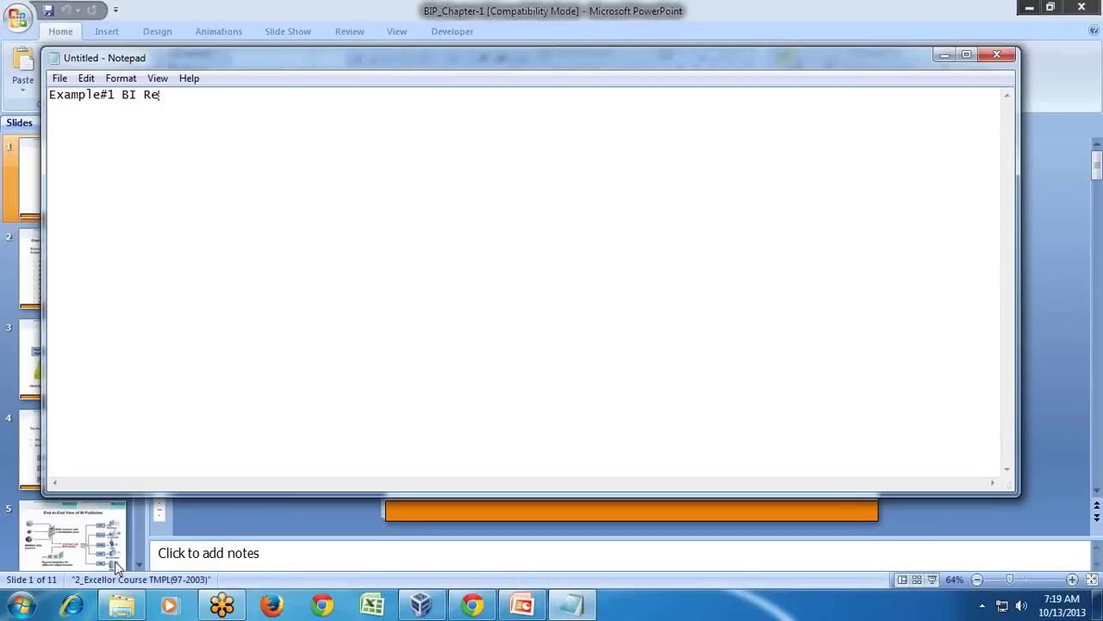
Finish the Example#1 line with 'using RDBMS as Data Source' and begin an 'Example#2 BI' line.
key(BackSpace)
text(ng RDBMS a)
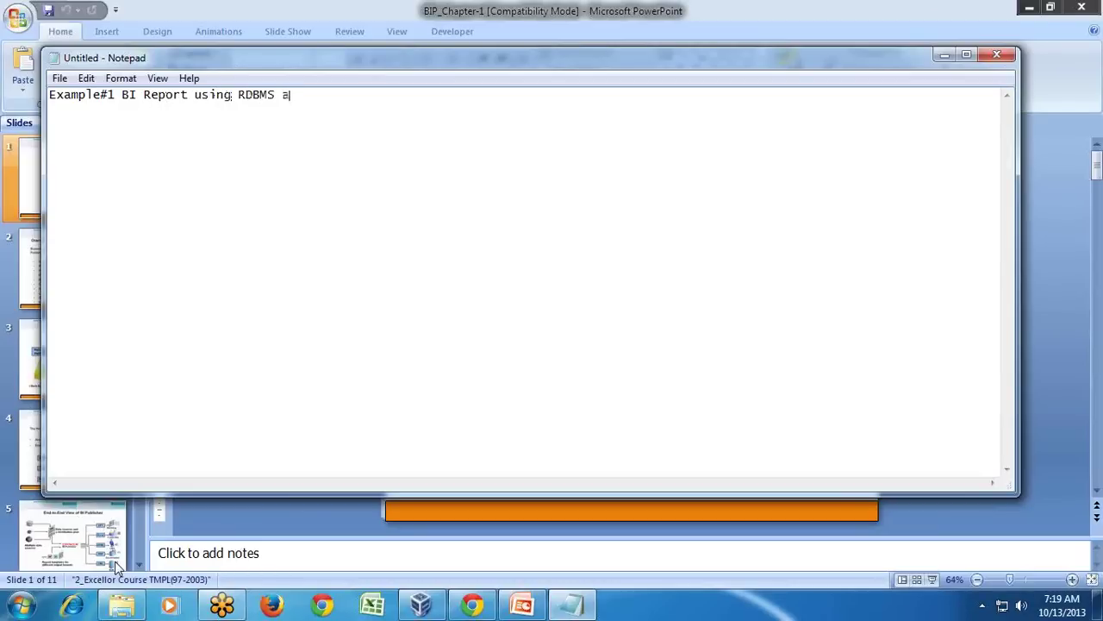
text(s Data Source)
key(Return)
text(Exam)
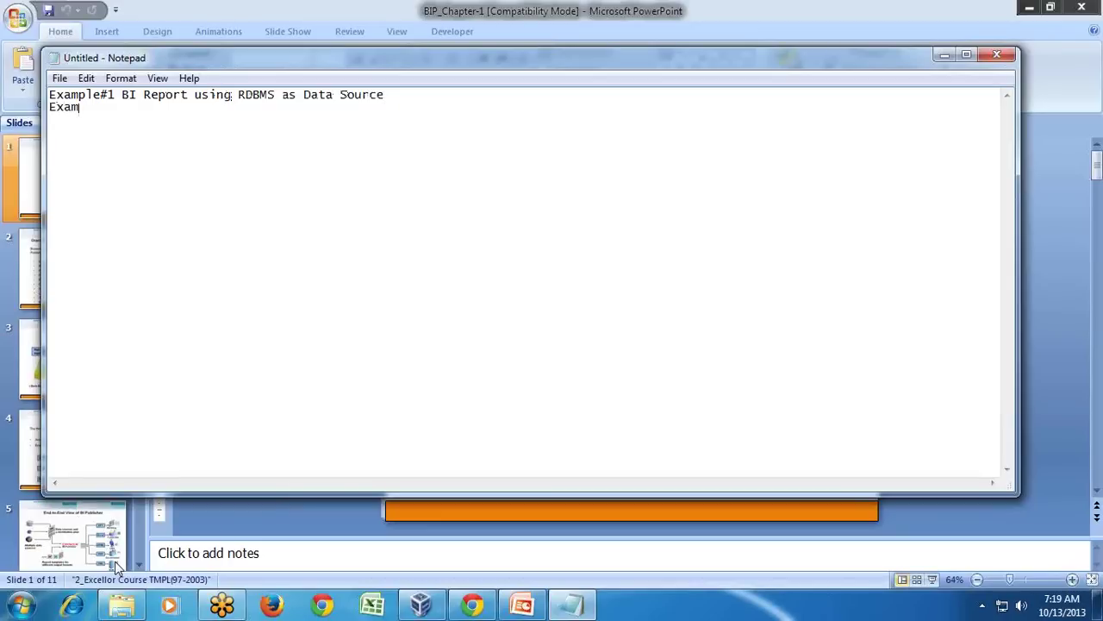
text(ple#2 BI)
Copy the reusable phrase from the Example#1 line into the Example#2 line after BI.
key(Up)
key(ctrl+shift+Right)
key(ctrl+shift+Right)
key(ctrl+shift+Right)
key(ctrl+shift+Left)
key(ctrl+shift+Right)
key(ctrl+shift+Right)
key(ctrl+shift+Right)
key(ctrl+shift+Right)
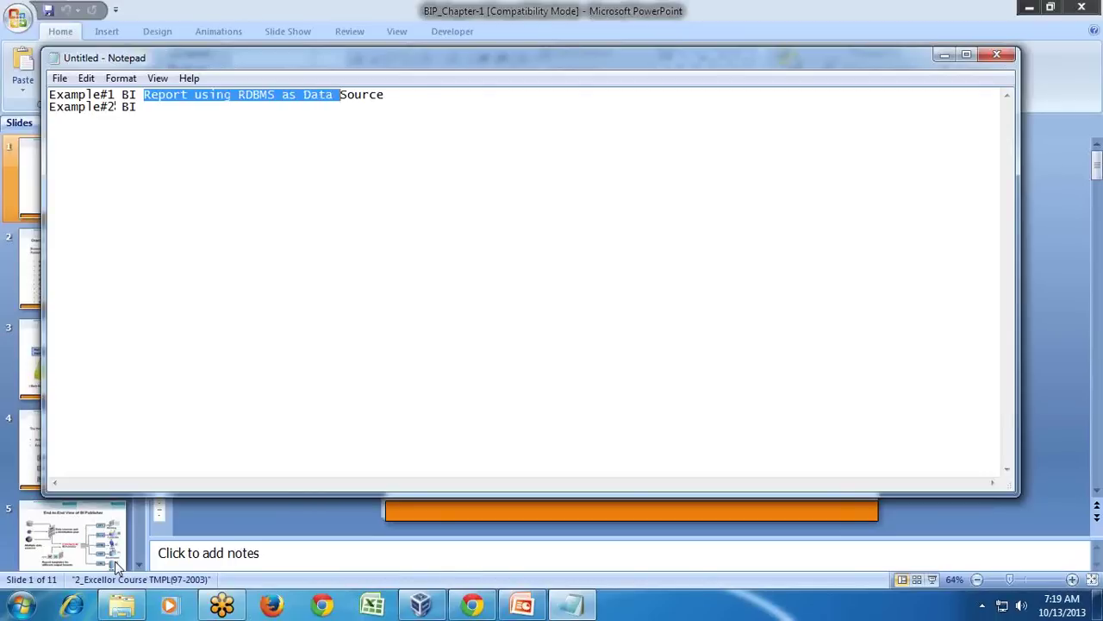
key(ctrl+c)
key(Down)
key(ctrl+v)
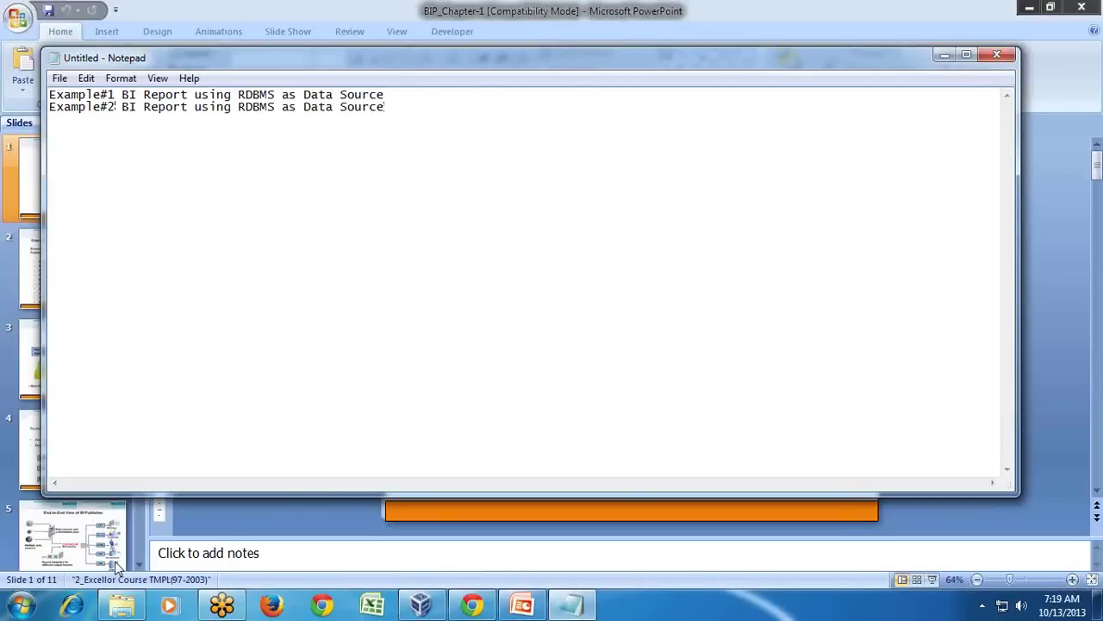
Change RDBMS to Analysis on the Example#2 line, undoing a stray paste.
key(ctrl+Left)
key(ctrl+Left)
key(ctrl+Left)
key(Left)
key(shift+Left)
key(shift+Left)
key(shift+Left)
key(shift+Left)
key(shift+Left)
text(Analysis)
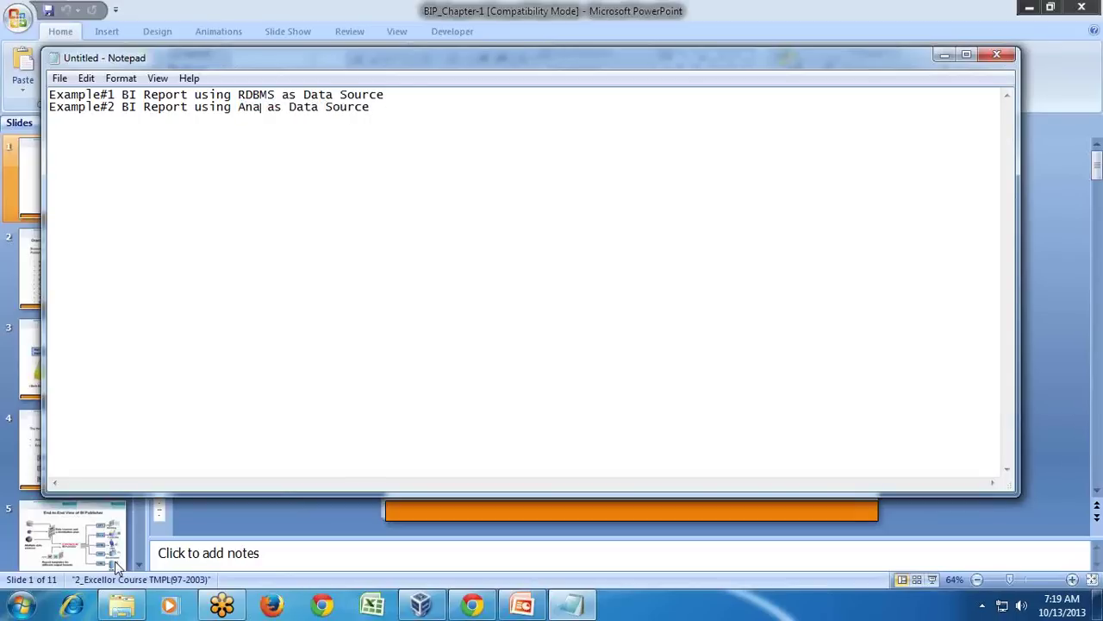
key(ctrl+Right)
key(ctrl+Right)
key(ctrl+Right)
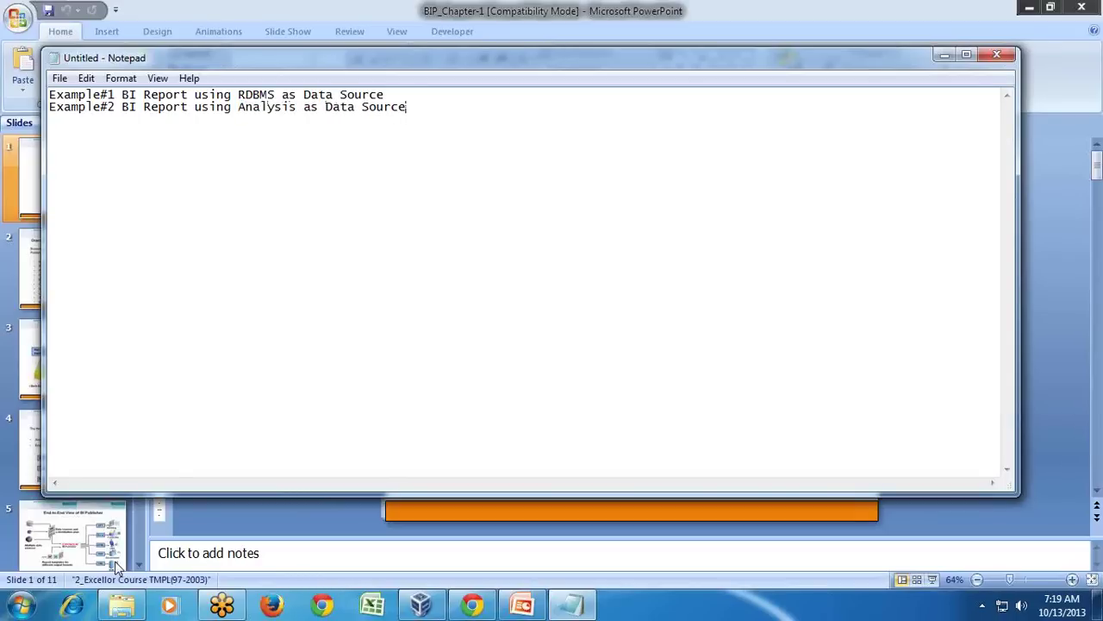
key(ctrl+v)
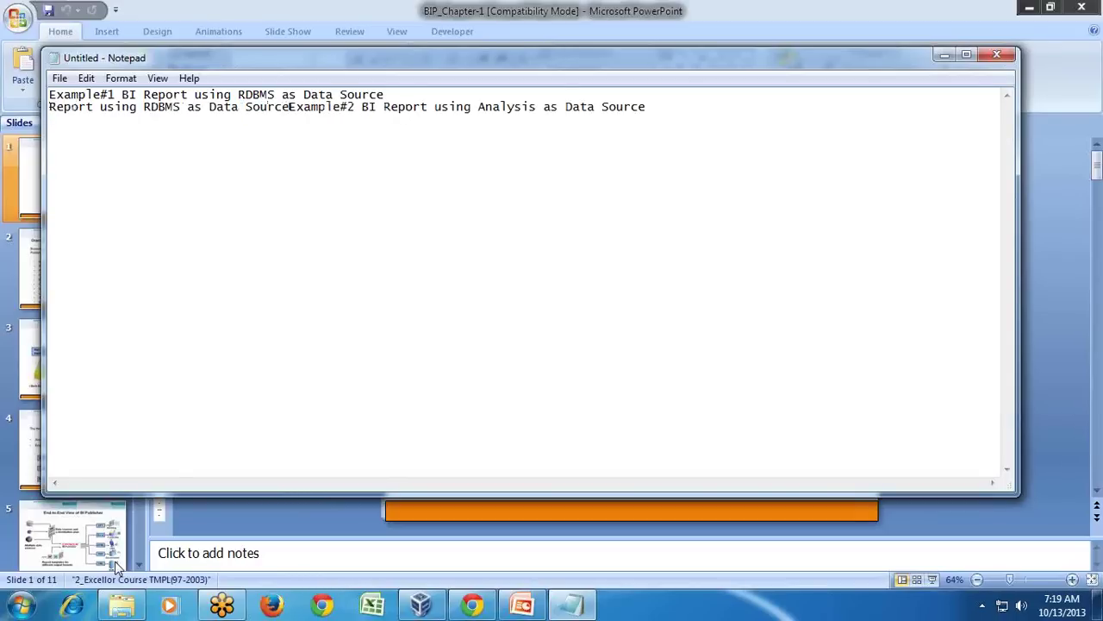
key(ctrl+z)
Duplicate the second line as Example#3 reading 'integrate with Dashboard'.
key(shift+Down)
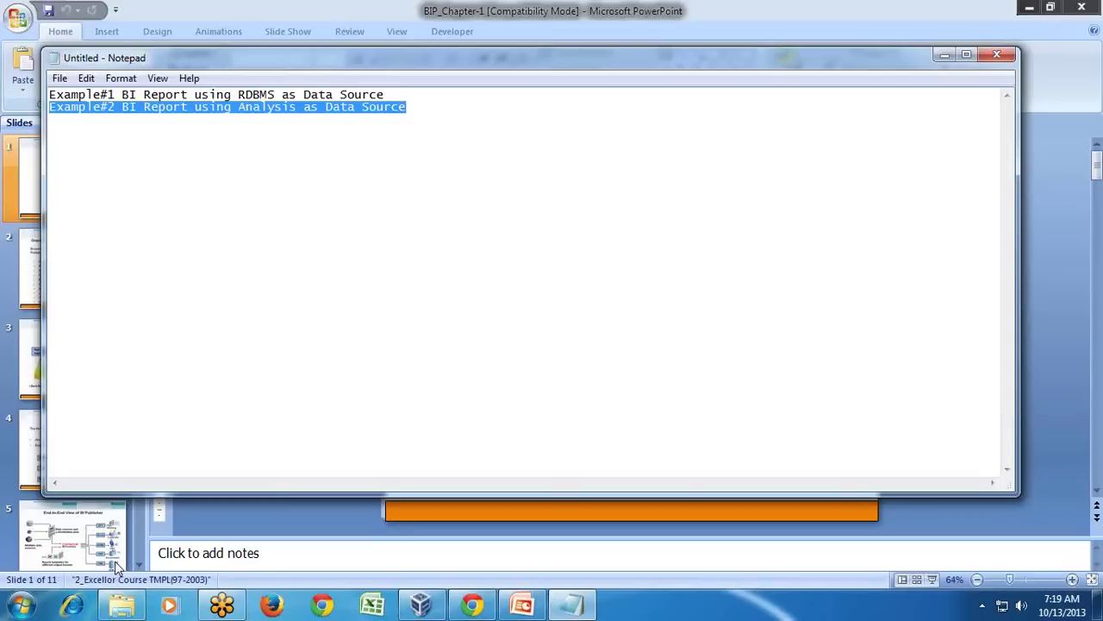
key(ctrl+c)
key(Up)
key(ctrl+v)
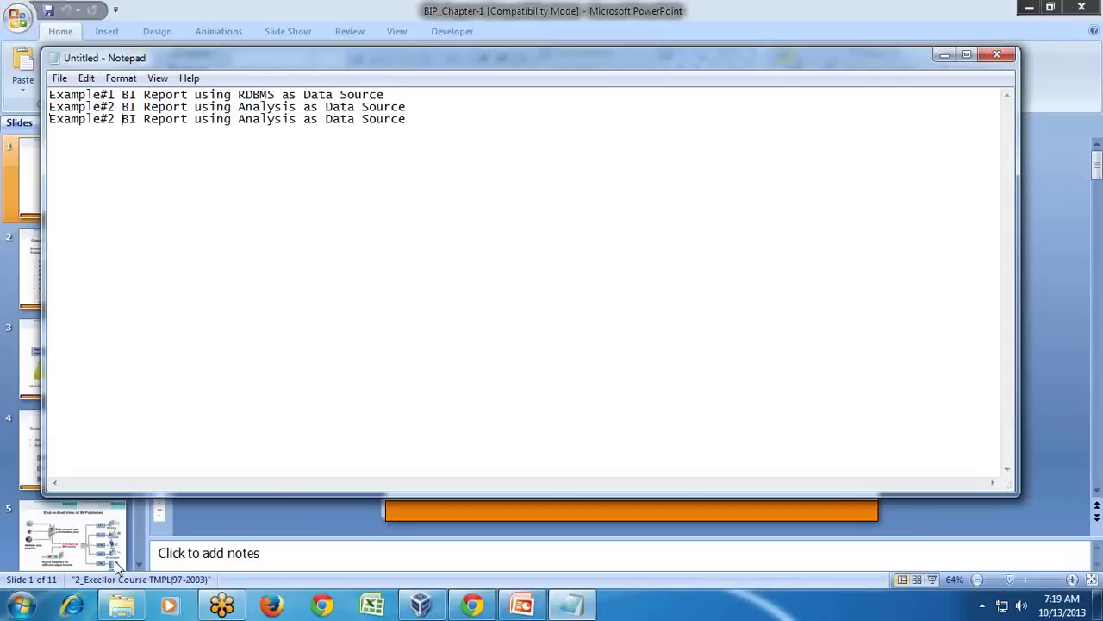
key(BackSpace)
text(3)
key(Right)
key(ctrl+shift+Right)
key(ctrl+shift+Right)
key(ctrl+shift+Right)
key(ctrl+shift+Right)
key(ctrl+shift+Right)
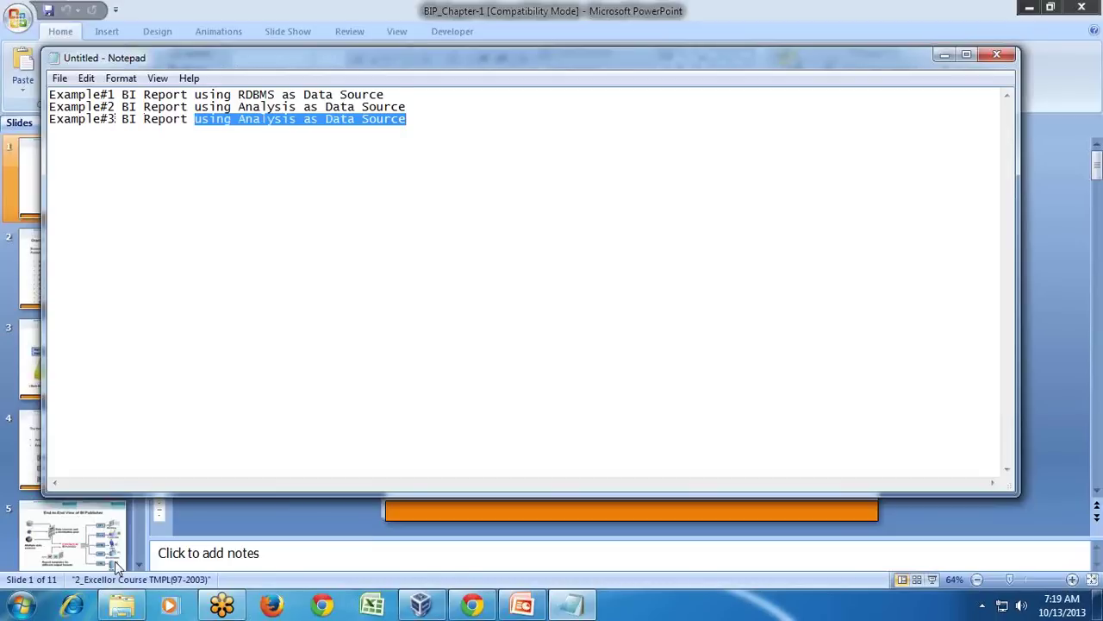
text(in)
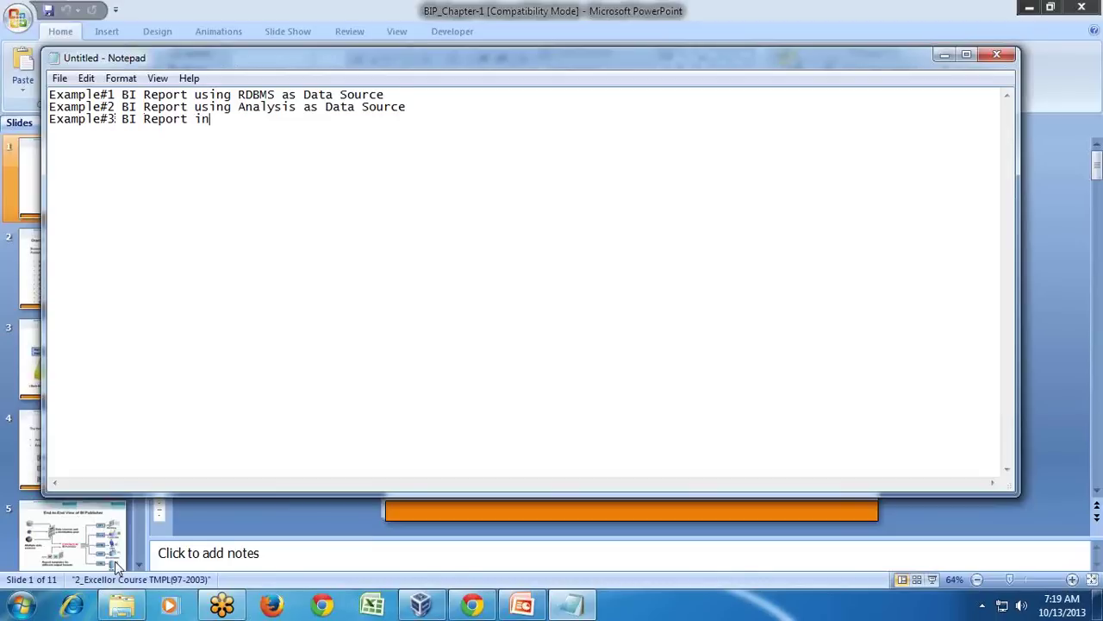
text(tegrate with Dashboard)
key(Return)
Duplicate the third line as Example#4 about 'passing parameter' with Dashboard, then return to the VM.
key(shift+Down)
key(ctrl+c)
key(Down)
key(ctrl+v)
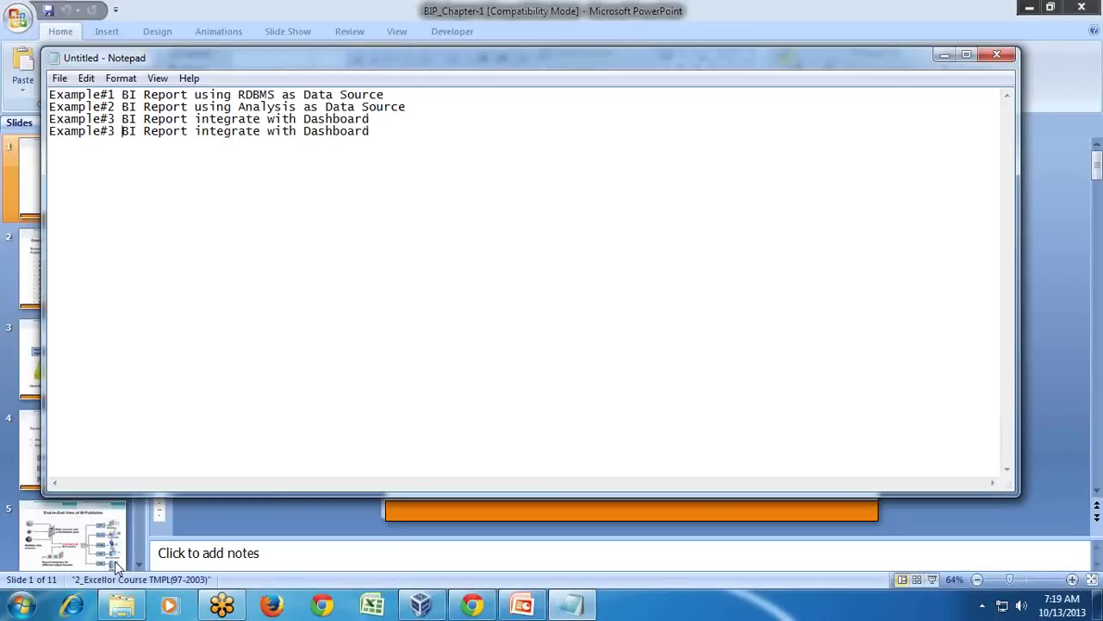
key(Left)
key(BackSpace)
text(4)
key(ctrl+shift+Right)
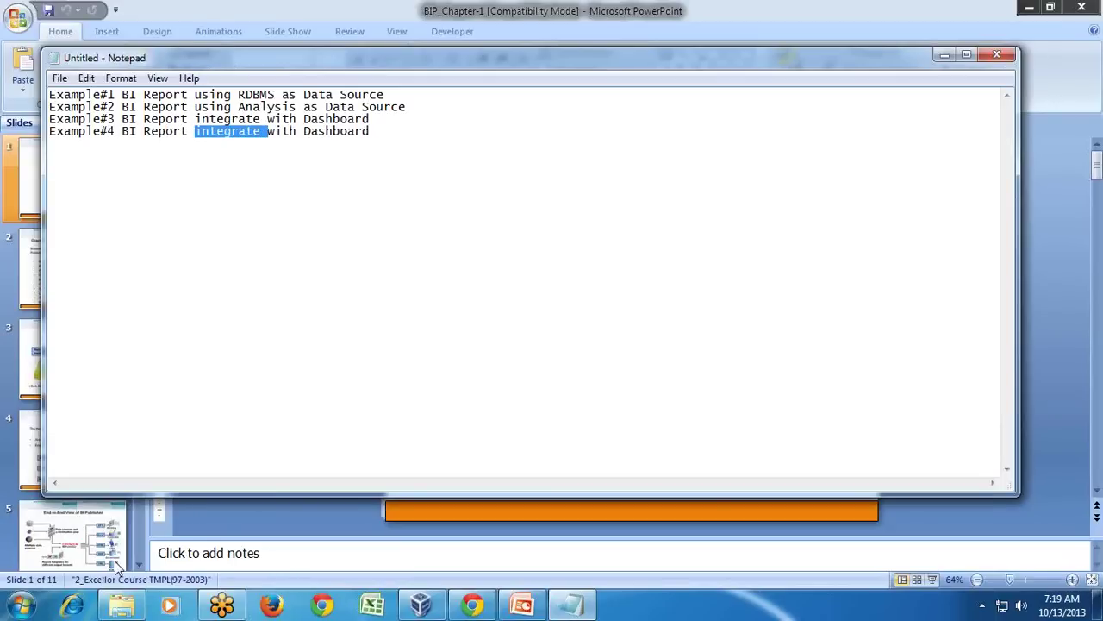
text(passw)
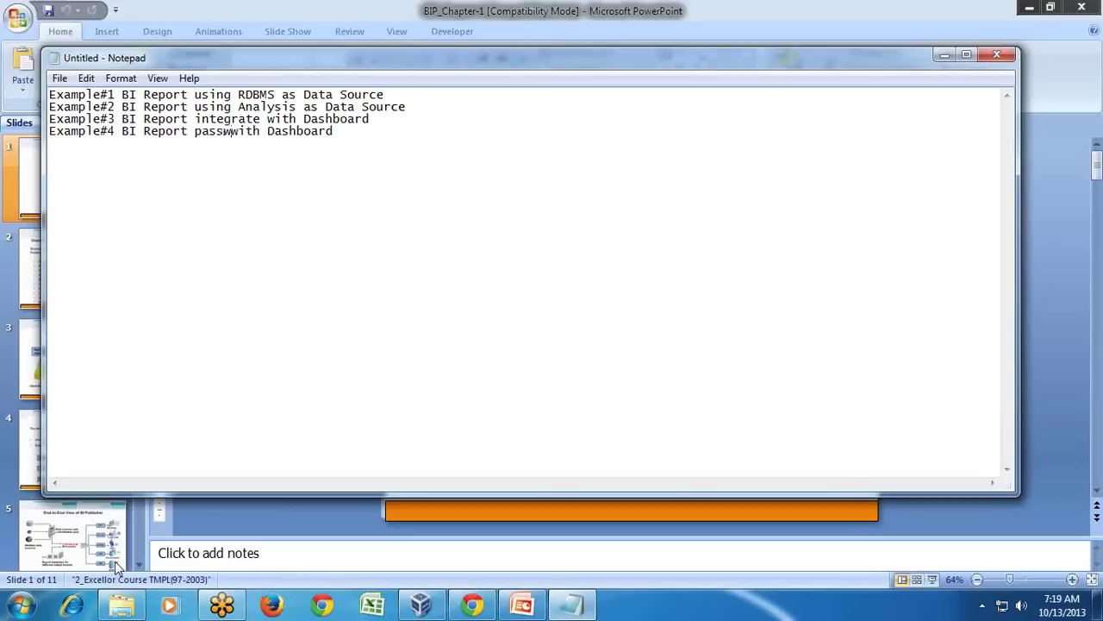
text(w)
key(BackSpace)
text(ing pa)
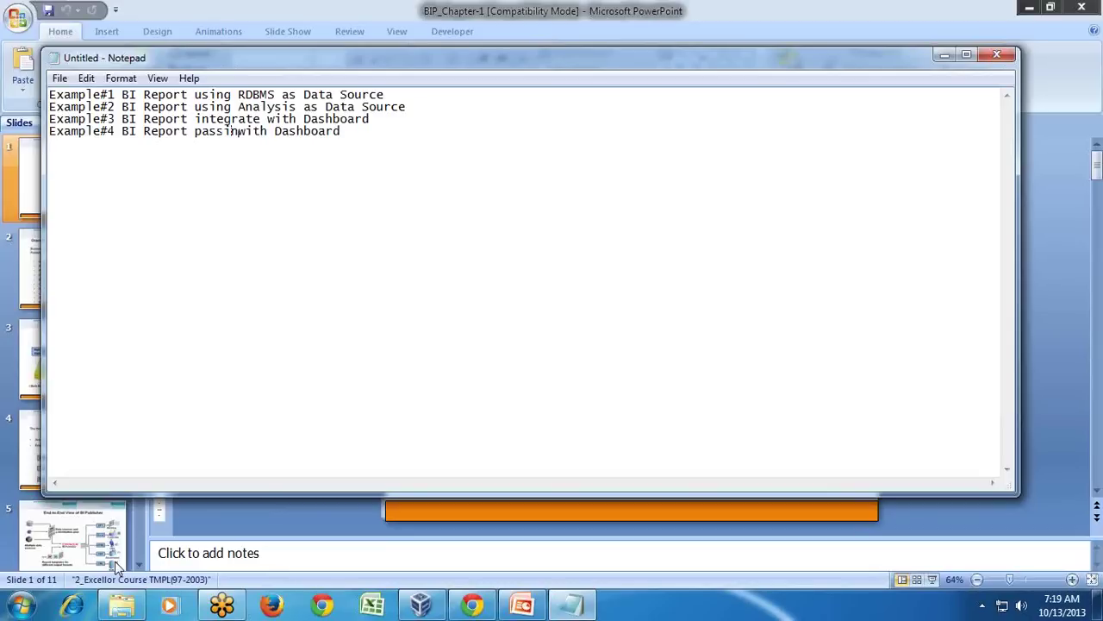
text(ramete)
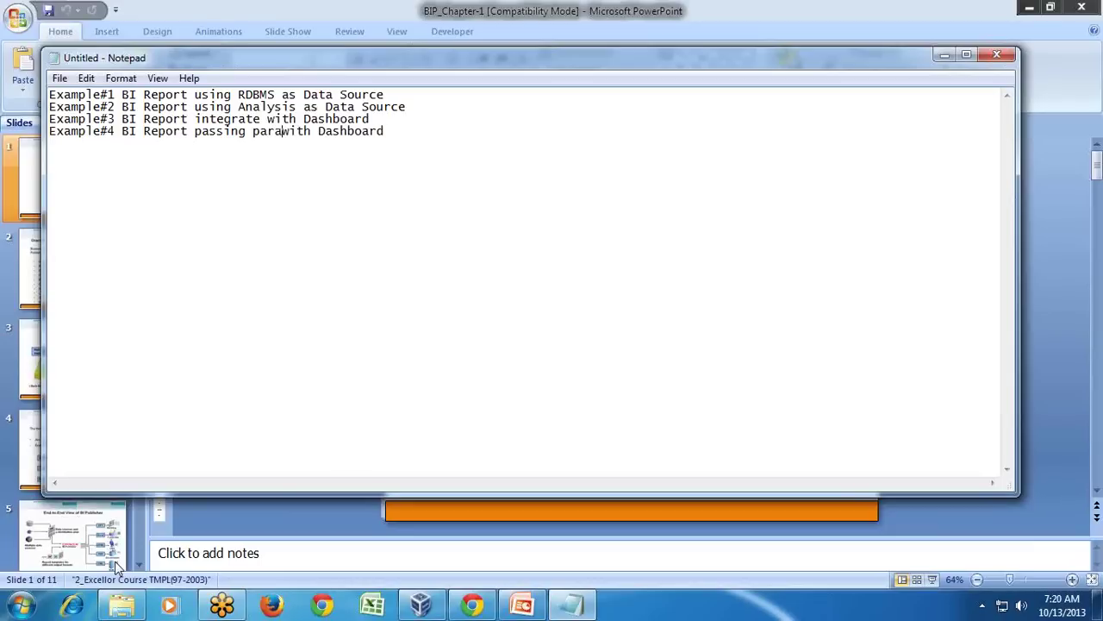
text(r)
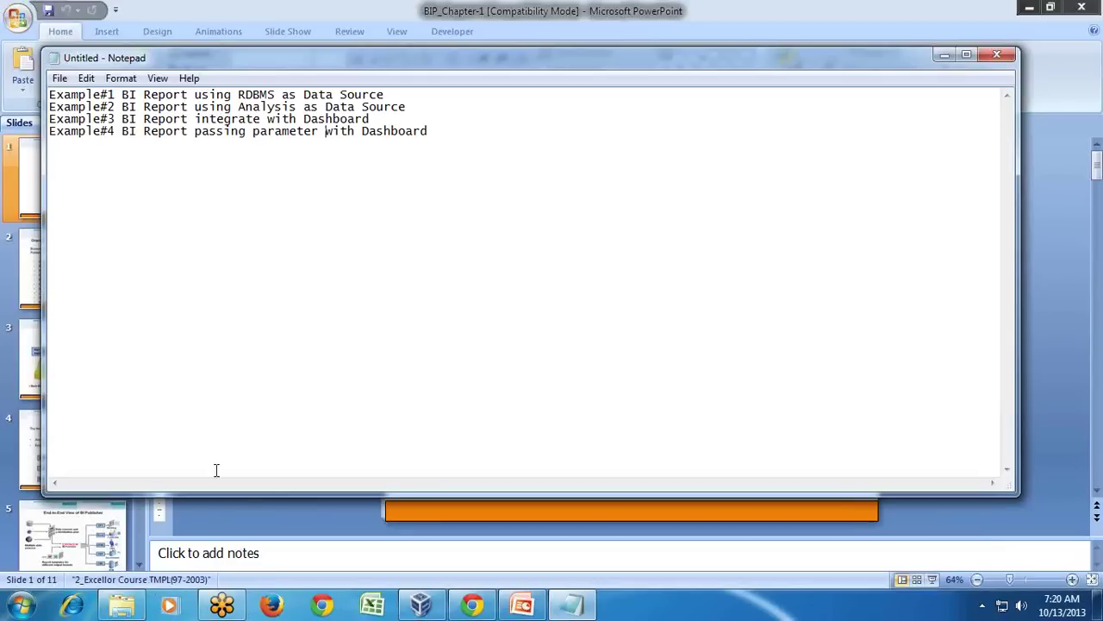
click(421, 605)
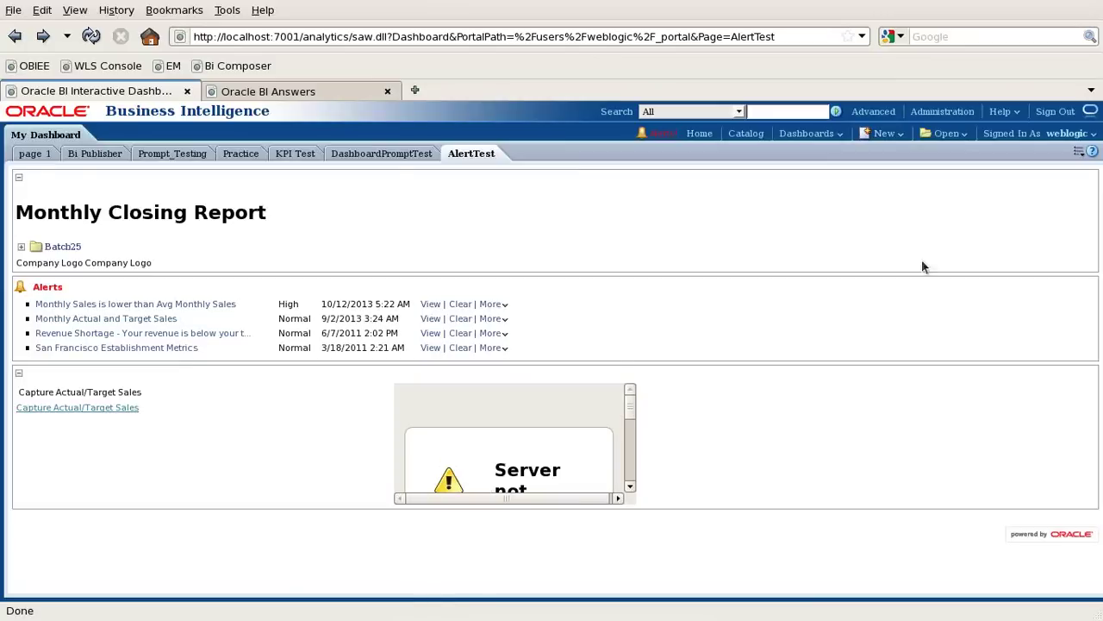
Open the New menu and attempt to sign in with a mistyped user ID and a password.
click(705, 247)
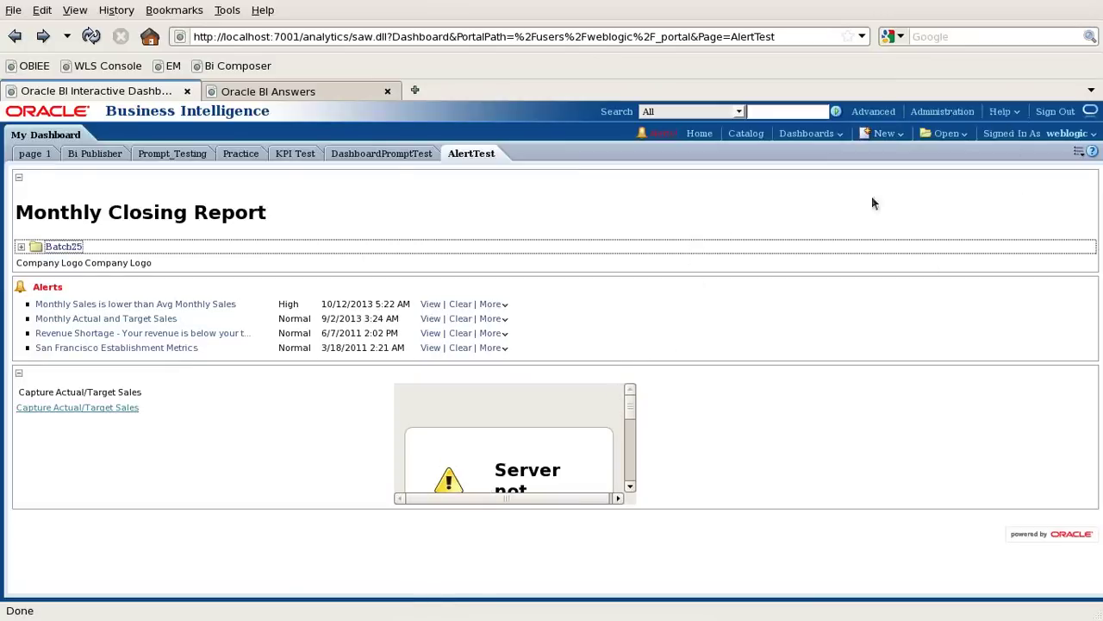
click(886, 136)
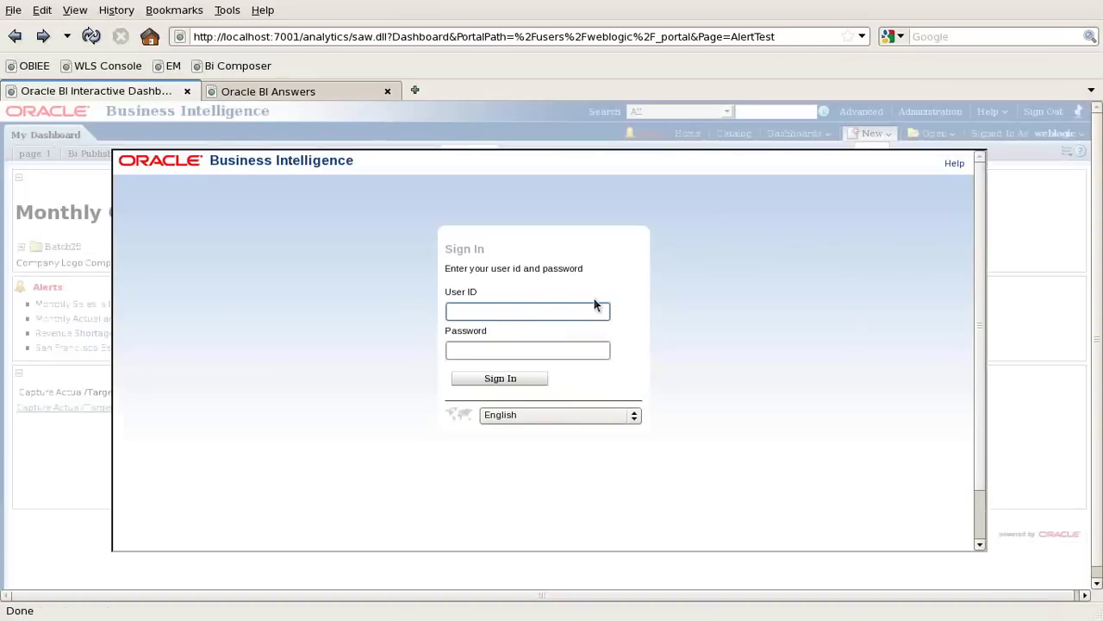
text(weboglc)
key(Tab)
text(welcome)
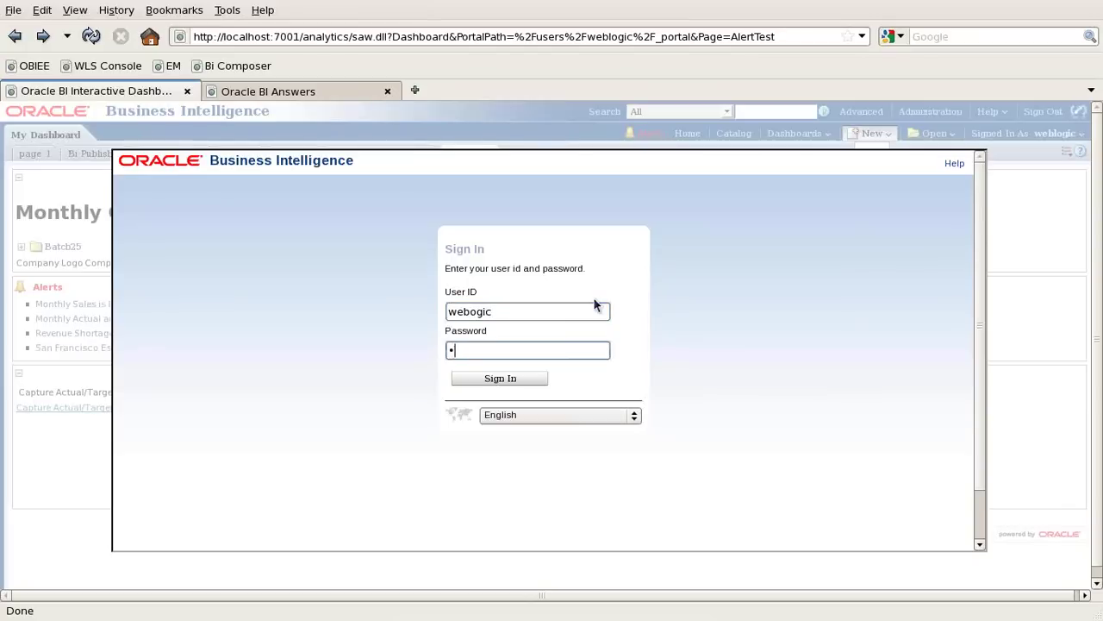
key(Return)
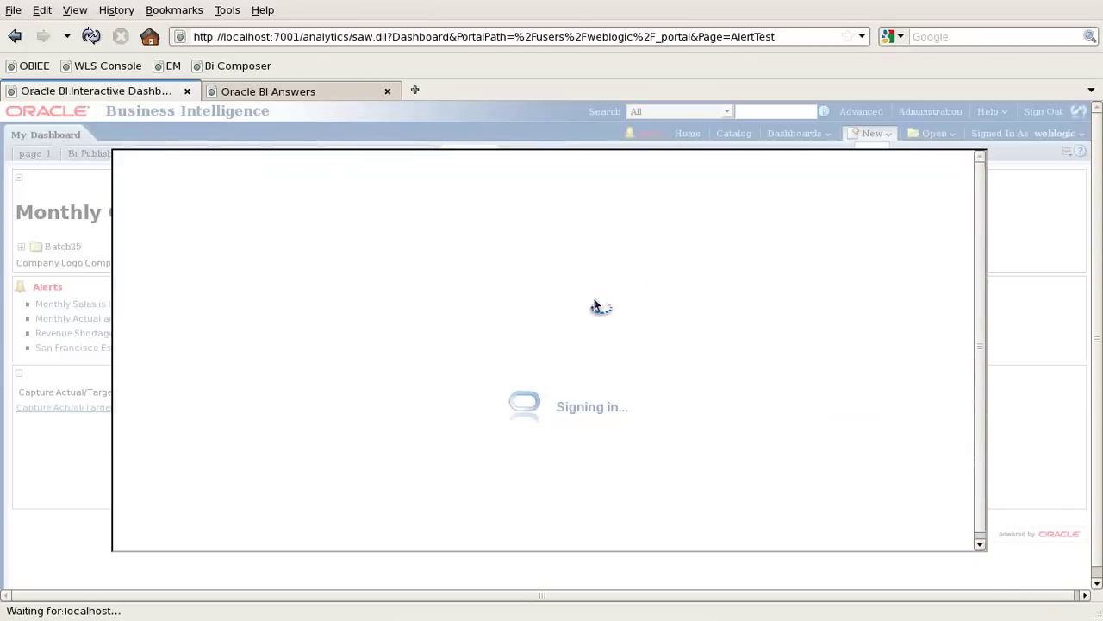
Sign in with the corrected user ID and password, dismiss the session alert, and open Catalog.
text(weblogic)
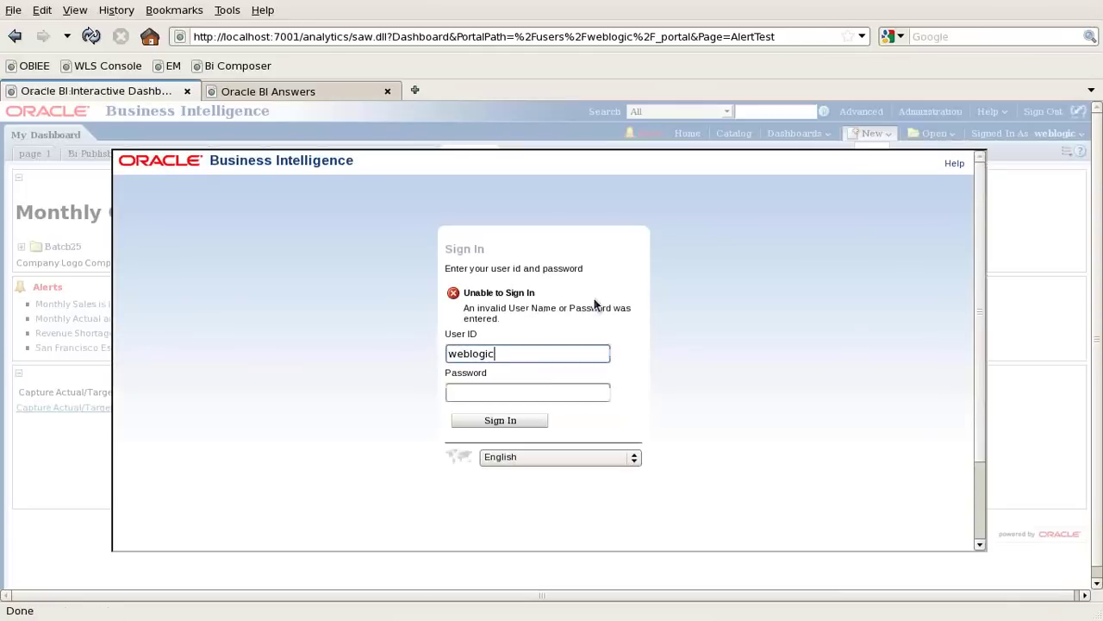
key(Tab)
text(welcome1)
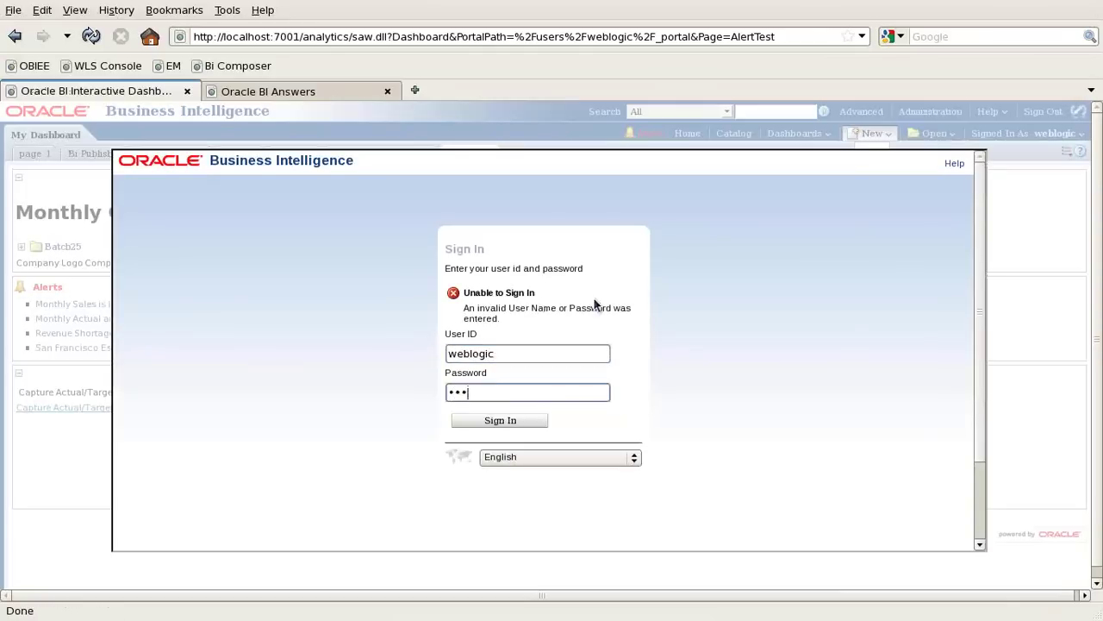
key(Return)
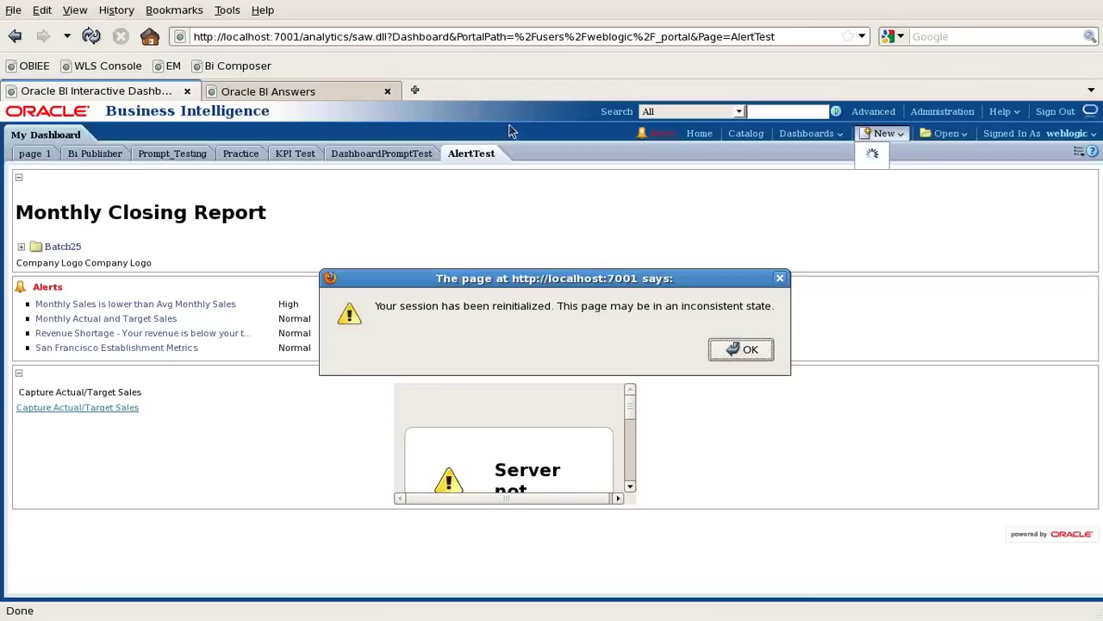
click(740, 350)
click(746, 134)
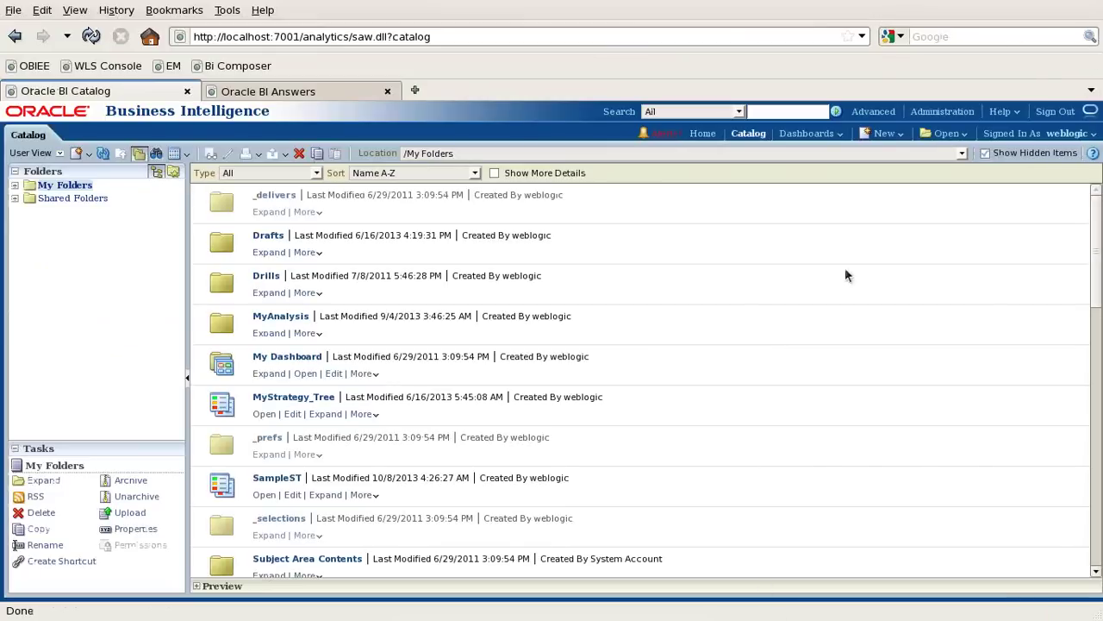
Choose Report from the New menu, then minimize the virtual machine.
click(896, 140)
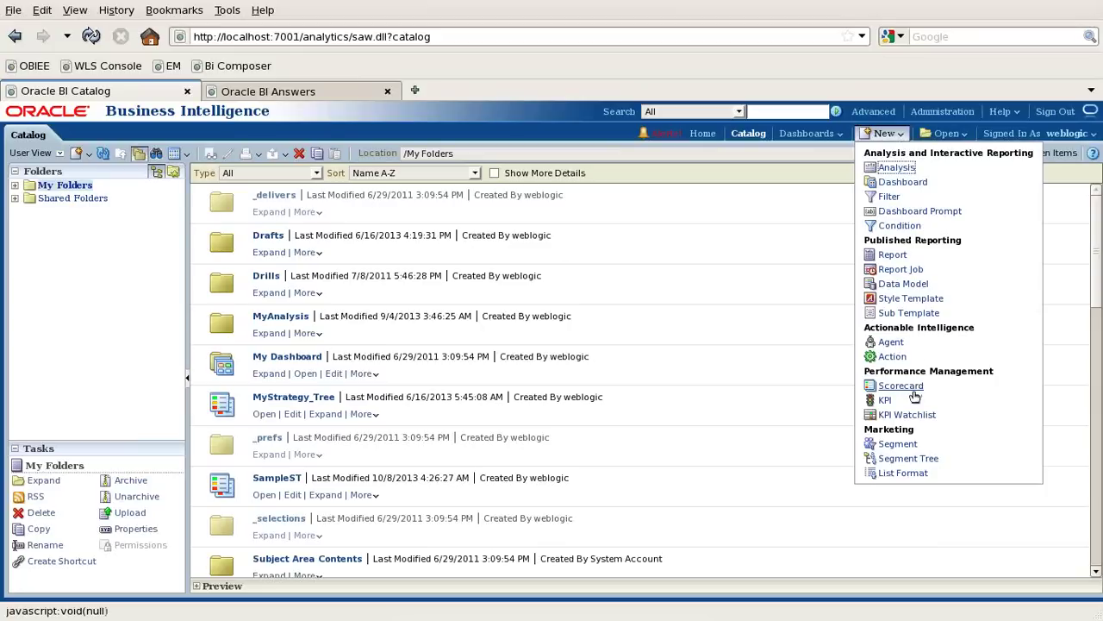
click(893, 255)
mouse_move(552, 617)
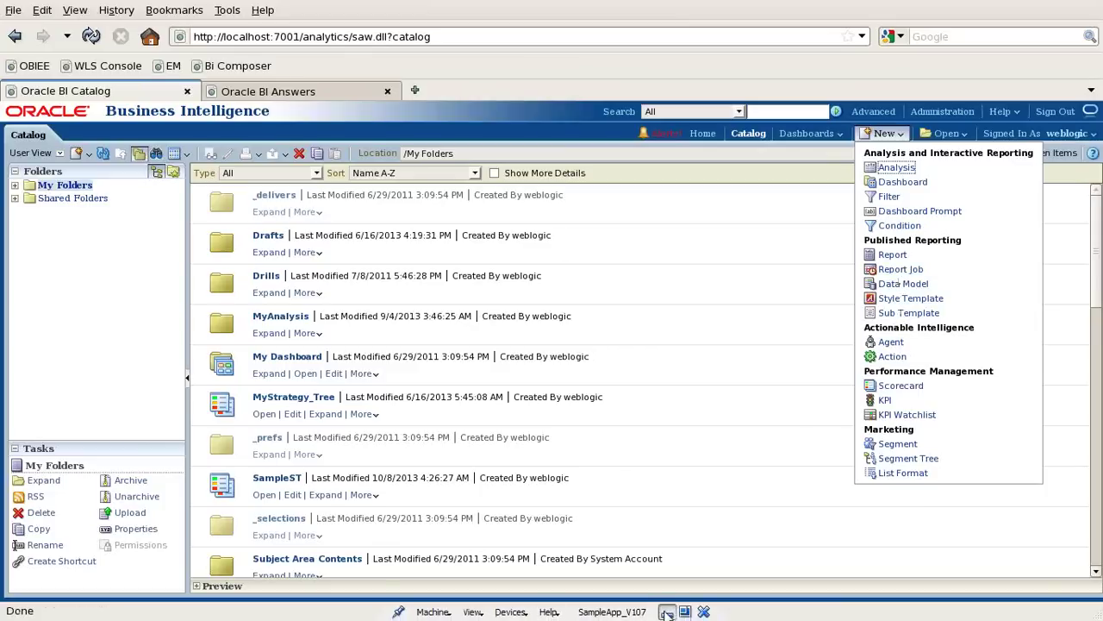
click(667, 612)
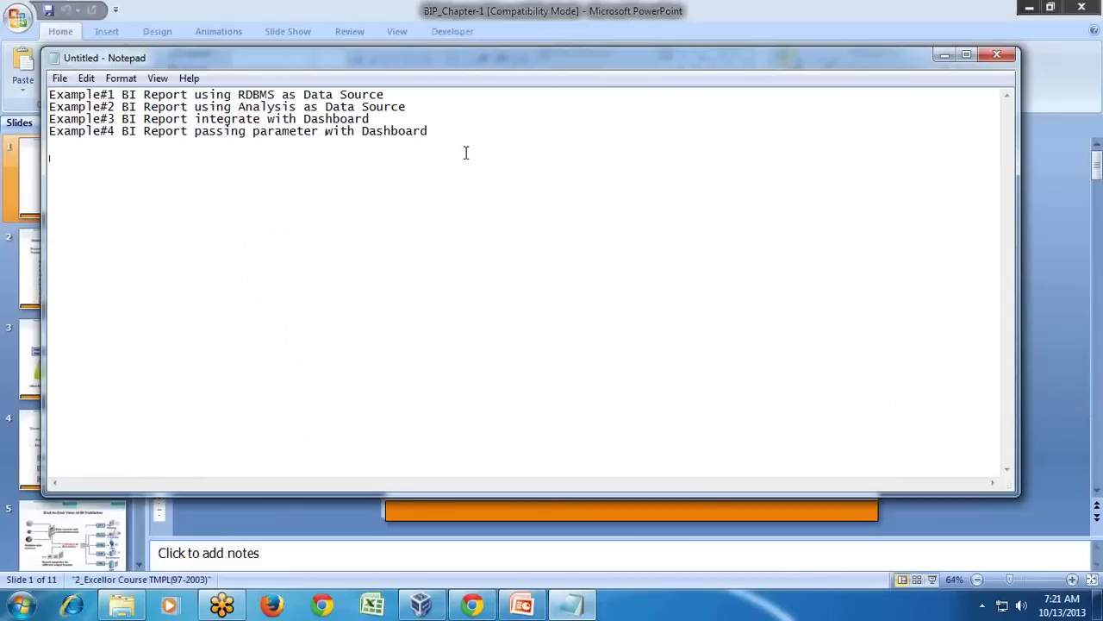
Add a 'Database Connection [Oracle]' line in Notepad and return to the Oracle BI catalog.
text(Database Connection [)
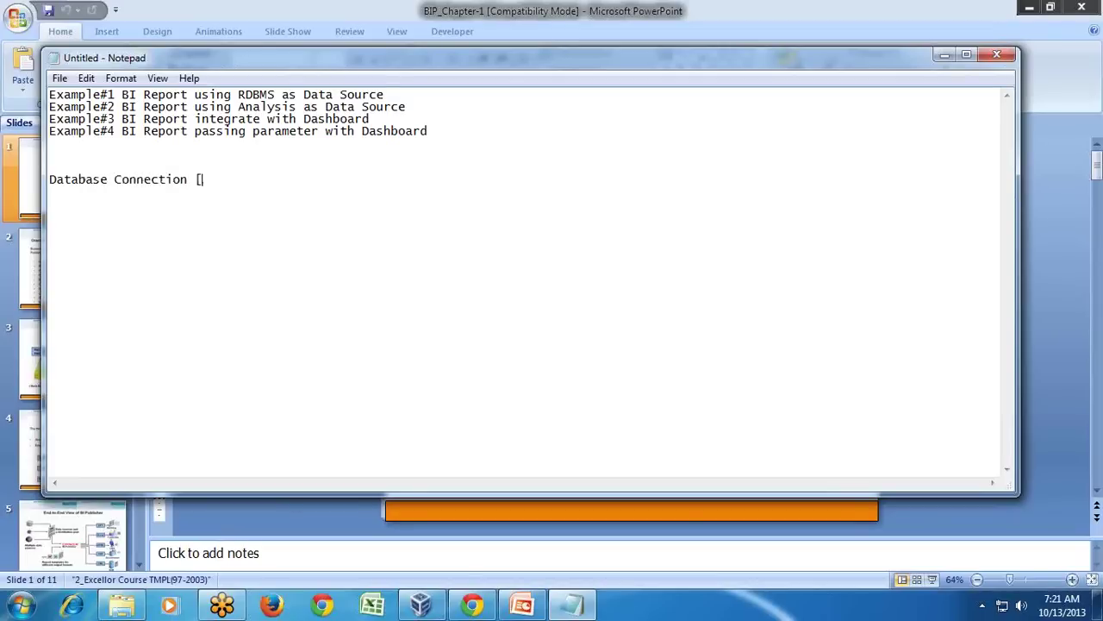
text(Oracle])
key(Return)
key(alt+Tab)
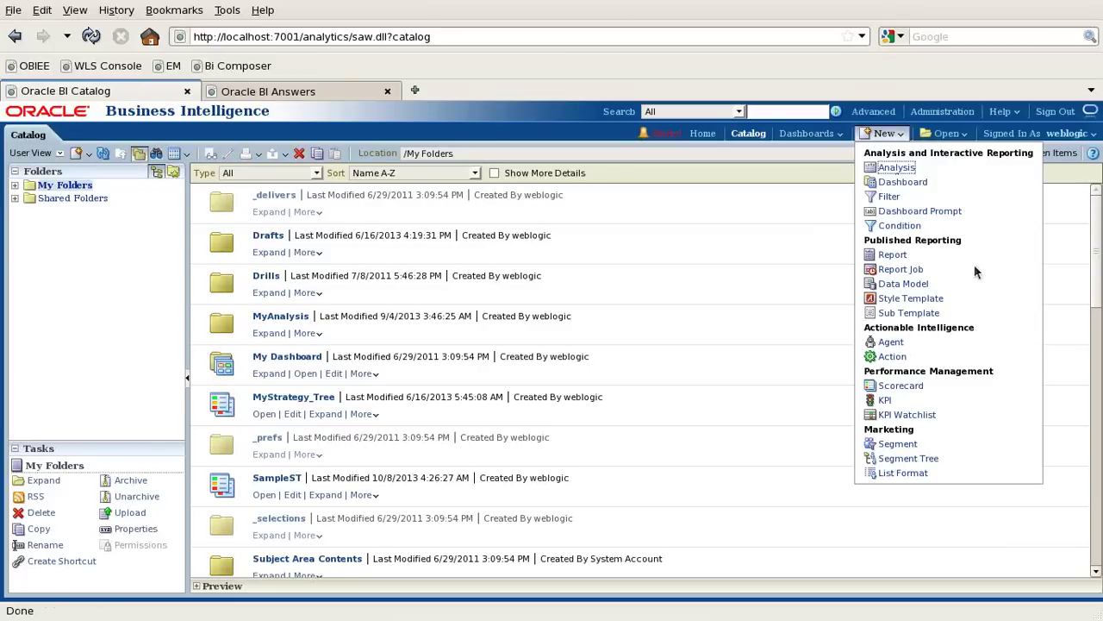
Look through the Help and Open menus, then go to the Administration page.
click(1004, 112)
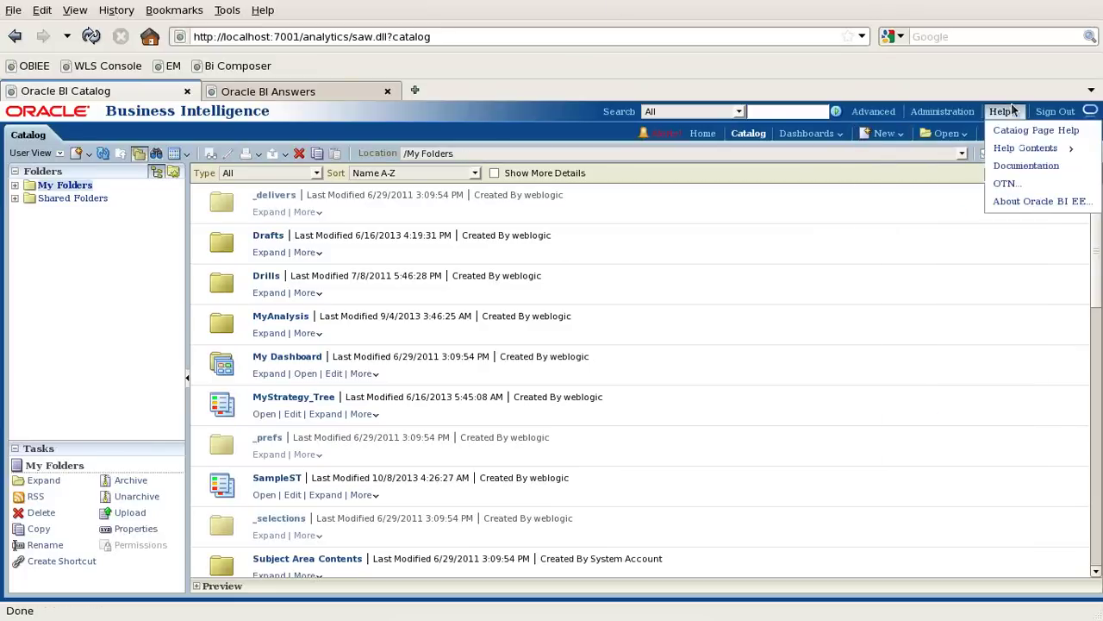
click(946, 134)
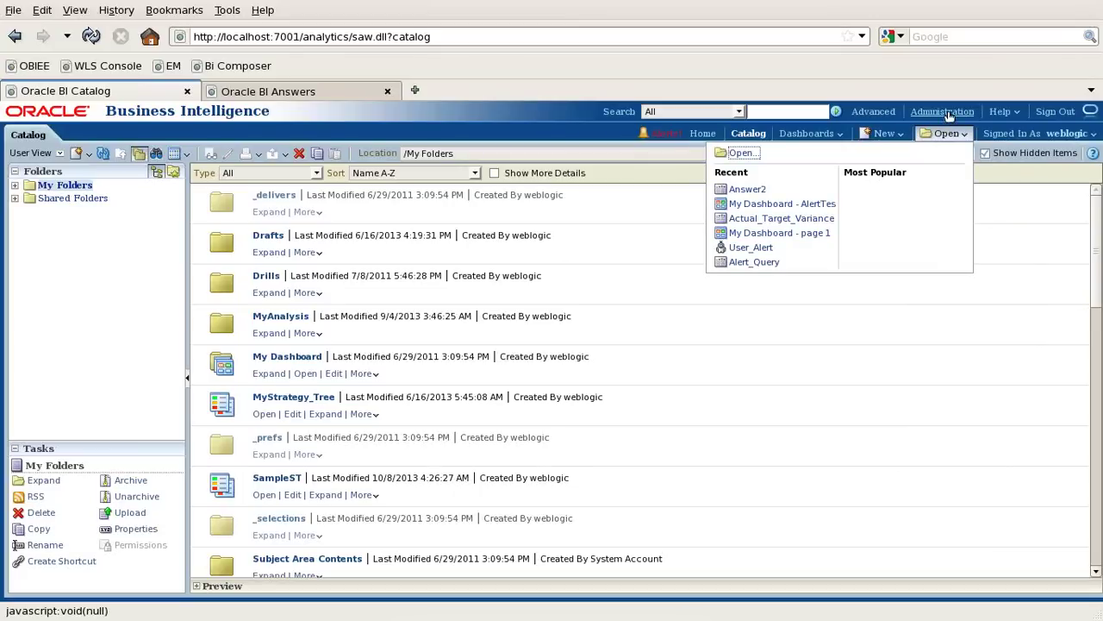
click(947, 112)
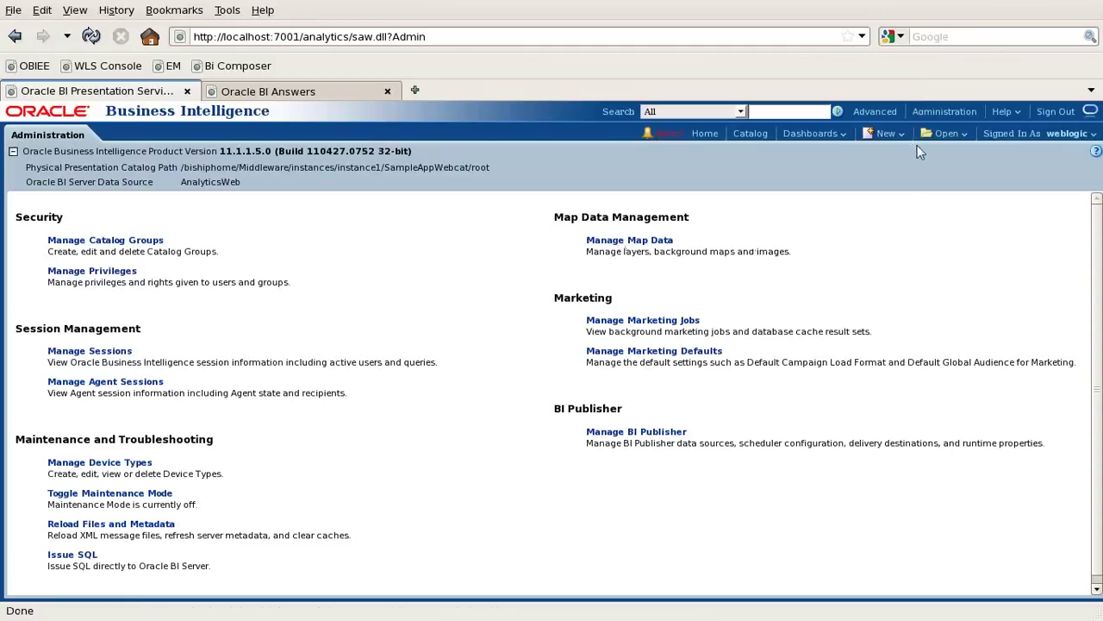
Open Manage BI Publisher and view its administration overview in the BI Publisher tab.
click(617, 435)
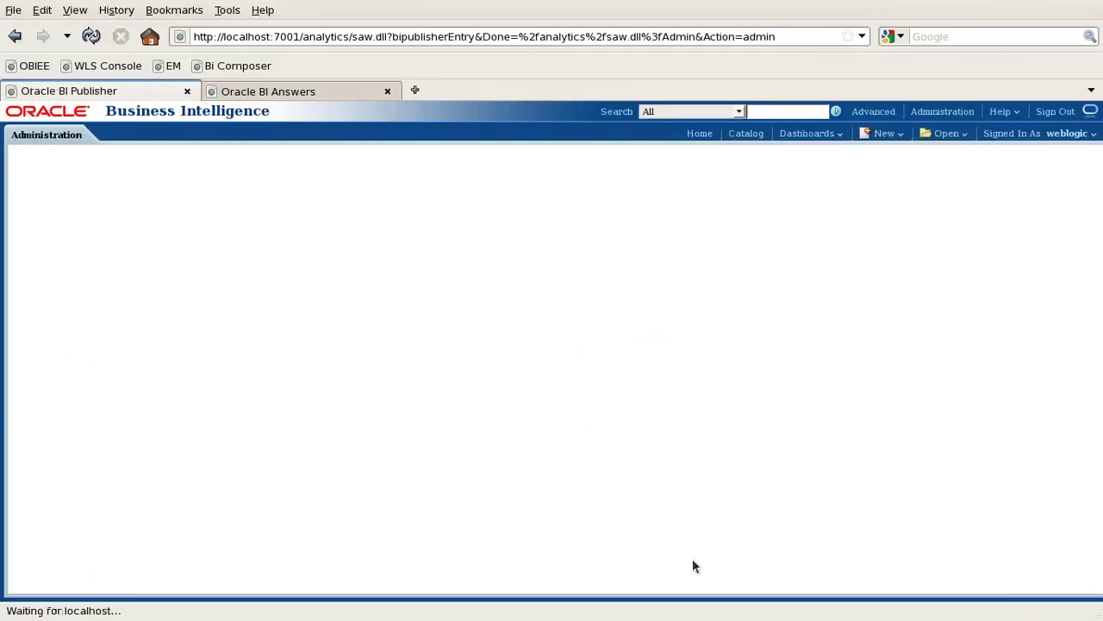
mouse_move(682, 617)
click(266, 94)
click(942, 111)
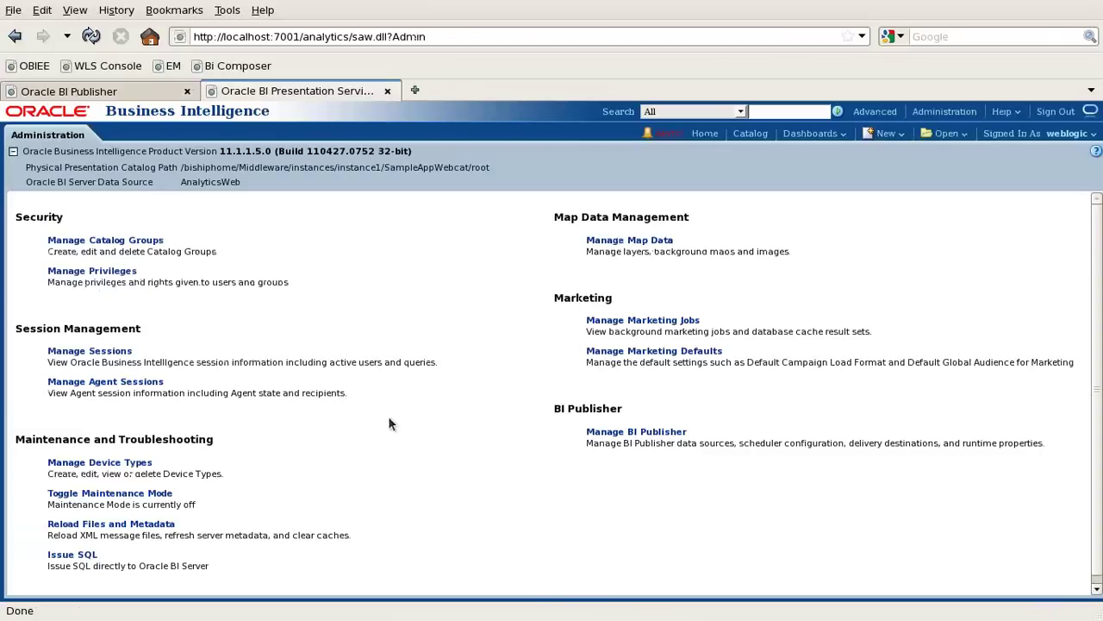
scroll(381, 450, down, 1)
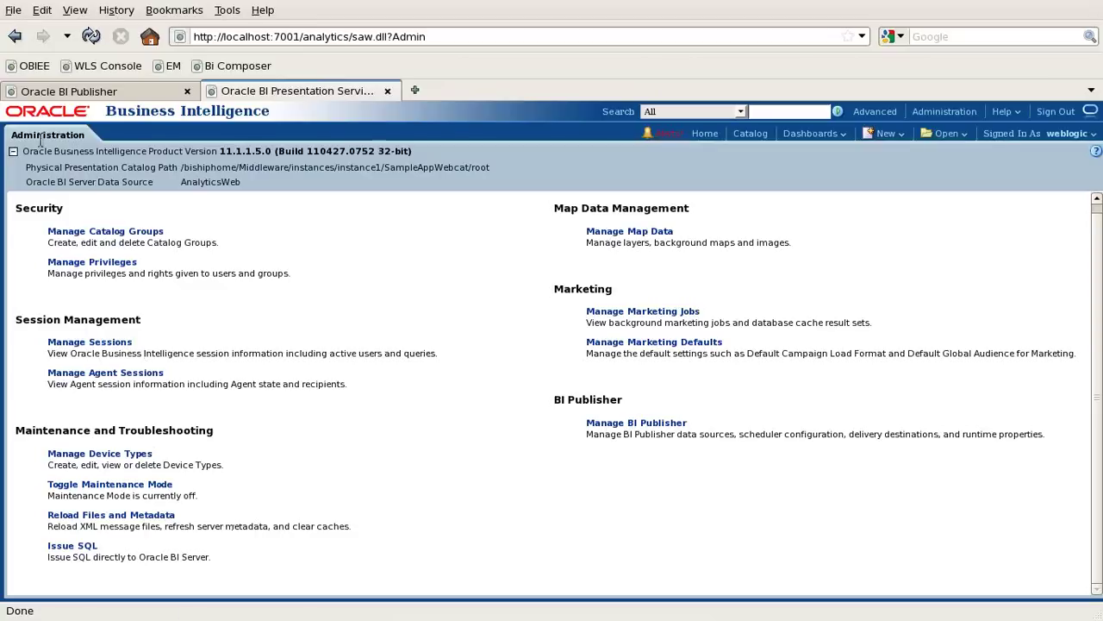
click(83, 92)
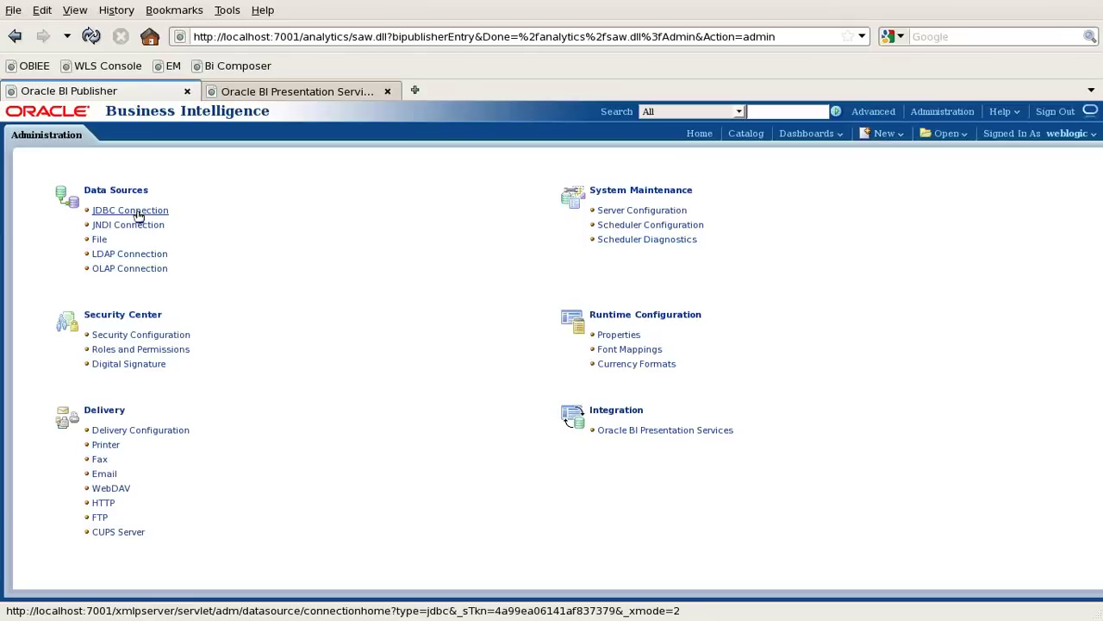
Open the JDBC Connection list under Data Sources.
click(137, 214)
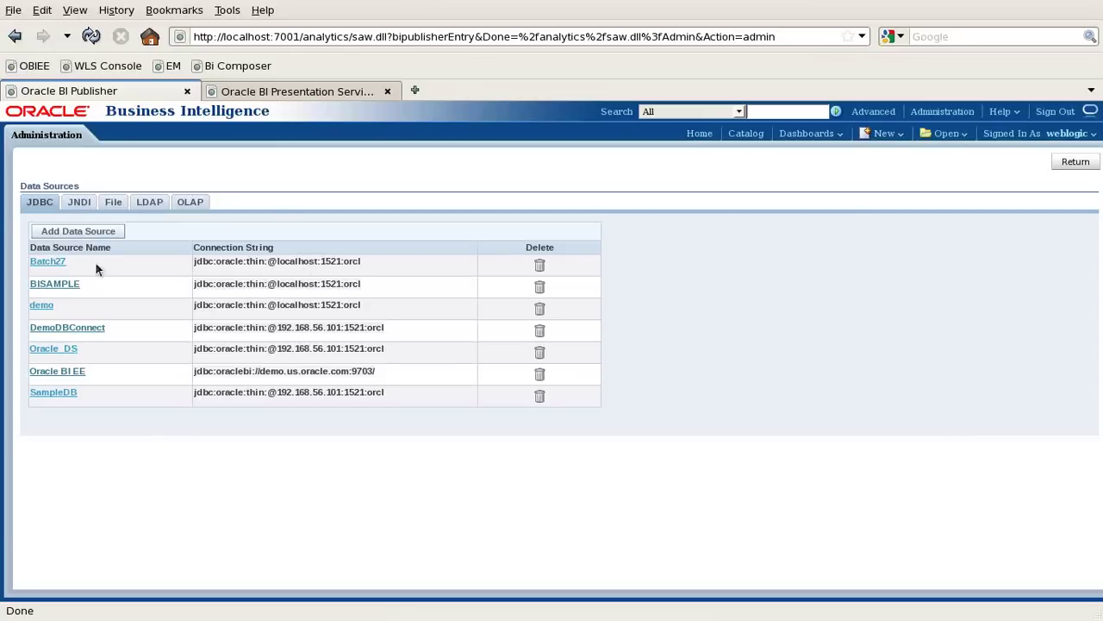
Test the BISAMPLE connection, cancel without changes, and start adding a new data source.
click(47, 284)
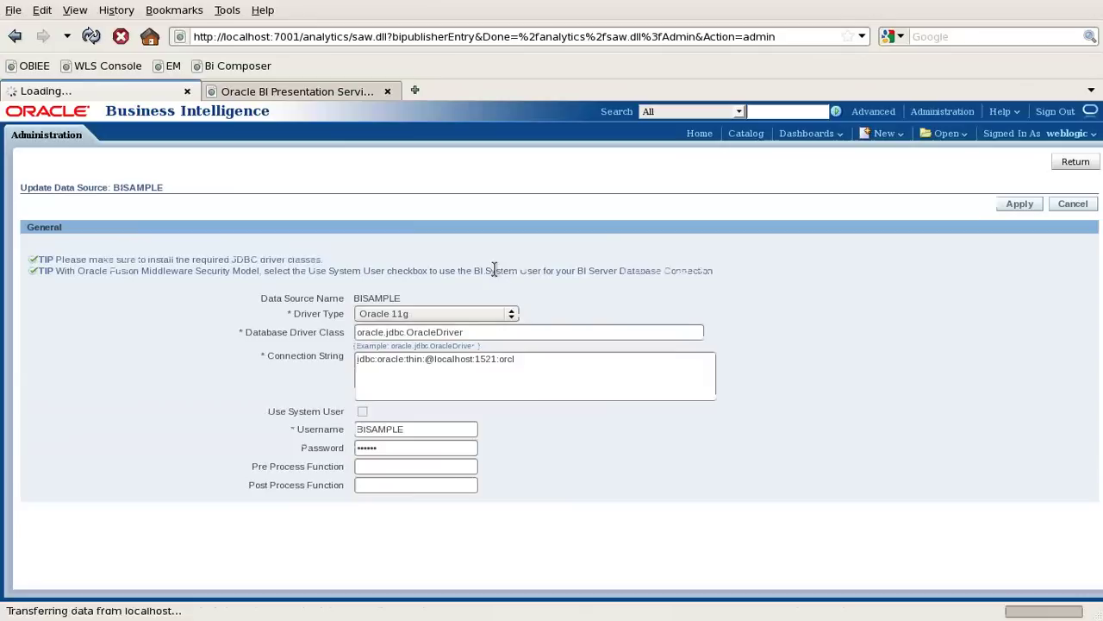
drag(423, 431, 338, 433)
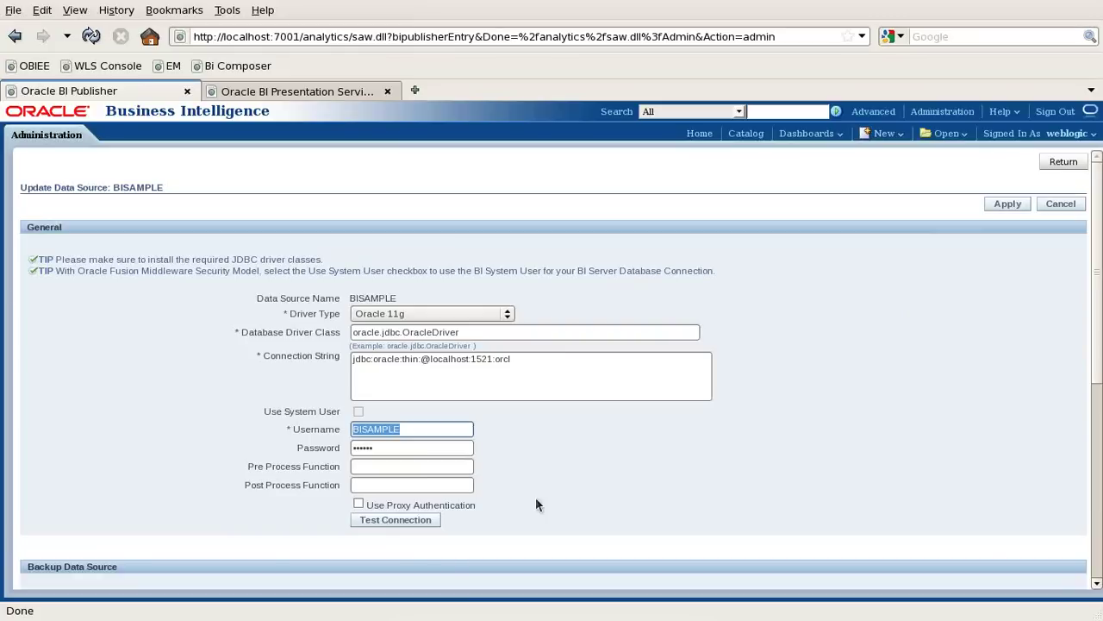
click(402, 520)
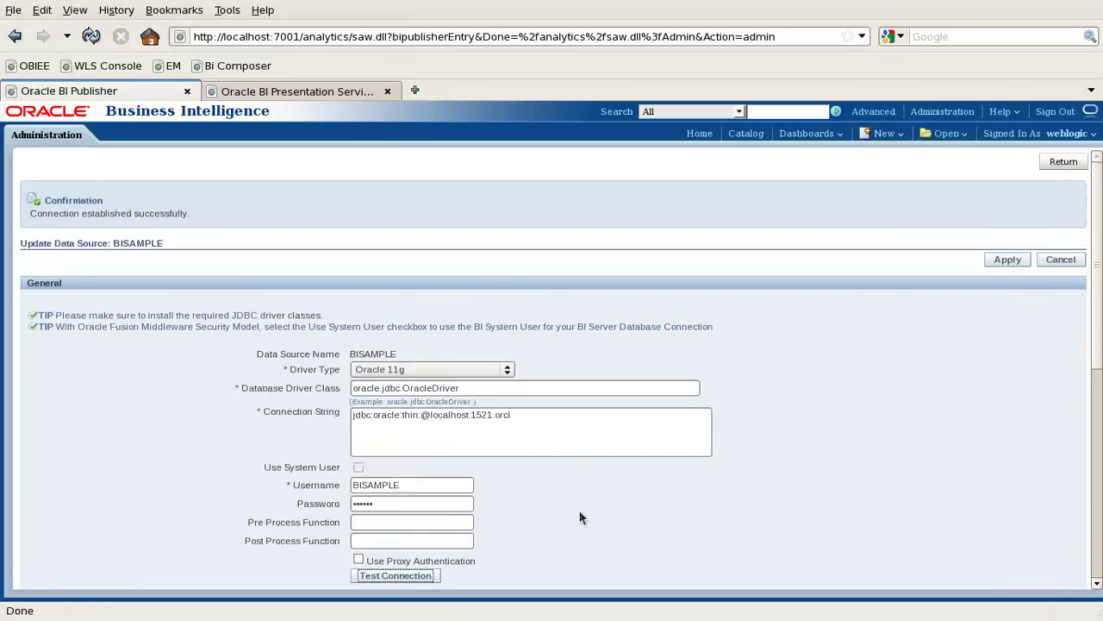
click(1075, 263)
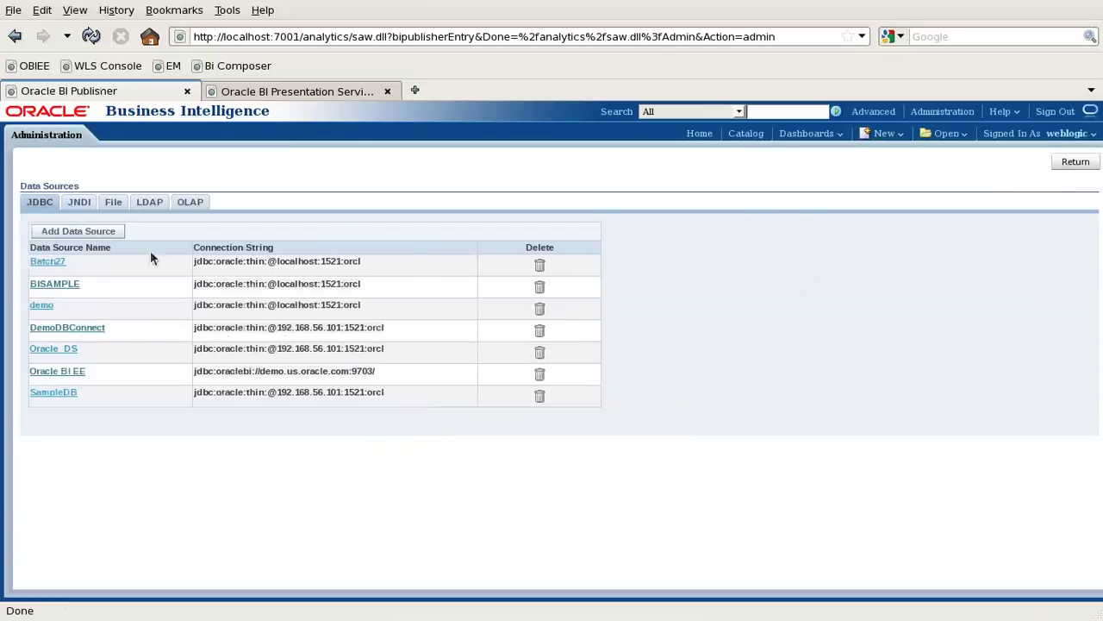
click(60, 234)
Name the new data source OracleConnect and select the Oracle 11g driver.
click(376, 300)
text(Orac)
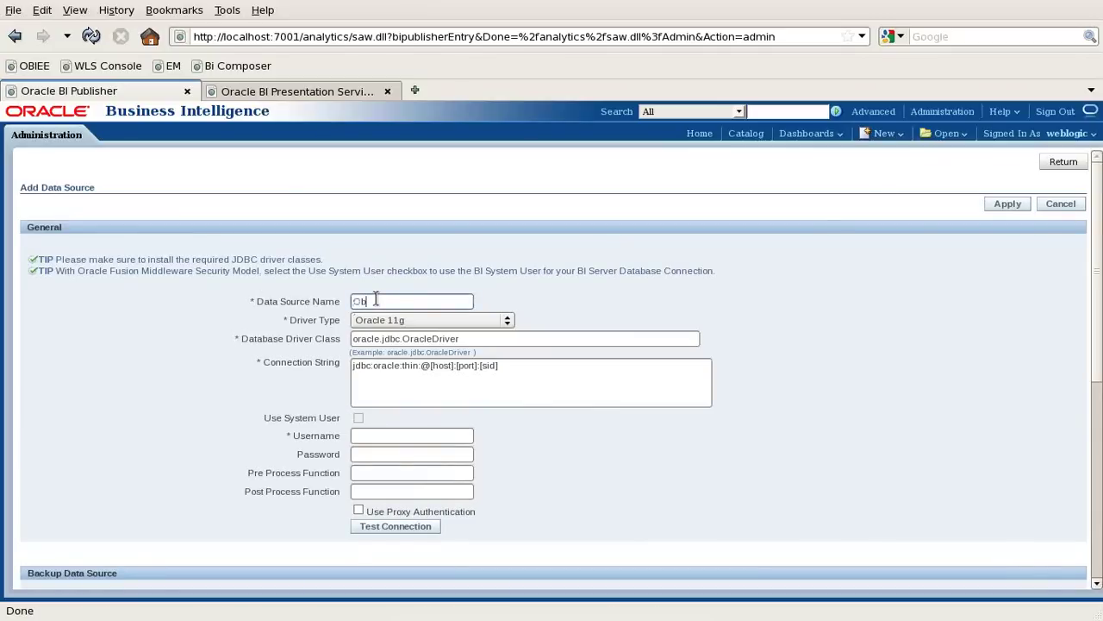
key(BackSpace)
key(BackSpace)
text(acleConnect)
click(407, 323)
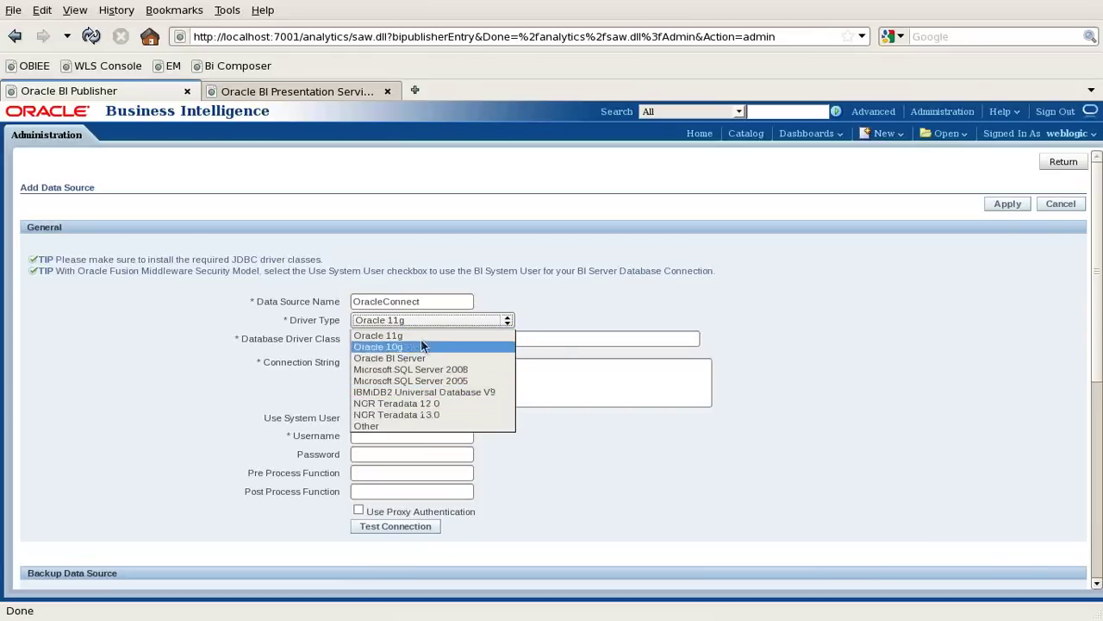
click(422, 336)
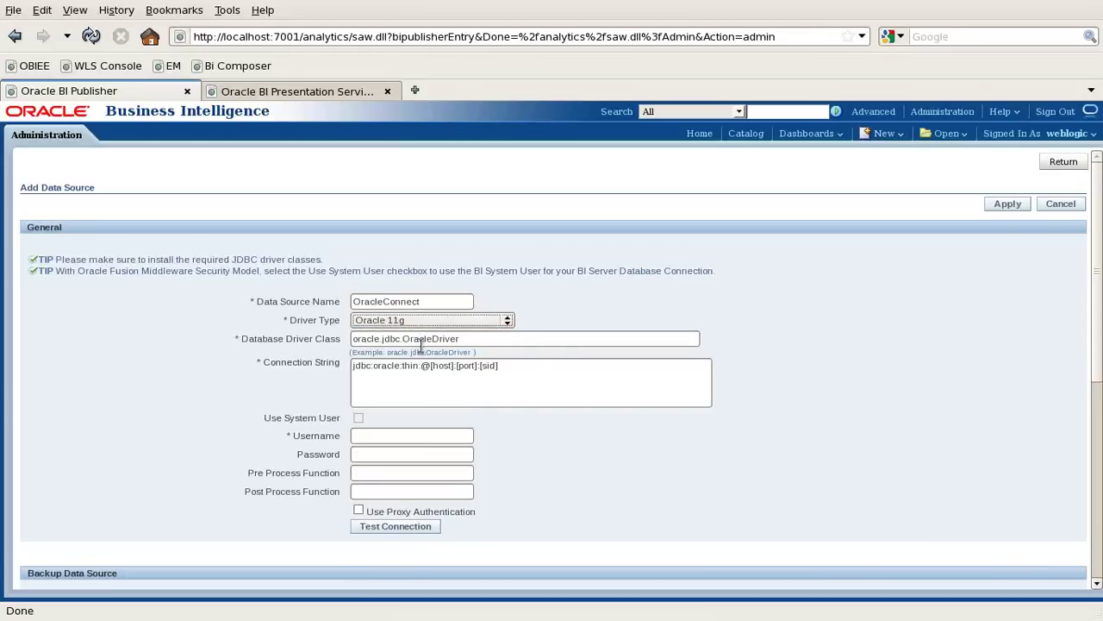
mouse_move(428, 365)
mouse_down()
mouse_move(450, 365)
mouse_move(436, 368)
mouse_up()
click(450, 366)
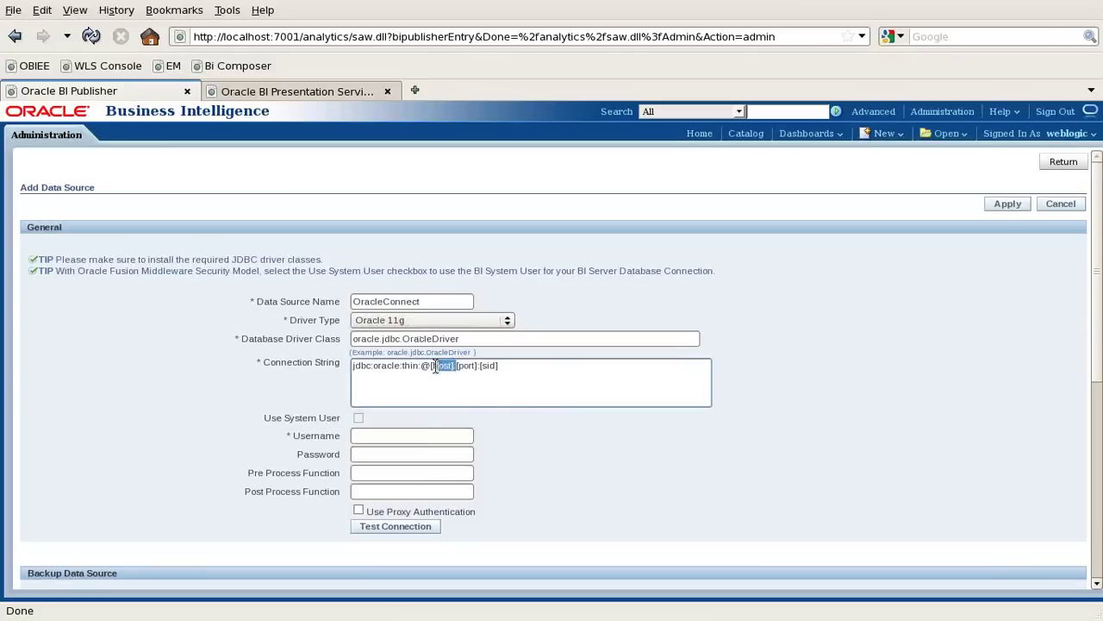
click(532, 395)
key(BackSpace)
key(BackSpace)
key(BackSpace)
key(BackSpace)
key(BackSpace)
key(BackSpace)
key(BackSpace)
text(localhost:)
key(shift+Right)
key(shift+Right)
key(shift+Right)
key(shift+Right)
key(shift+Right)
key(shift+Right)
text(1521)
key(Right)
key(shift+Right)
key(shift+Right)
key(shift+Right)
key(shift+Right)
key(shift+Right)
text(orcl)
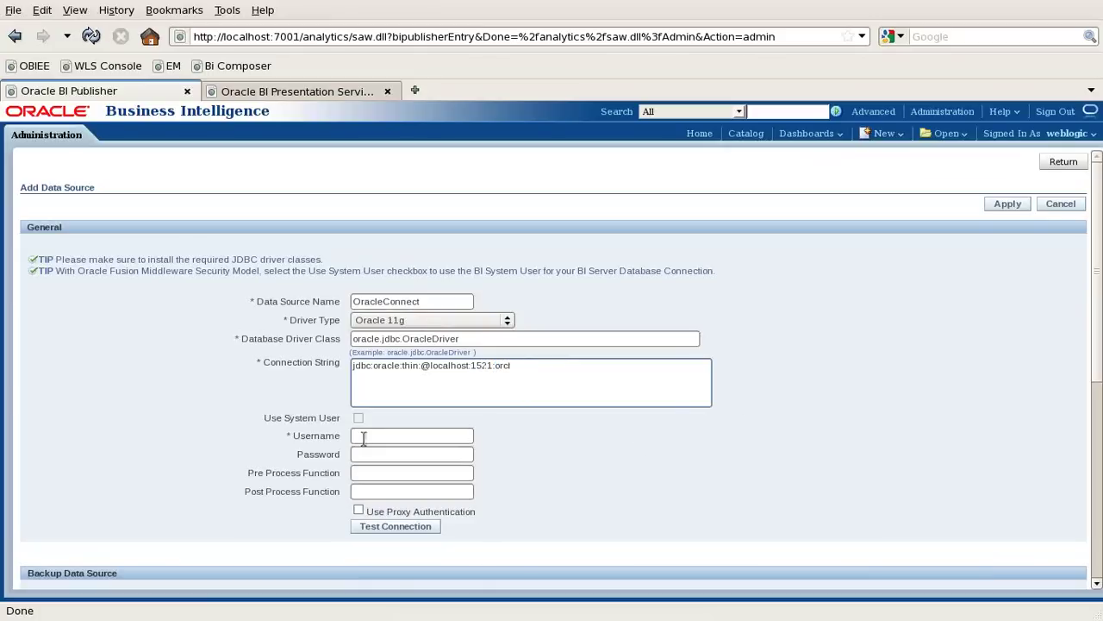
Enter username BISAMPLE and its password, test the connection successfully, and apply.
click(429, 435)
text(BISAMPLE)
click(420, 455)
text(BISAMPLE)
click(395, 528)
drag(135, 217, 195, 221)
click(1001, 260)
Note 'i) Create Database Connection [Oracle]' and 'ii) Create Data Model [SQL]' in Notepad, then restore the VM.
mouse_move(604, 616)
click(666, 611)
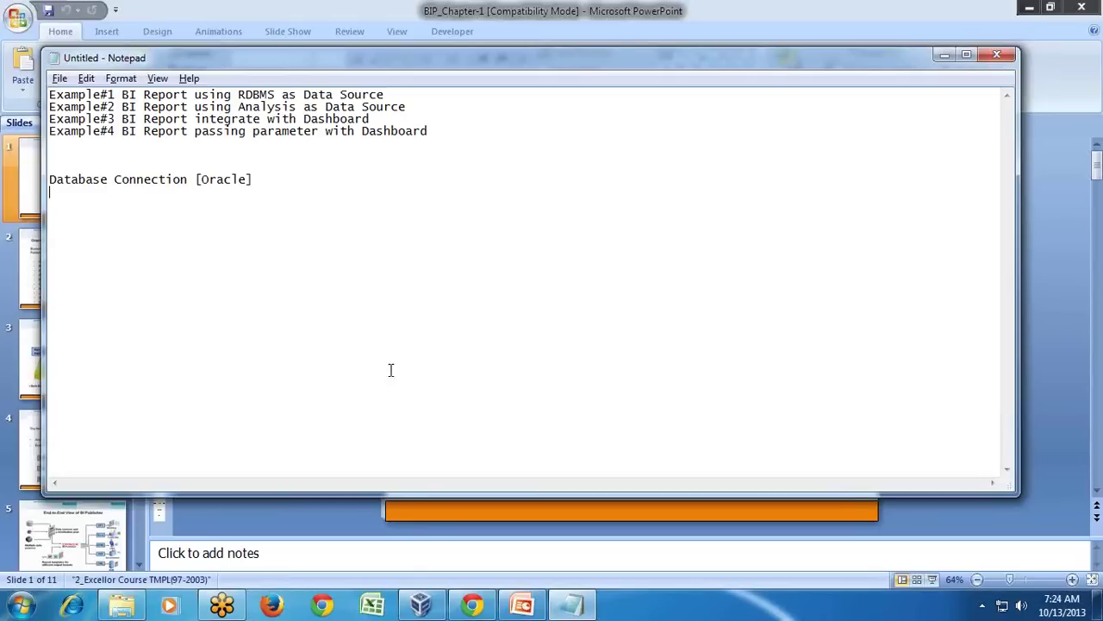
text(i) )
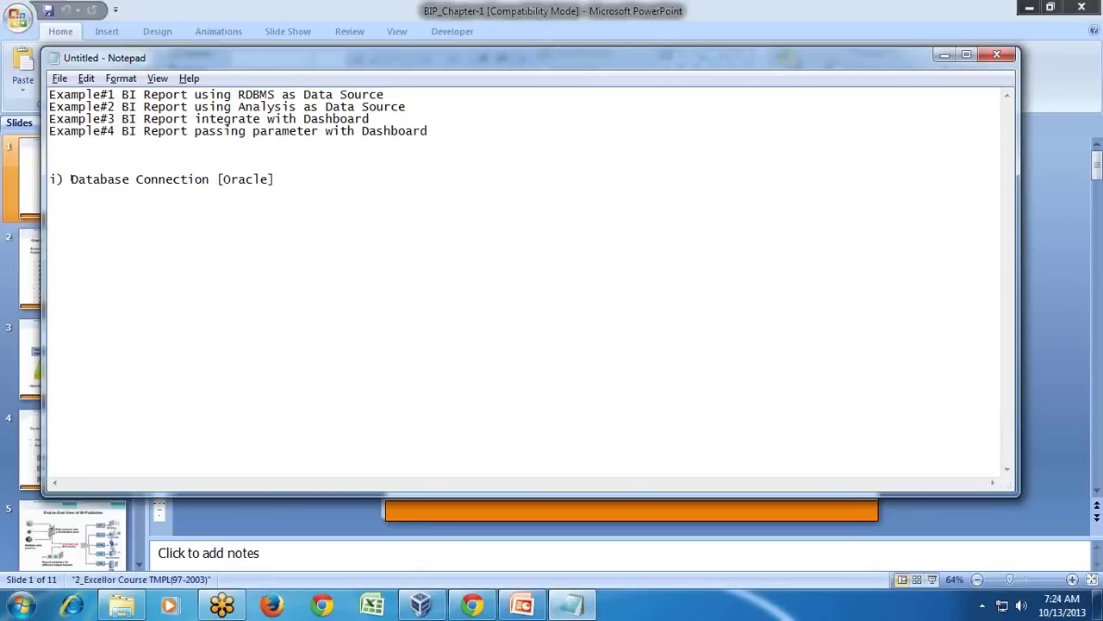
text(Create Database Connect)
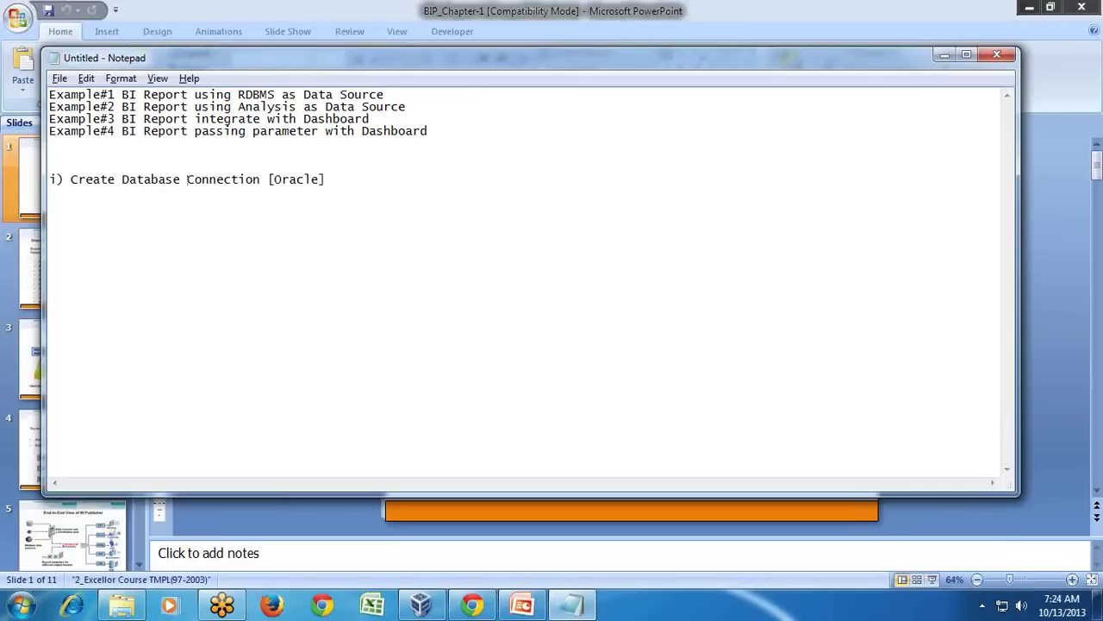
text(ion [Oracle] ii))
text( Create Da)
text(ta Model)
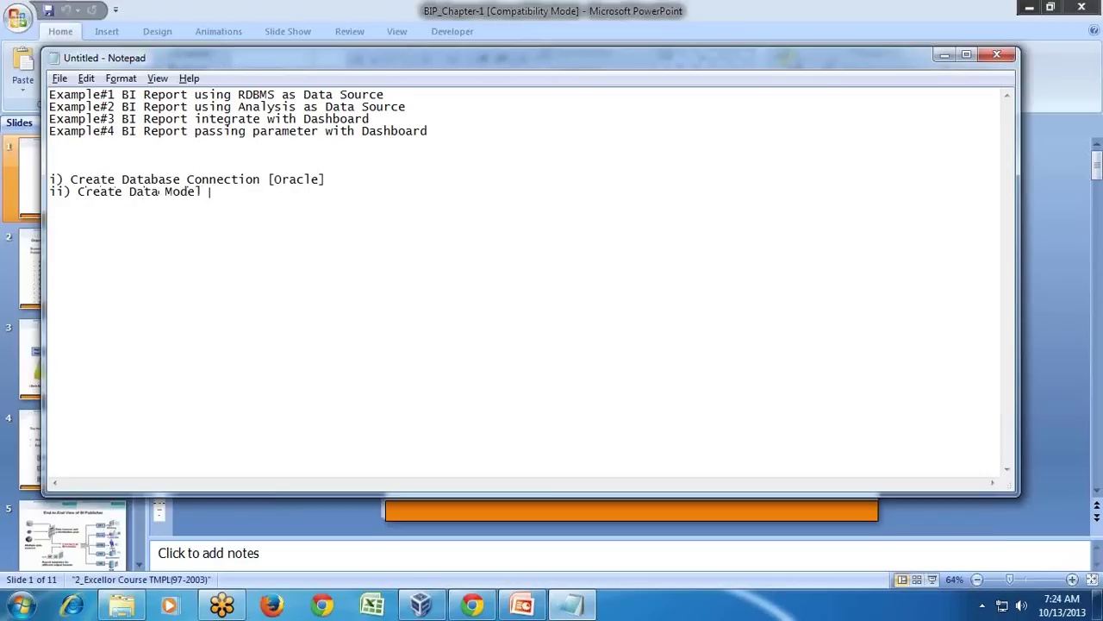
text( [SQL])
click(421, 605)
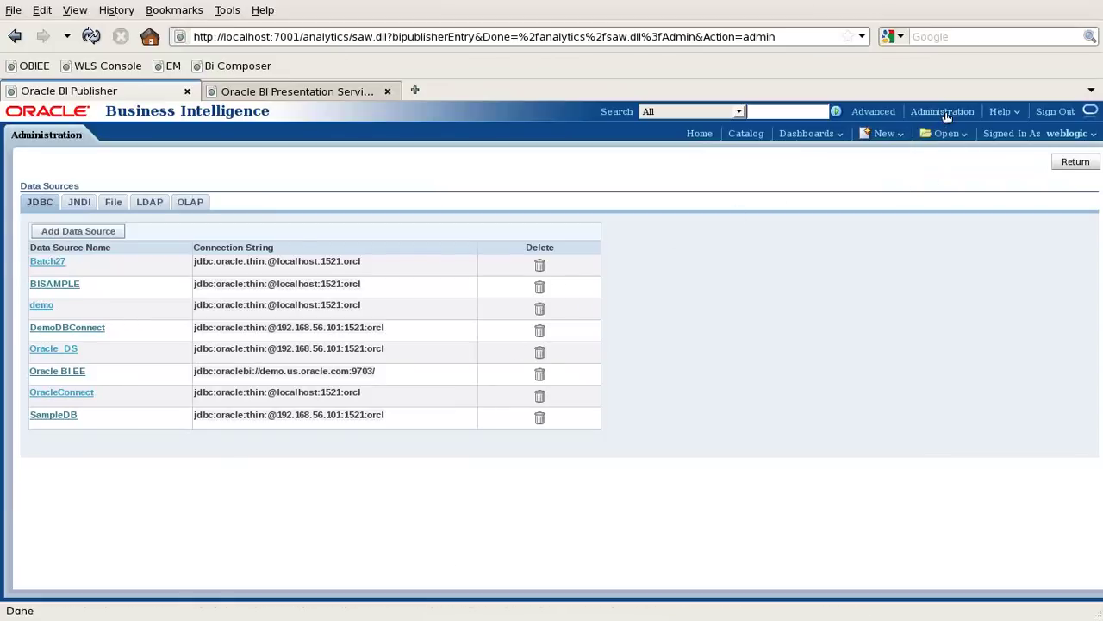
Go back to the Administration page and create a new data model from the New menu.
click(1075, 162)
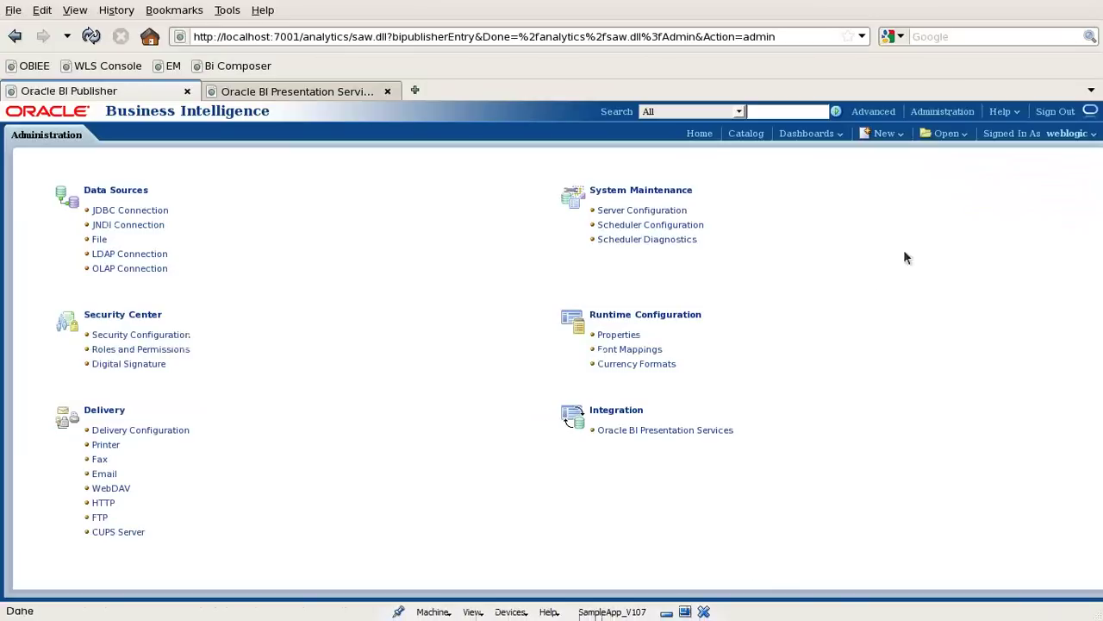
click(950, 108)
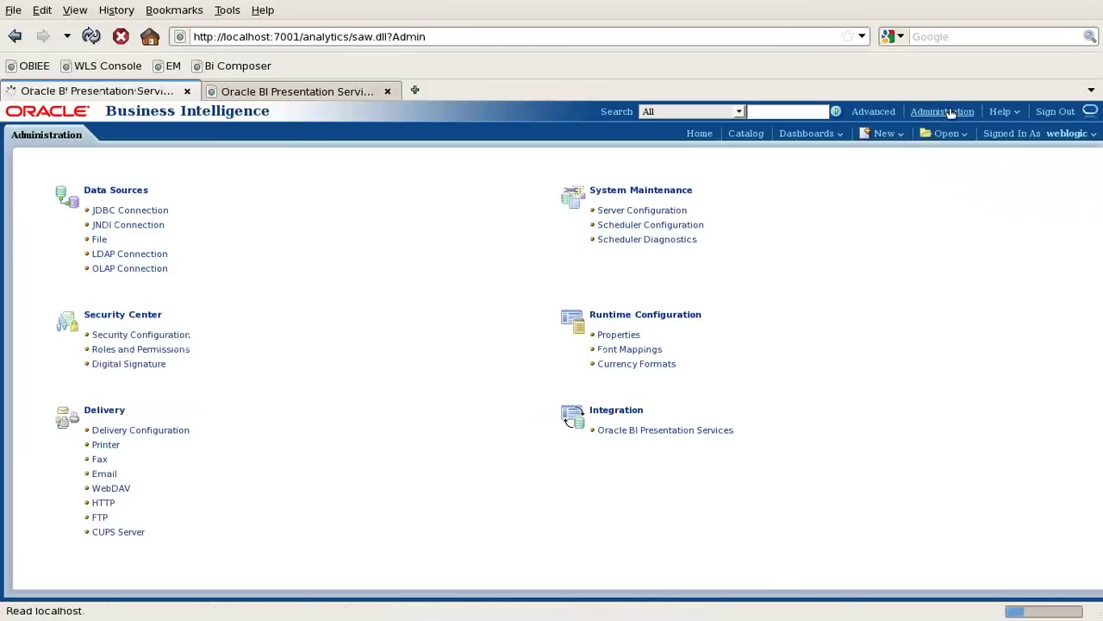
click(885, 134)
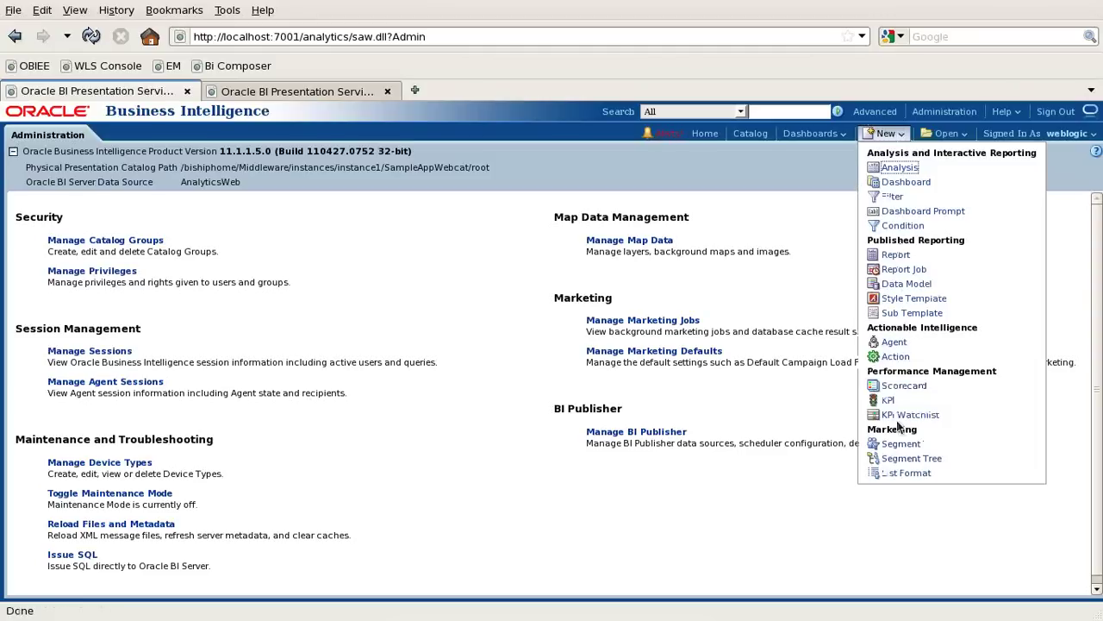
click(910, 284)
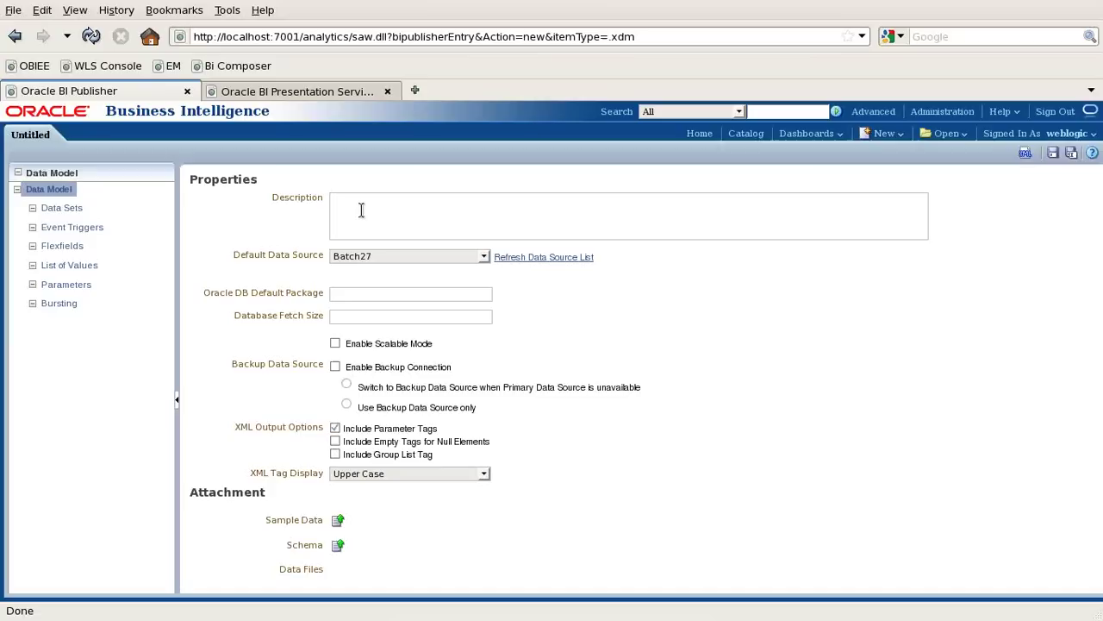
Enter the description 'Pull Data From Oracle [OracleConnect]' and choose DemoDBConnect as the default data source.
text(Pull Data)
text( From )
text(Oracle )
text([)
text(Oral)
text(cleGa)
key(BackSpace)
text(onne)
key(BackSpace)
text(ect])
click(366, 256)
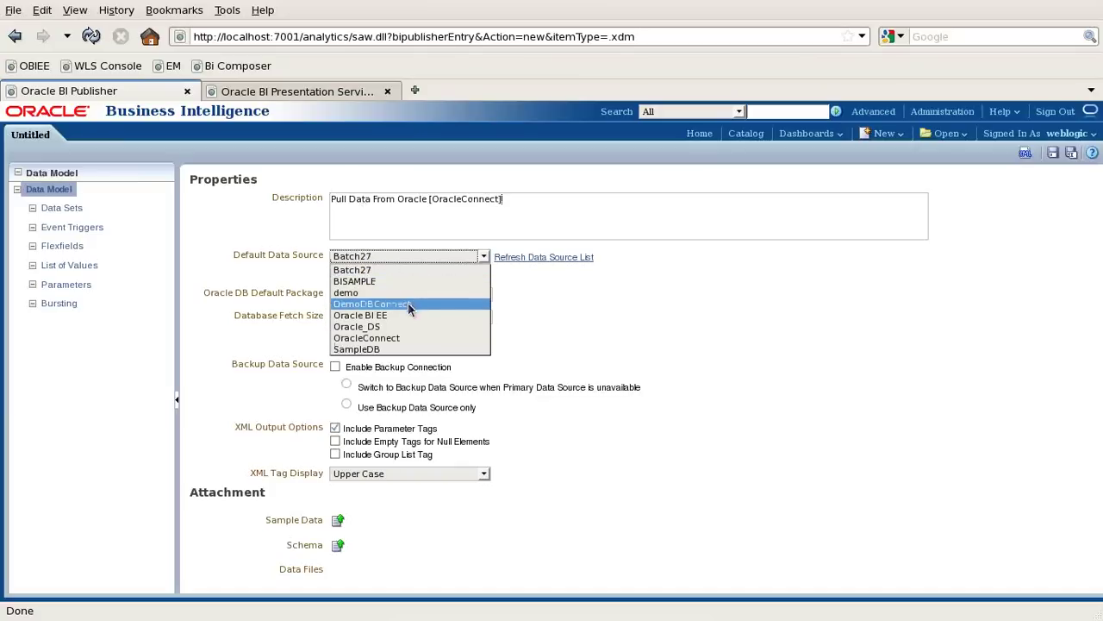
click(408, 304)
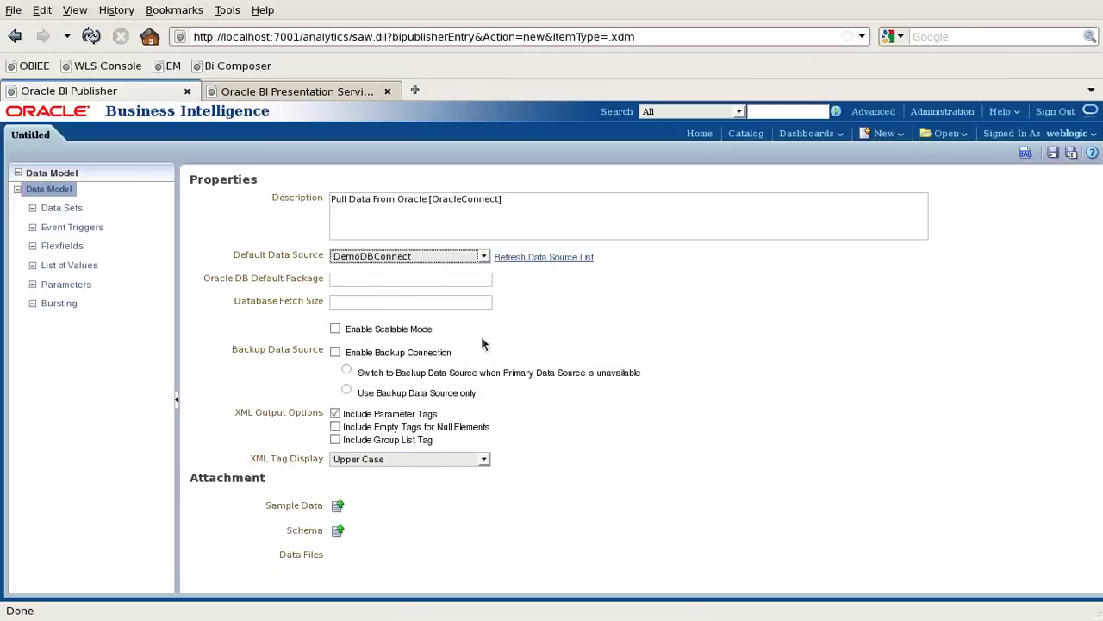
Set the default package and database fetch size to 1000, and enable the backup connection.
click(408, 285)
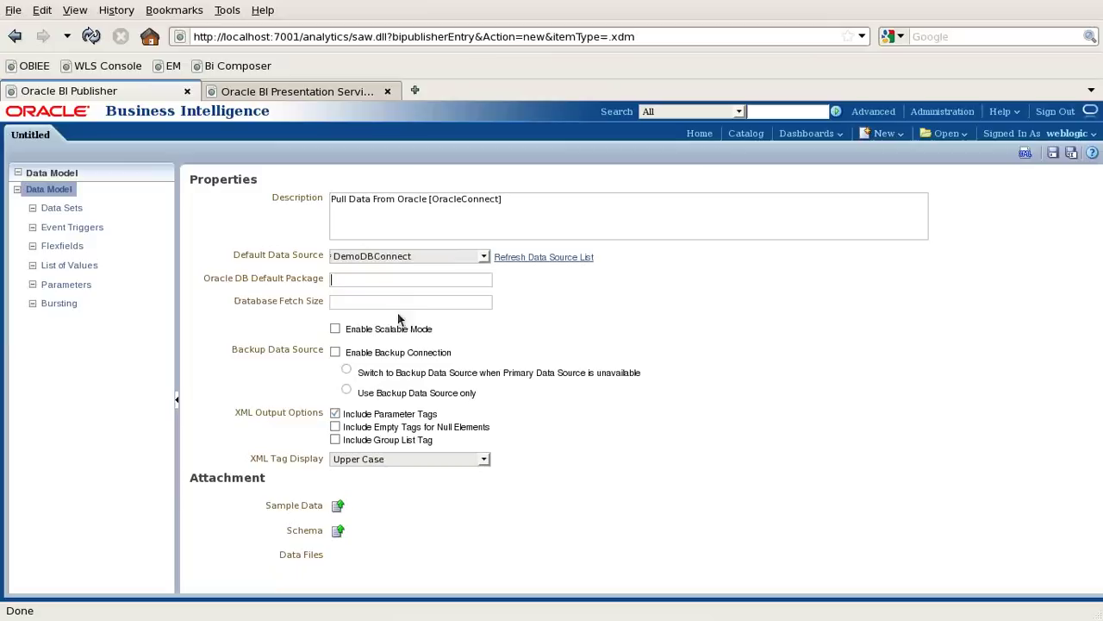
click(372, 303)
text(1000)
double_click(352, 278)
key(ctrl+c)
click(377, 299)
key(ctrl+v)
click(334, 352)
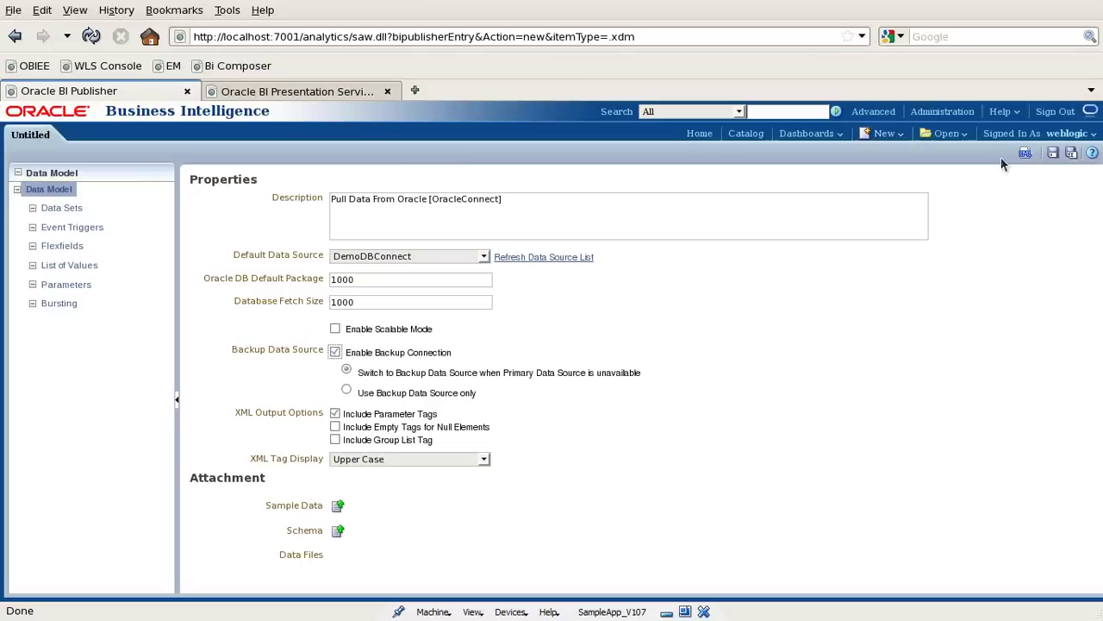
In Save As, create a 'BI Report' folder under Components/MyAnalysis/Batch26.
click(1038, 198)
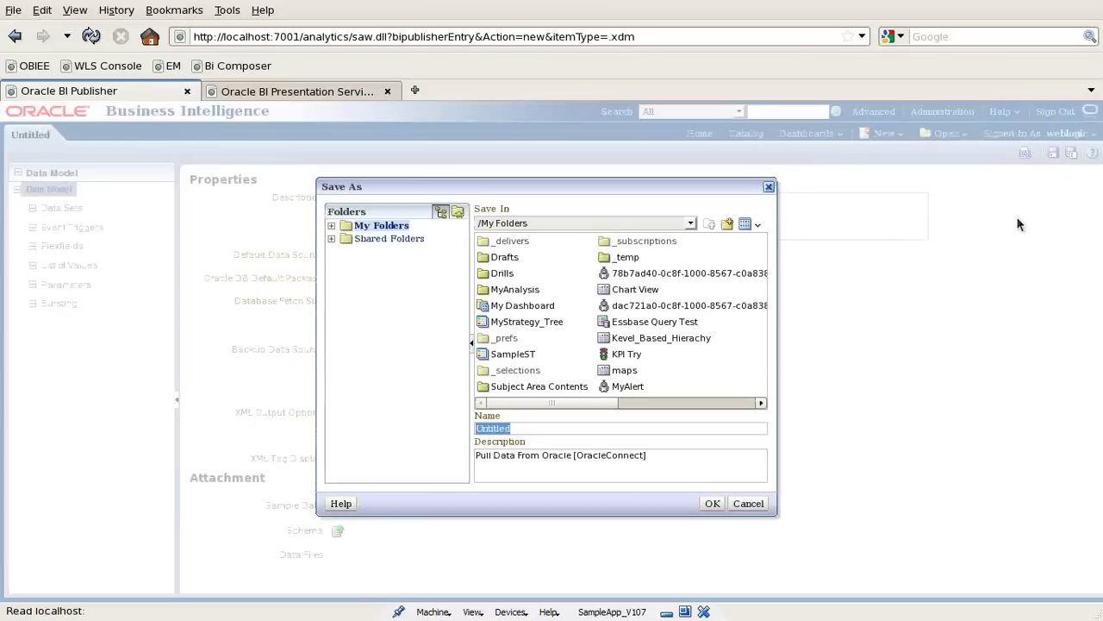
click(332, 238)
click(382, 369)
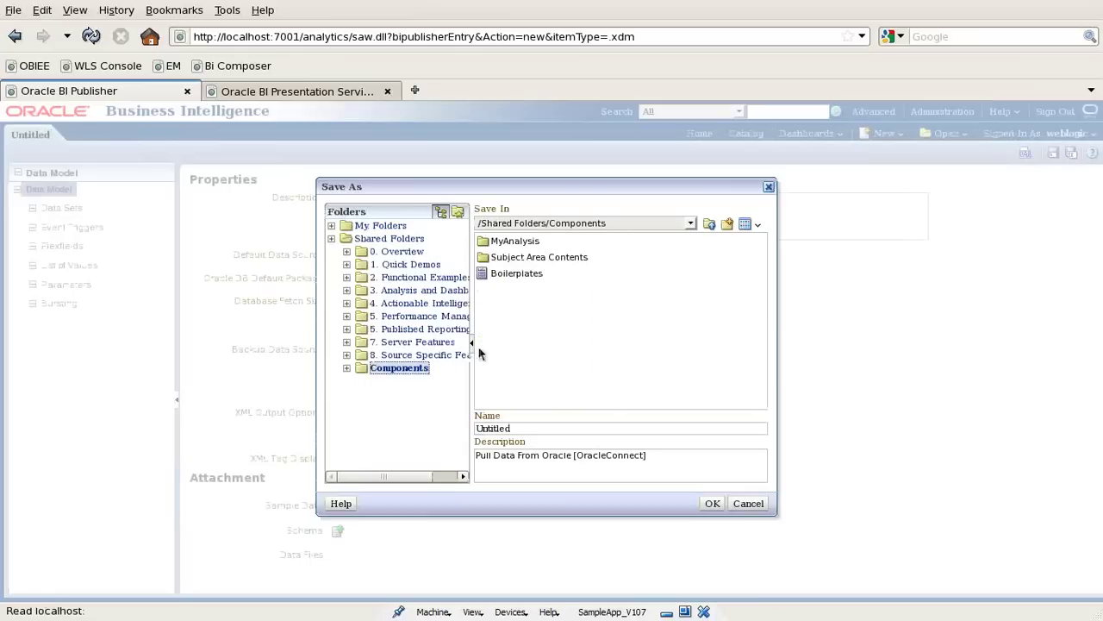
double_click(515, 245)
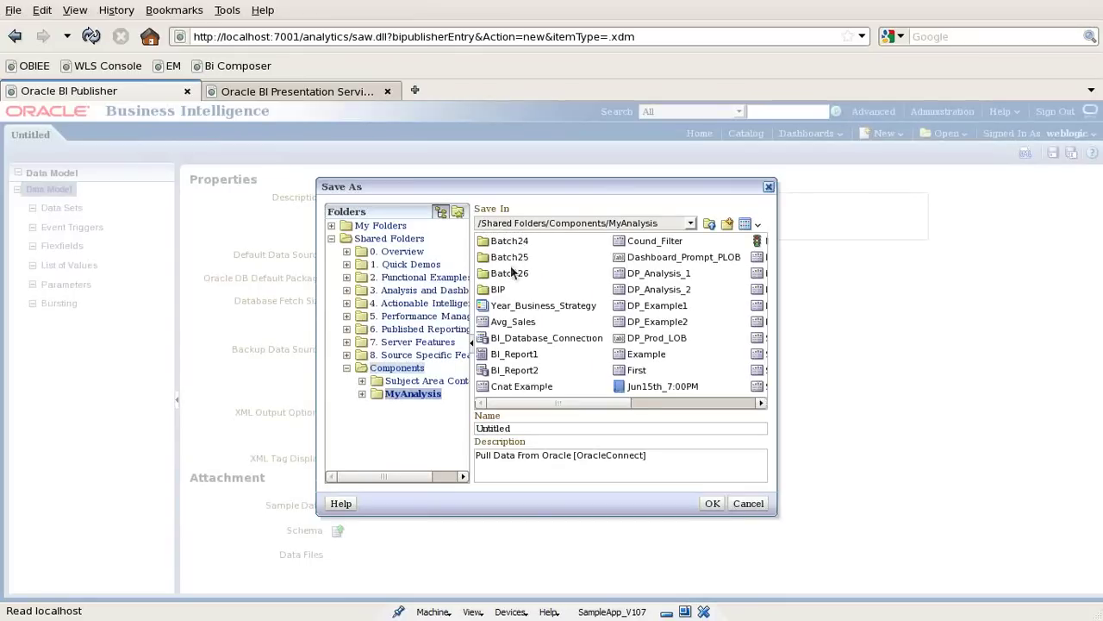
double_click(510, 272)
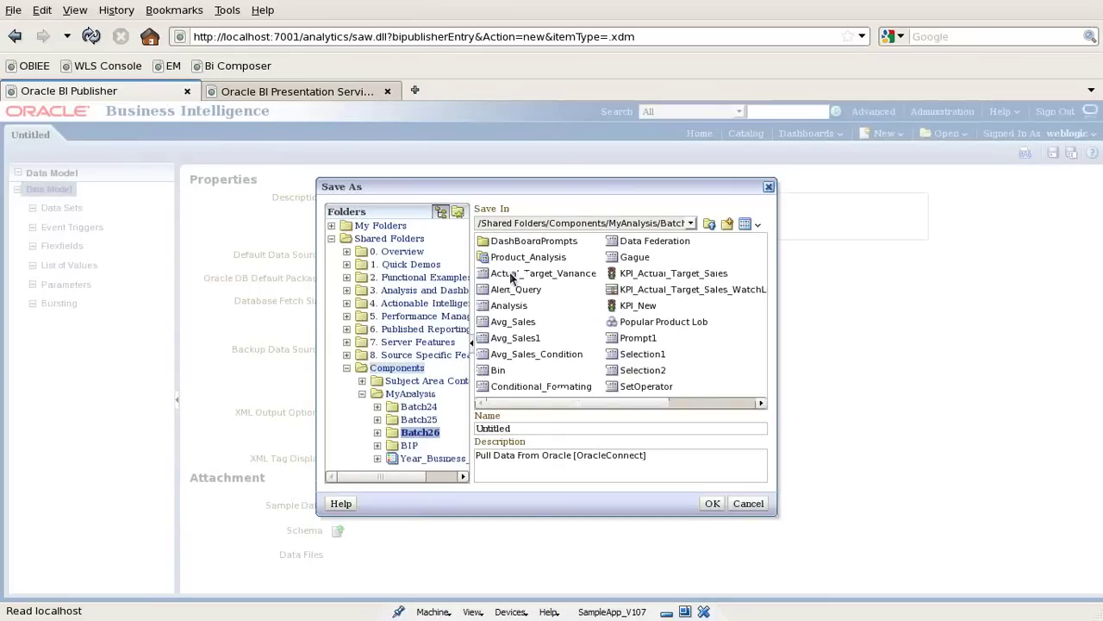
click(728, 224)
text(BI Report)
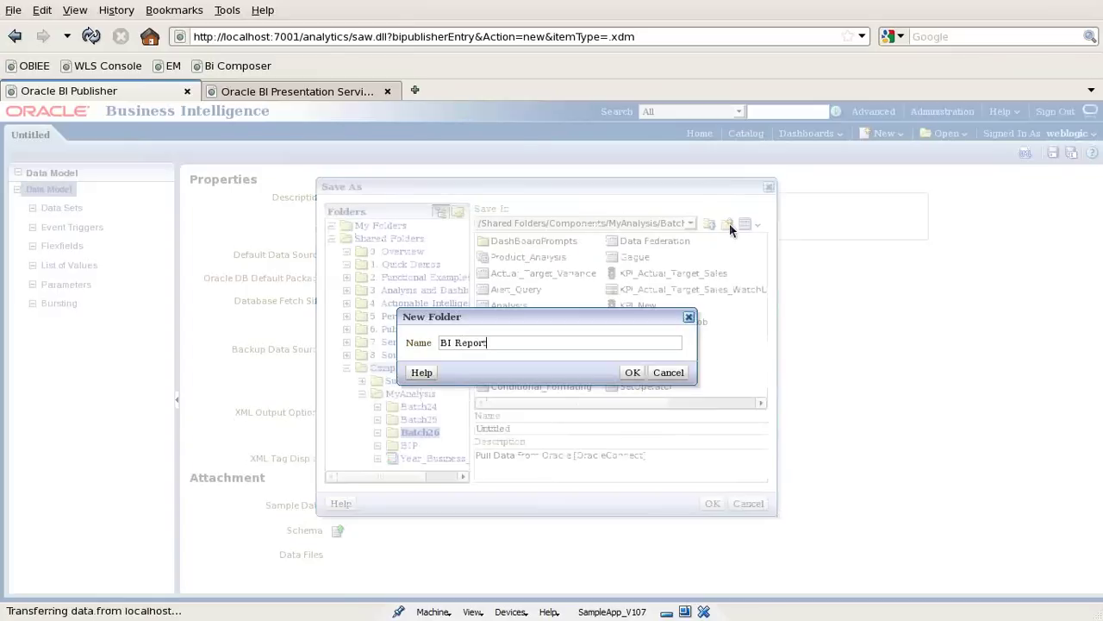
key(Return)
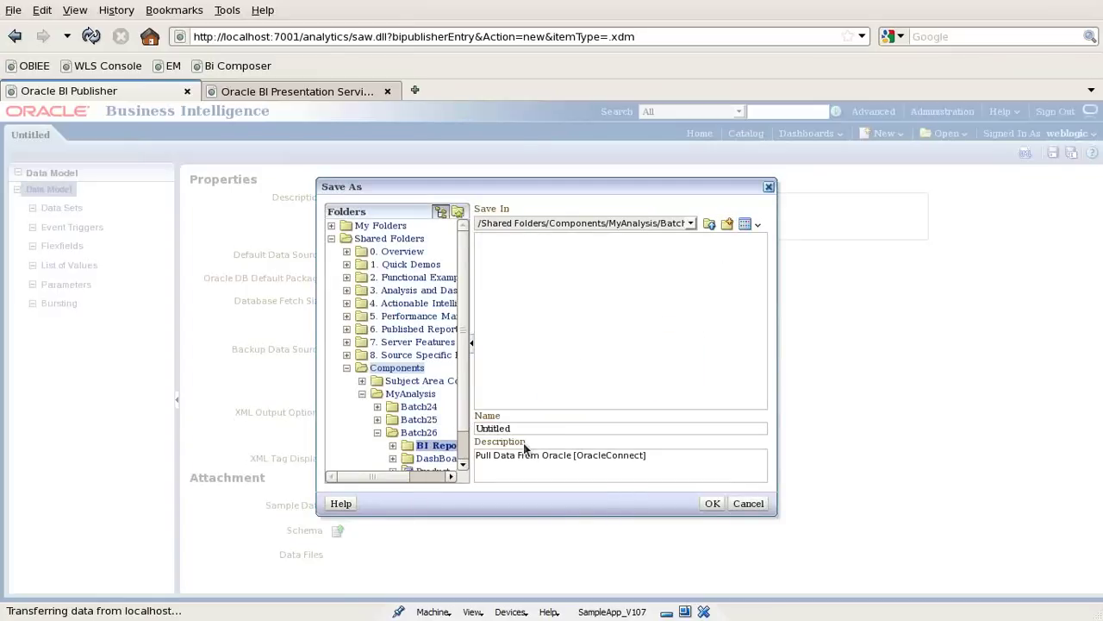
Name the data model BI_DataModel and save it.
drag(523, 427, 459, 424)
text(DataModel)
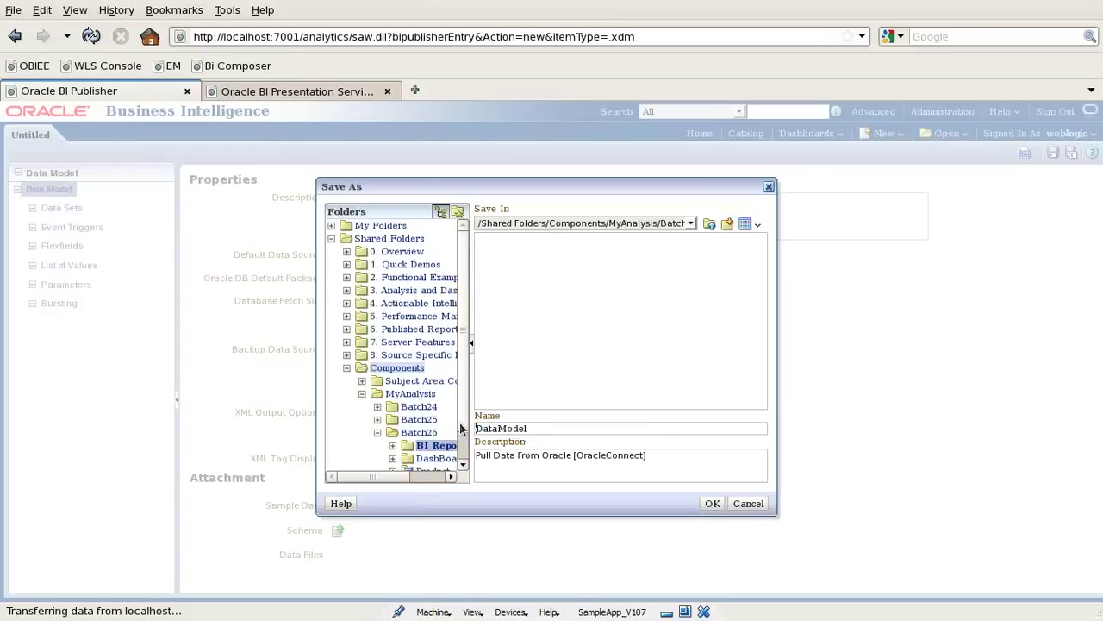
text(BI_)
key(Return)
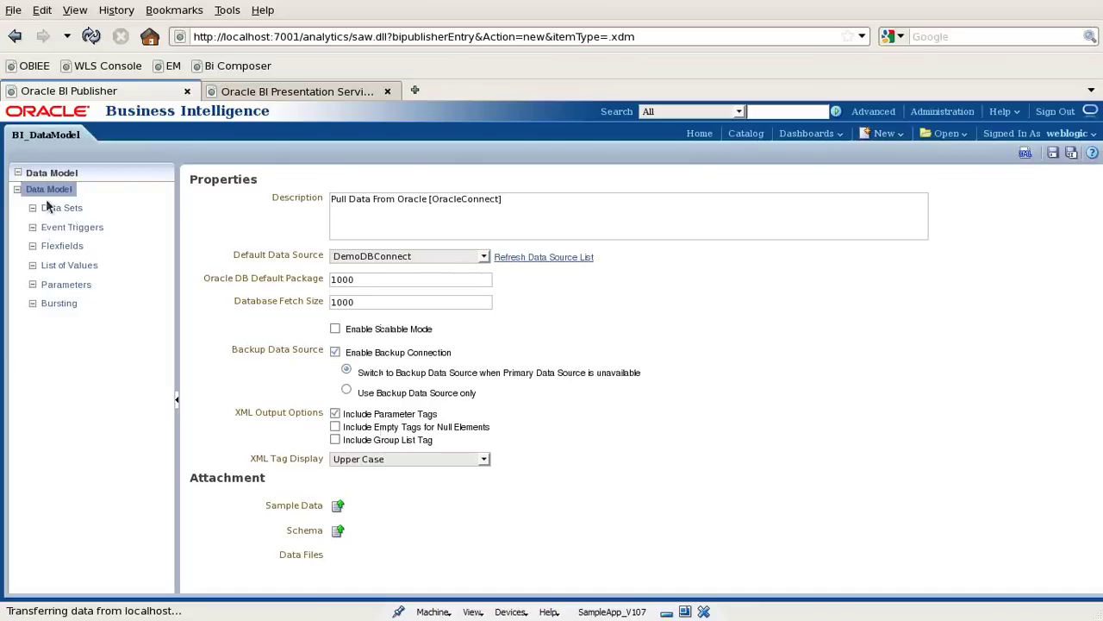
Add a SQL Query data set named Product_List that uses the OracleConnect data source.
click(62, 211)
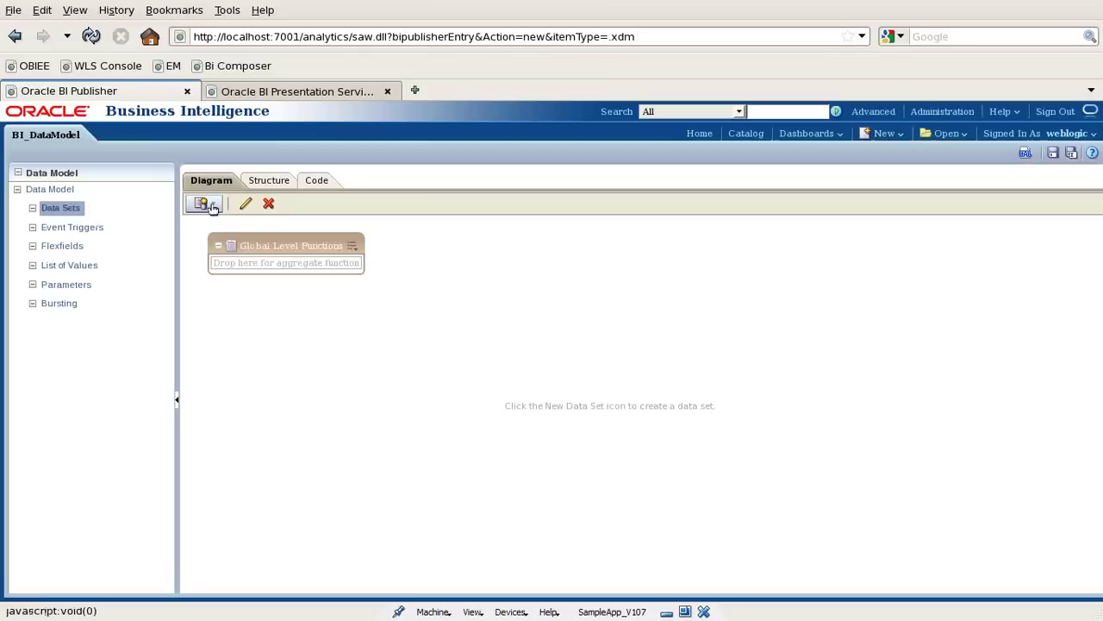
click(213, 205)
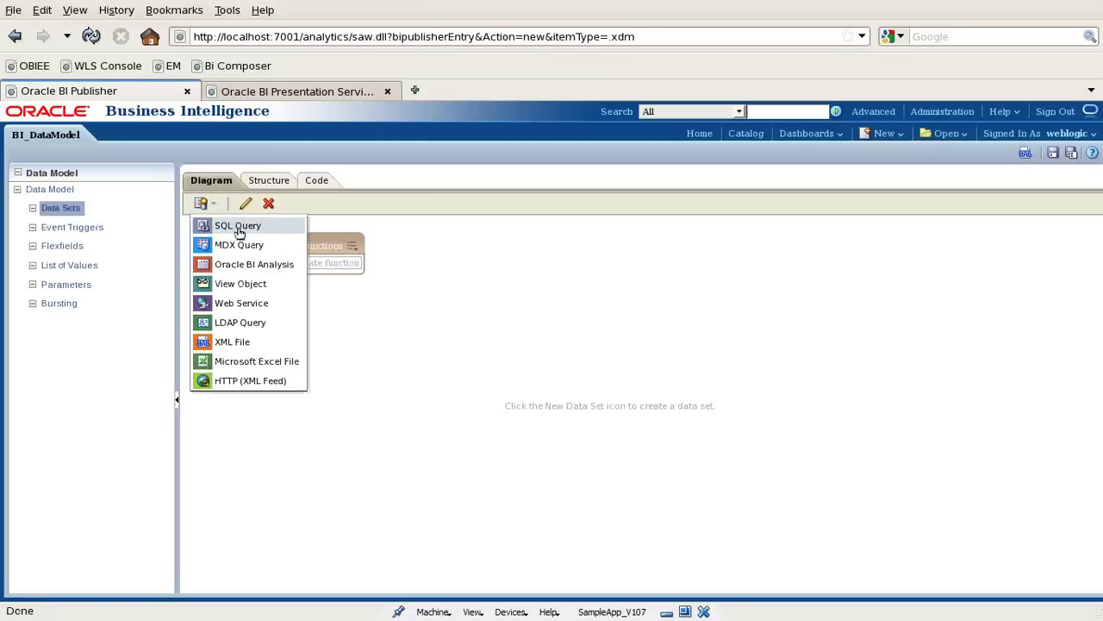
click(239, 225)
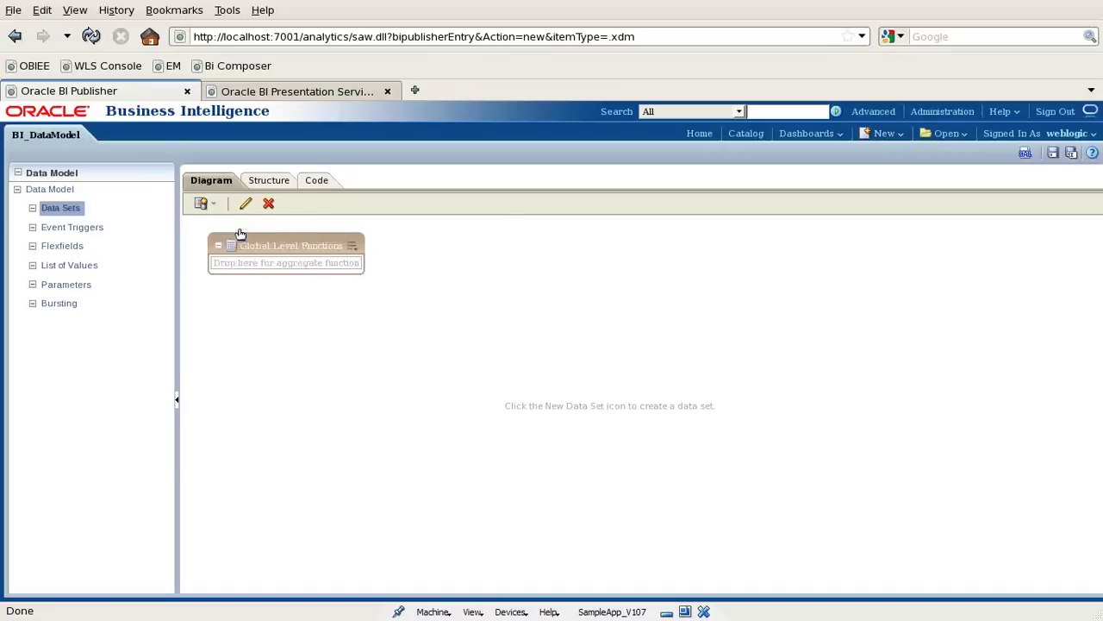
click(369, 251)
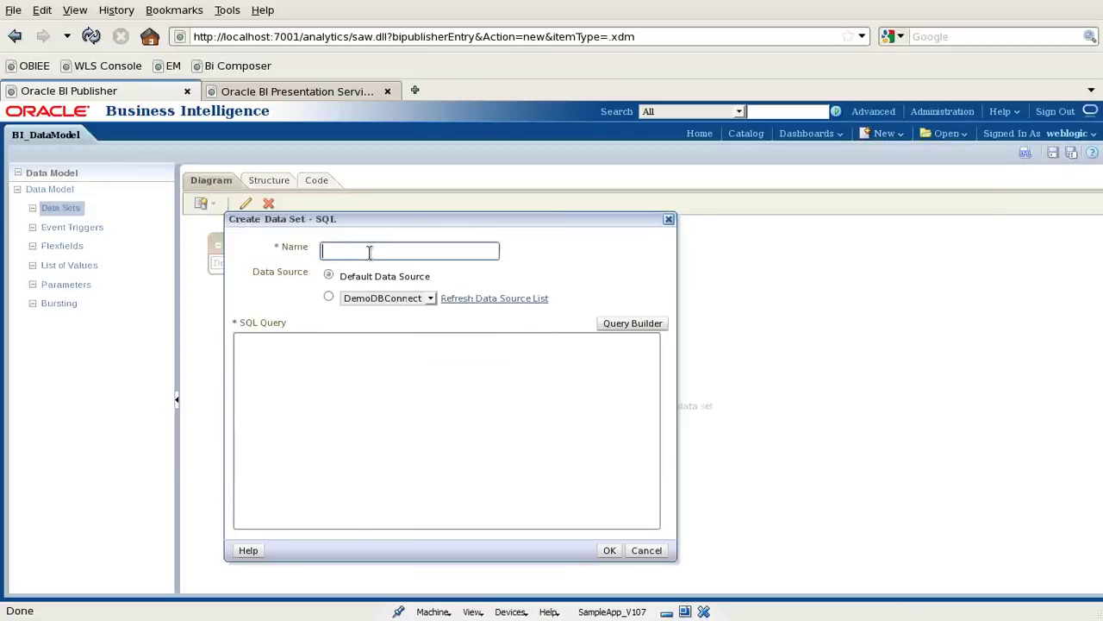
text(Product_list)
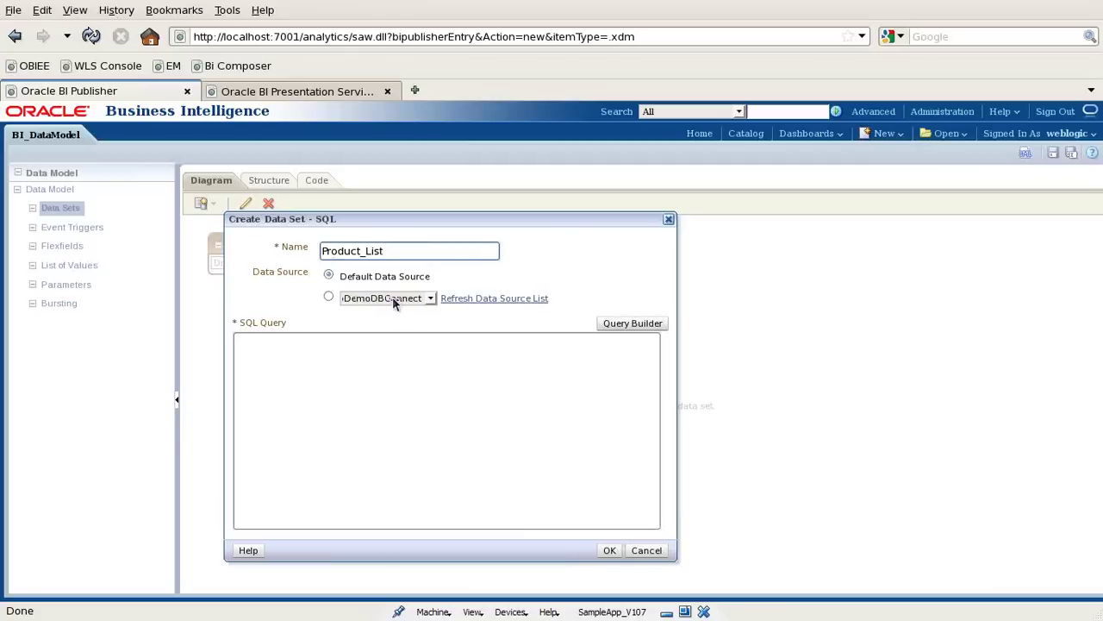
click(393, 298)
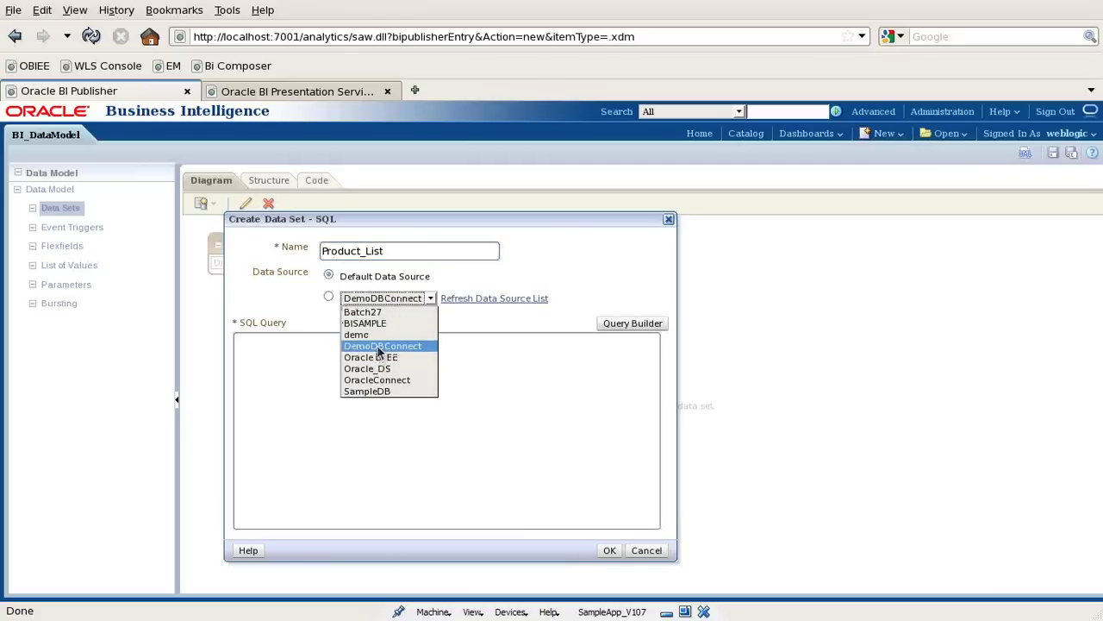
click(376, 379)
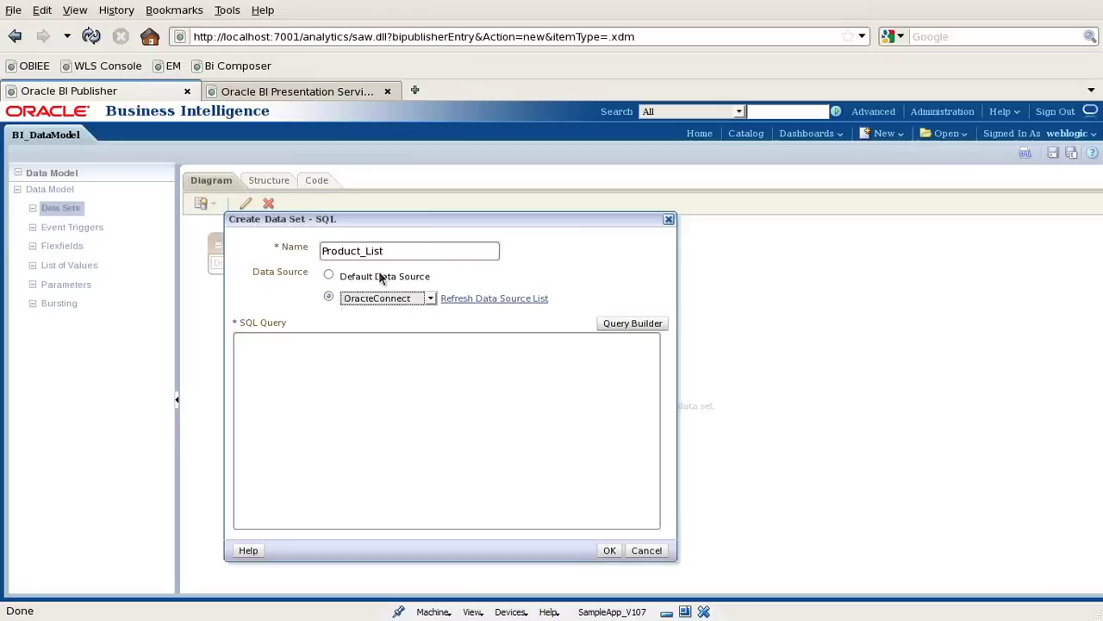
click(310, 357)
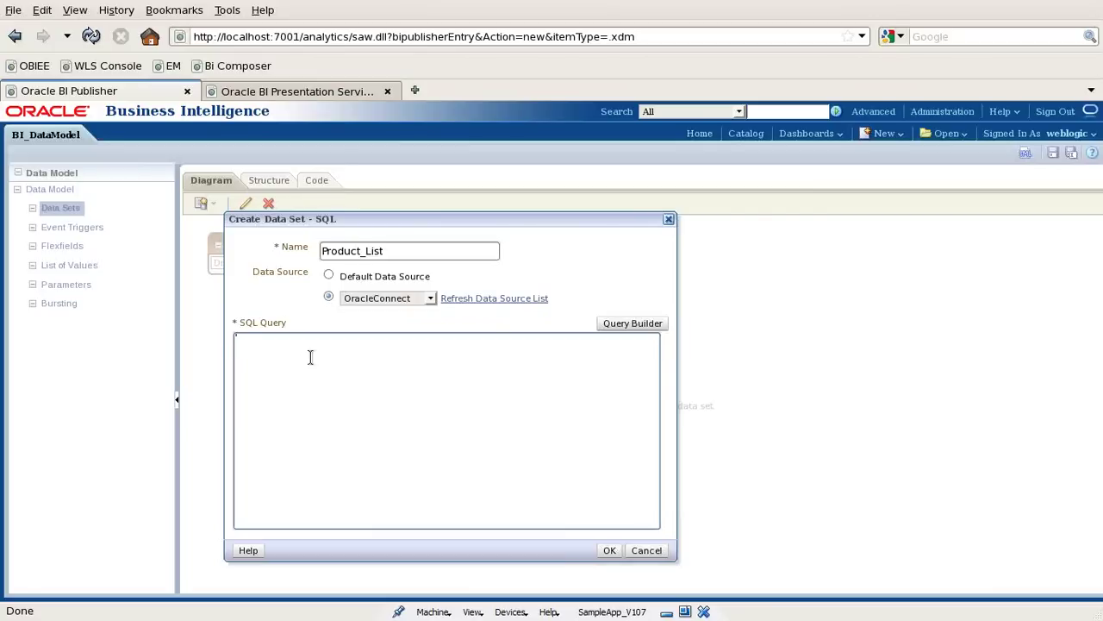
click(310, 357)
click(618, 326)
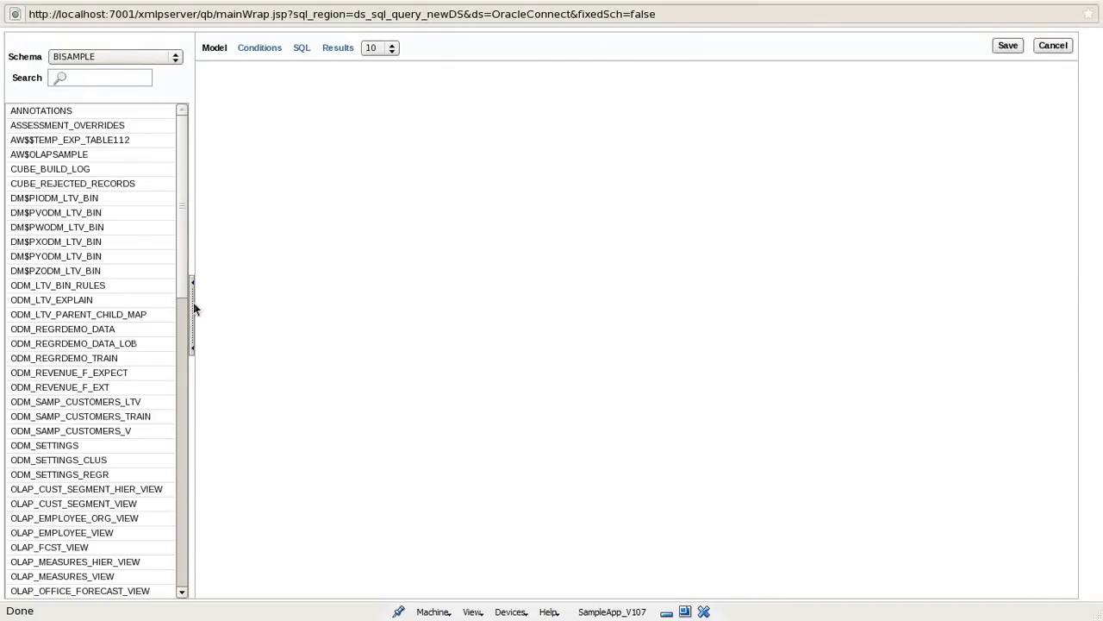
drag(185, 279, 190, 440)
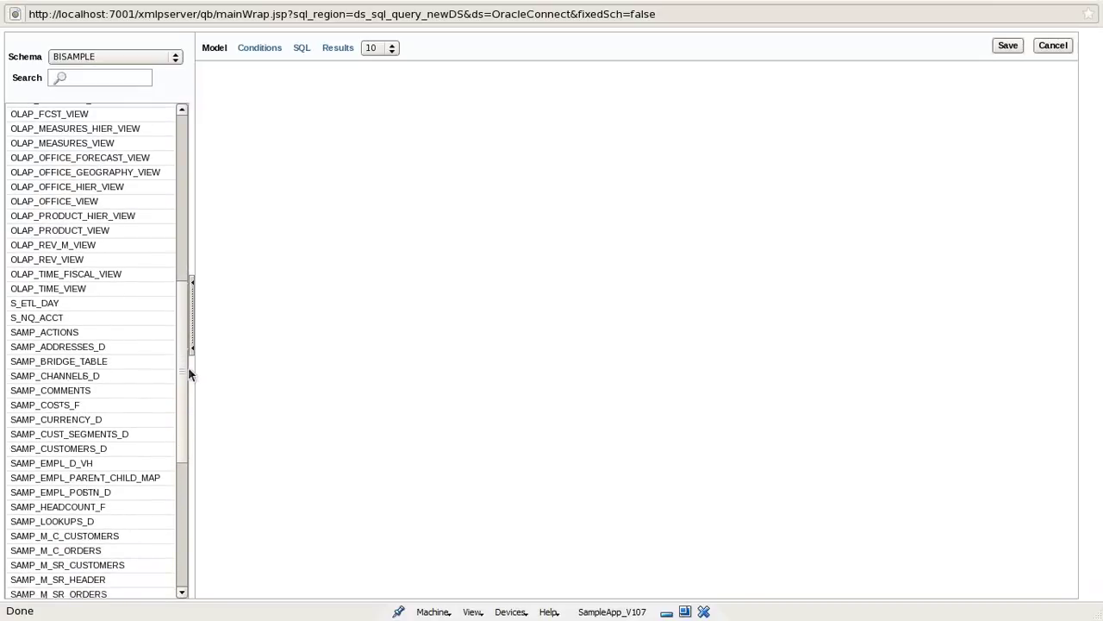
drag(185, 365, 200, 482)
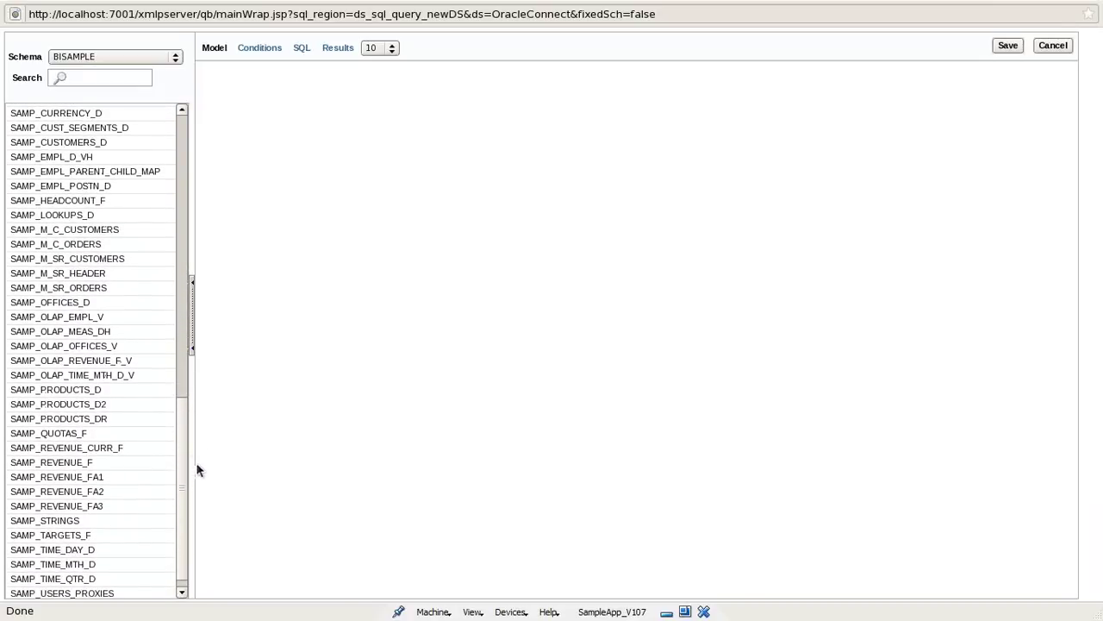
drag(88, 395, 377, 204)
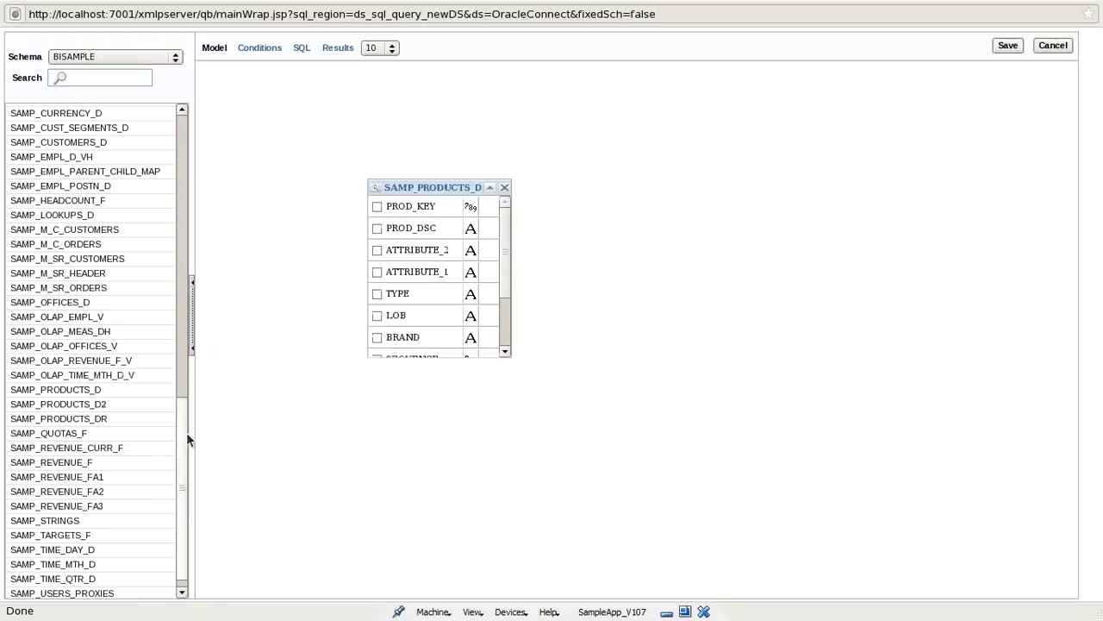
scroll(184, 456, down, 1)
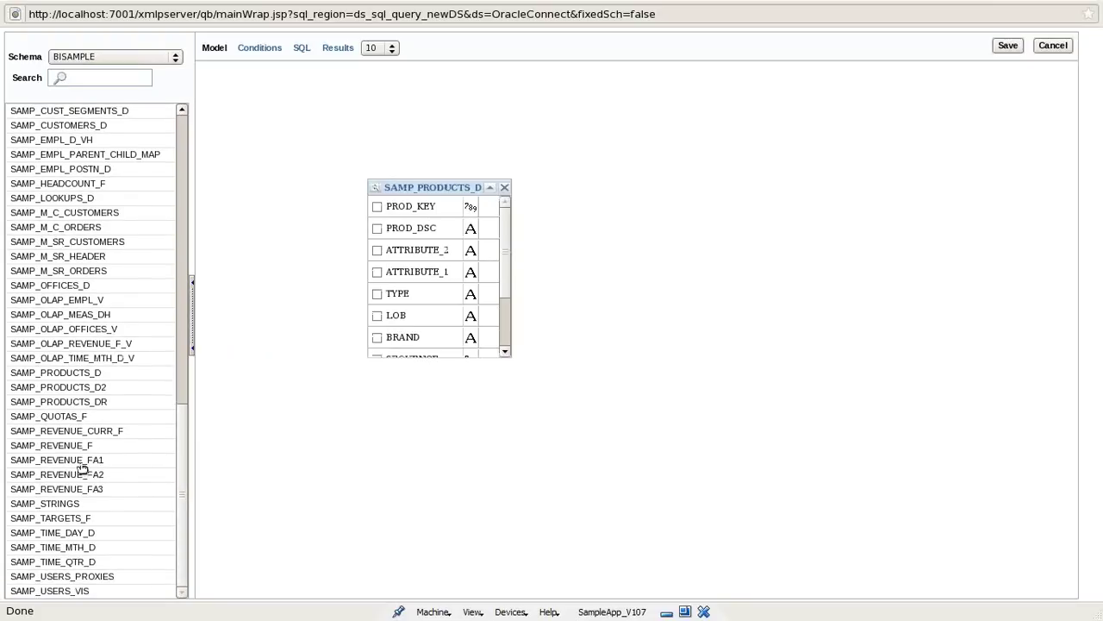
drag(72, 447, 598, 203)
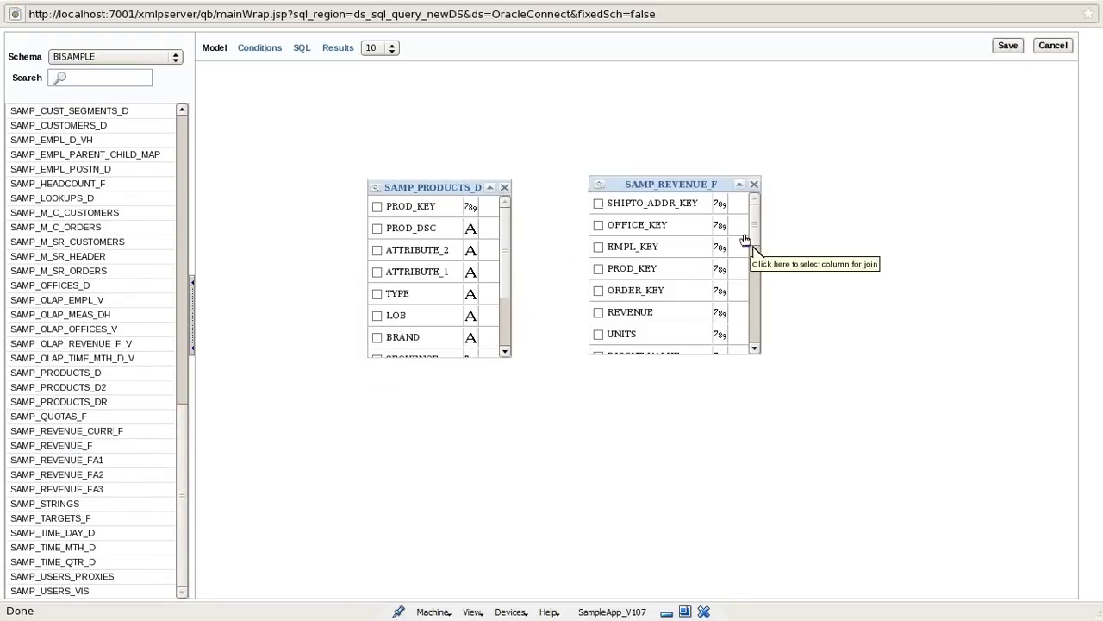
drag(411, 212, 635, 285)
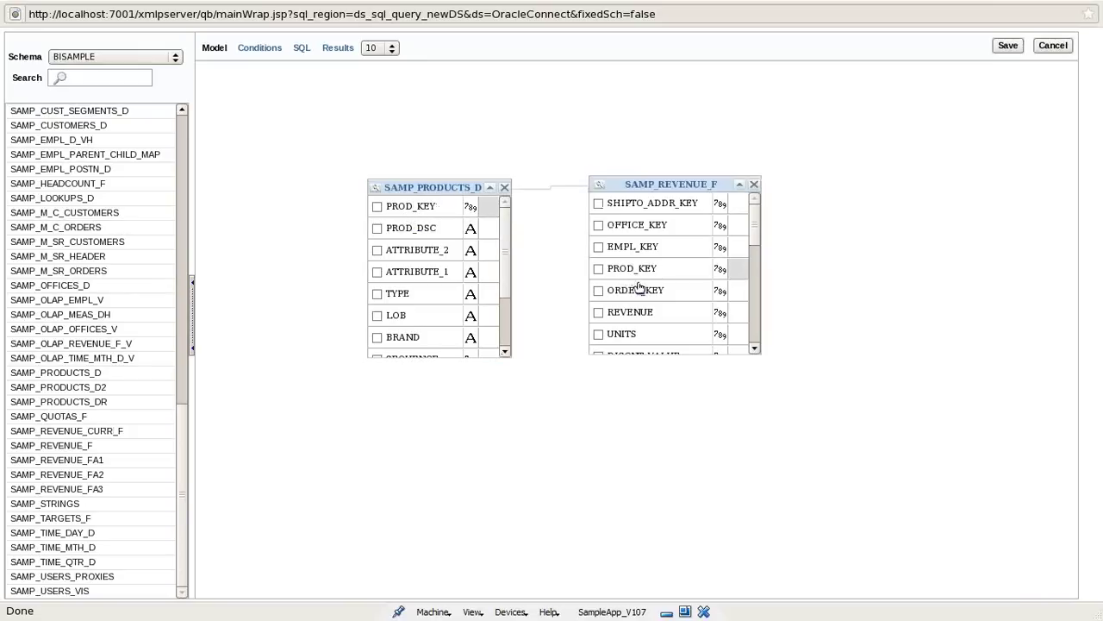
click(575, 183)
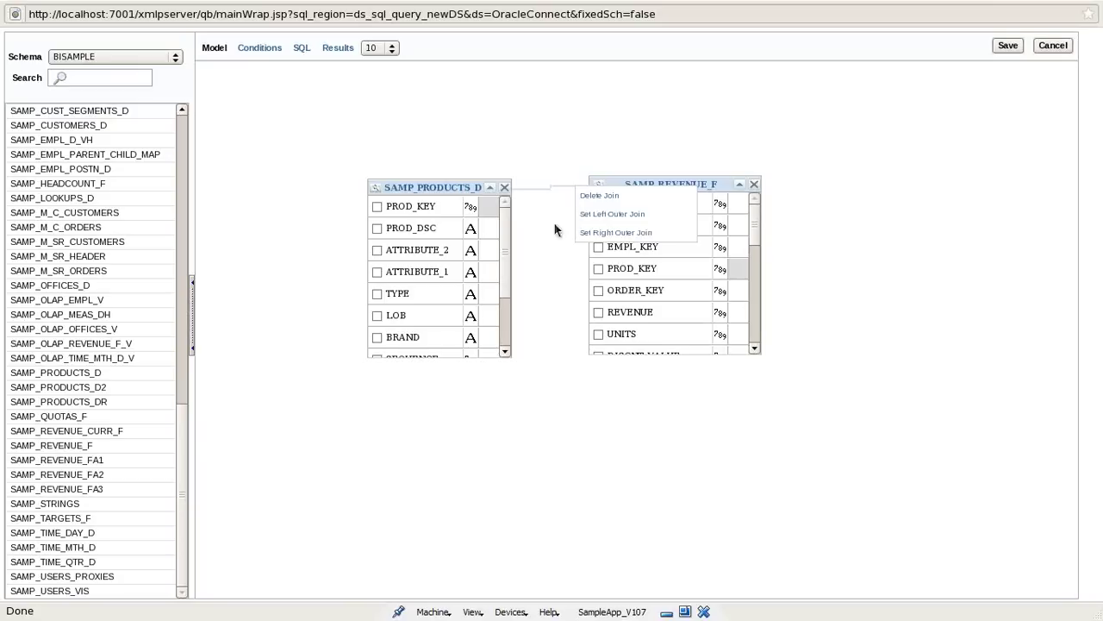
click(532, 190)
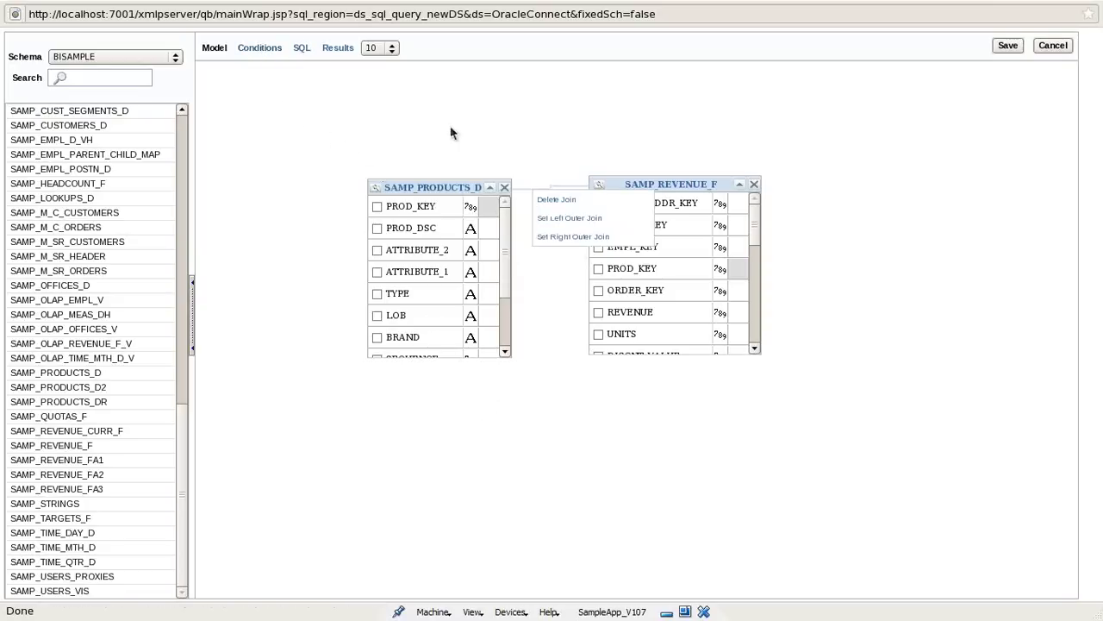
click(531, 129)
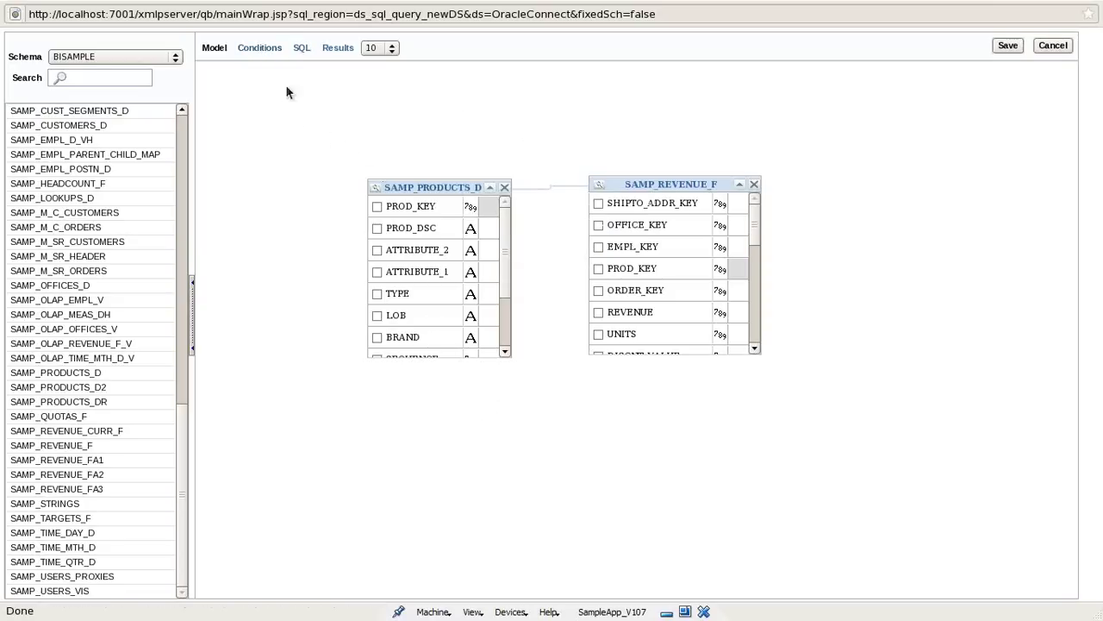
click(259, 49)
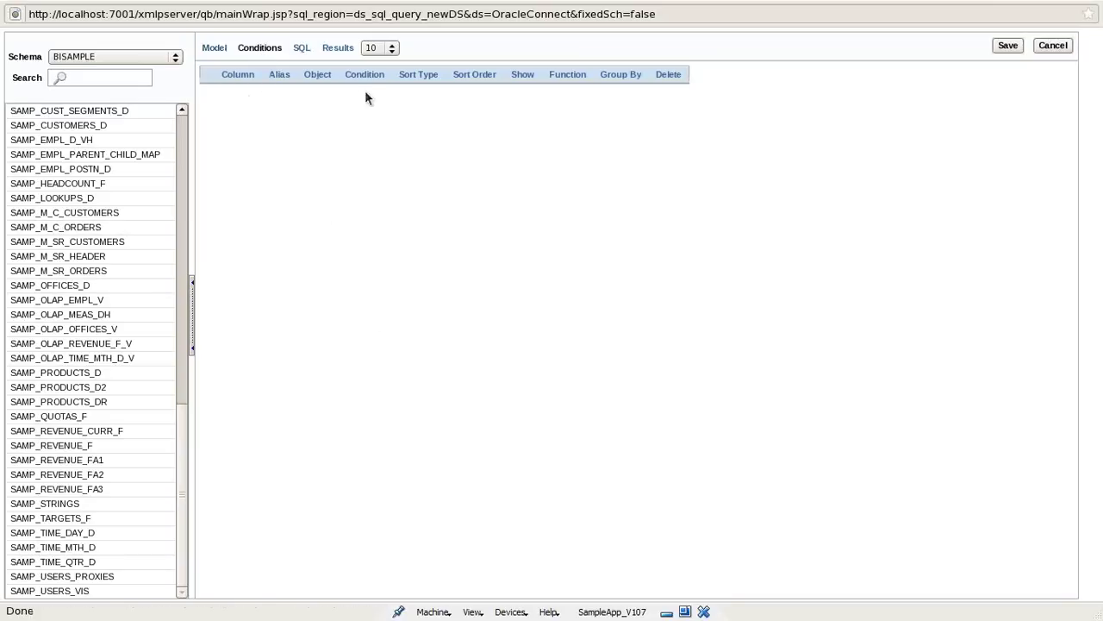
click(300, 48)
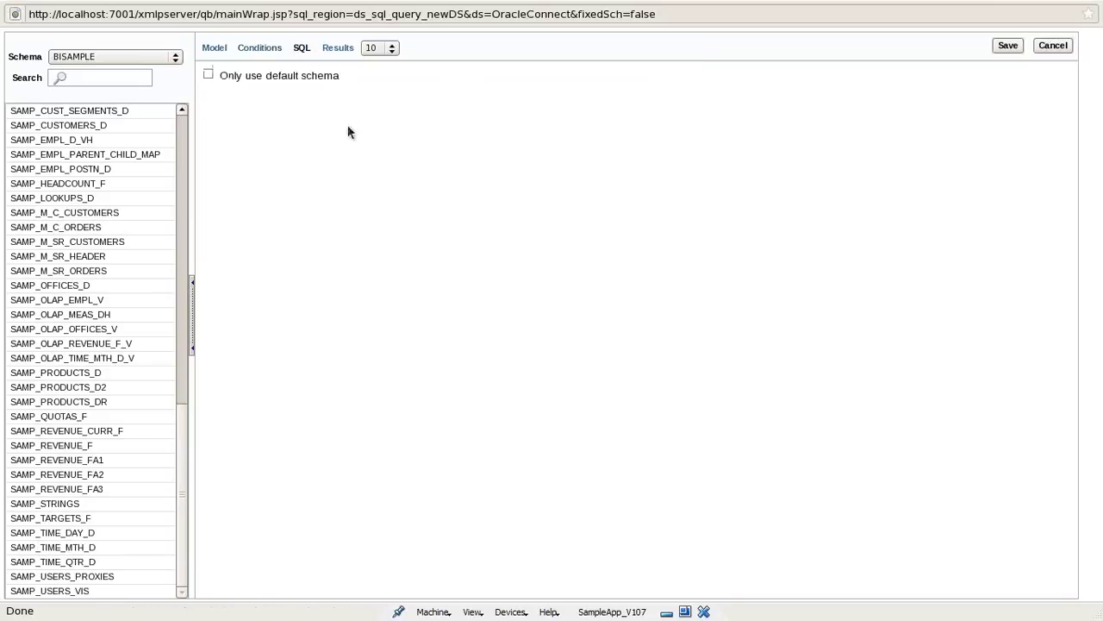
click(222, 49)
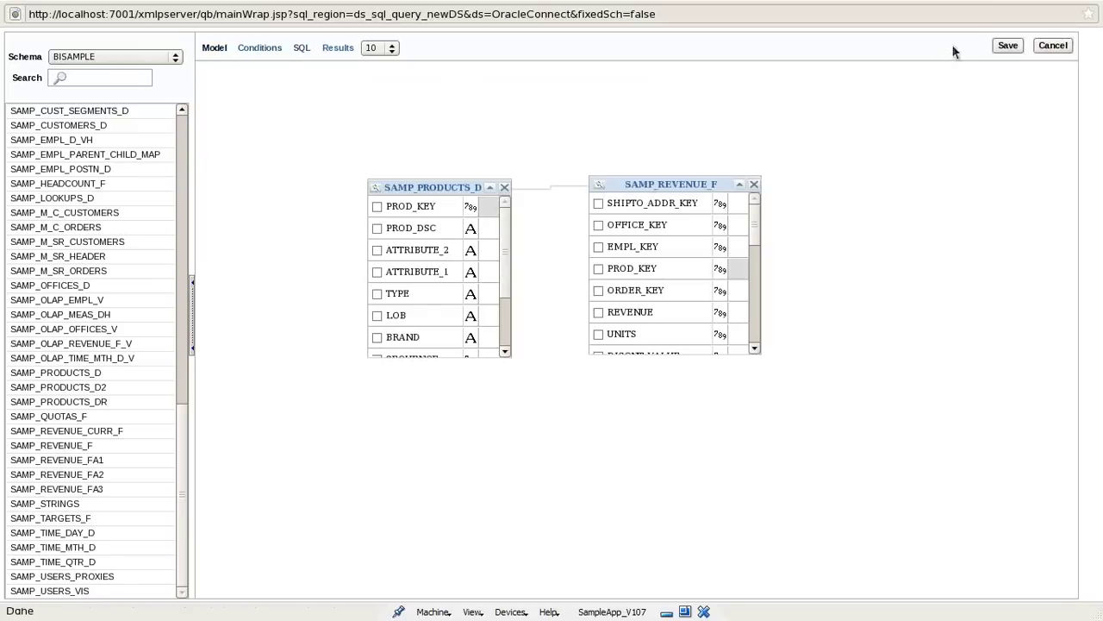
click(1005, 45)
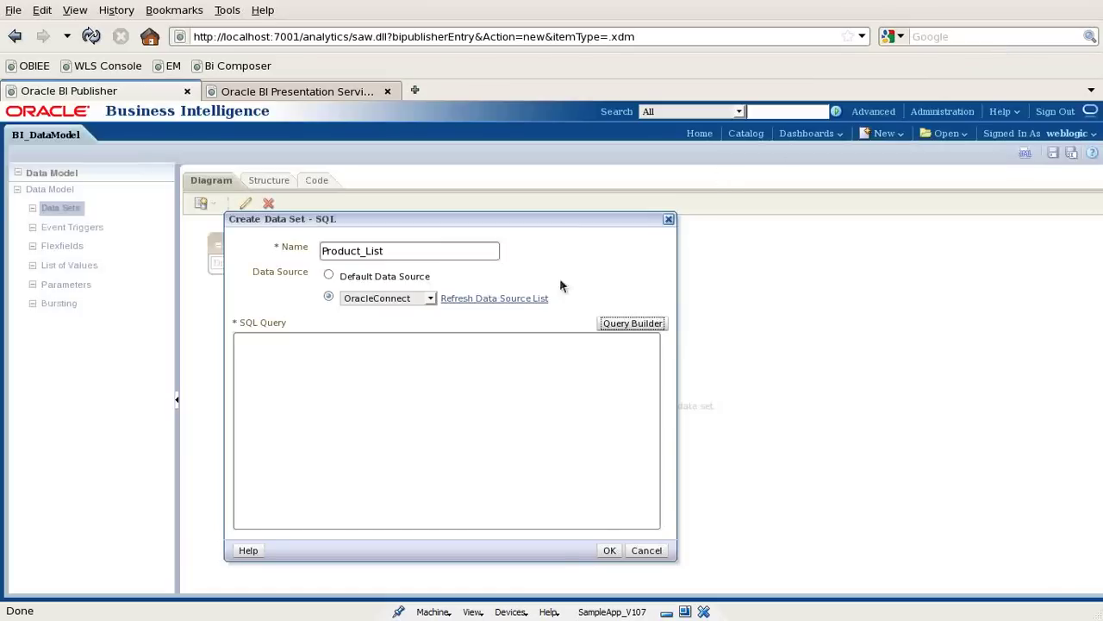
click(639, 324)
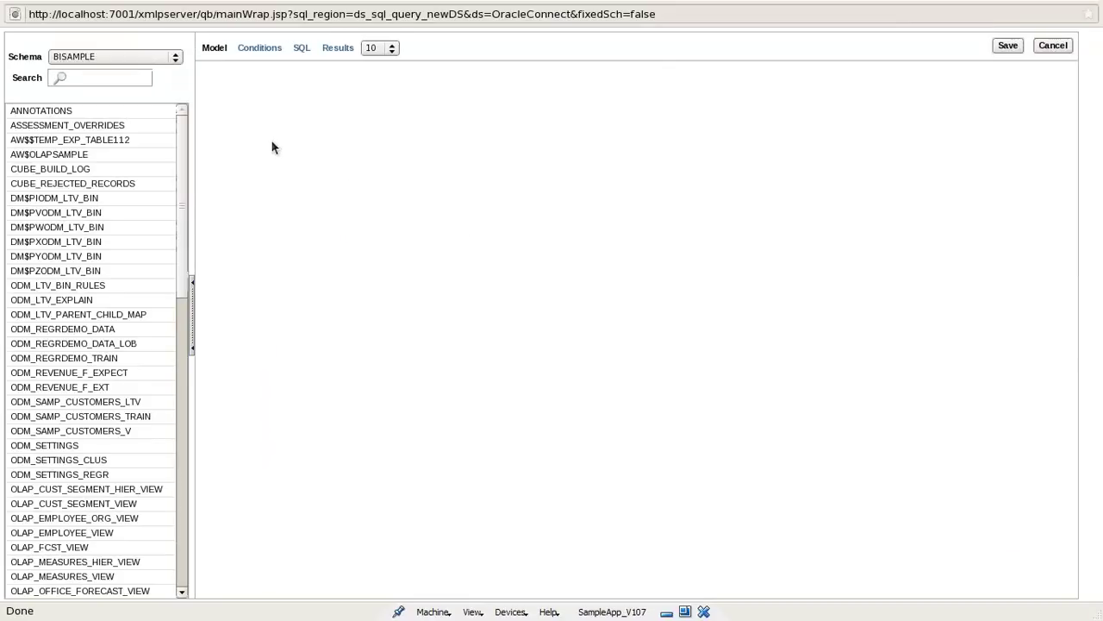
Add SAMP_PRODUCTS_D and SAMP_REVENUE_F to the model and join them on PROD_KEY.
drag(181, 246, 189, 549)
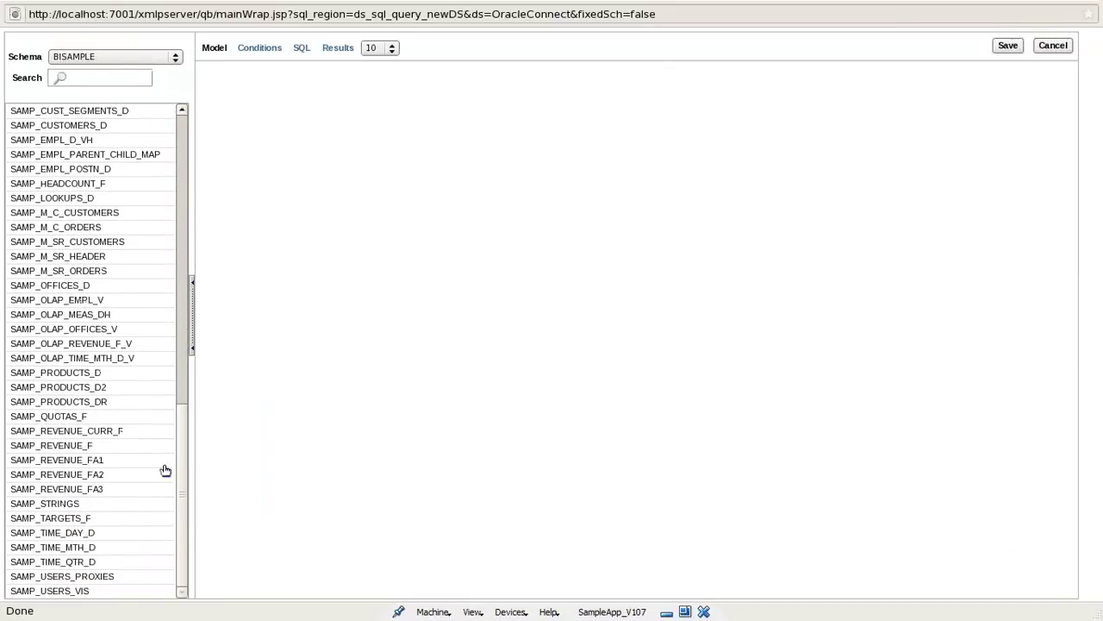
drag(72, 373, 354, 230)
drag(78, 444, 615, 224)
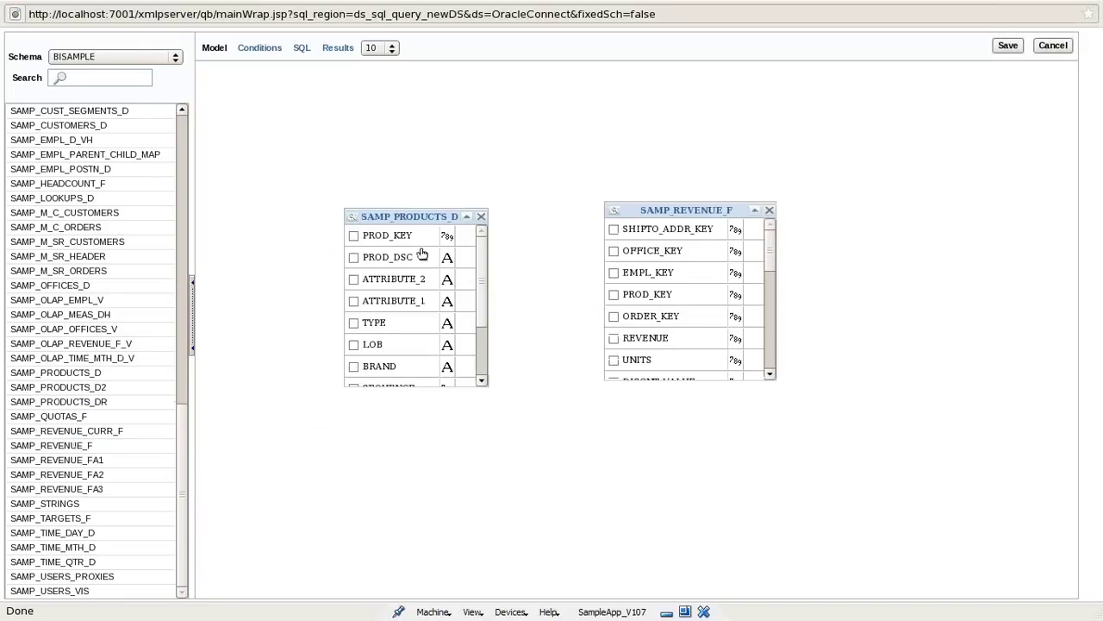
drag(645, 302, 353, 242)
drag(397, 246, 654, 305)
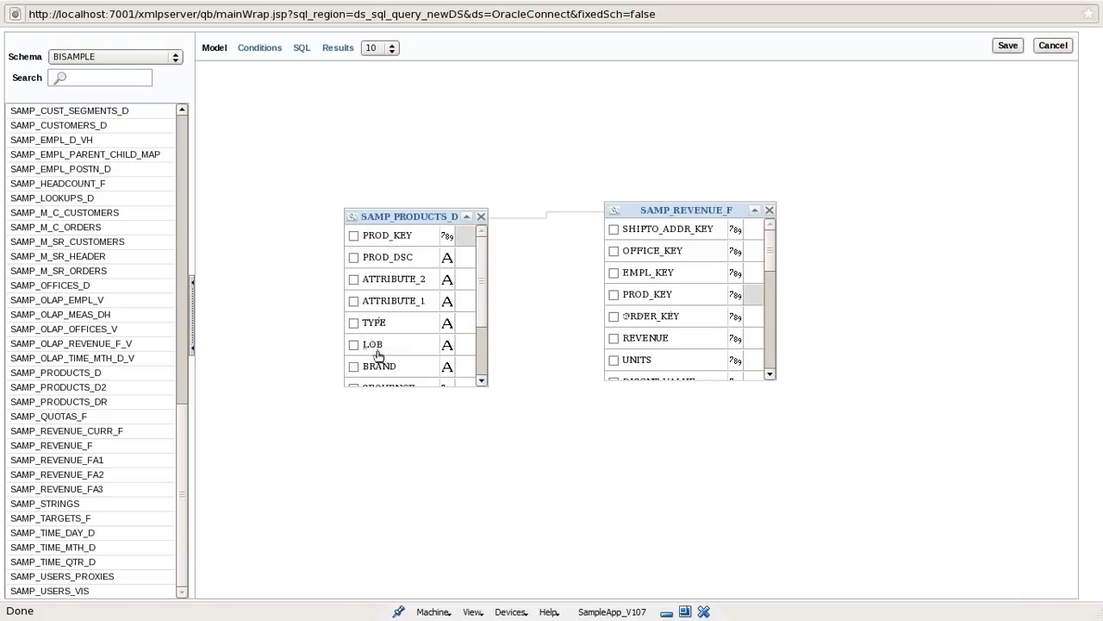
Include the BRAND, TYPE and REVENUE columns in the query.
click(354, 366)
scroll(483, 319, down, 1)
mouse_move(483, 320)
mouse_down()
mouse_move(480, 359)
mouse_move(481, 315)
mouse_up()
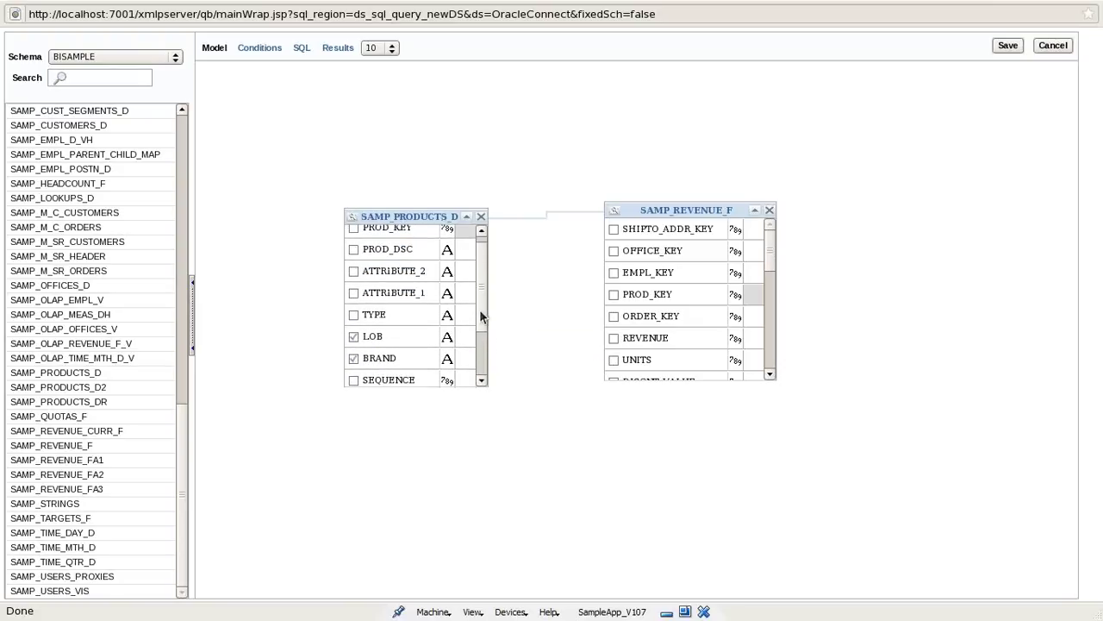
click(355, 315)
scroll(479, 291, up, 1)
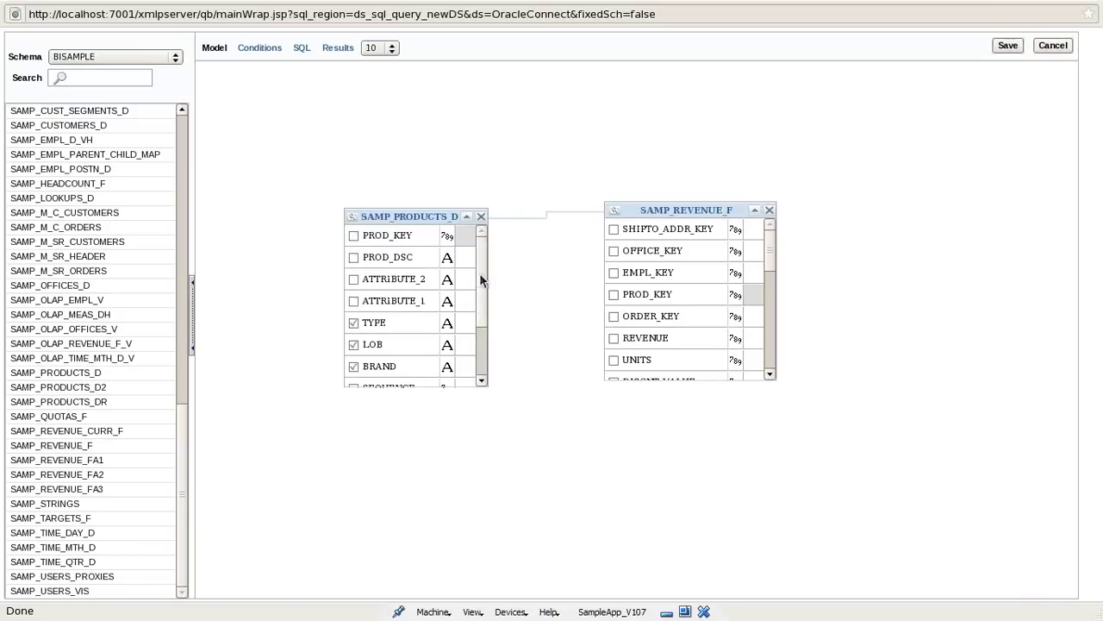
click(615, 338)
On the Conditions tab, enter a Food and Beverages condition for LOB and set its sort order to 1.
click(259, 50)
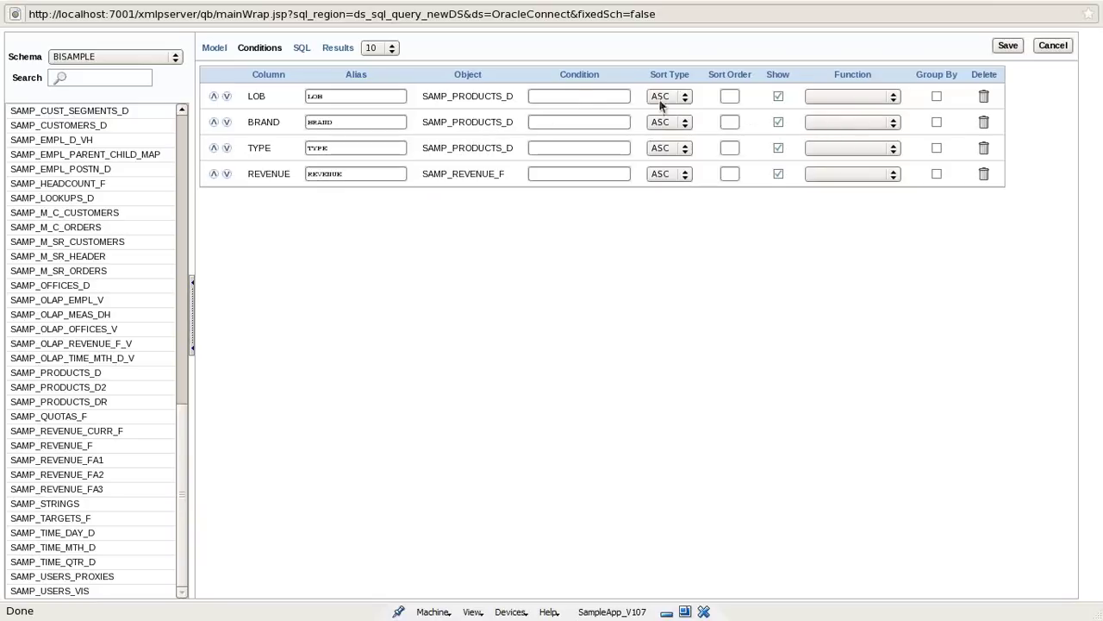
click(570, 94)
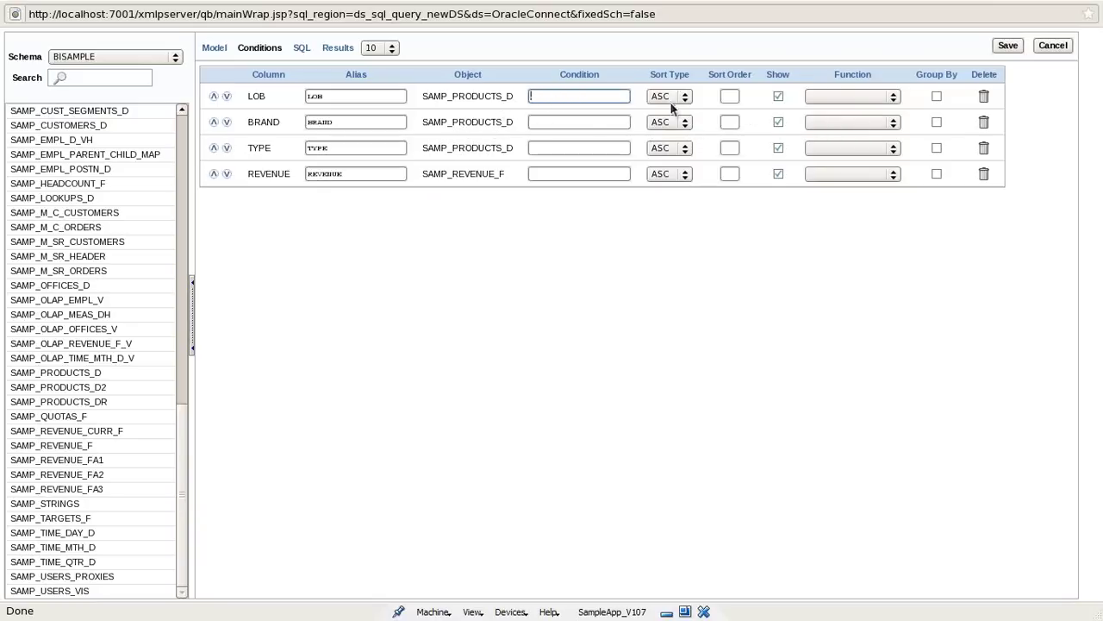
click(847, 99)
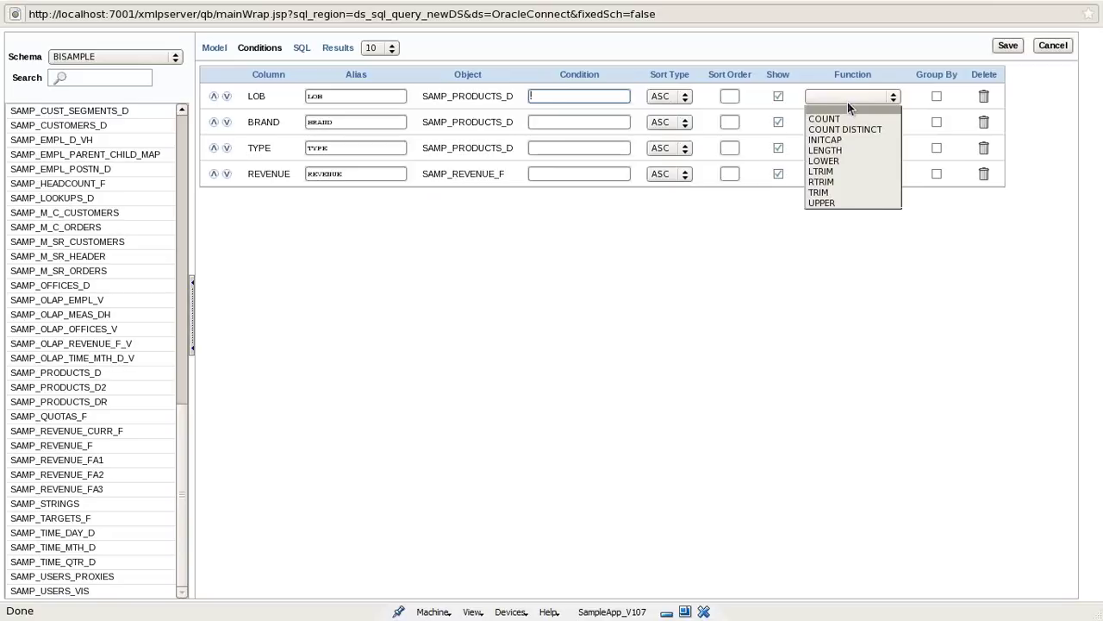
click(847, 100)
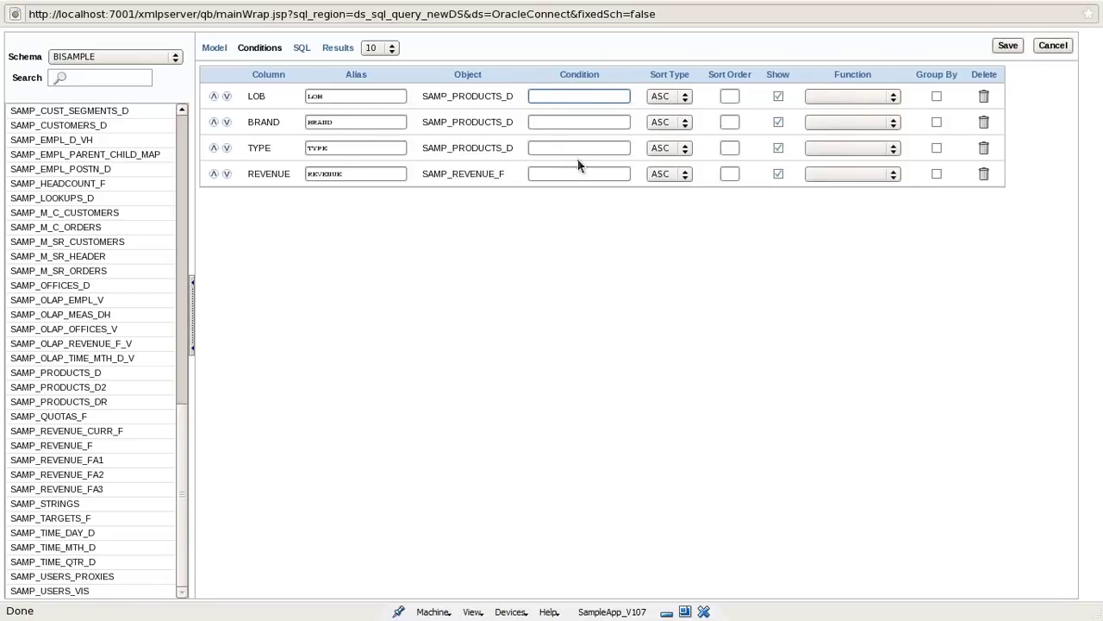
text(u)
text(d and Be)
text(verages)
click(731, 96)
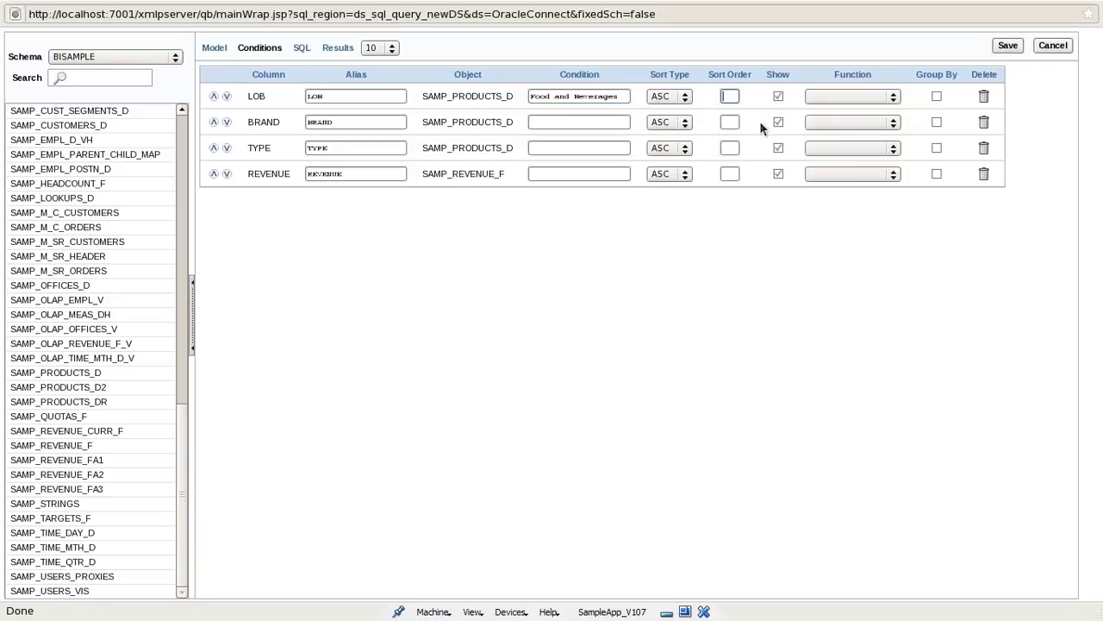
text(1)
Apply SUM to REVENUE, clear the LOB condition, and show the generated SQL.
click(828, 173)
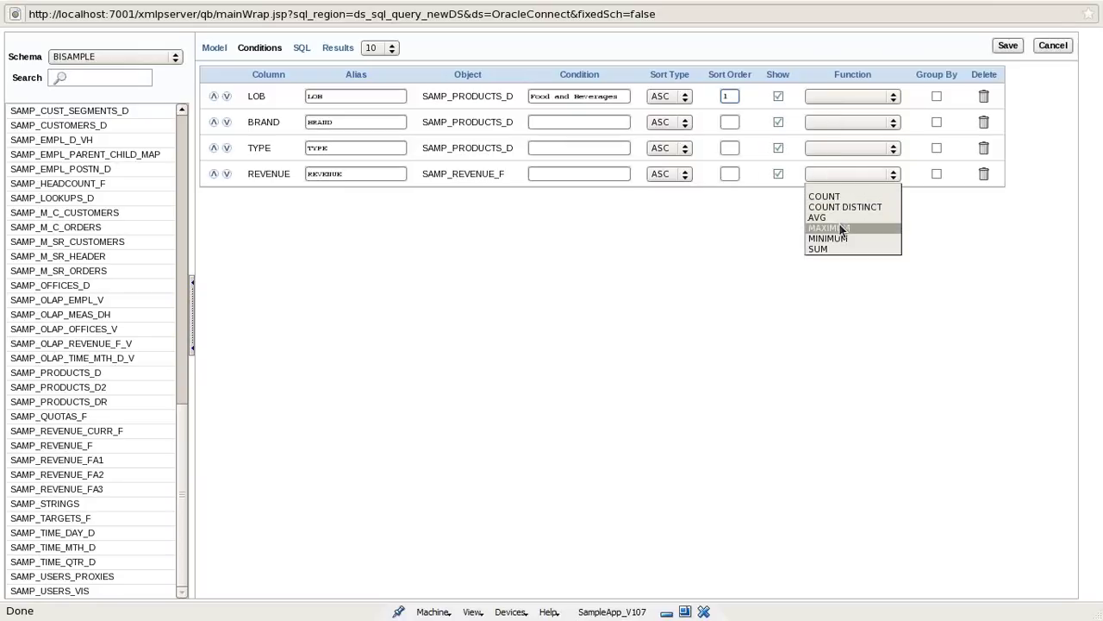
click(825, 249)
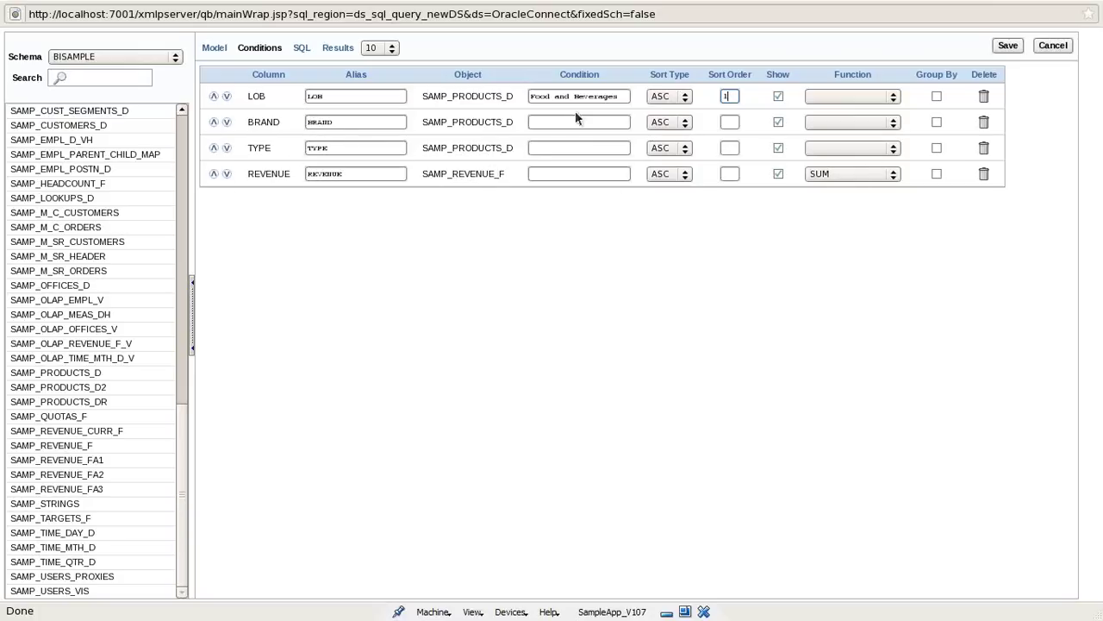
drag(619, 100, 515, 95)
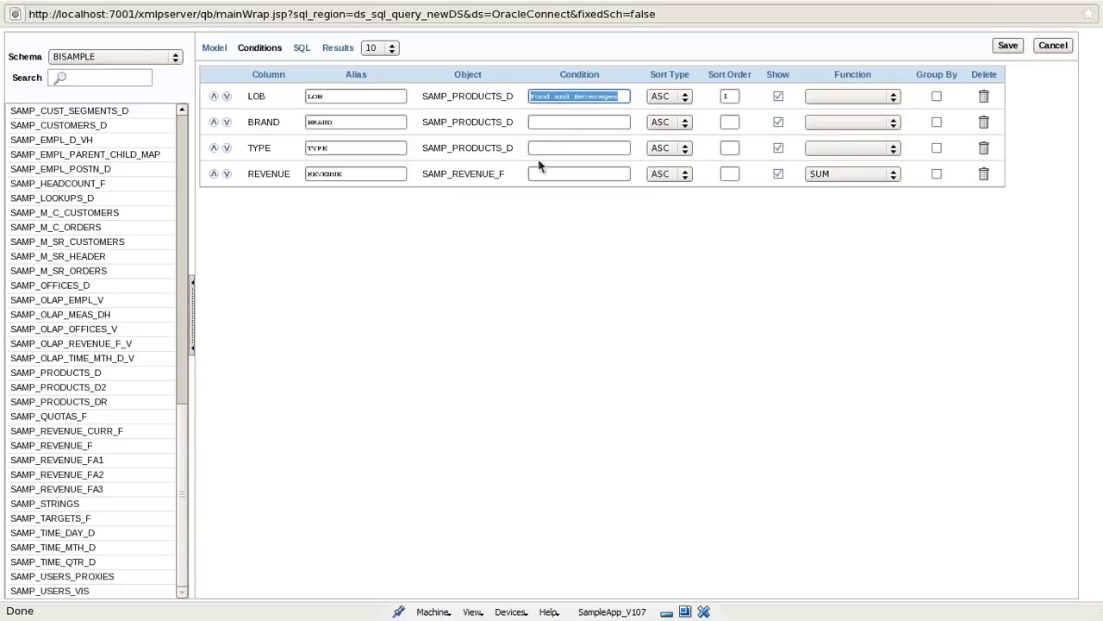
key(Delete)
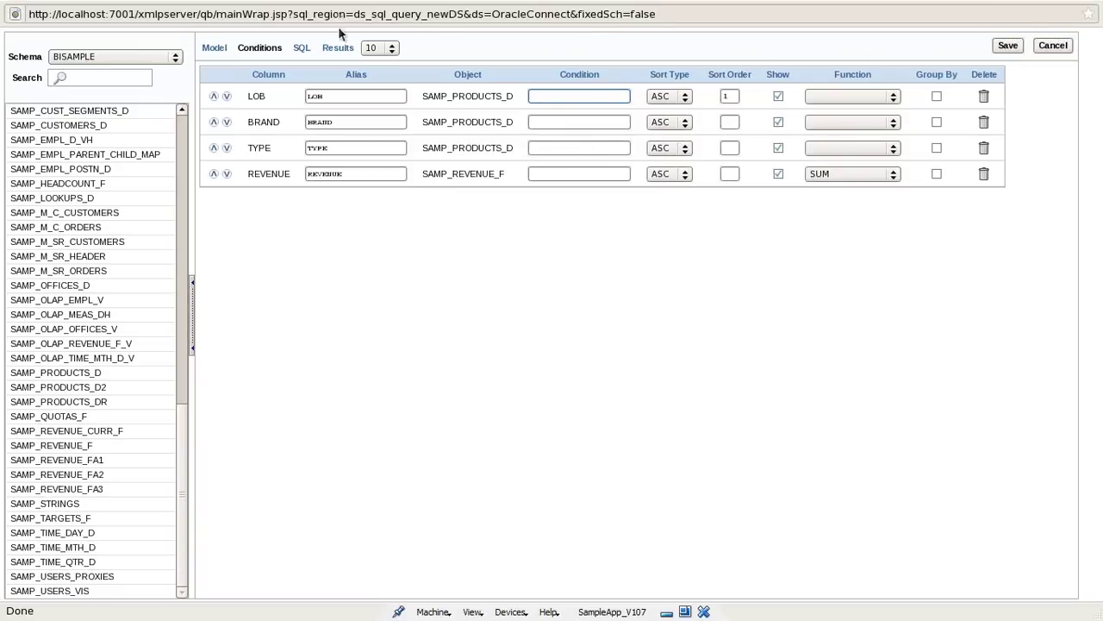
click(301, 49)
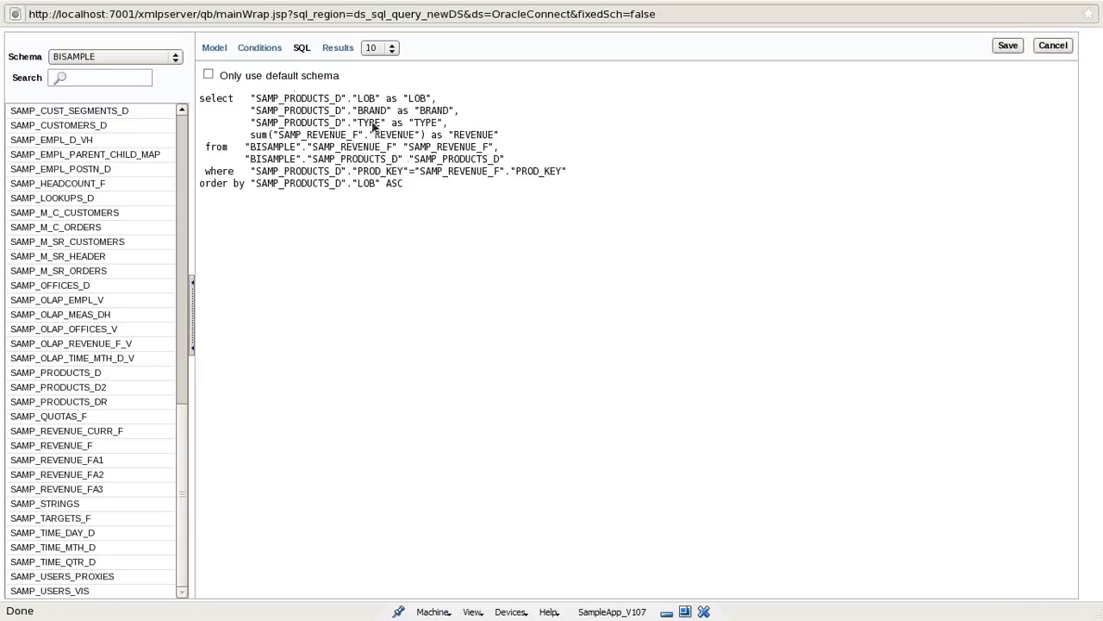
Tick Group By for LOB, BRAND and TYPE, review the SQL, and save it into Product_List.
click(262, 49)
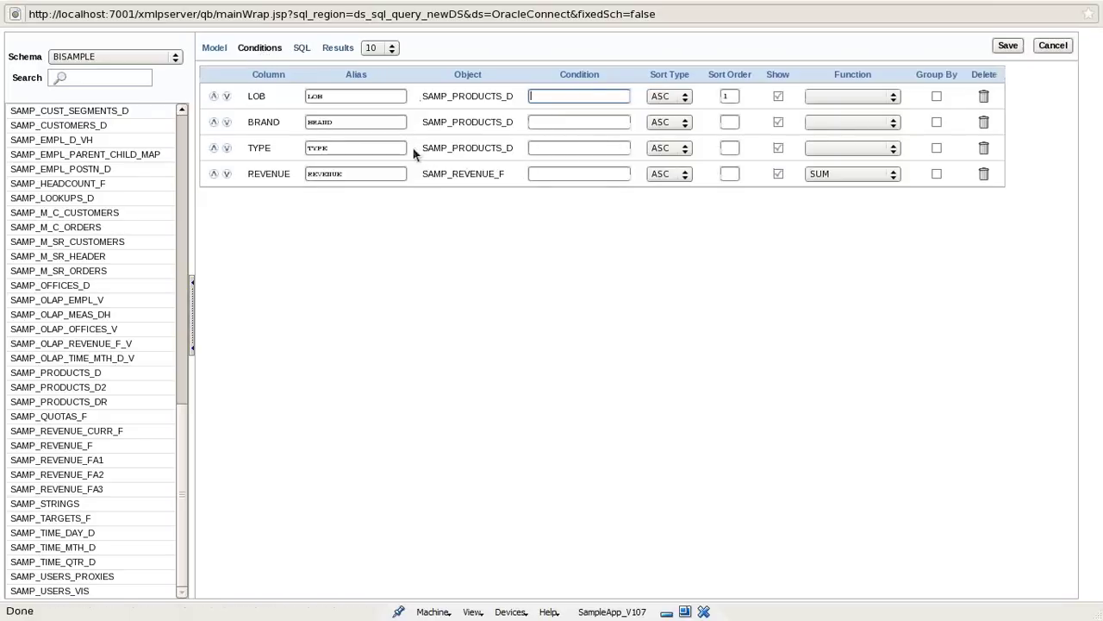
click(938, 148)
click(936, 98)
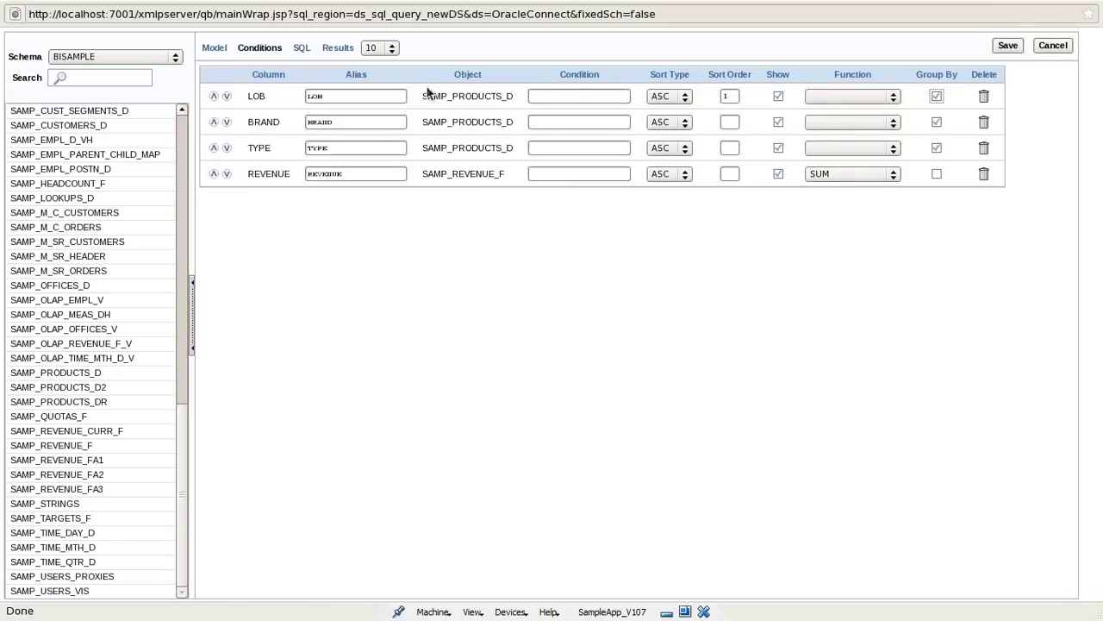
click(302, 48)
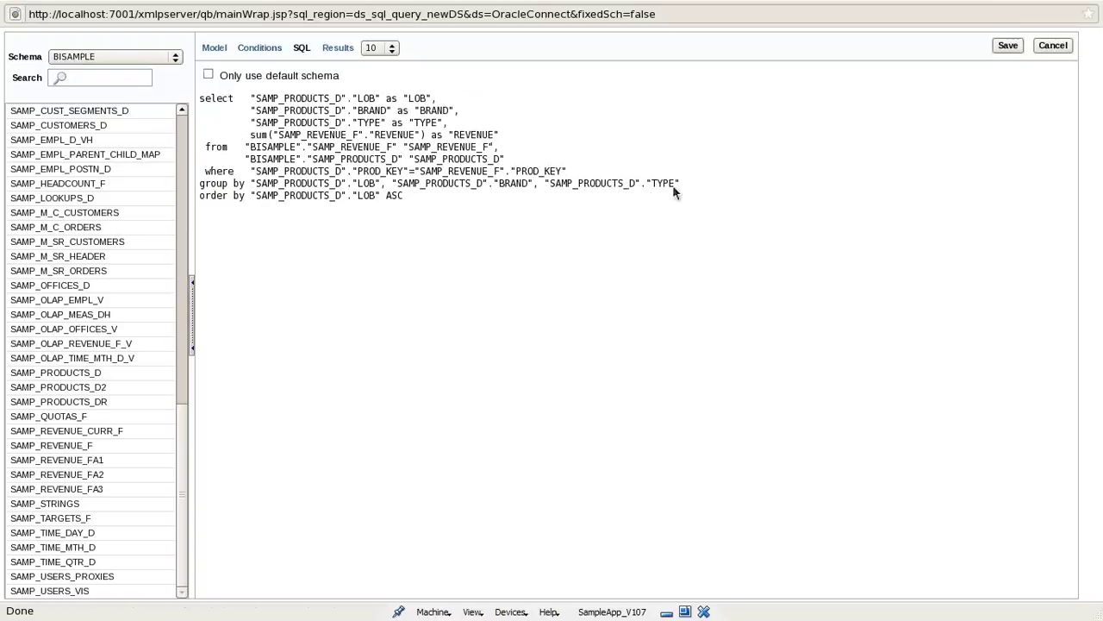
click(1017, 50)
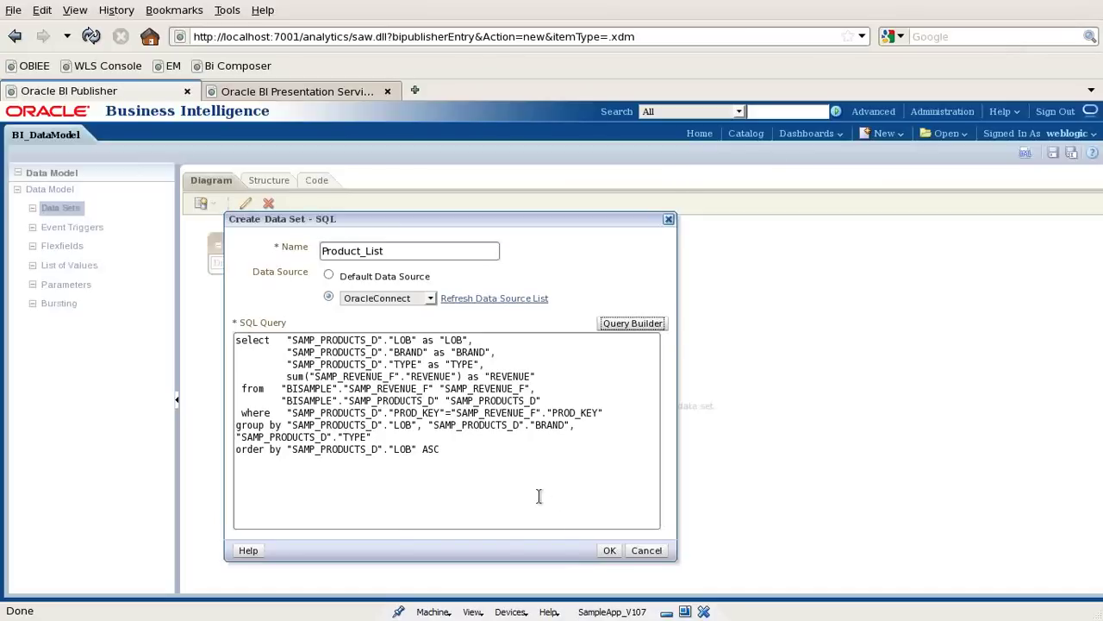
Select the whole SQL query and confirm creation of the Product_List data set.
click(466, 470)
key(ctrl+a)
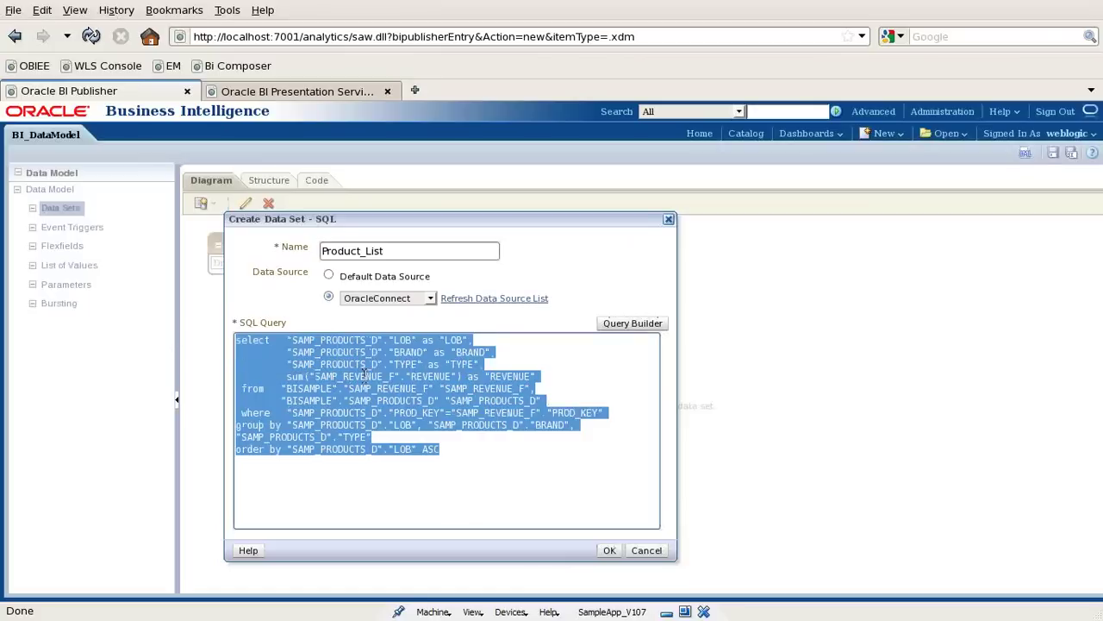
click(611, 550)
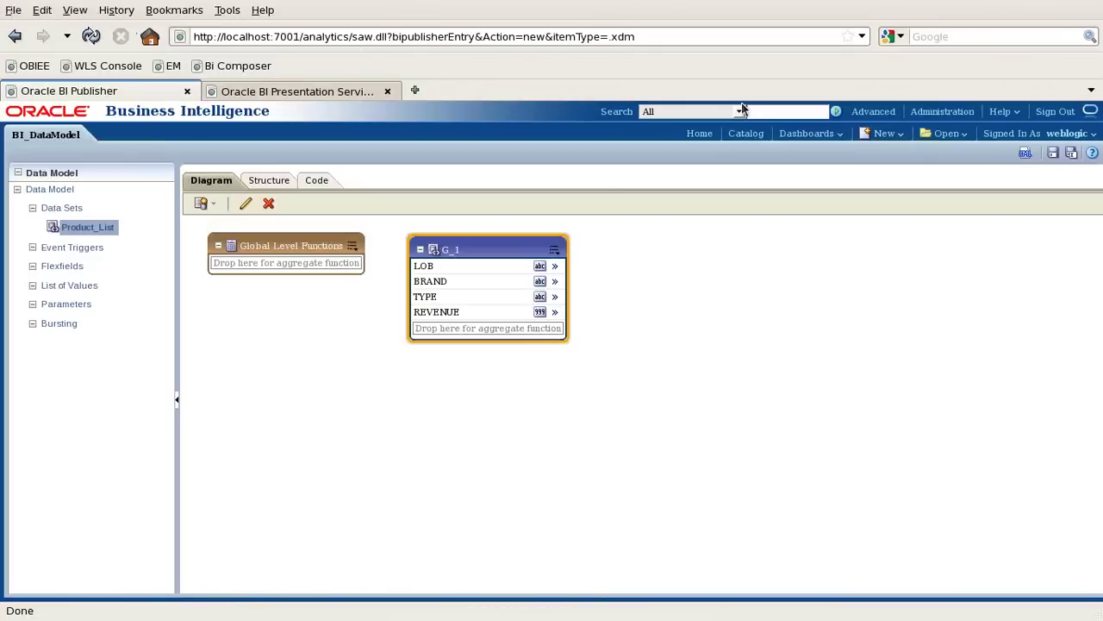
key(Menu)
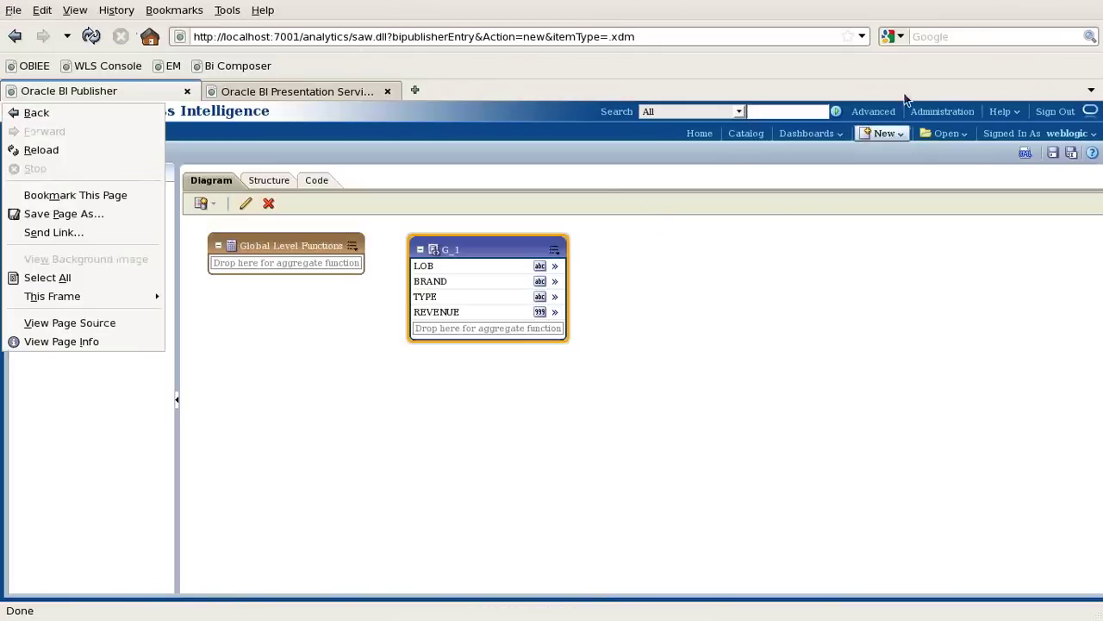
Reposition the Firefox window with Alt+Space > Move, then minimize Firefox and StartupScripts.
click(932, 7)
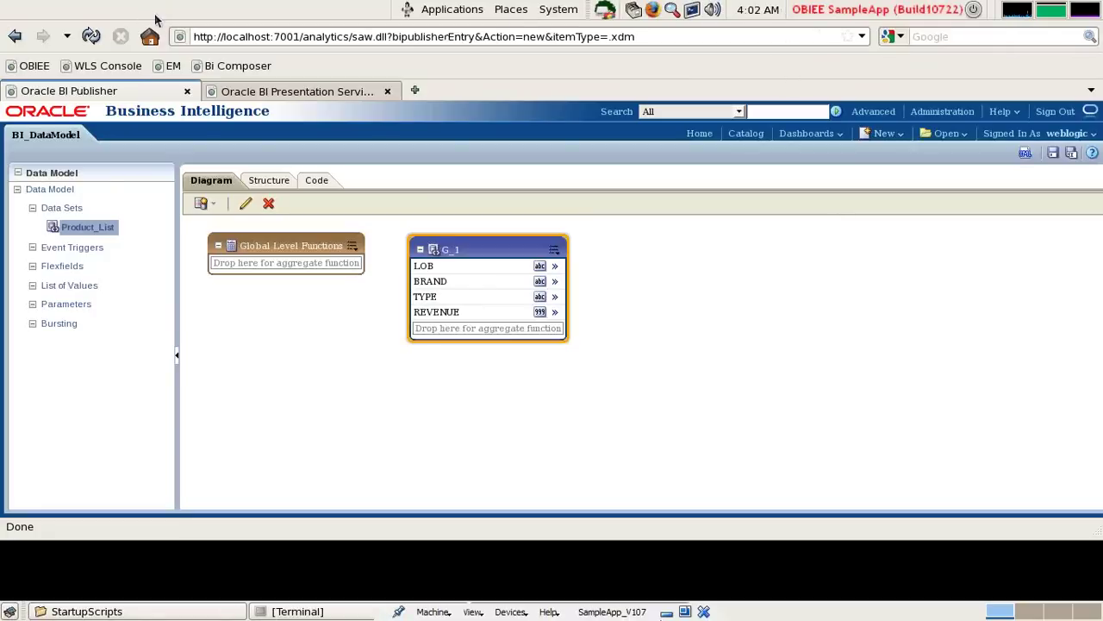
key(alt+space)
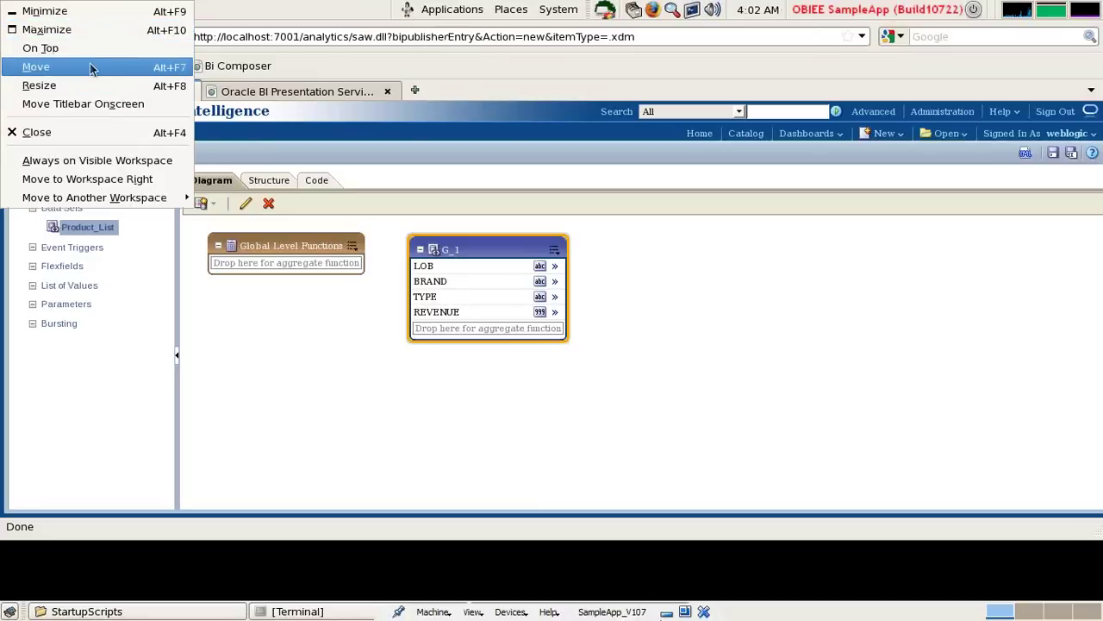
click(90, 66)
key(Down)
key(Down)
key(Down)
key(Down)
key(Down)
key(Down)
key(Down)
key(Down)
key(Down)
key(Down)
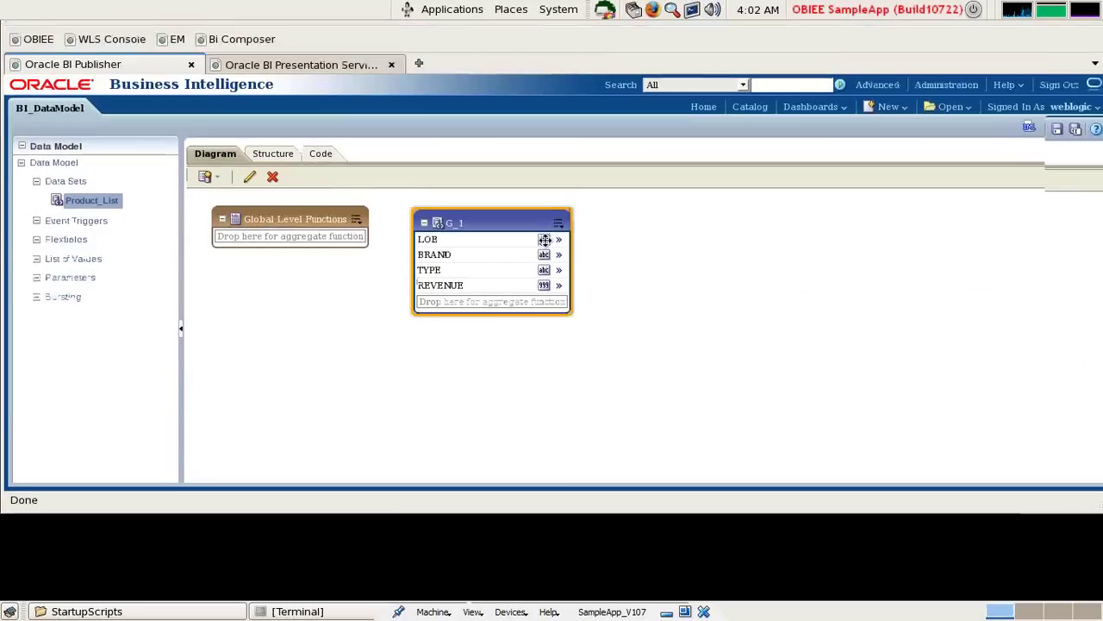
click(552, 267)
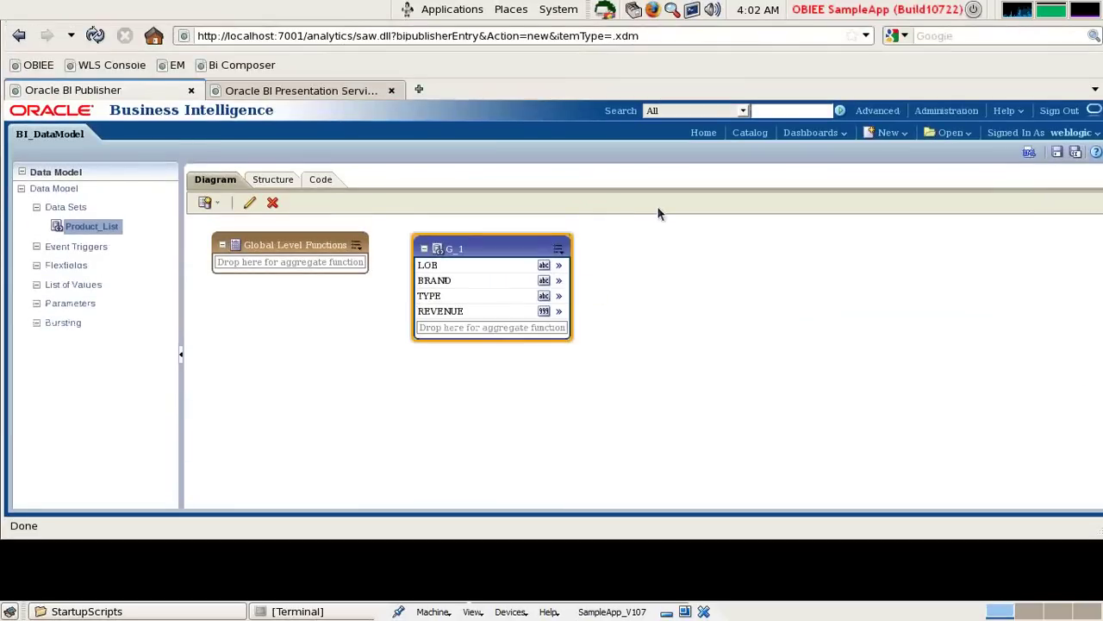
key(alt+space)
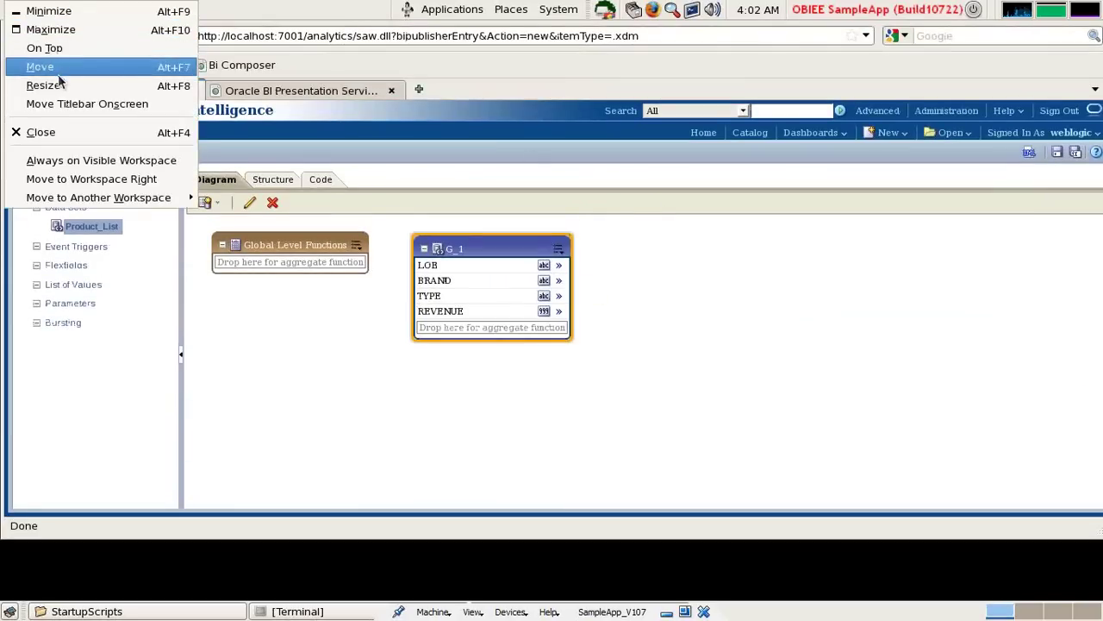
click(59, 73)
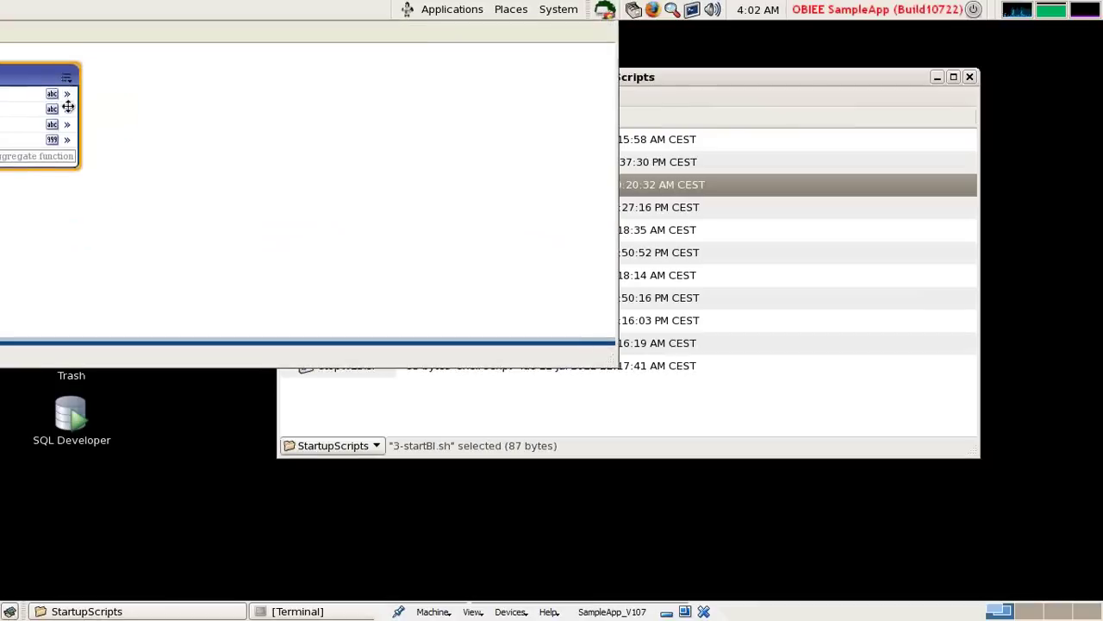
click(650, 412)
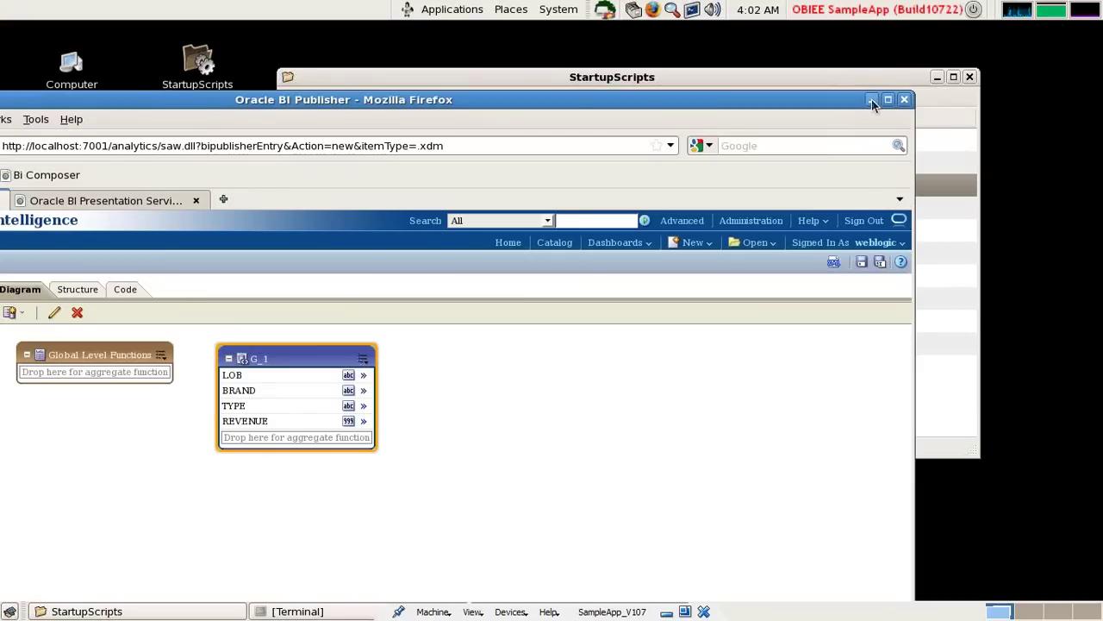
click(871, 100)
click(937, 77)
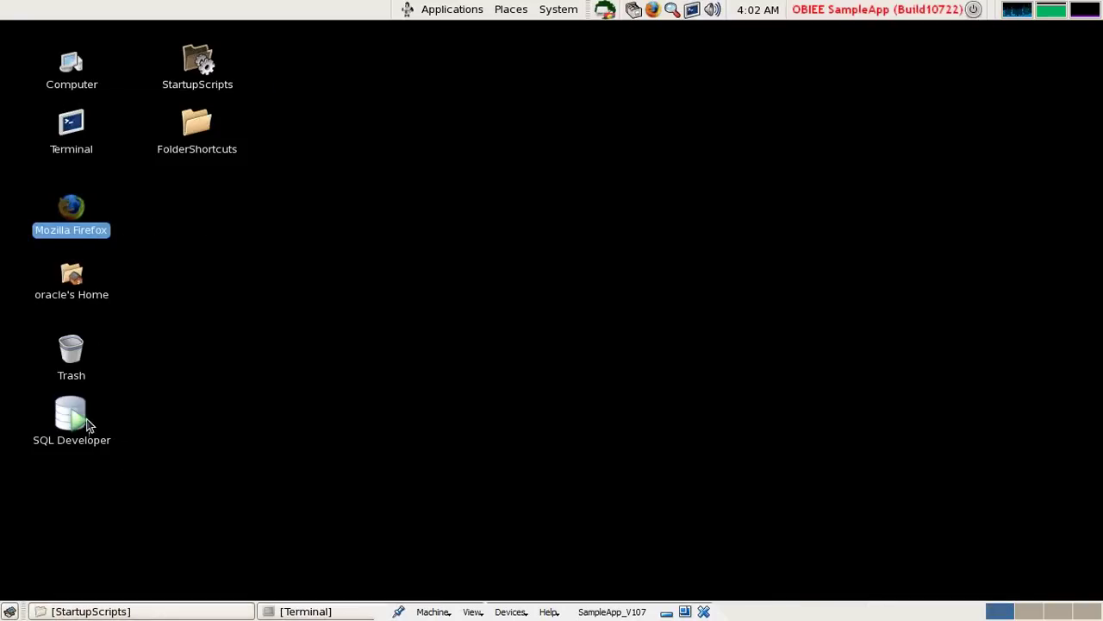
Open a terminal and log into SQL*Plus as the BISAMPLE user.
click(63, 154)
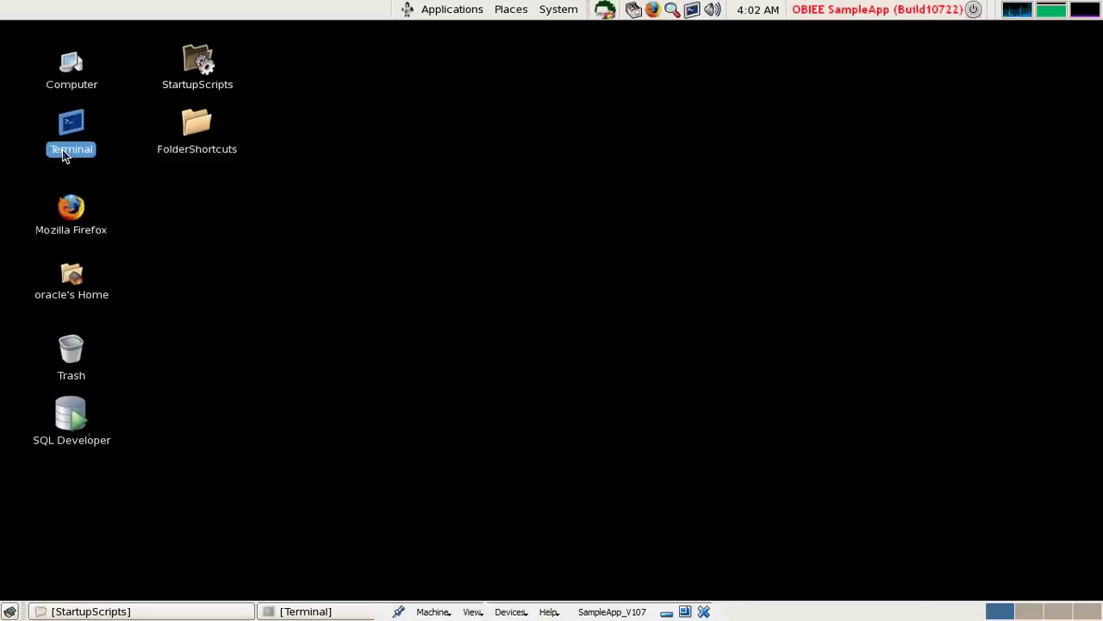
double_click(63, 153)
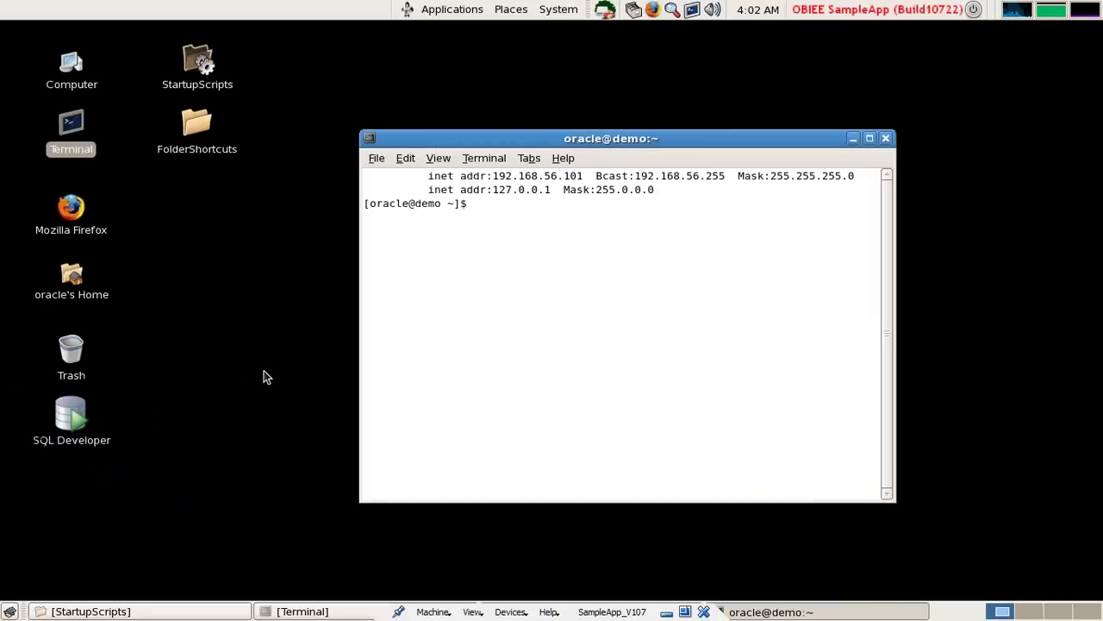
text(sqlplus)
key(Return)
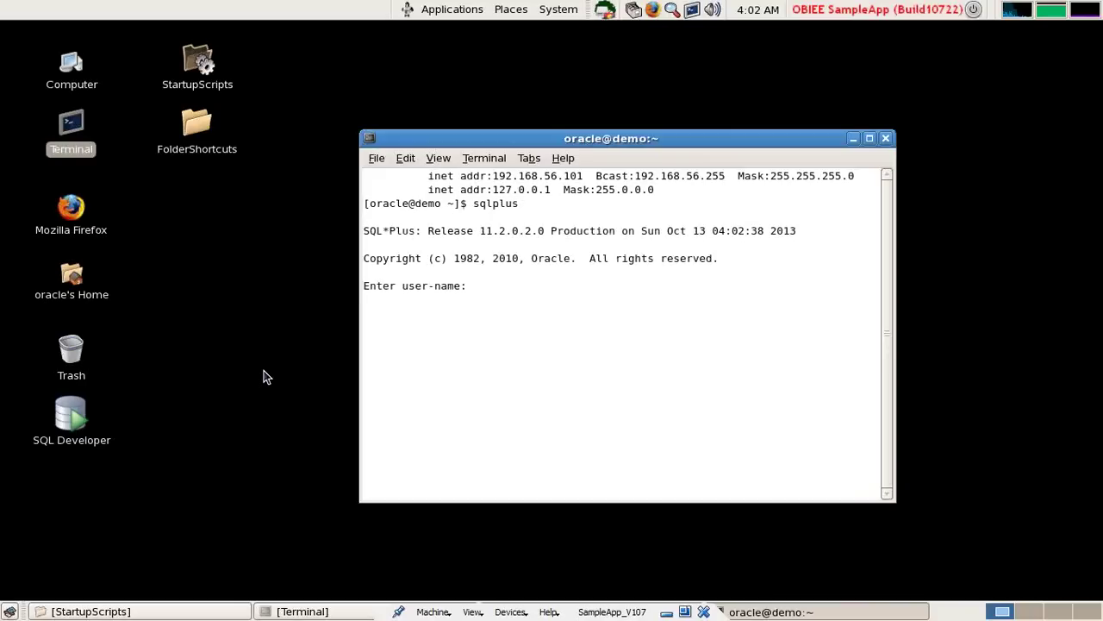
text(BISAMPLE)
key(Return)
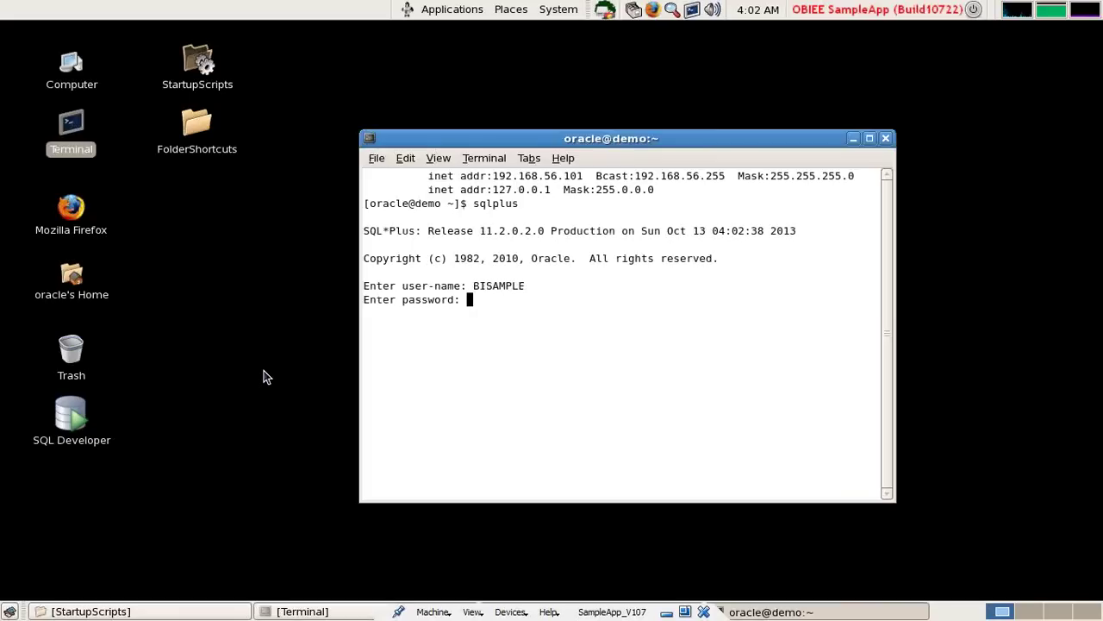
key(Return)
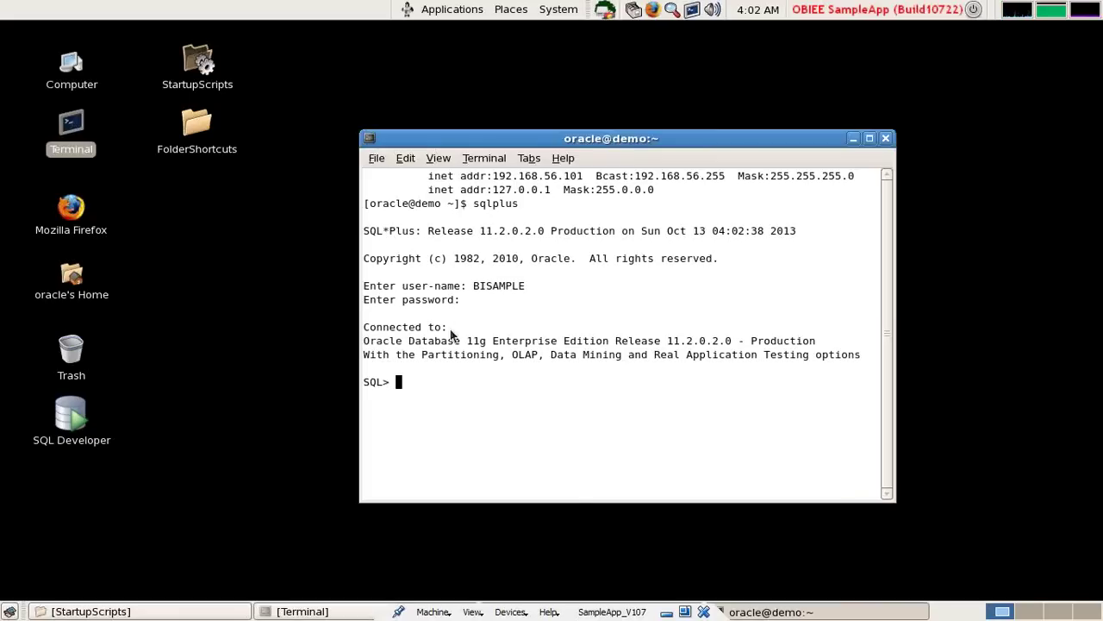
Paste and run the revenue query (11 rows), then minimize the terminal and restore Firefox.
right_click(450, 331)
click(495, 431)
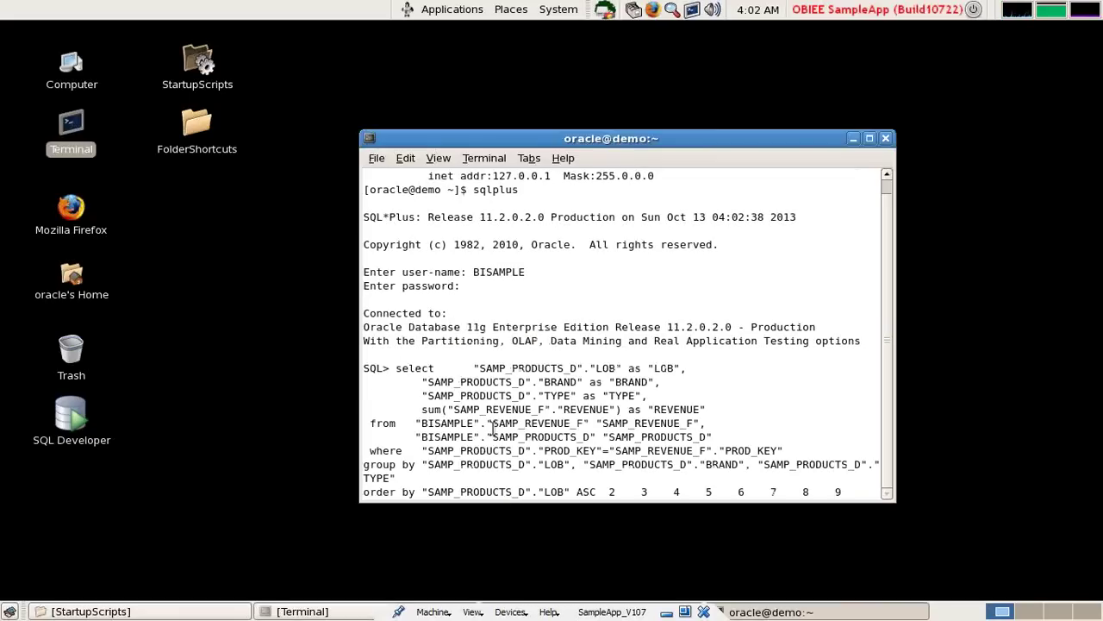
text(;)
key(Return)
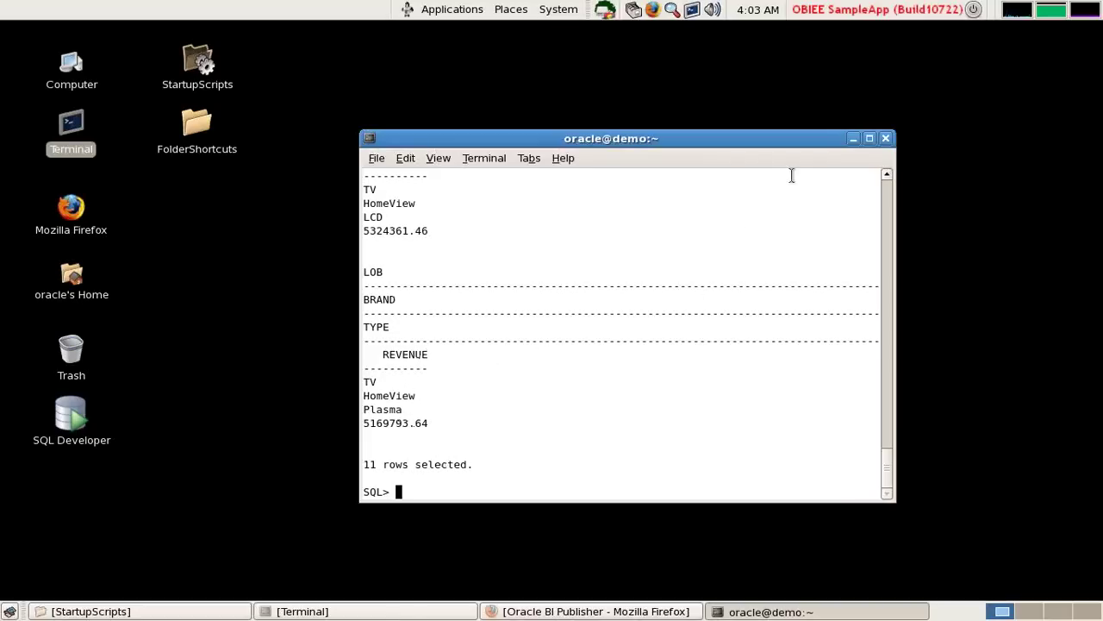
click(853, 139)
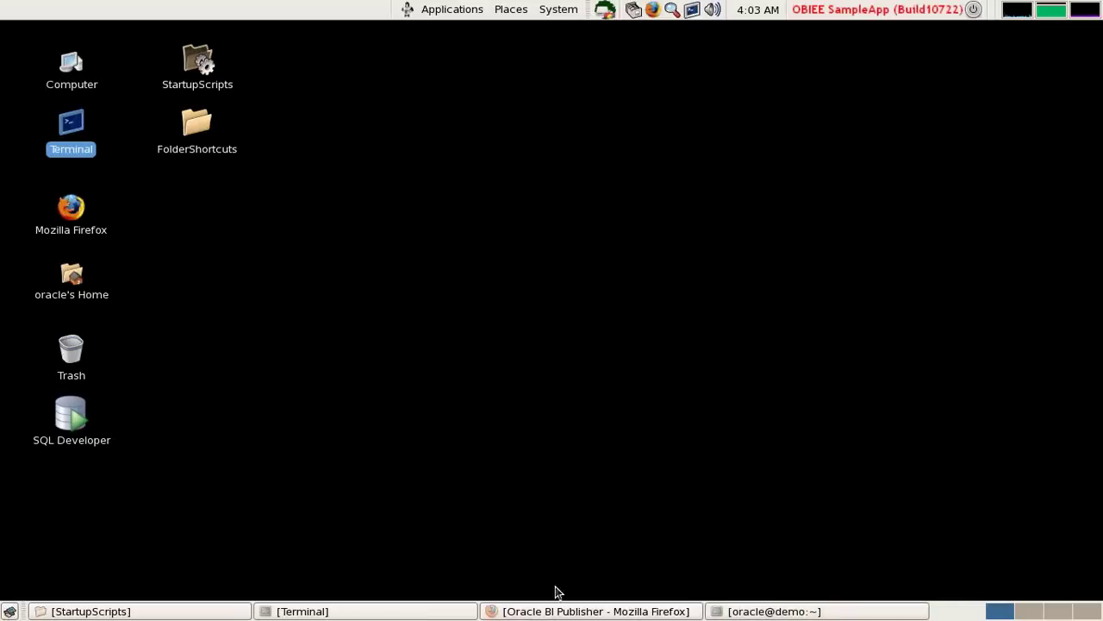
click(544, 611)
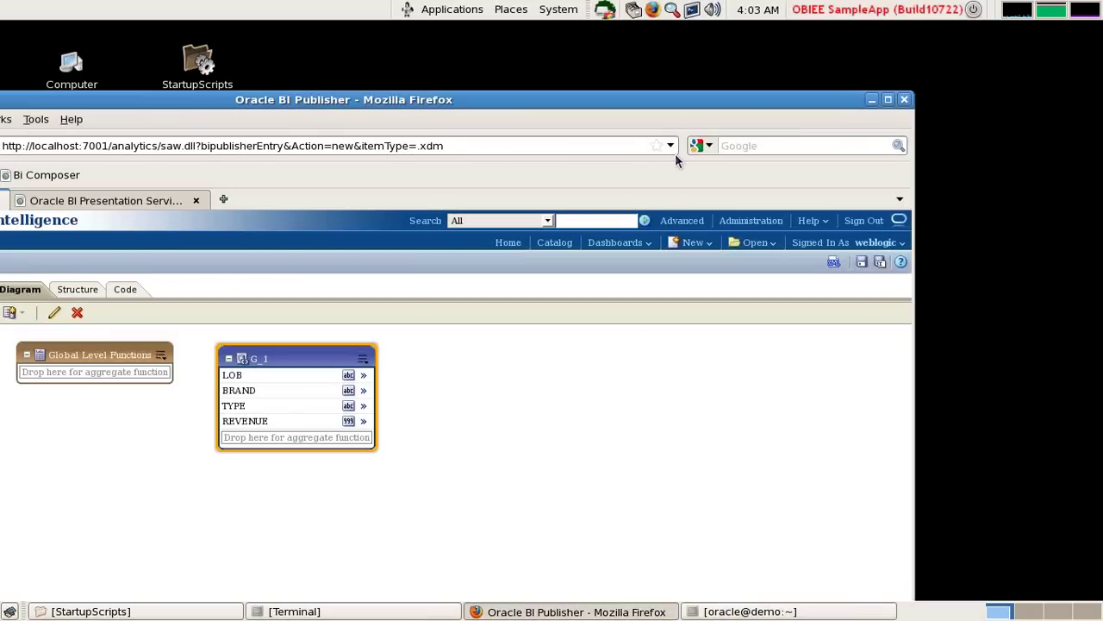
In the Structure table, rename LOB's display name to 'Product Lob' and BRAND's to 'Product BRAND', then save the model.
key(F11)
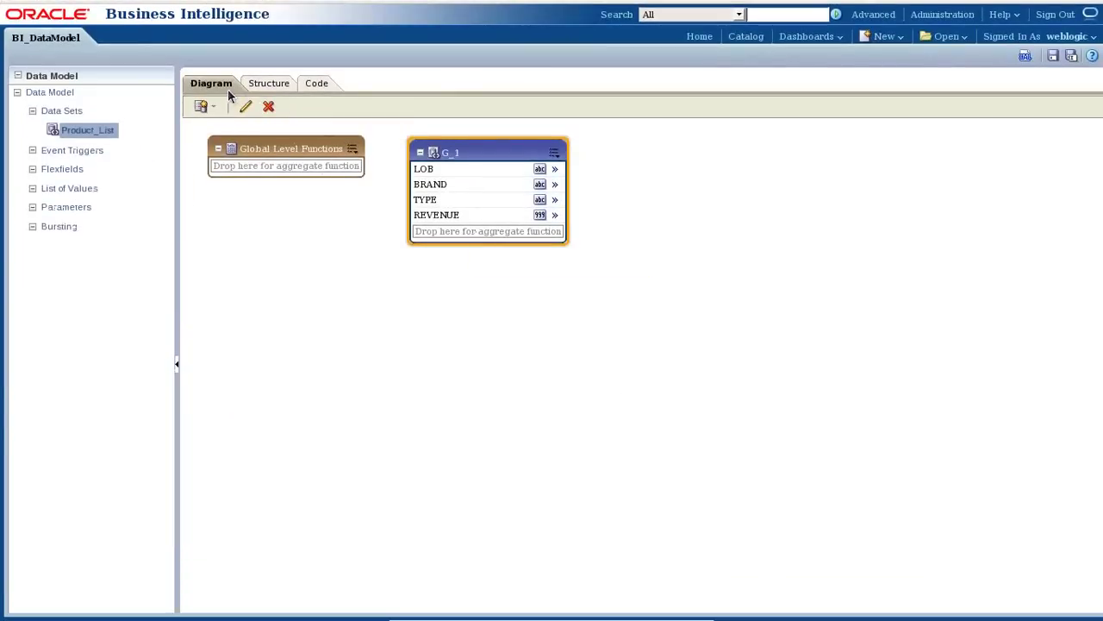
click(270, 84)
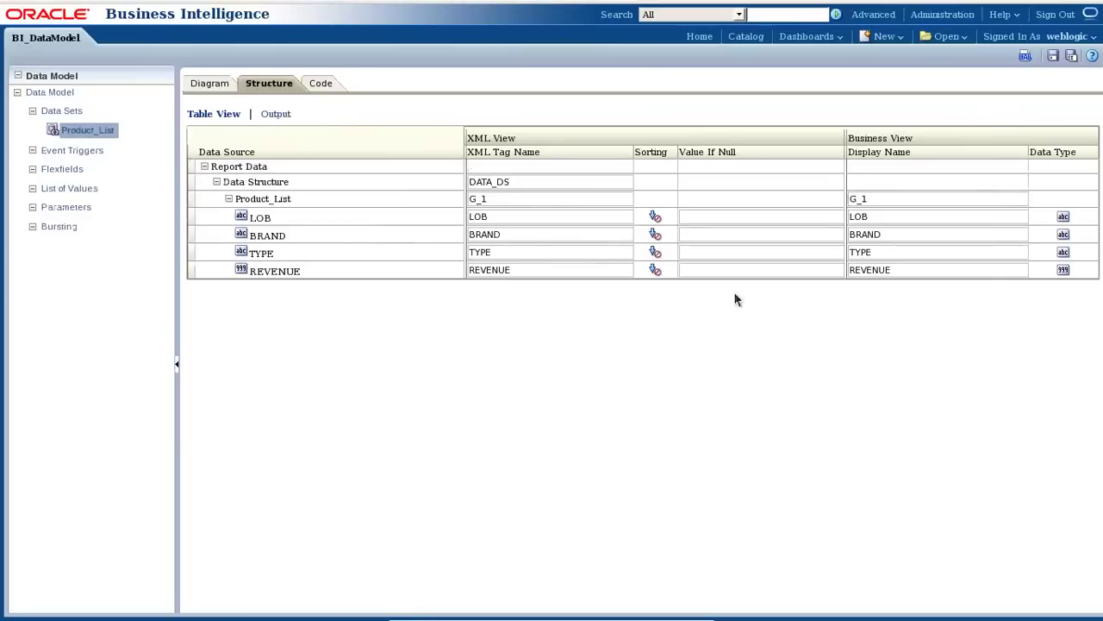
mouse_move(517, 618)
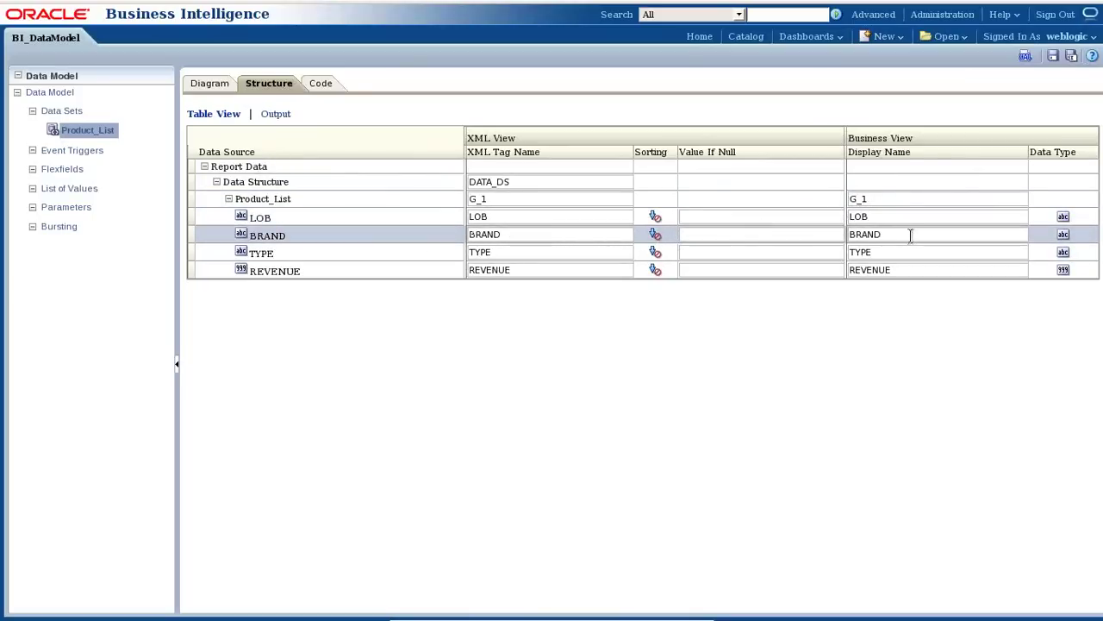
drag(884, 216, 784, 206)
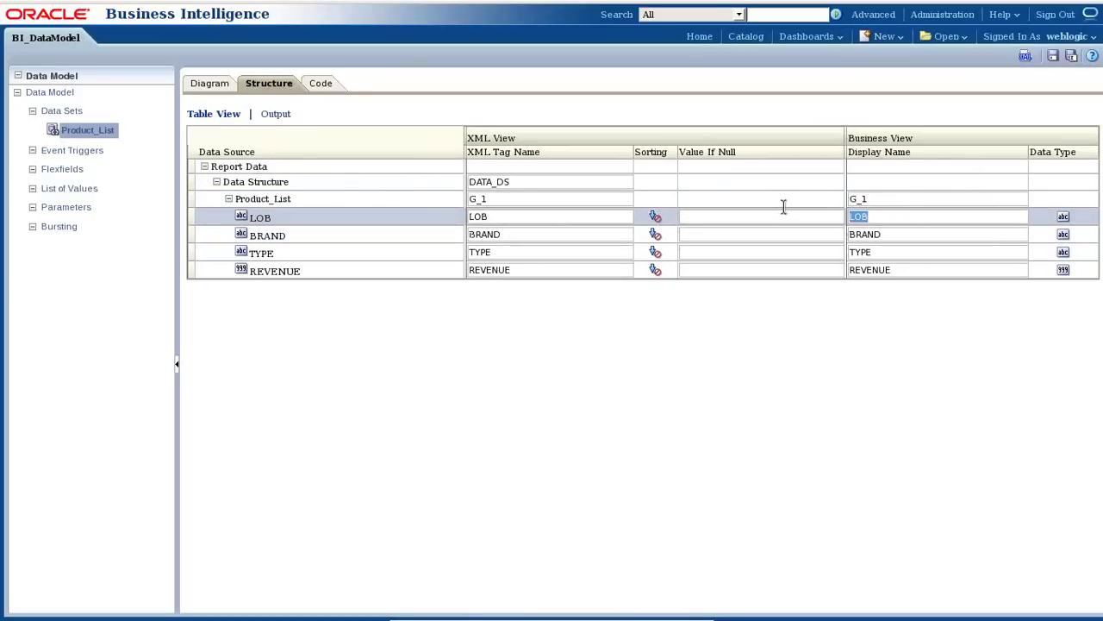
text(Product)
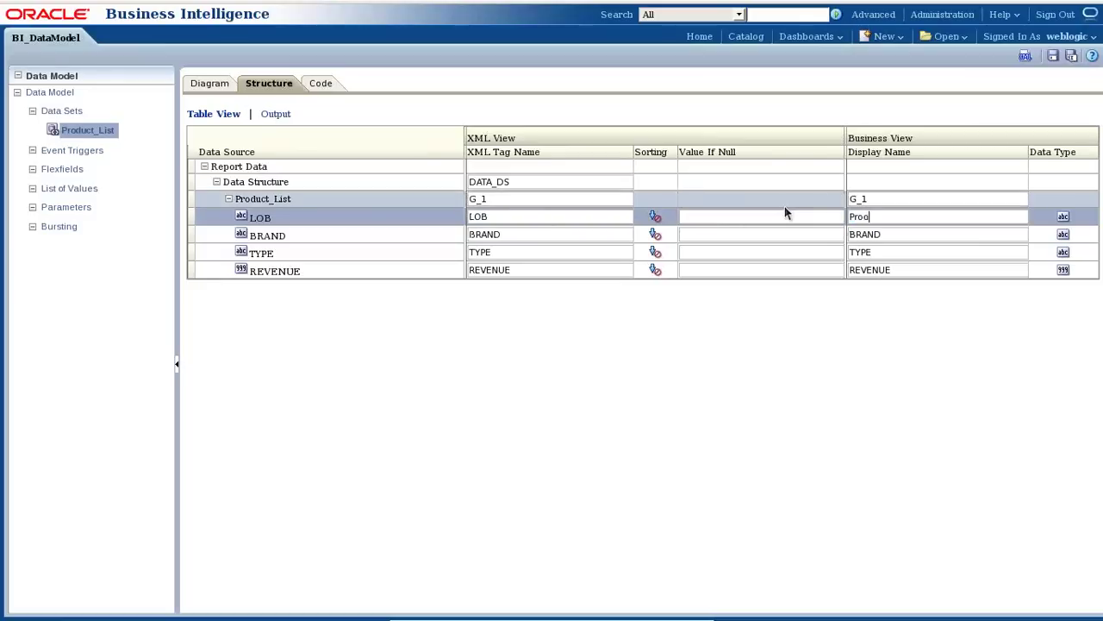
text( Lob)
click(897, 232)
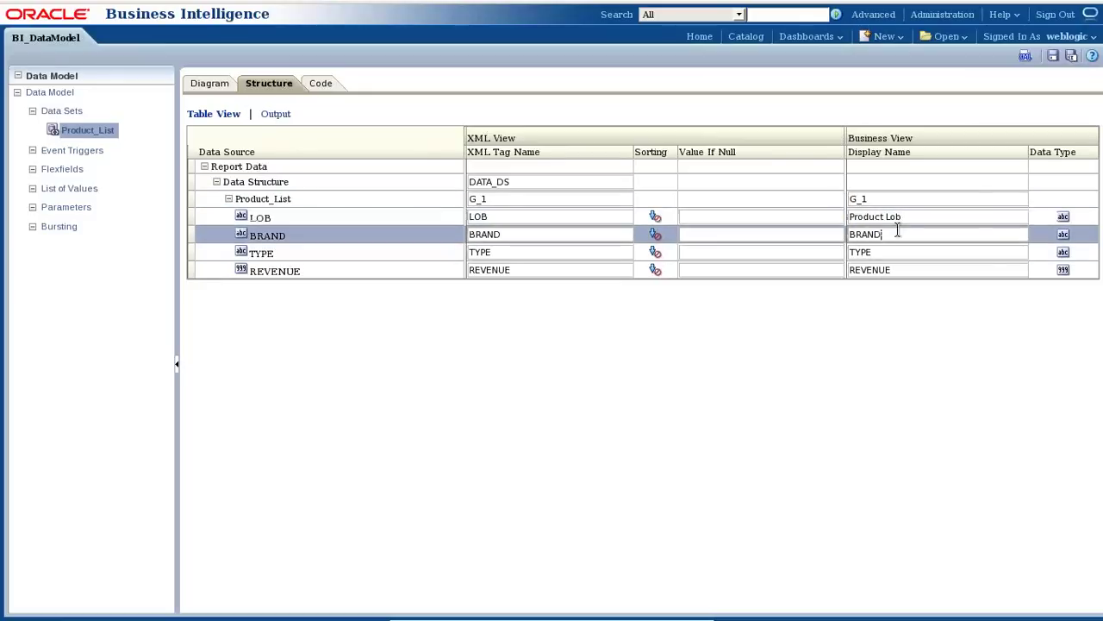
text(Product)
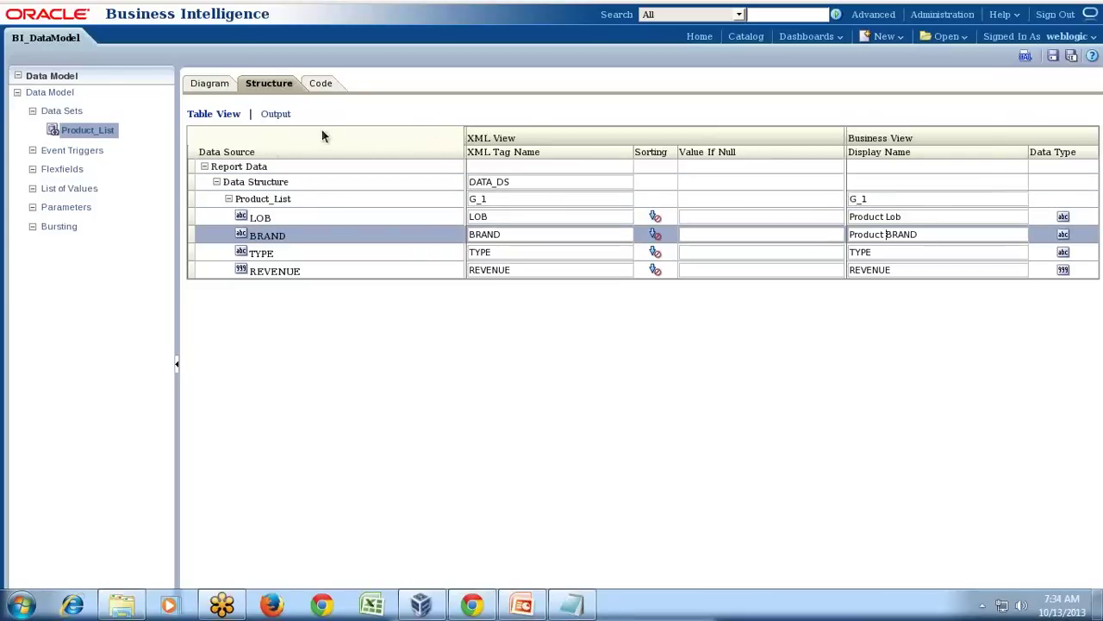
click(1055, 56)
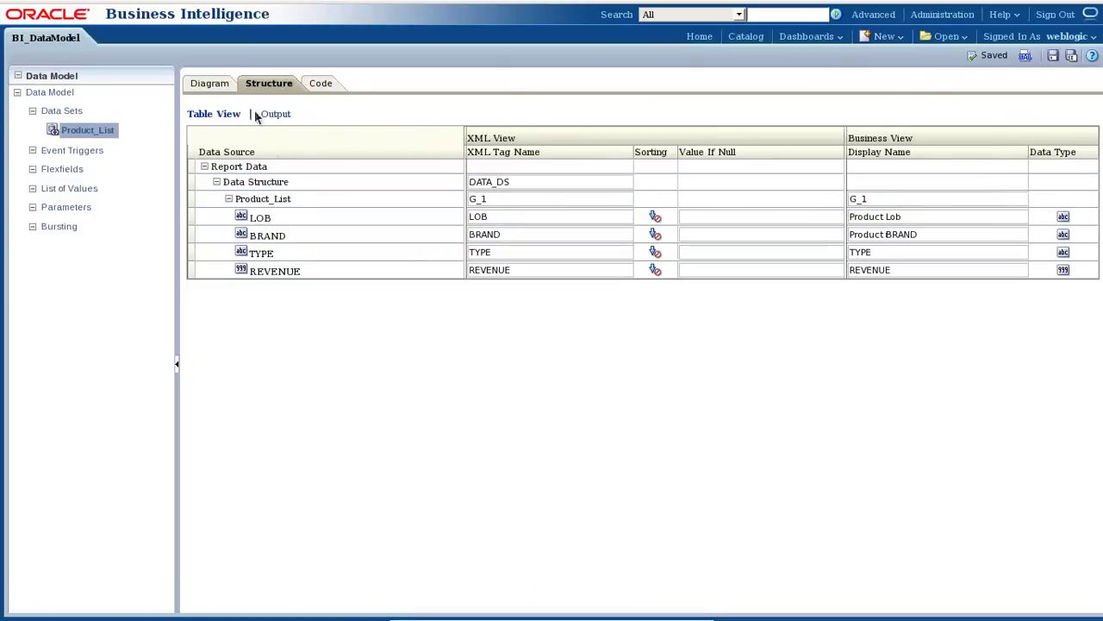
click(271, 117)
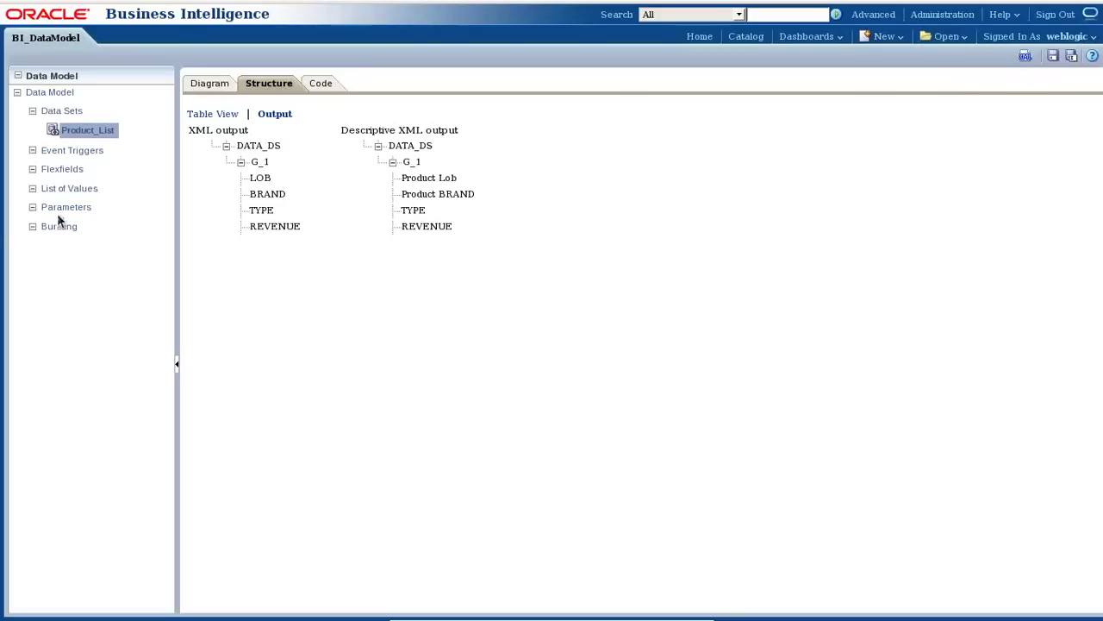
Save the data model again with the Product Lob and Product BRAND output names.
click(1054, 57)
Add 'iii) Create Report Layout' to the Notepad outline and return to the virtual machine.
mouse_move(634, 616)
click(666, 611)
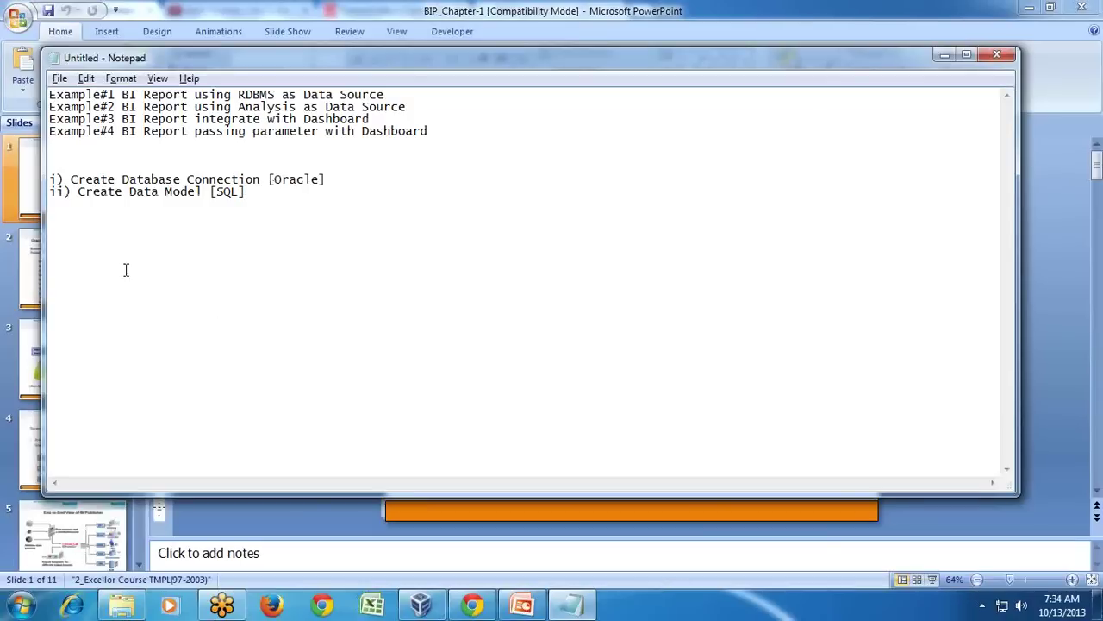
text(iii) Create Report Layout)
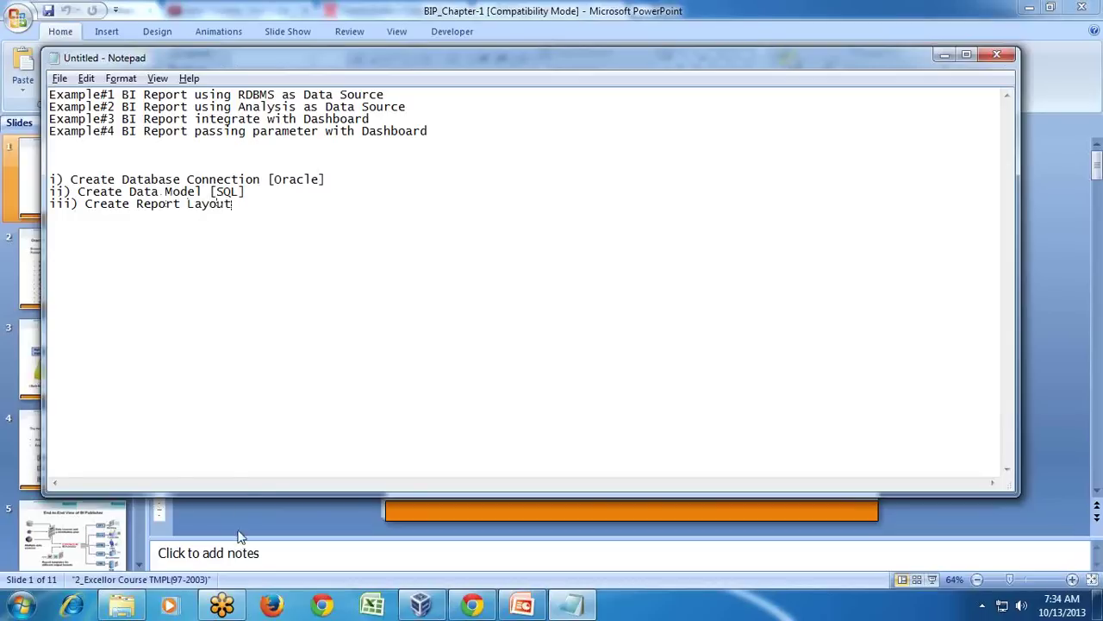
click(419, 607)
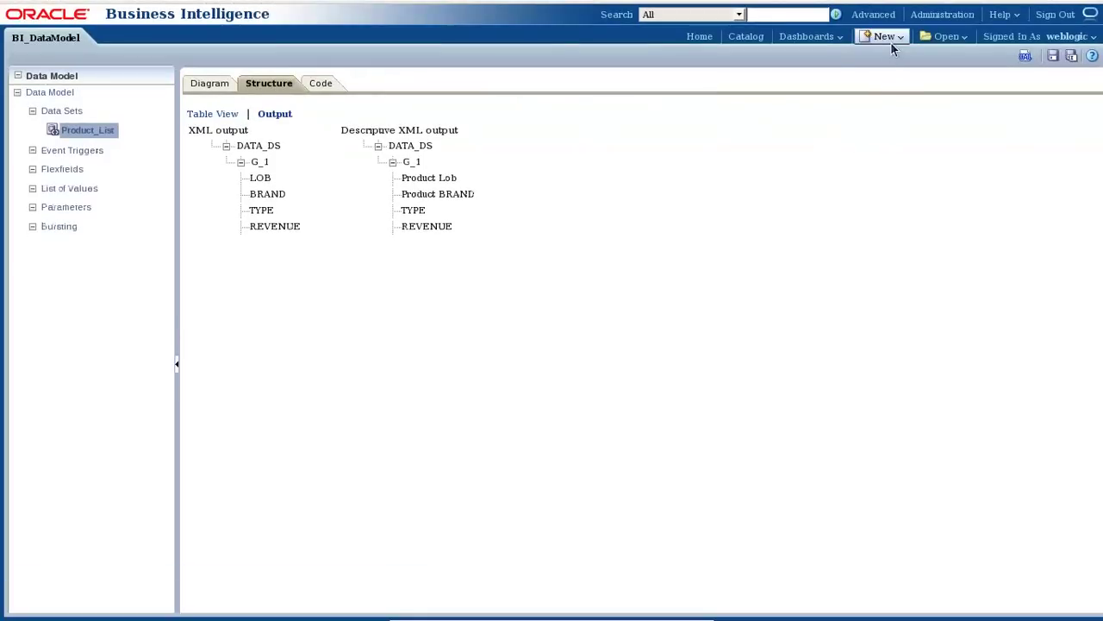
Create a new report that uses the existing BI_DataModel data model.
click(890, 41)
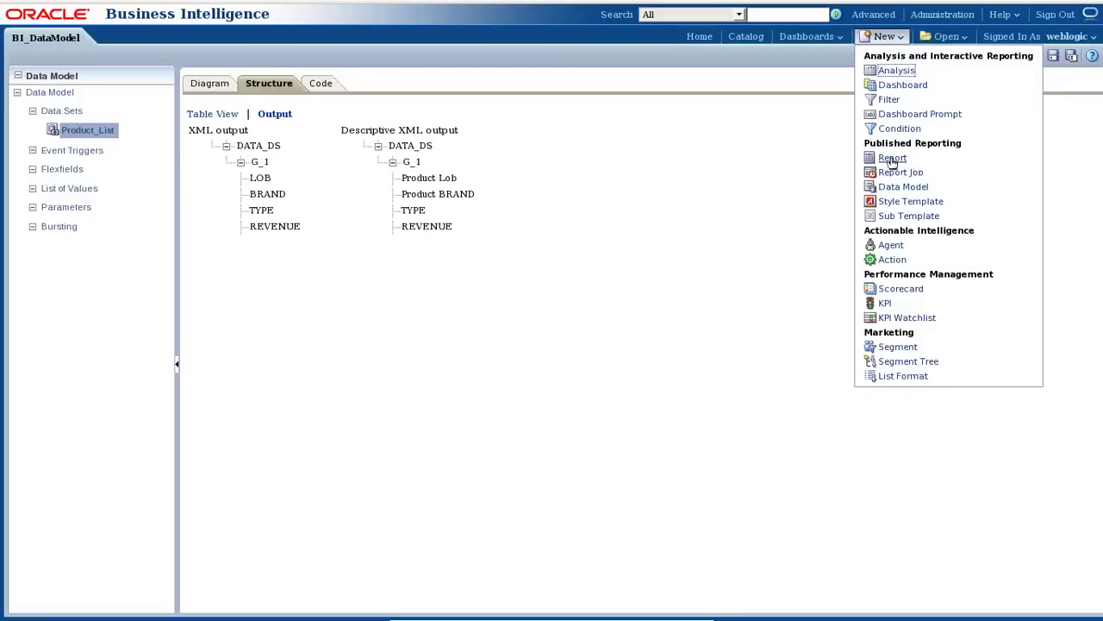
click(893, 159)
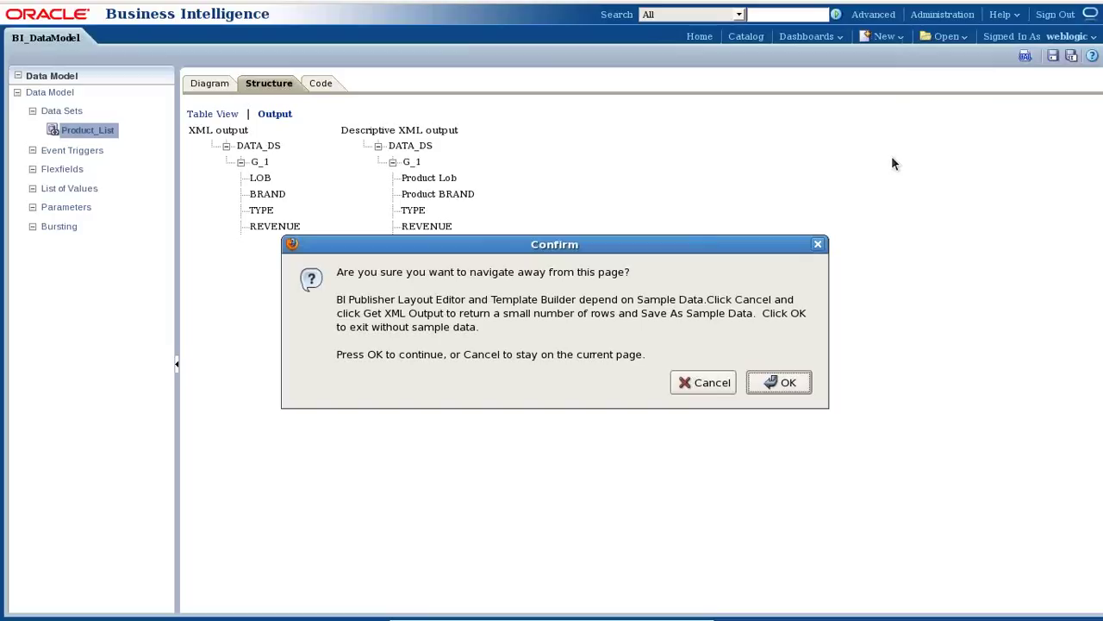
click(770, 383)
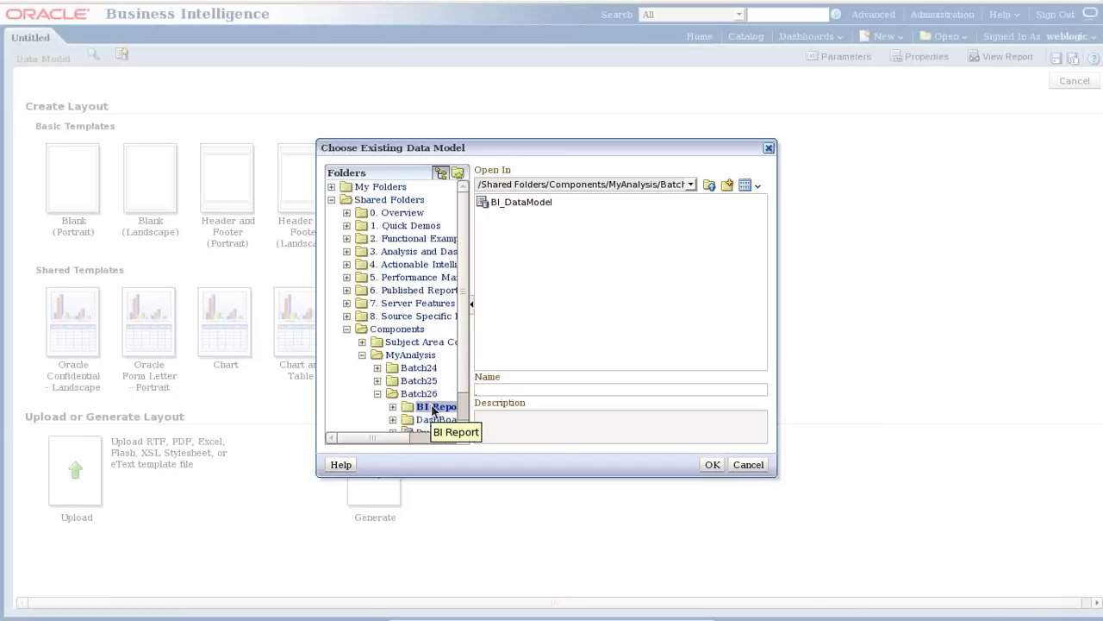
click(530, 205)
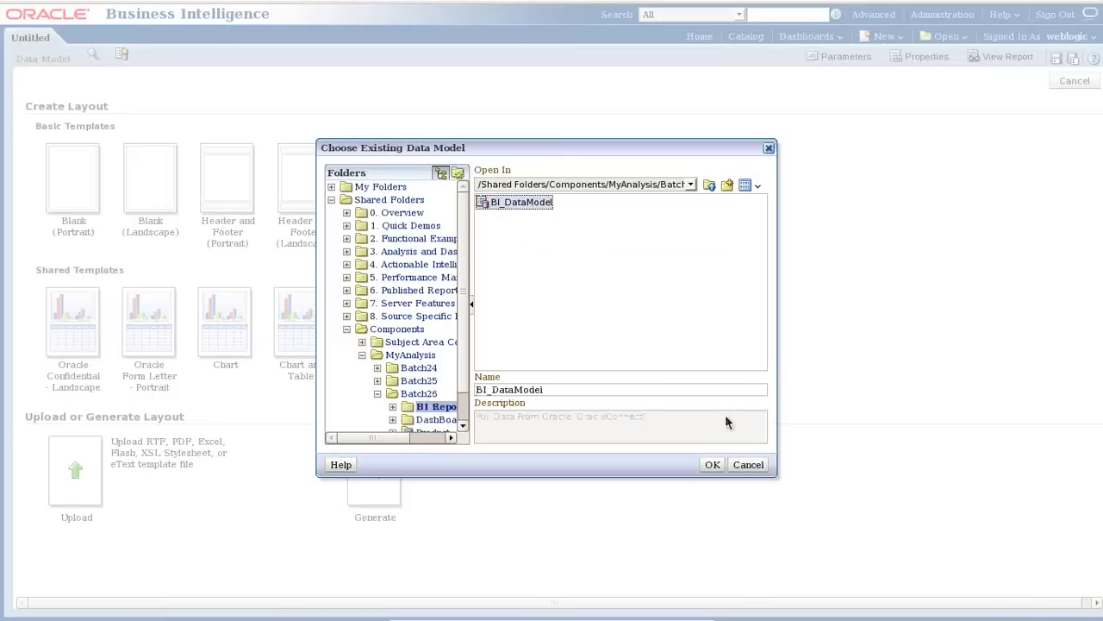
click(712, 464)
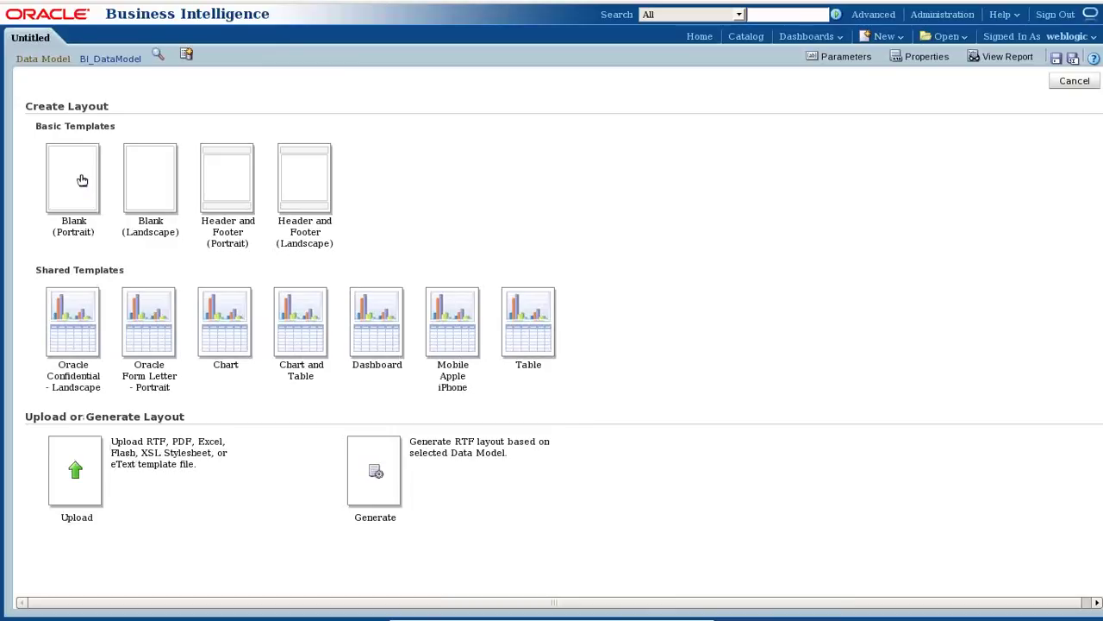
Try the Blank (Portrait) template twice, dismiss both missing-sample-data errors, and open BI_DataModel for editing.
click(82, 180)
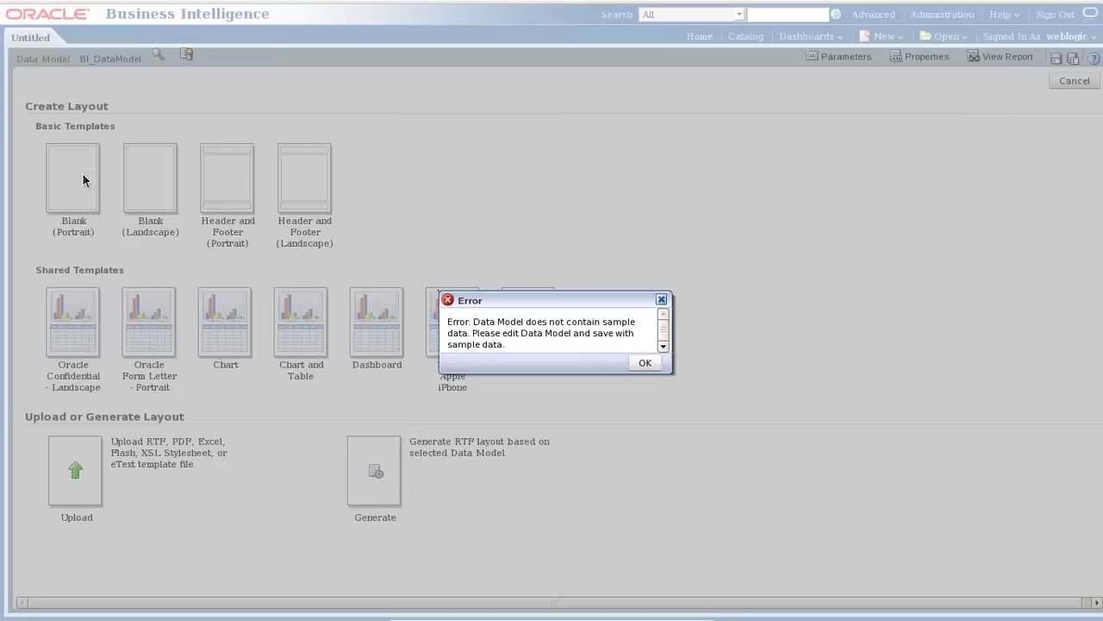
click(645, 363)
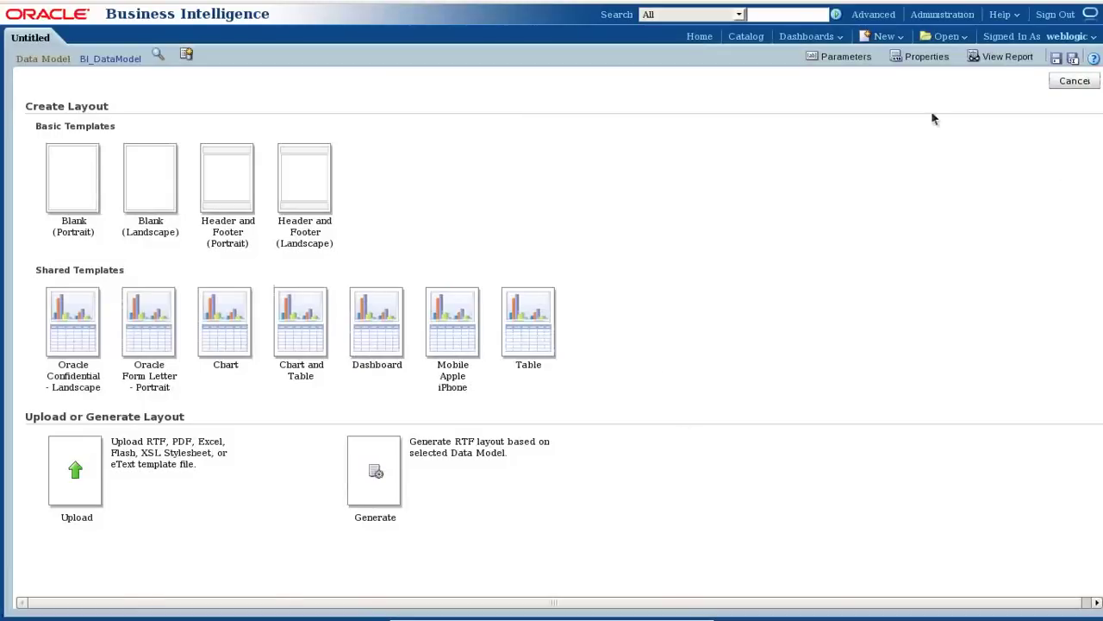
click(78, 175)
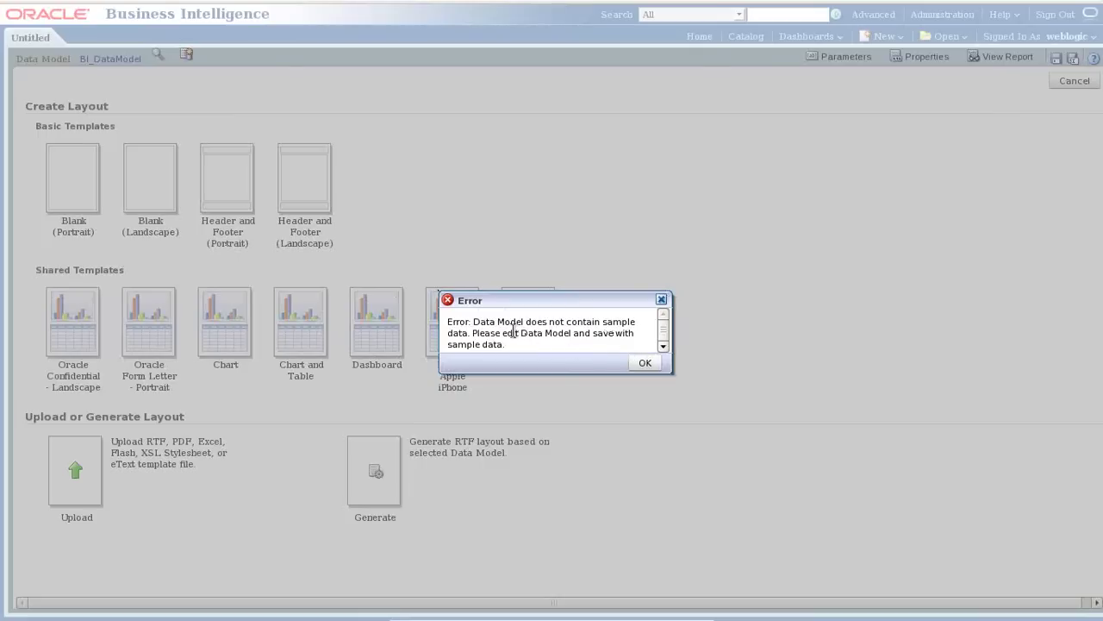
click(645, 363)
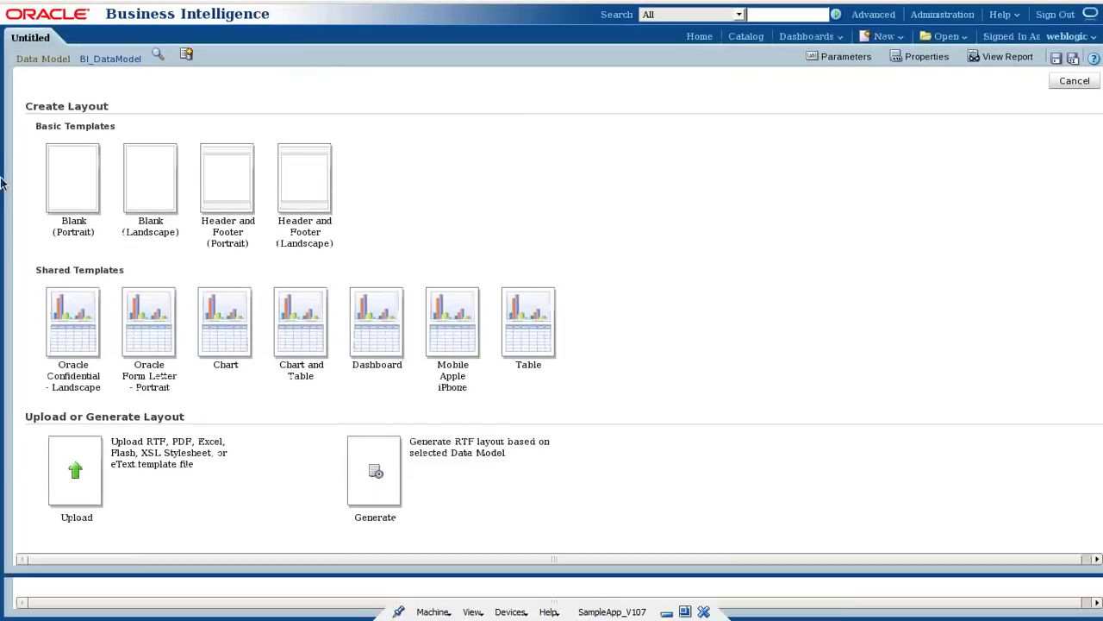
click(108, 59)
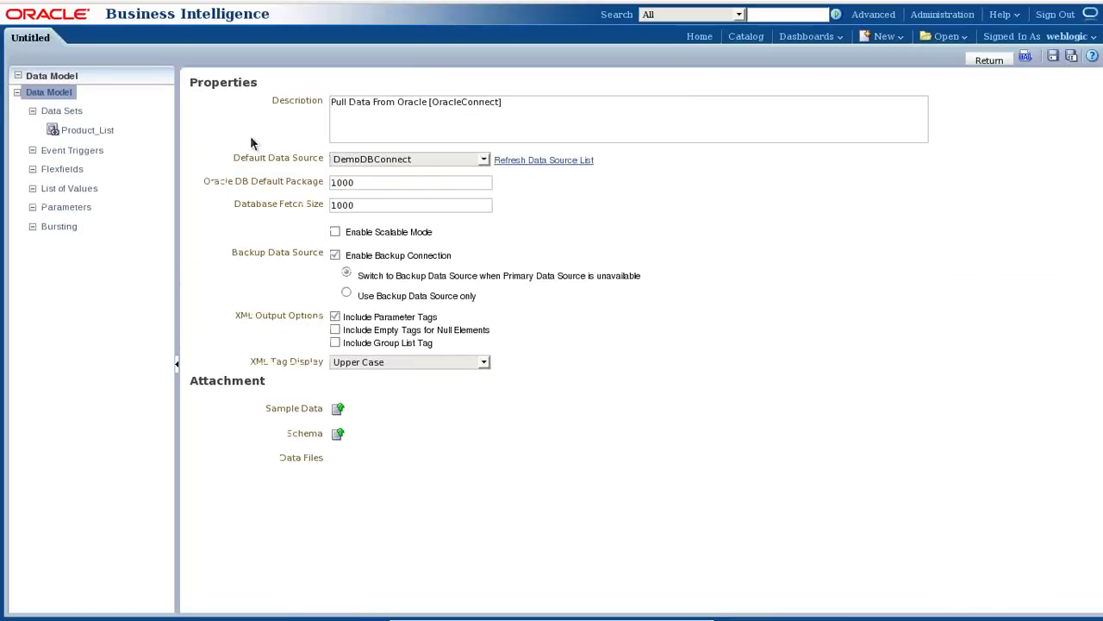
Save the data model and note 'a) Export Sample Data.' under the data model step in Notepad.
click(1054, 56)
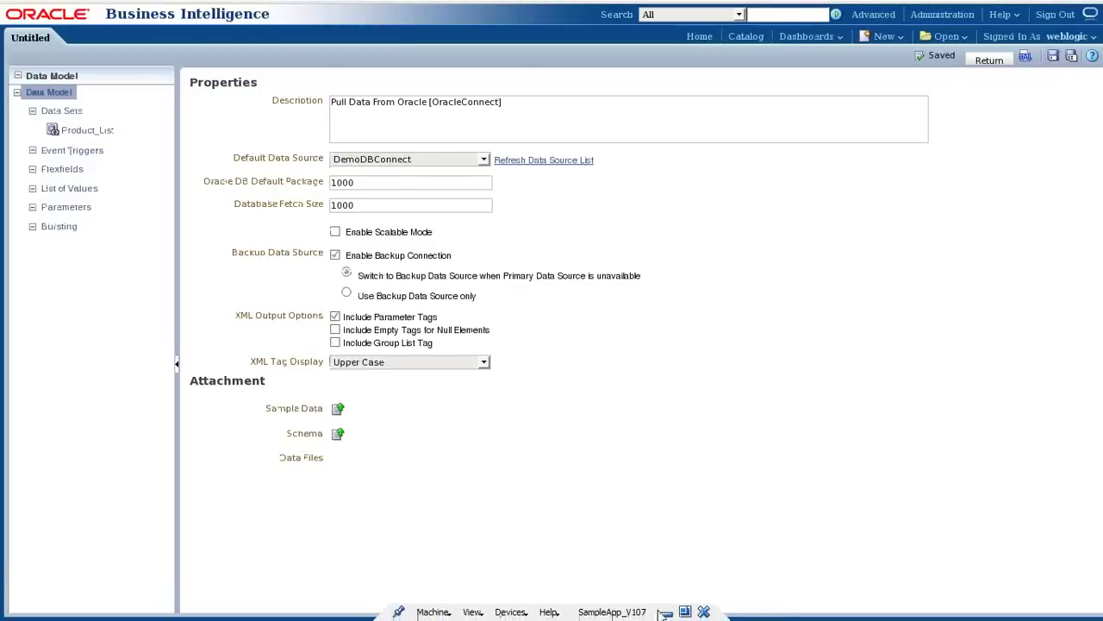
click(666, 612)
click(290, 193)
key(Return)
text(a) Export Sample Data)
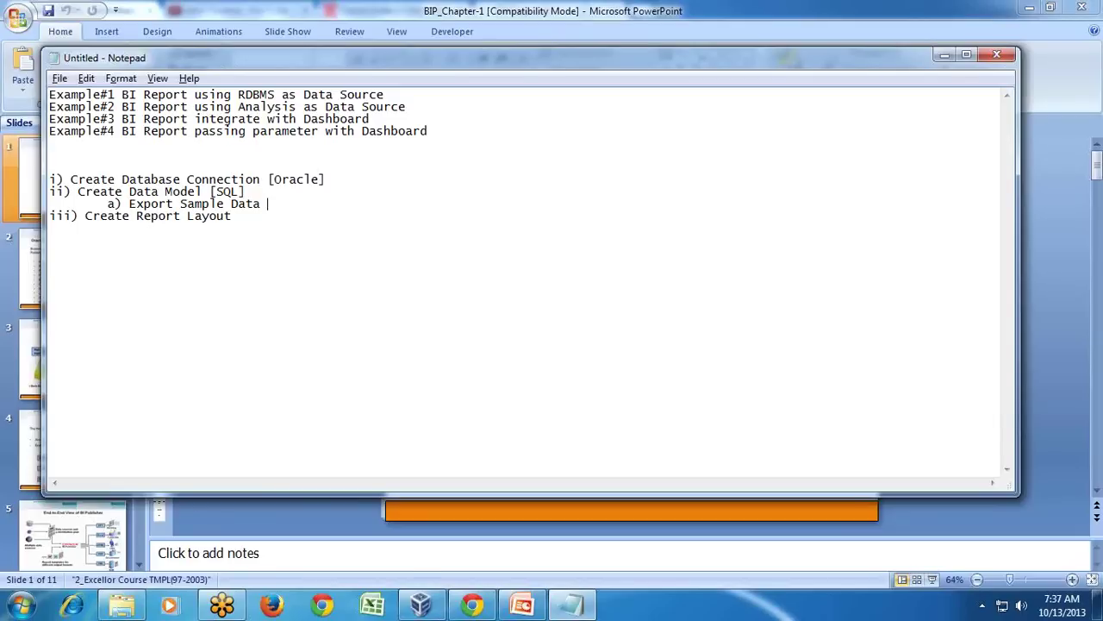
text(.)
key(alt+Tab)
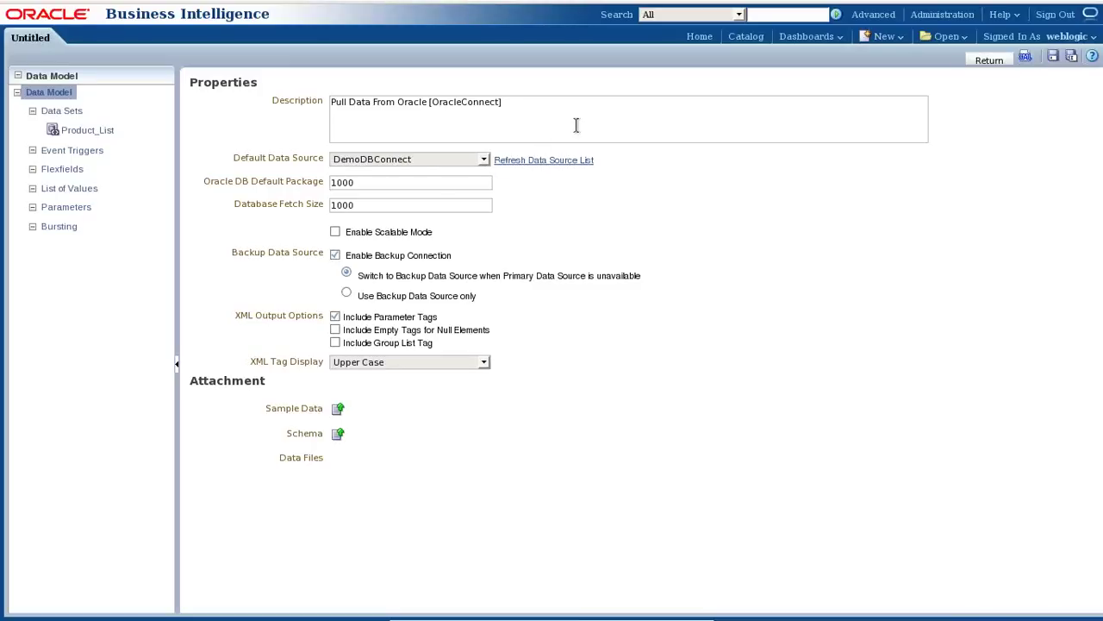
mouse_move(1094, 7)
Generate the data model's XML output for 5 rows, then minimize the virtual machine to reach the notes.
click(1025, 59)
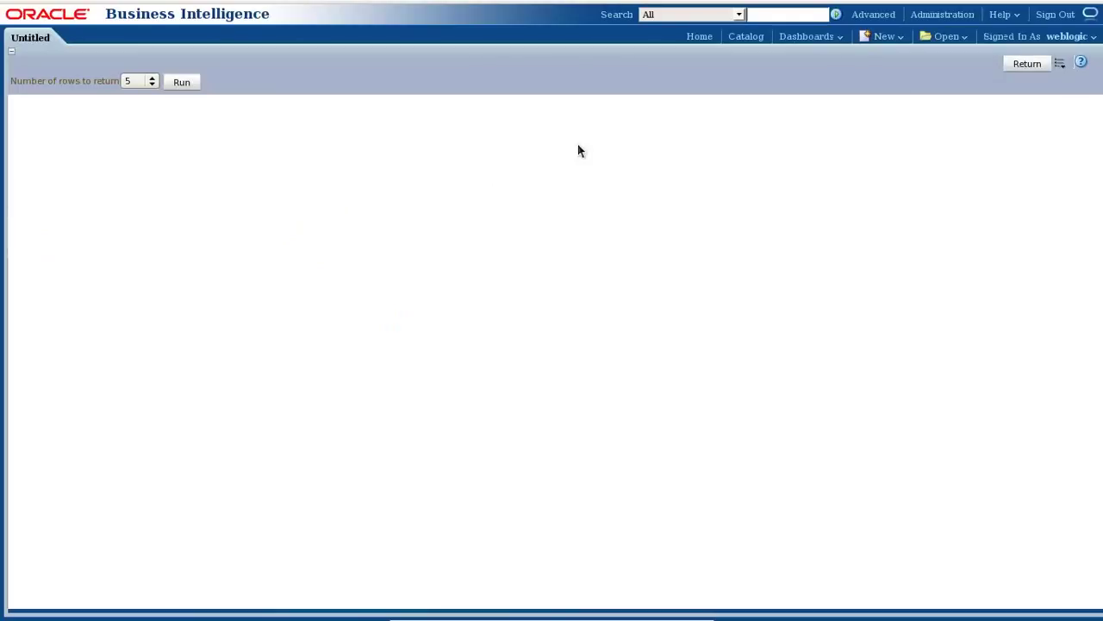
click(176, 82)
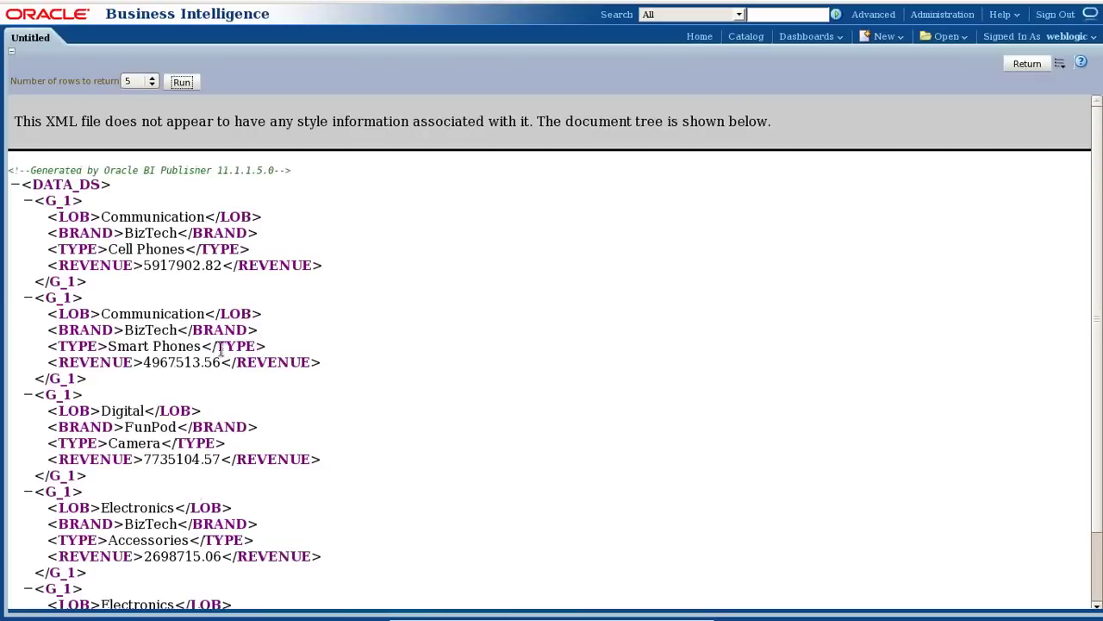
mouse_move(532, 616)
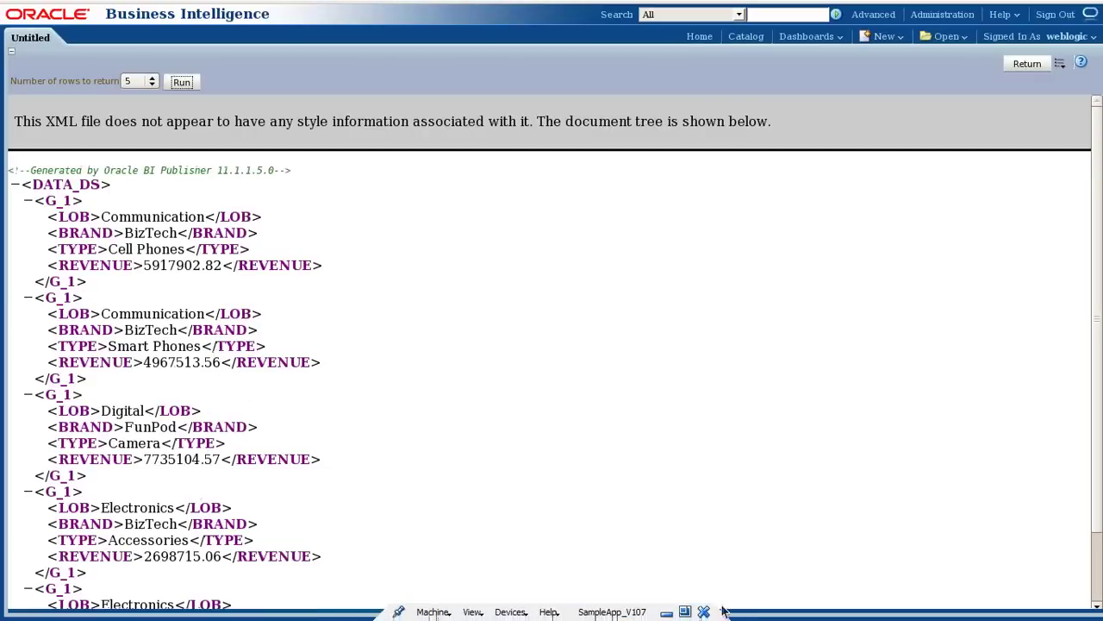
click(667, 613)
click(341, 233)
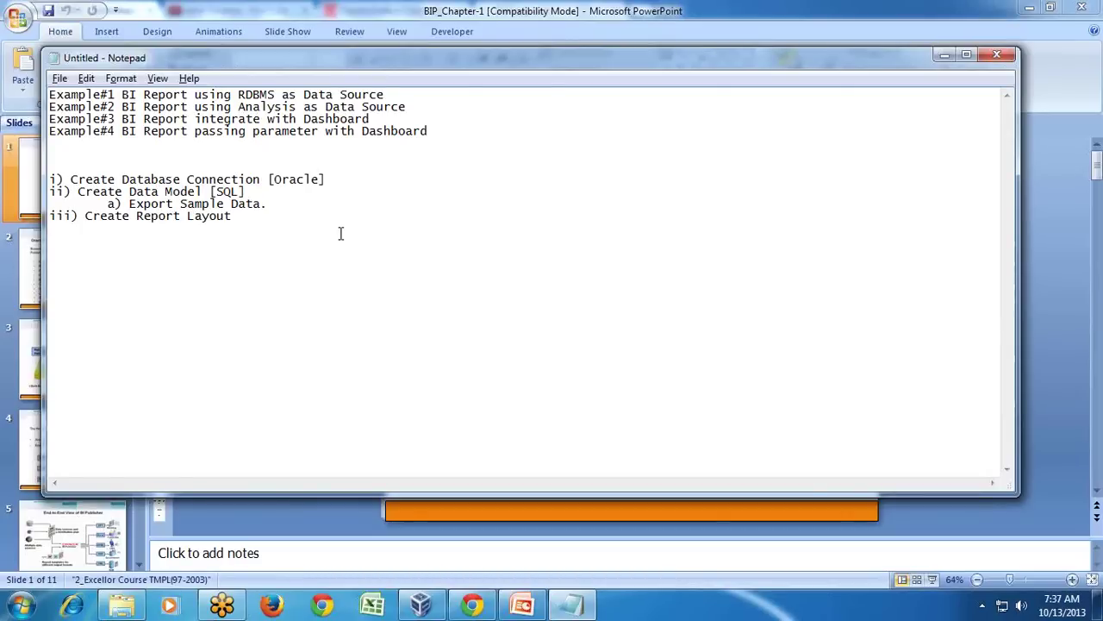
Add the flow line 'RDBMS---->XML---->Report' above the numbered steps in the notes.
key(Up)
key(Up)
key(Up)
key(Up)
key(Up)
text(RDBMS---)
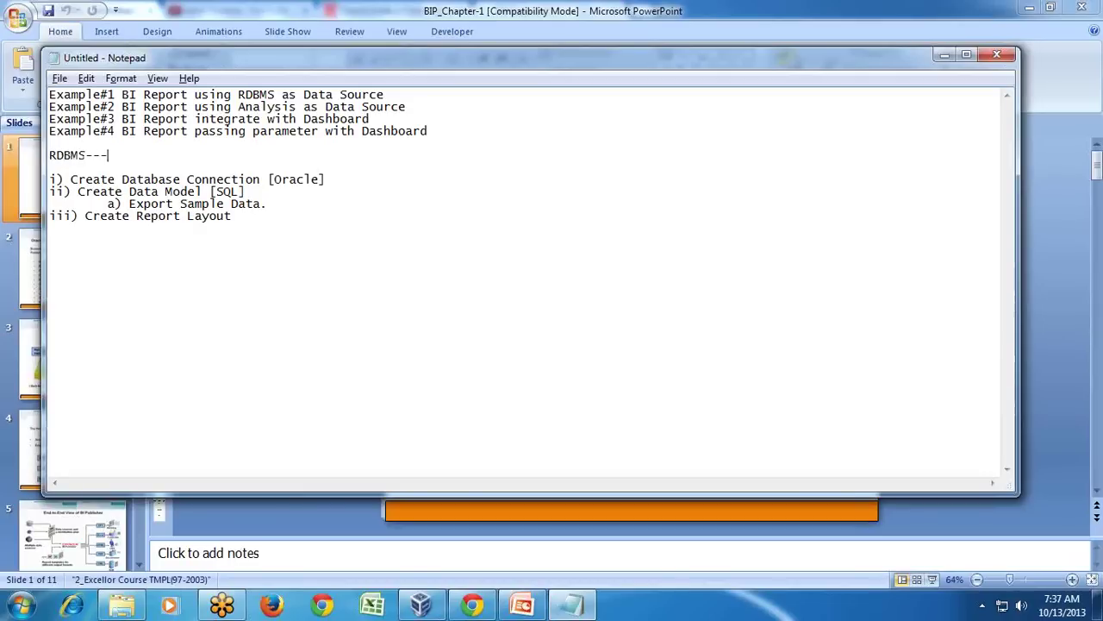
text(->XML---->Report)
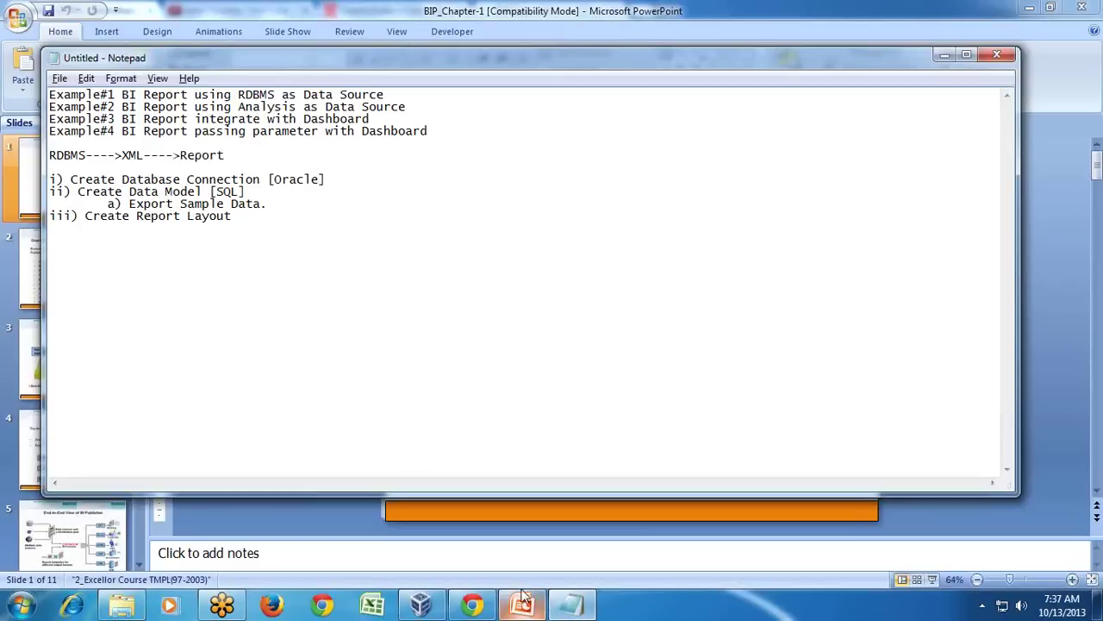
click(679, 512)
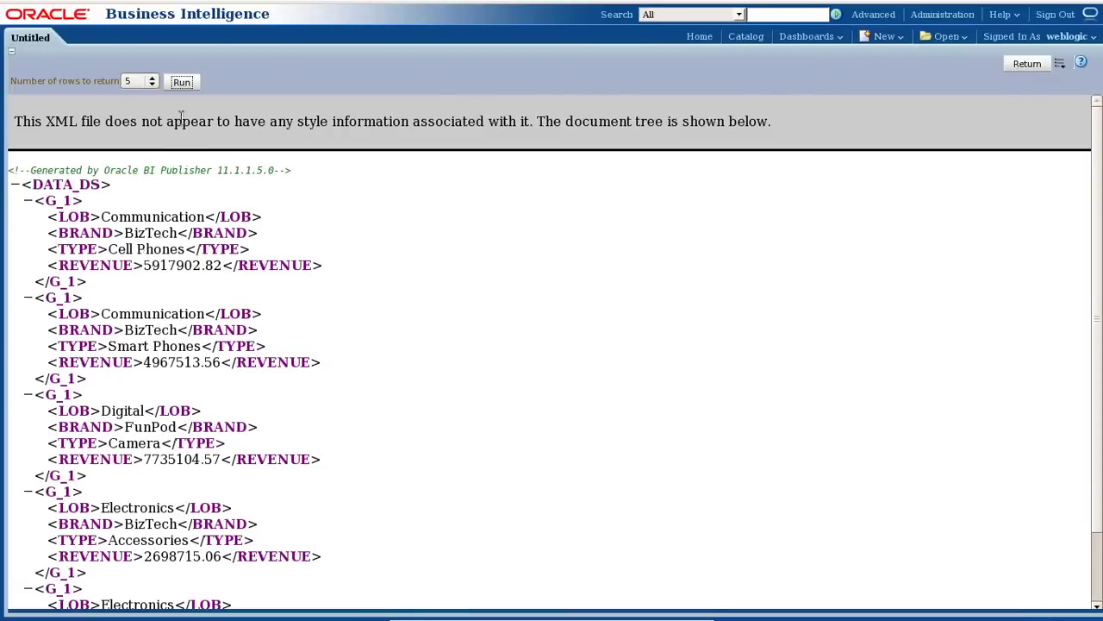
Save the data model, leave the editor, and cancel the new layout page.
click(1025, 64)
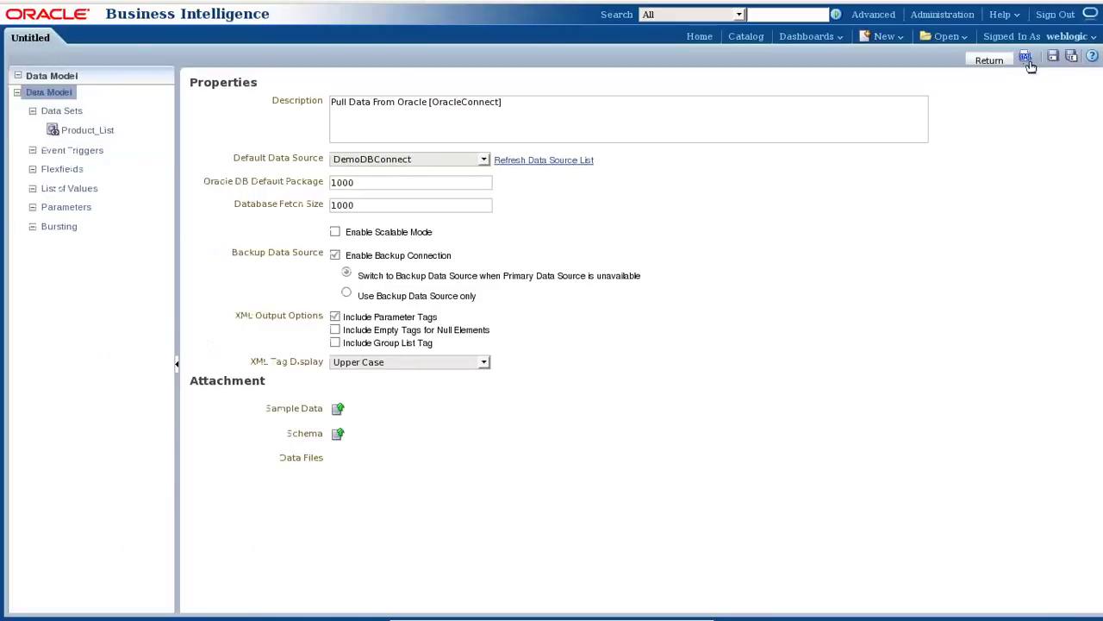
click(1053, 56)
click(990, 60)
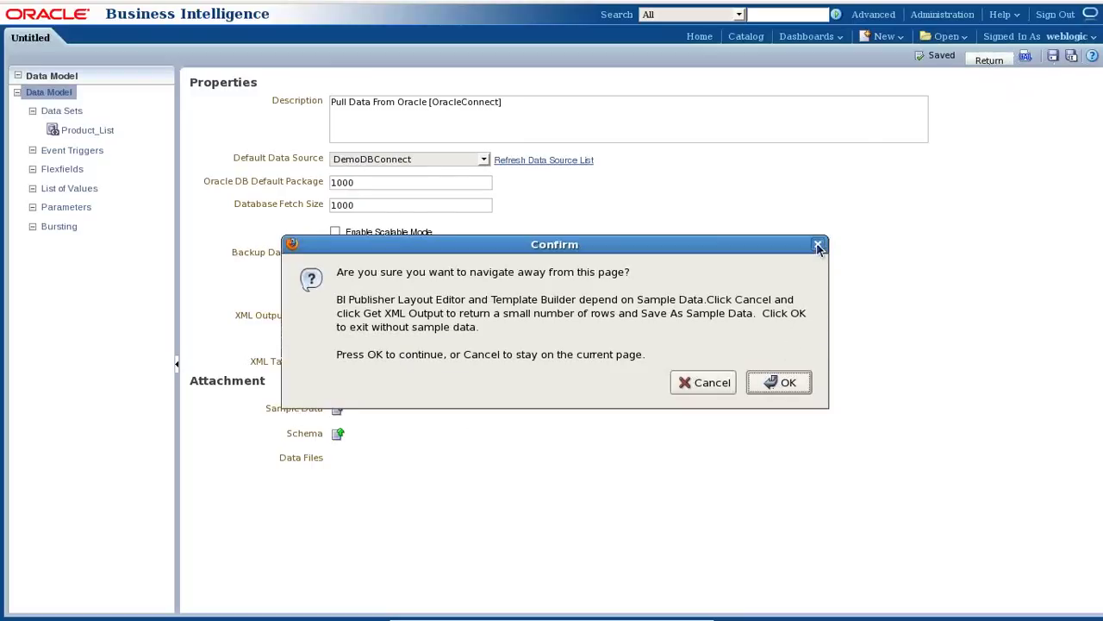
click(818, 244)
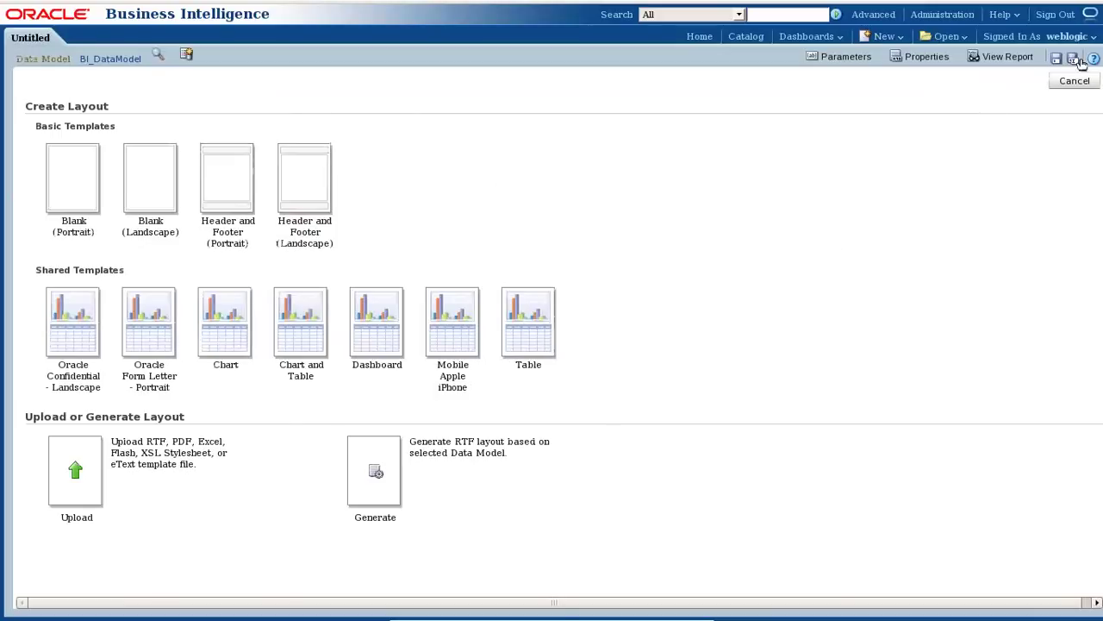
click(1076, 83)
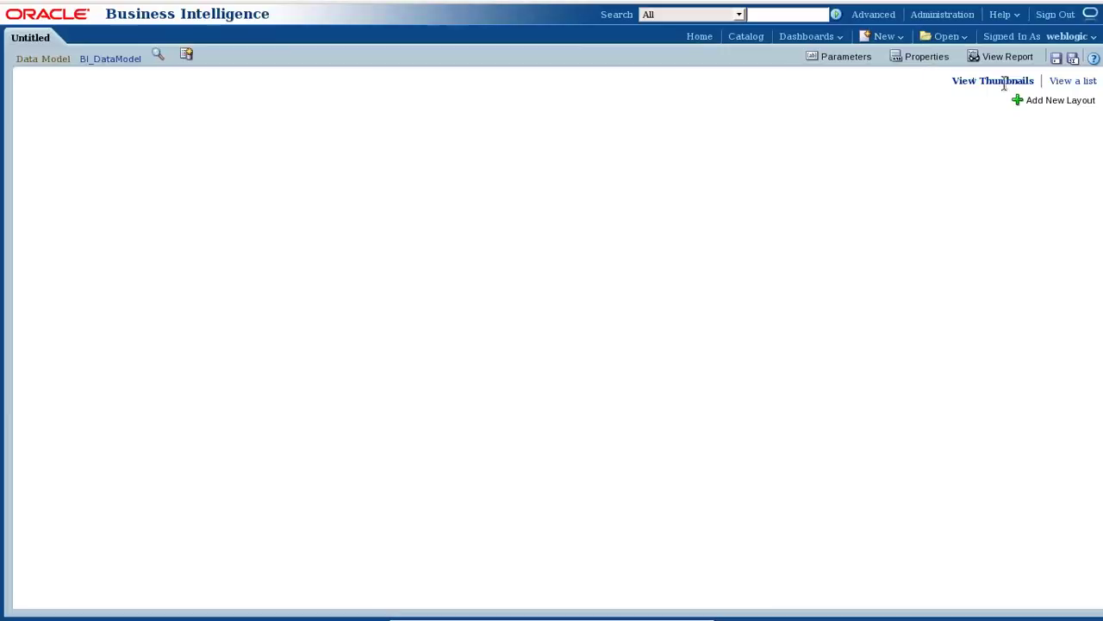
Reopen BI_DataModel and run its XML output for 5 rows.
click(121, 60)
click(763, 388)
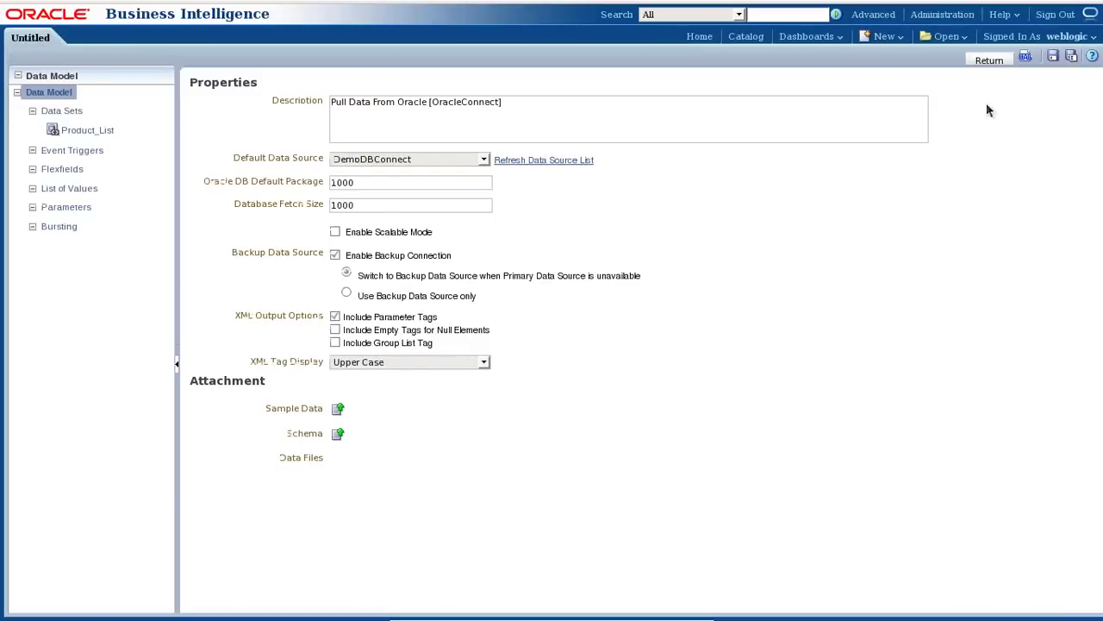
click(1026, 56)
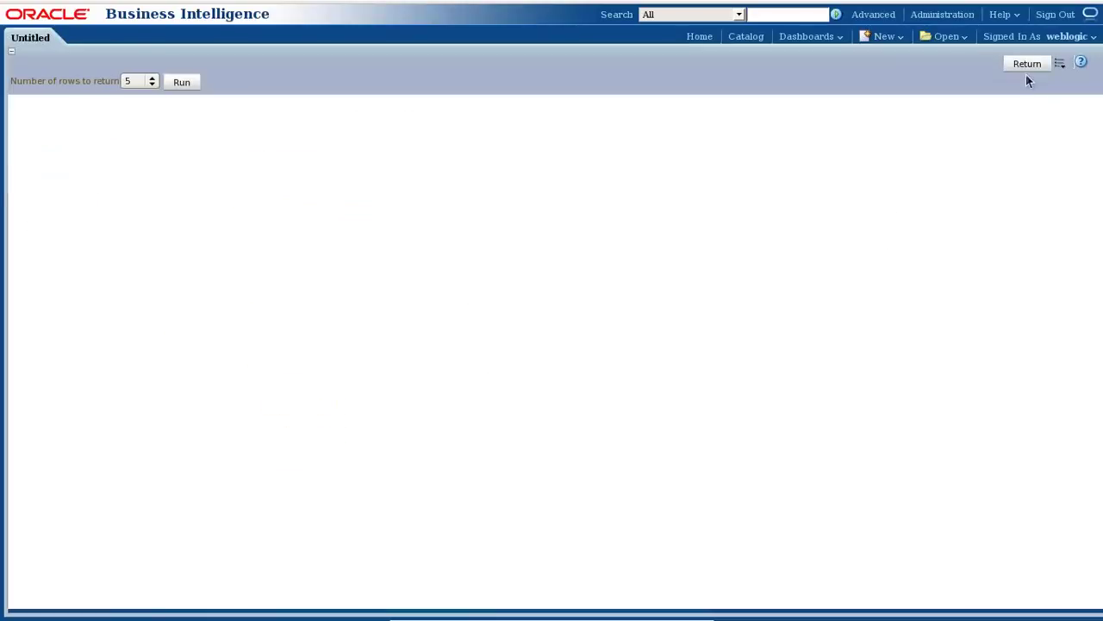
click(181, 82)
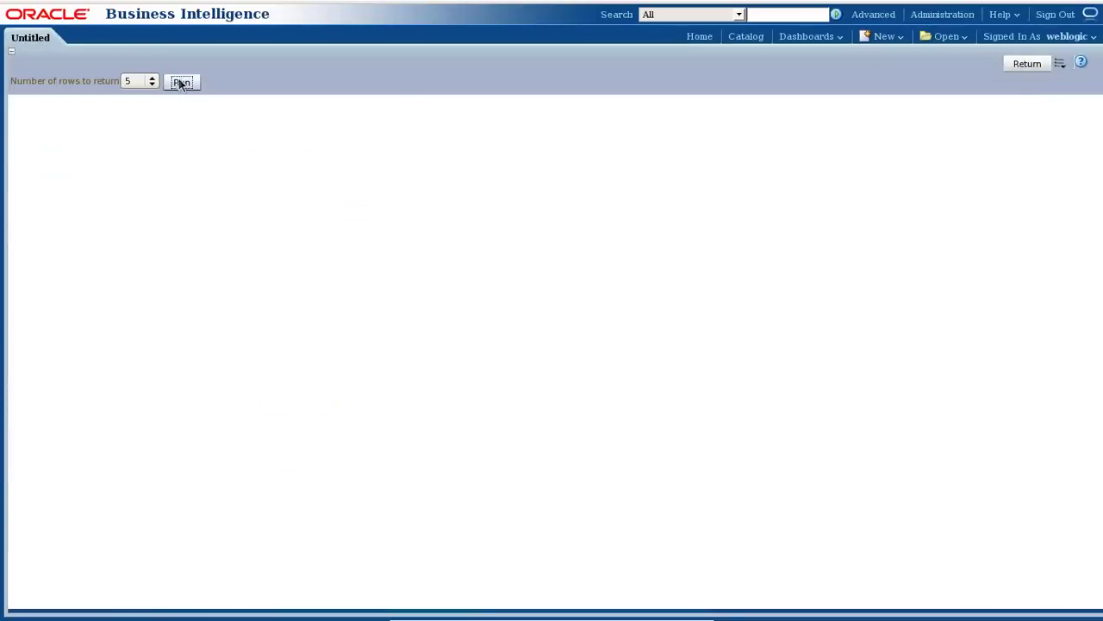
Export the XML output and return to the data model properties page.
click(1060, 63)
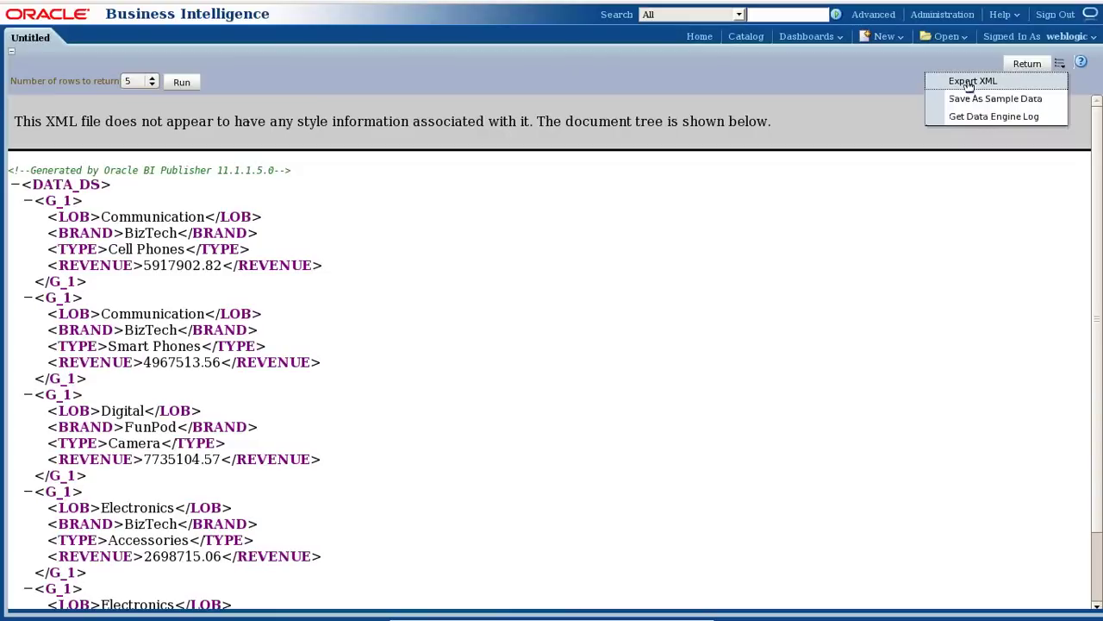
click(970, 83)
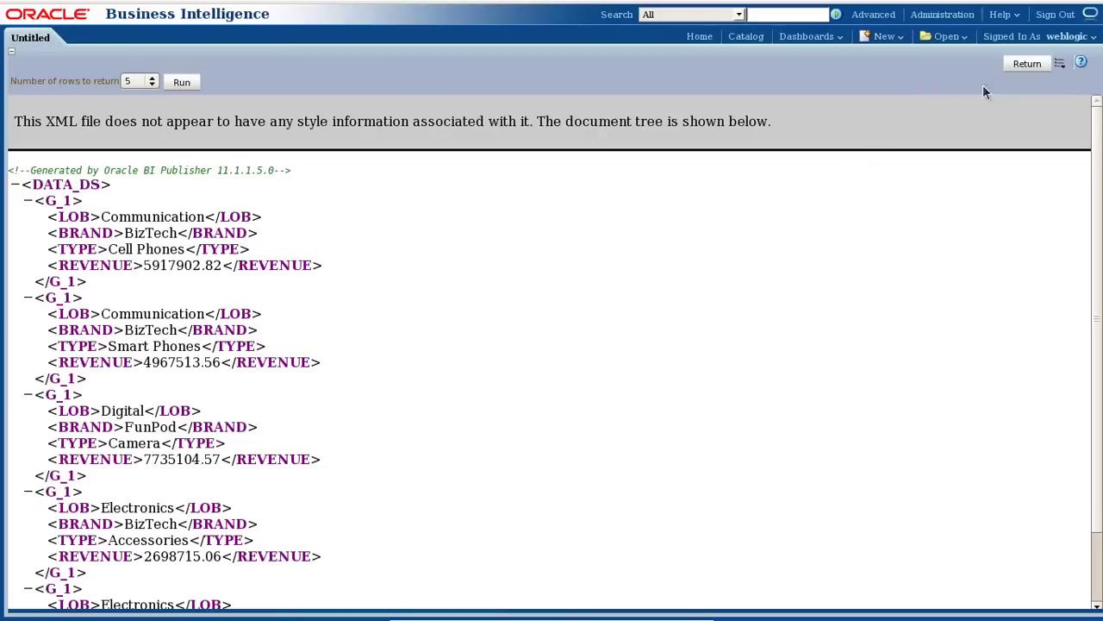
click(1059, 64)
click(1032, 65)
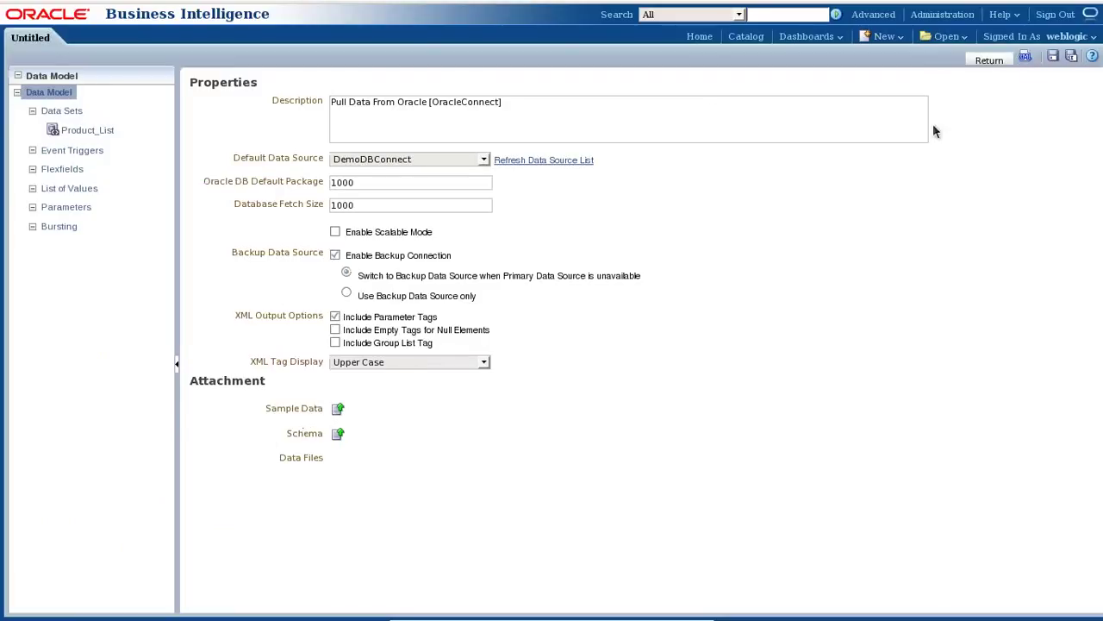
Rerun the 5-row XML output, save it as sample data, and save the data model.
click(1025, 58)
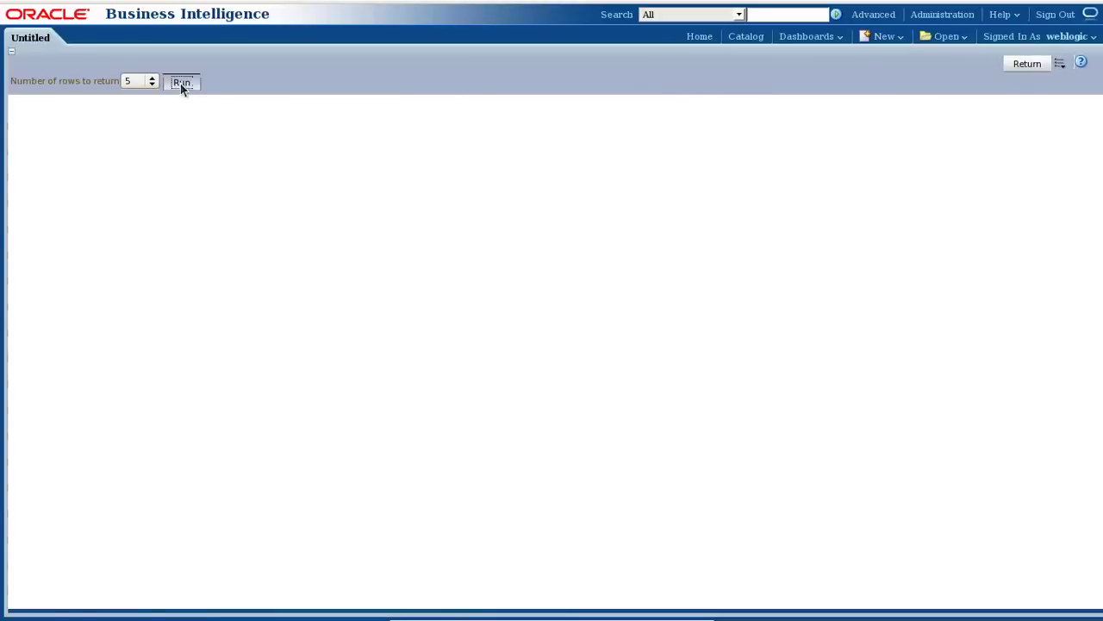
click(181, 83)
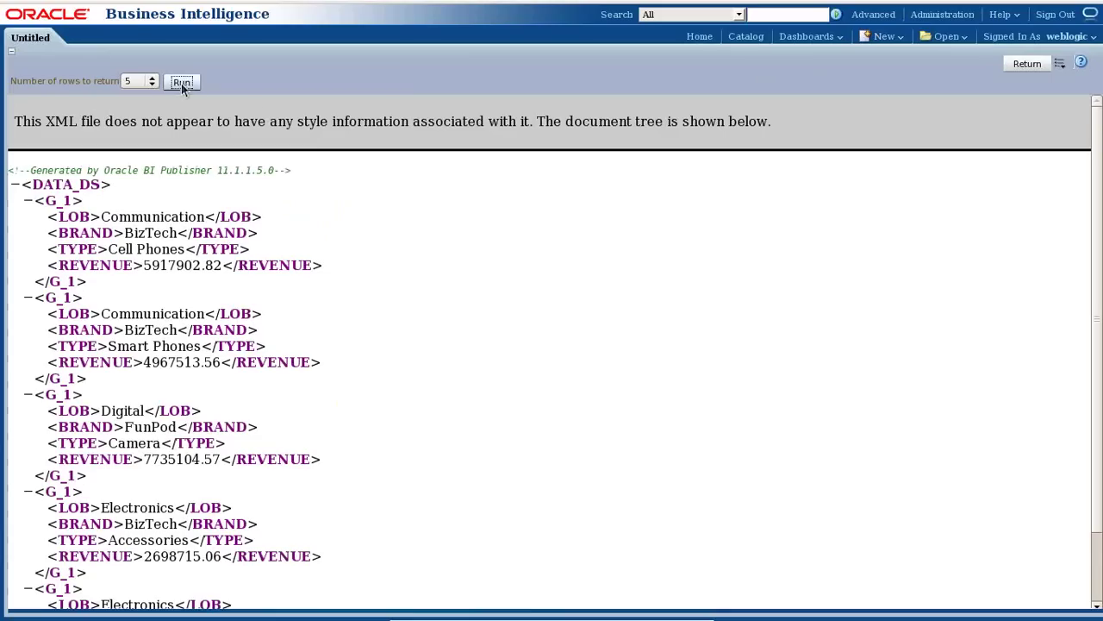
click(1060, 65)
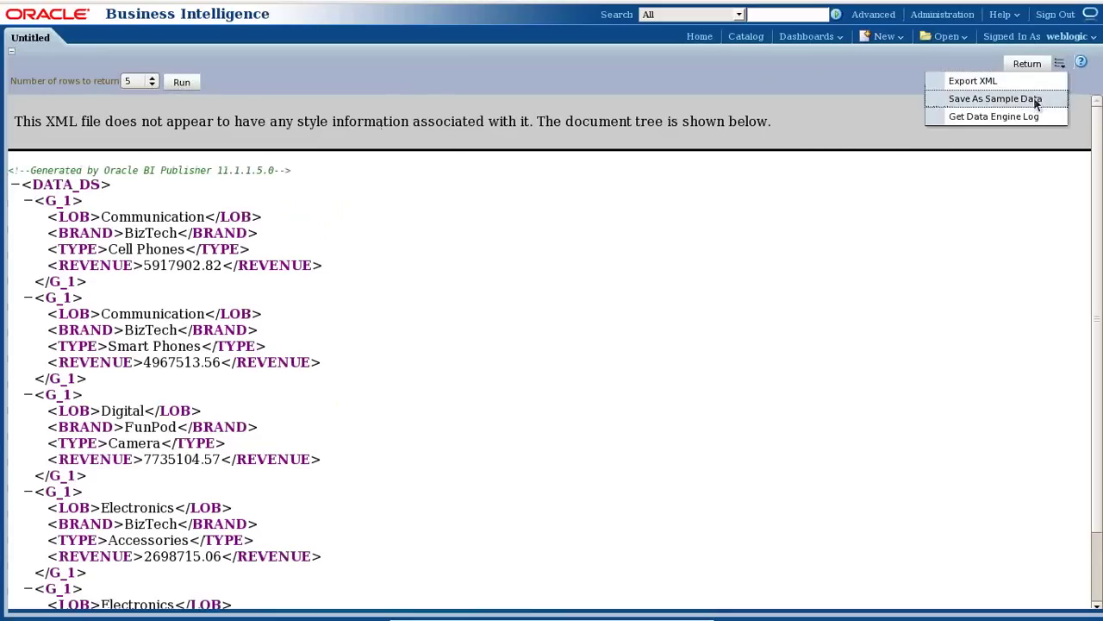
click(1034, 100)
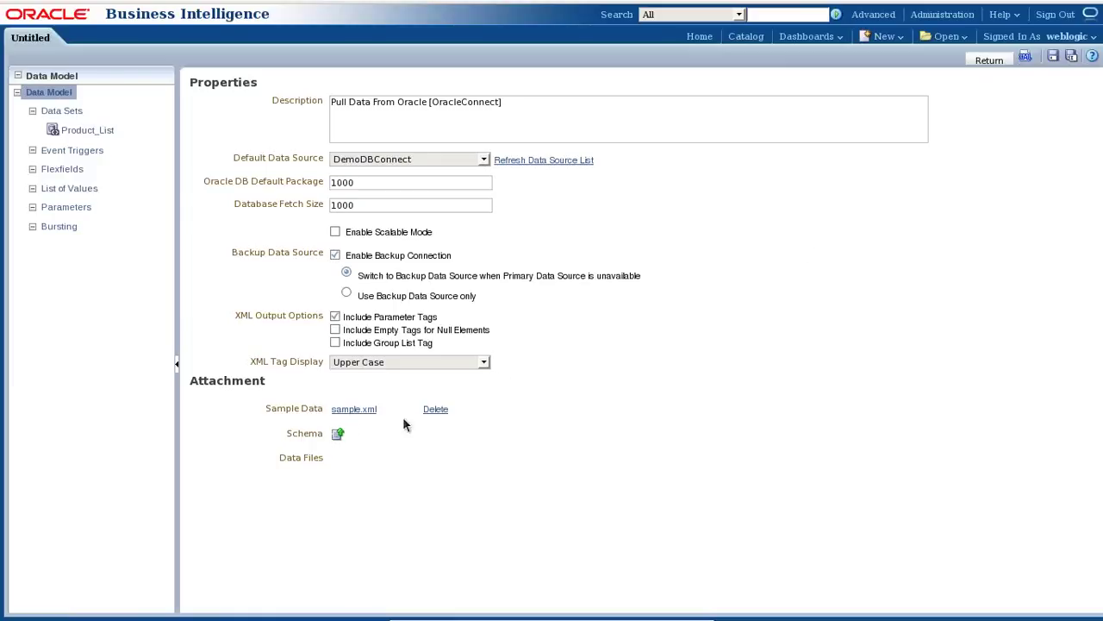
click(1054, 59)
click(884, 36)
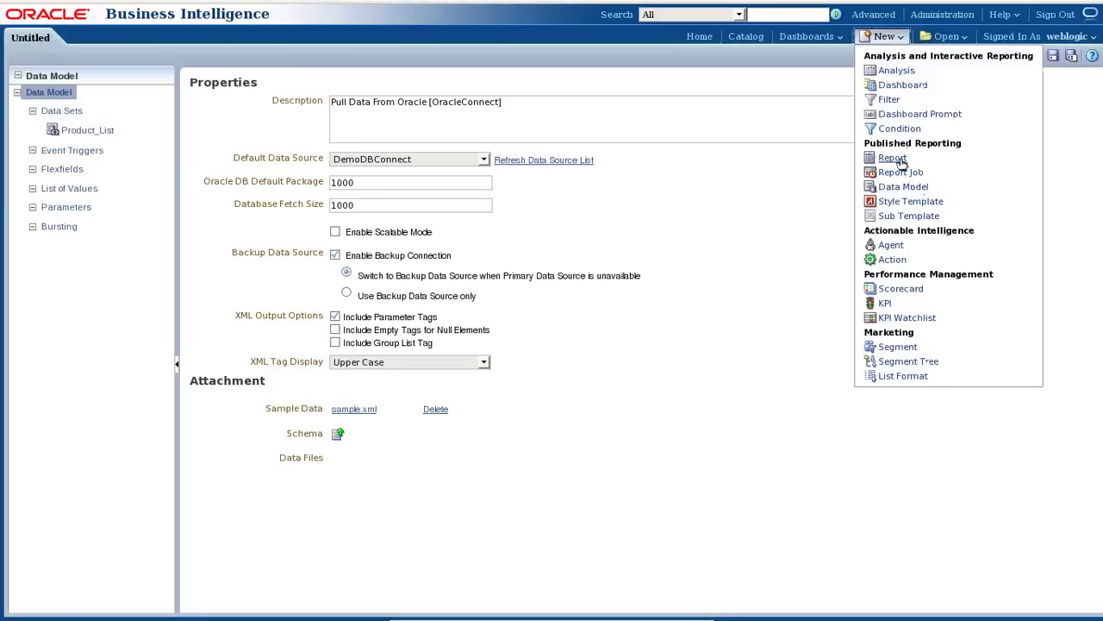
Save the data model before starting a new report.
click(893, 158)
click(786, 257)
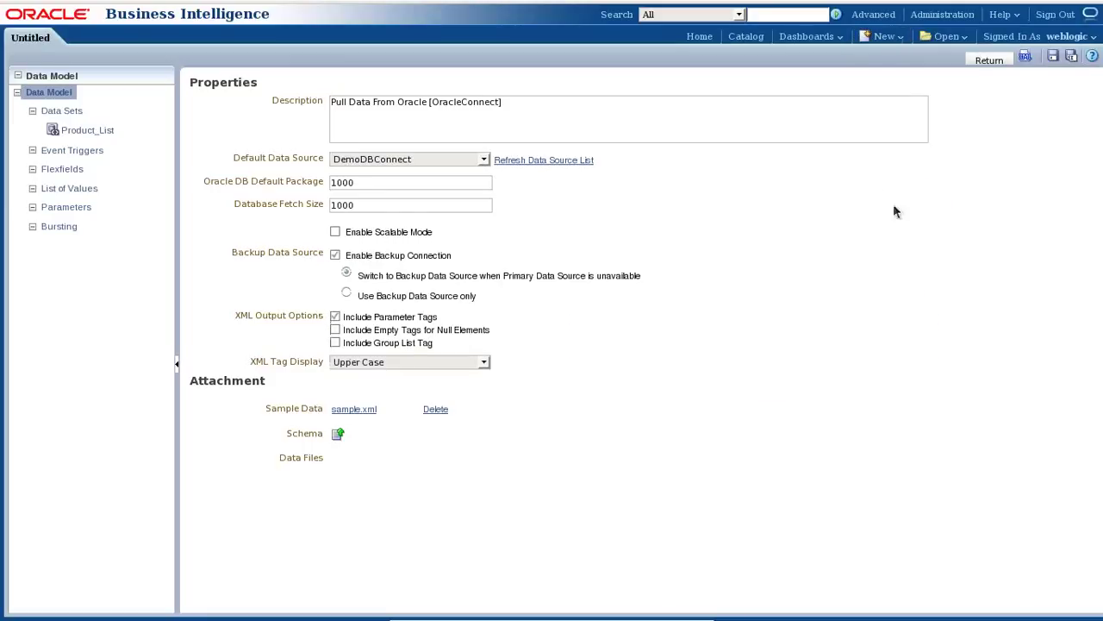
click(1053, 56)
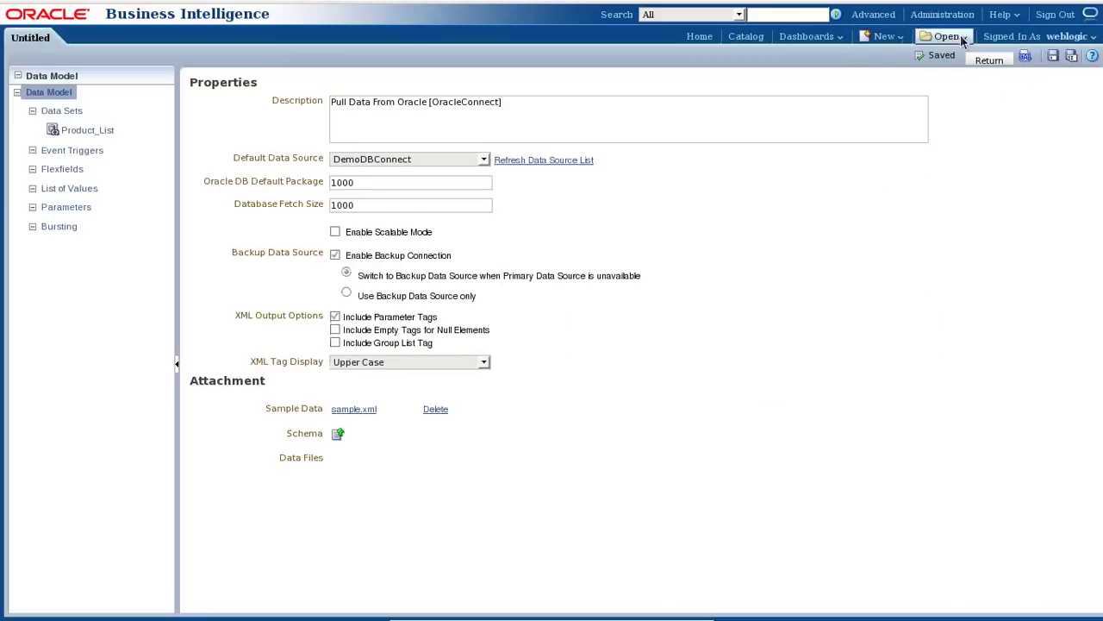
Create a new report on BI_DataModel with a Blank (Portrait) layout and place an Image item at top.
click(885, 36)
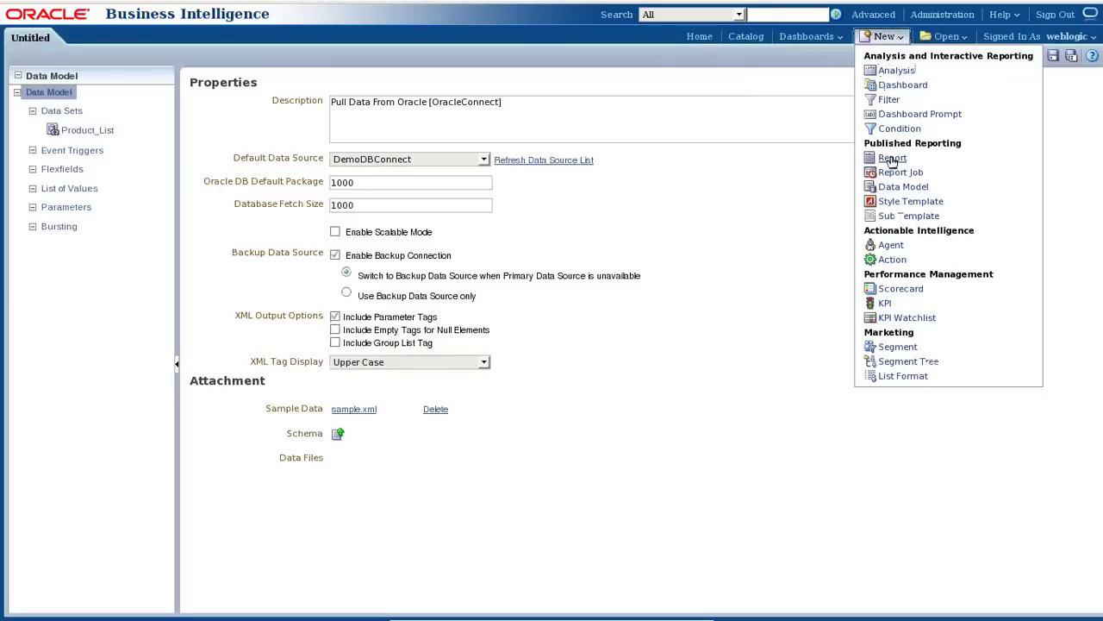
click(892, 159)
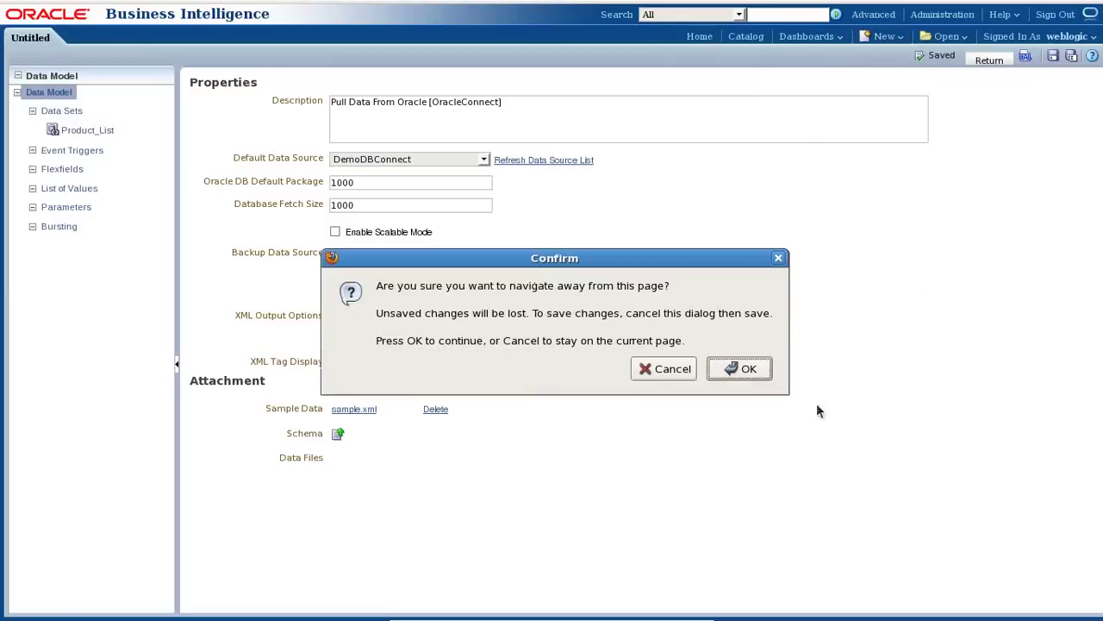
click(762, 371)
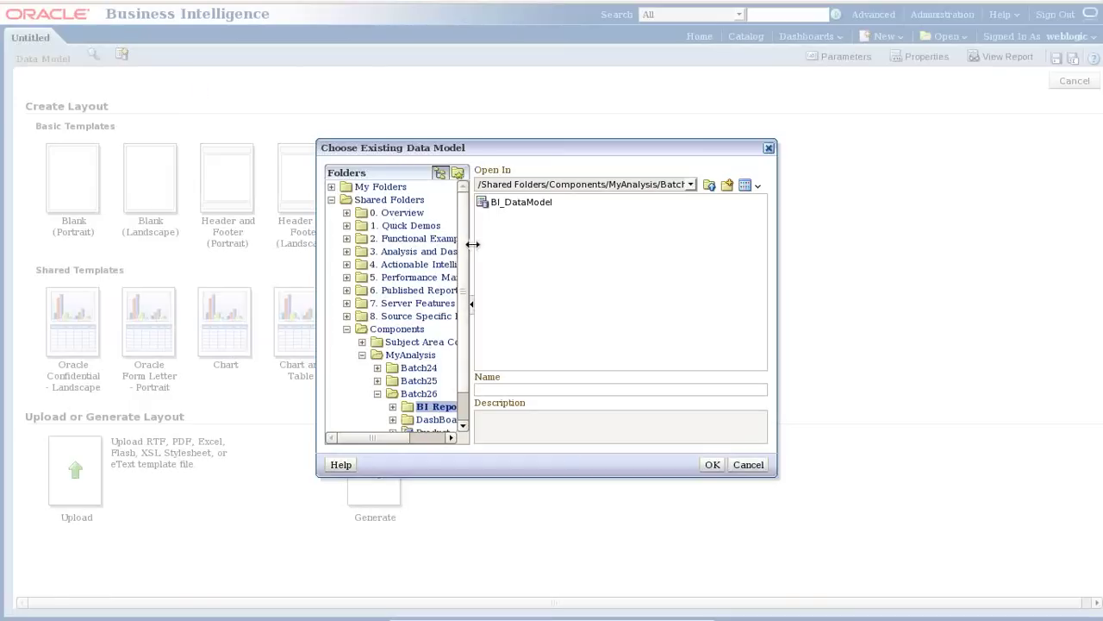
click(531, 203)
click(712, 464)
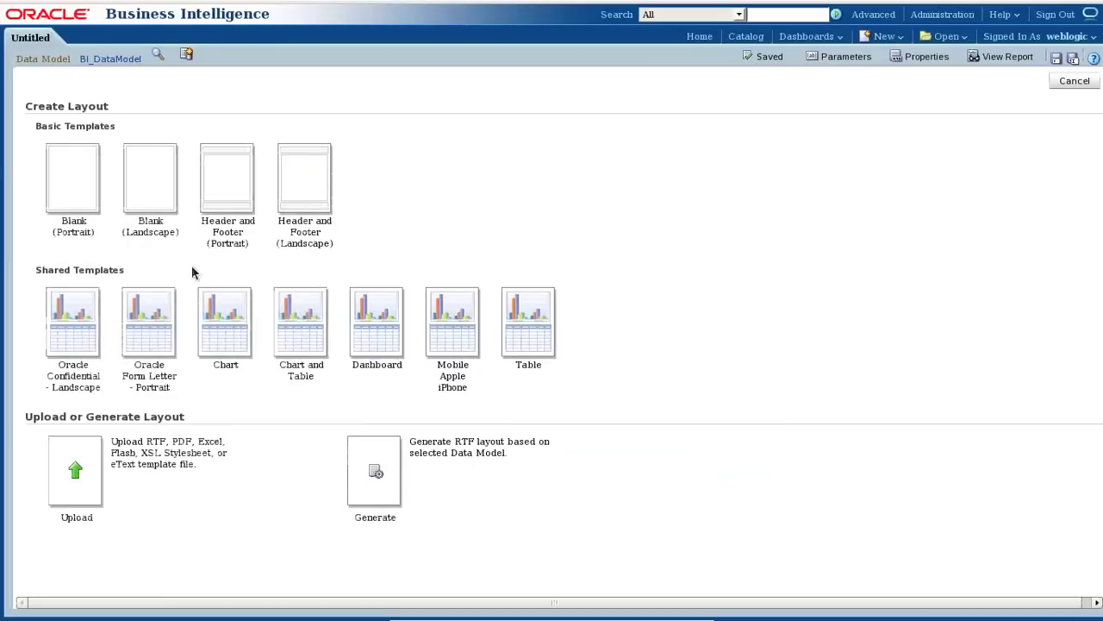
click(64, 186)
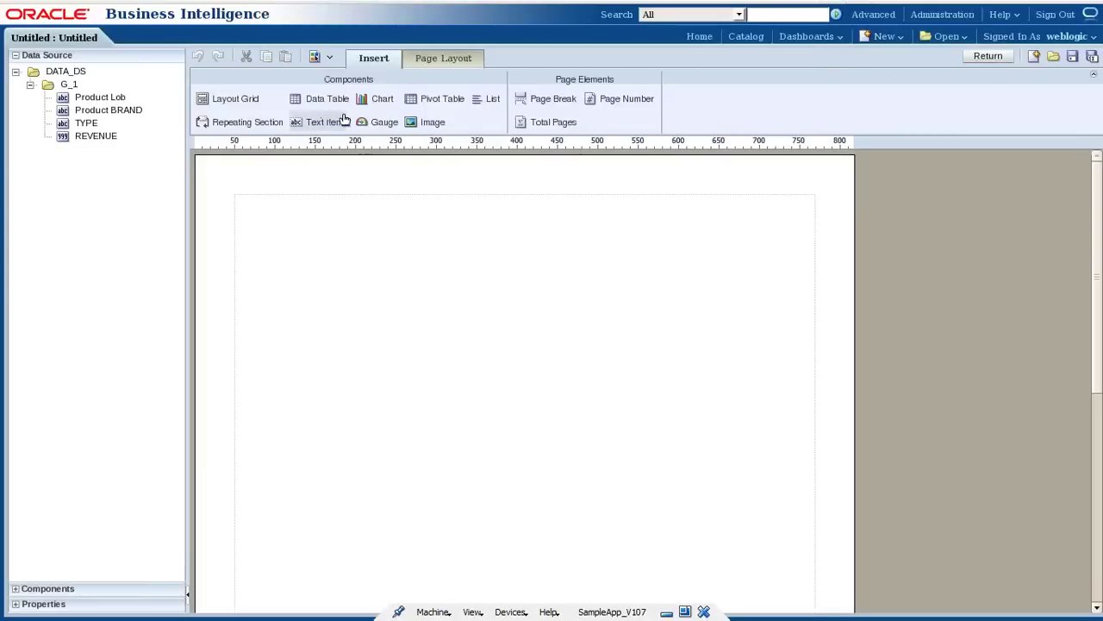
drag(431, 122, 420, 218)
Insert otn_logo_small.gif at the top of the page and stretch it across the full width.
click(705, 256)
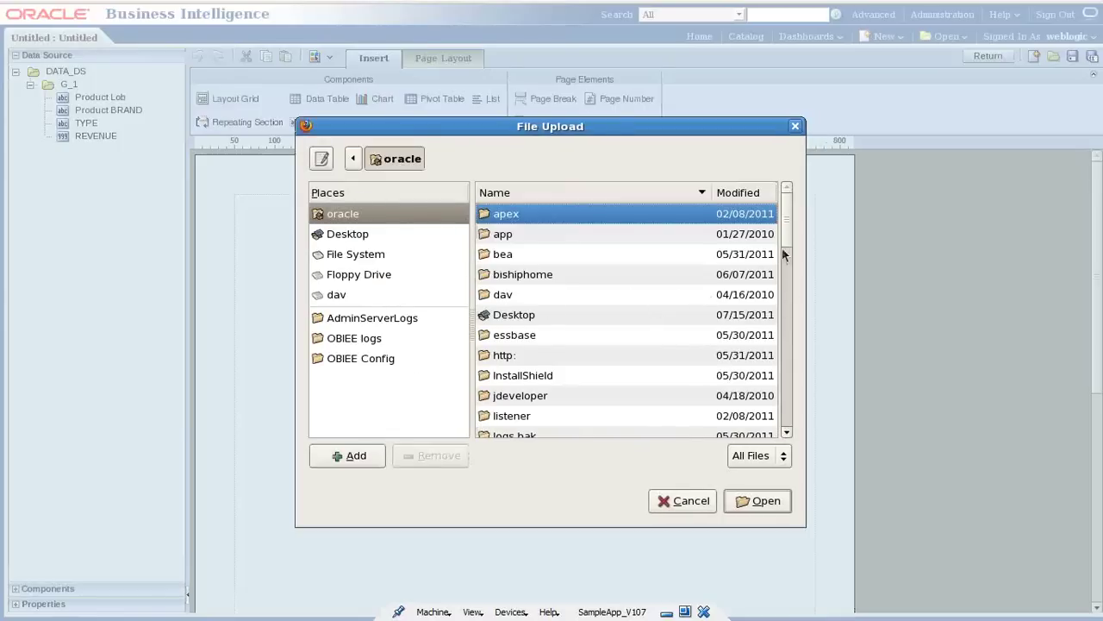
drag(782, 245, 792, 341)
click(494, 300)
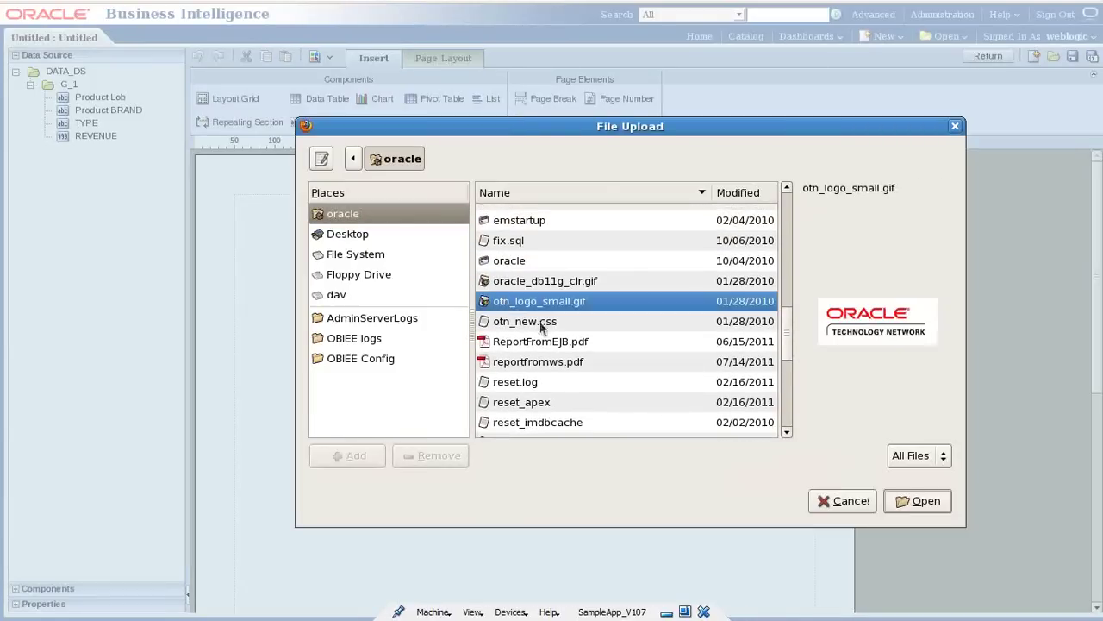
click(904, 501)
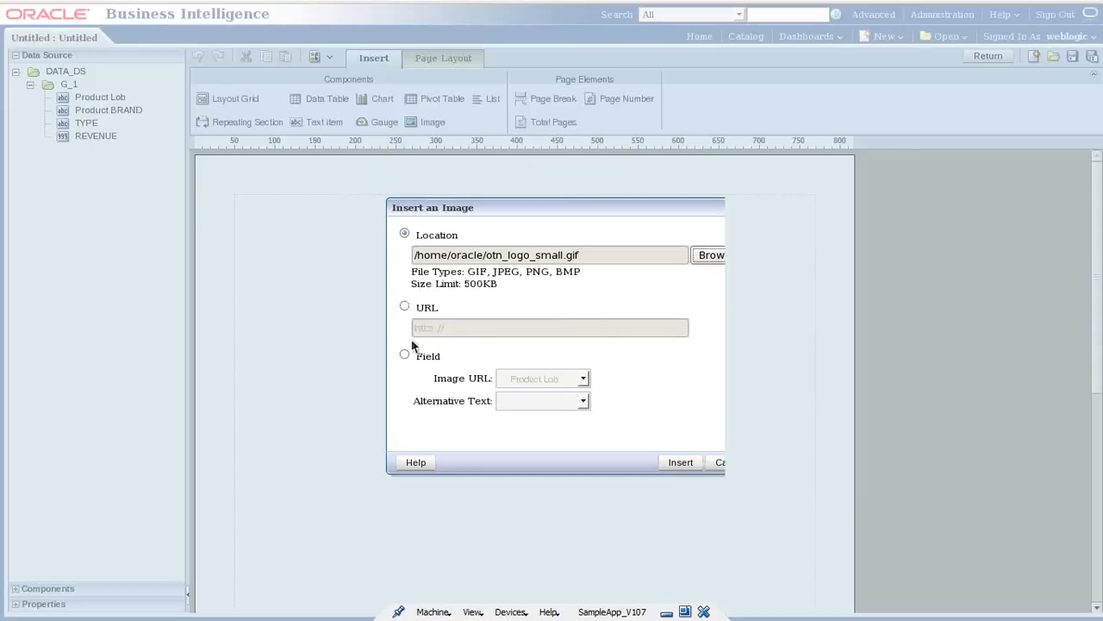
click(680, 462)
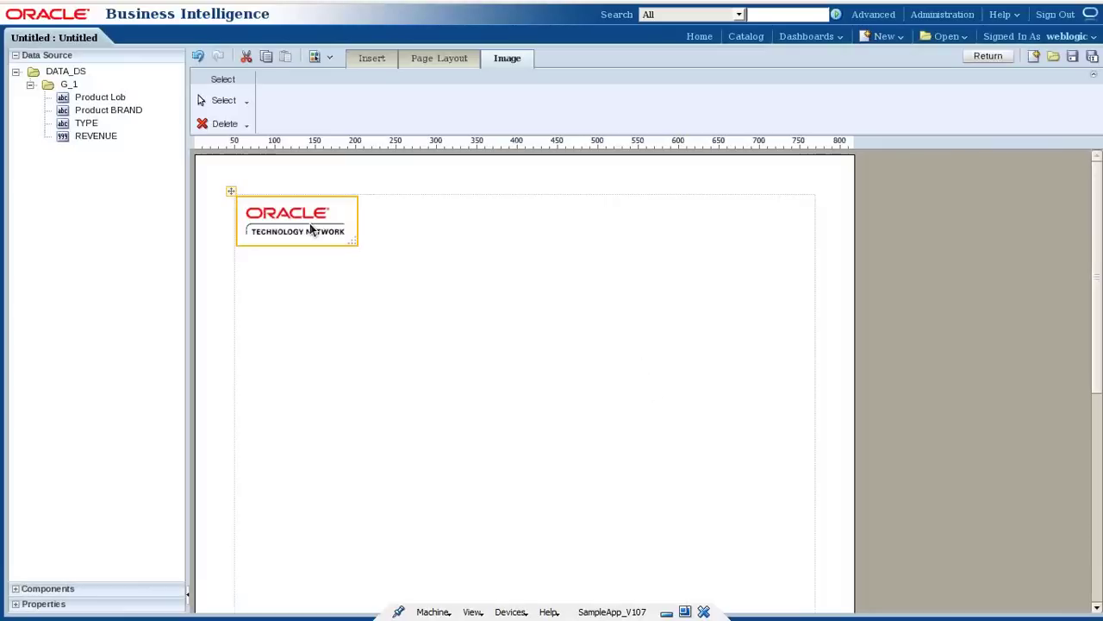
drag(352, 243, 817, 234)
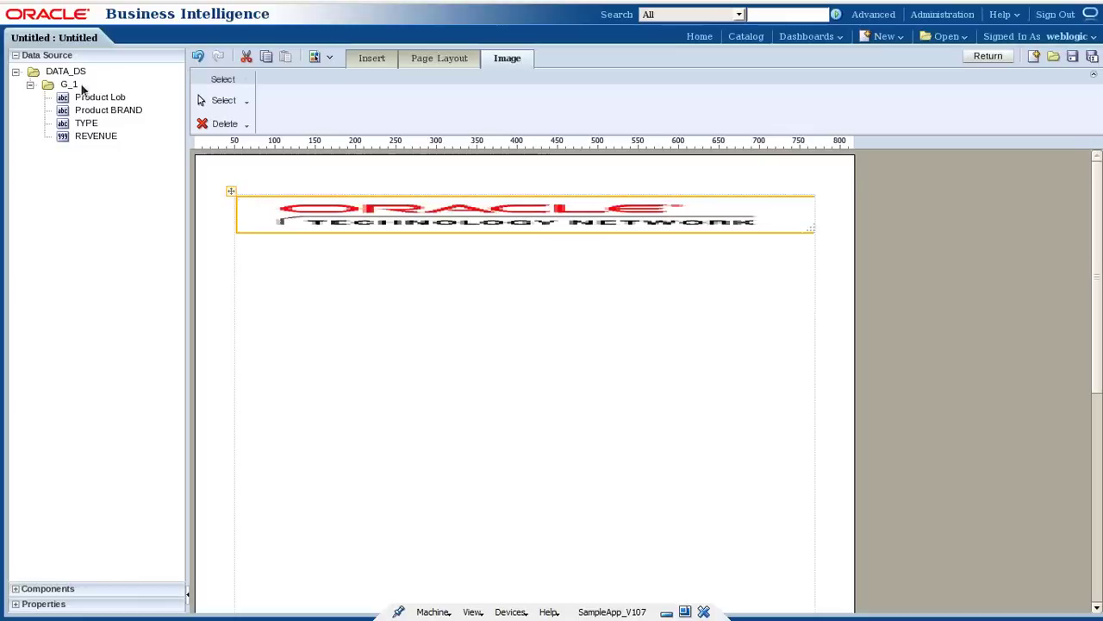
click(448, 64)
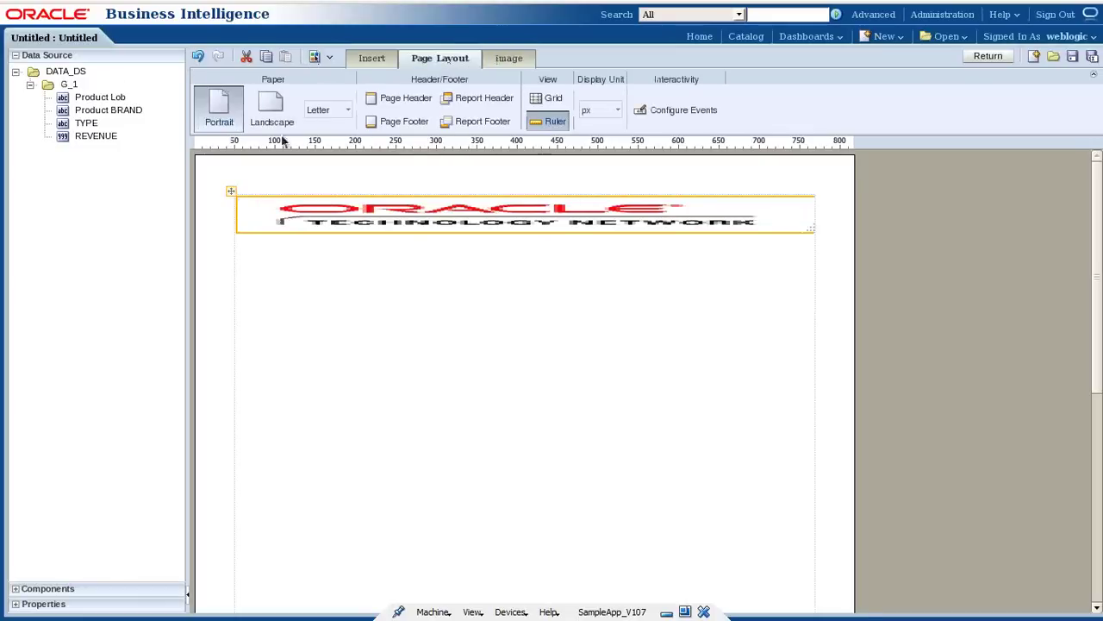
Add a centred text item below the logo reading 'Monthly Transactional Sales Report'.
click(367, 60)
mouse_move(326, 125)
mouse_down()
mouse_move(377, 275)
mouse_move(392, 256)
mouse_up()
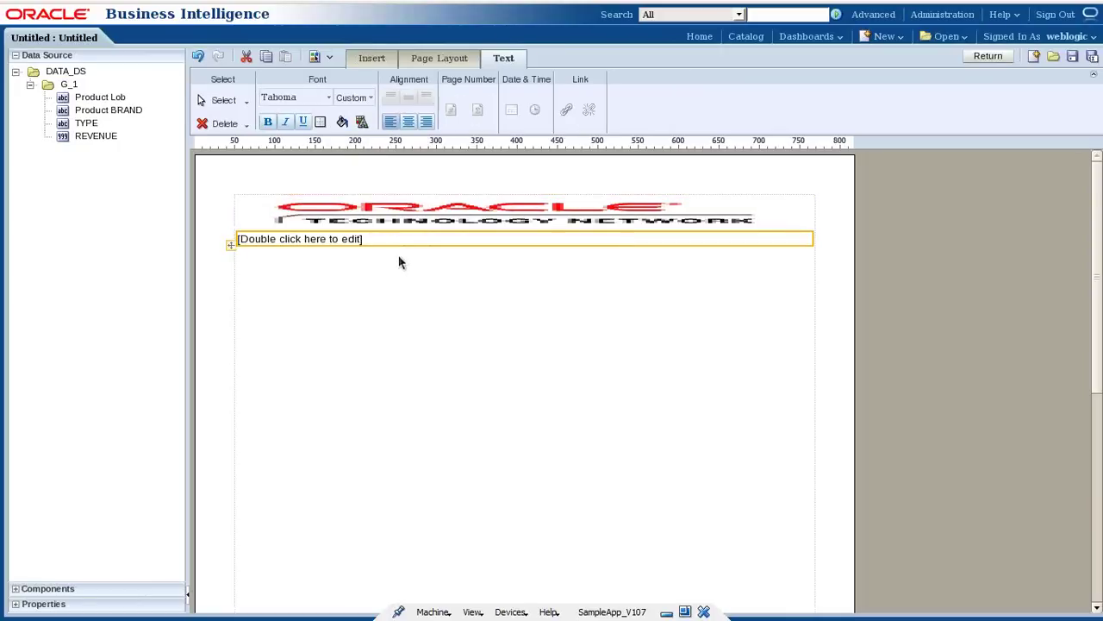
double_click(362, 242)
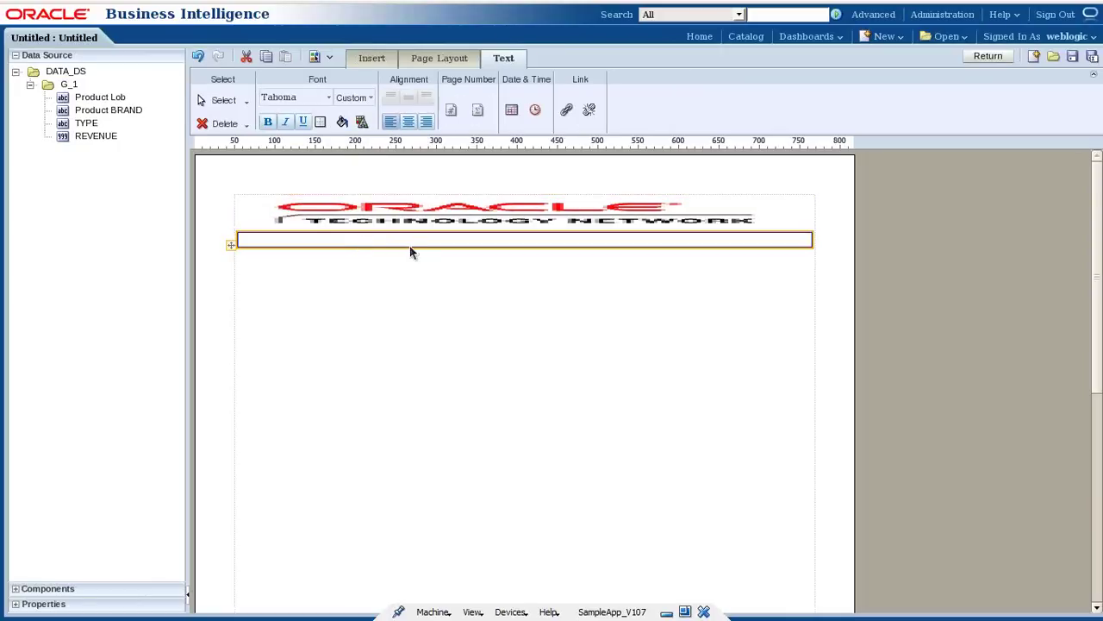
text(Monthly)
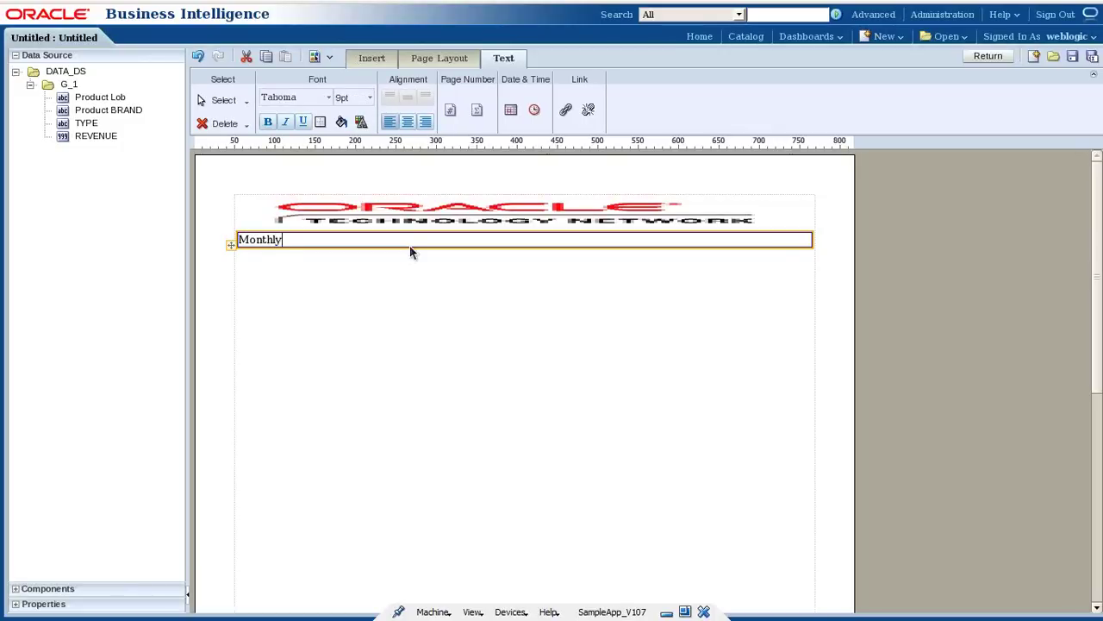
text( Transacti)
key(BackSpace)
key(BackSpace)
text(ctional Sales Report)
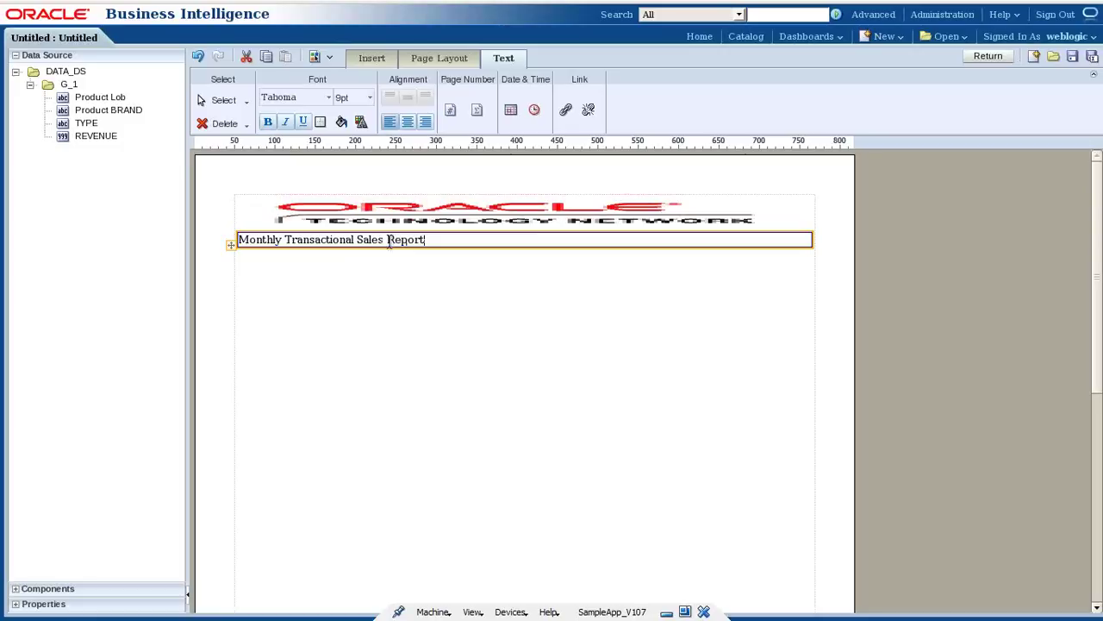
click(408, 122)
click(428, 270)
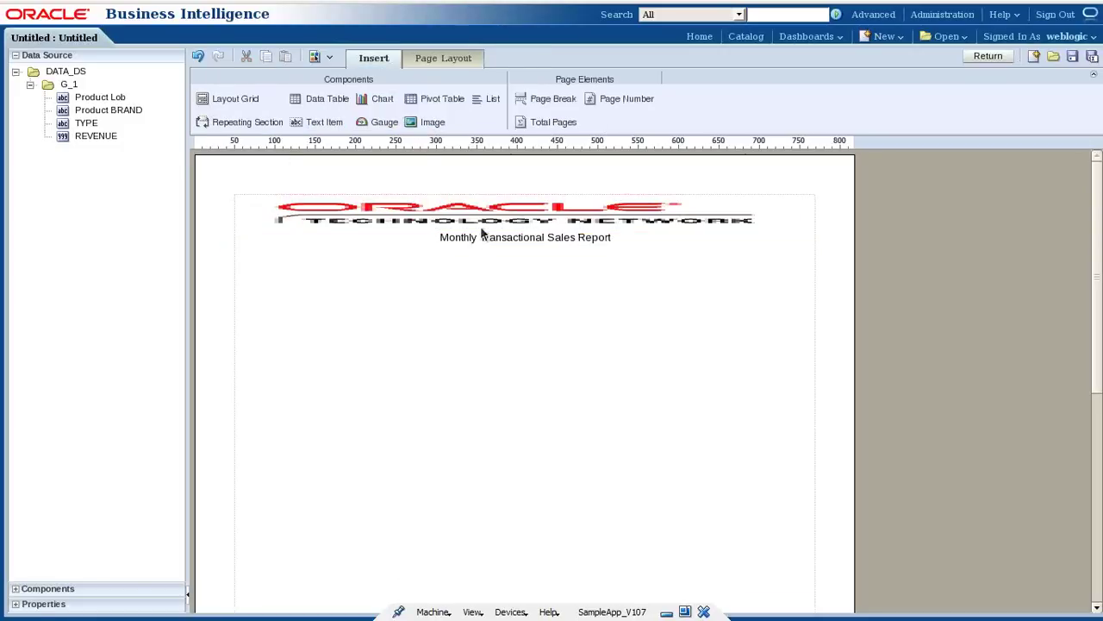
click(482, 240)
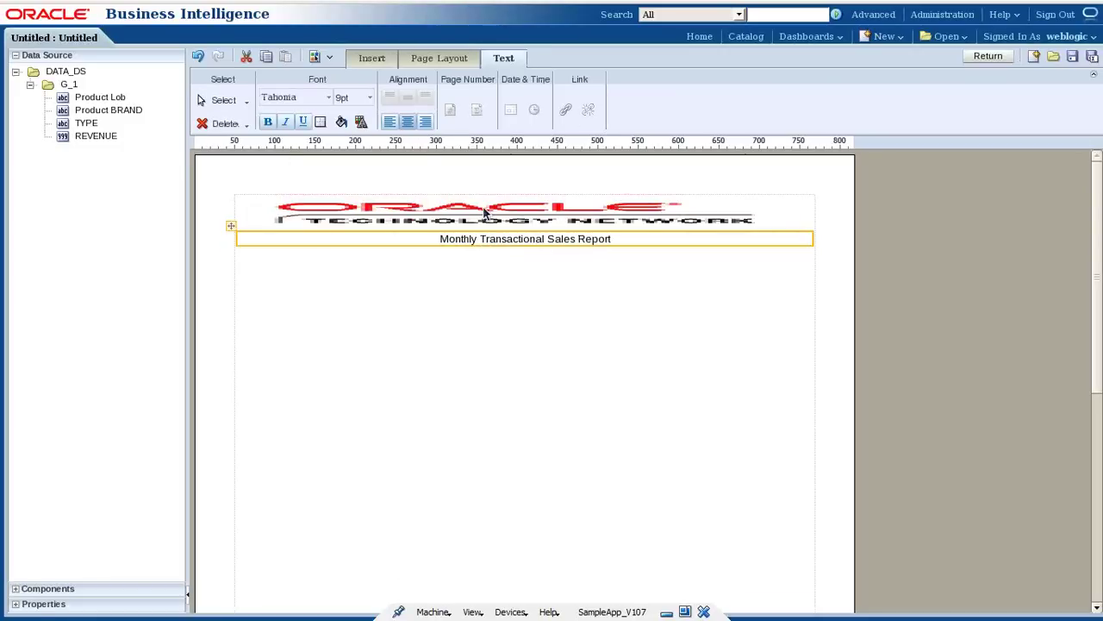
click(388, 57)
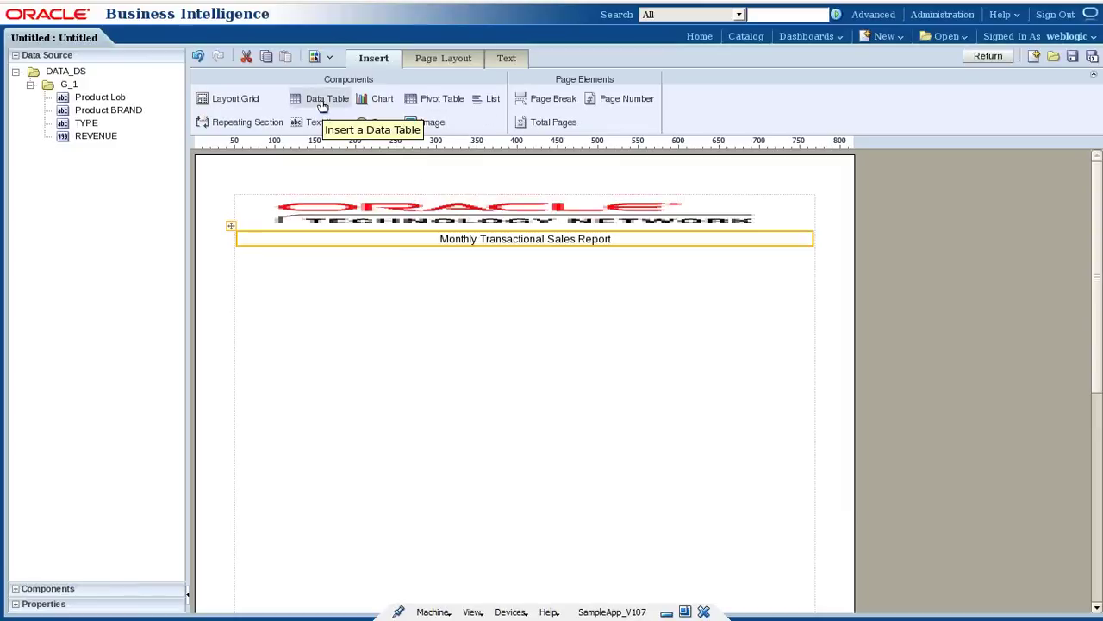
Insert a data table with Product Lob, Product BRAND, TYPE and REVENUE columns under the title.
click(322, 102)
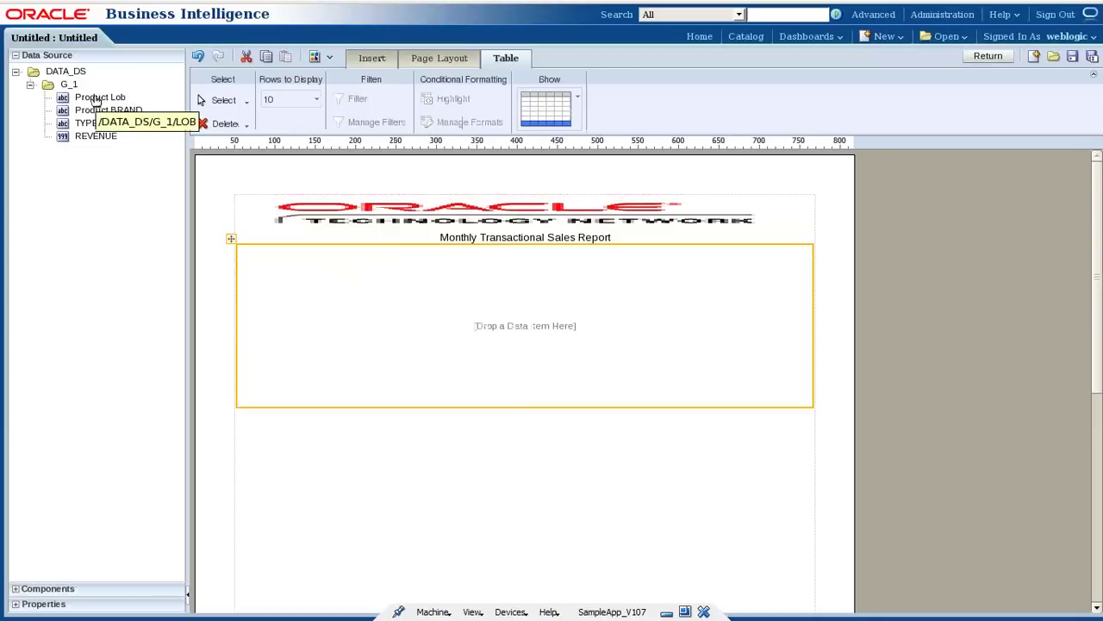
drag(101, 102, 311, 263)
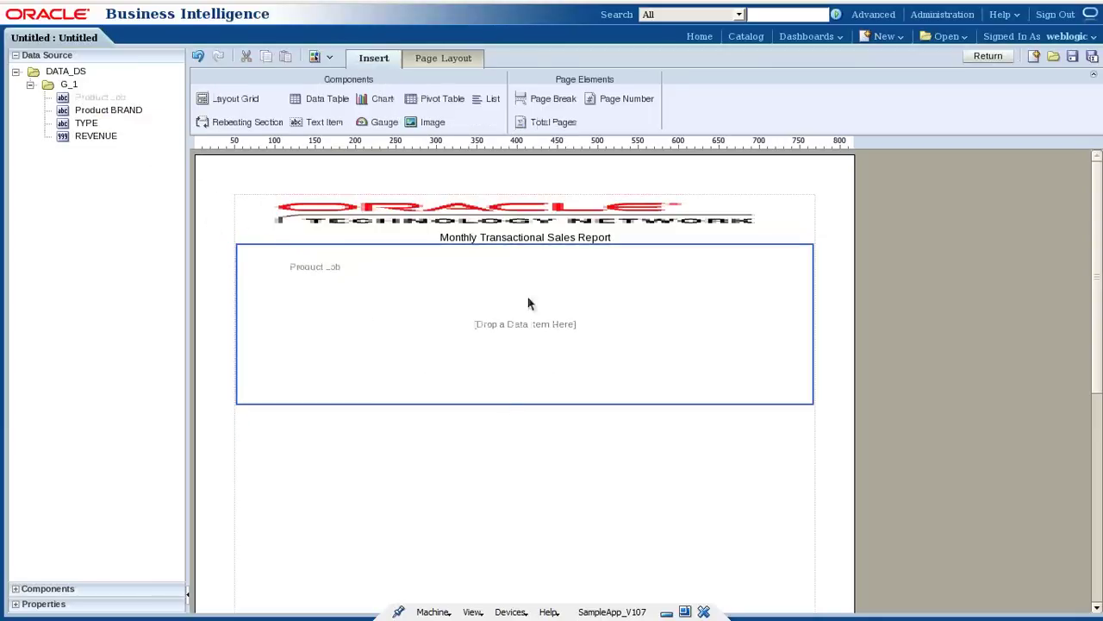
drag(86, 110, 402, 278)
drag(89, 126, 496, 268)
drag(182, 156, 716, 337)
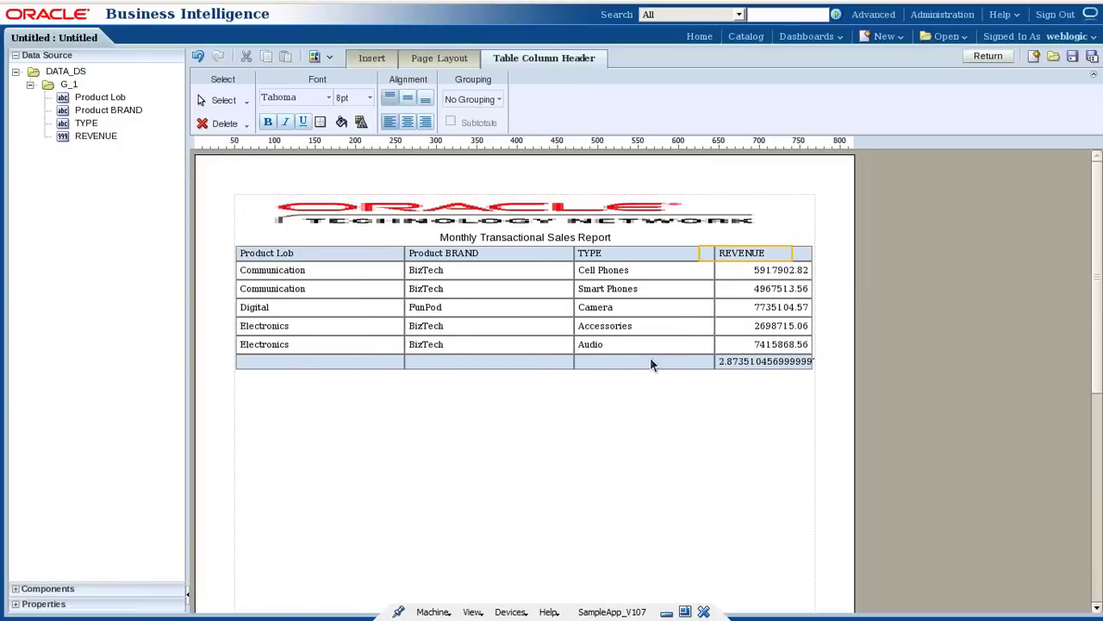
click(622, 364)
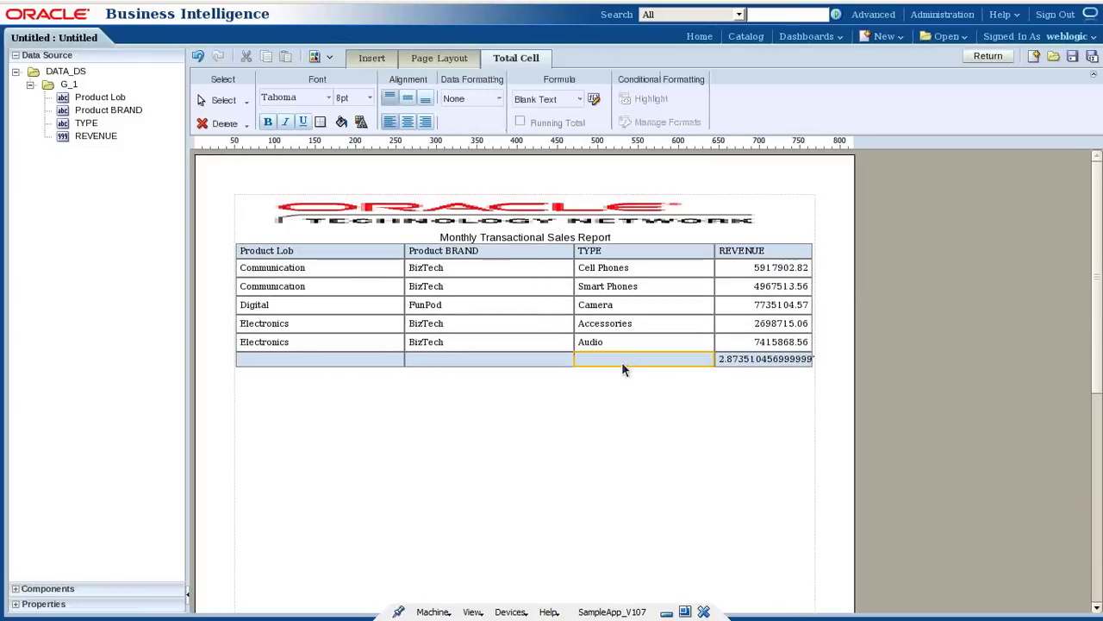
Set the TYPE total cell's formula to Blank Text and label it 'Grand Total'.
click(569, 104)
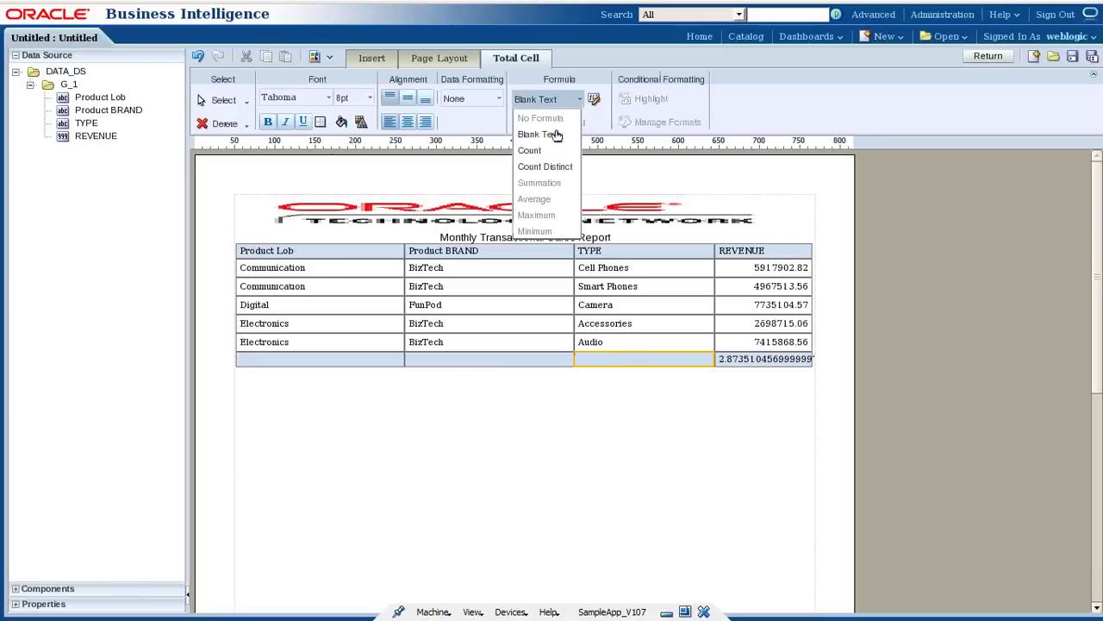
click(556, 136)
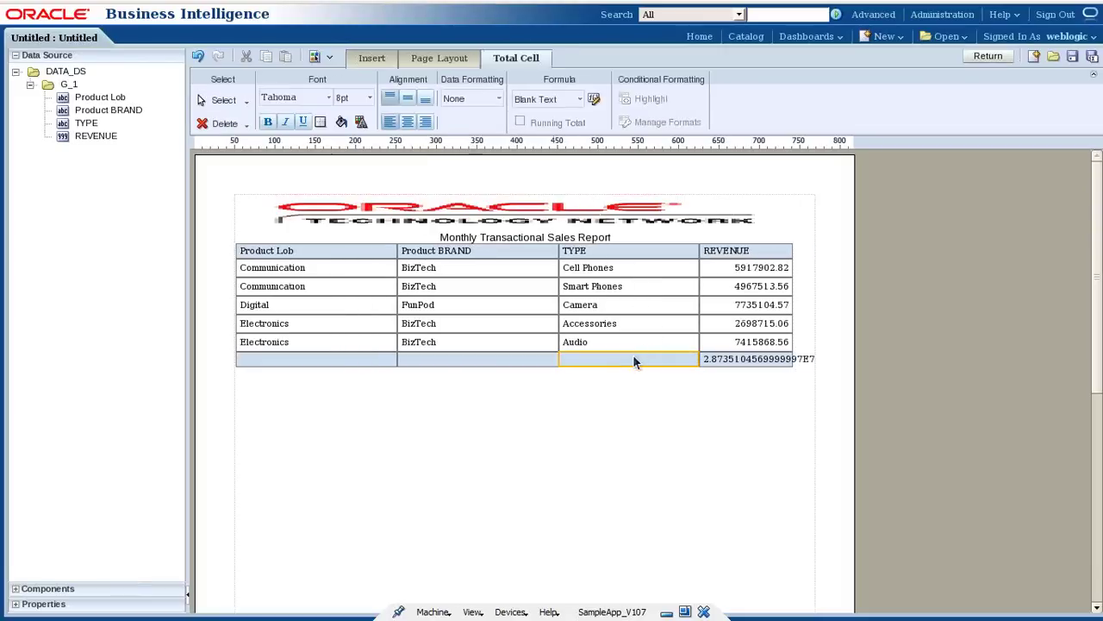
double_click(632, 359)
text(ran)
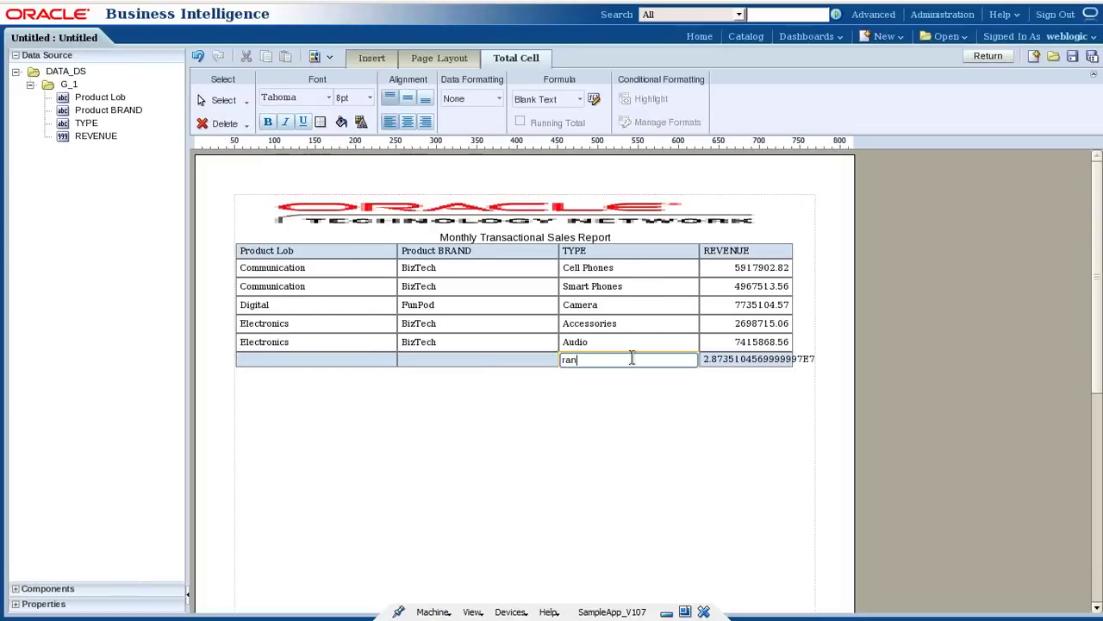
key(BackSpace)
key(BackSpace)
text(Grand To)
click(677, 414)
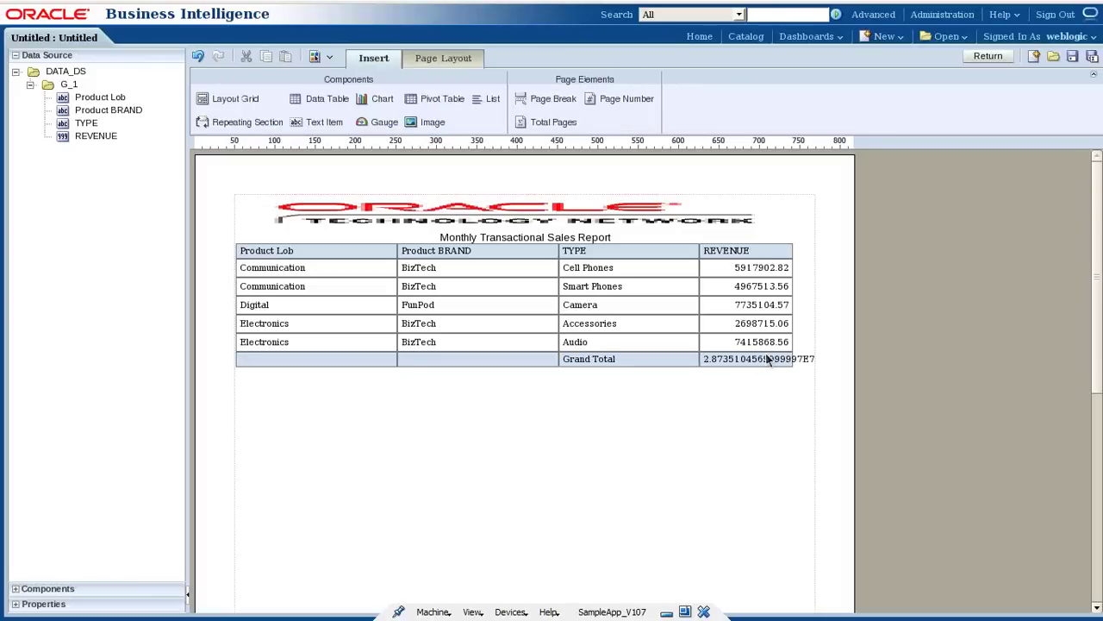
Inspect the REVENUE total cell's Summation function and close it without changes.
click(761, 366)
click(759, 363)
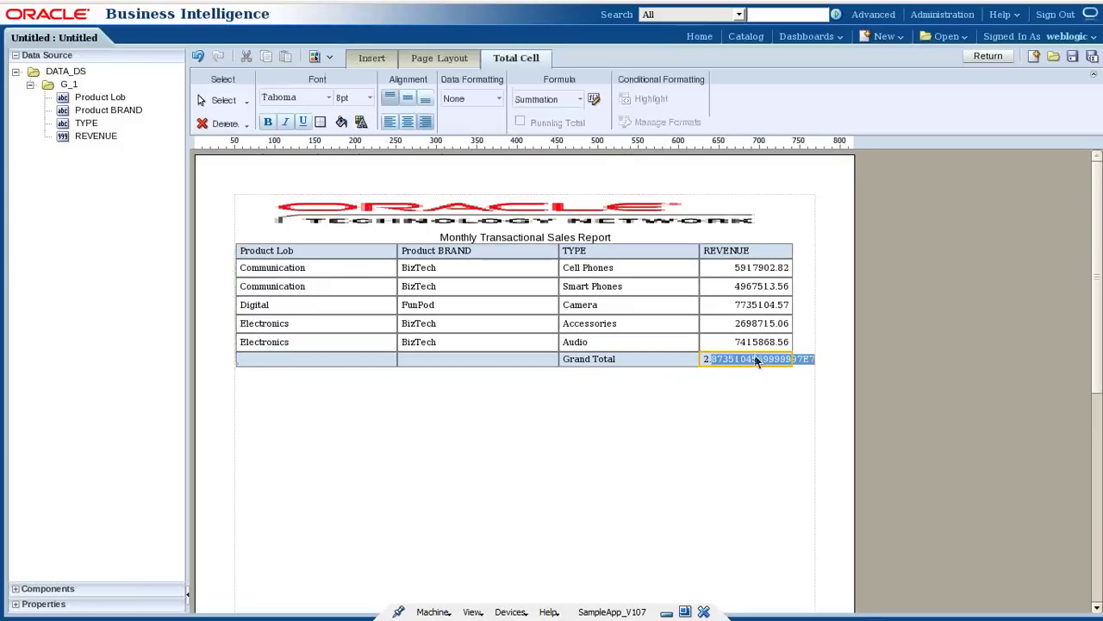
click(581, 99)
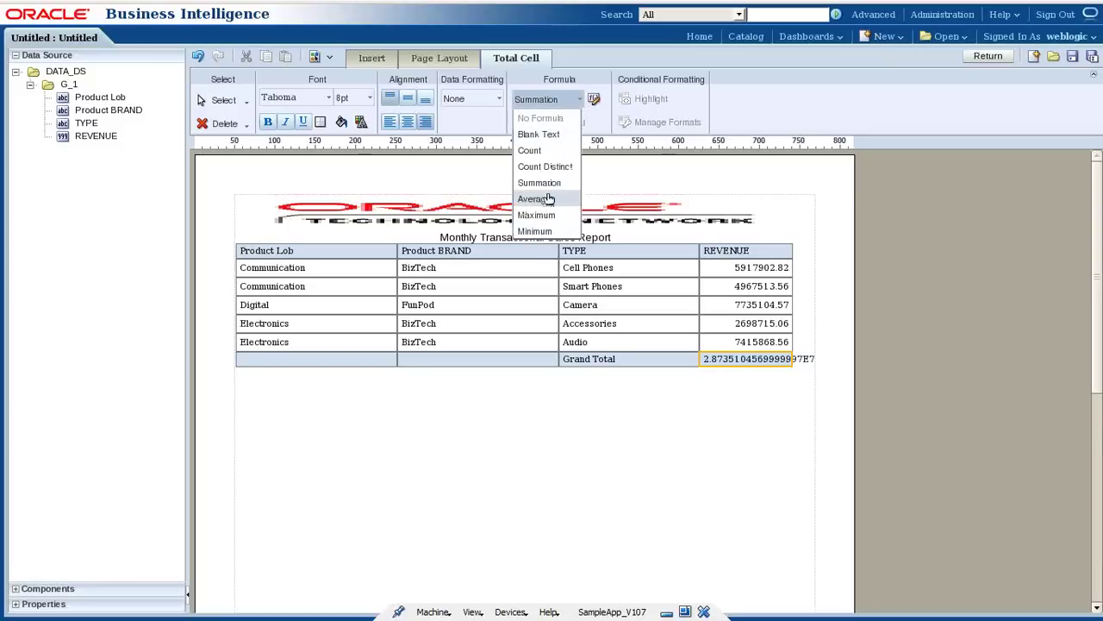
click(595, 100)
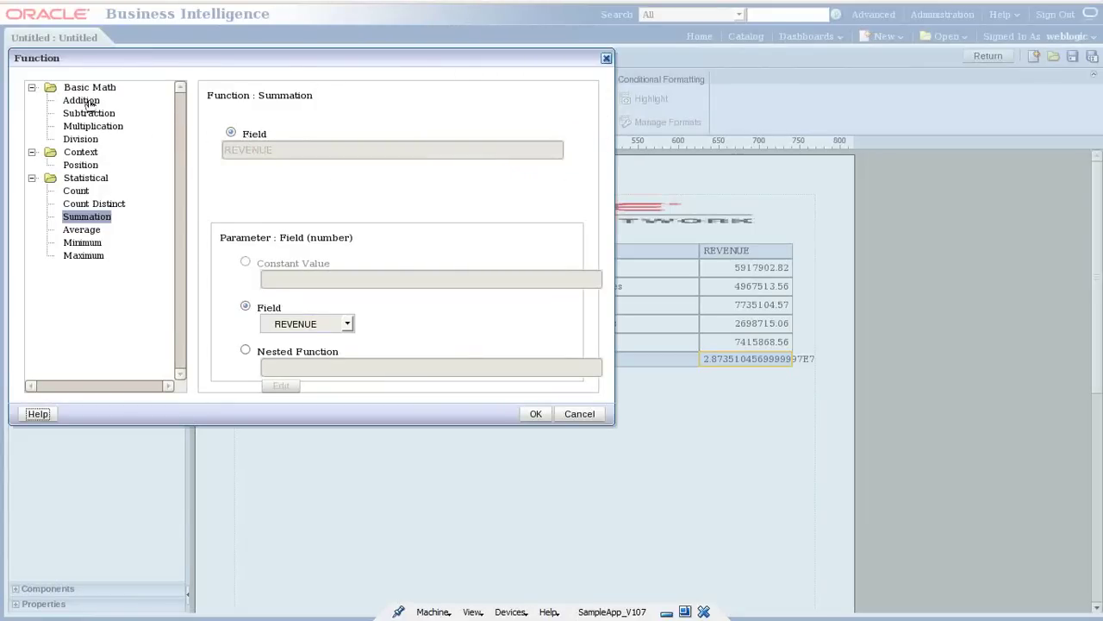
click(581, 414)
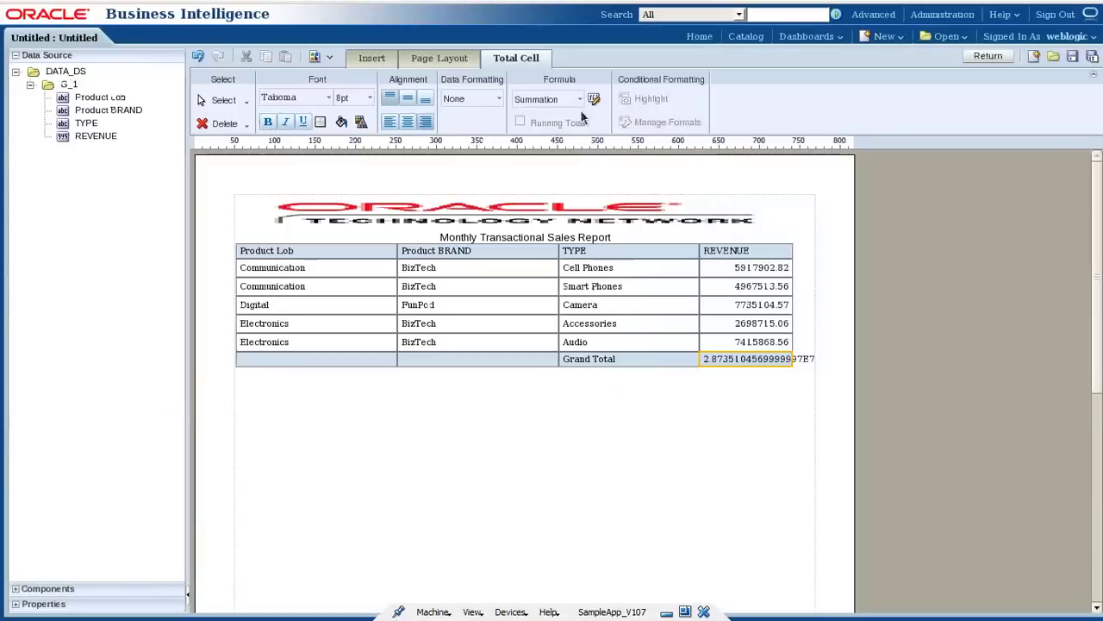
Apply the -$1,234.57 currency format to the REVENUE Grand Total and the REVENUE column.
click(498, 99)
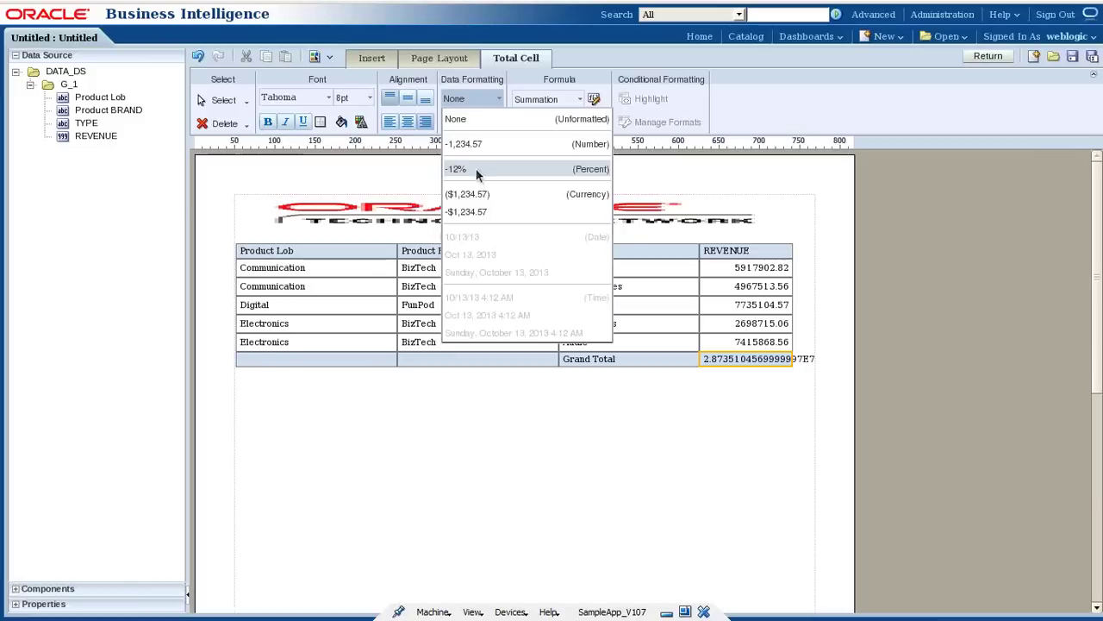
click(486, 212)
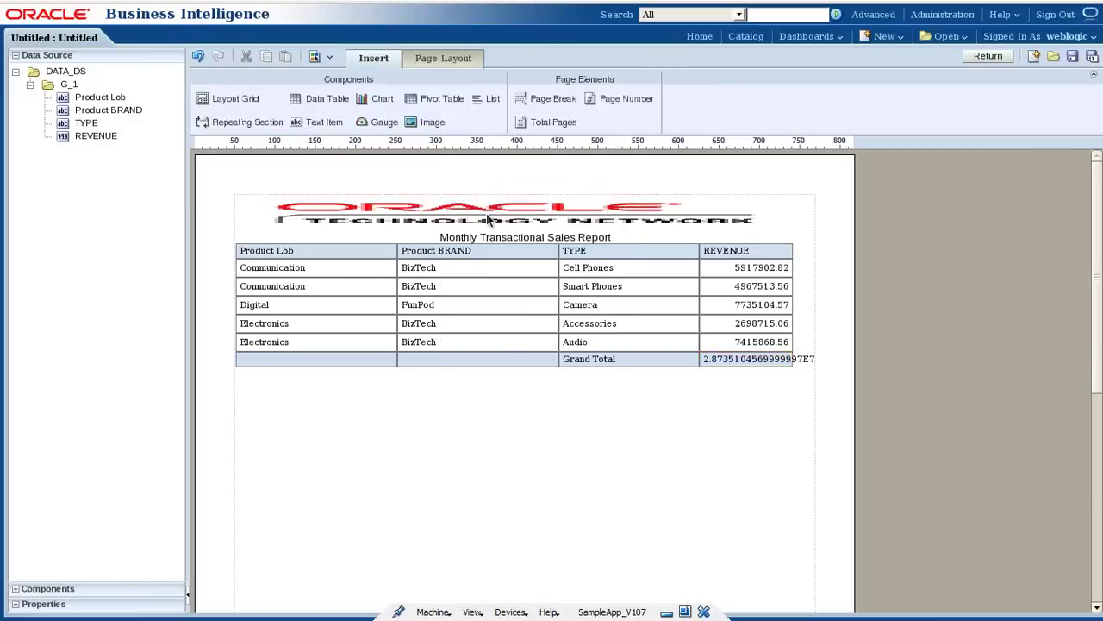
click(765, 274)
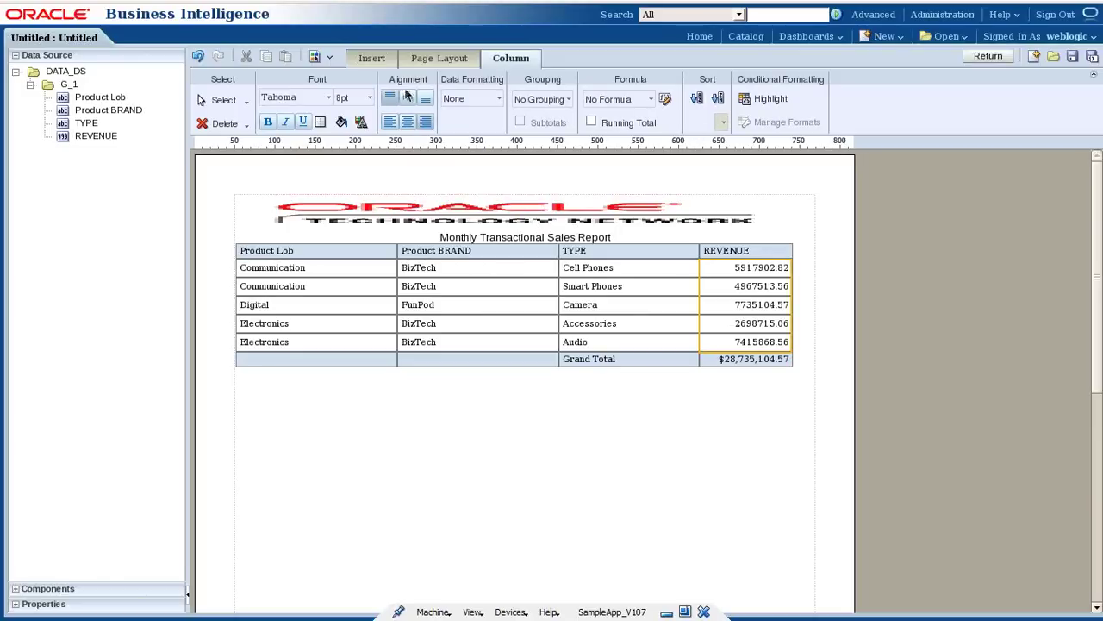
click(498, 99)
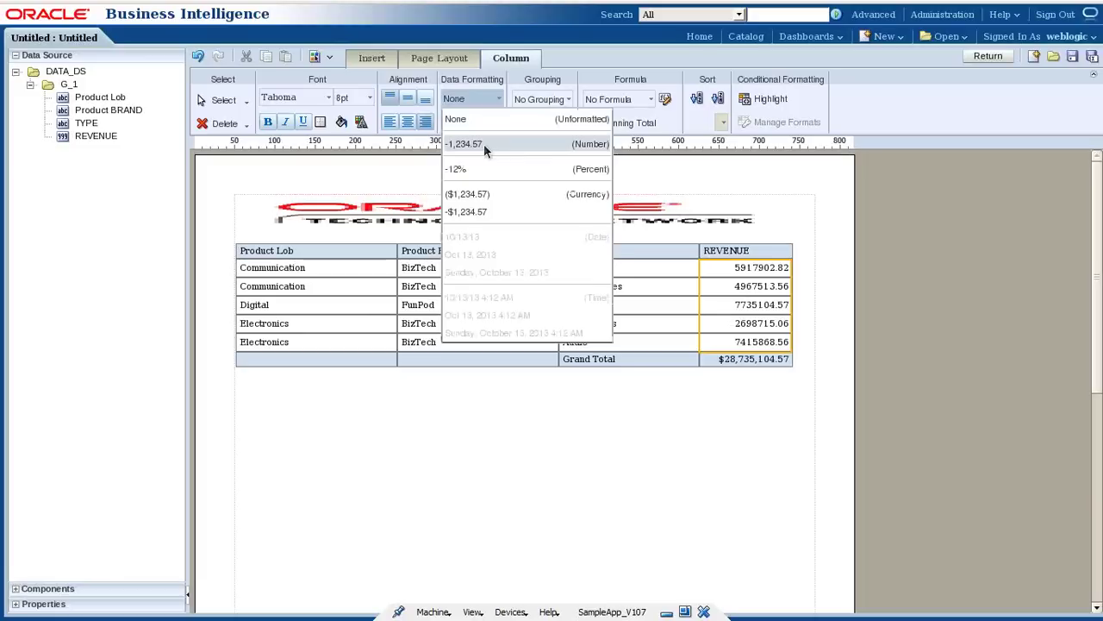
click(484, 144)
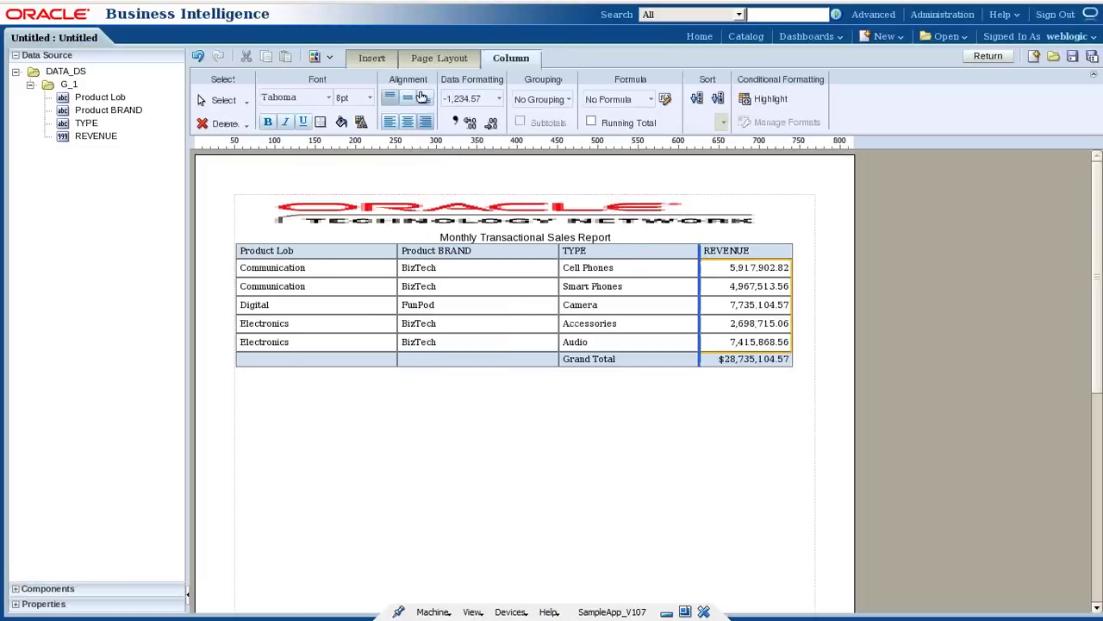
click(487, 101)
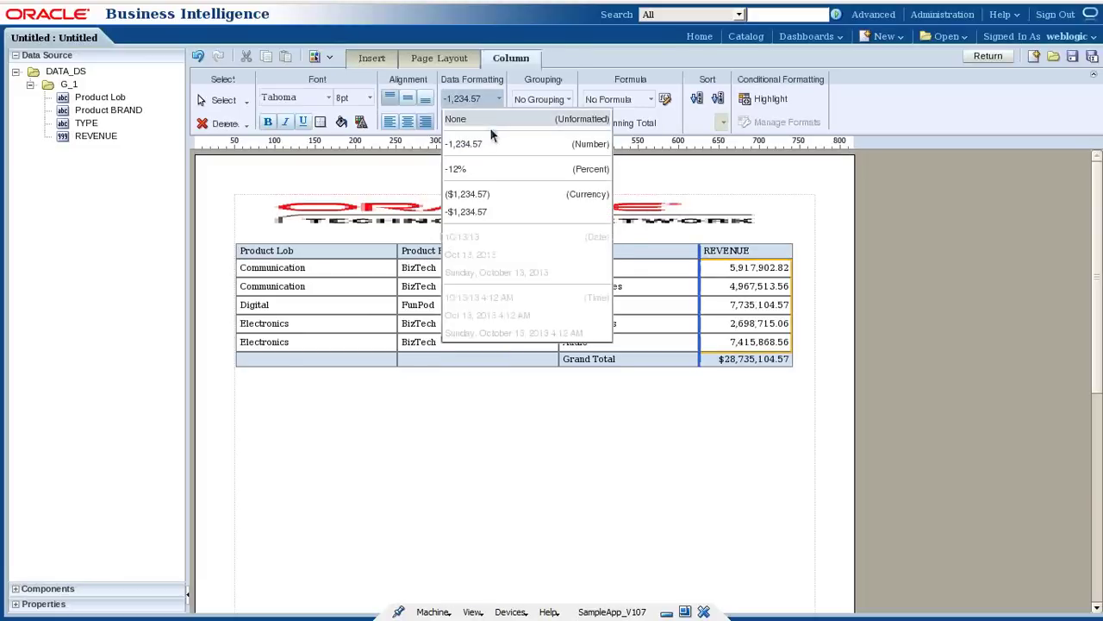
click(489, 212)
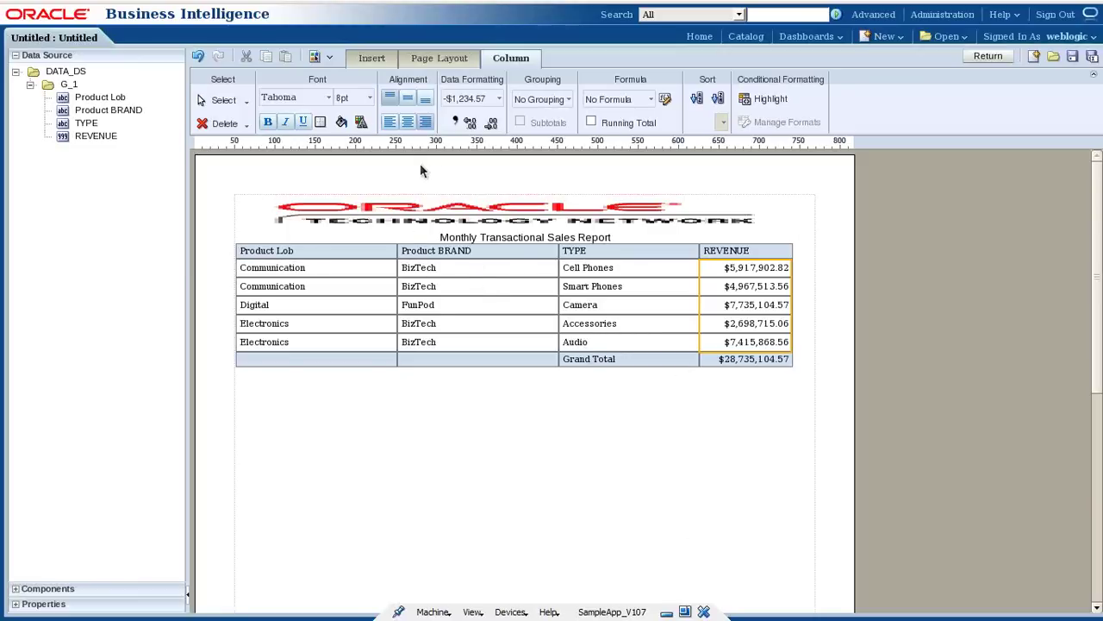
Save the report layout as 'Monthly_Transactional_Sales_Report_Template'.
click(1072, 61)
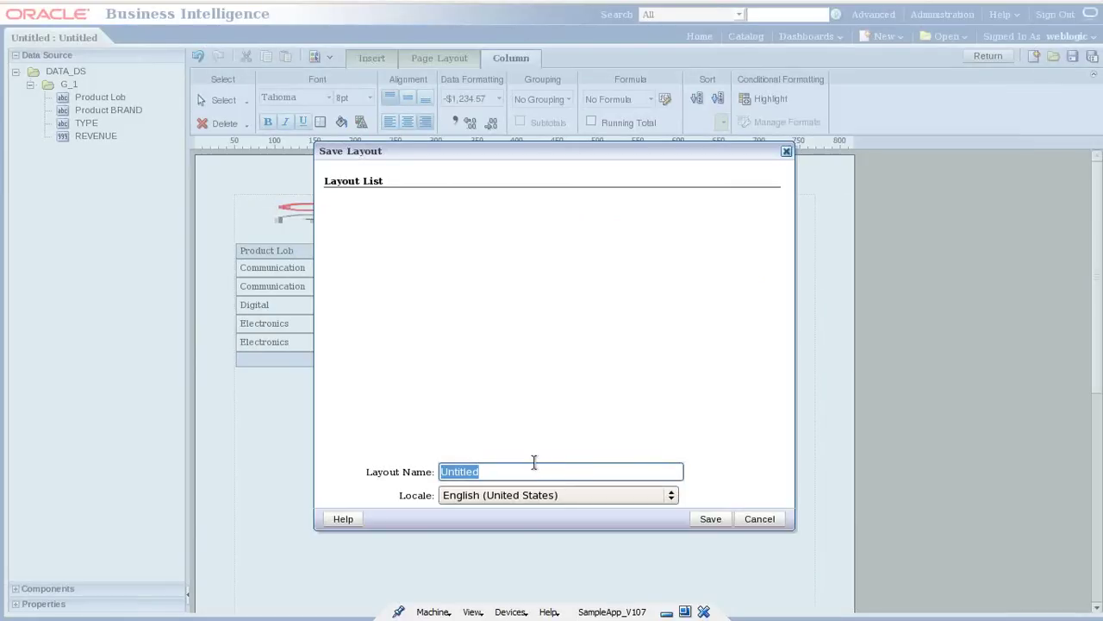
text(Mopnthly)
key(BackSpace)
key(BackSpace)
key(BackSpace)
key(BackSpace)
key(BackSpace)
key(BackSpace)
text(nthly_)
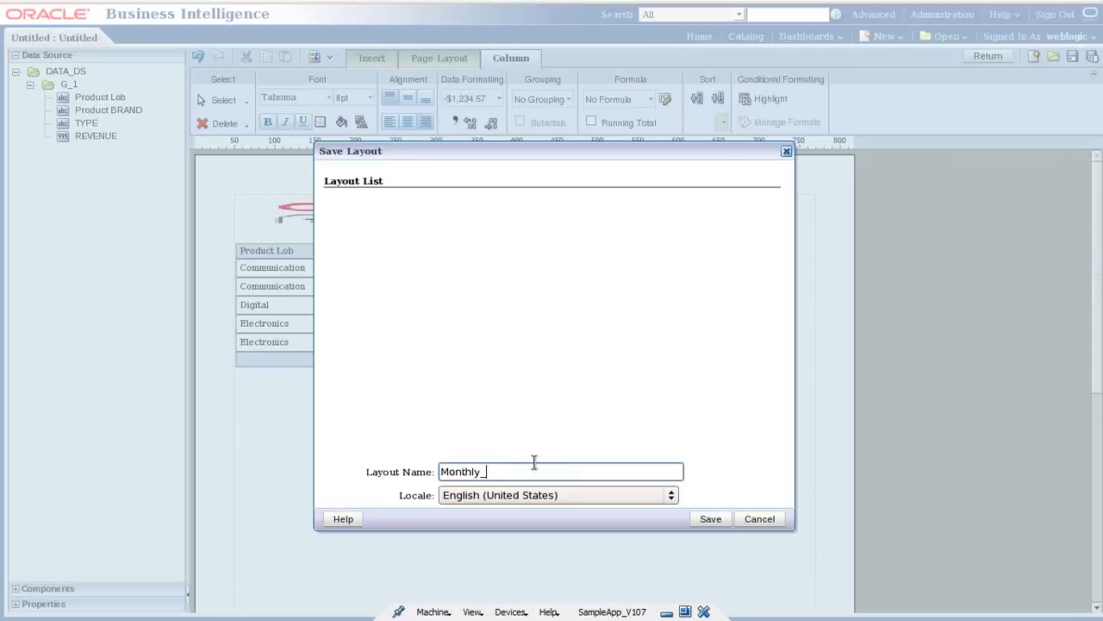
text(Transactional_Sales_Report_Template)
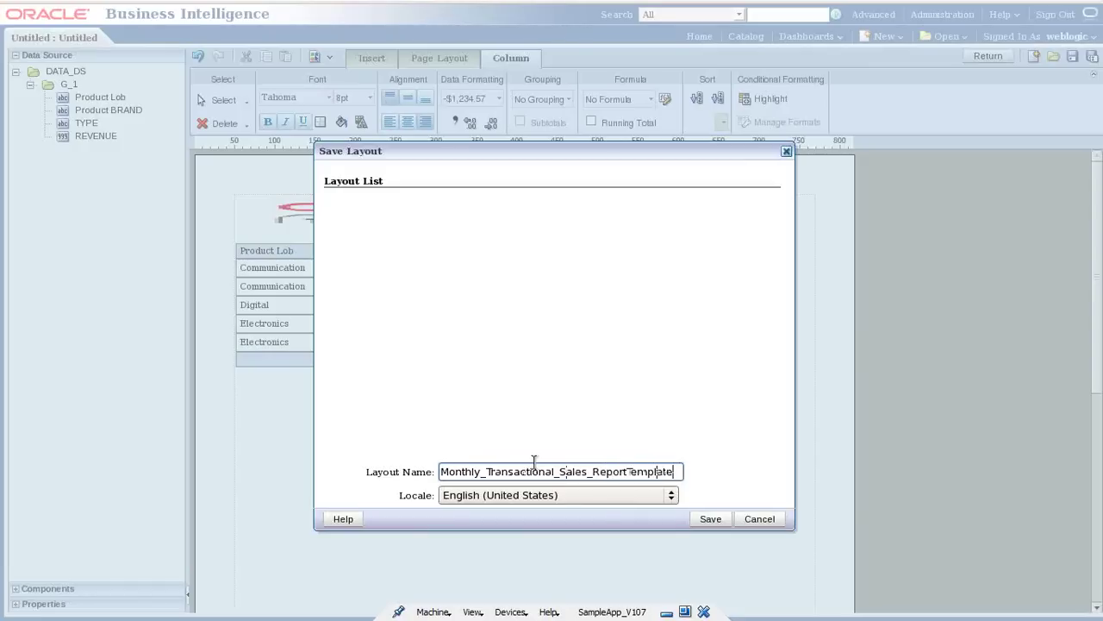
click(712, 519)
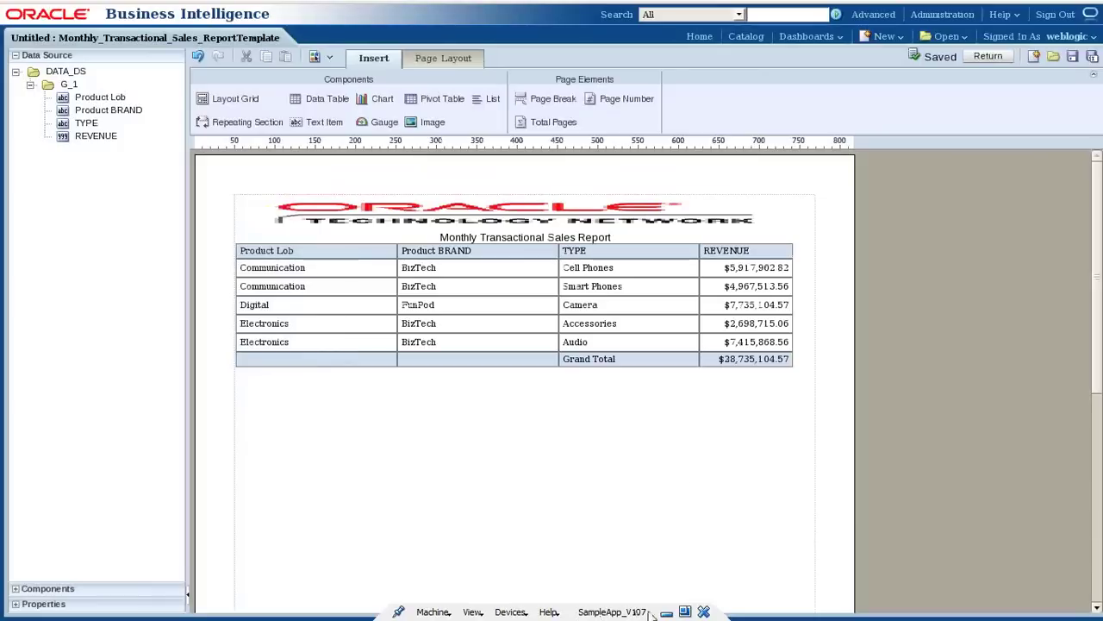
click(668, 612)
In the notes, change step iii to read 'Create Report Layout/Template'.
click(569, 606)
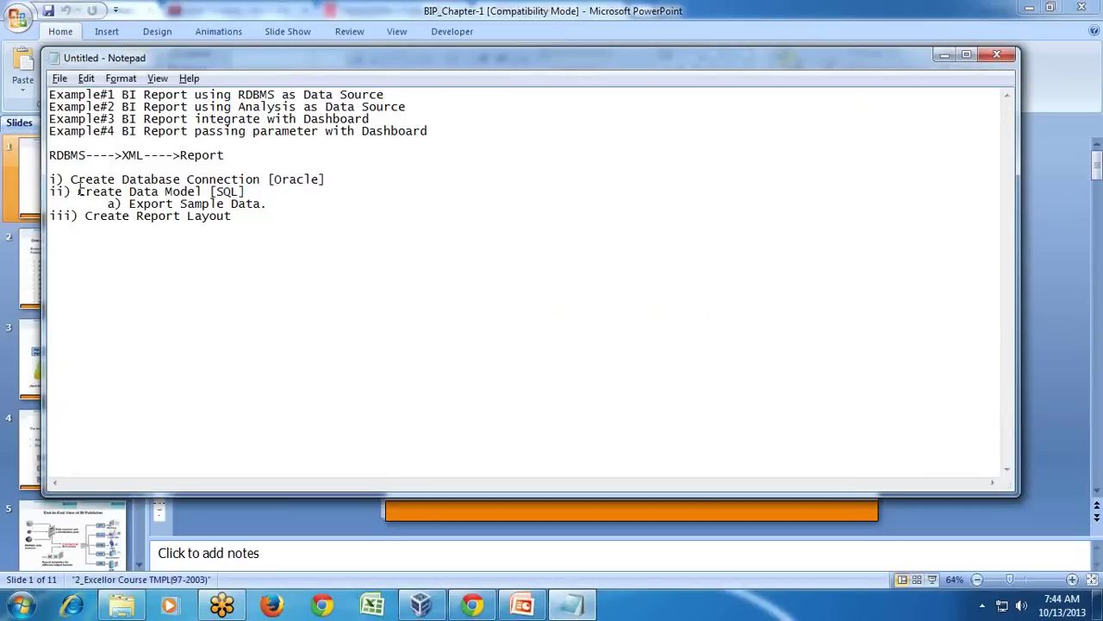
drag(76, 179, 310, 178)
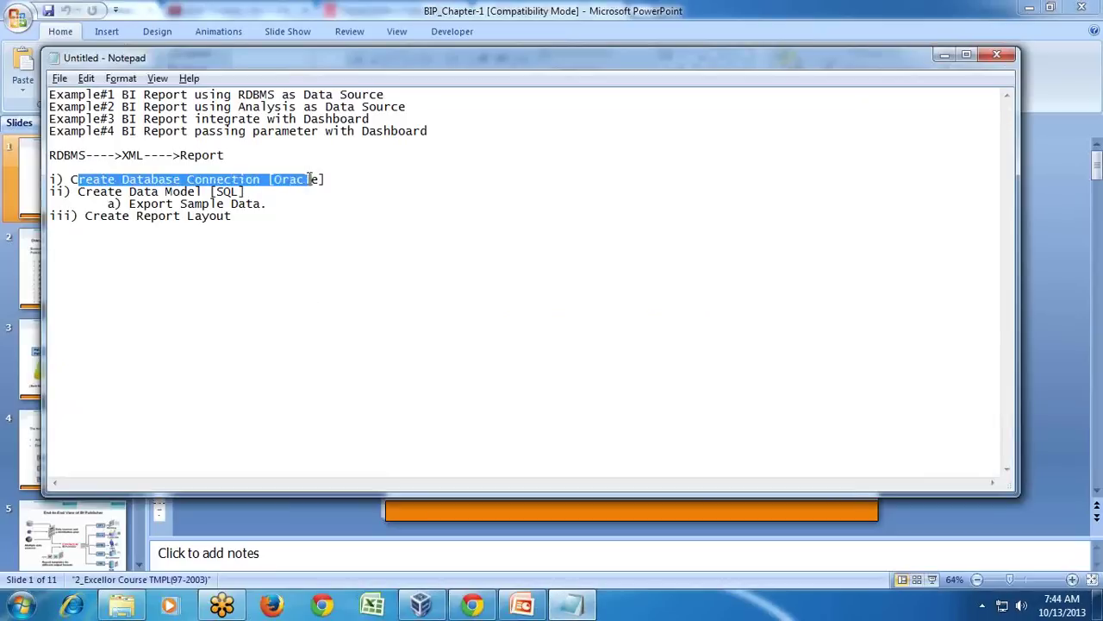
drag(77, 191, 267, 196)
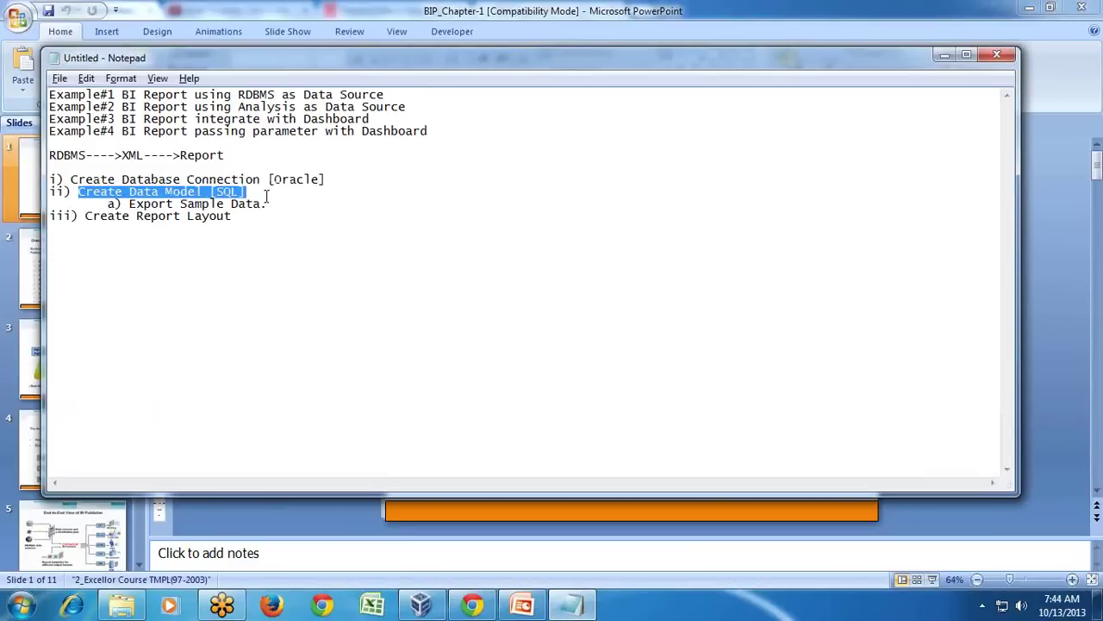
click(251, 224)
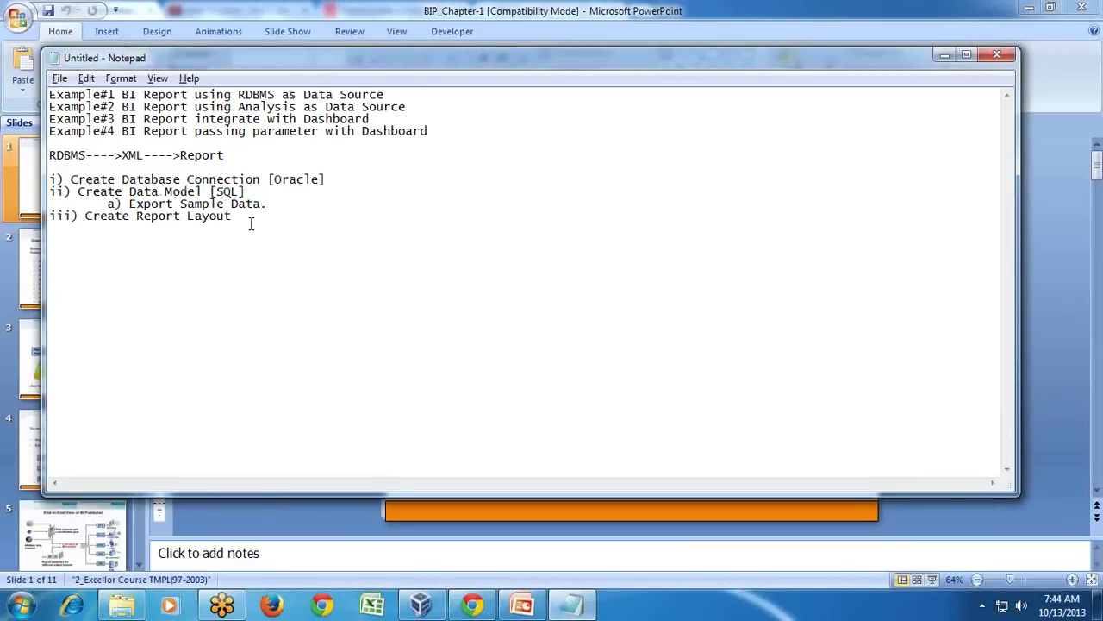
double_click(246, 216)
click(246, 215)
text(/Templac)
key(BackSpace)
text(te)
Add a new line 'iv) Create Report [Data Source+Layout]' to the notes.
key(Return)
text(iv)R)
key(BackSpace)
text(Create Report [Data )
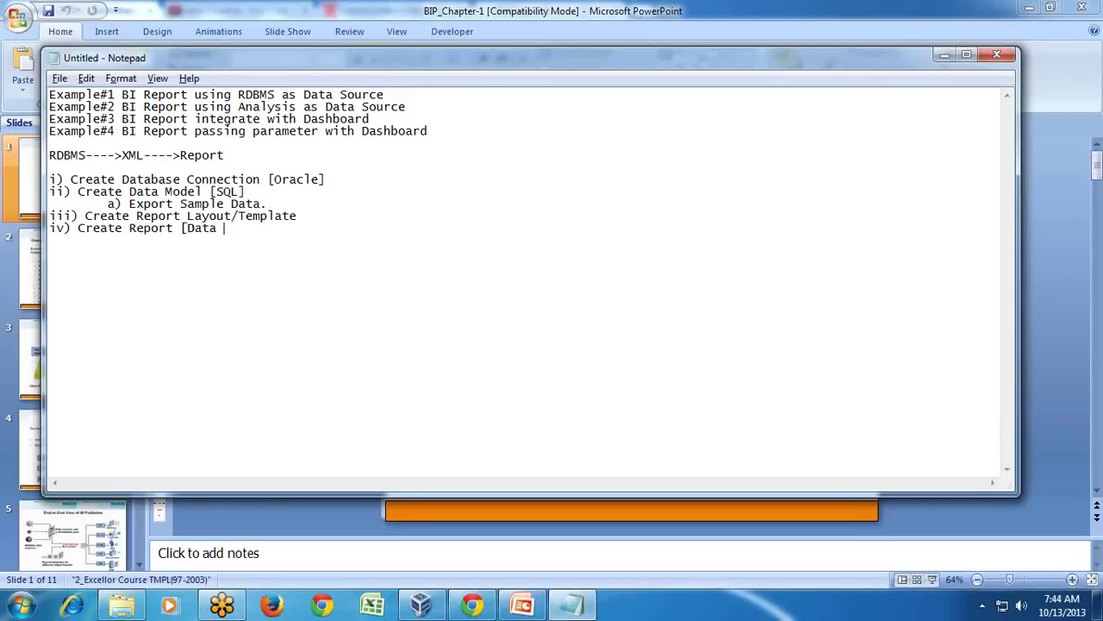
text(Source+Layout])
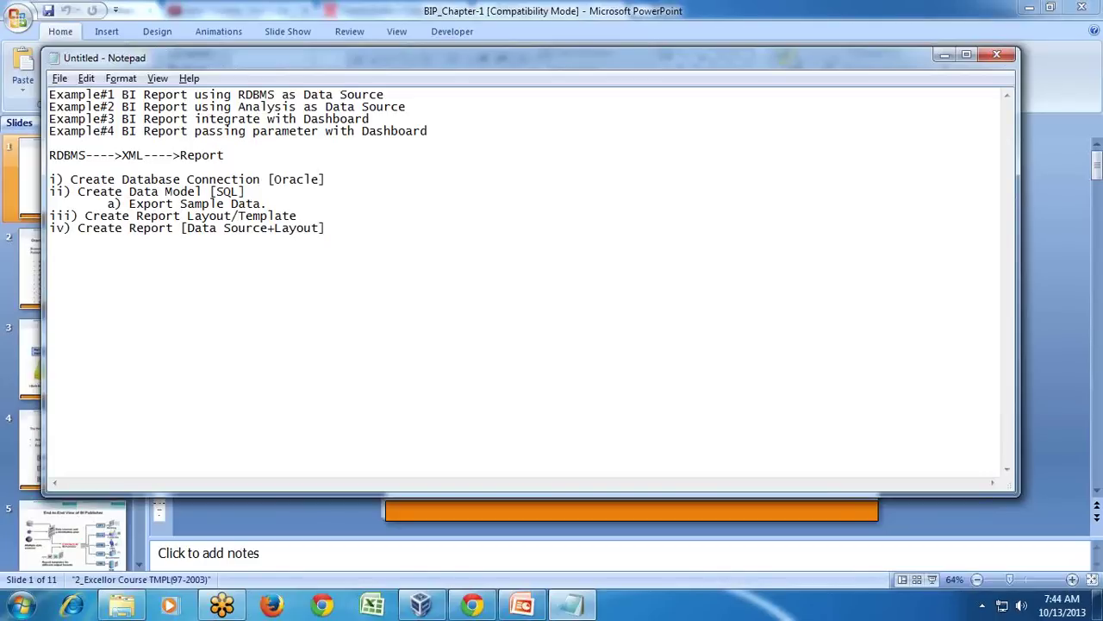
click(417, 607)
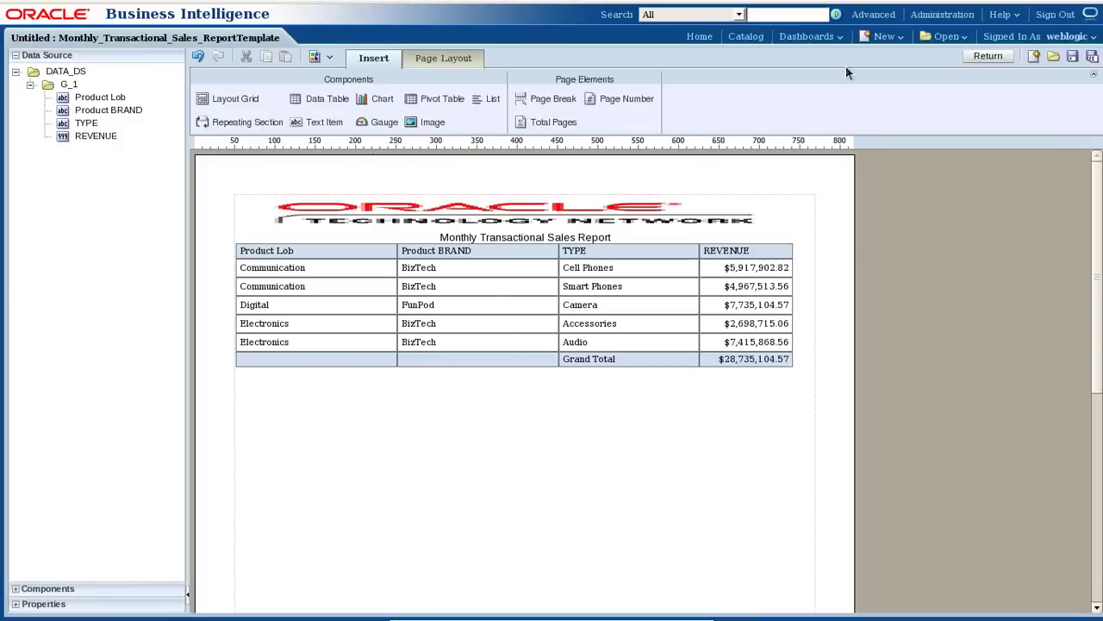
Save the layout again and return to the report editor.
click(1073, 56)
click(989, 56)
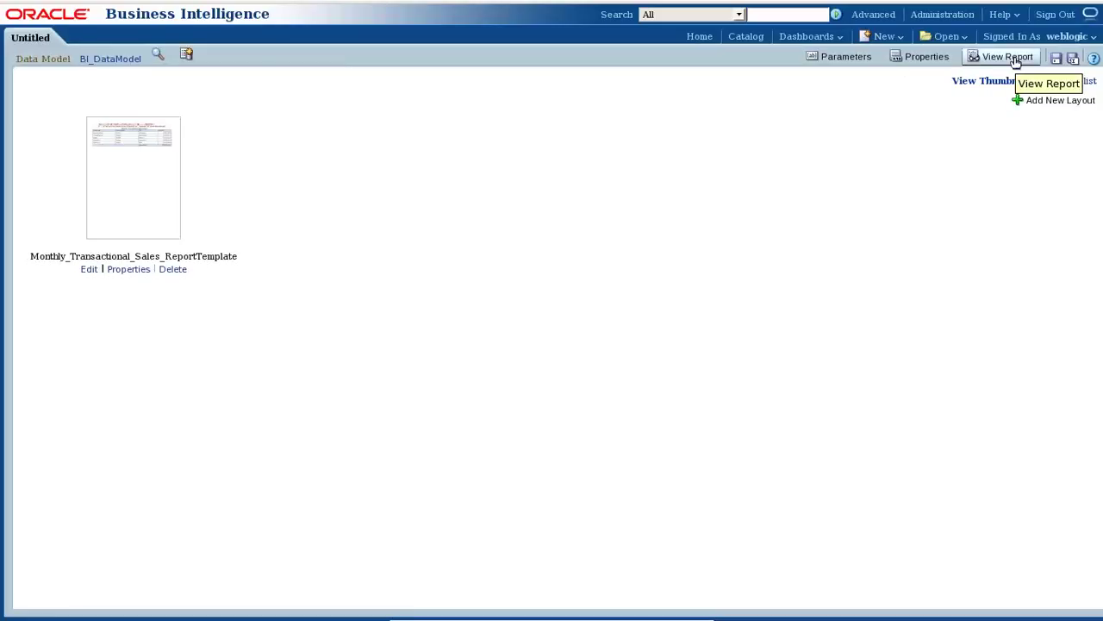
Save the report as BI_Publisher_Report1 after View Report asks for a save first.
click(1015, 62)
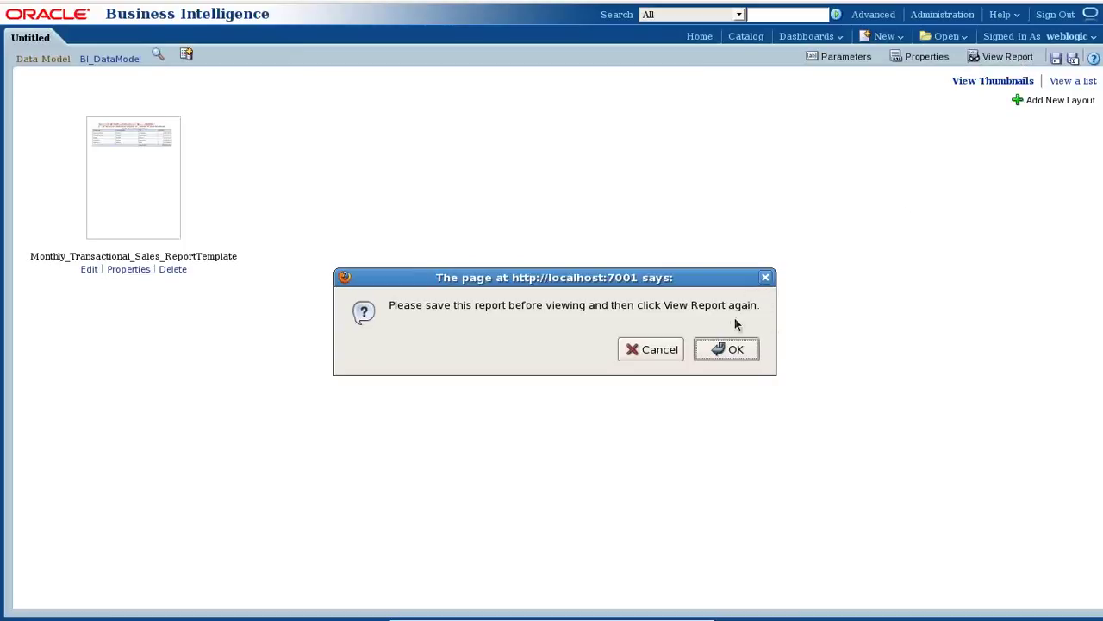
click(716, 349)
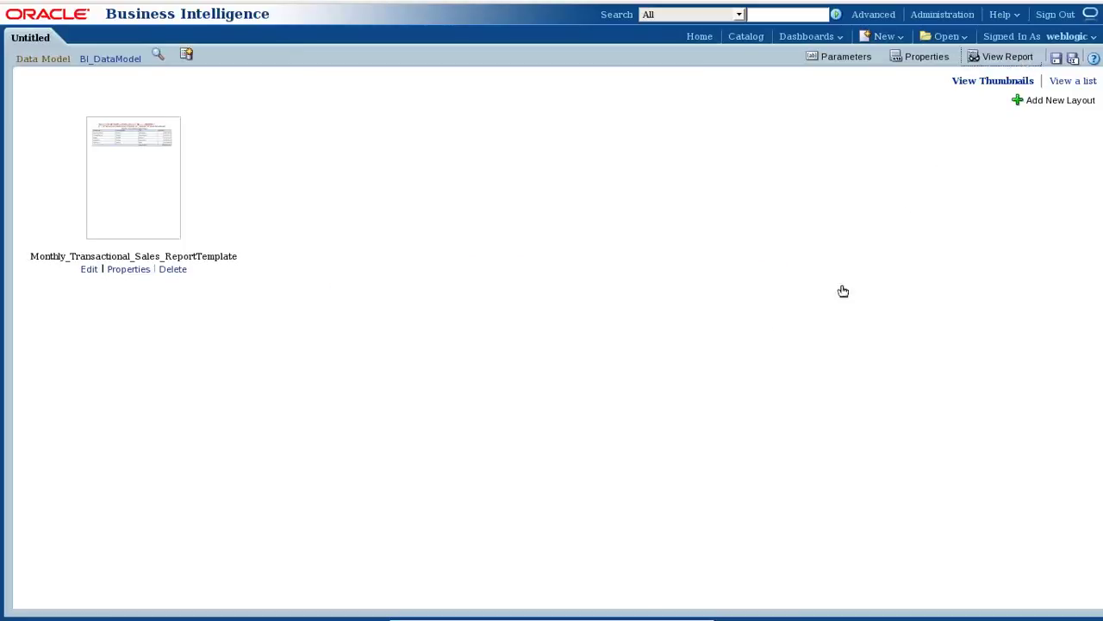
click(1056, 57)
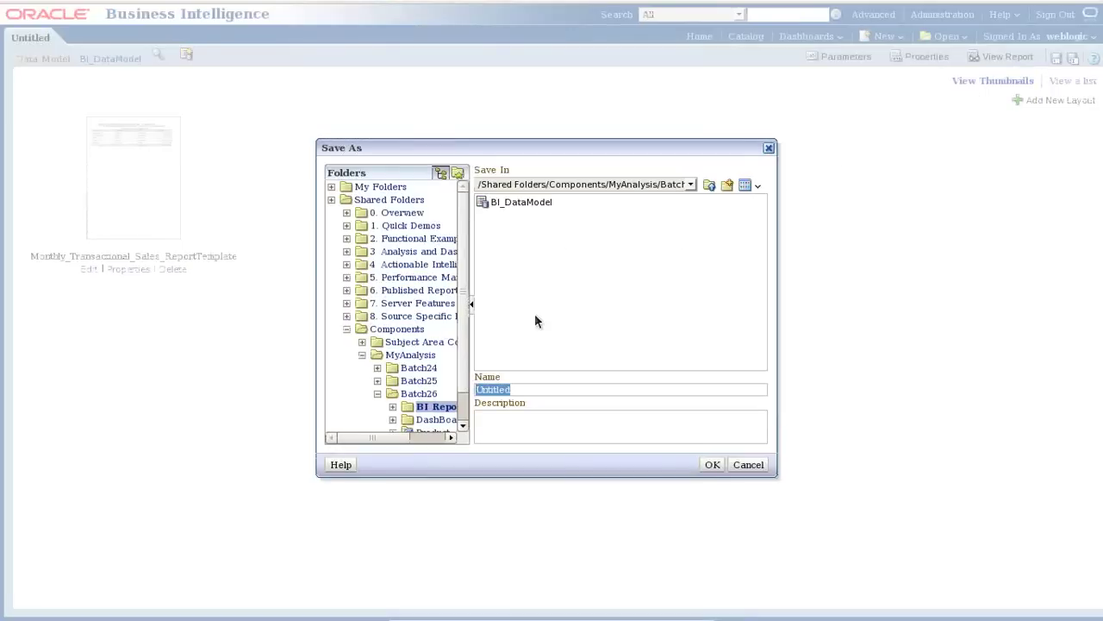
text(BI)
text(_Pur)
key(BackSpace)
text(bs)
key(BackSpace)
text(lisher_Report)
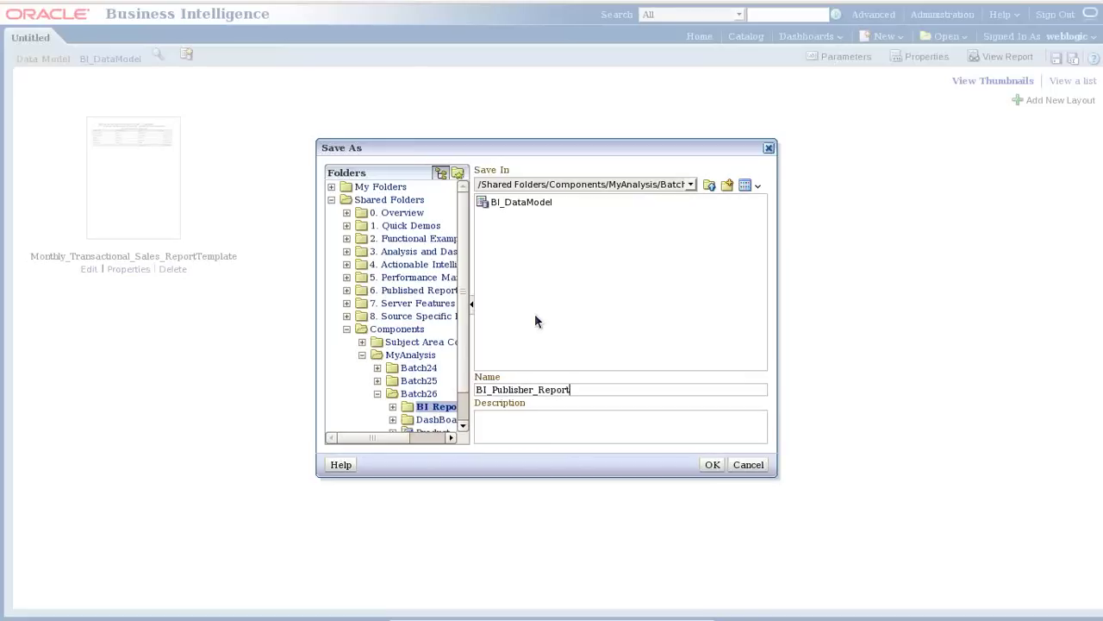
key(F1)
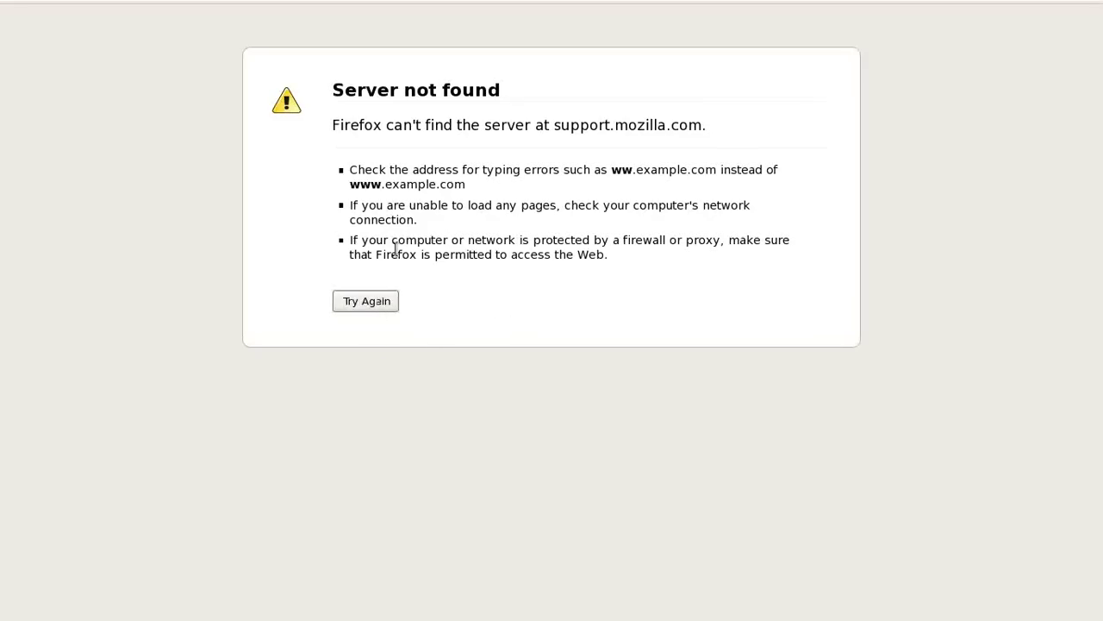
mouse_move(393, 8)
click(588, 38)
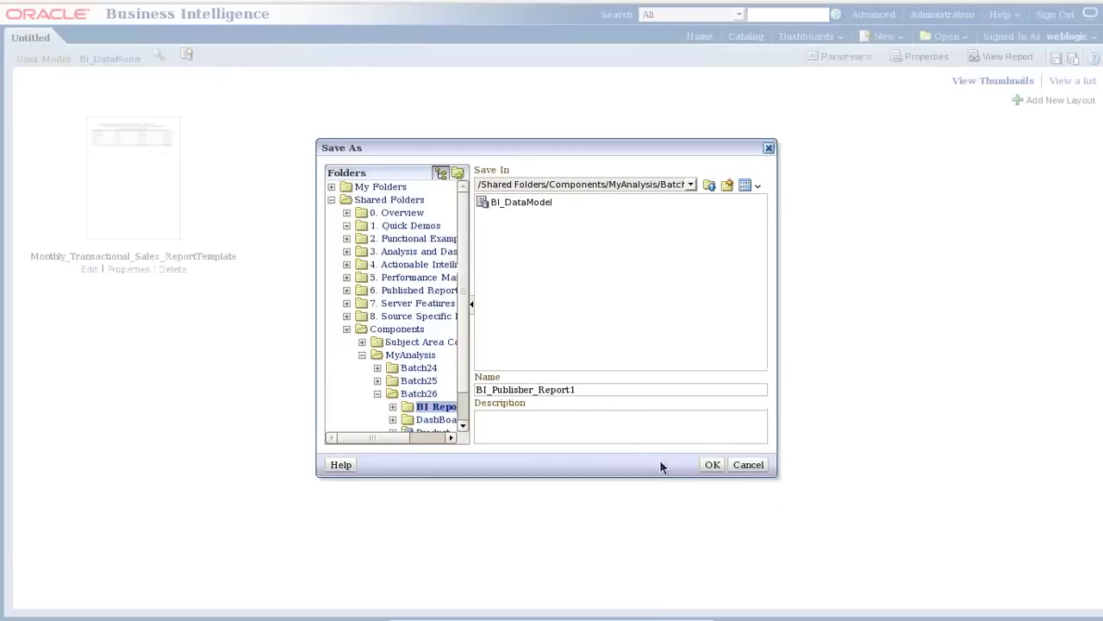
click(712, 463)
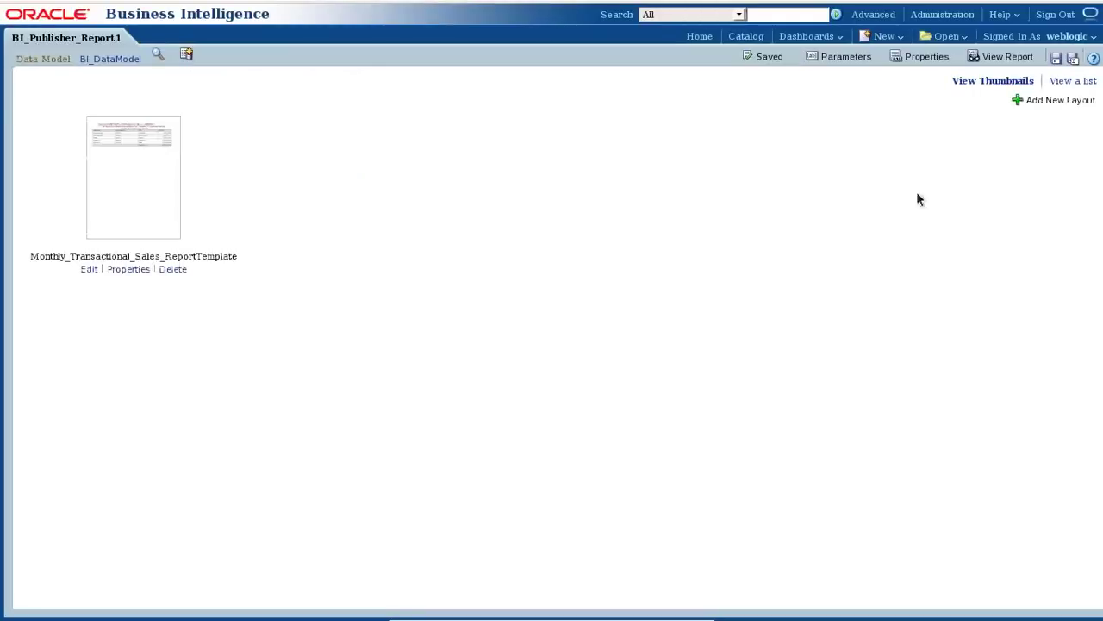
Save and view BI_Publisher_Report1, showing revenue rows totalling $50,000,000.00.
click(1057, 58)
click(1005, 57)
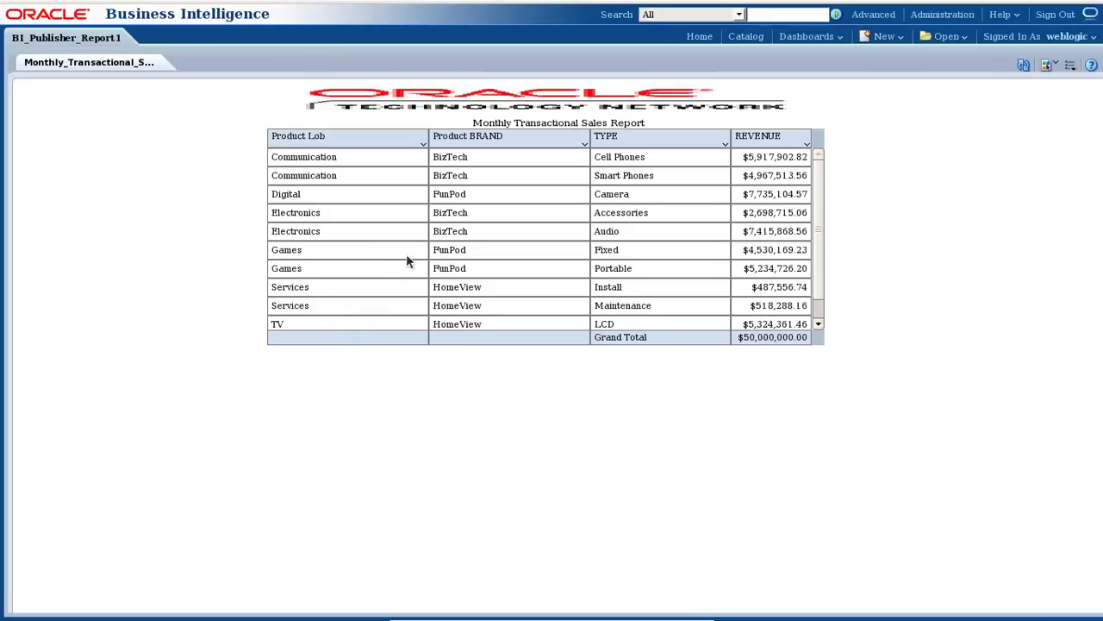
drag(824, 240, 845, 202)
click(791, 247)
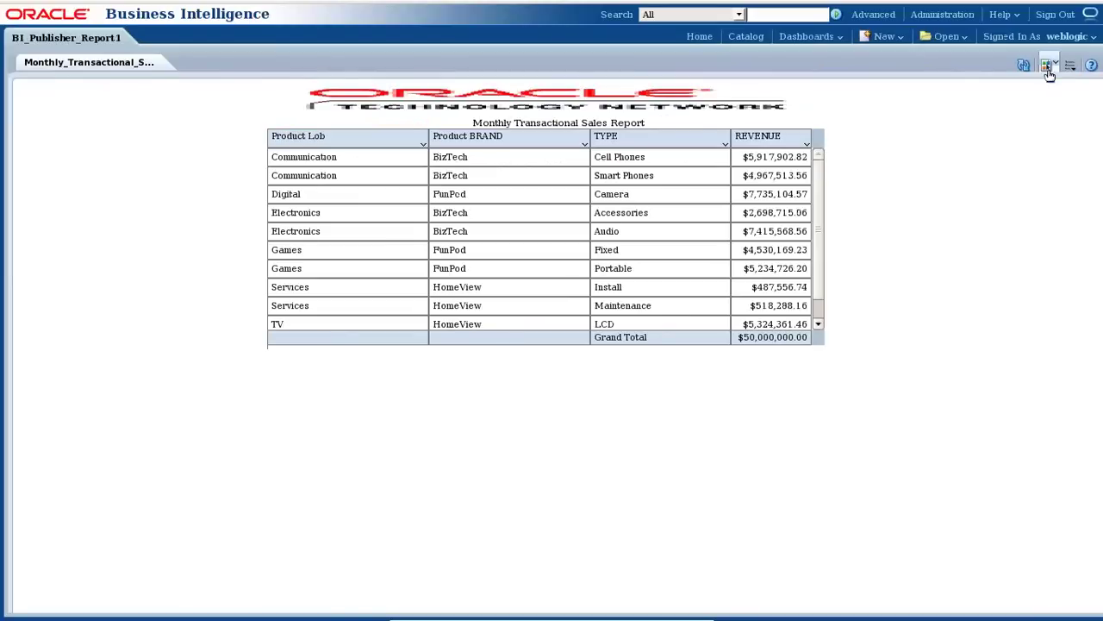
Review the output format and Actions menus in the report viewer.
click(1049, 69)
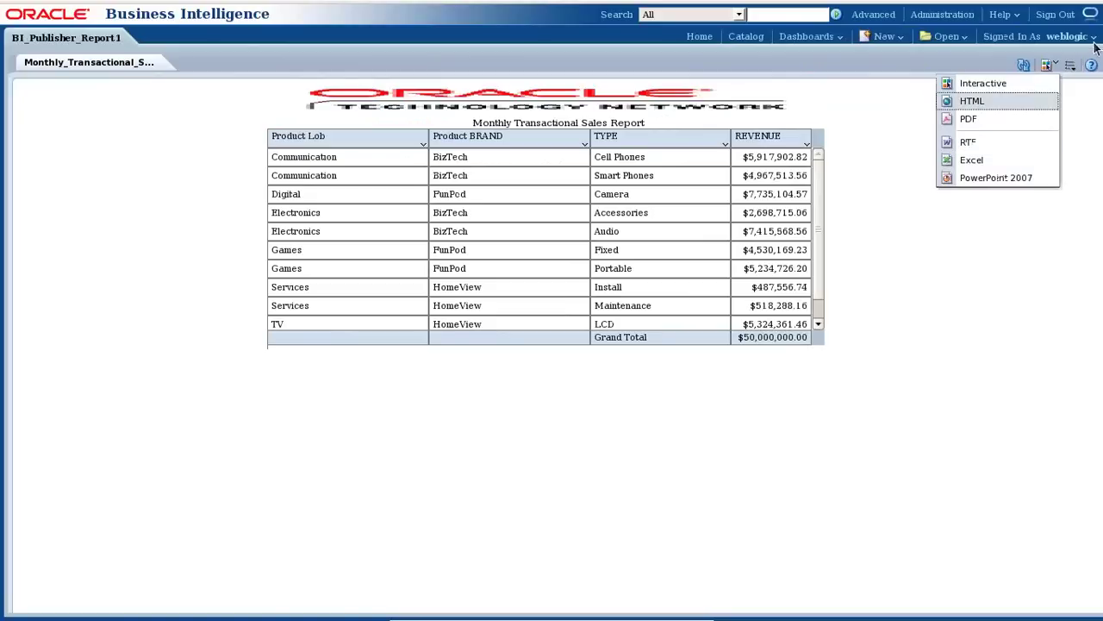
click(1071, 66)
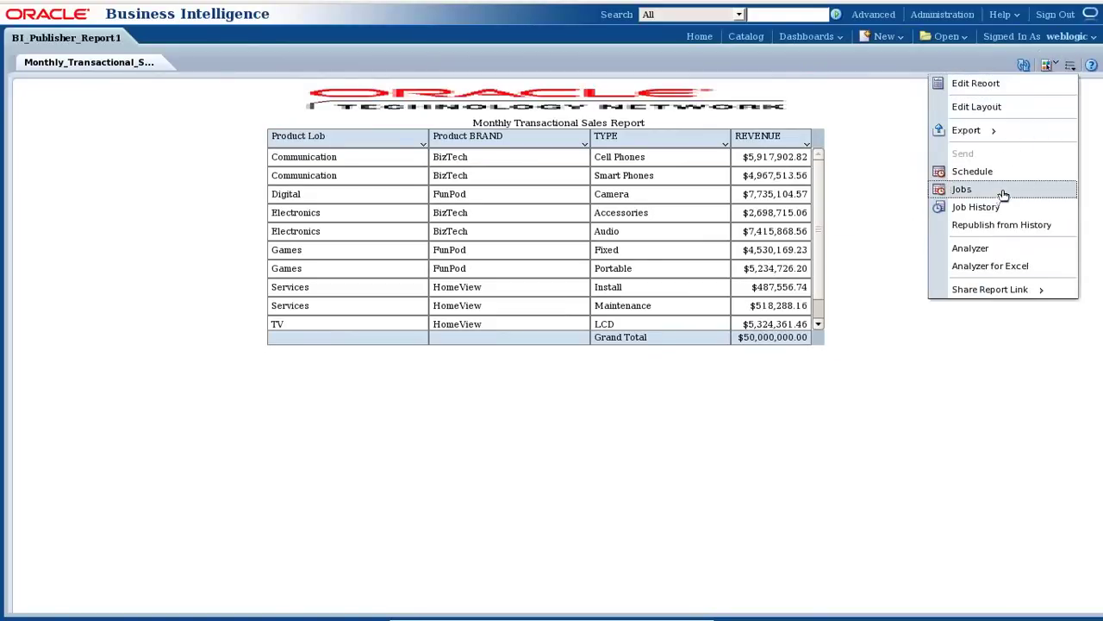
click(950, 61)
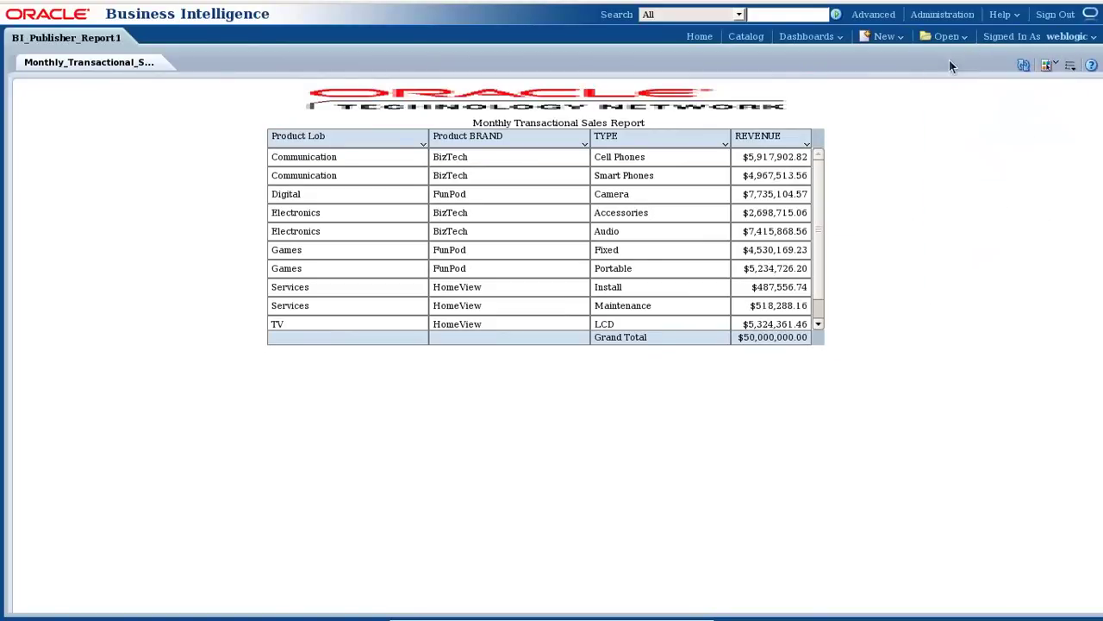
click(1057, 67)
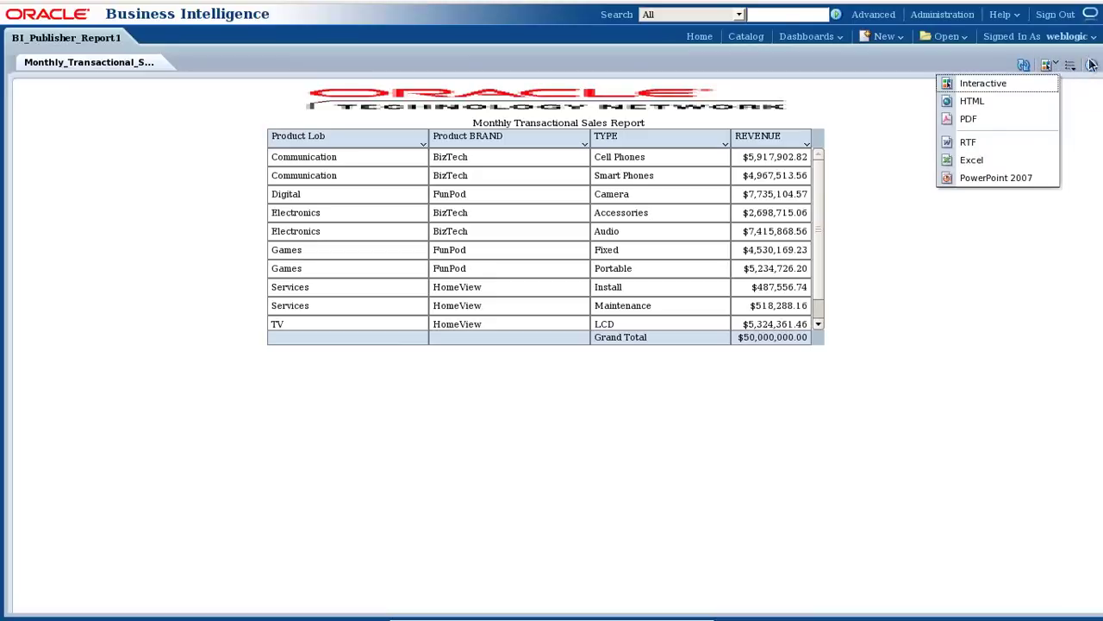
Render the report as HTML output and review the format and Actions menus.
click(993, 103)
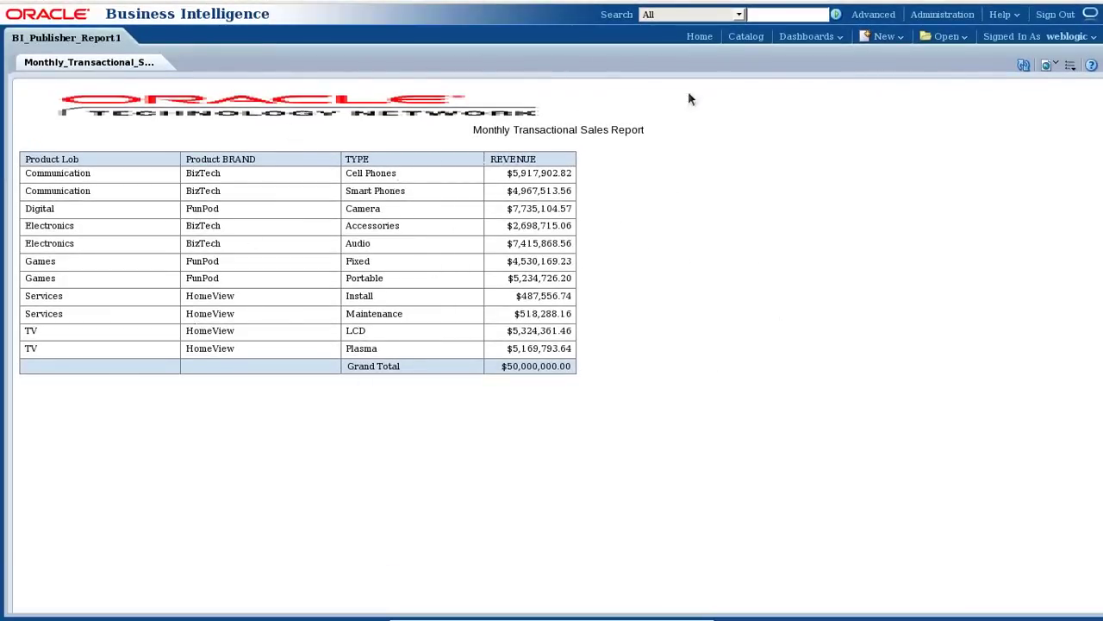
click(1052, 67)
click(1070, 66)
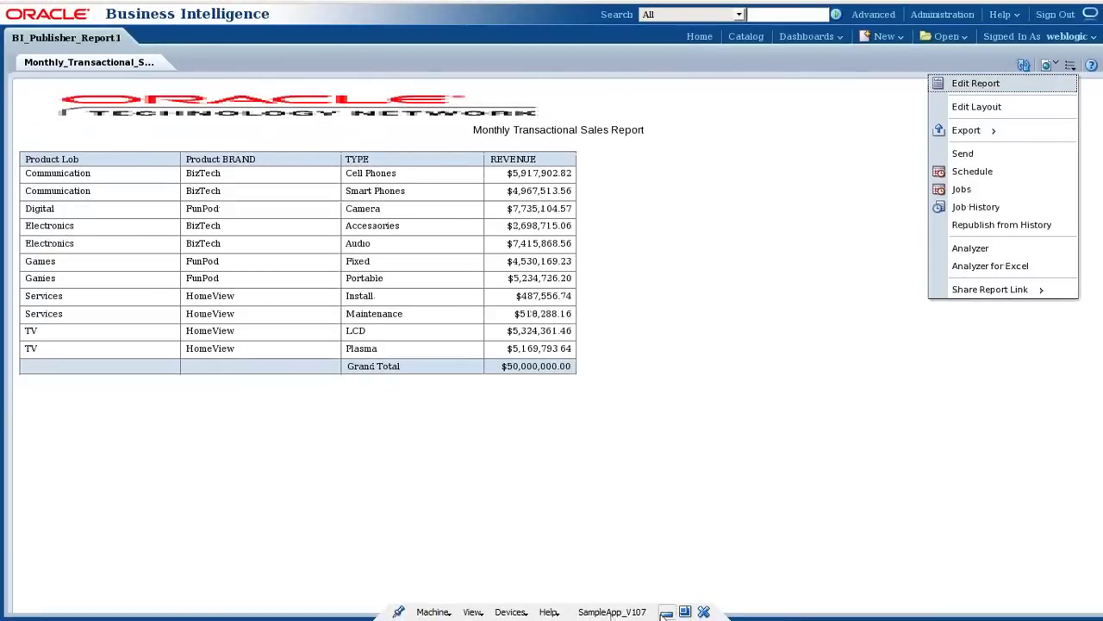
click(667, 612)
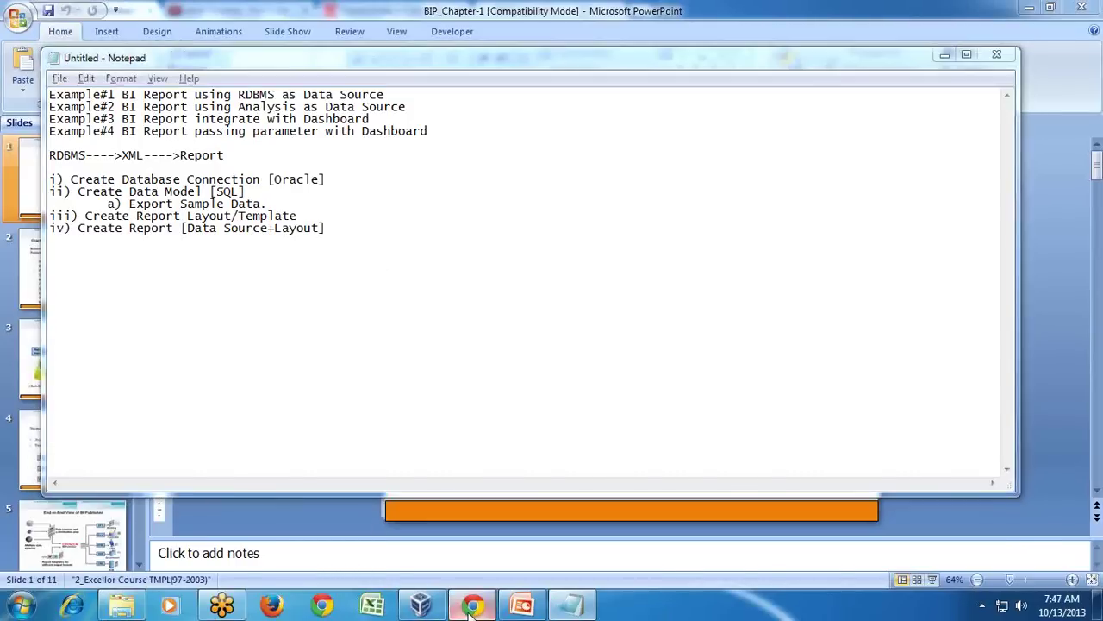
In a new Chrome tab, load 192.168.56.101:9704/analysis, which fails to connect.
click(471, 605)
click(509, 9)
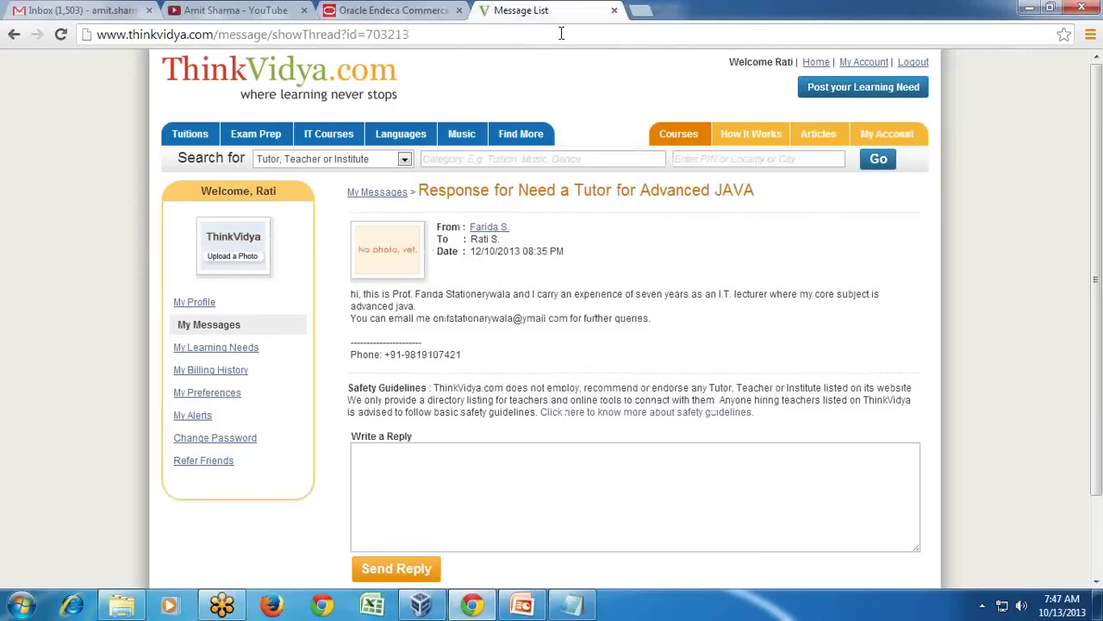
click(639, 10)
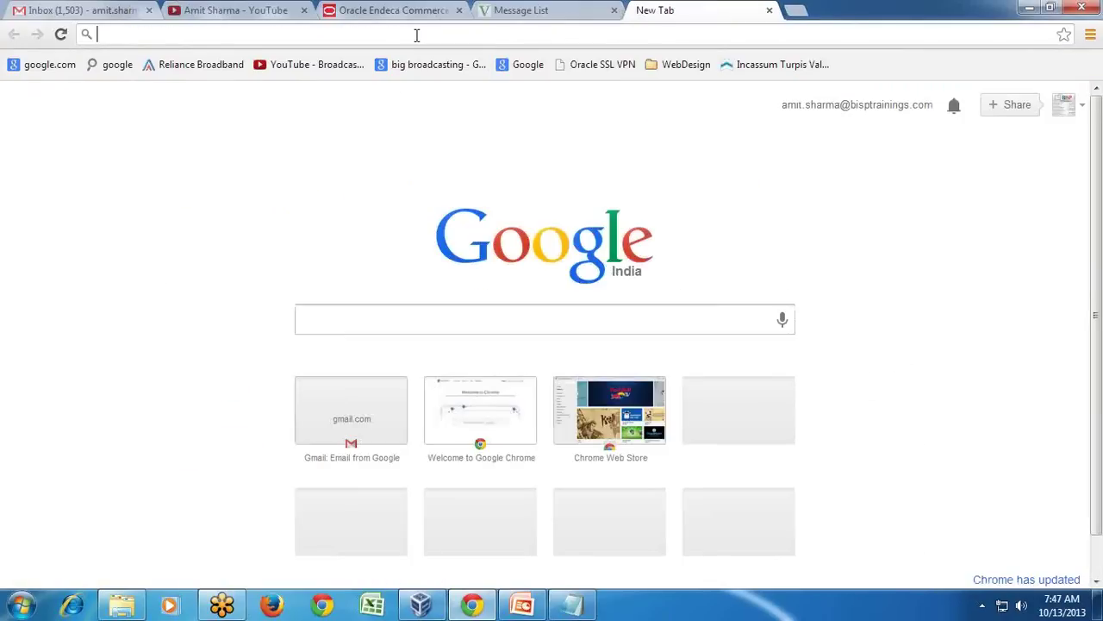
text(19)
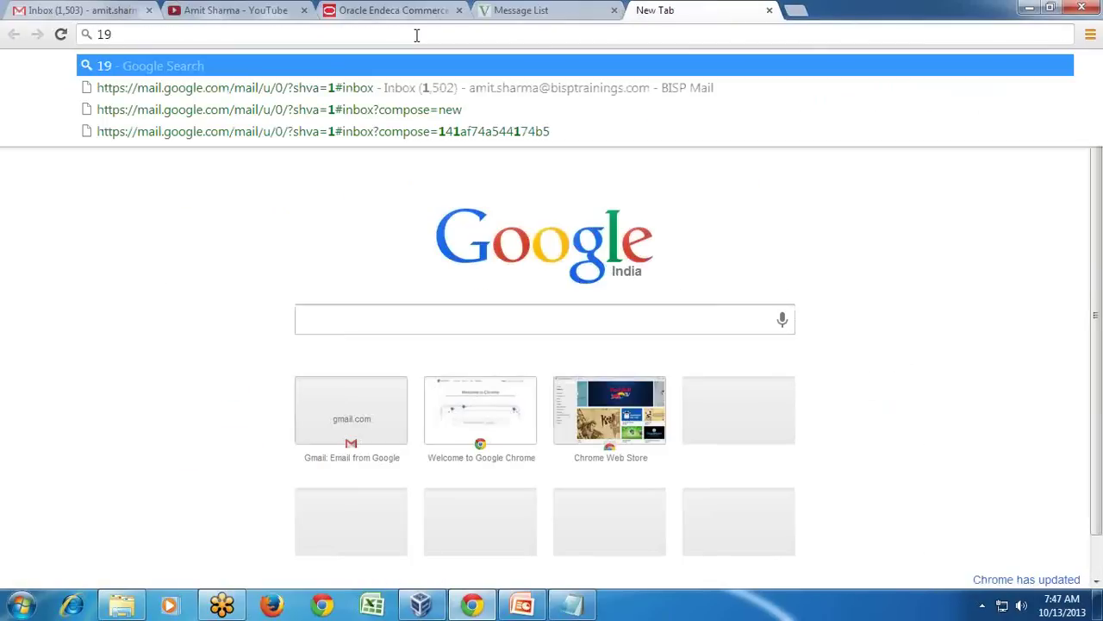
text(2.)
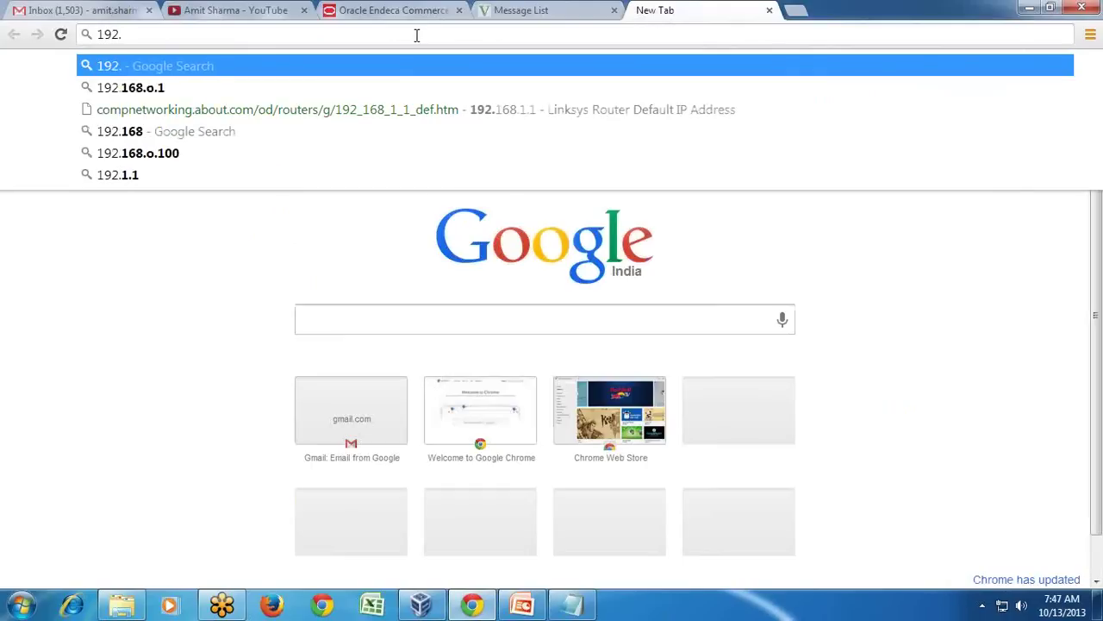
text(168.56)
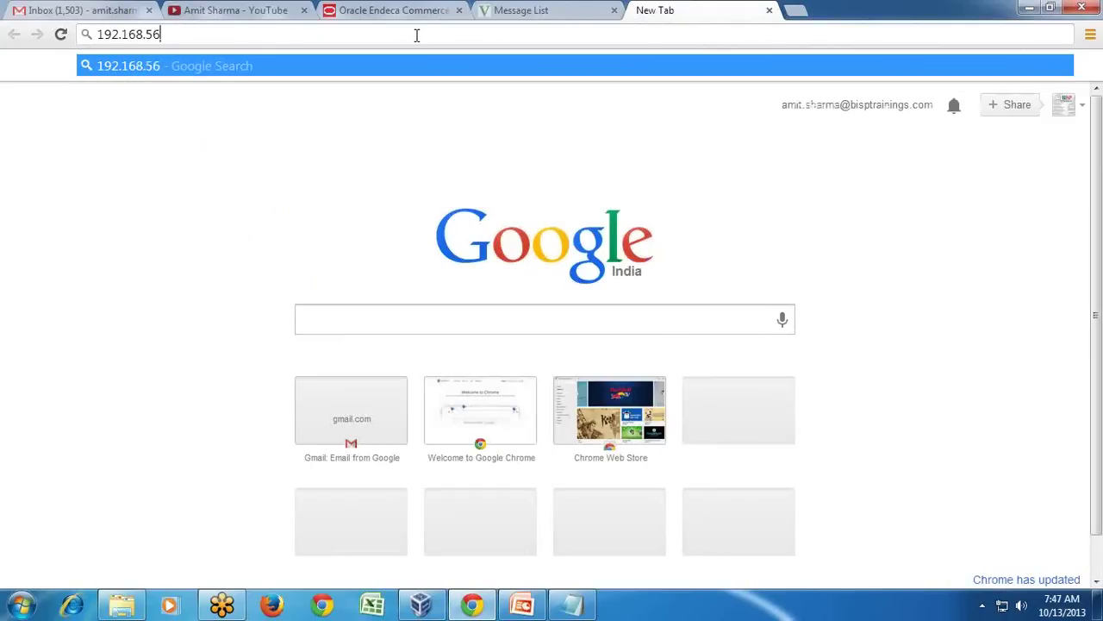
text(.101)
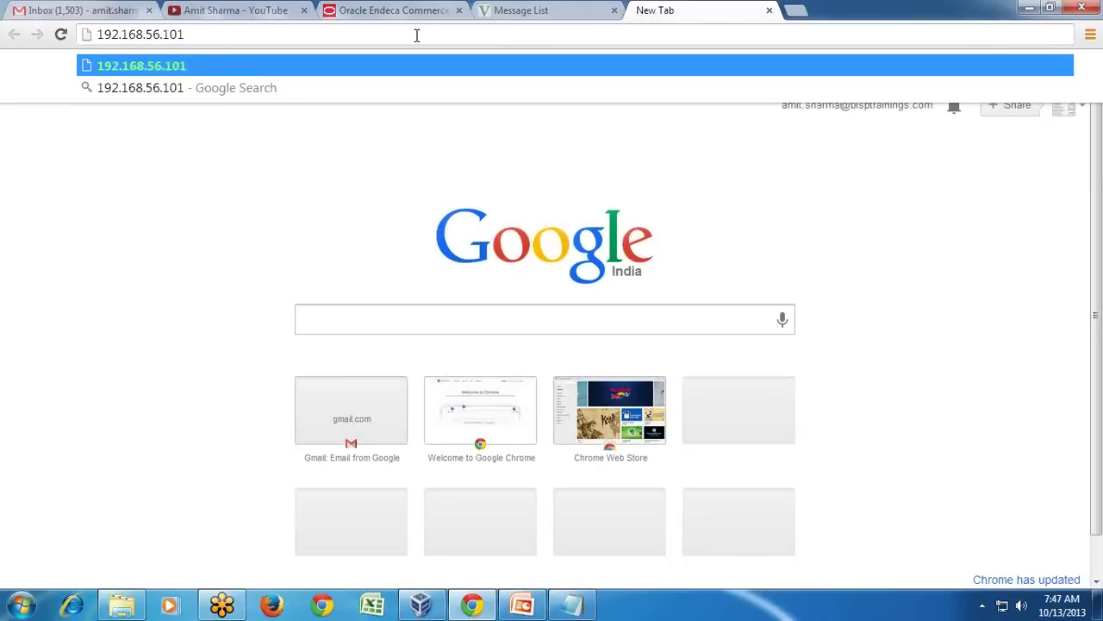
text(:97)
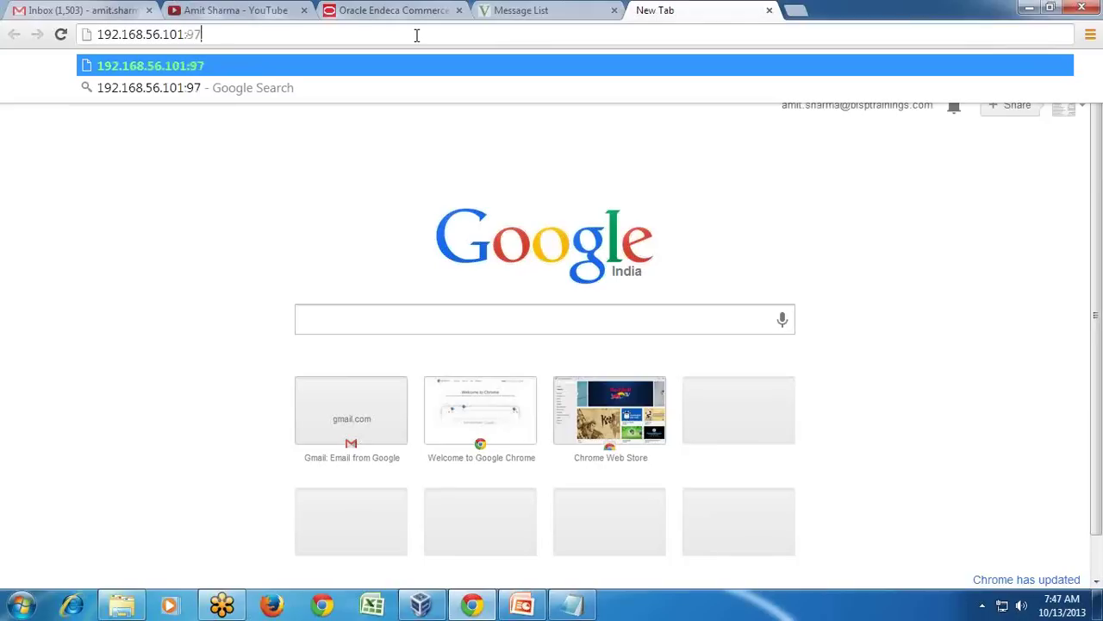
text(04/analy)
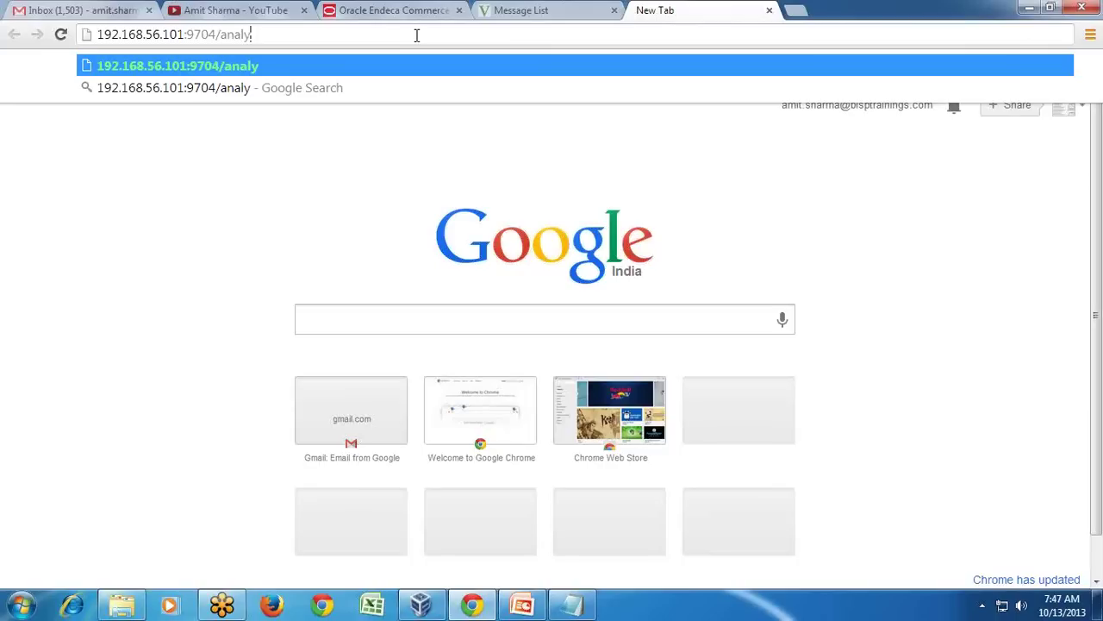
key(BackSpace)
text(ysis)
key(Return)
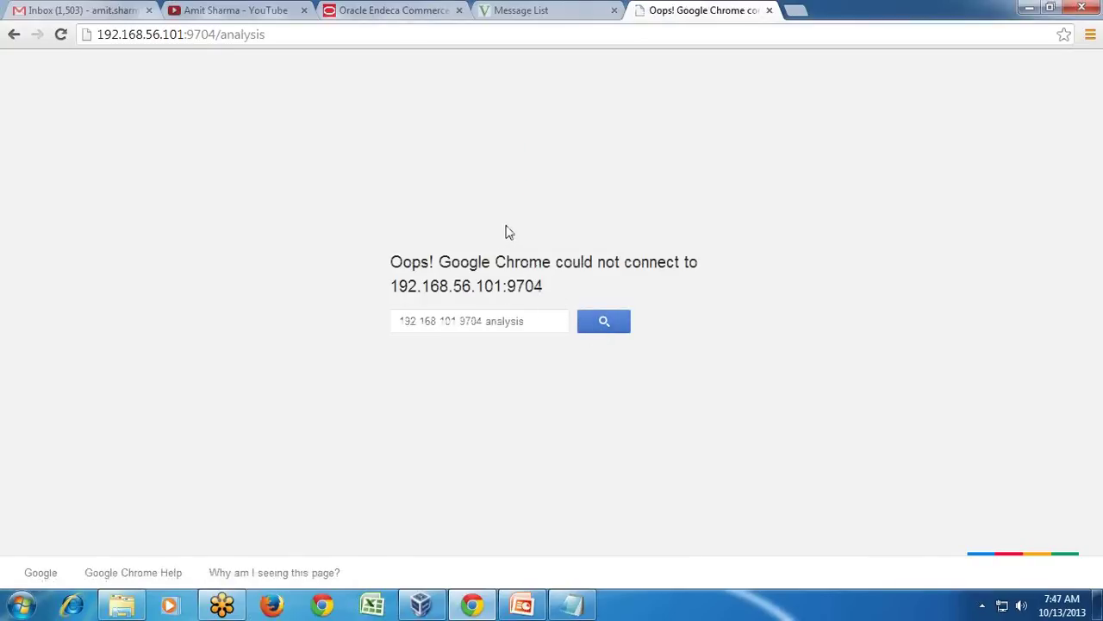
Copy the server address from the VM browser into Chrome, then minimize the VM report window.
click(421, 605)
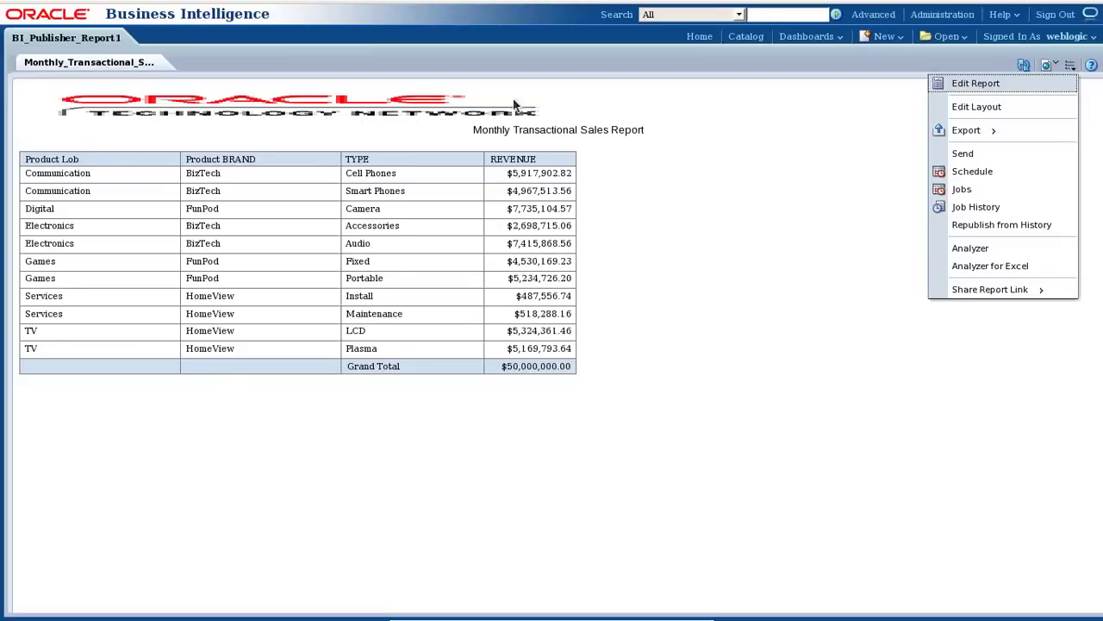
mouse_move(519, 5)
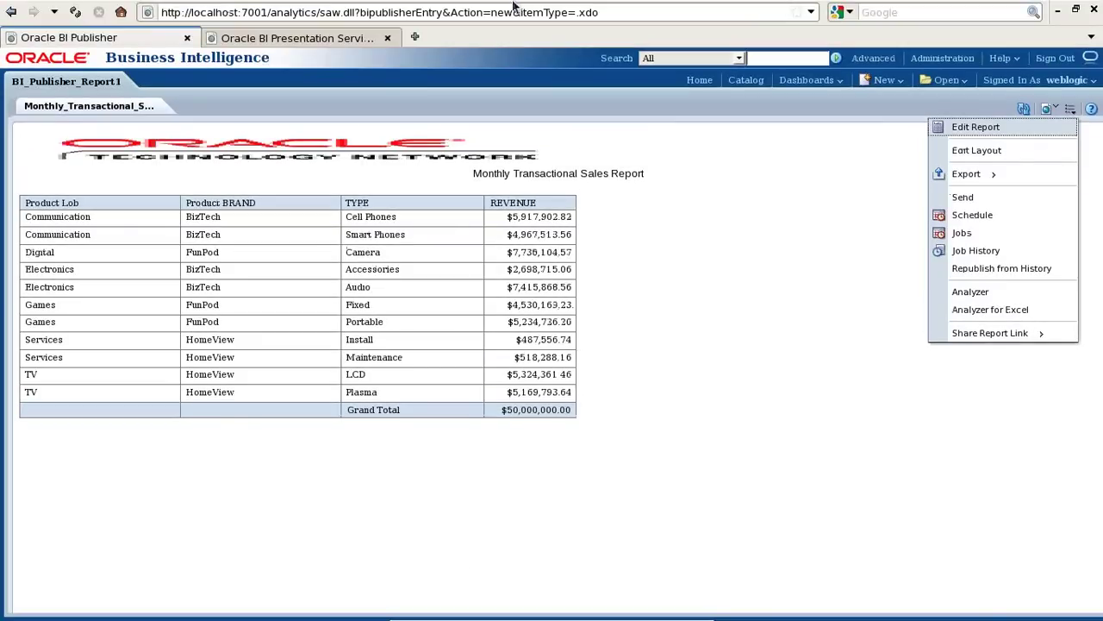
drag(317, 13, 148, 16)
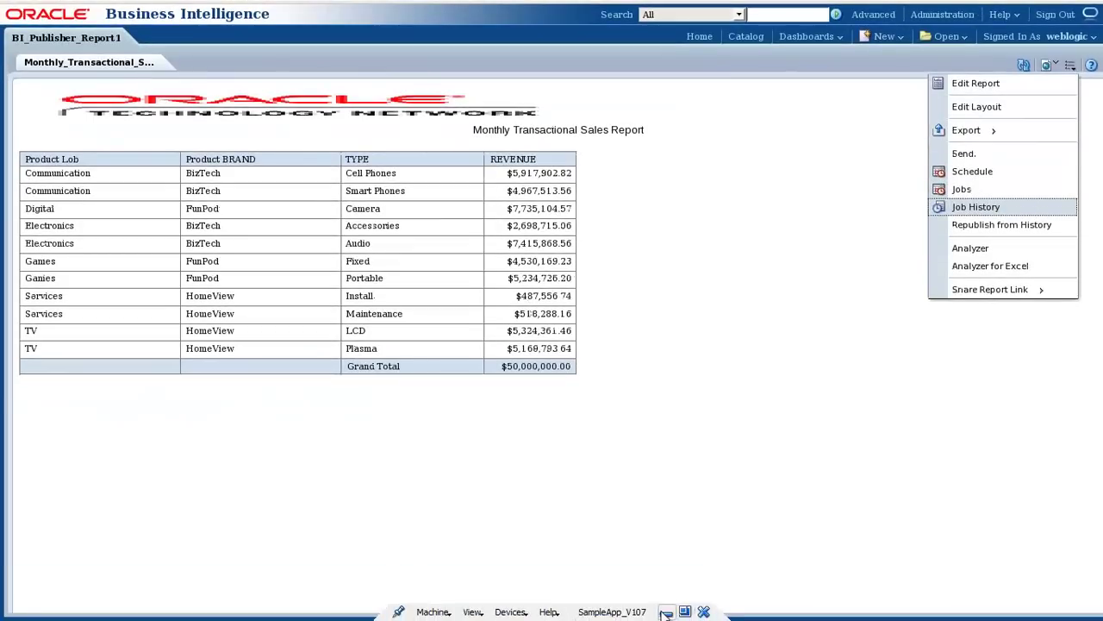
click(666, 614)
click(290, 34)
text(Example#3 BI Report integrate with Dashboard)
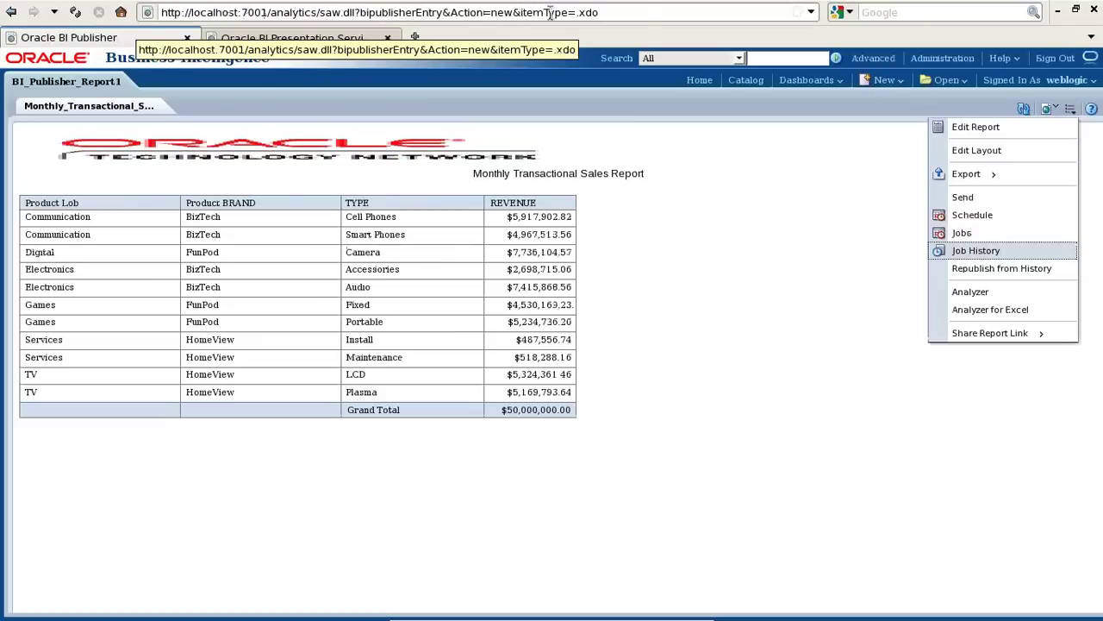
click(1059, 10)
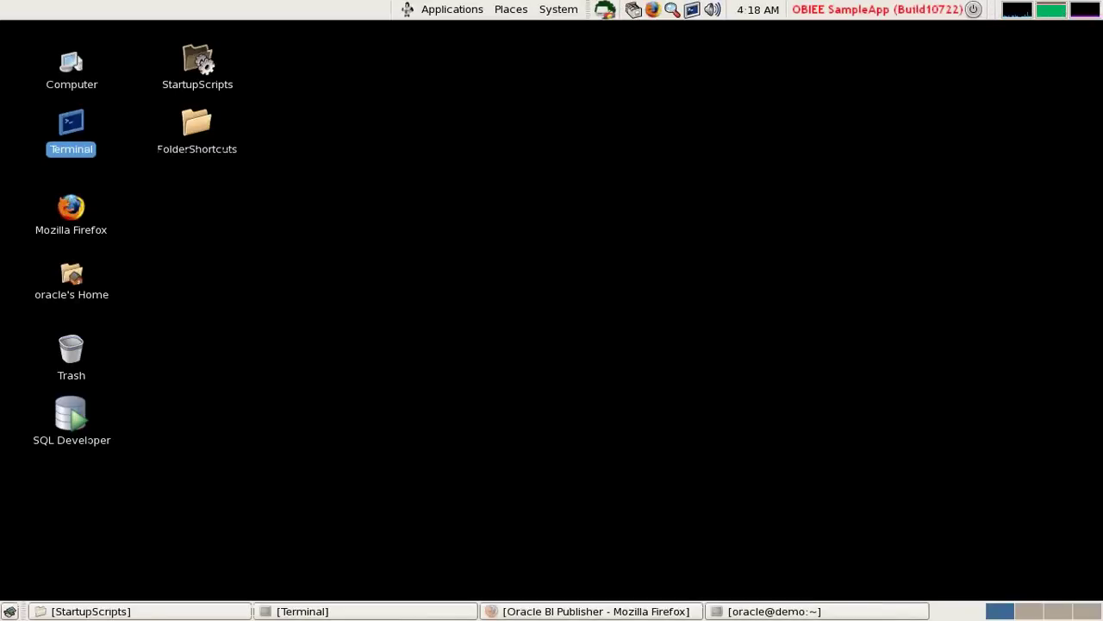
mouse_move(720, 614)
click(666, 611)
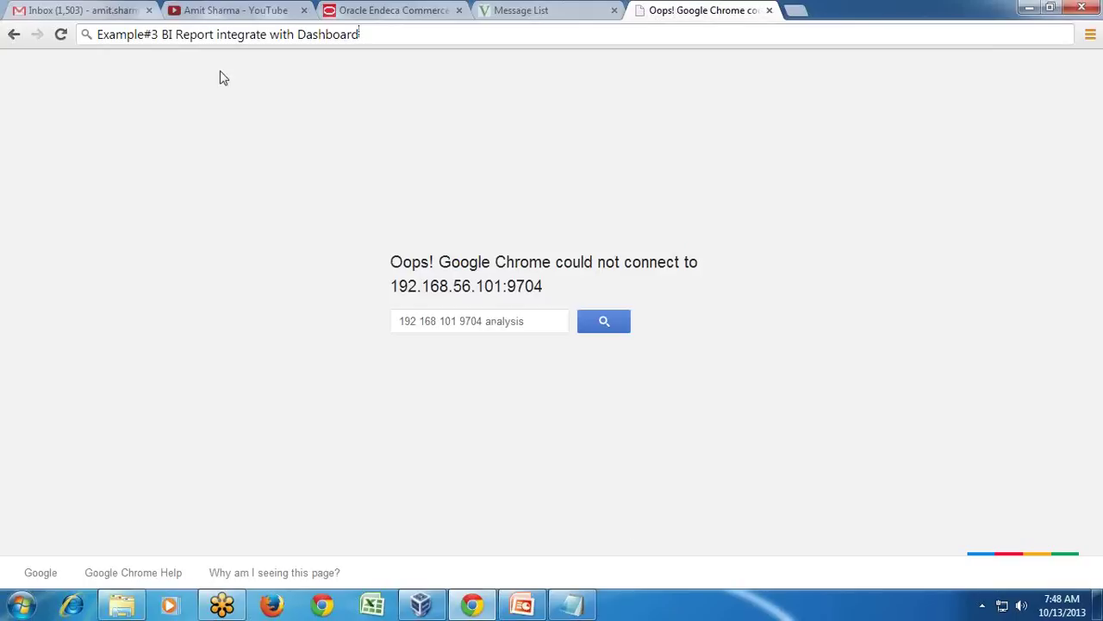
click(365, 36)
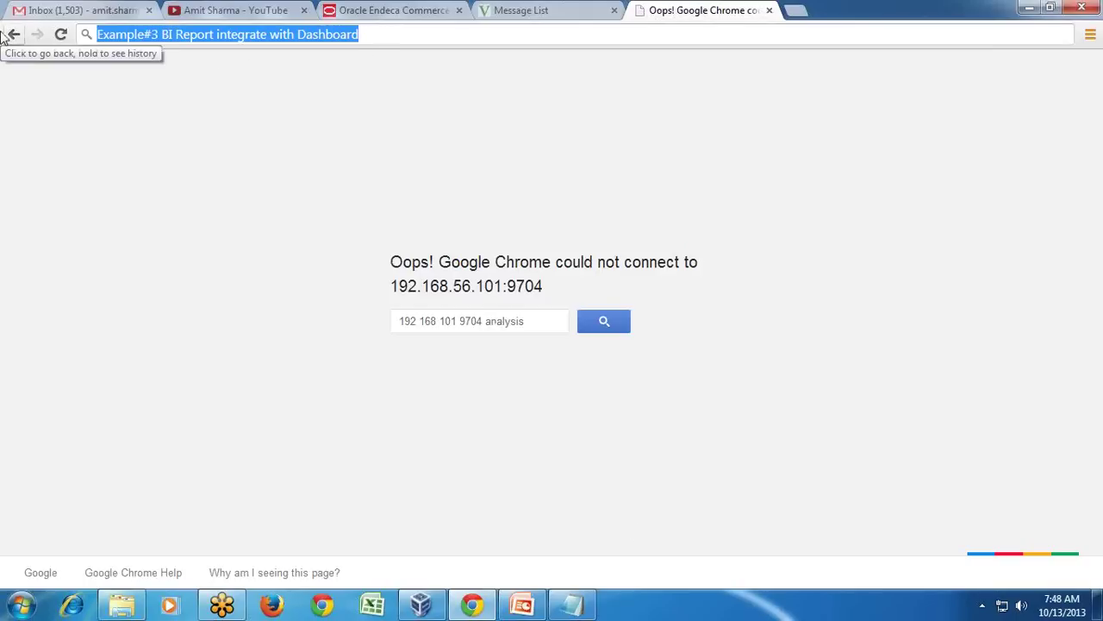
text(http://1)
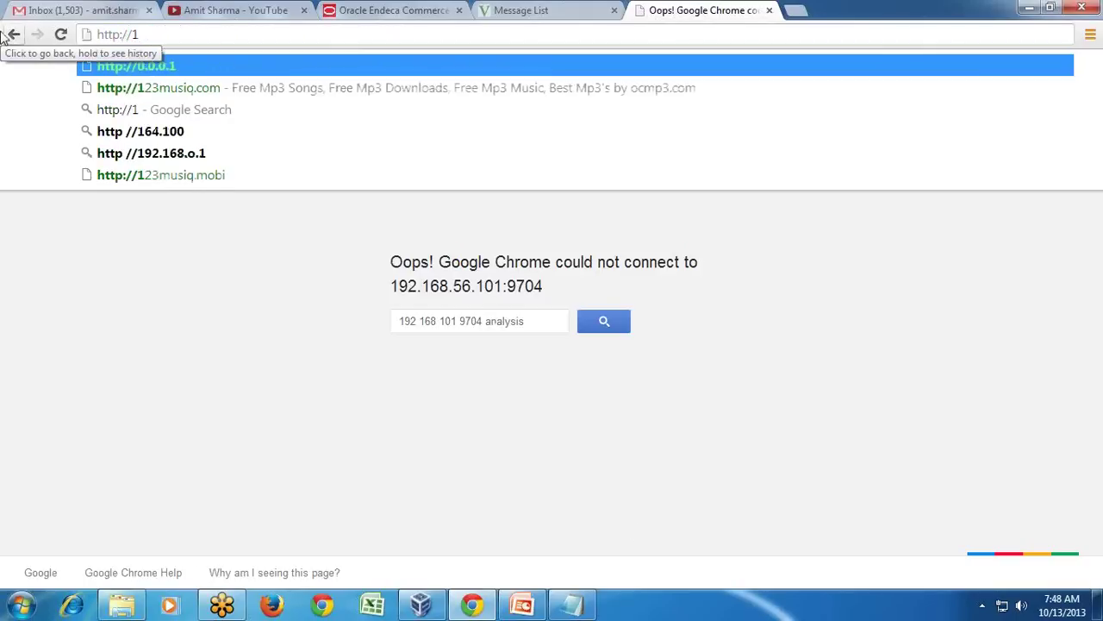
text(92.168)
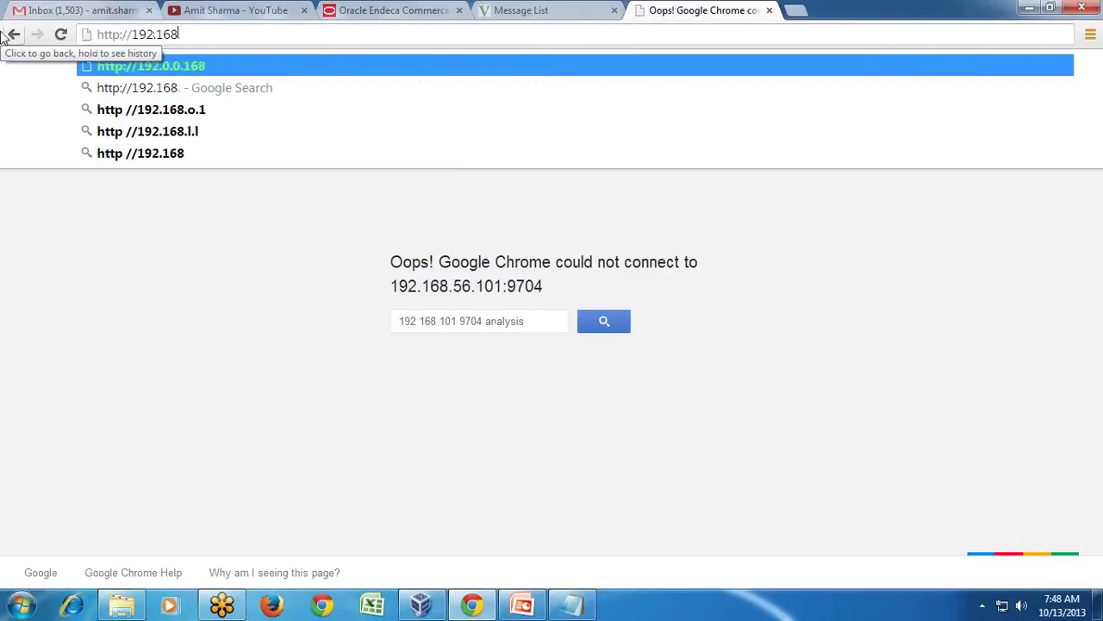
text(.56.101:)
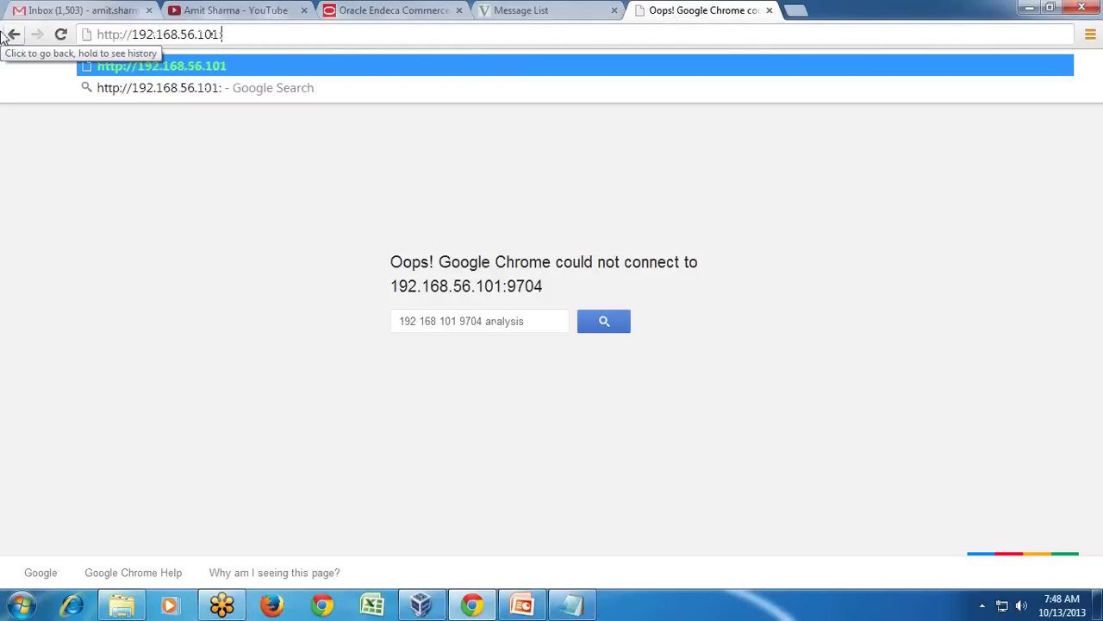
text(7001/)
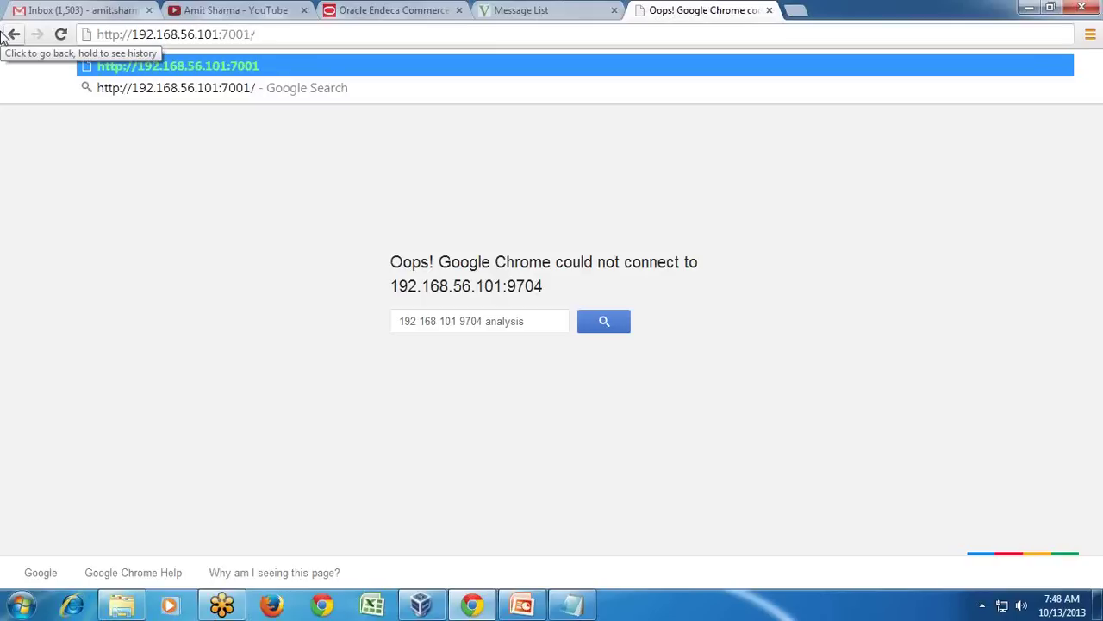
text(analt)
key(BackSpace)
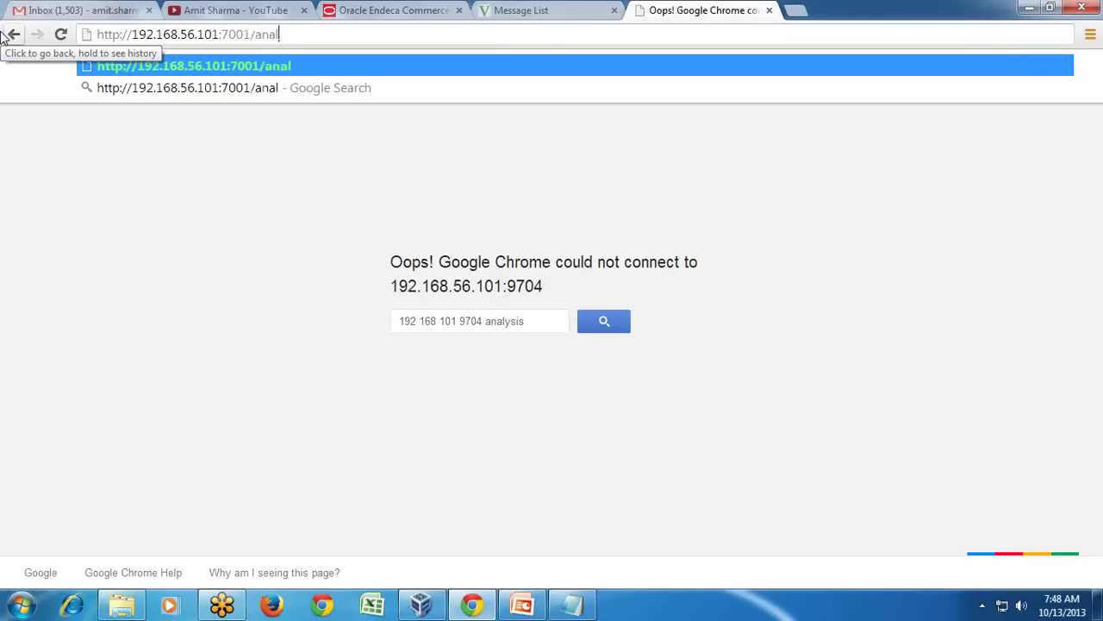
text(ytics)
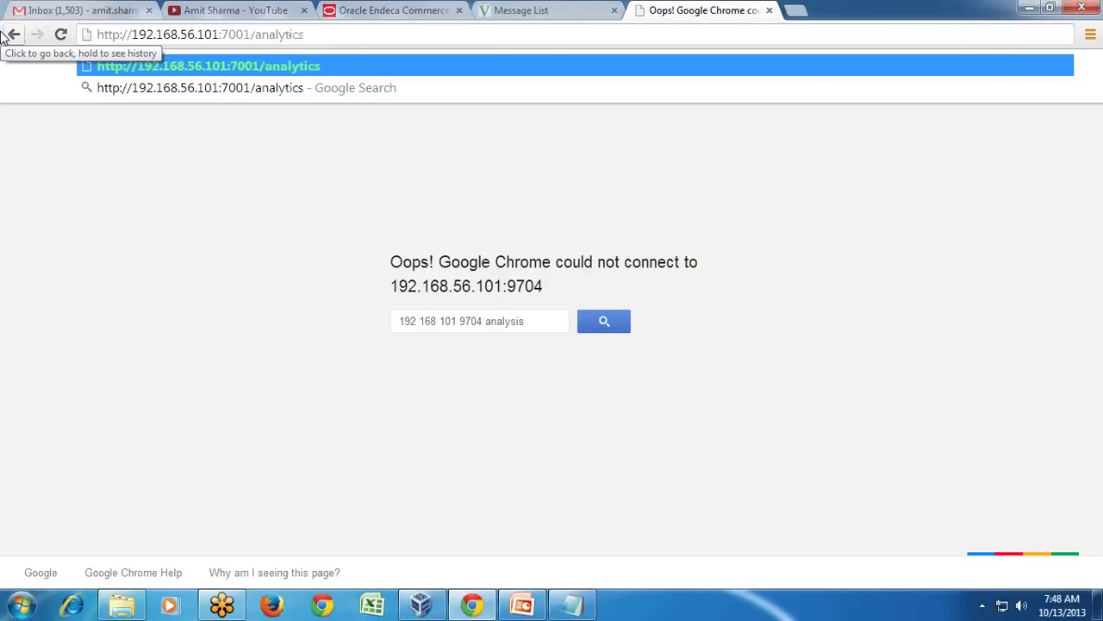
key(Return)
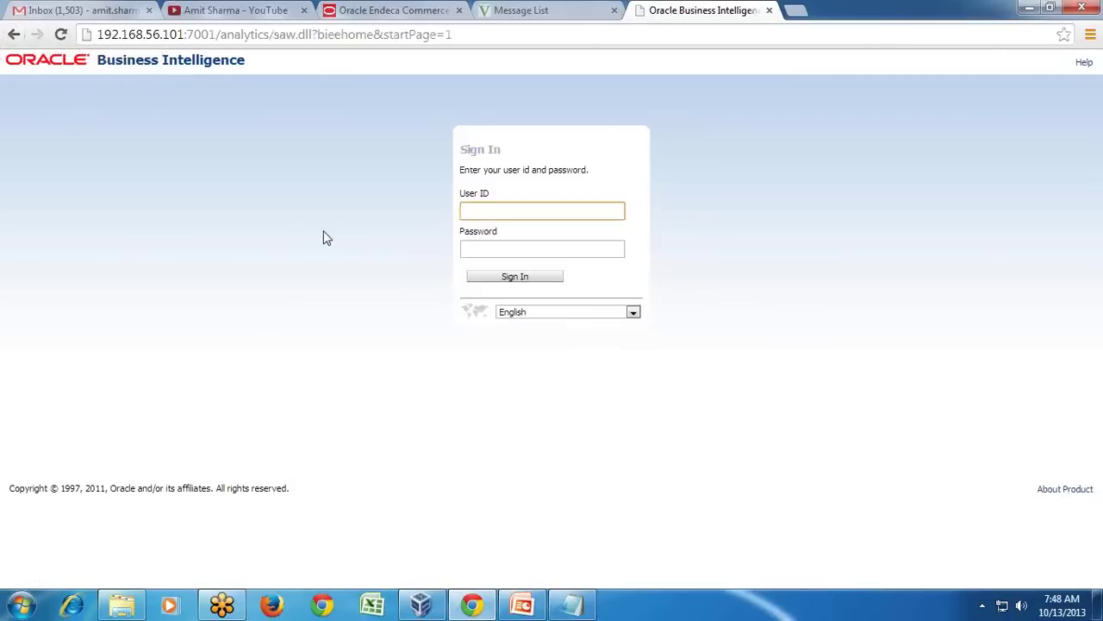
Sign in to Oracle Business Intelligence with the administrator user ID and password.
text(weblogic)
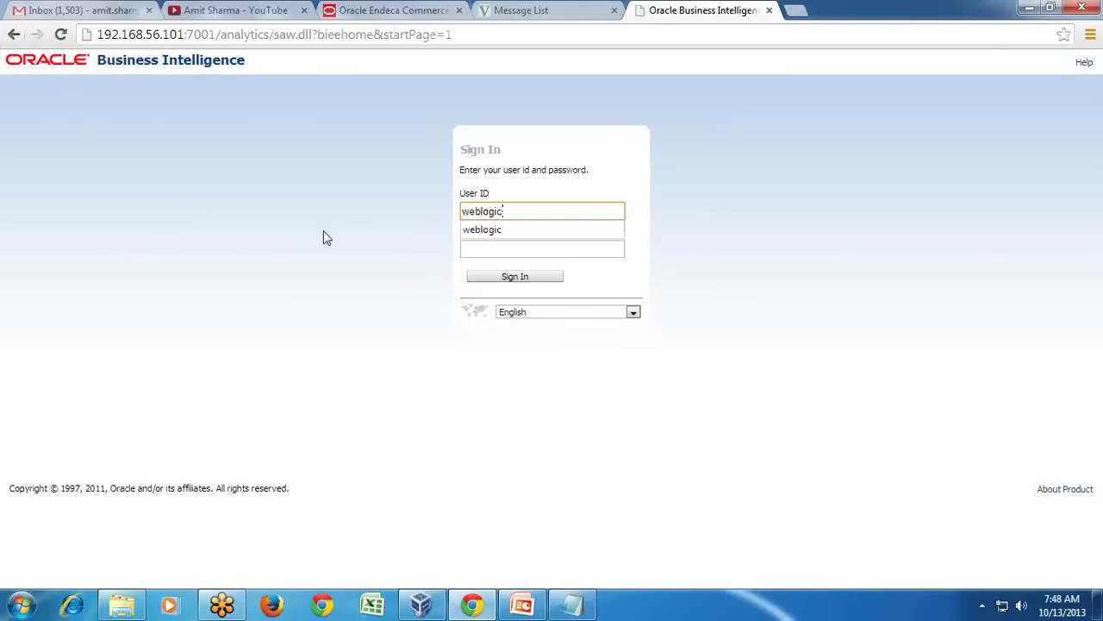
key(Tab)
text(Admin123)
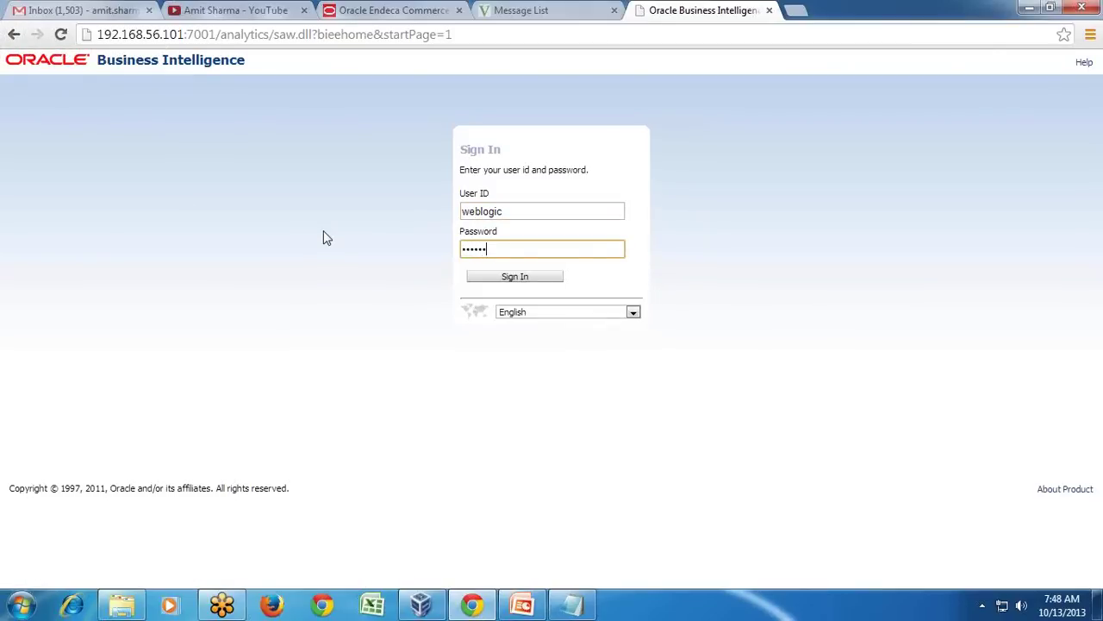
key(Return)
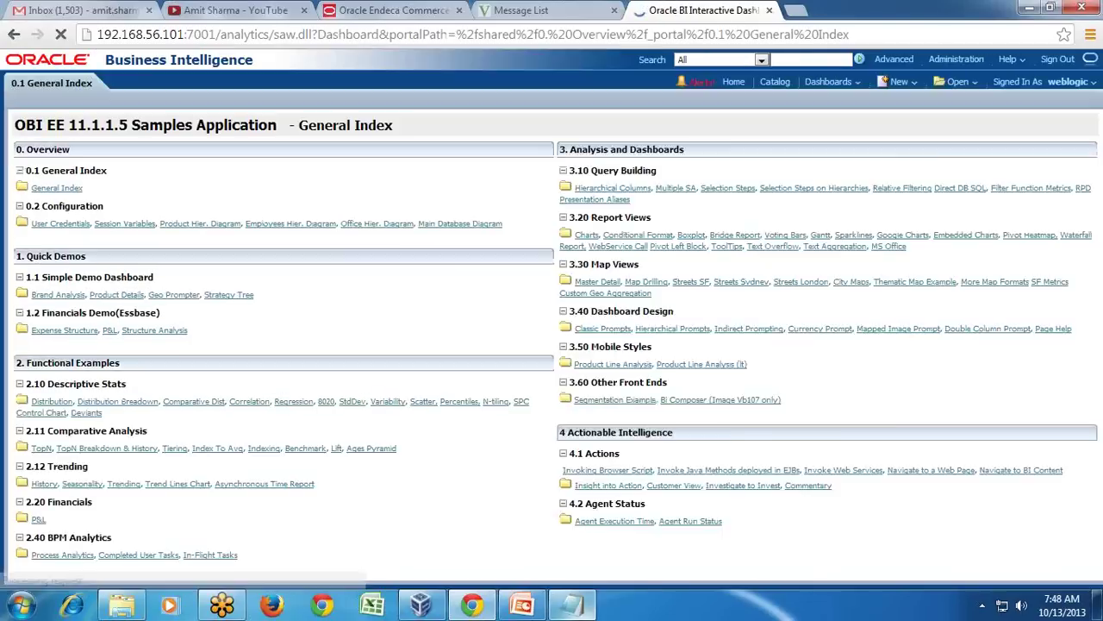
Open the Catalog and expand Shared Folders, dismissing the recurring error alerts.
click(957, 83)
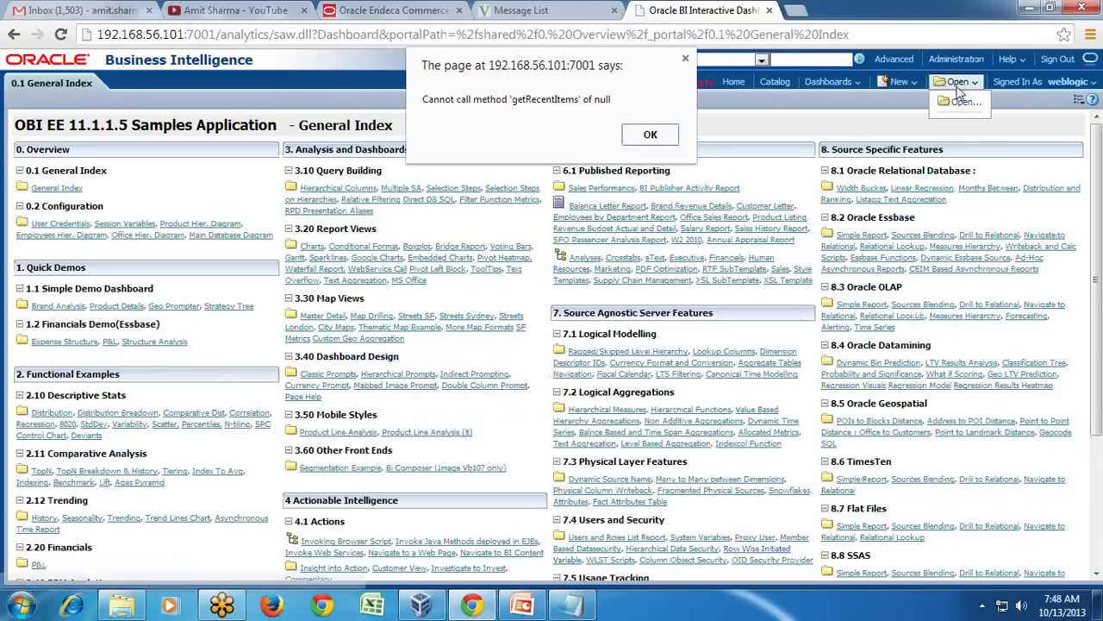
click(664, 137)
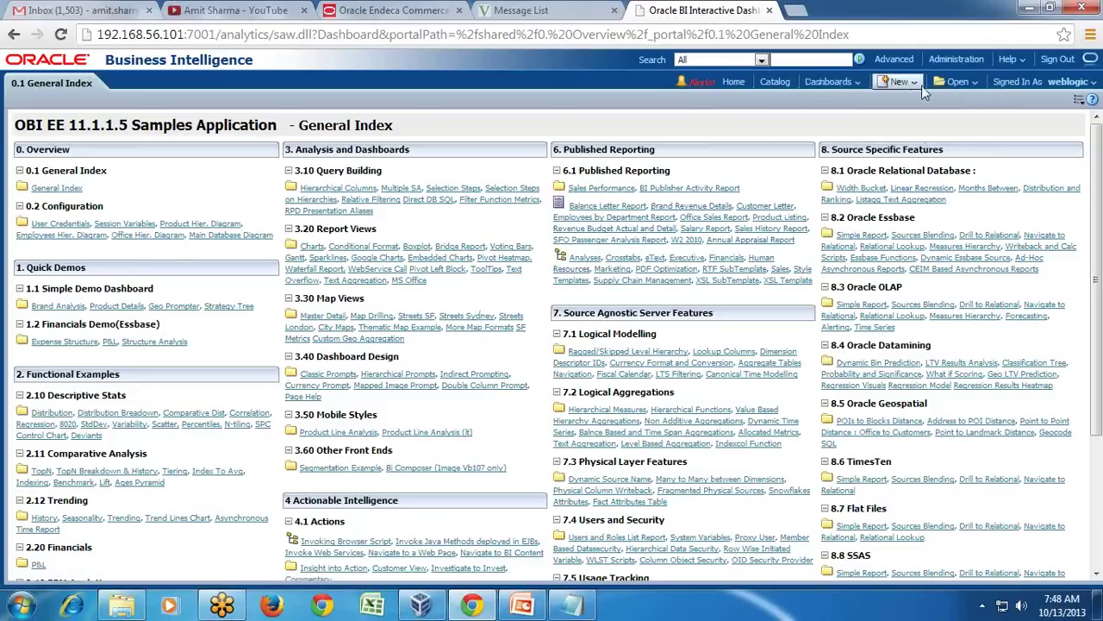
click(774, 81)
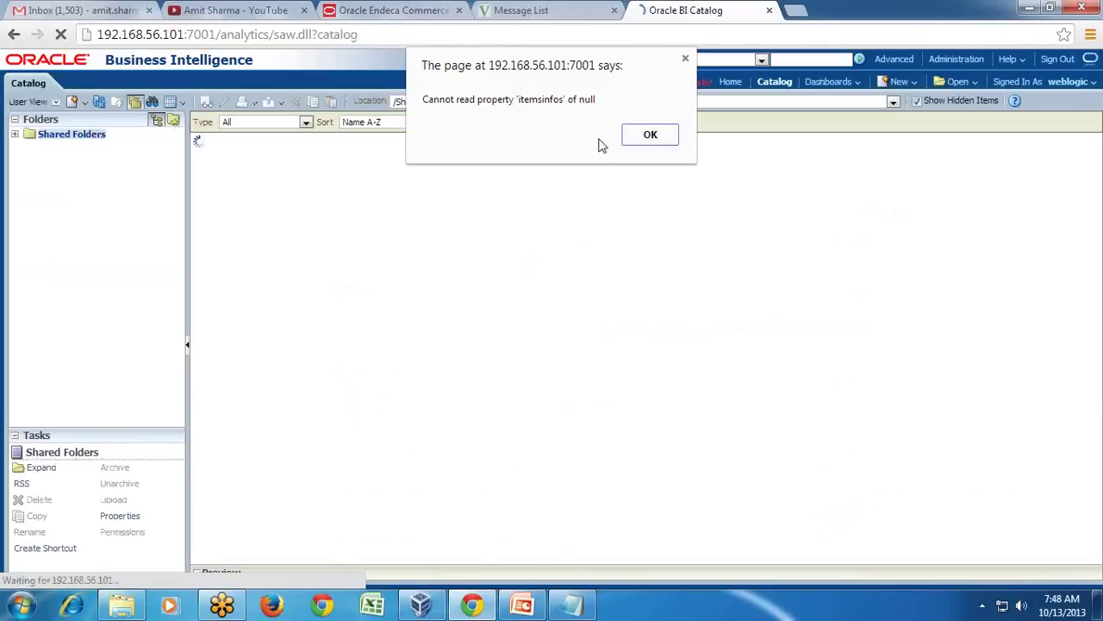
click(630, 137)
click(15, 134)
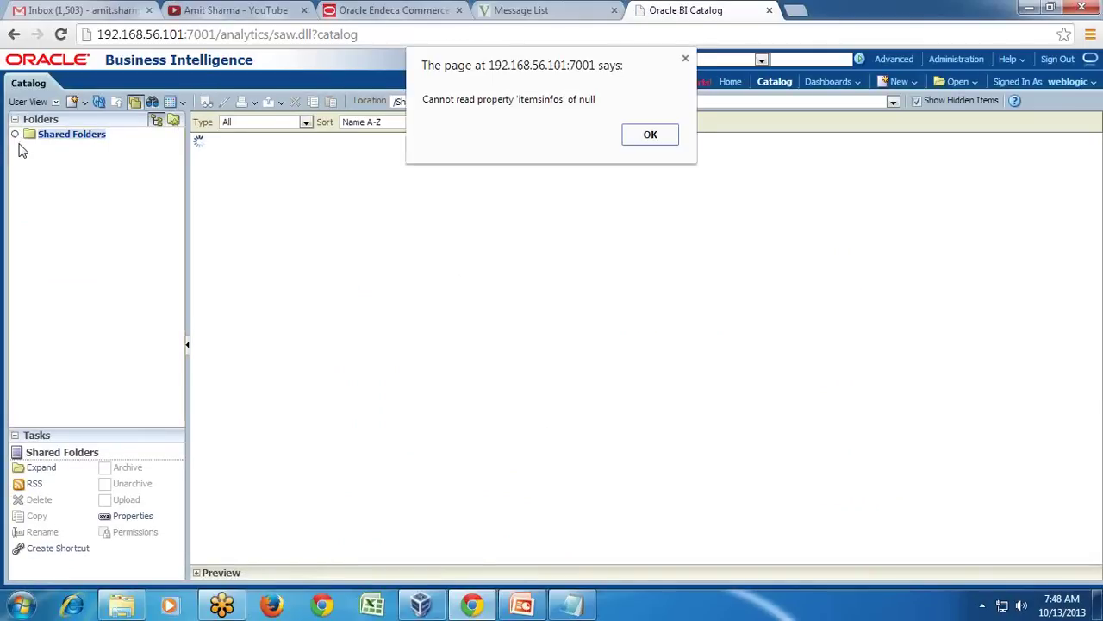
click(651, 136)
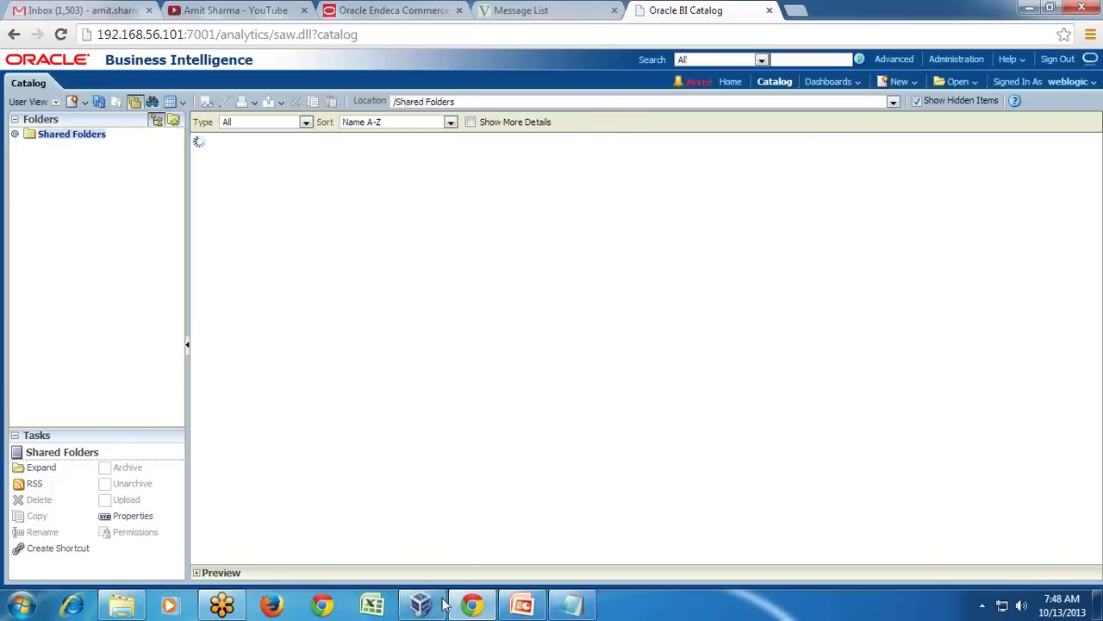
mouse_move(424, 603)
click(354, 534)
Minimize the VirtualBox guest to return to the host Chrome BI Catalog page.
click(551, 611)
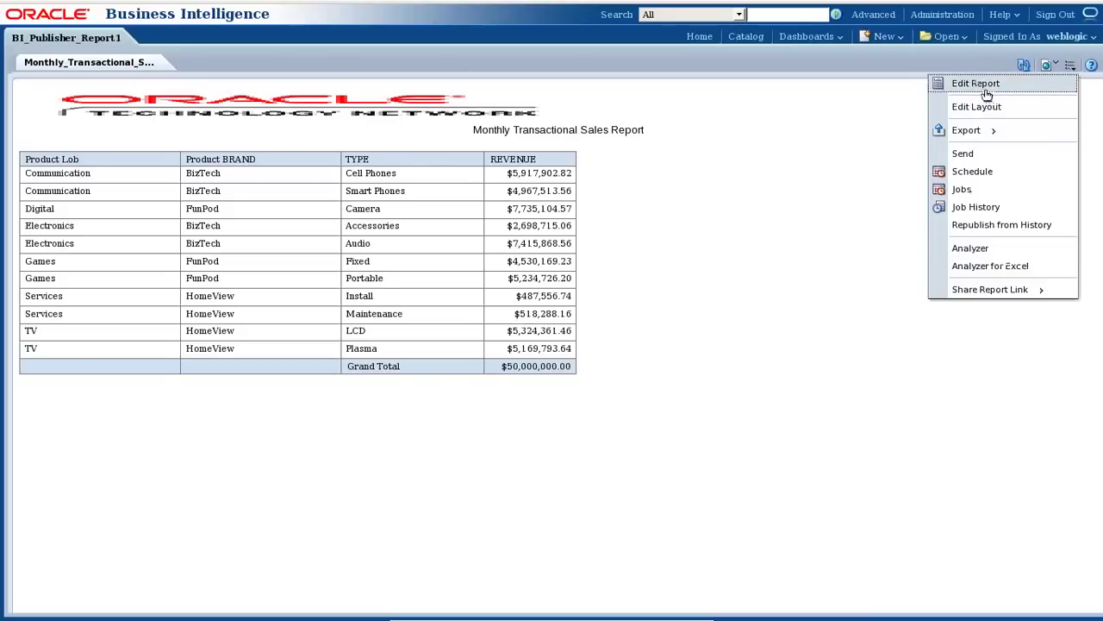
mouse_move(985, 136)
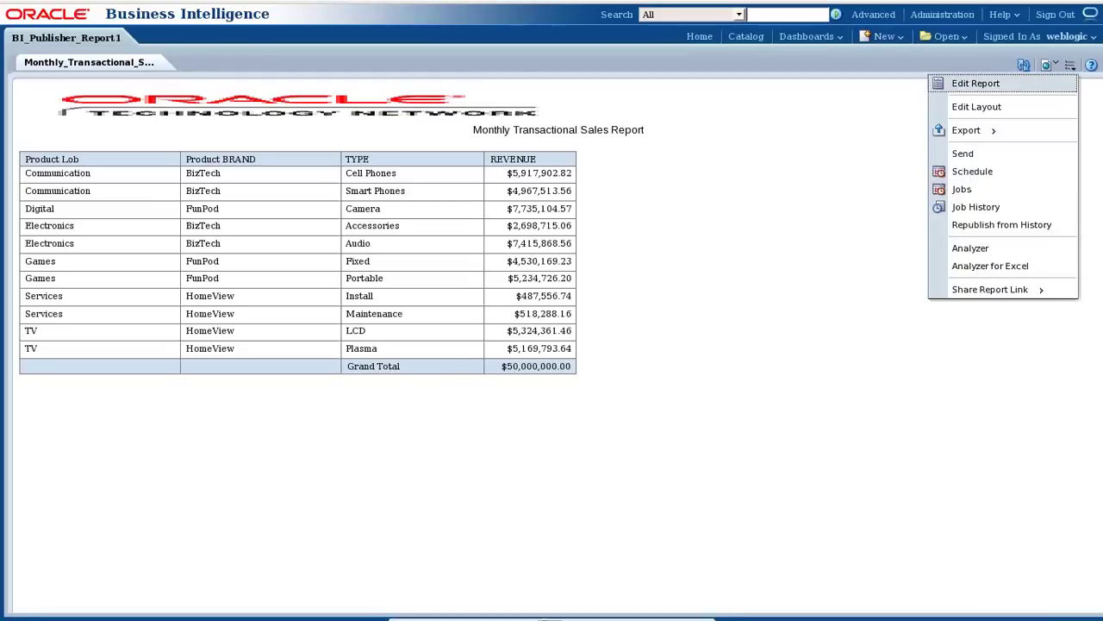
mouse_move(606, 617)
click(666, 612)
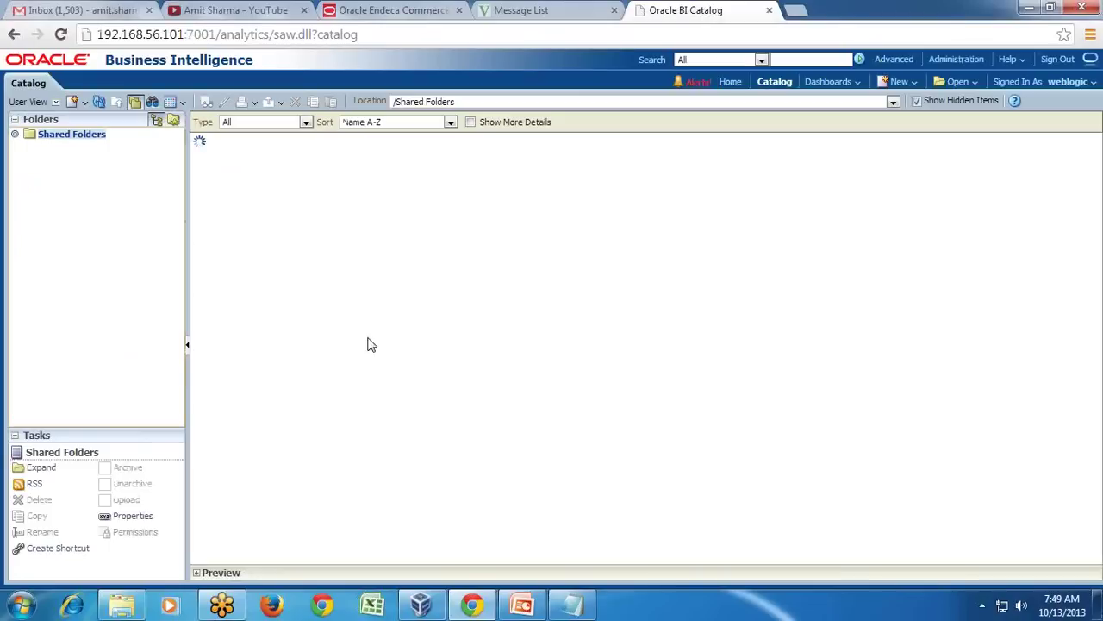
In Notepad, add a Batch File heading with indented item i) Monthly_Sales_Transaction.
click(590, 611)
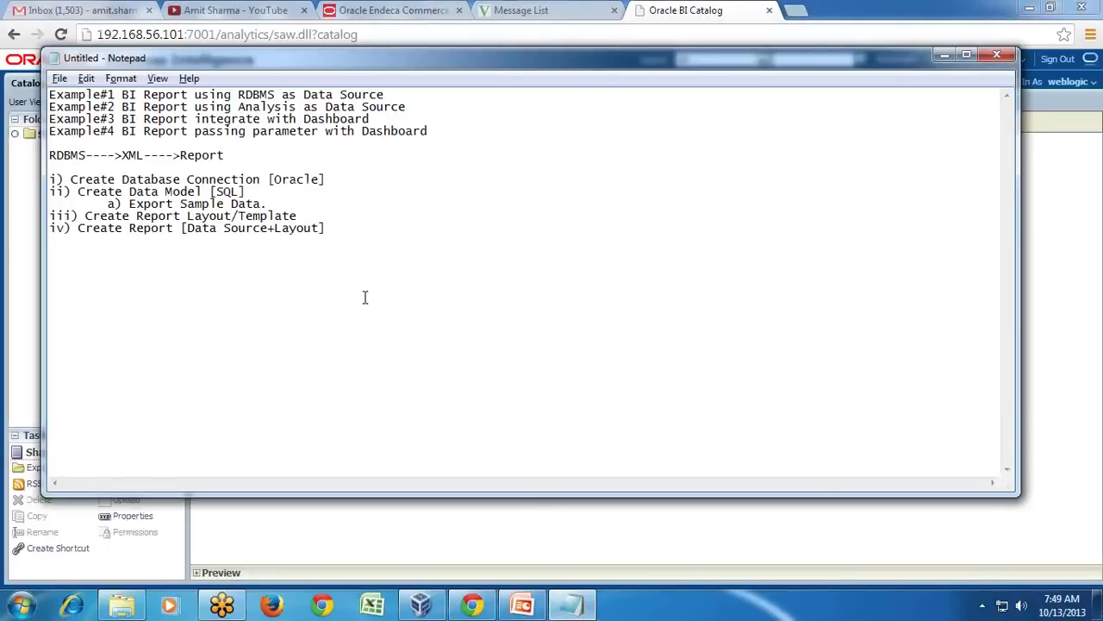
key(Return)
text(Batch File)
key(Return)
key(Tab)
text(i)
text() )
text(Dail)
key(BackSpace)
key(BackSpace)
key(BackSpace)
key(BackSpace)
text(Monh)
key(BackSpace)
text(thly)
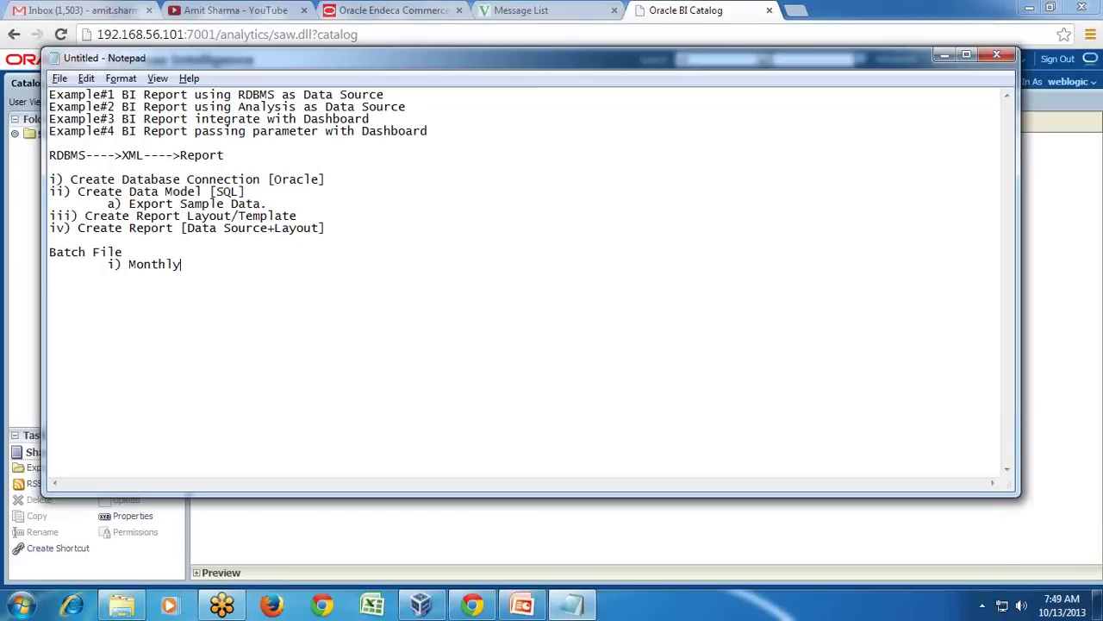
text(_Sales_transaction)
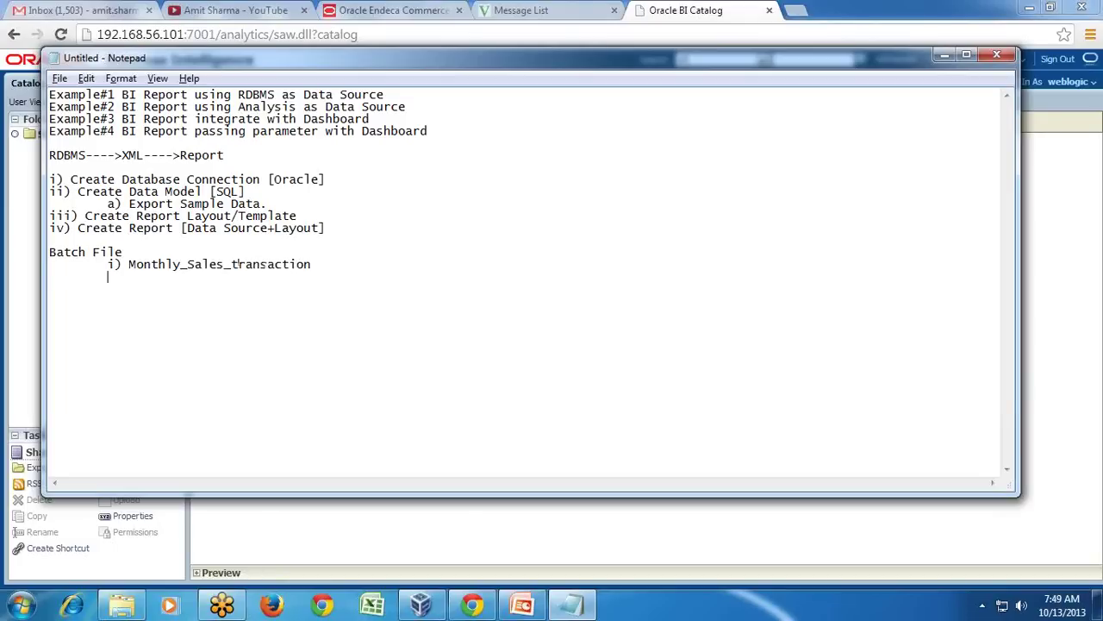
Add item ii) Variance Report and complete the 'Batch File [Offline Analysis]' outline.
key(Return)
key(Tab)
text(ii) Variance Report)
key(BackSpace)
text(T)
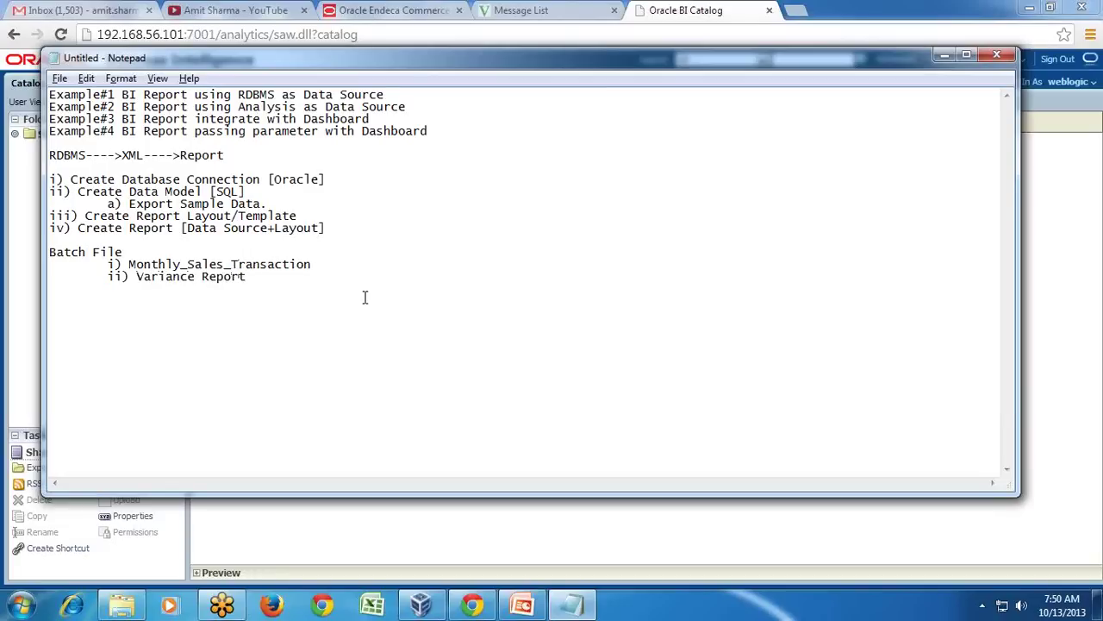
text( [Offline Analysis)
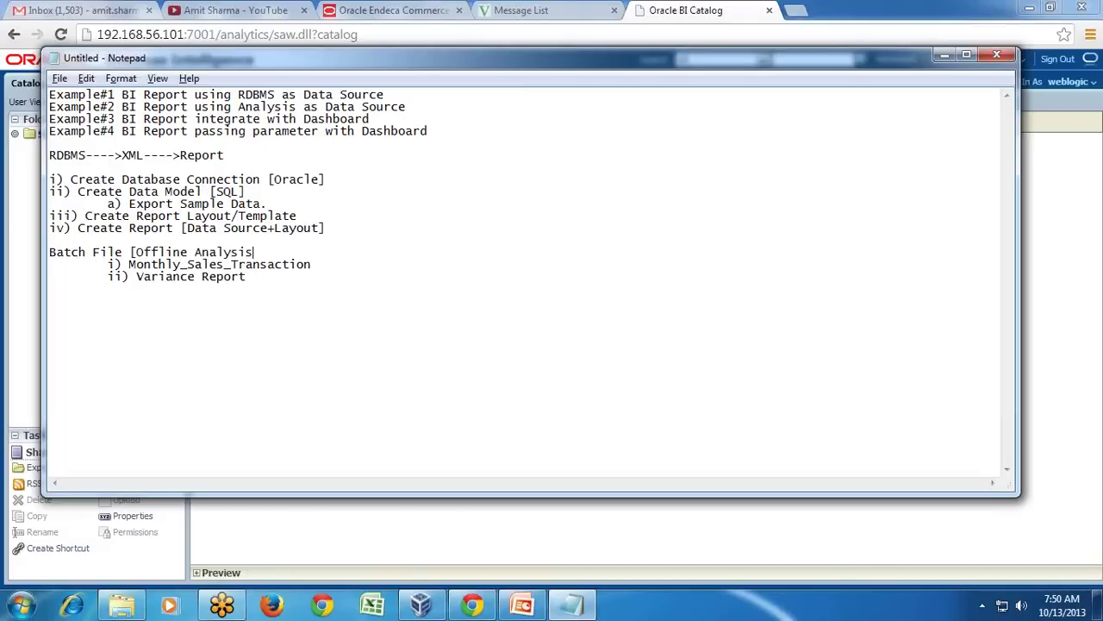
text(])
Back in the virtual machine, start a schedule job for BI_Publisher_Report1.
click(365, 298)
click(426, 605)
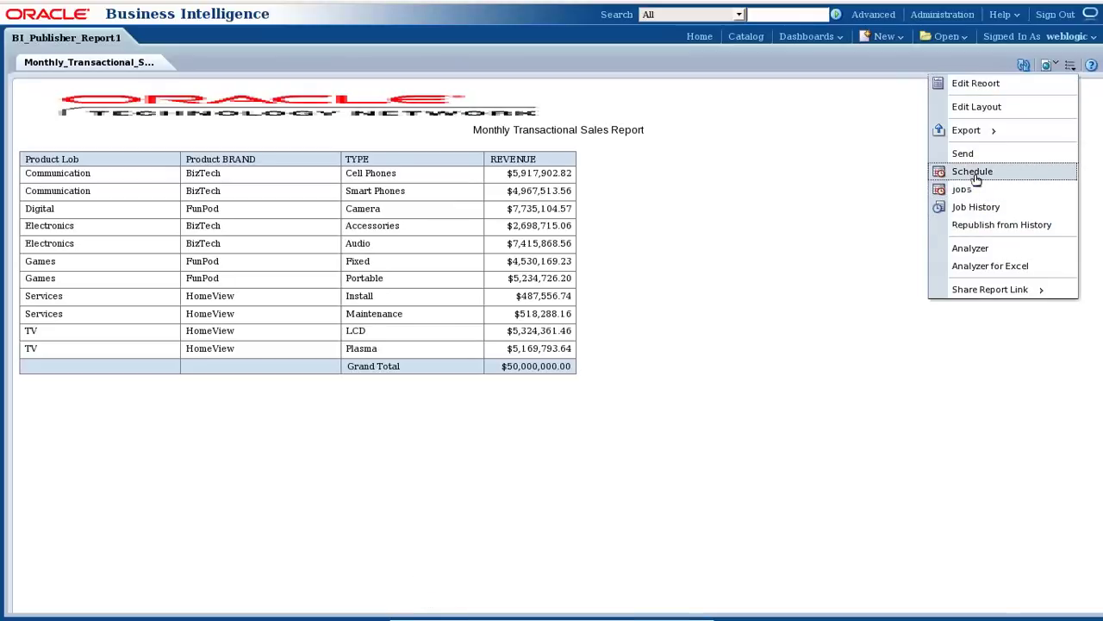
click(977, 172)
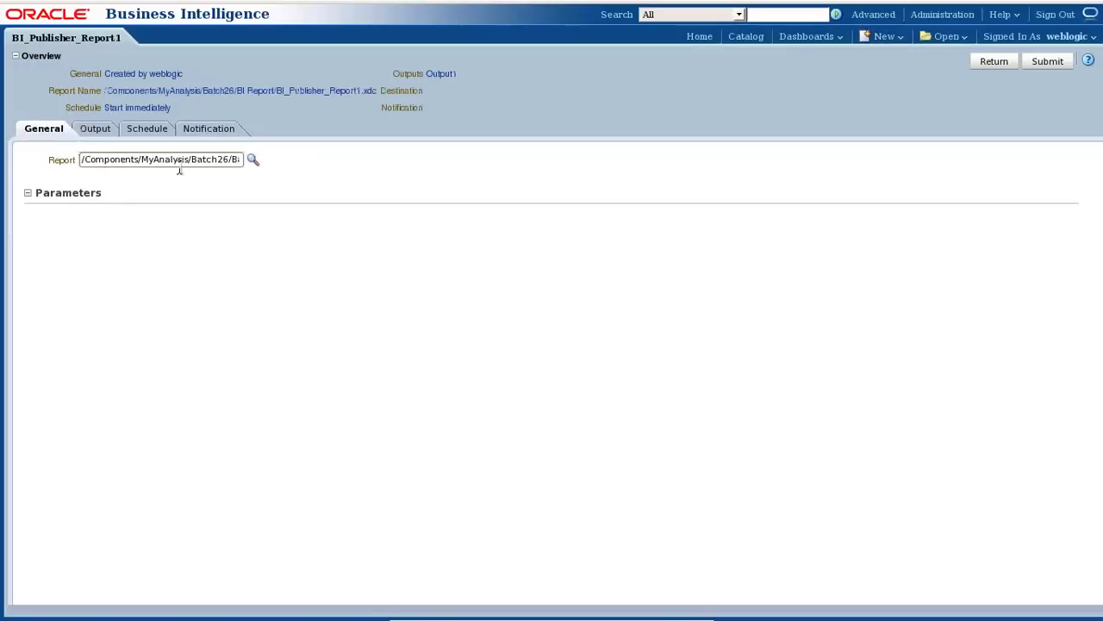
Add a second job output in PDF format with English (United States) locale.
click(95, 131)
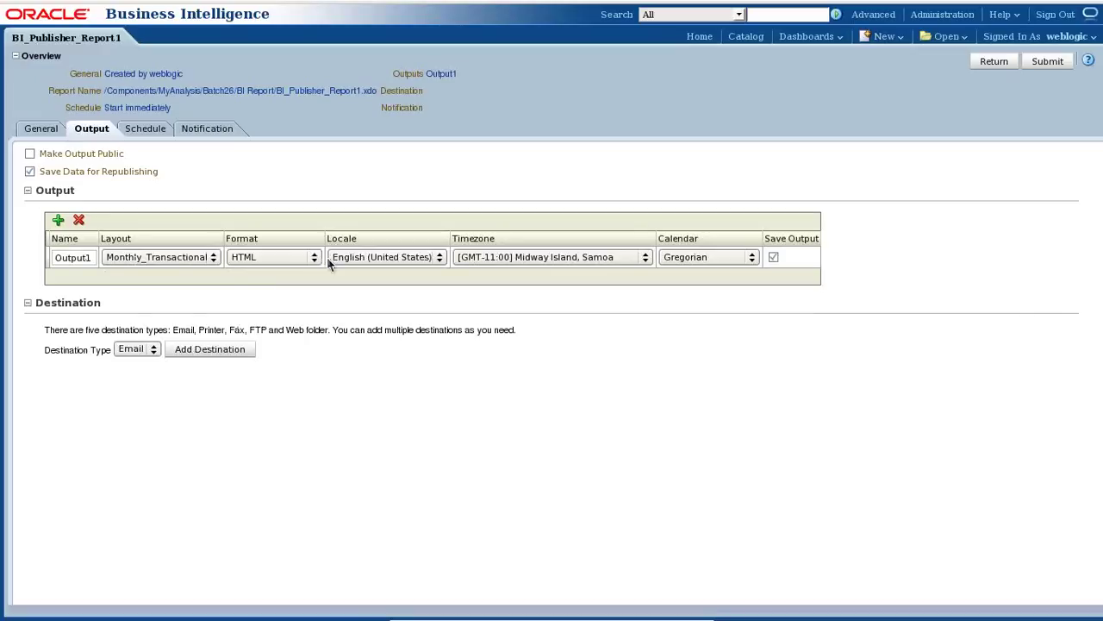
click(60, 221)
click(291, 283)
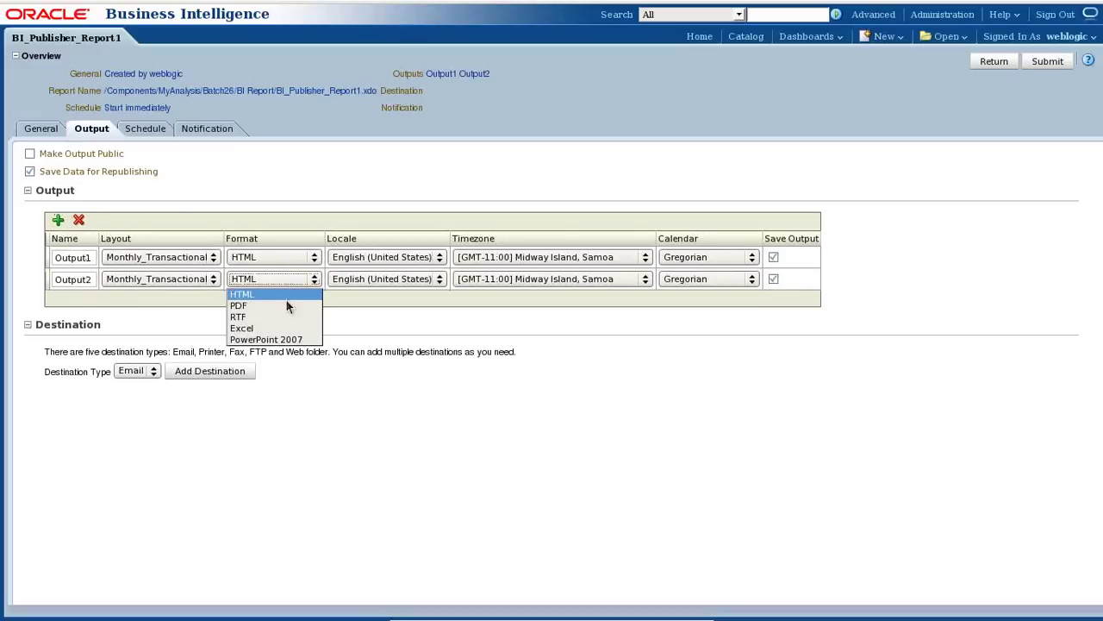
click(281, 306)
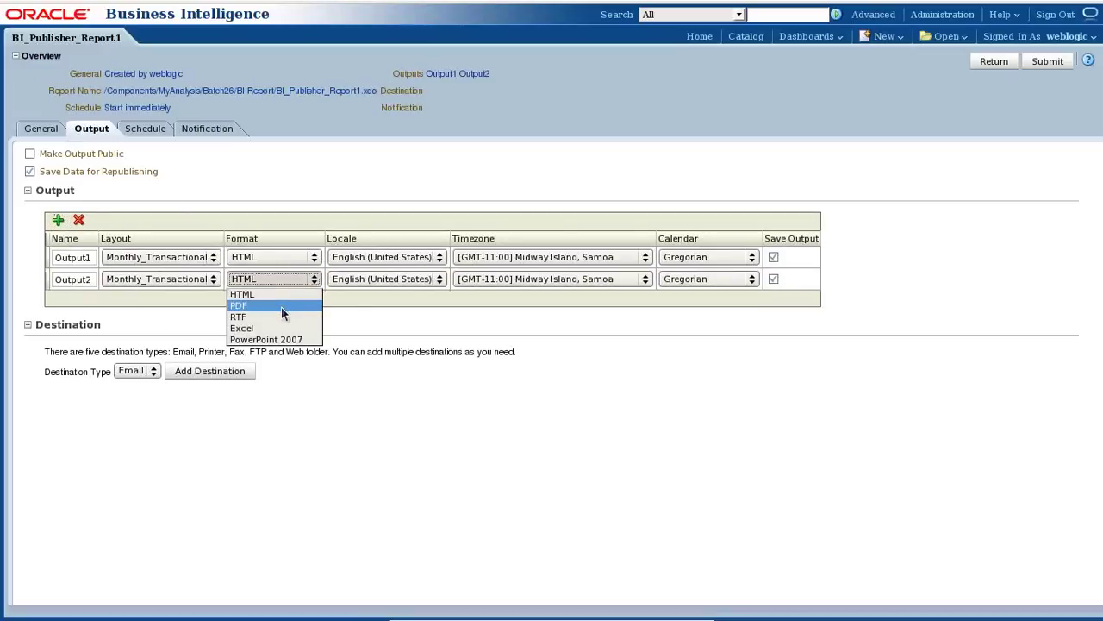
click(404, 278)
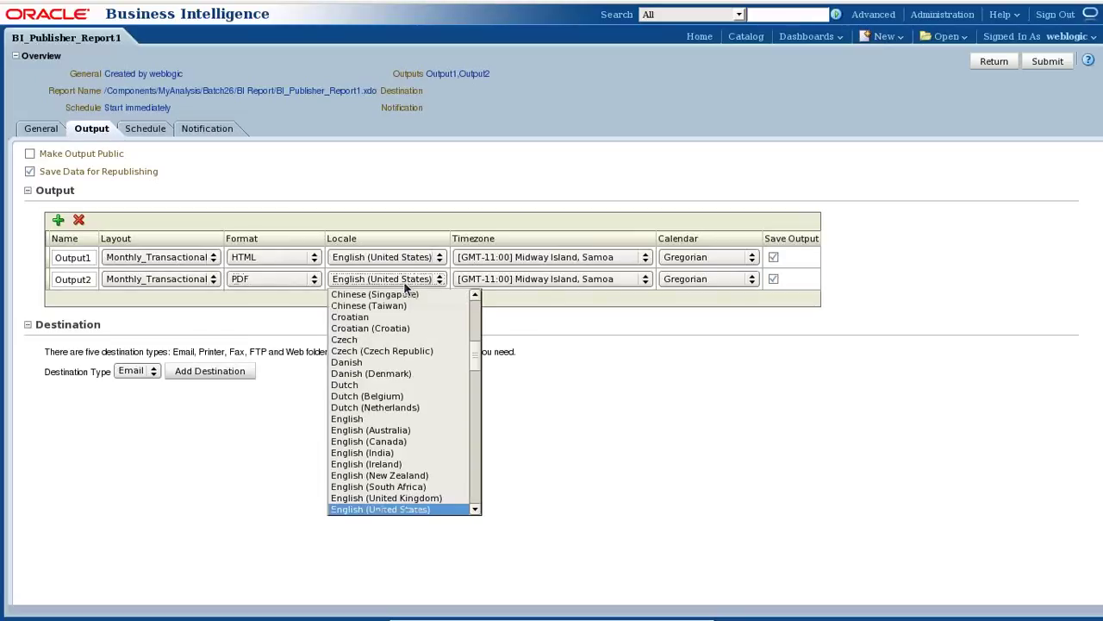
click(403, 281)
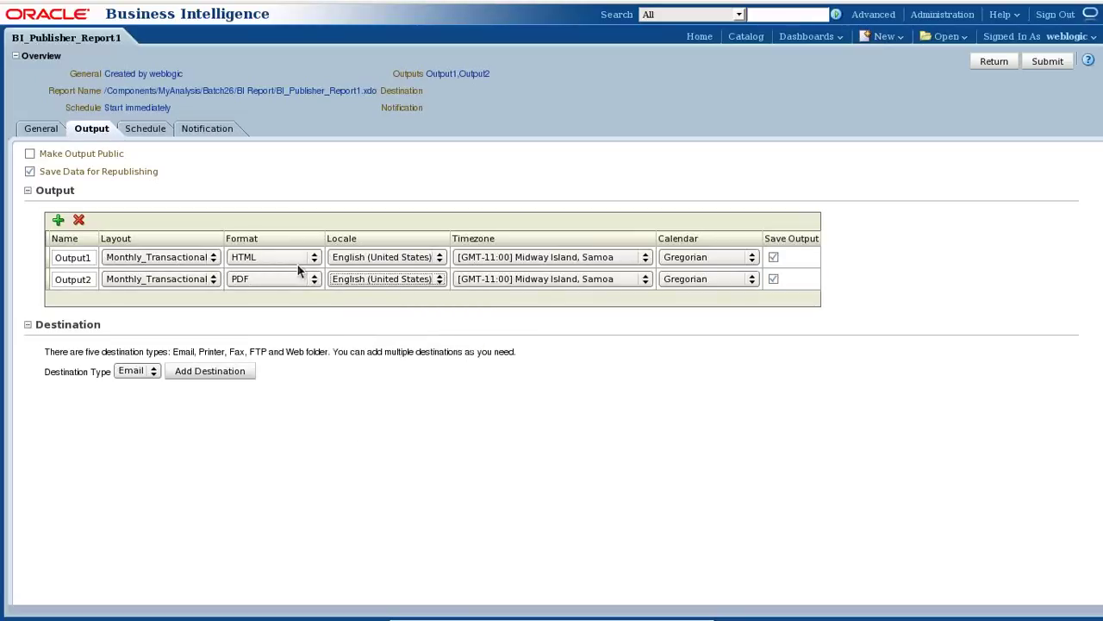
Rename the two outputs HTML_View and PDF_View.
double_click(58, 251)
text(HTML_View)
click(62, 279)
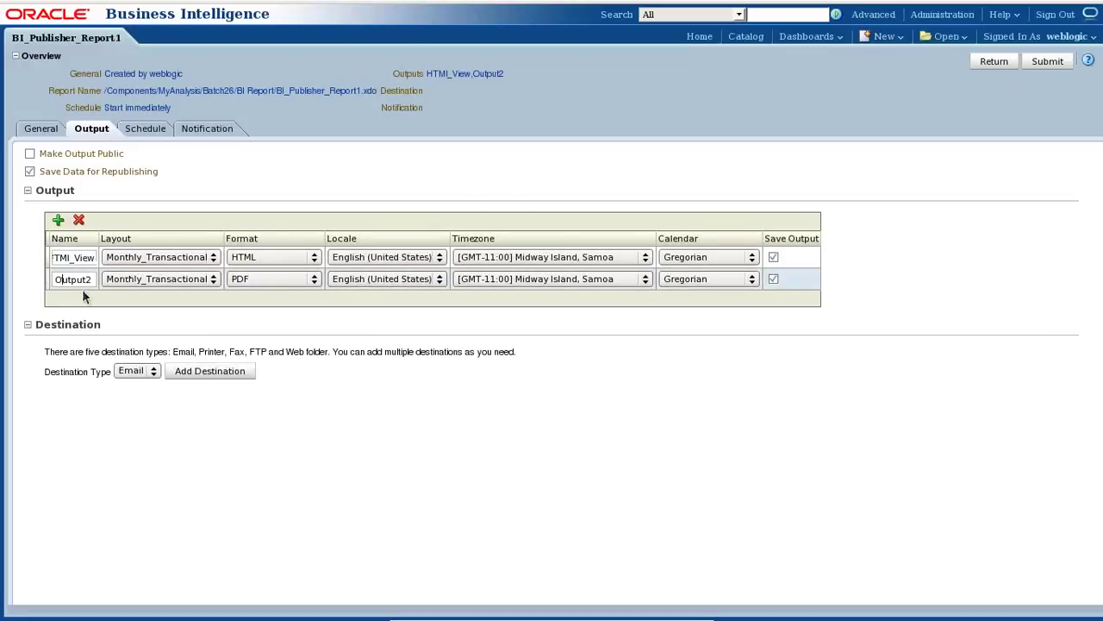
text(PDF_View)
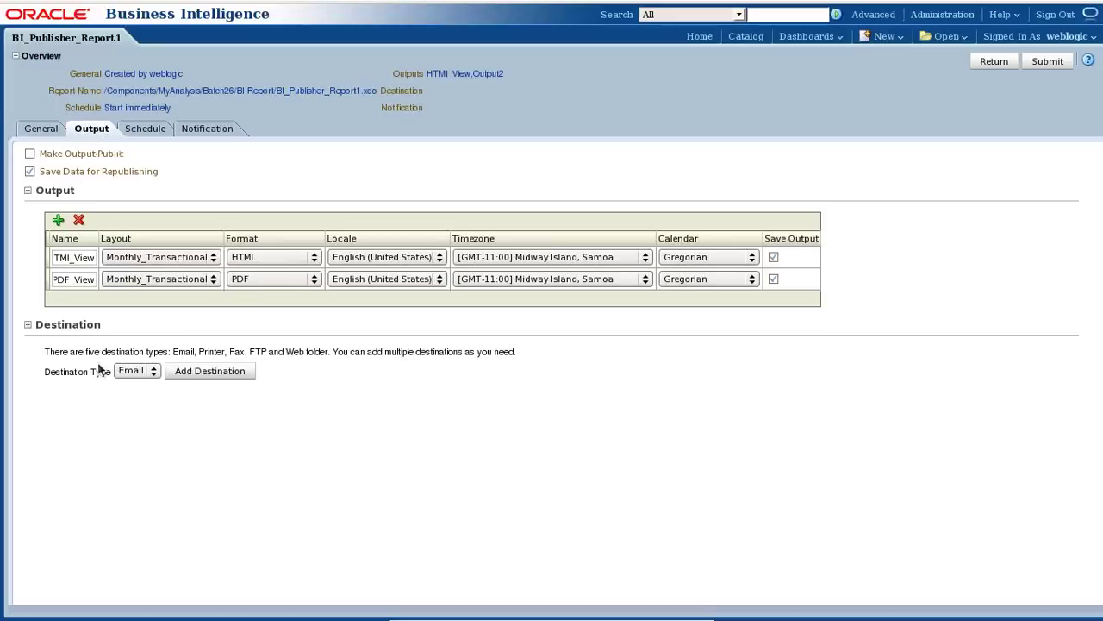
click(151, 371)
Add an Email destination that delivers only the HTML_View output.
click(133, 384)
click(210, 371)
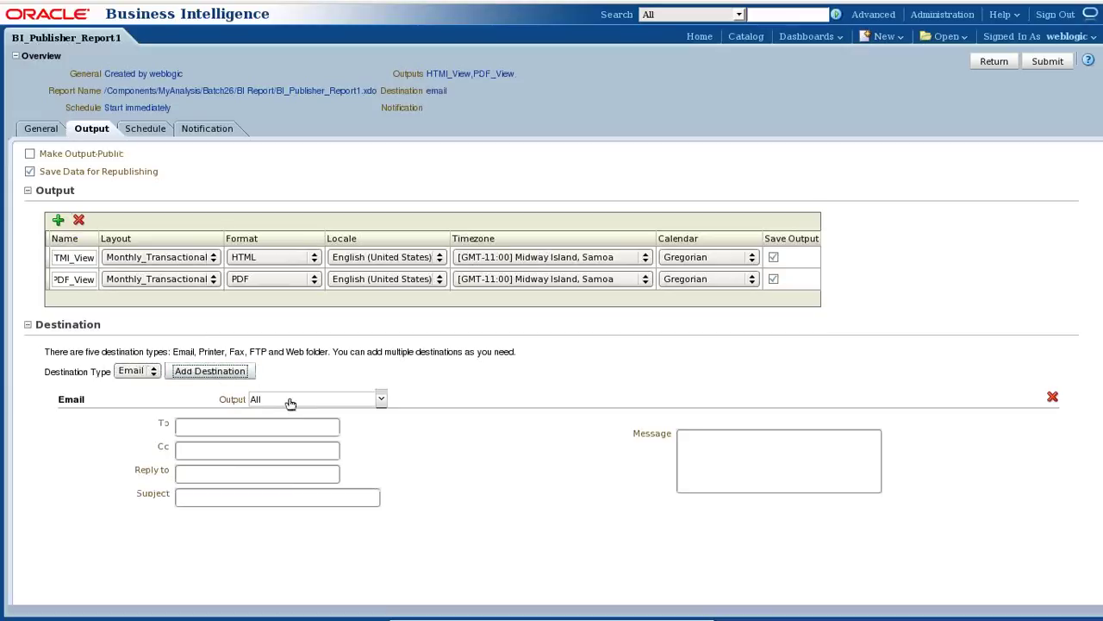
click(293, 400)
click(293, 401)
click(281, 402)
click(257, 448)
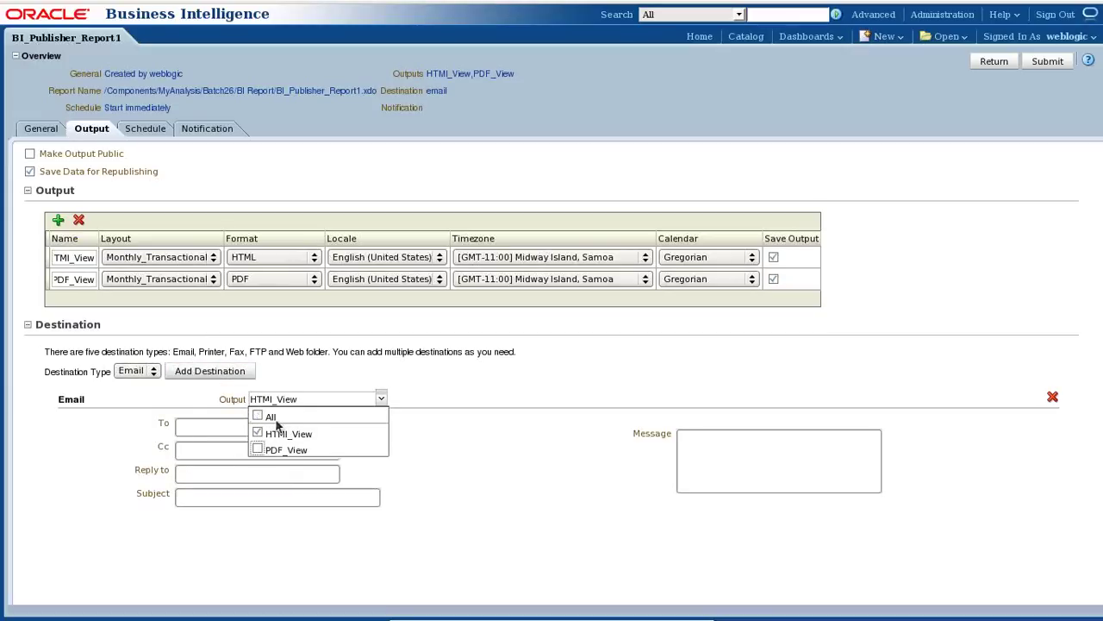
Enter the recipient's e-mail address and the subject 'Monthly Sales Transaction Report'.
click(250, 424)
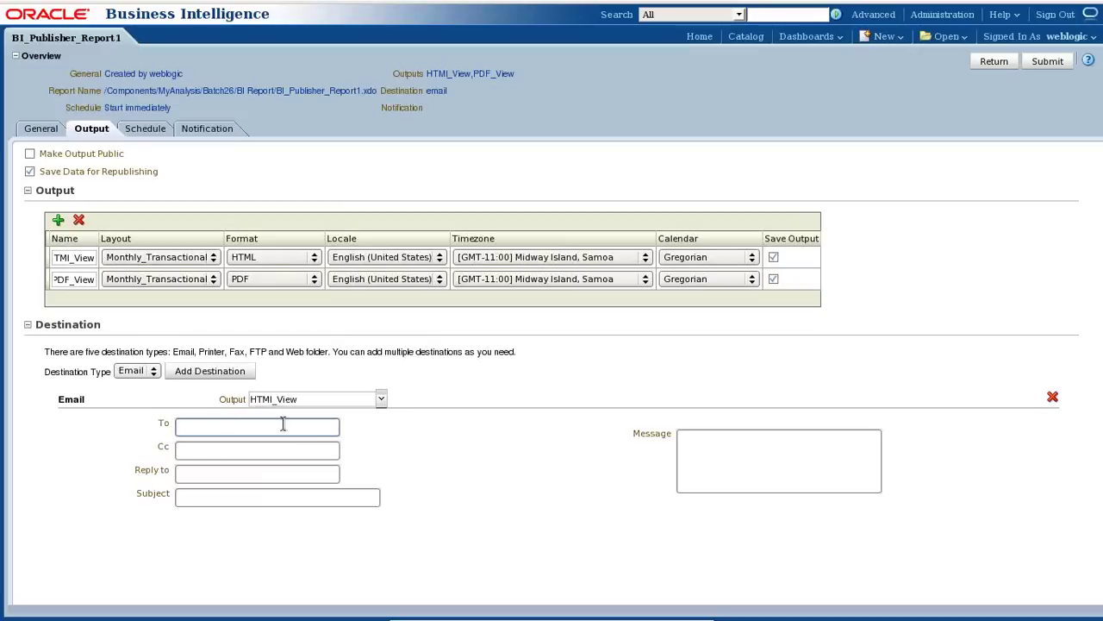
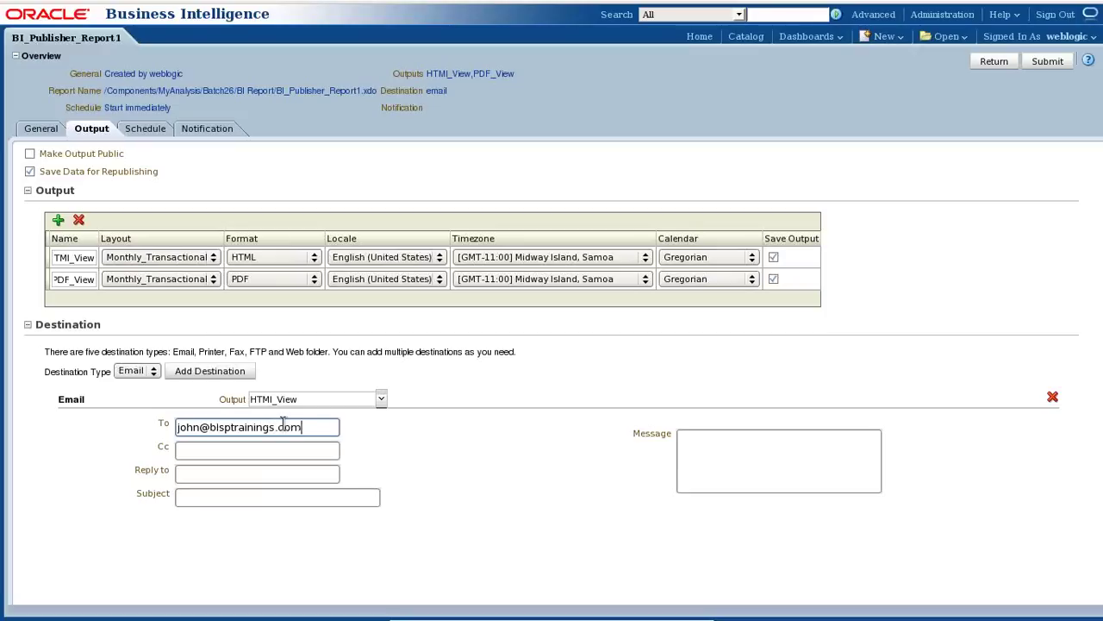
drag(295, 424, 140, 431)
click(303, 498)
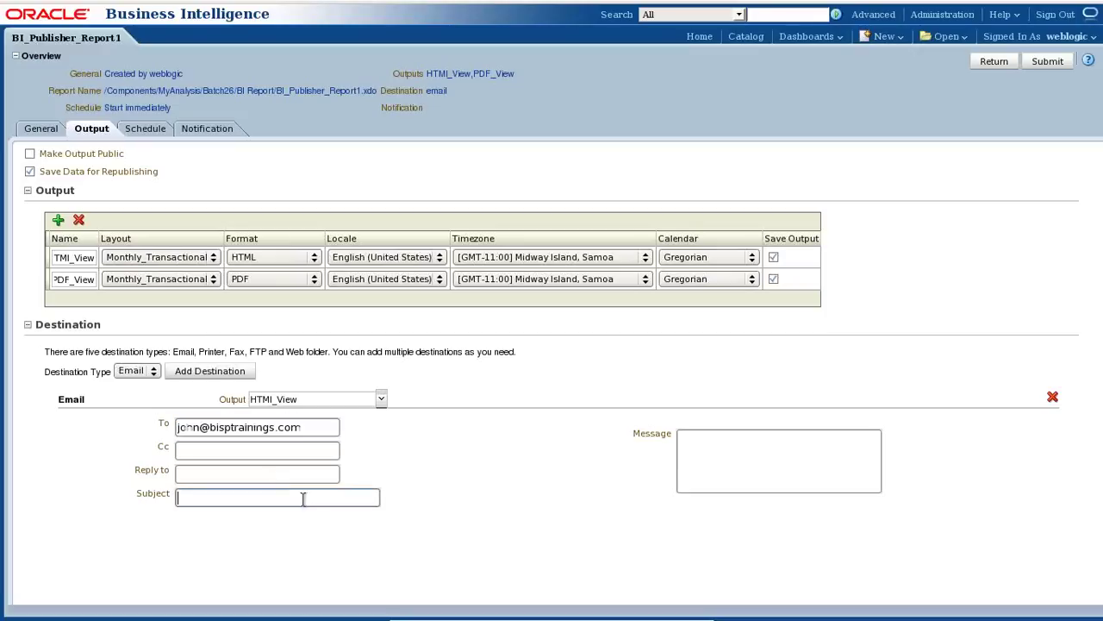
text(Monthly Sales Transaction Report)
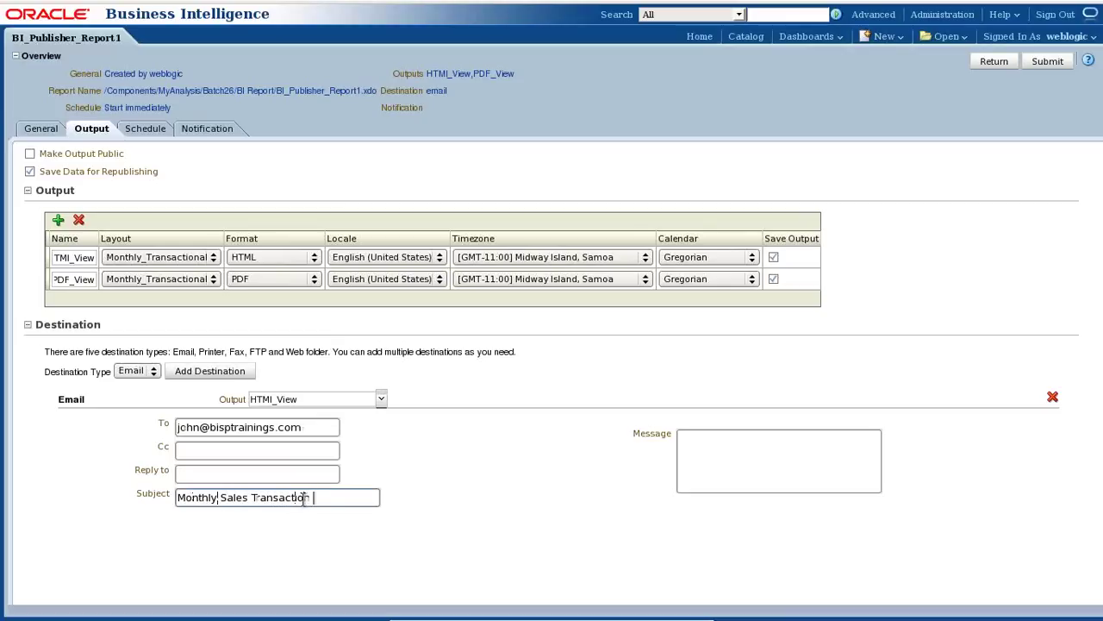
key(Tab)
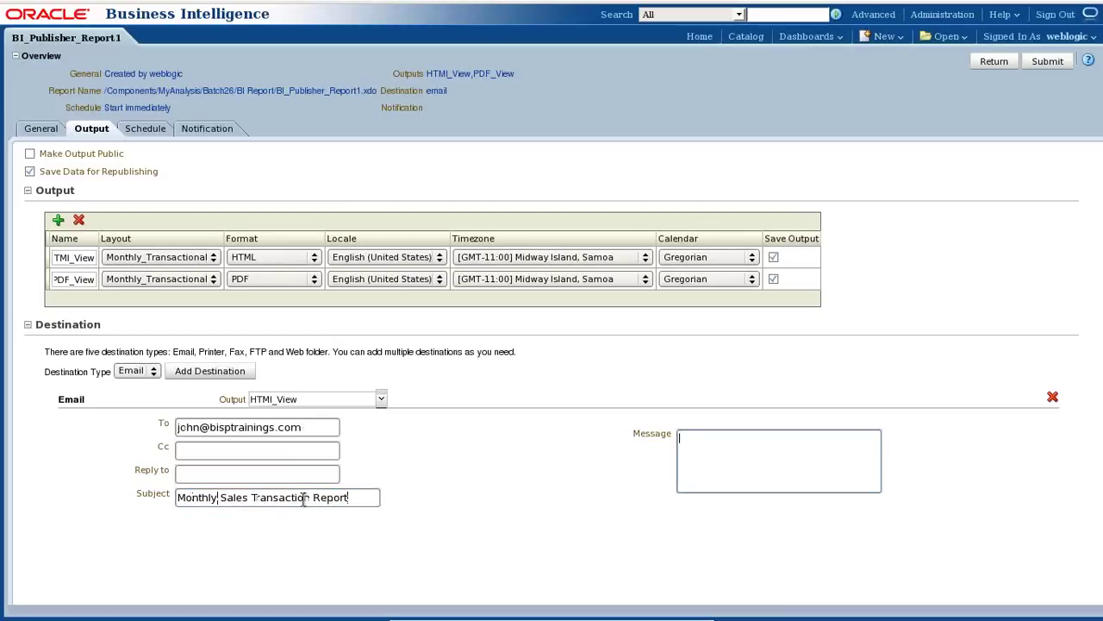
Write a short message greeting the recipient, naming the report, with thanks and sign-off.
drag(349, 497, 176, 498)
key(ctrl+c)
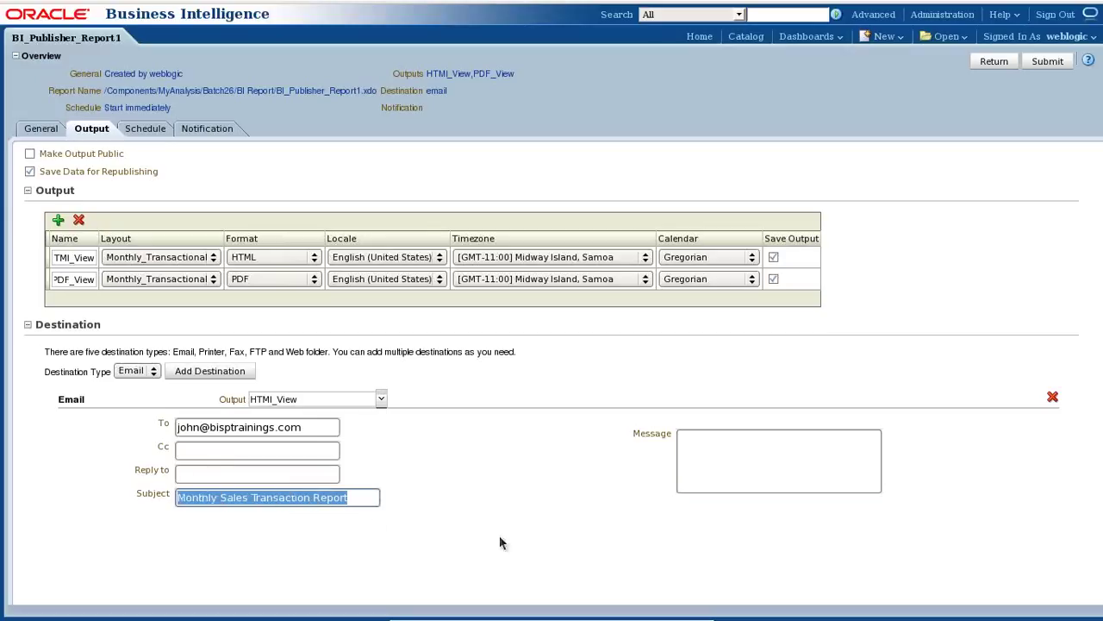
click(721, 450)
text(P)
key(BackSpace)
text(Dear John,)
key(Return)
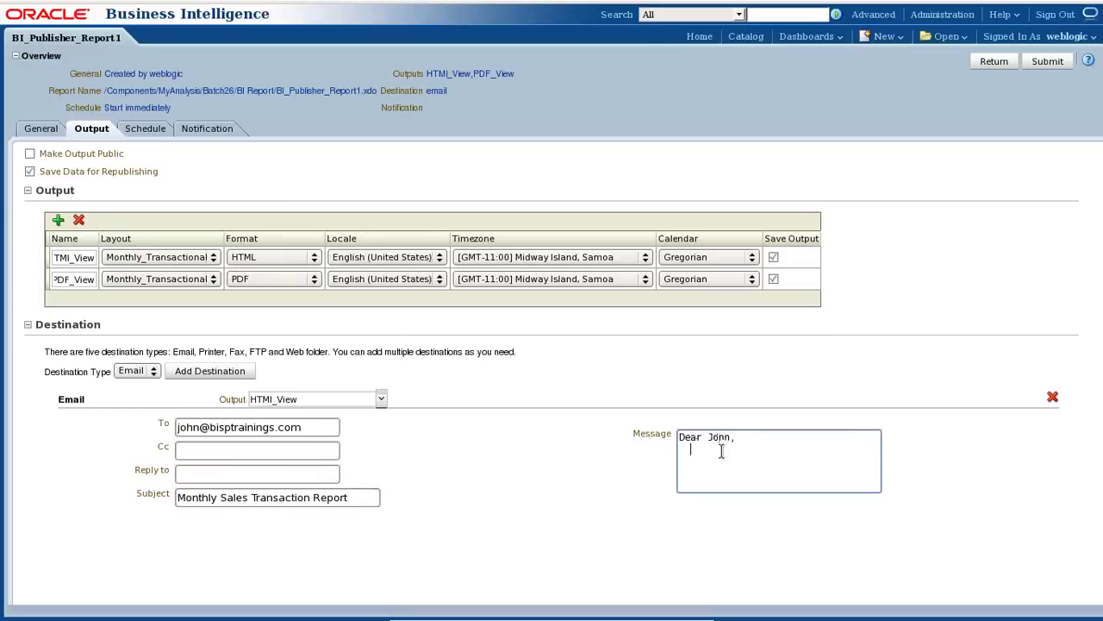
text(Pl find)
key(ctrl+v)
key(Return)
key(Return)
text(Thanks)
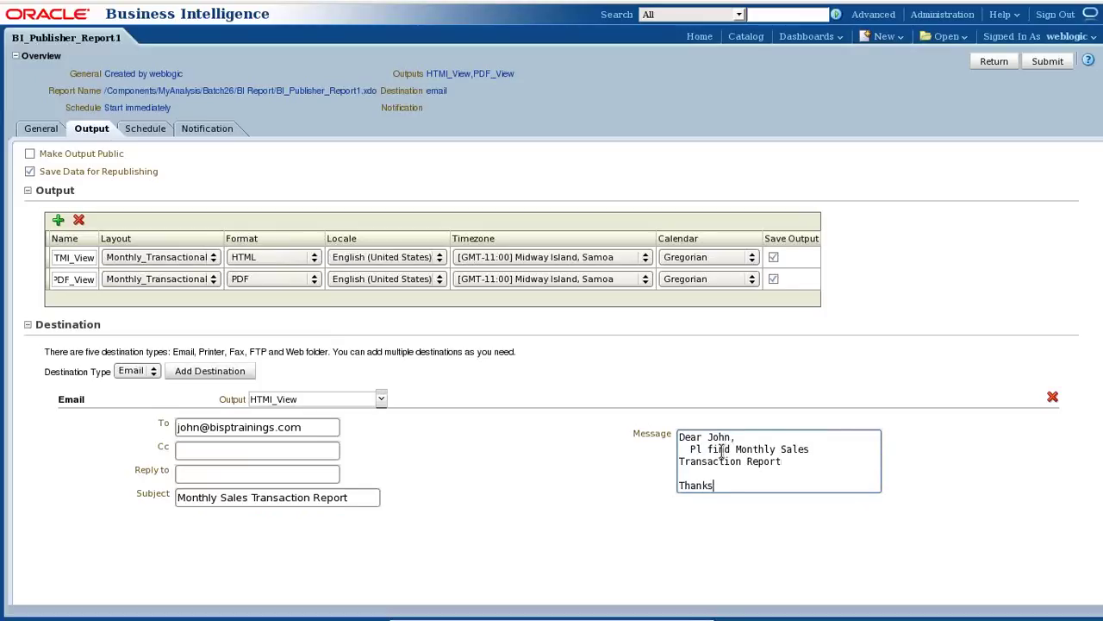
key(Return)
text(-Amit)
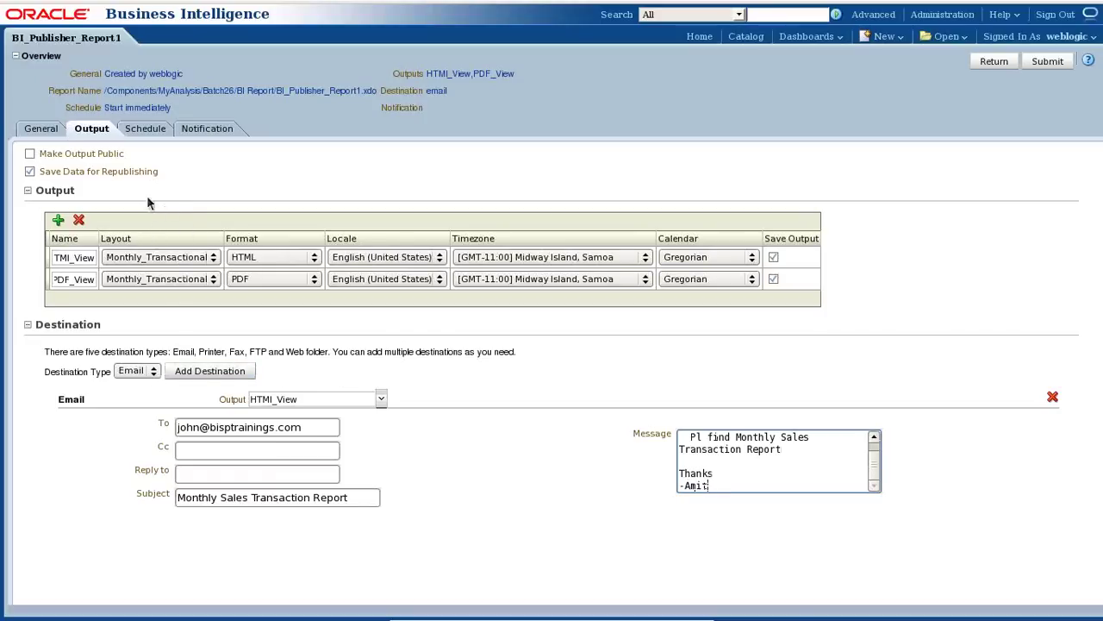
Set the job frequency to Monthly, running on day 1 of November and December.
click(136, 131)
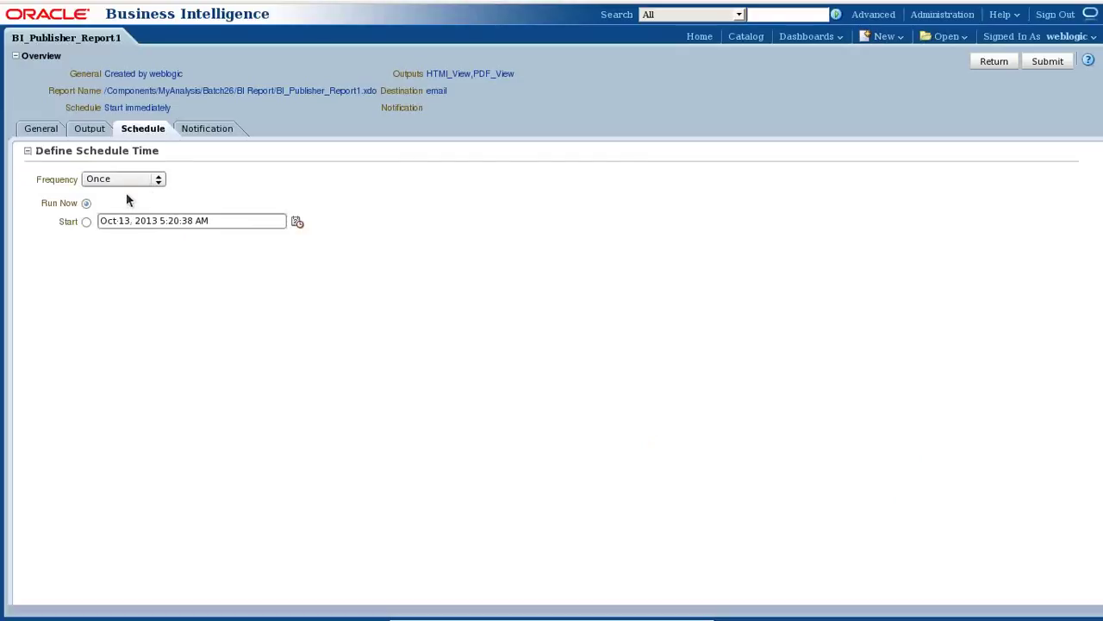
click(129, 180)
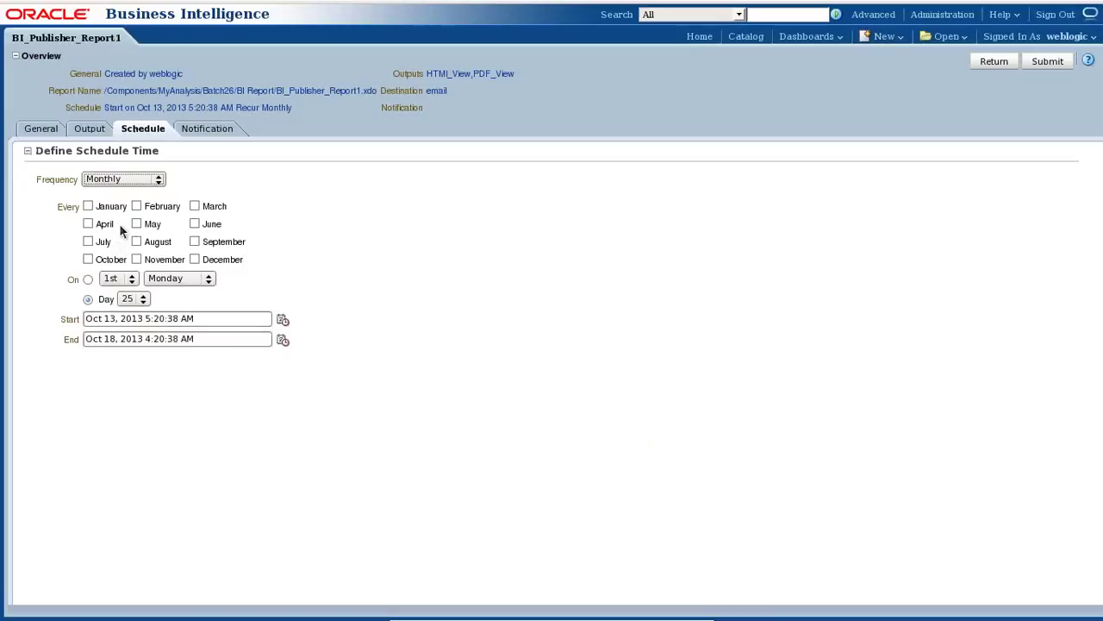
click(138, 260)
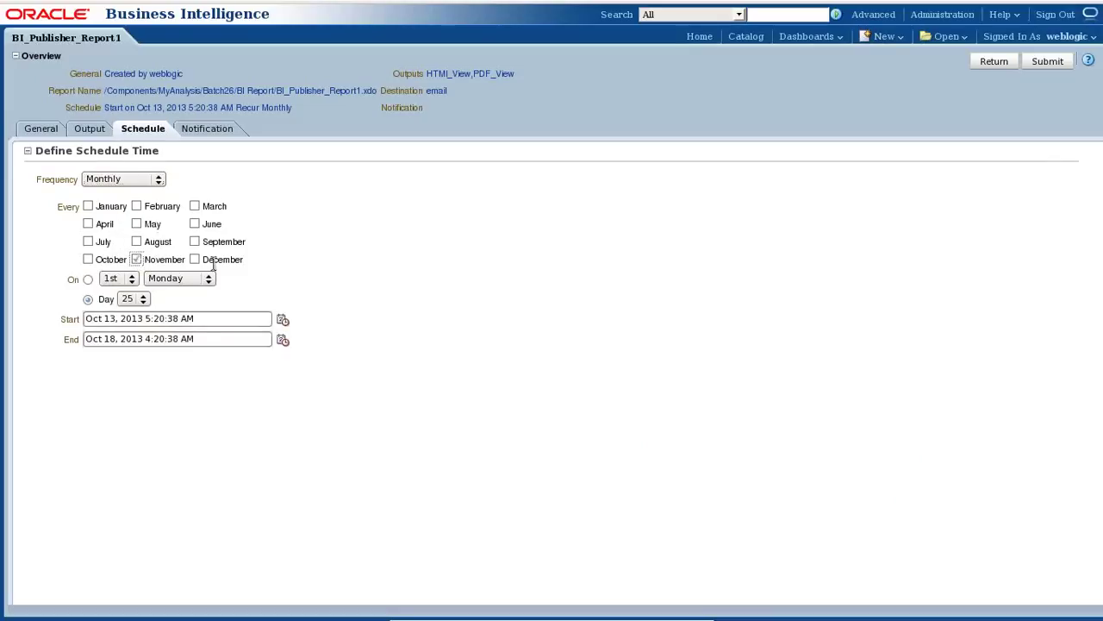
click(196, 259)
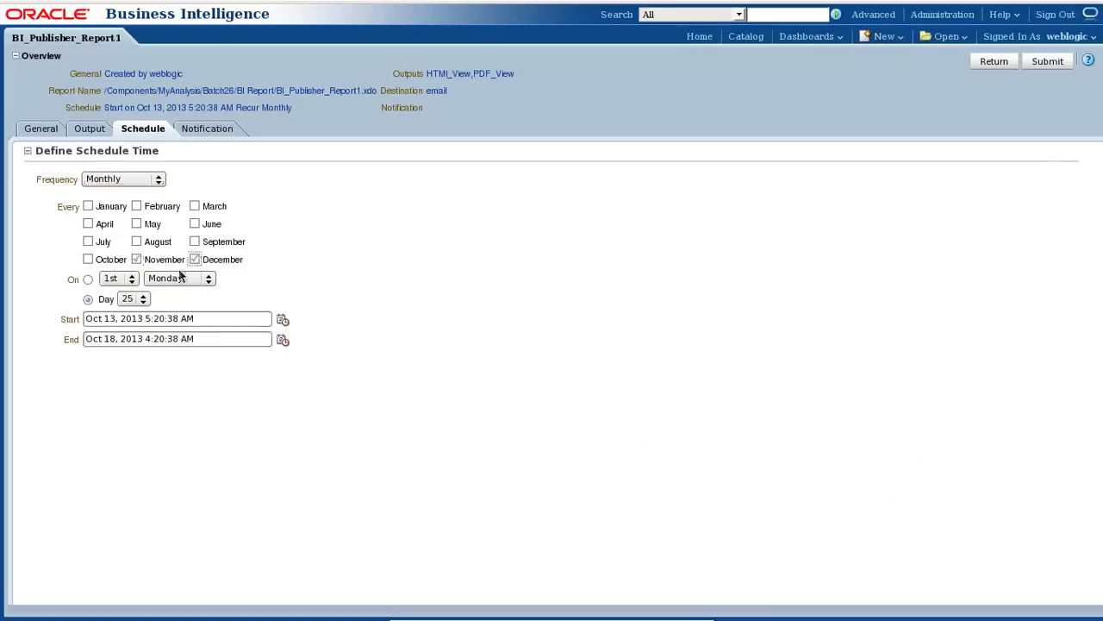
click(127, 299)
scroll(136, 343, up, 3)
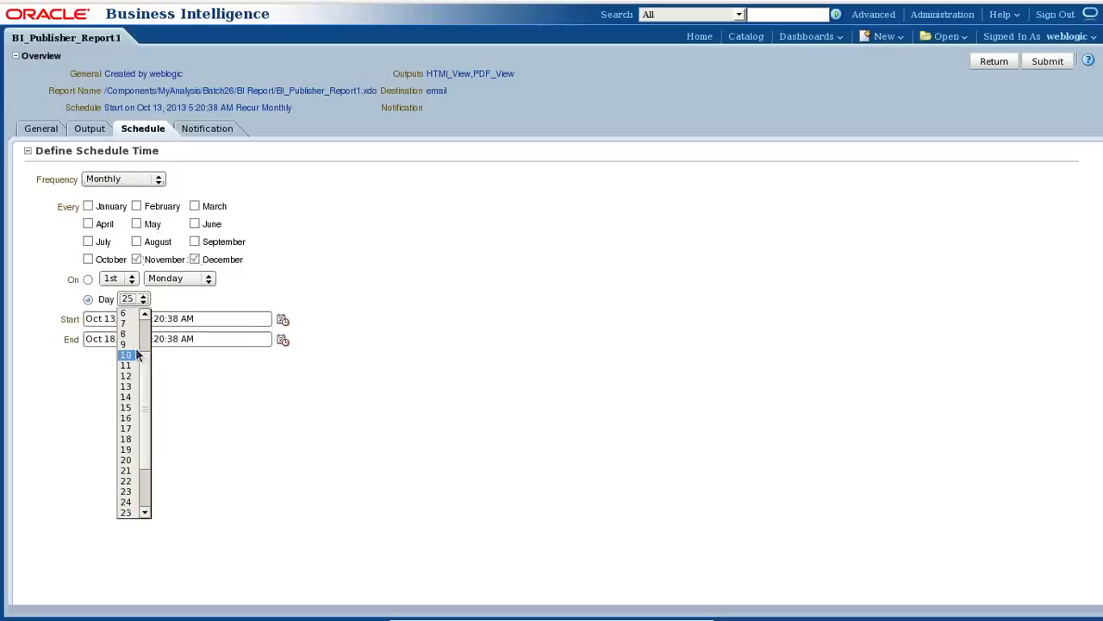
click(127, 314)
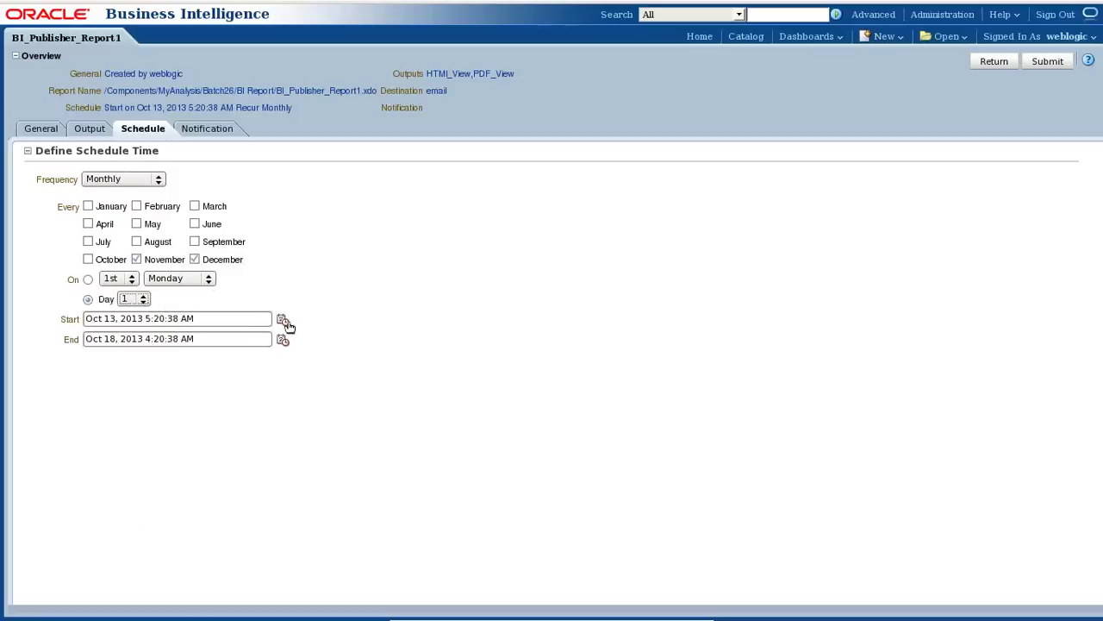
Set the start to Oct 13, 2013, 02:00:00 in GMT+05:30 Calcutta, Chennai, Mumbai, New Delhi.
click(283, 322)
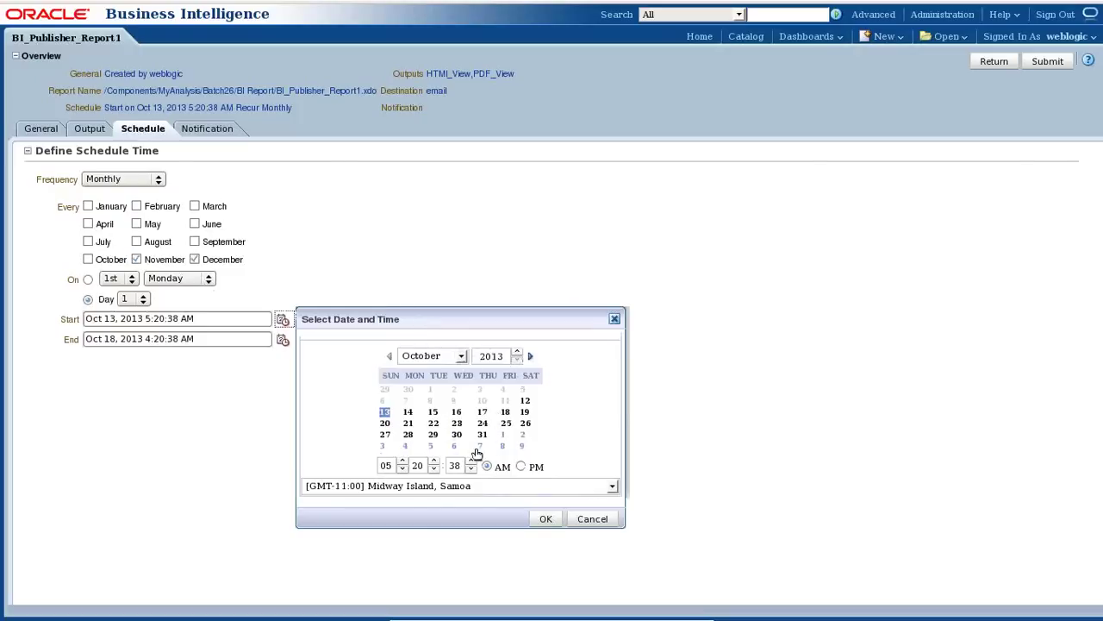
click(390, 466)
double_click(389, 465)
text(02)
key(Tab)
text(00)
key(Tab)
click(612, 487)
scroll(534, 405, down, 10)
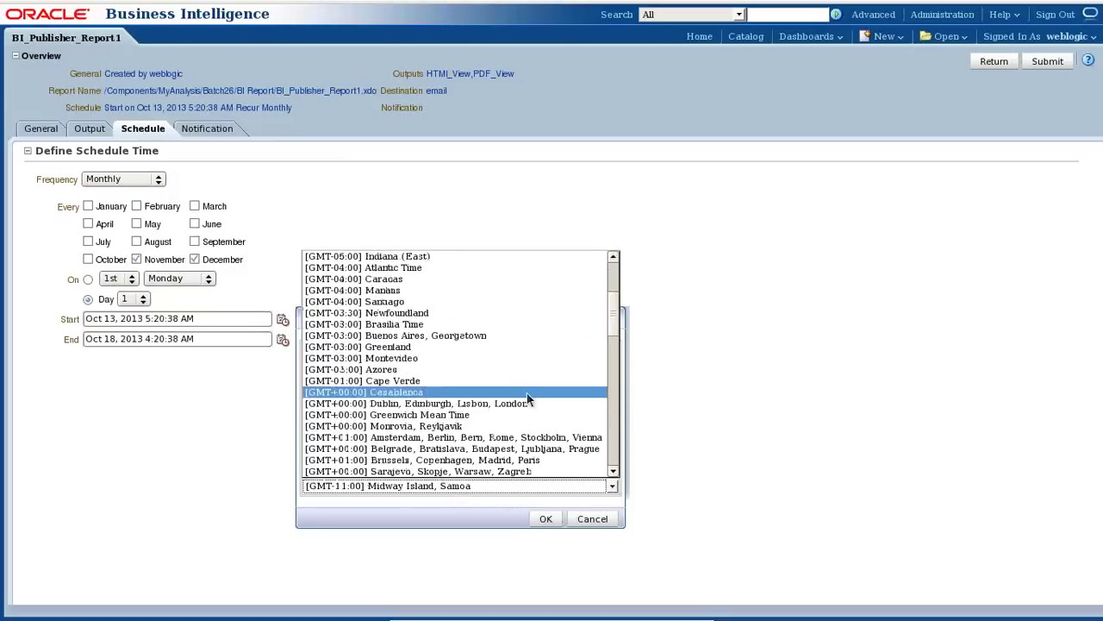
scroll(480, 431, down, 1)
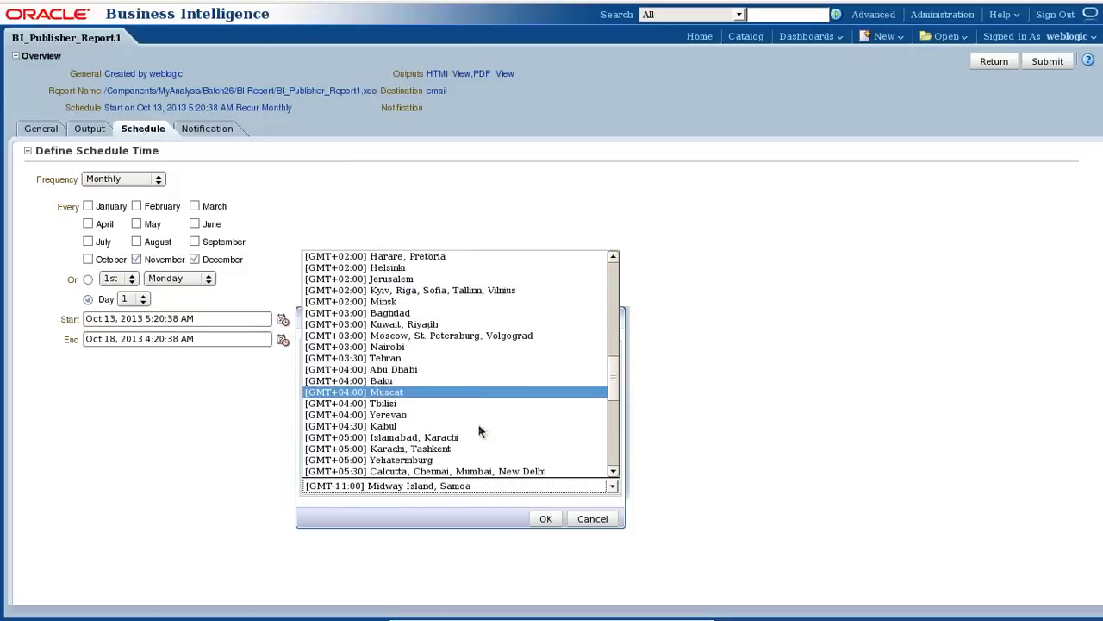
click(455, 471)
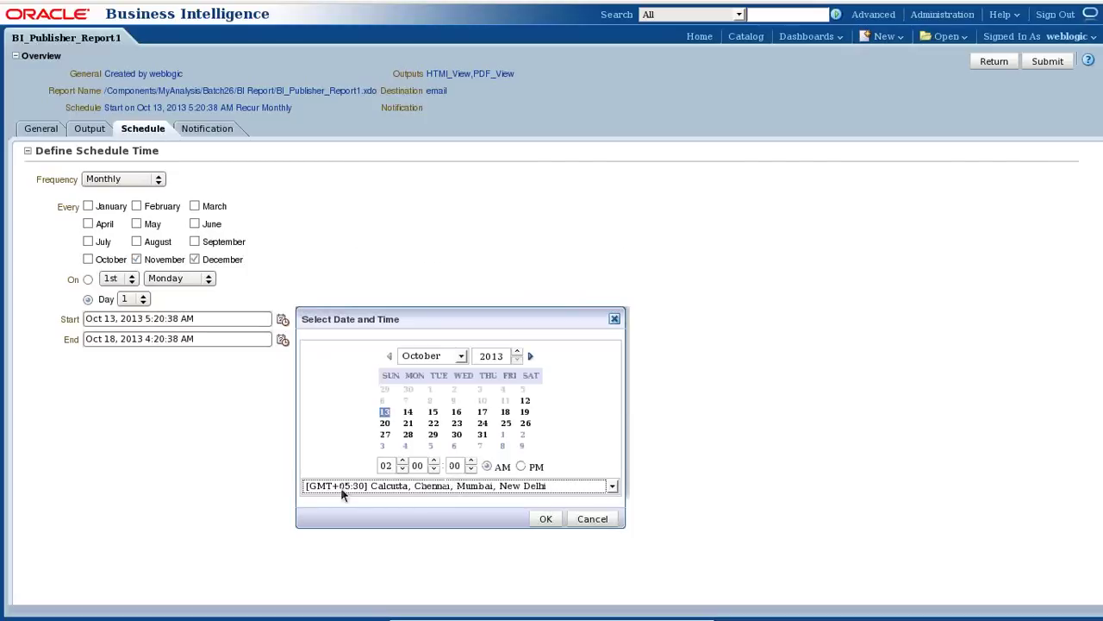
click(548, 521)
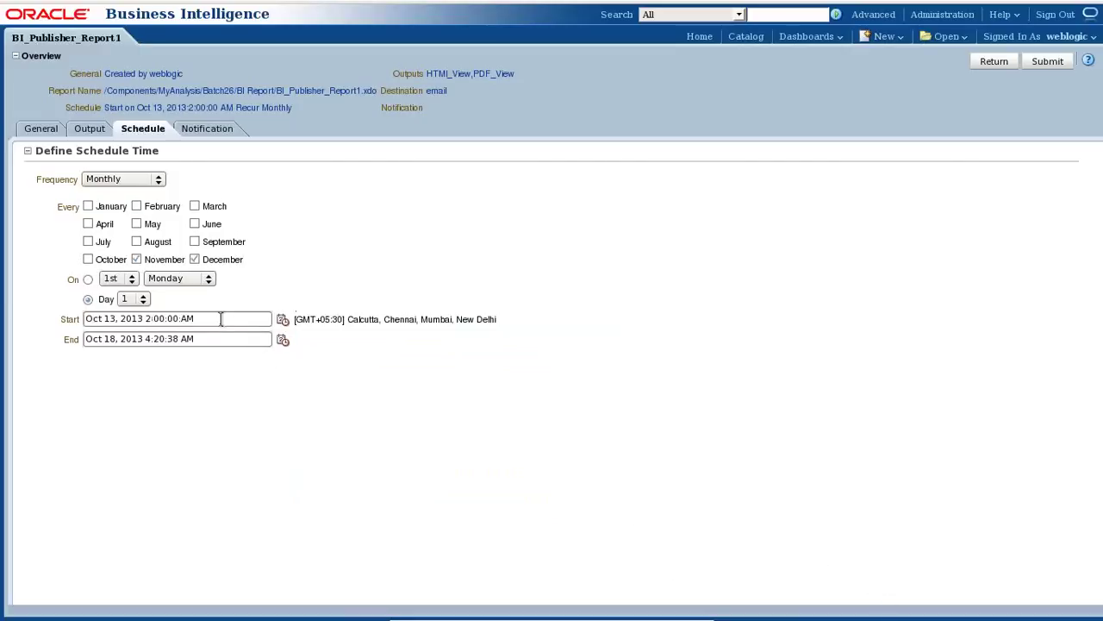
Turn on e-mail notification for all report outcomes and enter the admin recipient address.
click(214, 134)
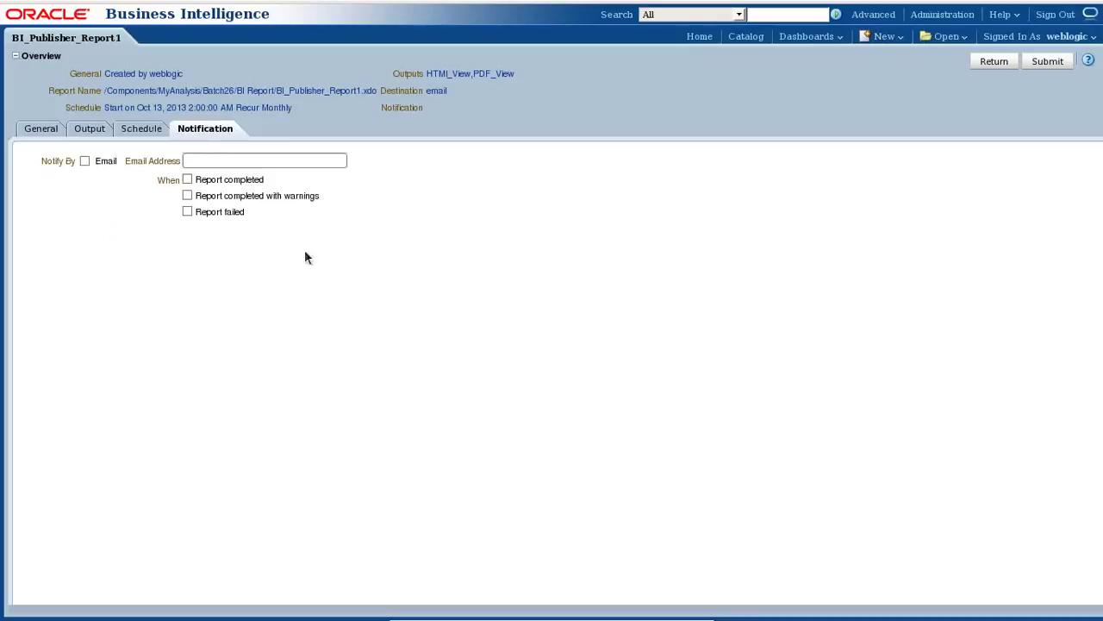
click(85, 161)
click(195, 161)
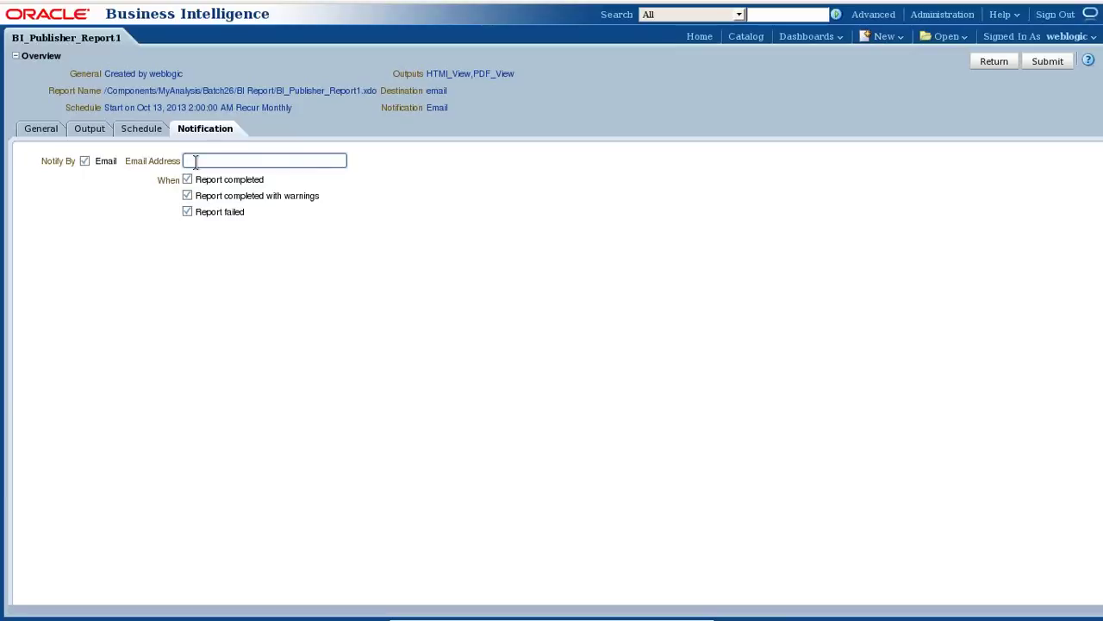
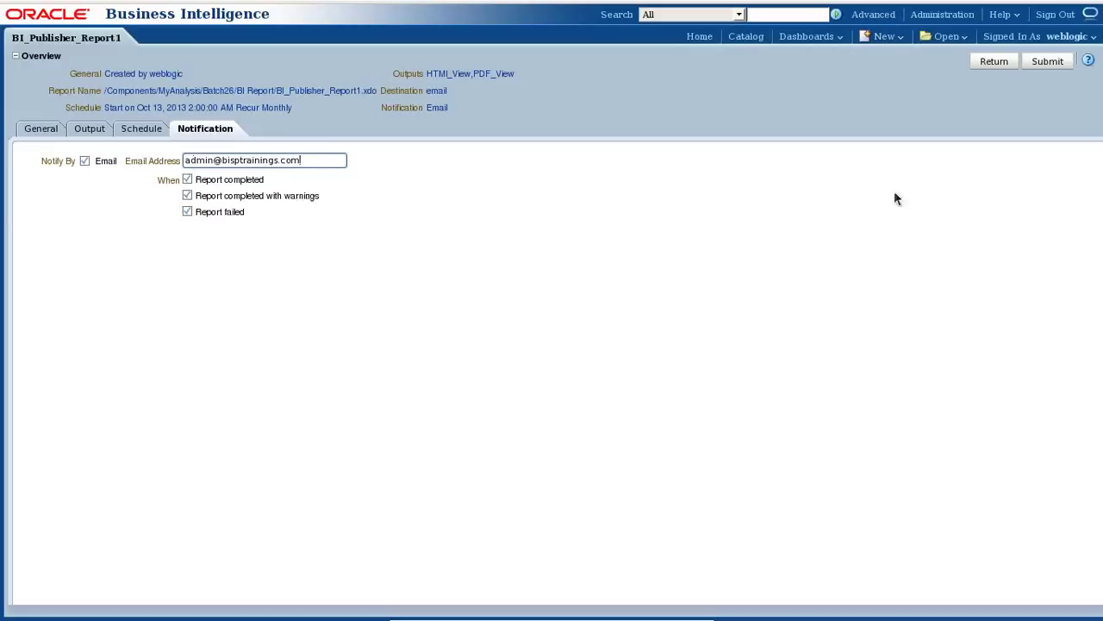
Submit the job as Monthly_Transaction_Job, dismiss the date-range failure, and return to scheduling.
click(1047, 61)
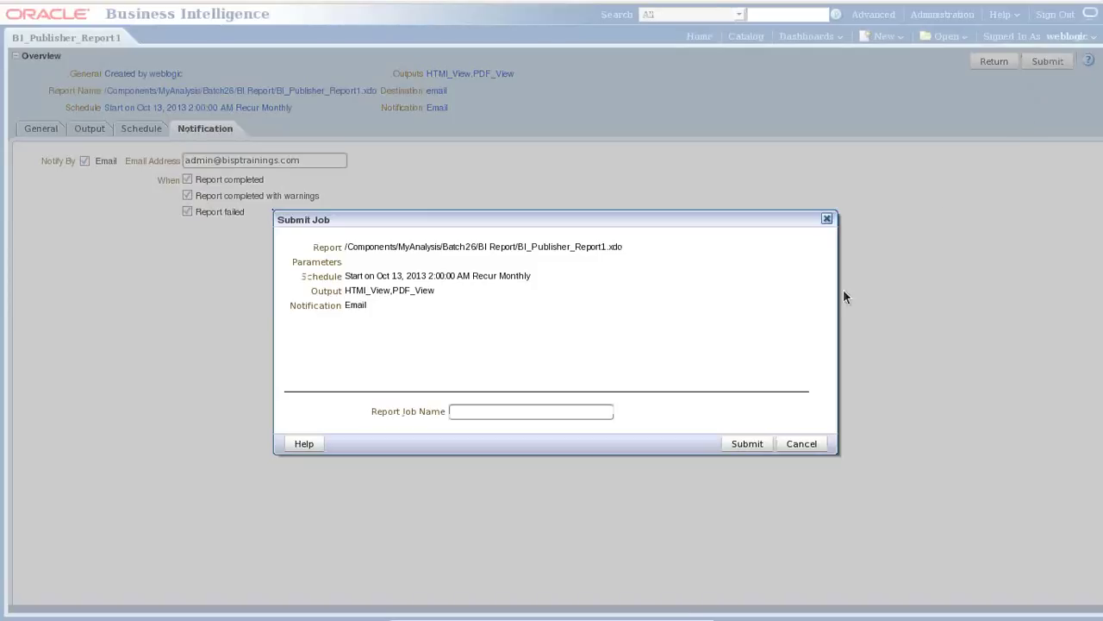
click(483, 411)
text(MOnthlu)
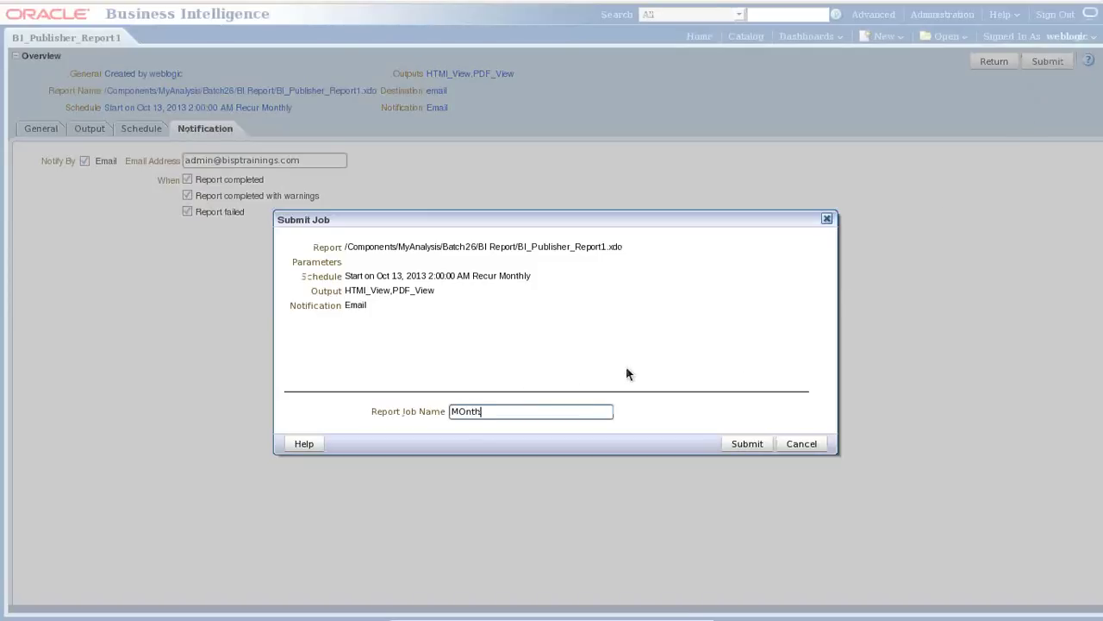
key(BackSpace)
key(BackSpace)
key(BackSpace)
key(BackSpace)
key(BackSpace)
key(BackSpace)
text(onthl)
key(BackSpace)
key(BackSpace)
key(BackSpace)
key(BackSpace)
text(nthly_Transaction_Job)
click(748, 443)
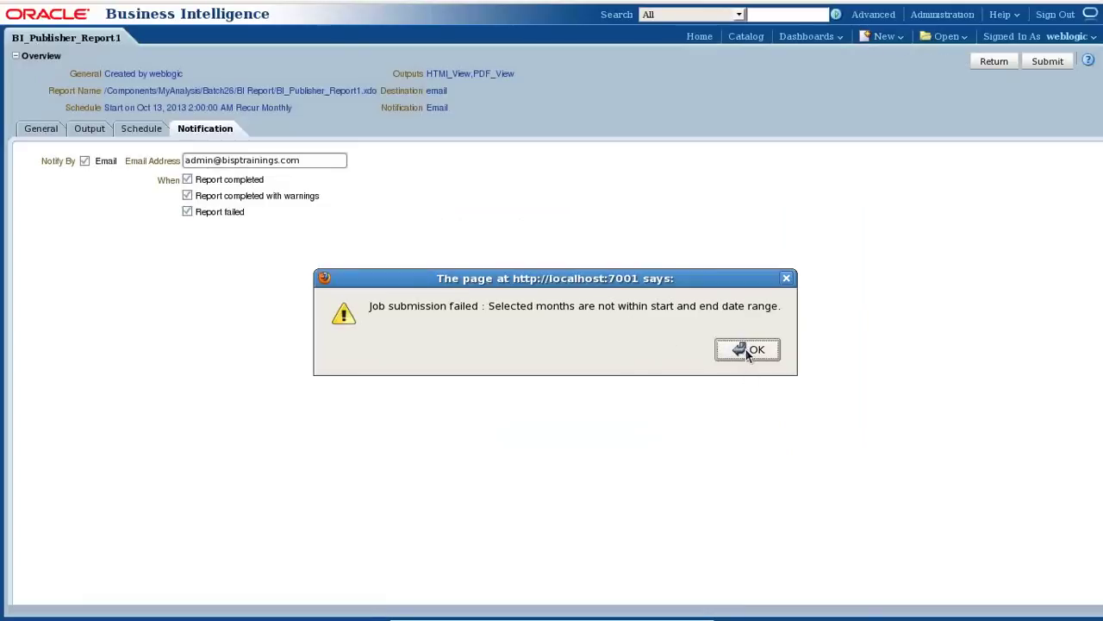
click(748, 351)
click(141, 129)
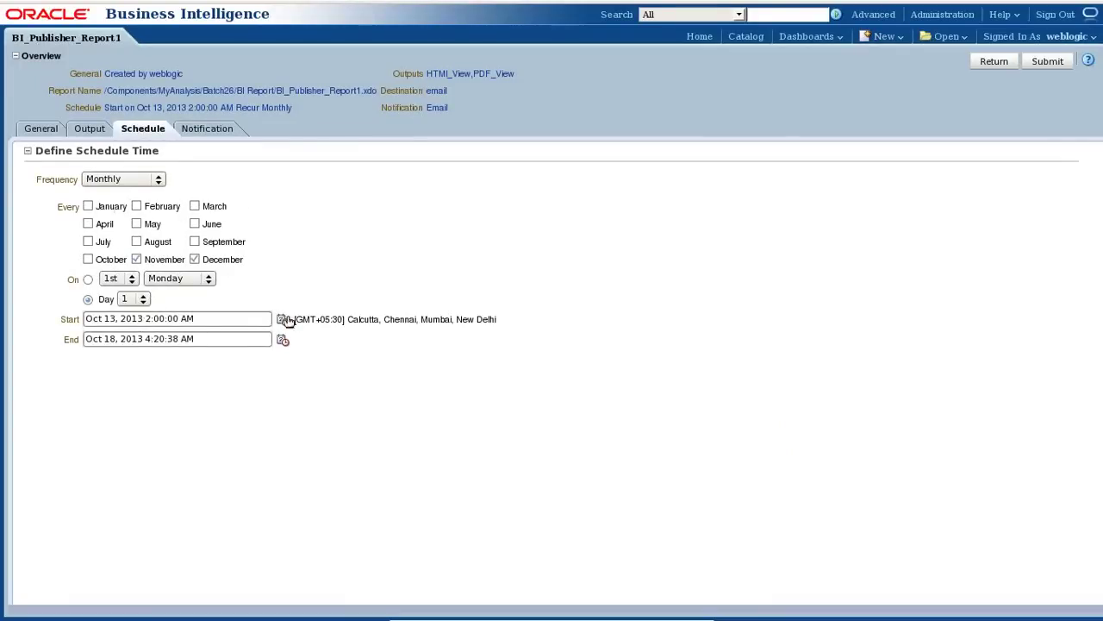
Set the schedule's end date to December 31, 2013.
click(283, 341)
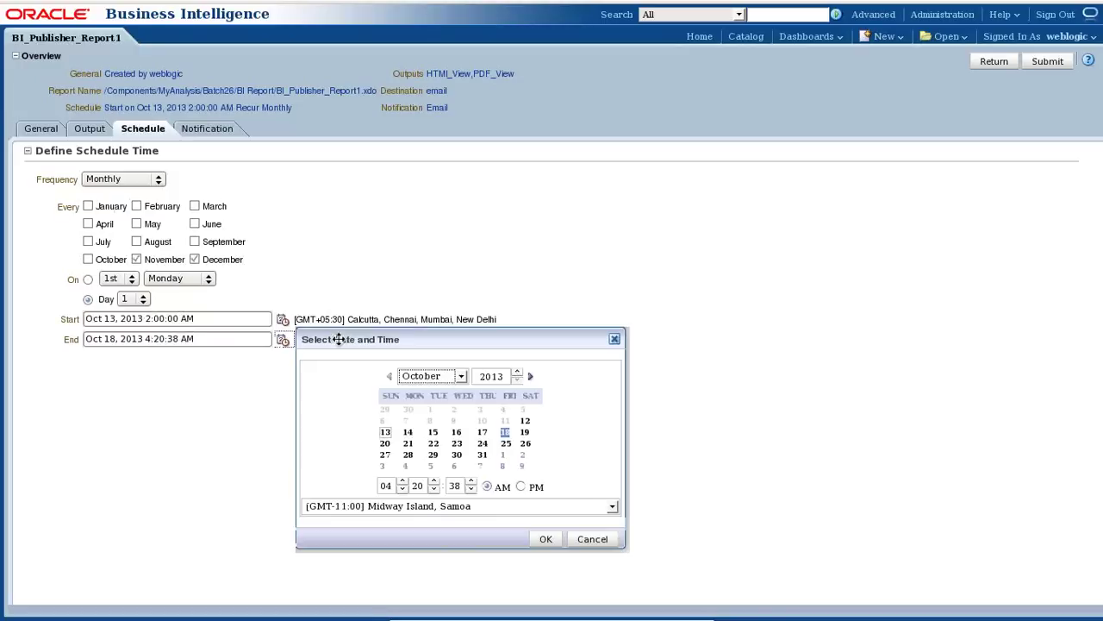
click(431, 378)
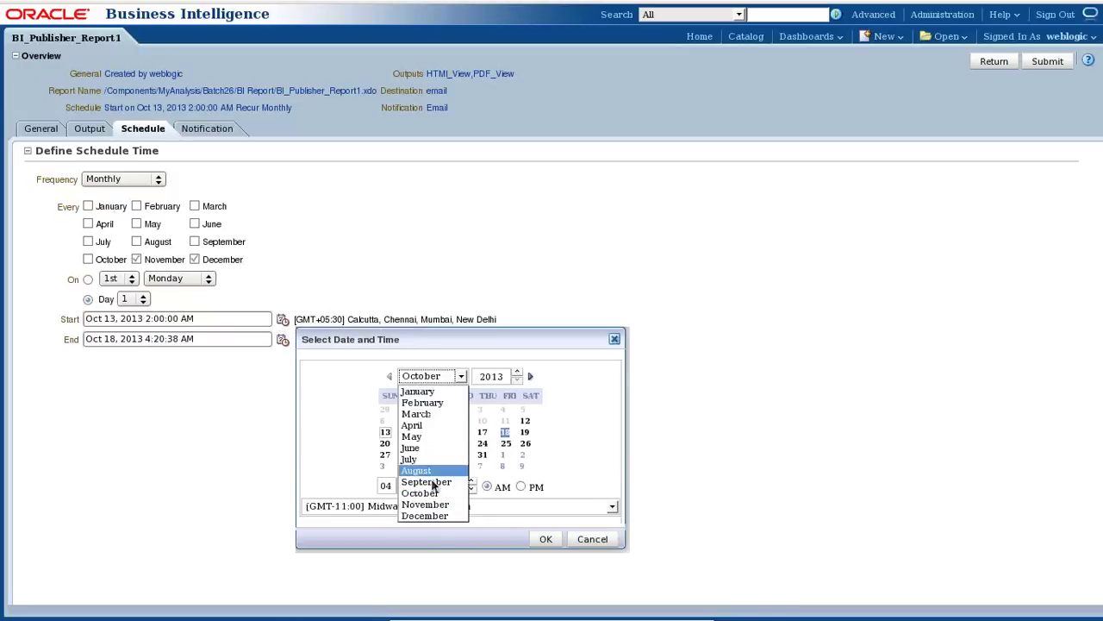
click(425, 516)
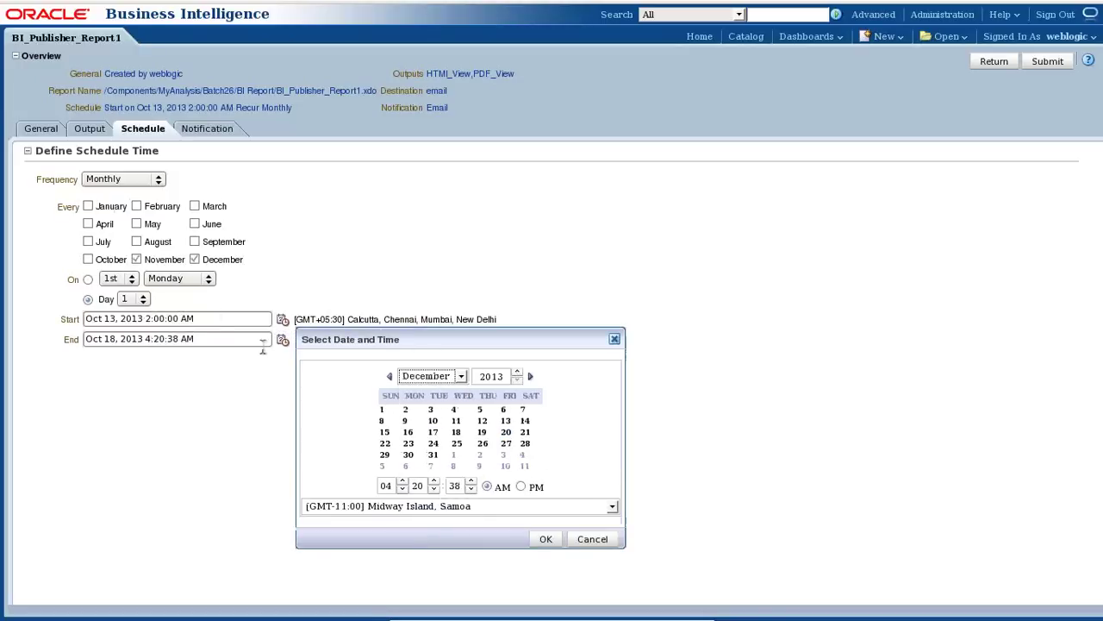
click(433, 454)
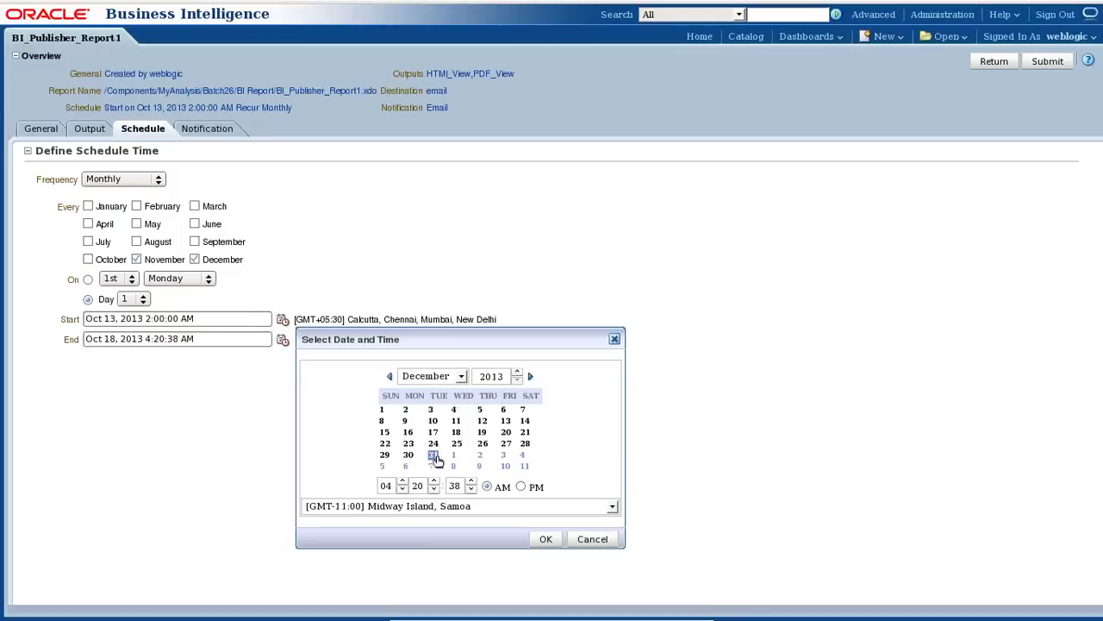
click(547, 539)
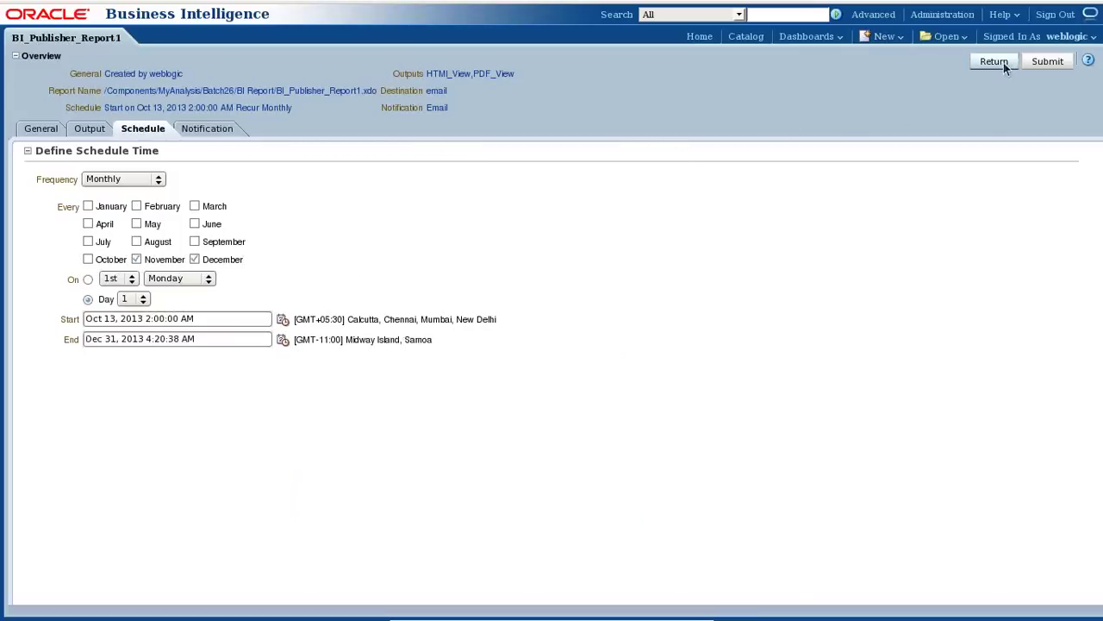
Resubmit Monthly_Transaction_Job and acknowledge the success message.
click(1047, 61)
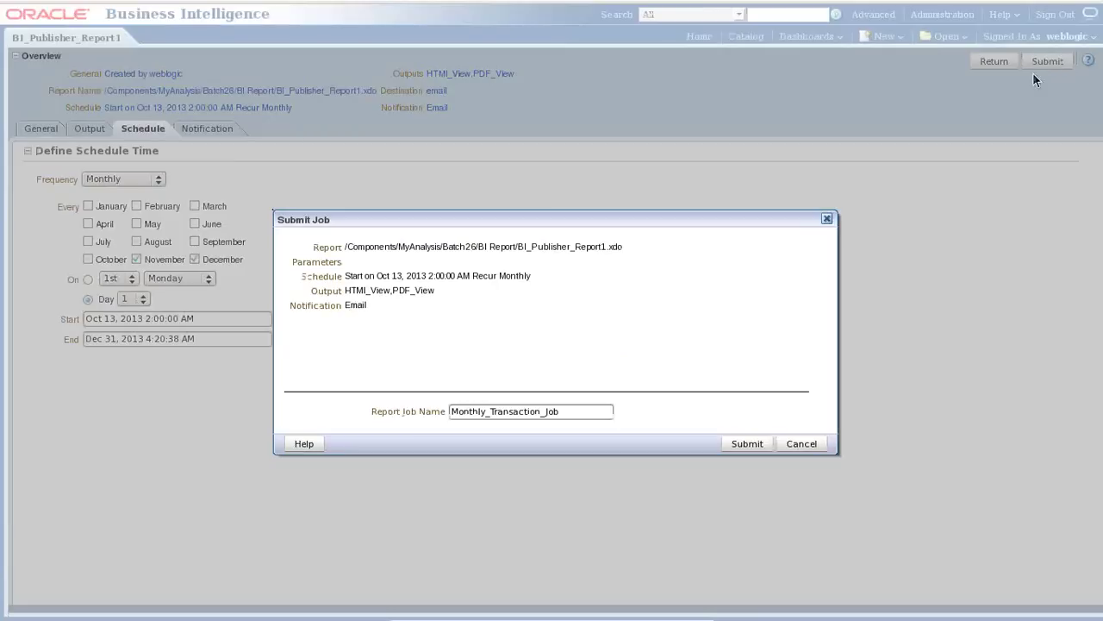
click(731, 443)
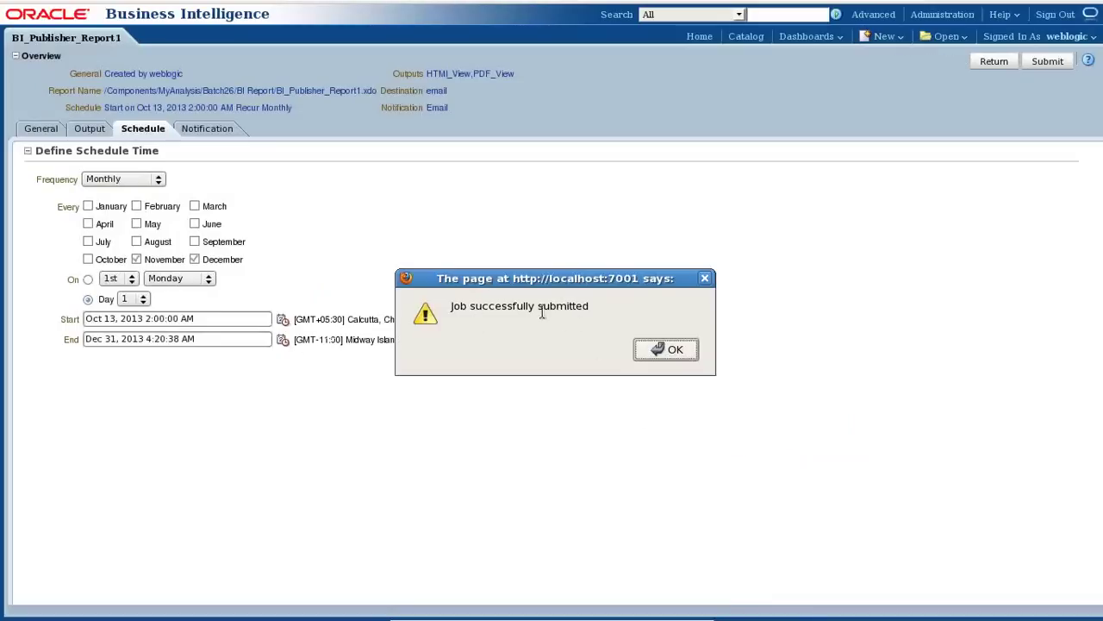
click(685, 354)
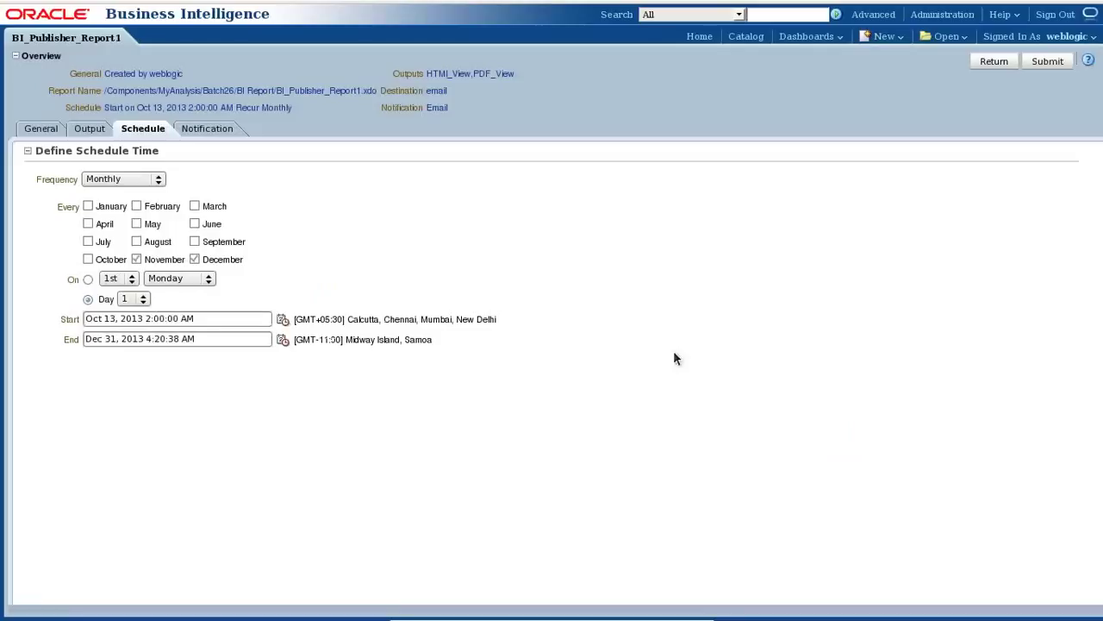
Set the job's frequency to Hourly/Minute so it repeats every minute.
click(118, 181)
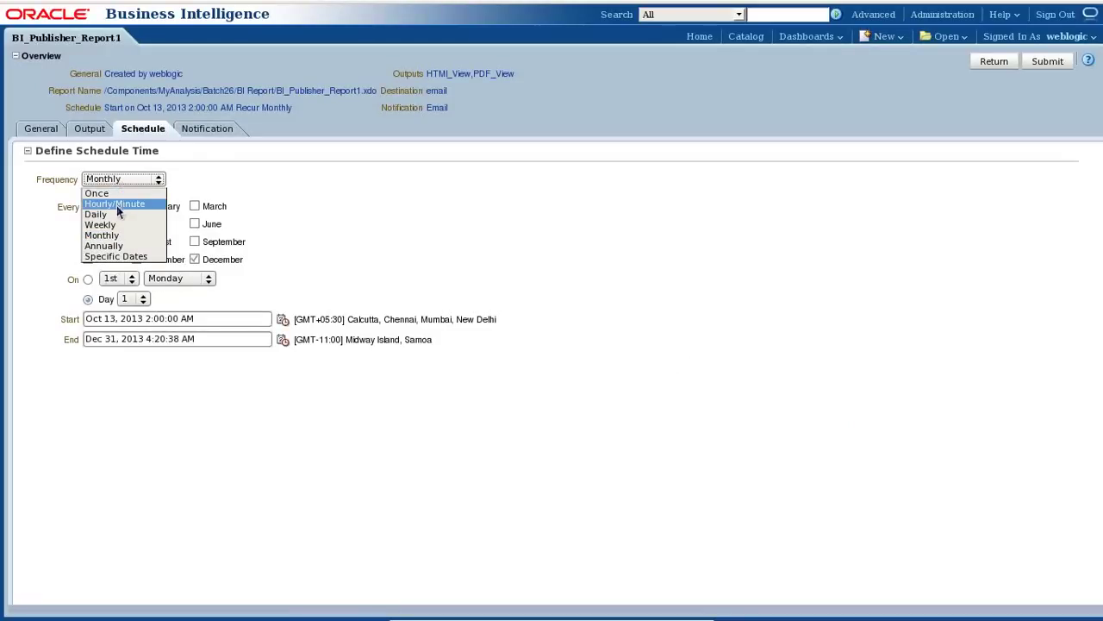
click(121, 205)
click(88, 226)
click(104, 225)
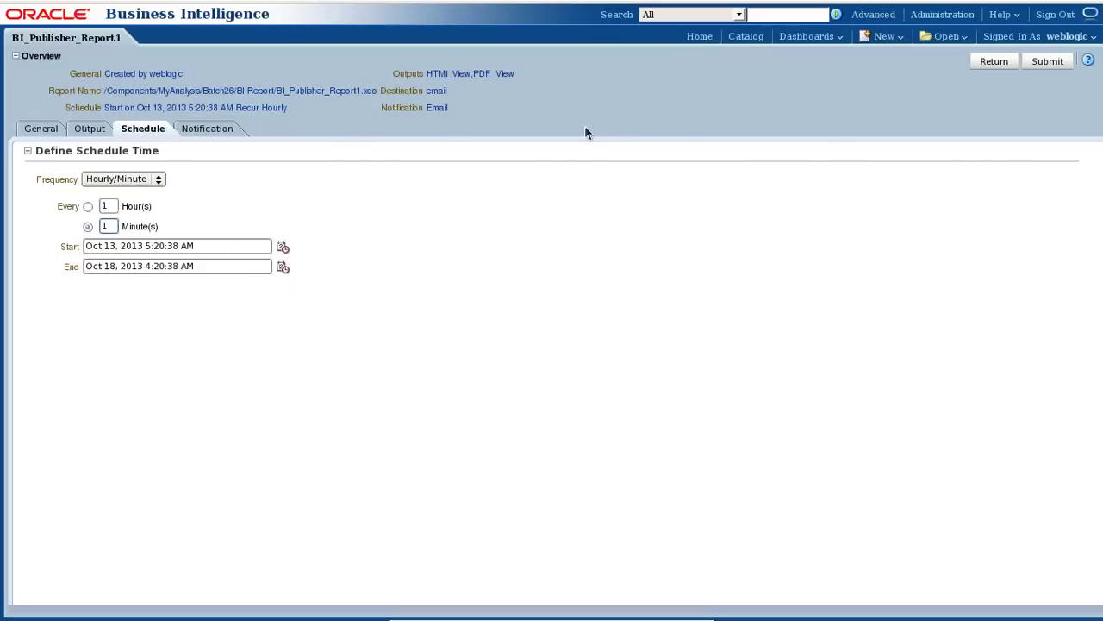
Submit the minute-recurring job, dismiss the success message, and return to the report.
click(1048, 62)
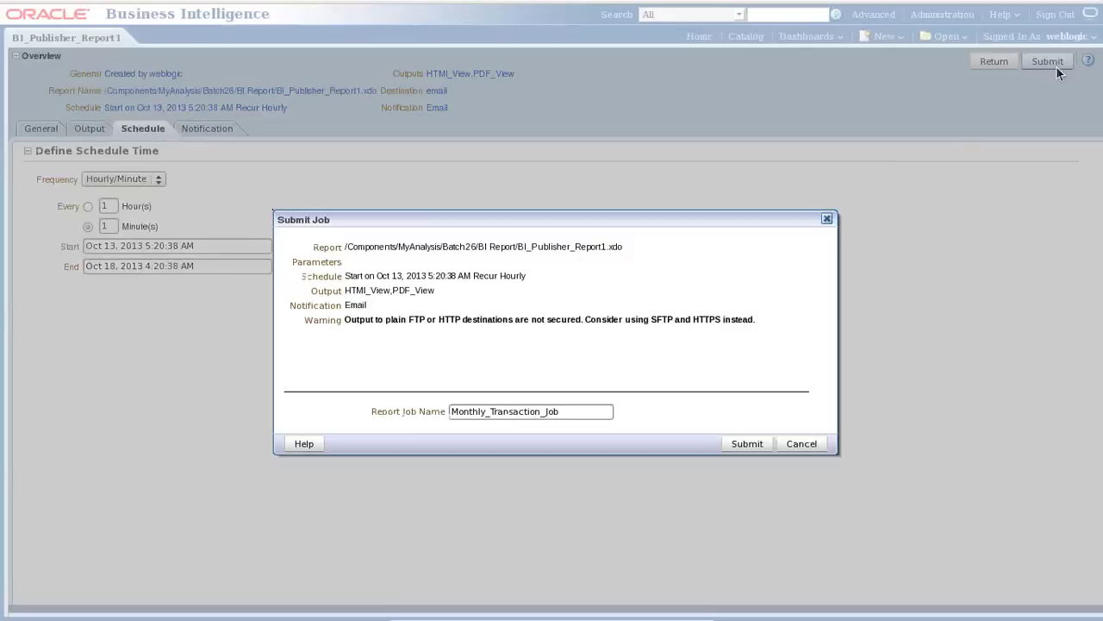
click(748, 445)
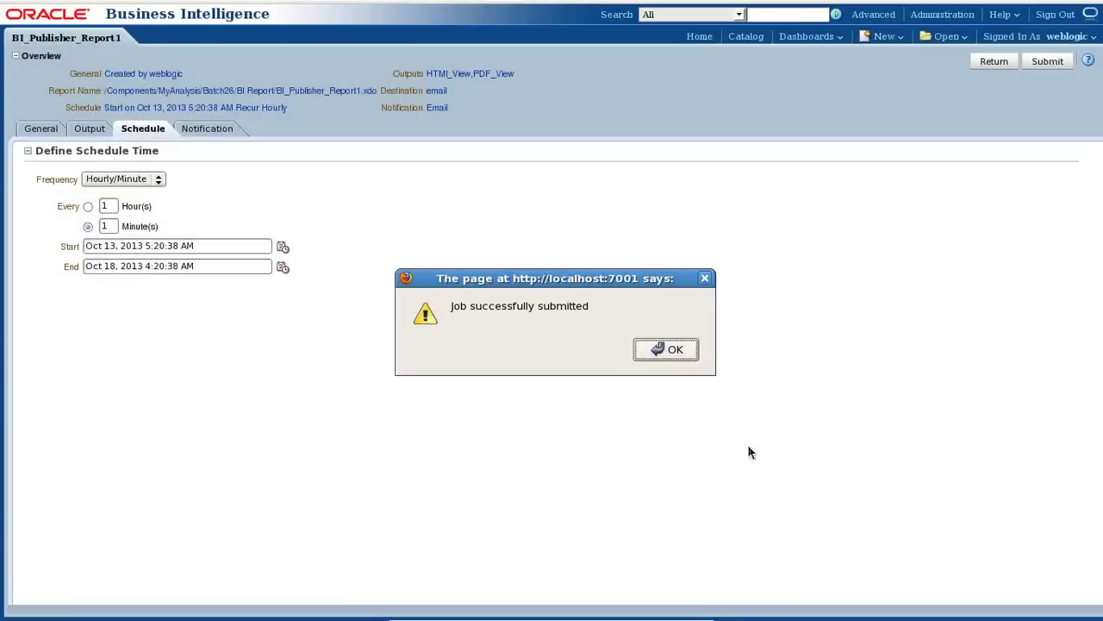
click(685, 418)
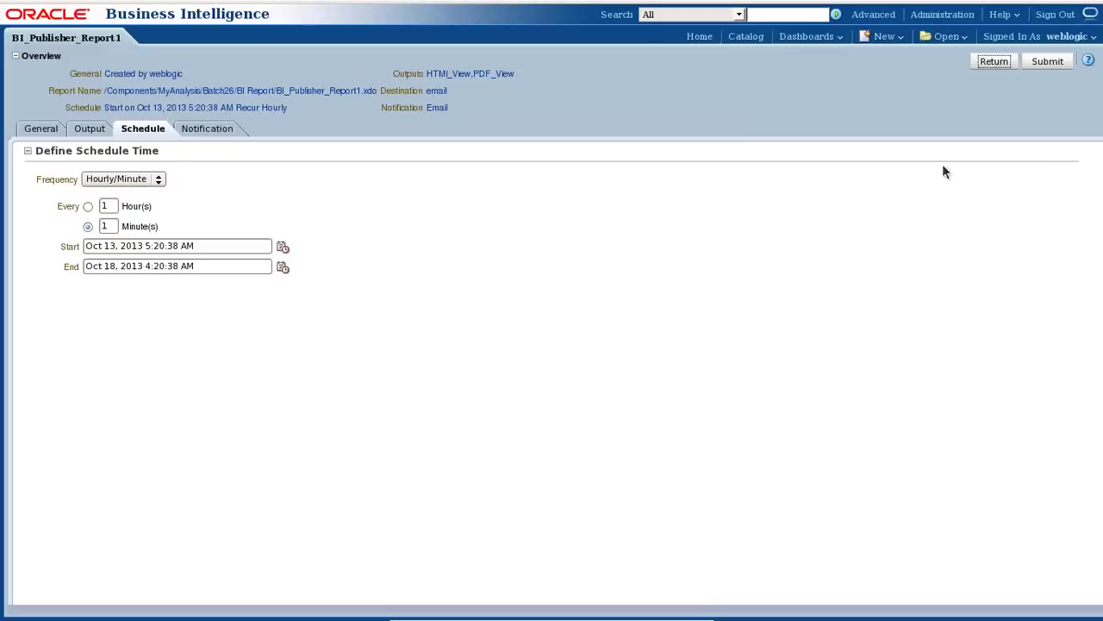
click(993, 61)
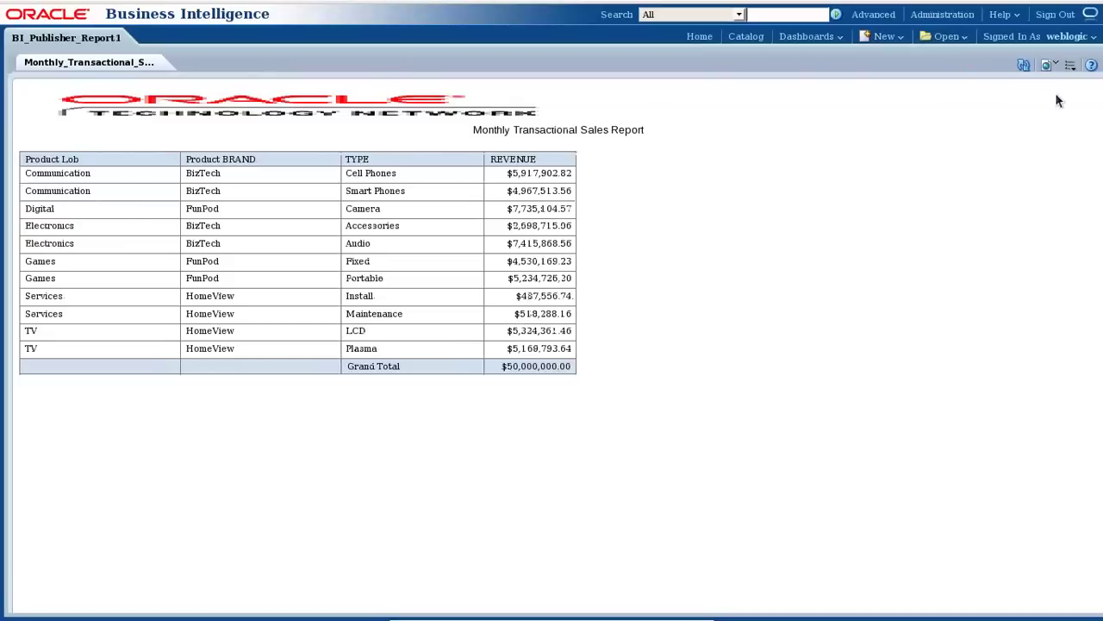
Open Job History for the Monthly Transactional Sales Report from its Actions menu.
click(1069, 65)
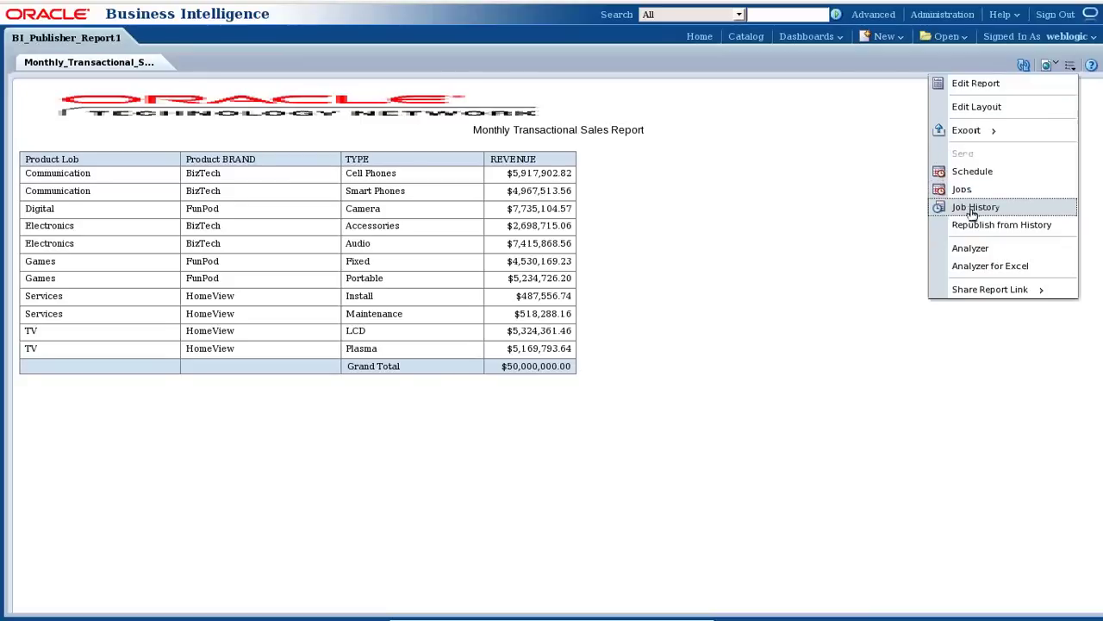
click(972, 210)
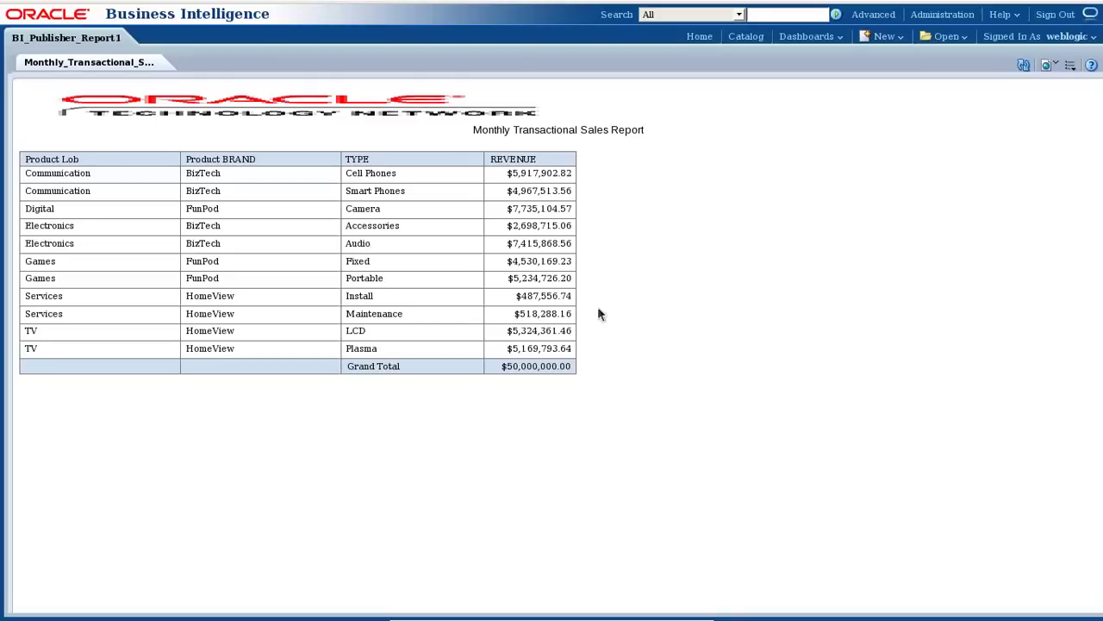
click(1069, 69)
click(981, 215)
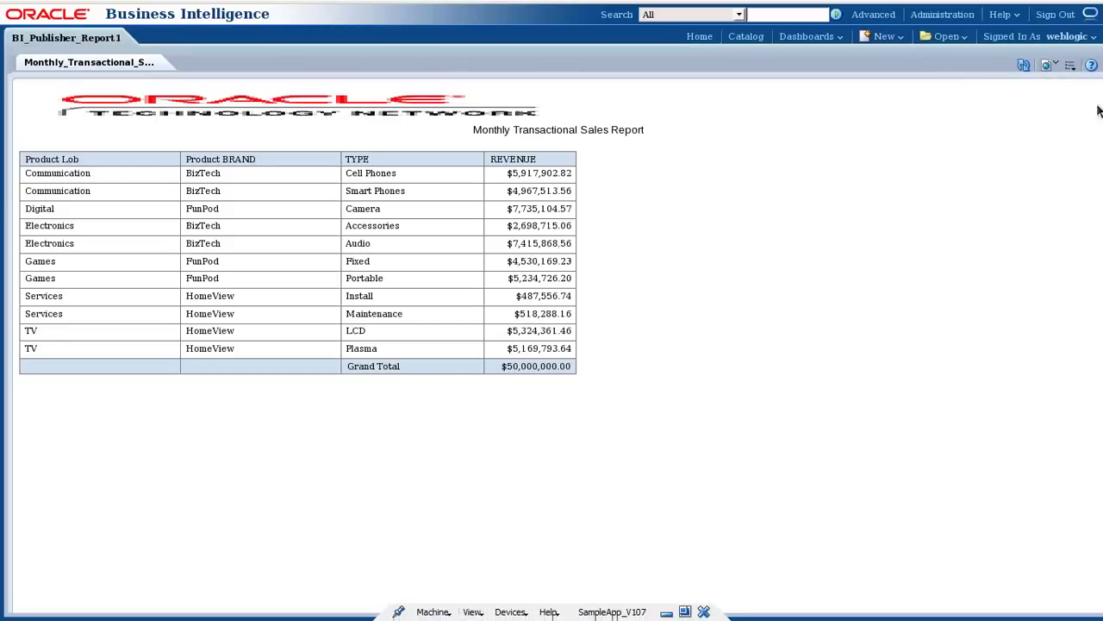
click(1069, 66)
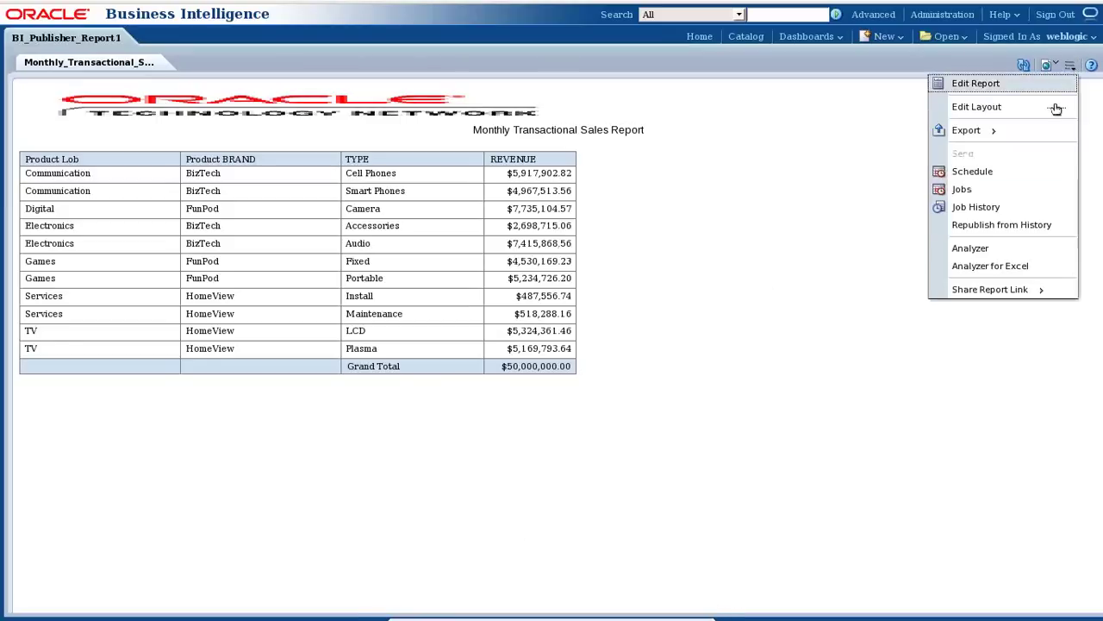
click(944, 210)
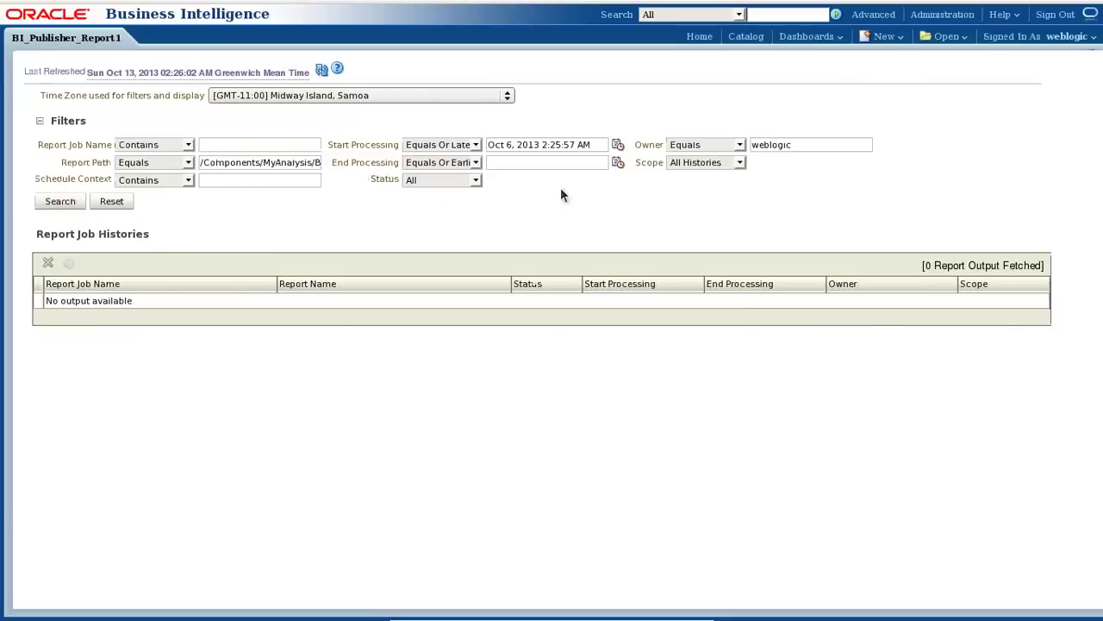
Filter job histories by processing dates Sep 1 to Oct 13, 2013 and search.
click(618, 146)
click(676, 212)
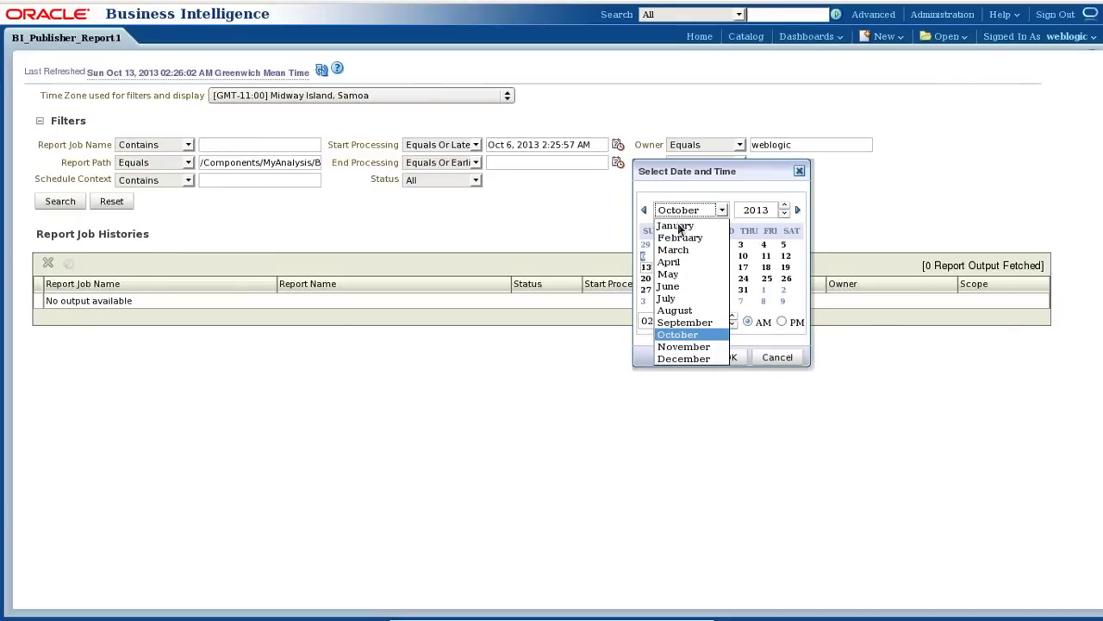
click(685, 322)
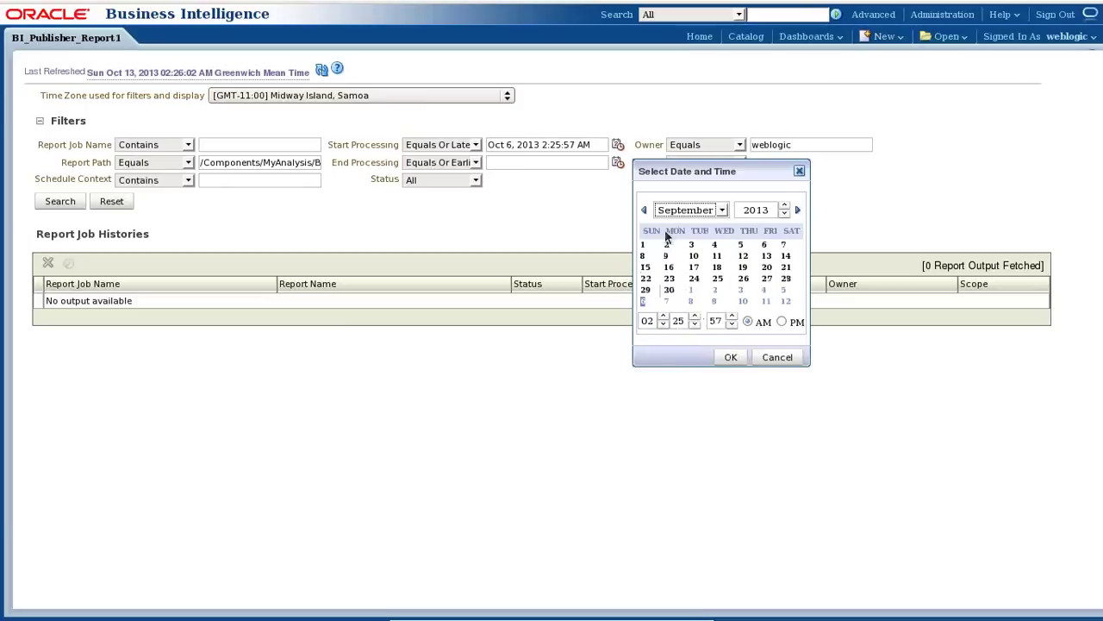
click(644, 246)
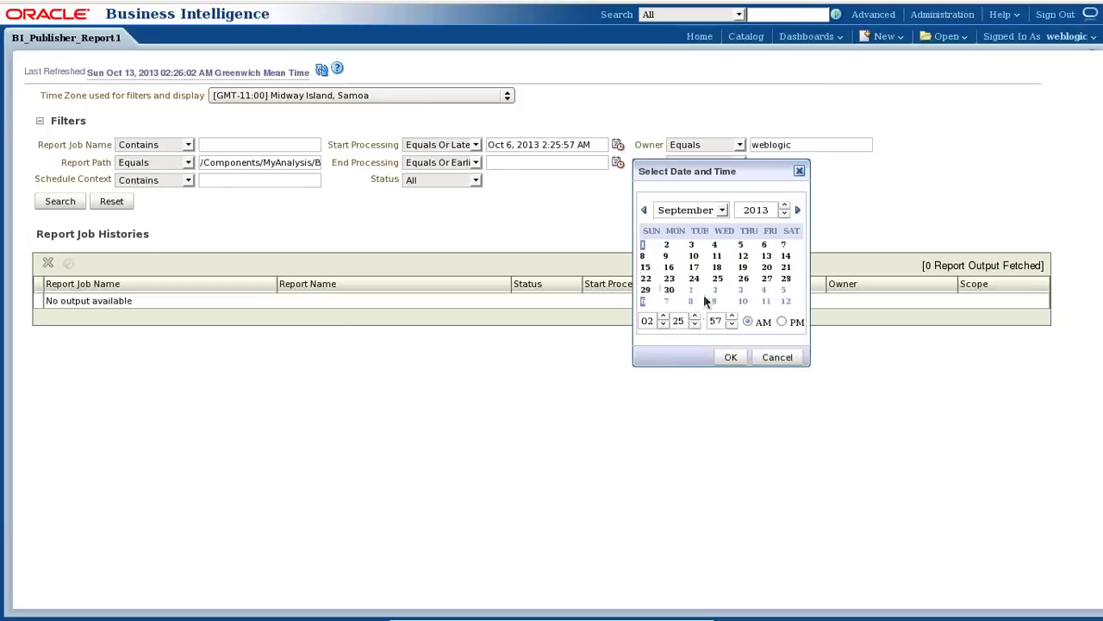
click(731, 355)
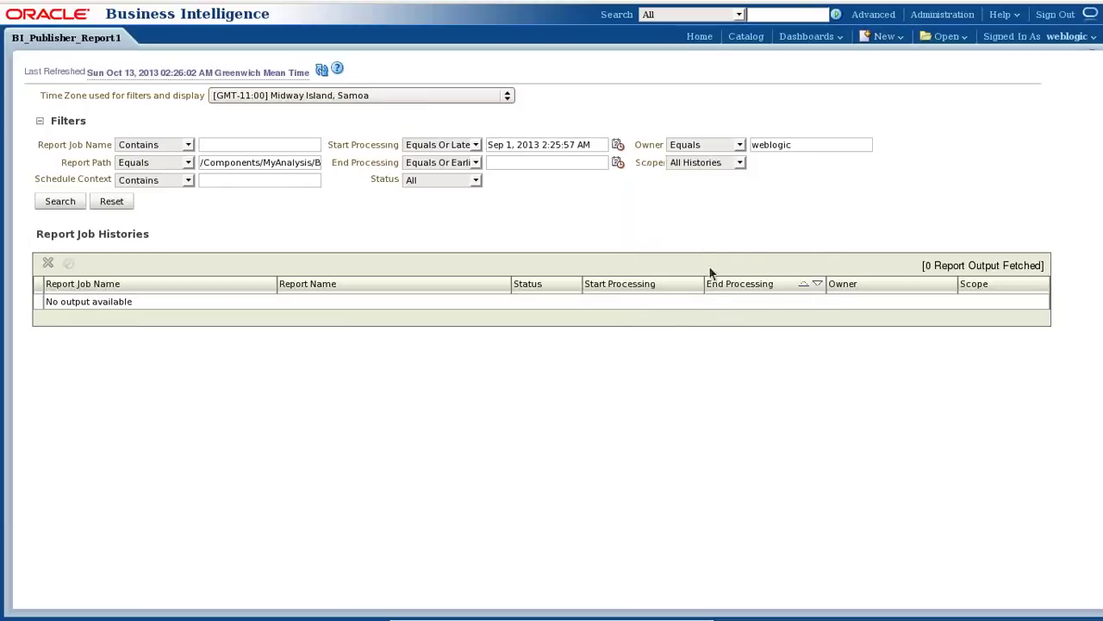
click(620, 164)
click(730, 375)
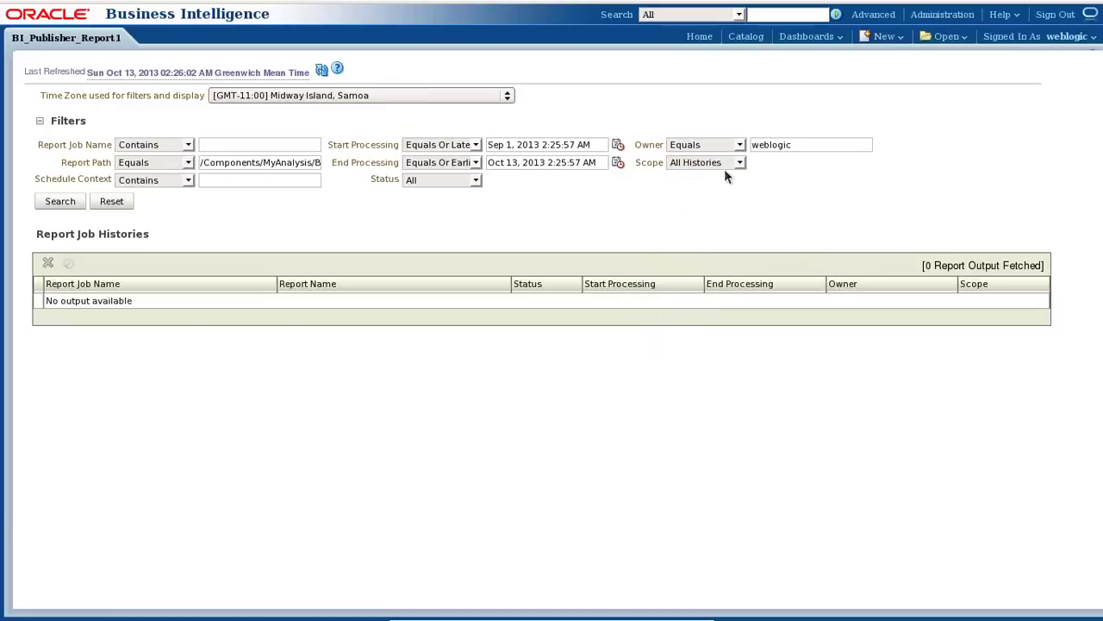
click(60, 202)
Switch the time zone to India Standard Time (Calcutta) and rerun the search.
click(417, 99)
scroll(388, 259, down, 4)
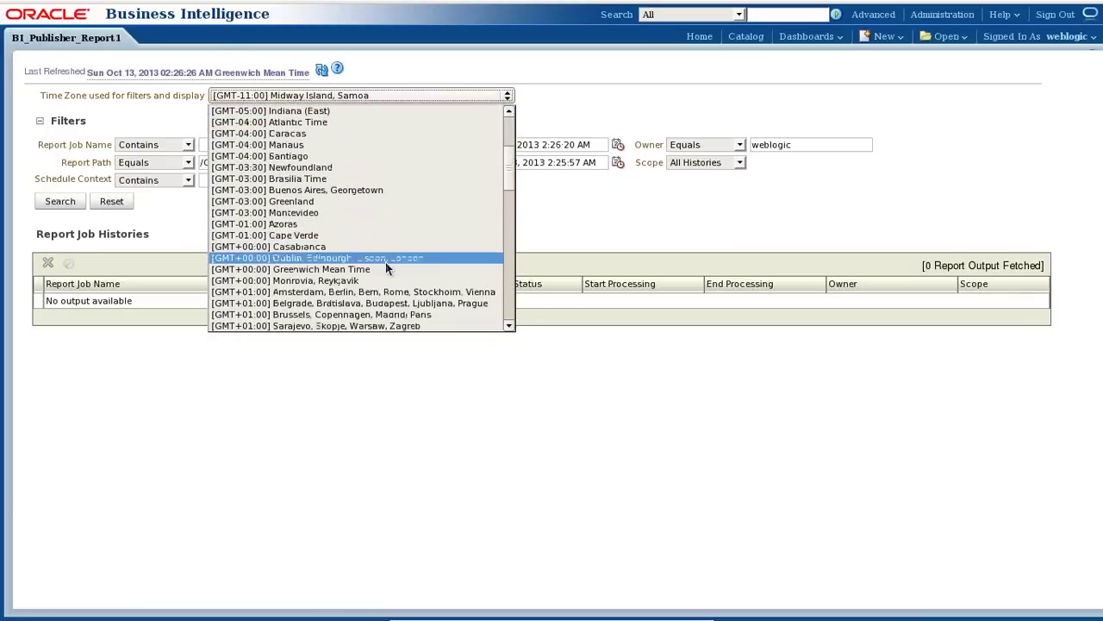
scroll(369, 278, down, 8)
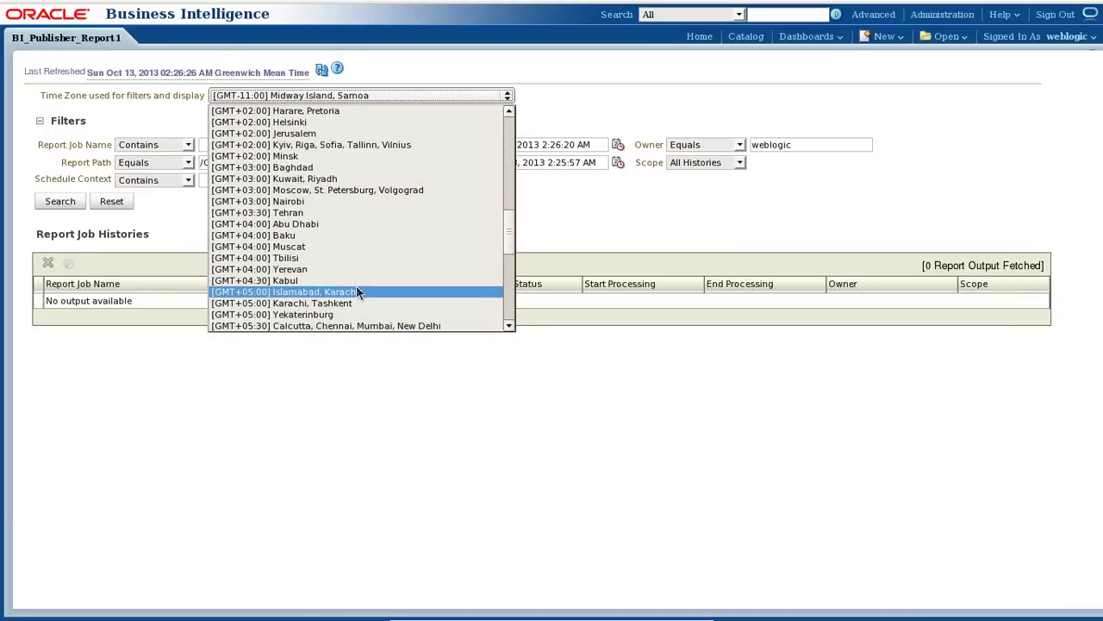
click(315, 325)
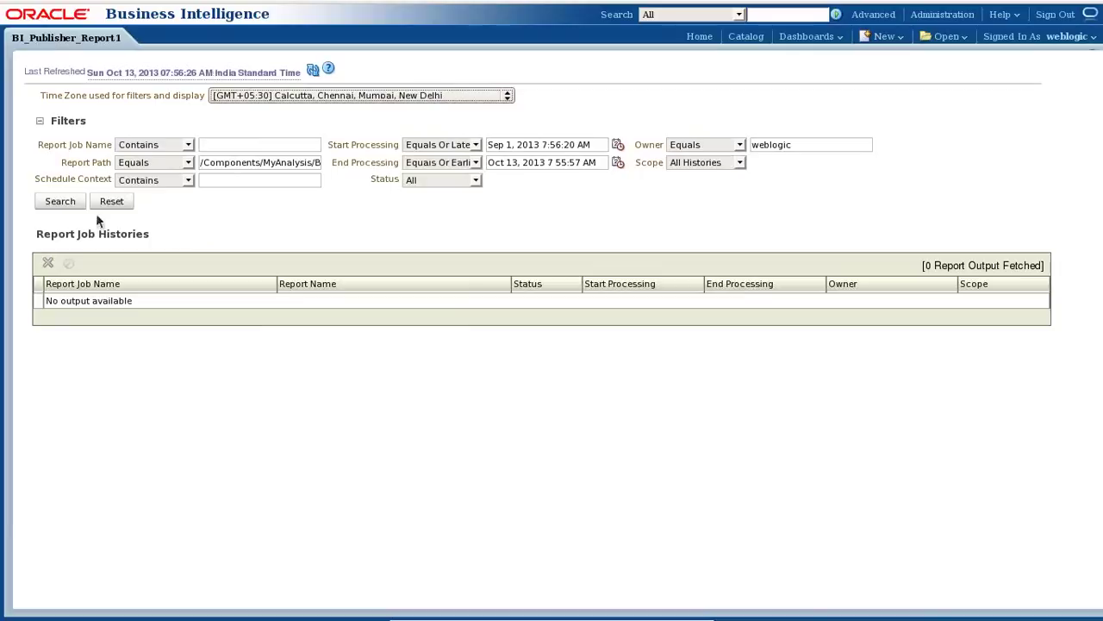
click(63, 207)
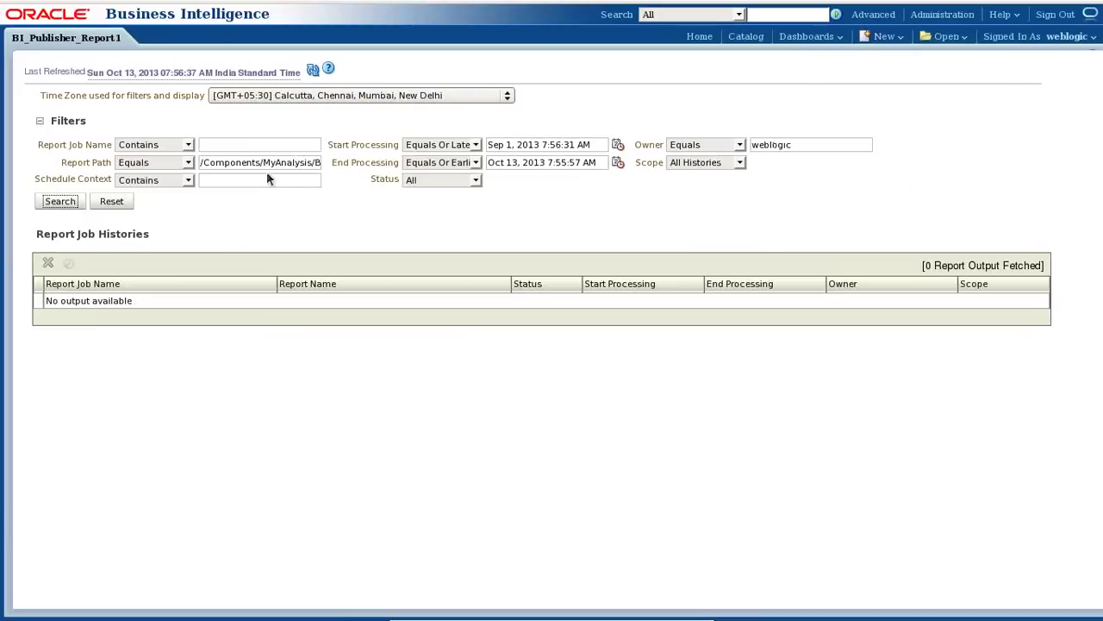
Clear the Report Path filter and search job histories again.
drag(202, 163, 787, 177)
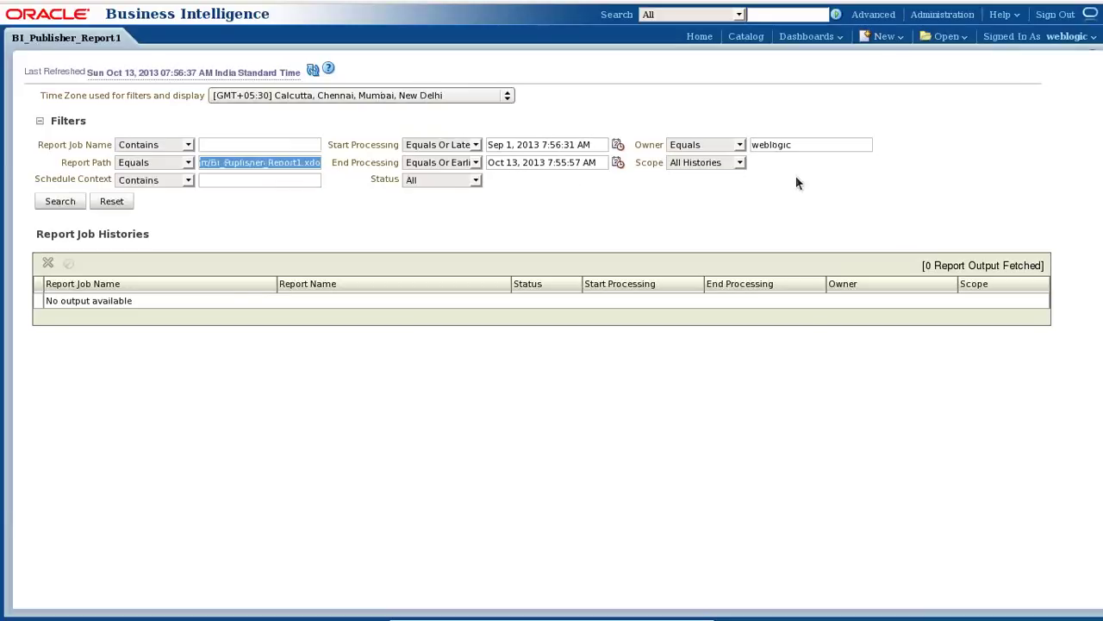
key(BackSpace)
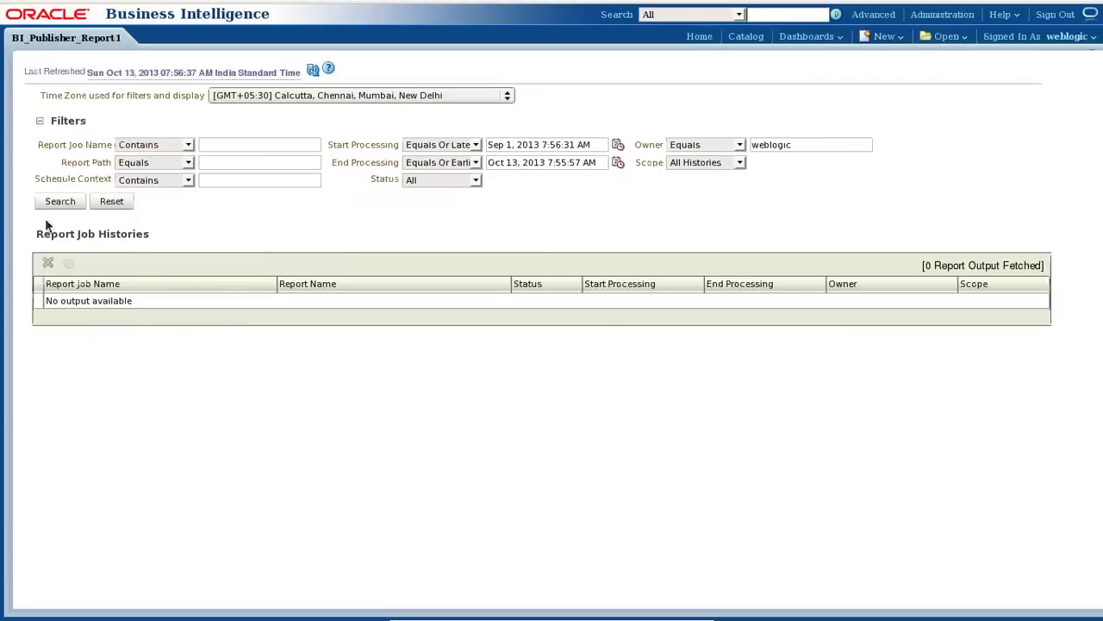
click(57, 201)
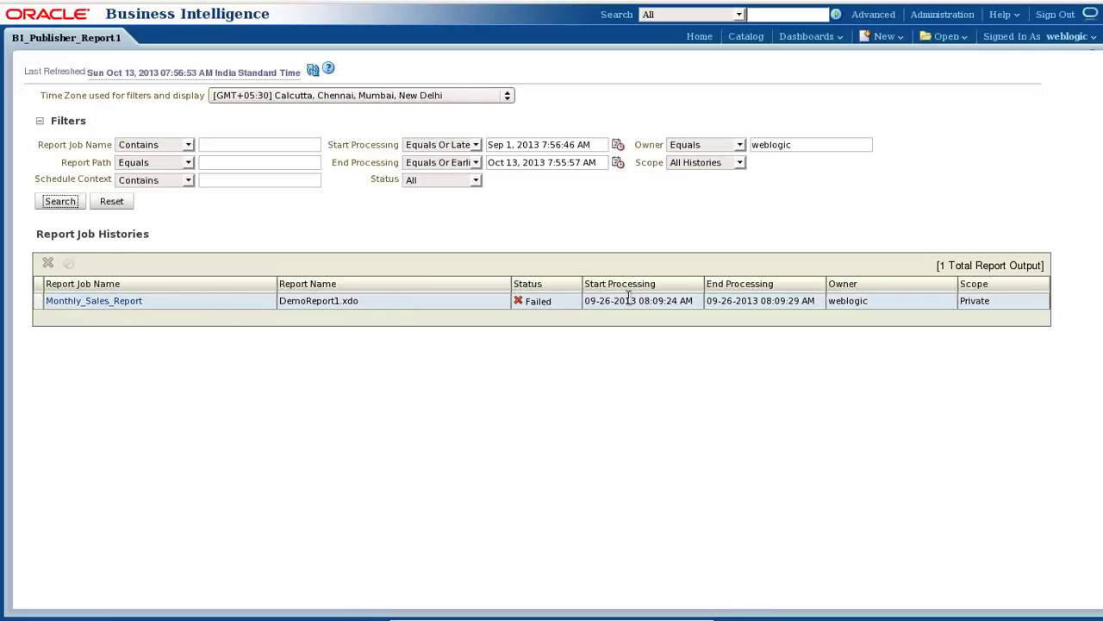
Open the details of the failed Monthly_Sales_Report run processed 09-26-2013.
drag(590, 300, 649, 299)
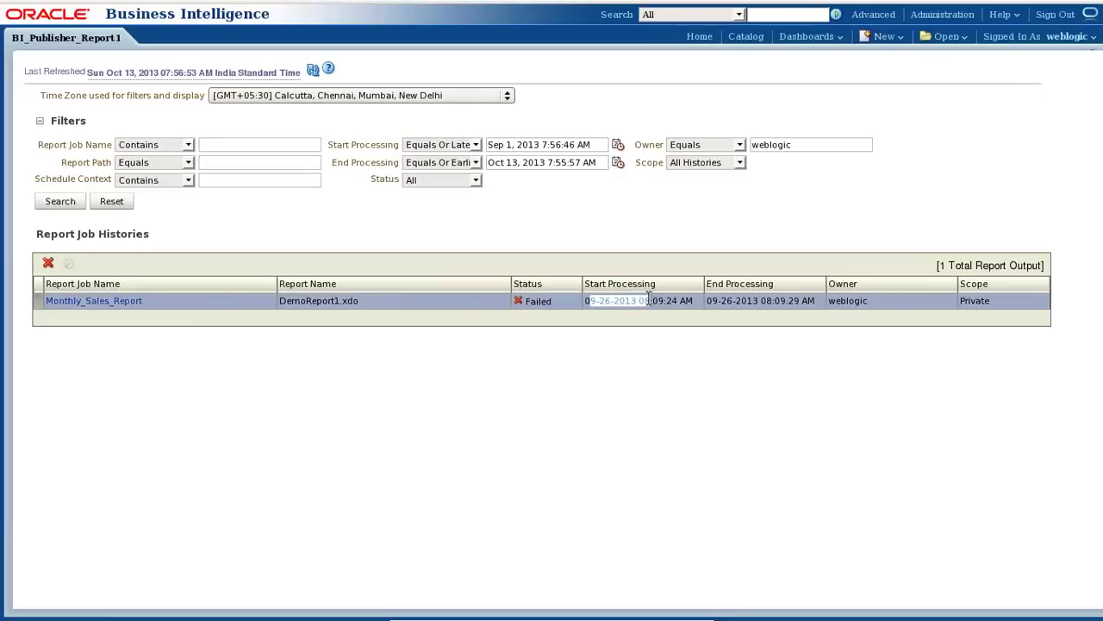
click(789, 303)
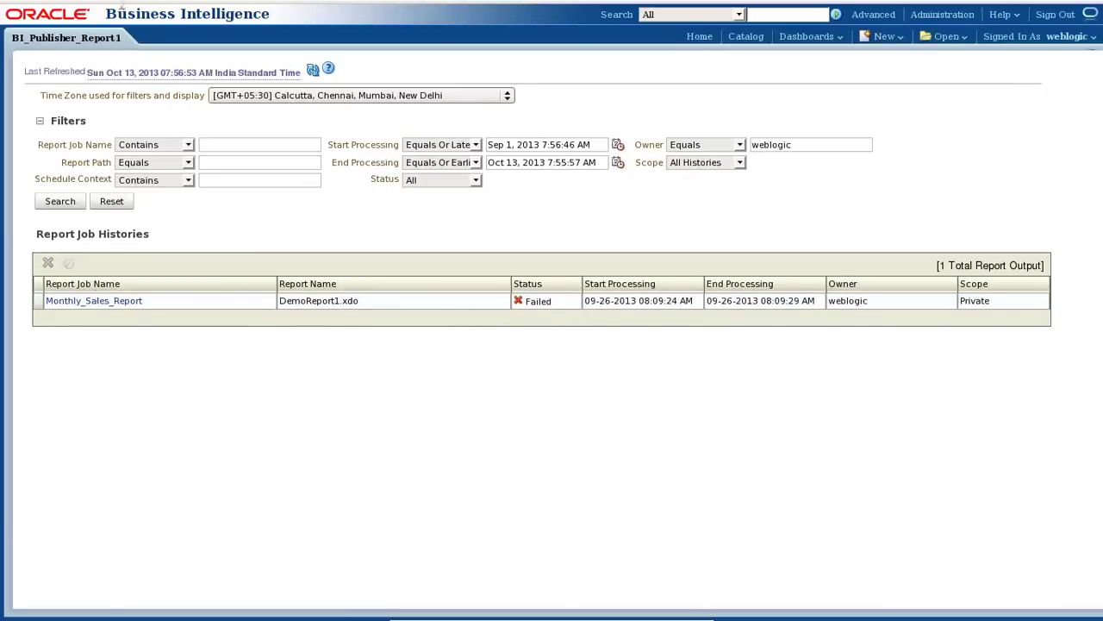
click(93, 301)
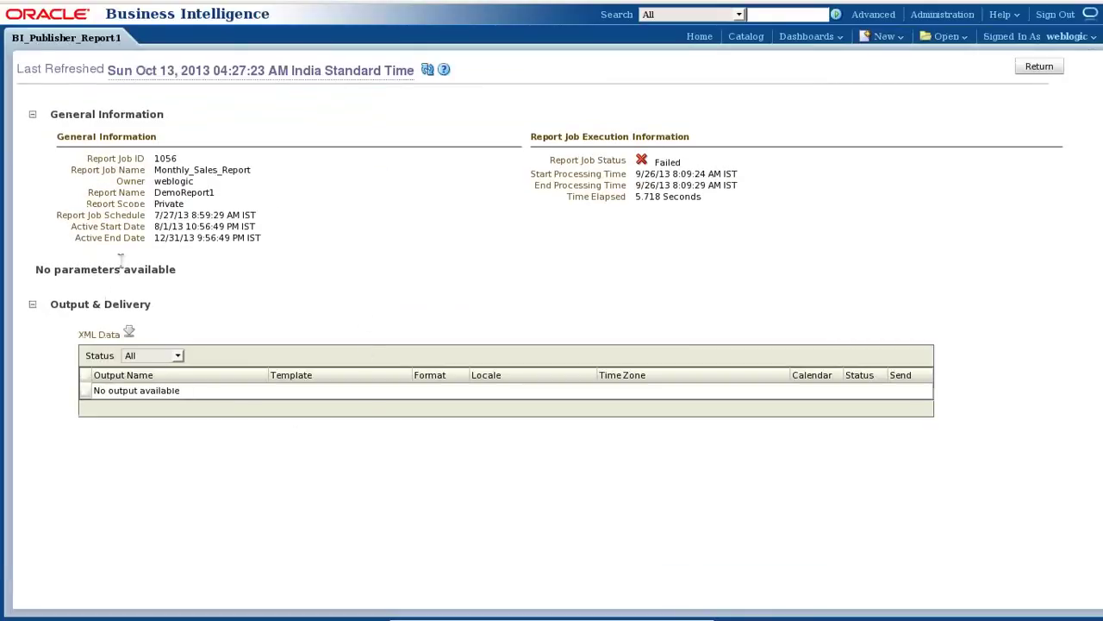
Check the job's Failed status with no output, then return to the job history list.
drag(547, 162, 658, 164)
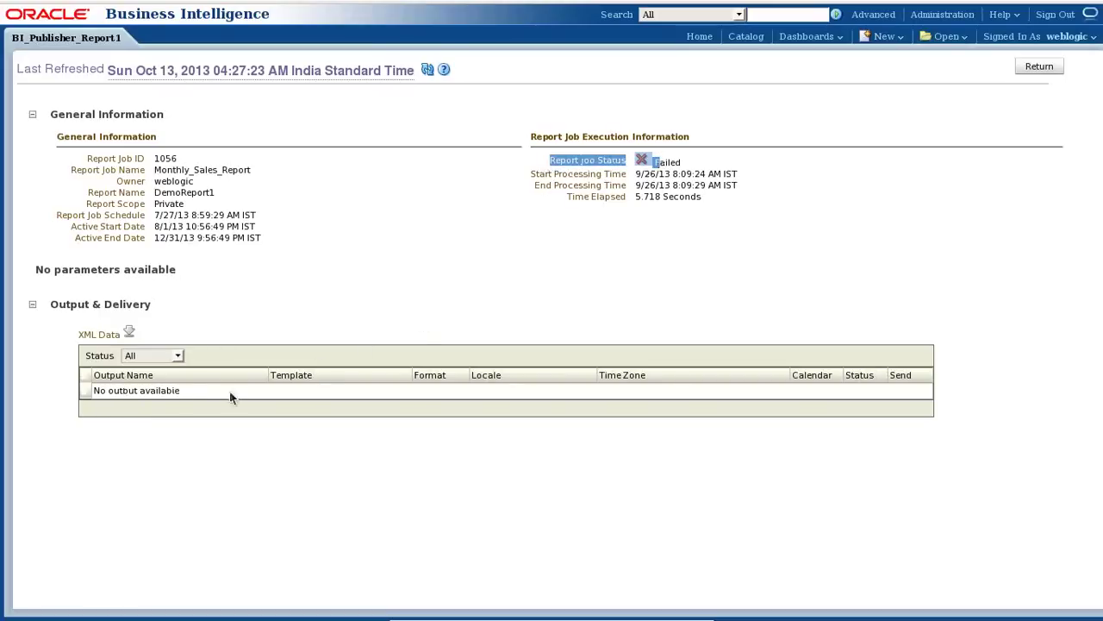
click(623, 200)
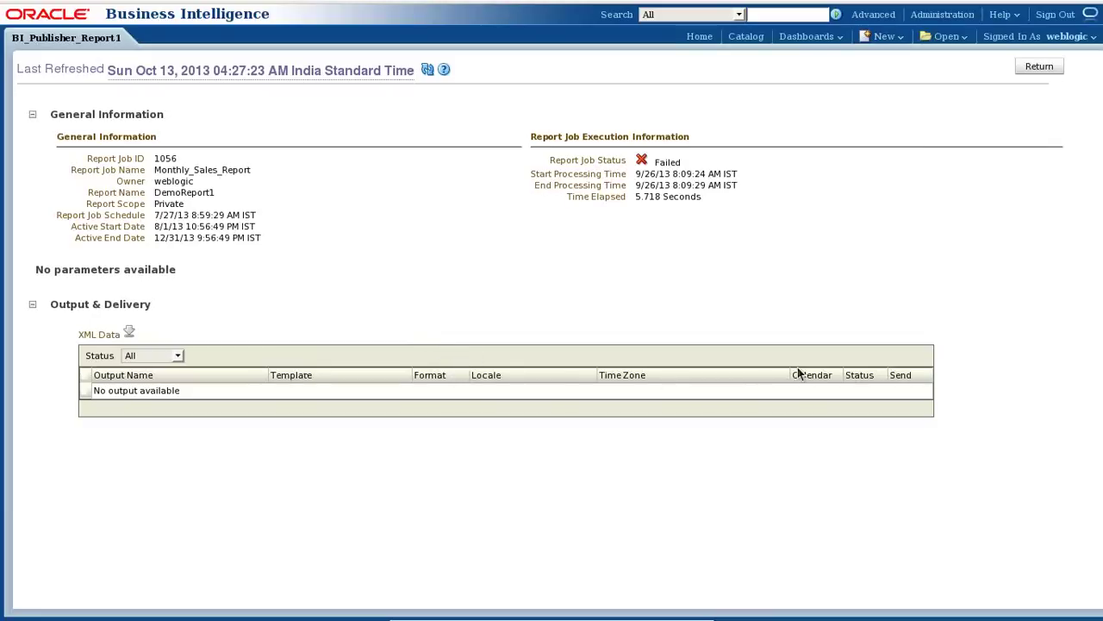
click(1037, 67)
mouse_move(181, 4)
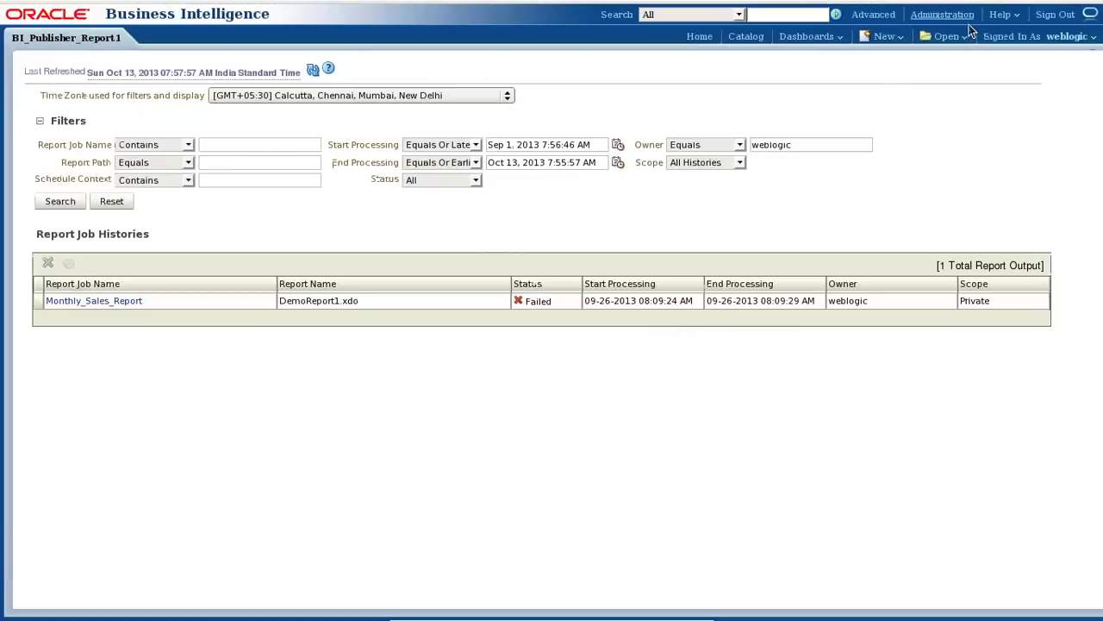
Browse the catalog to Shared Folders/Components/MyAnalysis/Batch26/BI Report and open BI_Publisher_Report1.
click(948, 37)
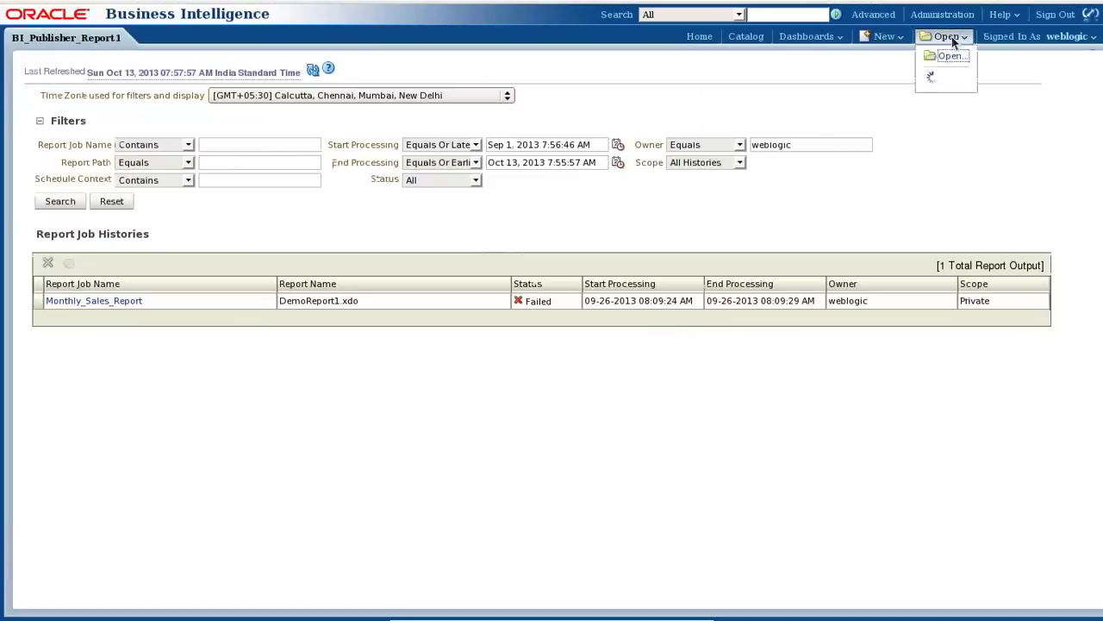
click(753, 41)
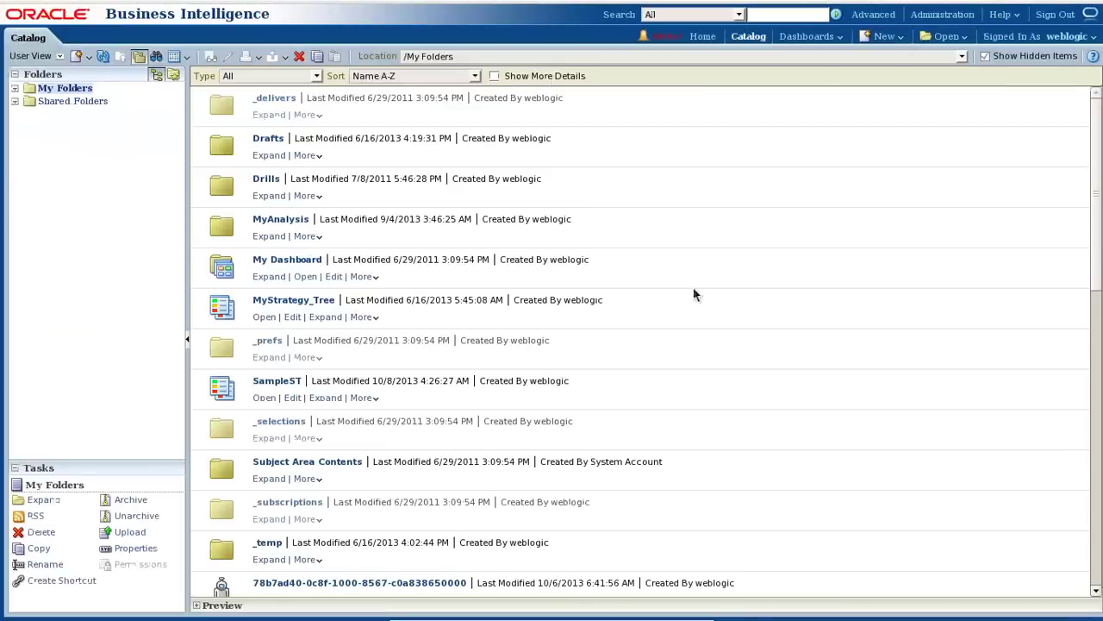
click(15, 100)
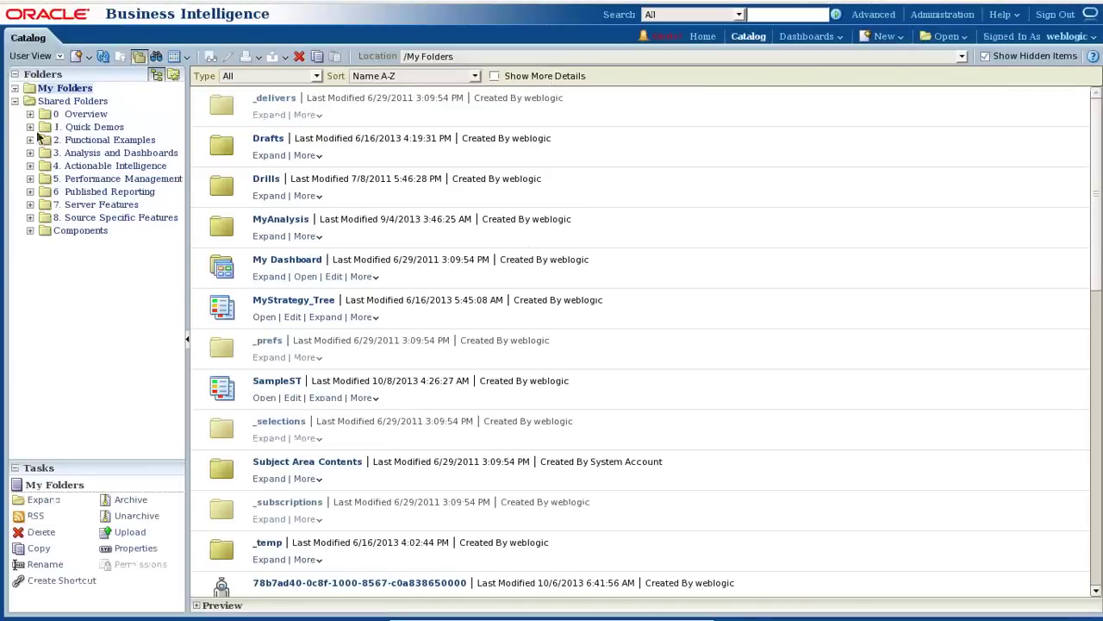
click(91, 231)
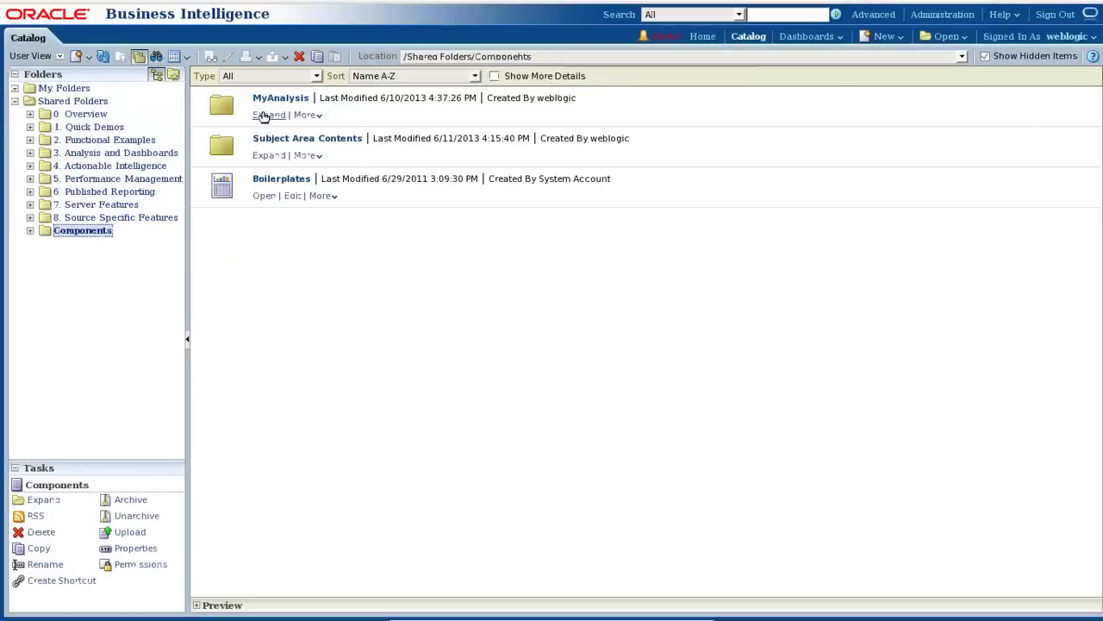
click(263, 115)
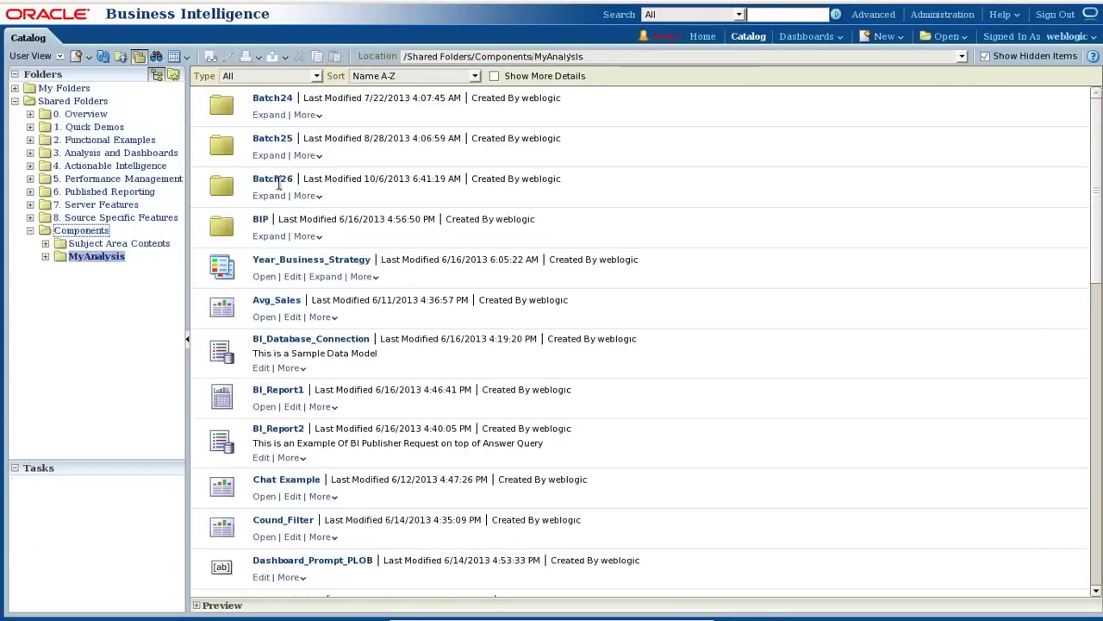
click(267, 196)
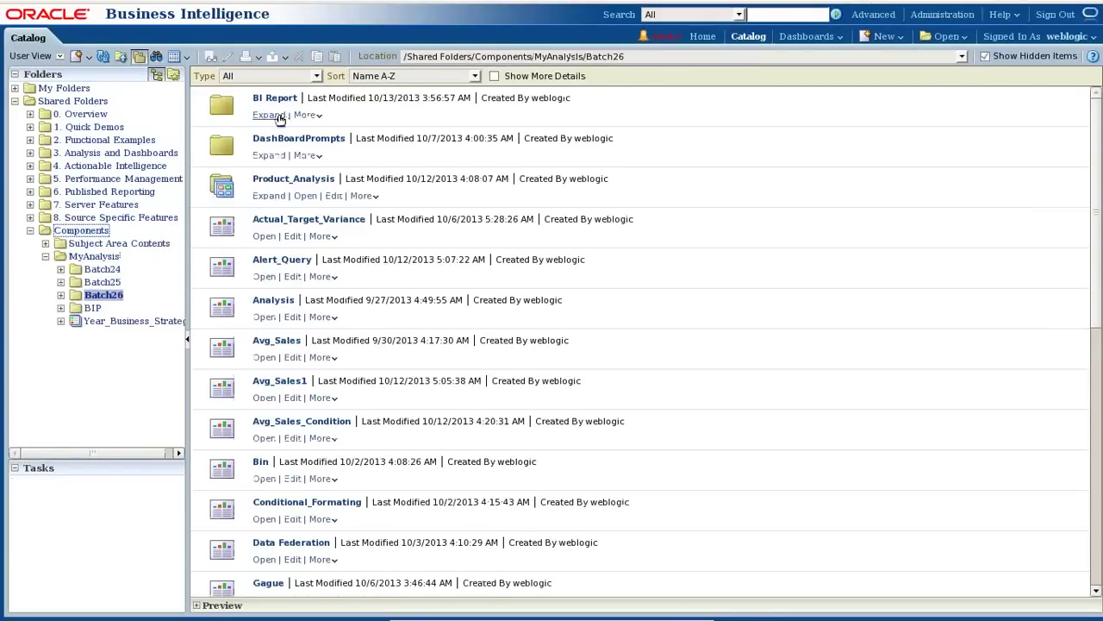
click(268, 115)
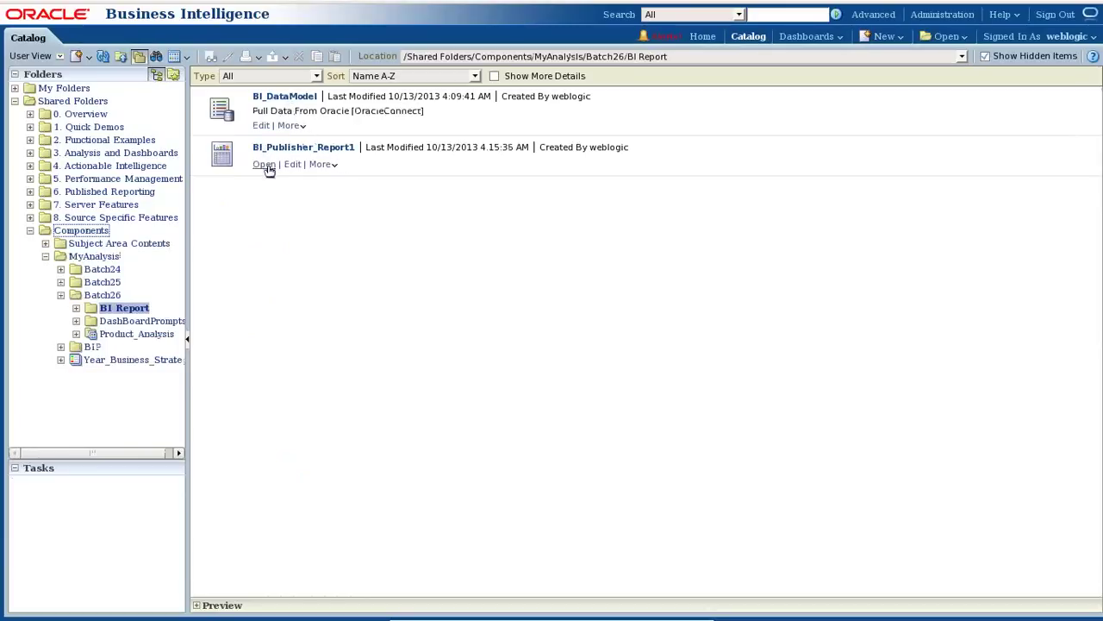
click(264, 165)
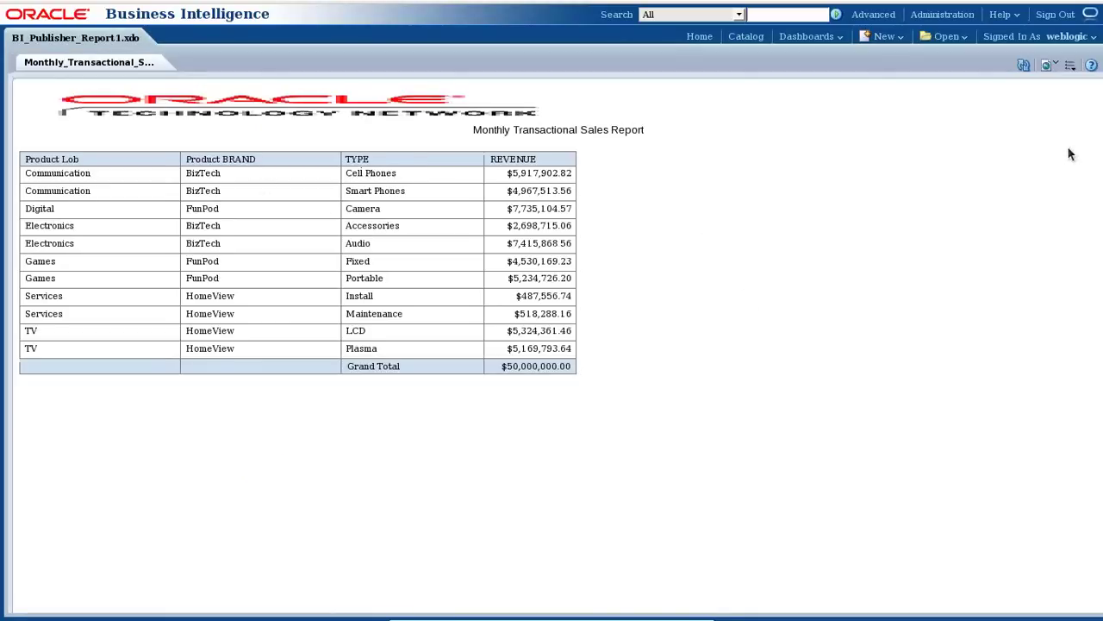
click(1070, 65)
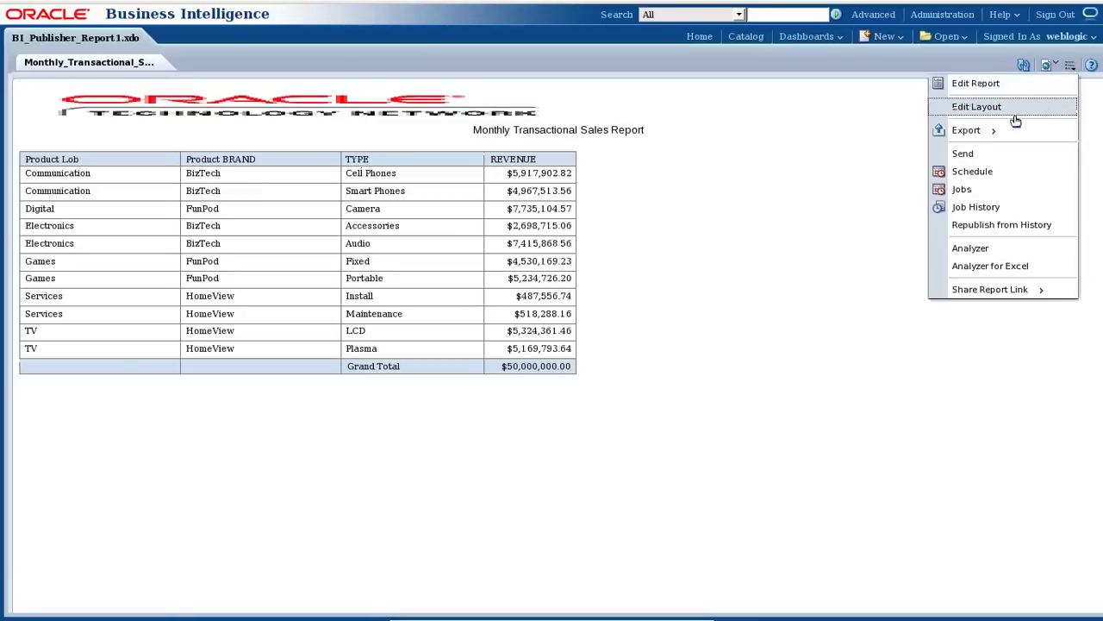
click(1048, 66)
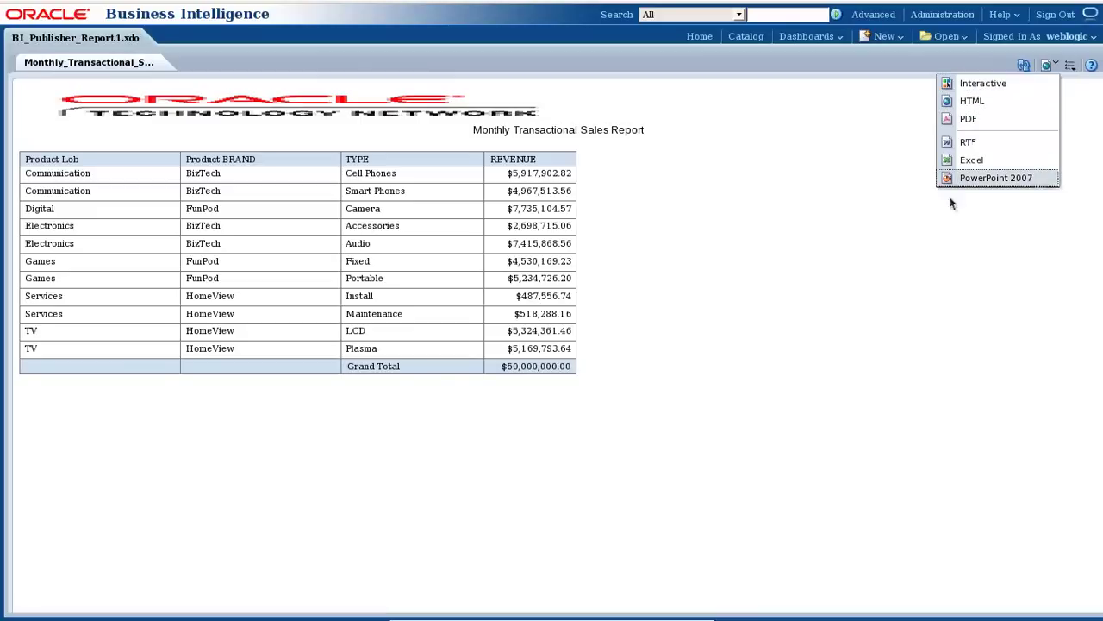
click(770, 354)
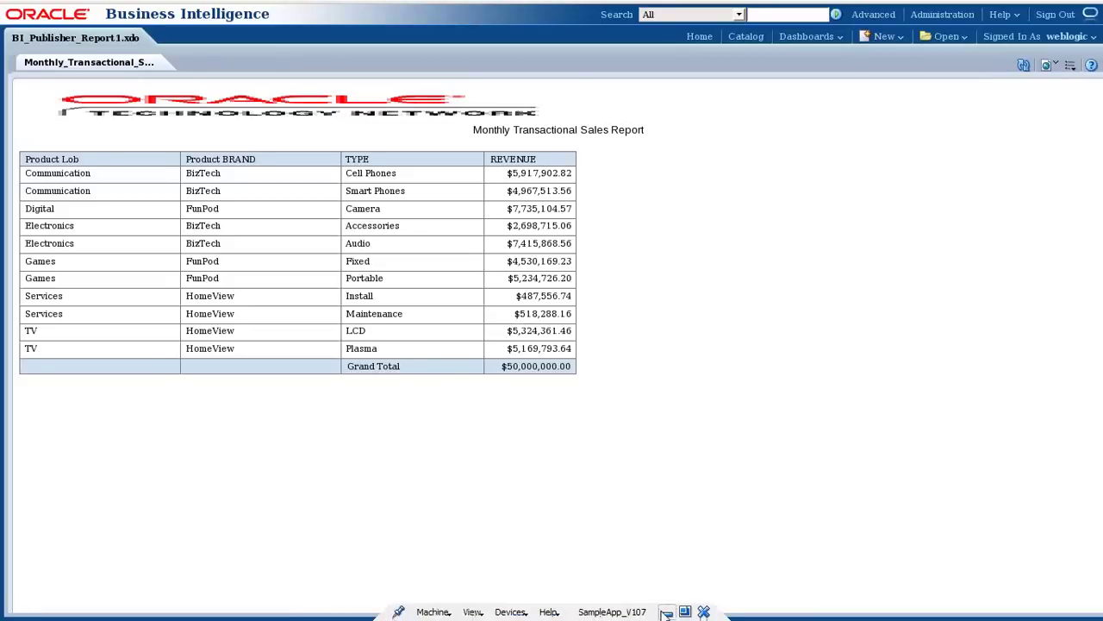
click(664, 612)
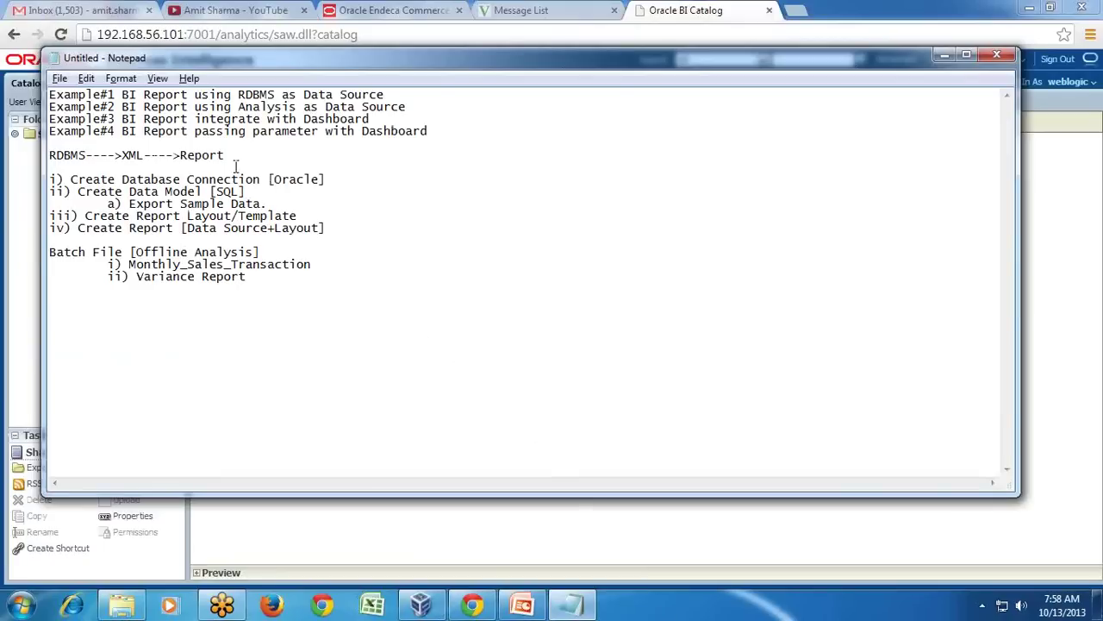
Add the line DataSource--->RPD--->Analysis to the Notepad notes.
drag(122, 106, 427, 112)
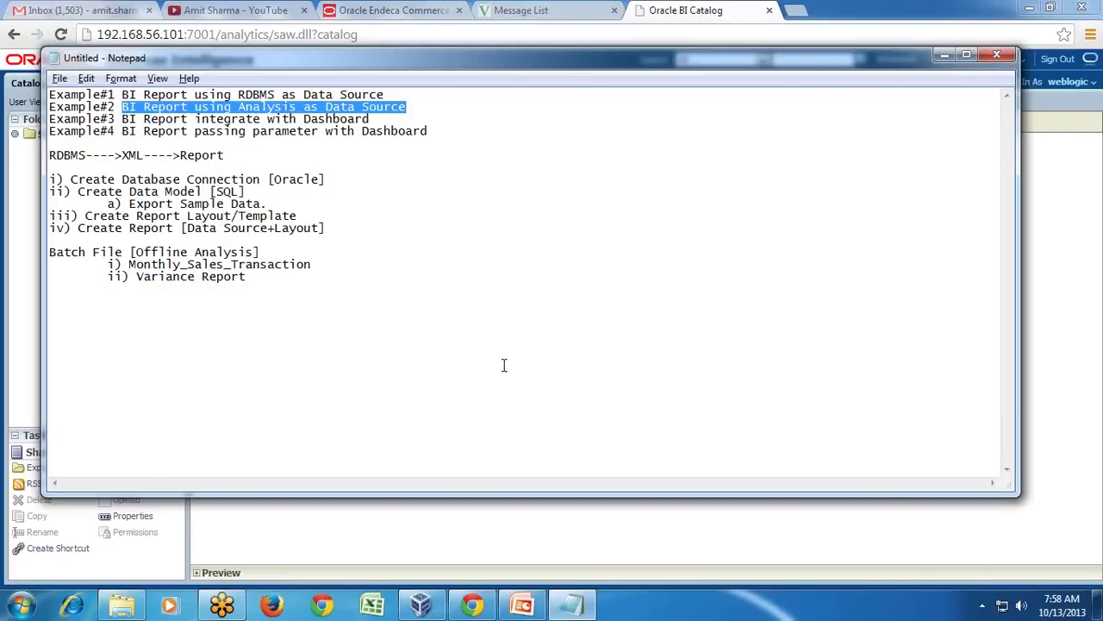
click(475, 605)
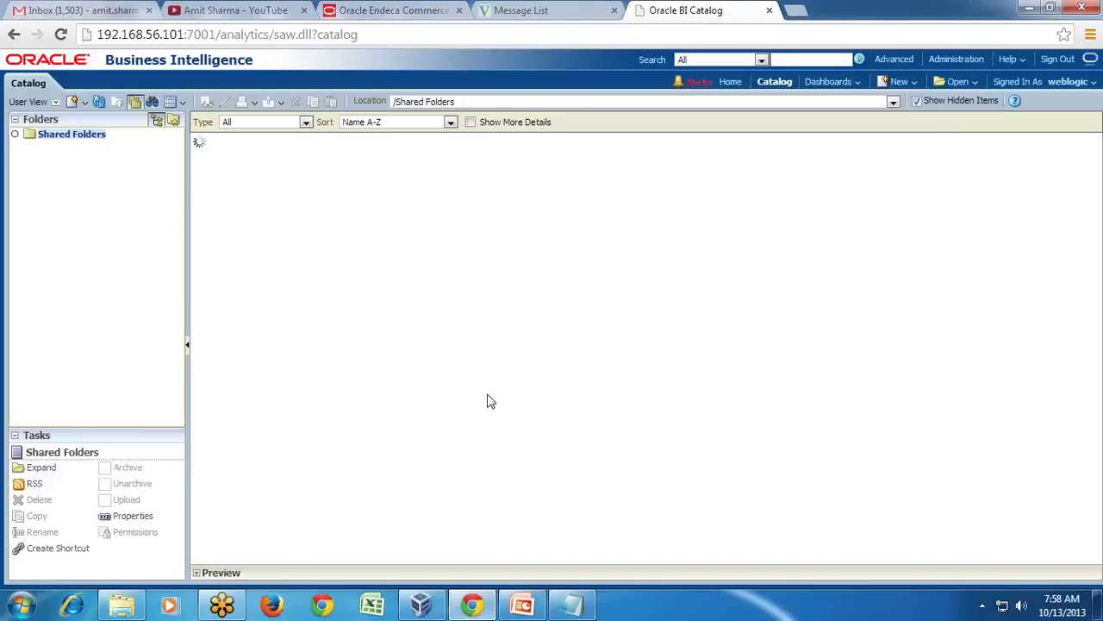
click(572, 605)
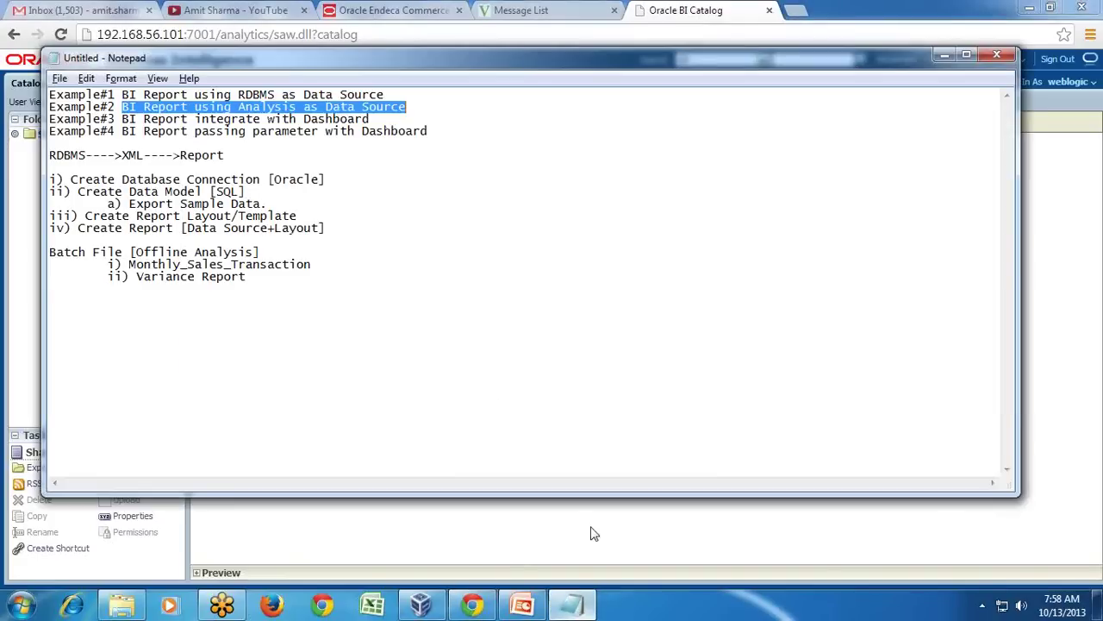
click(292, 312)
key(Return)
text(DataSource)
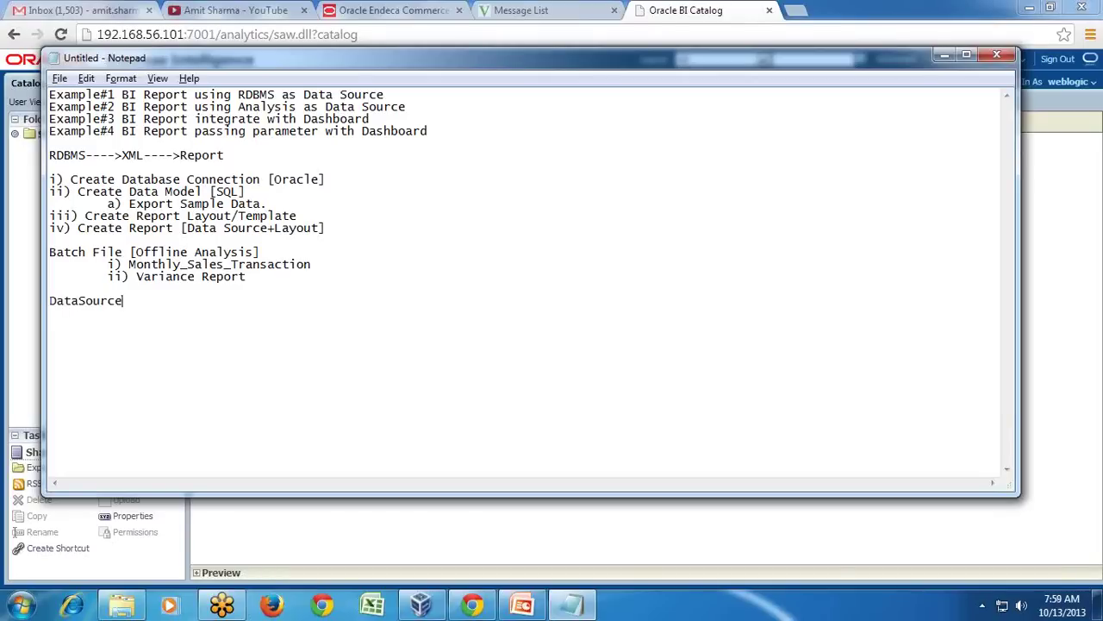
text(--->RPD--->Analysis)
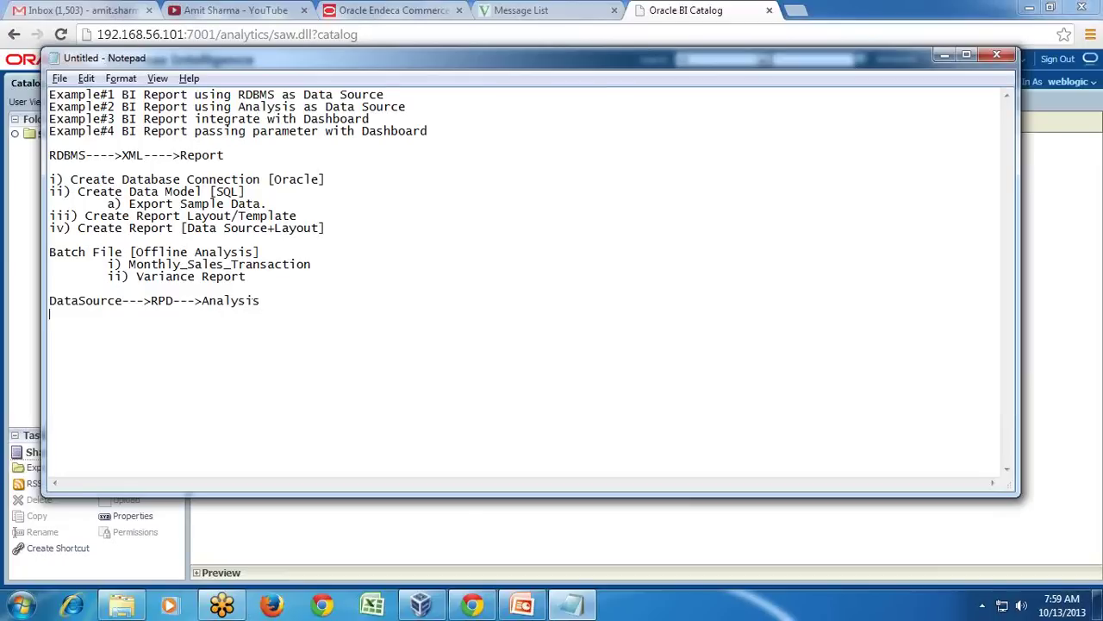
Duplicate that line and extend the copy with --->BI Publisher--->User.
key(shift+Up)
key(ctrl+c)
click(293, 311)
key(ctrl+v)
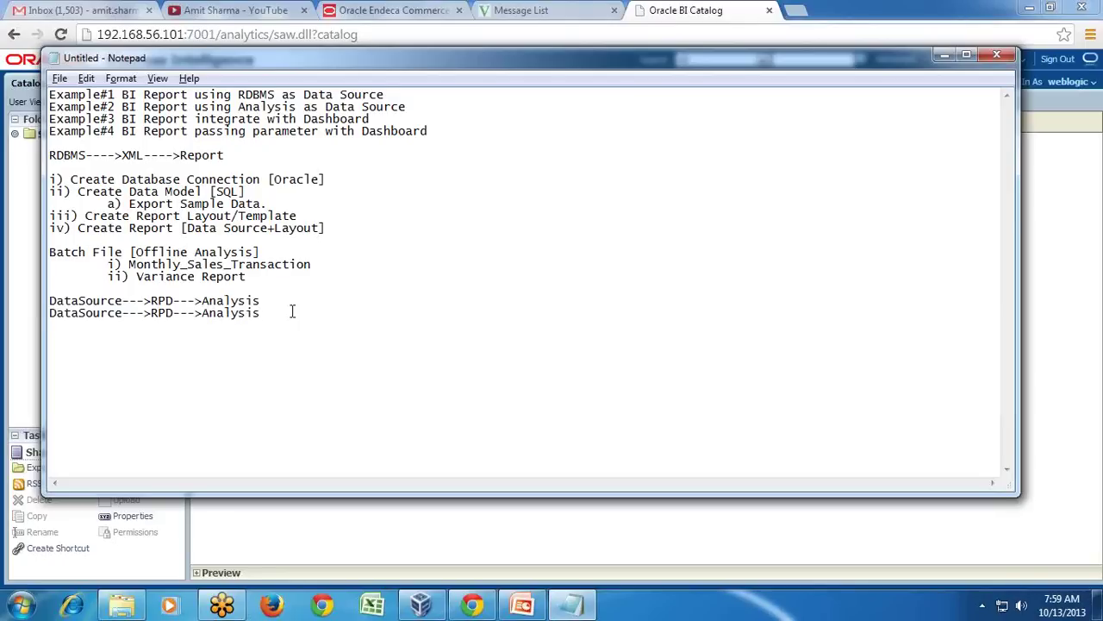
text(--->BI Publisher--->User)
click(685, 9)
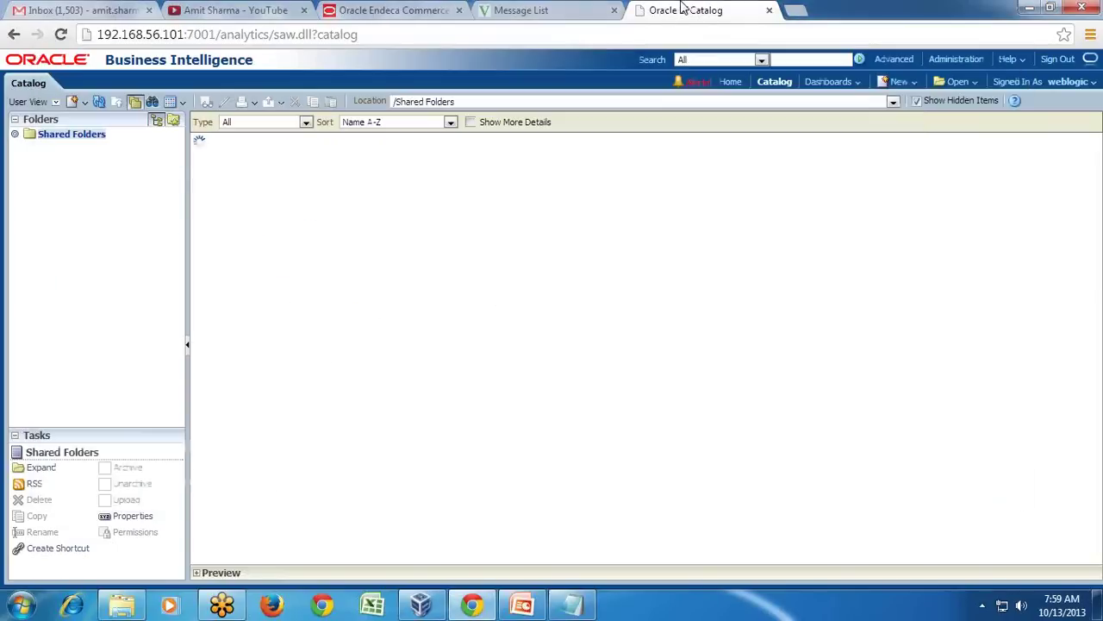
Navigate the catalog to Shared Folders/Components/MyAnalysis/Batch26.
click(426, 607)
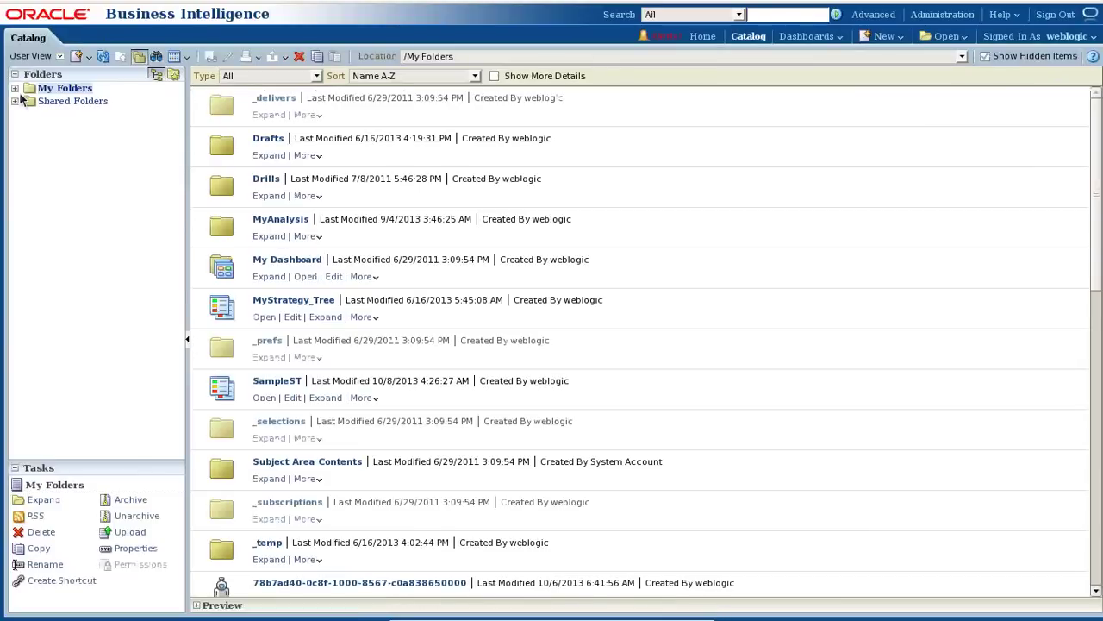
click(15, 101)
click(88, 231)
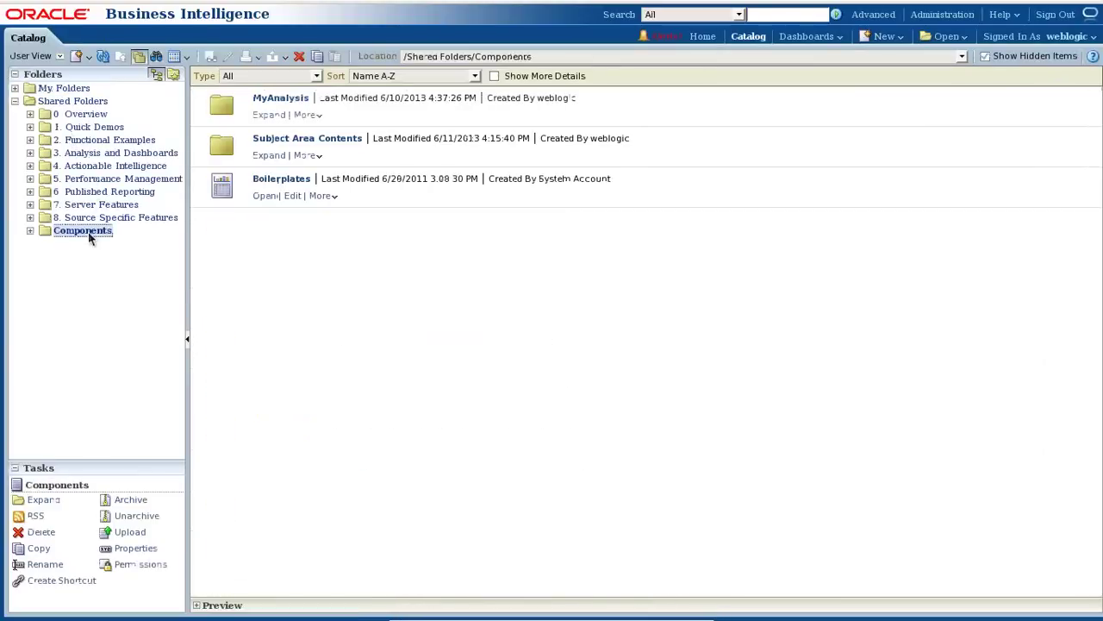
click(266, 115)
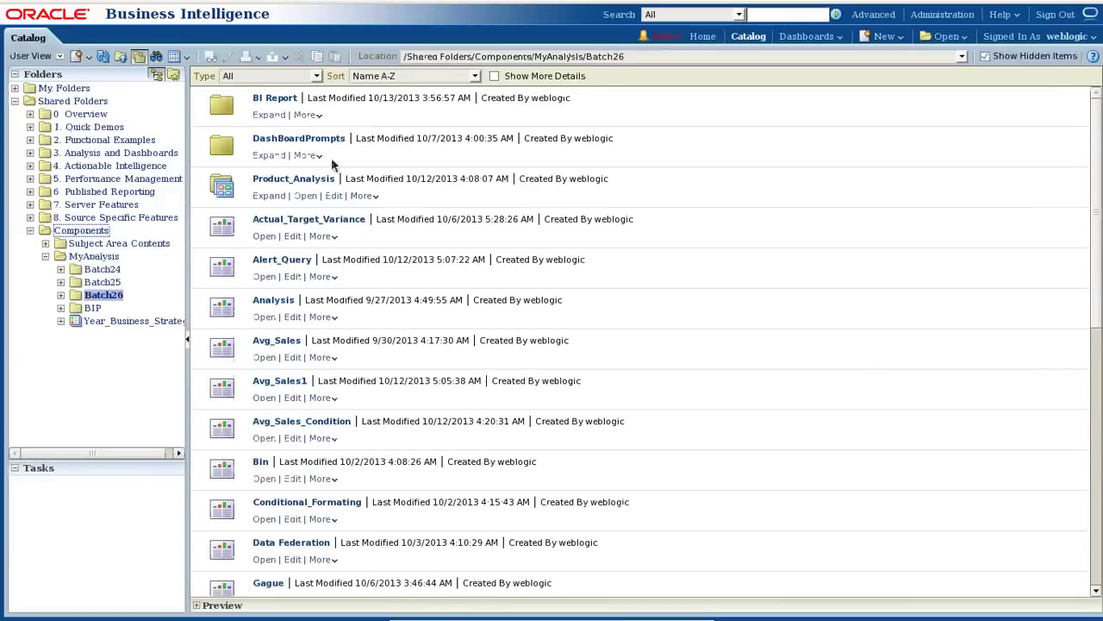
click(269, 116)
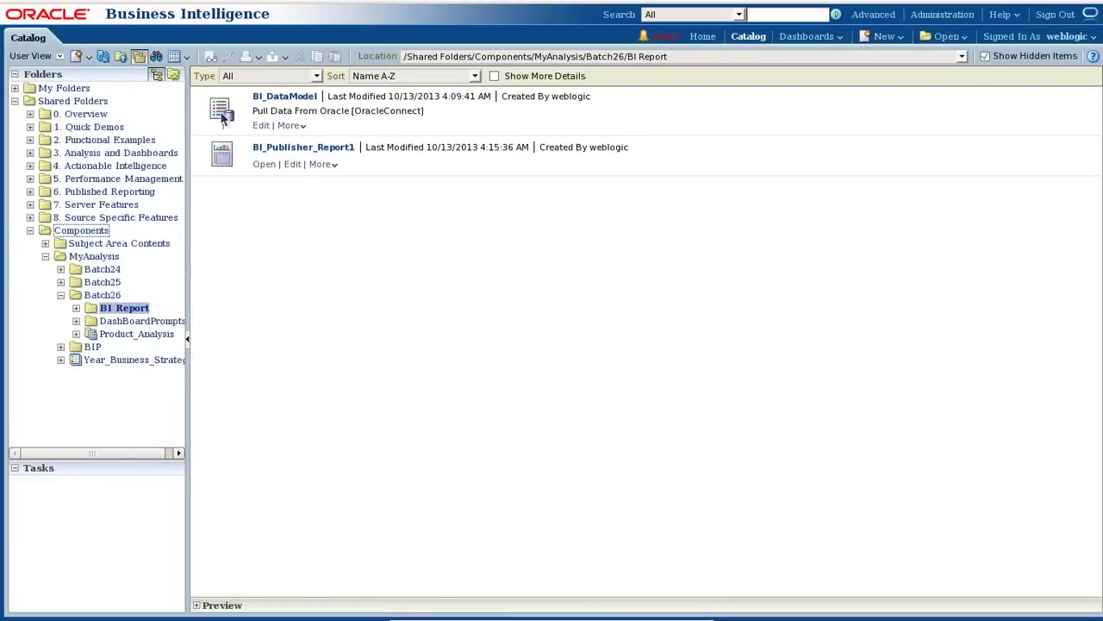
click(120, 295)
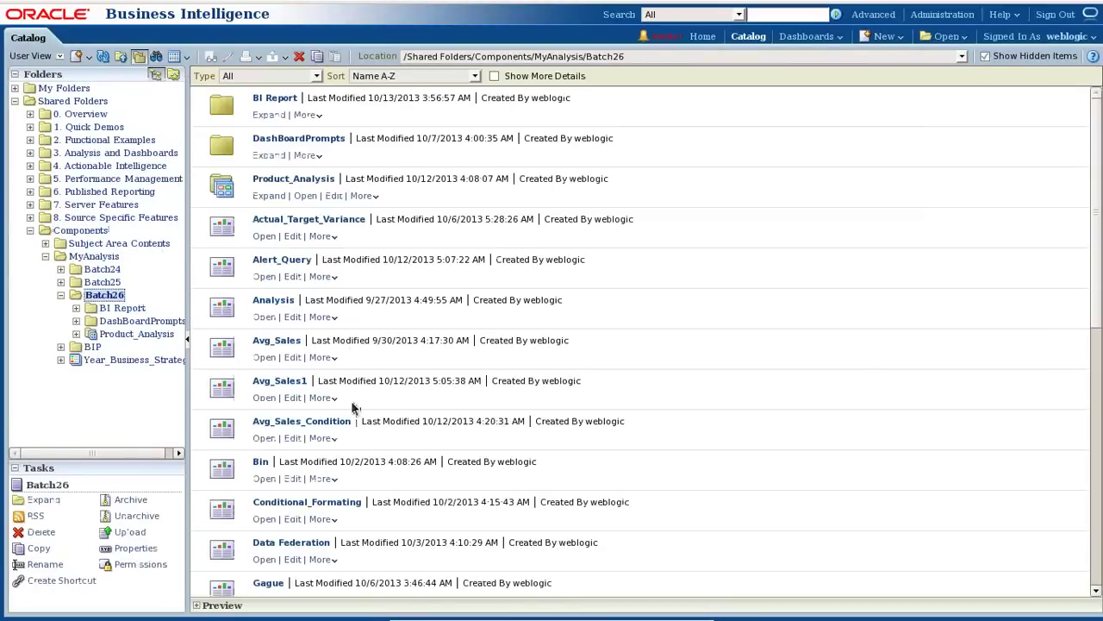
View the TopAnalysis analysis ranking five products by revenue, then go back to the catalog.
scroll(345, 417, down, 5)
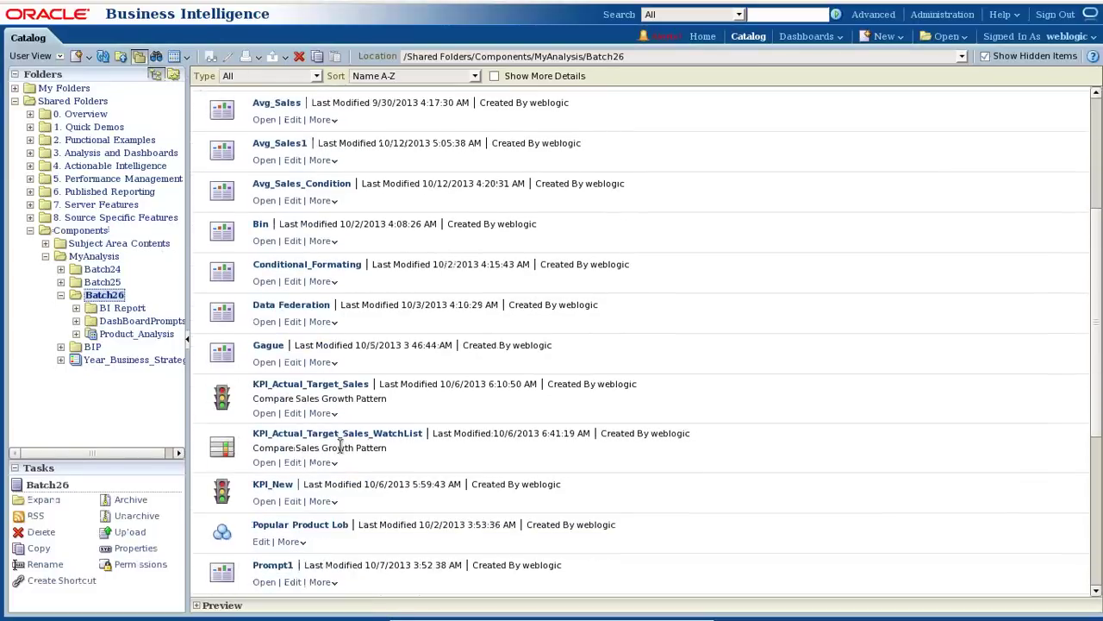
scroll(341, 446, down, 6)
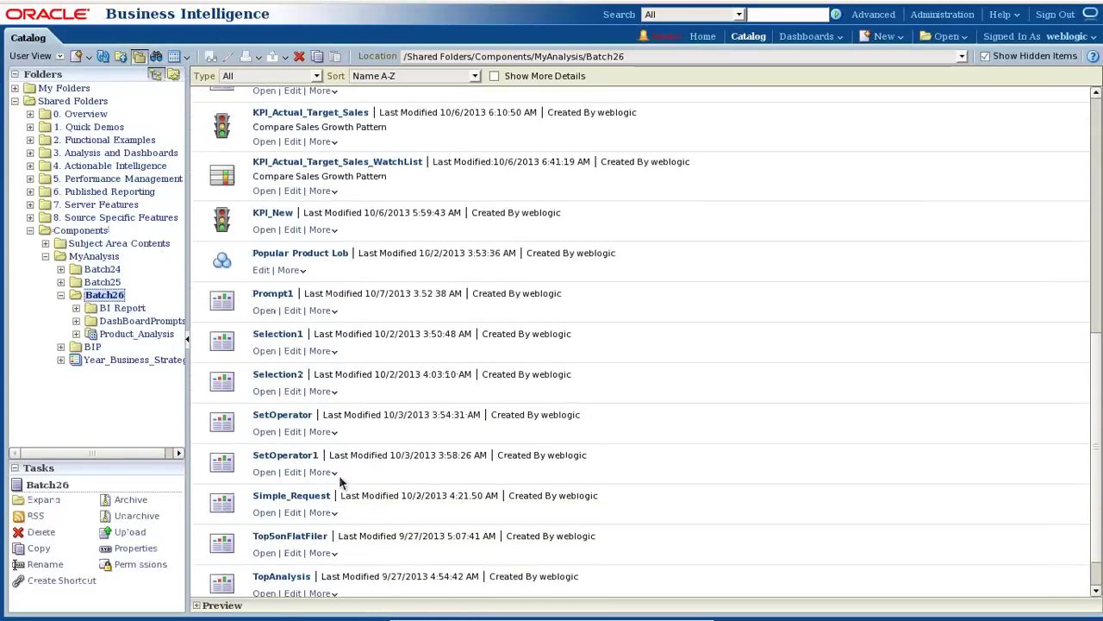
scroll(340, 483, down, 1)
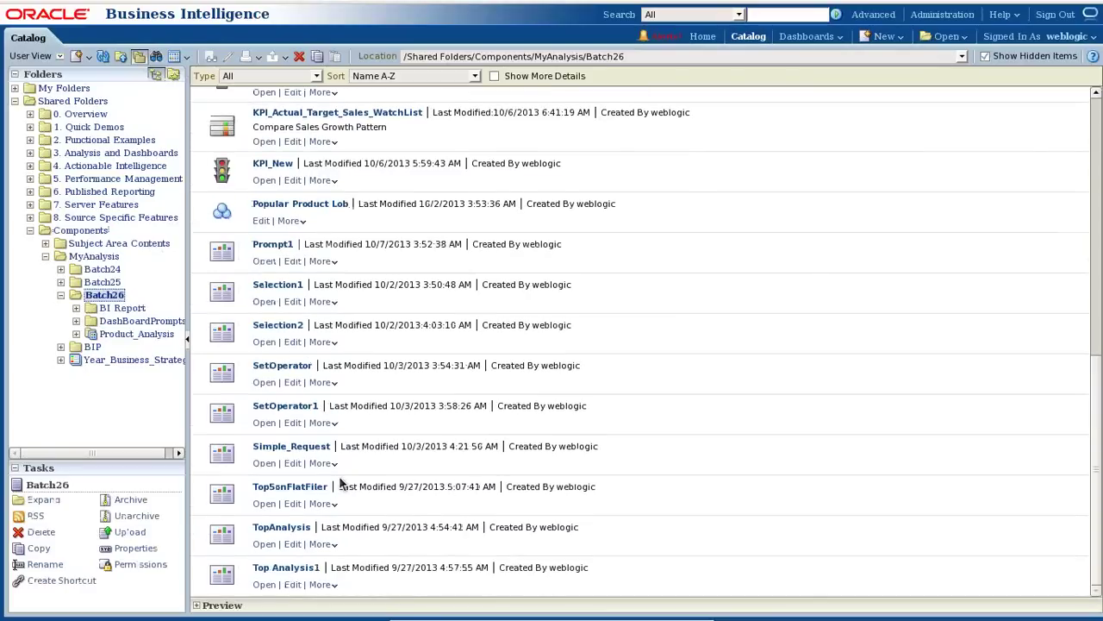
click(264, 545)
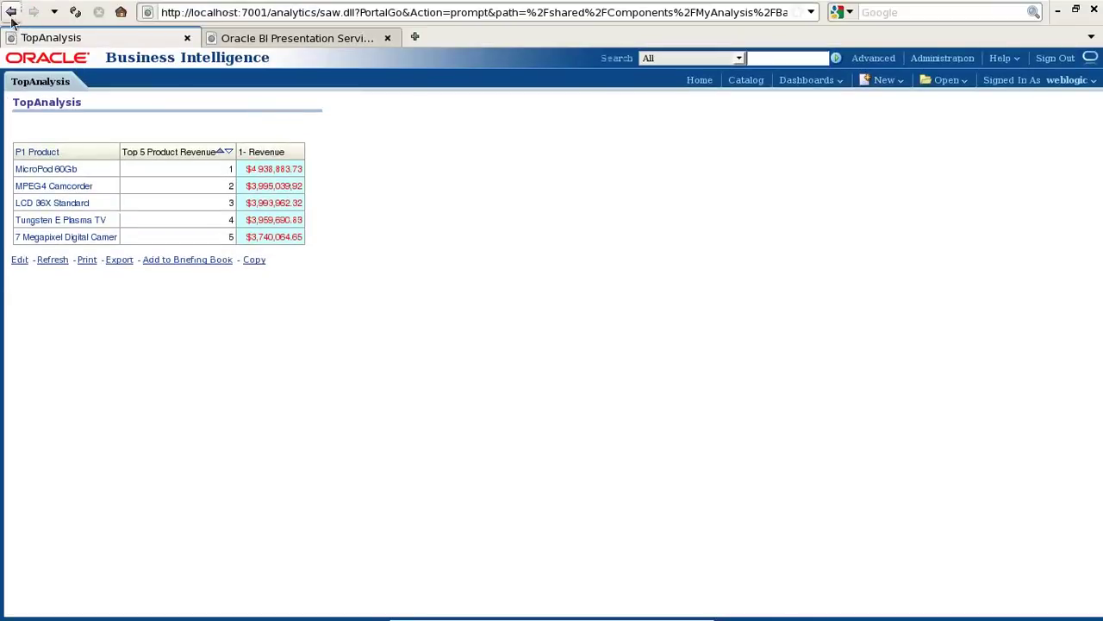
click(12, 12)
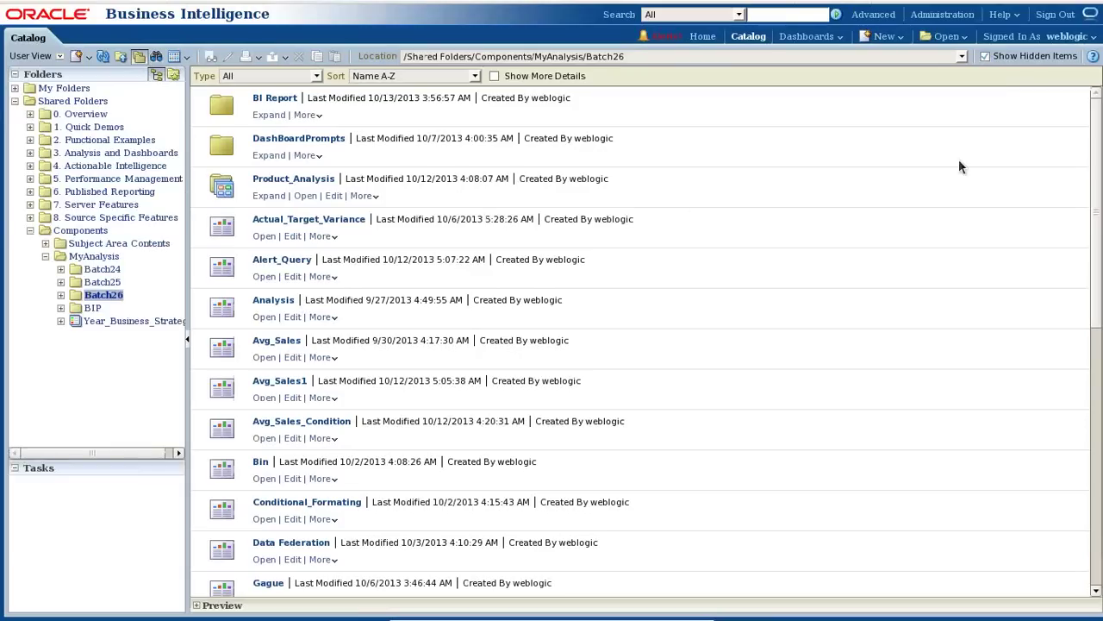
Create a new data model described 'BI Publisher Report on Analysis' using Oracle BI EE as default source.
click(899, 42)
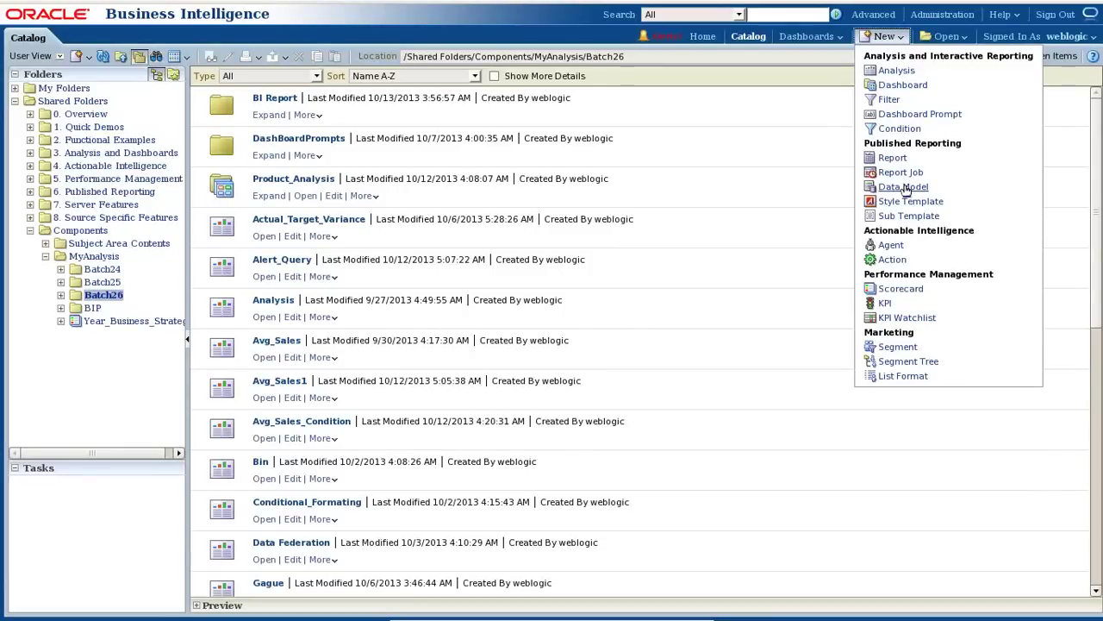
click(905, 187)
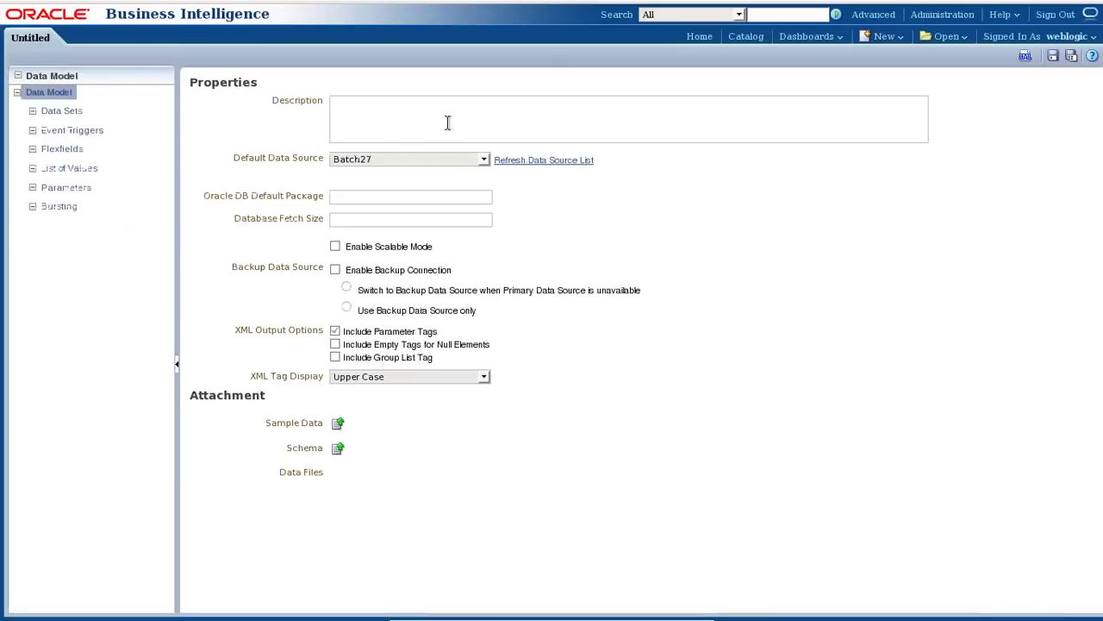
text(Sam)
key(BackSpace)
key(BackSpace)
key(BackSpace)
key(BackSpace)
key(BackSpace)
text(BI Publisher Report on Analysis)
click(407, 158)
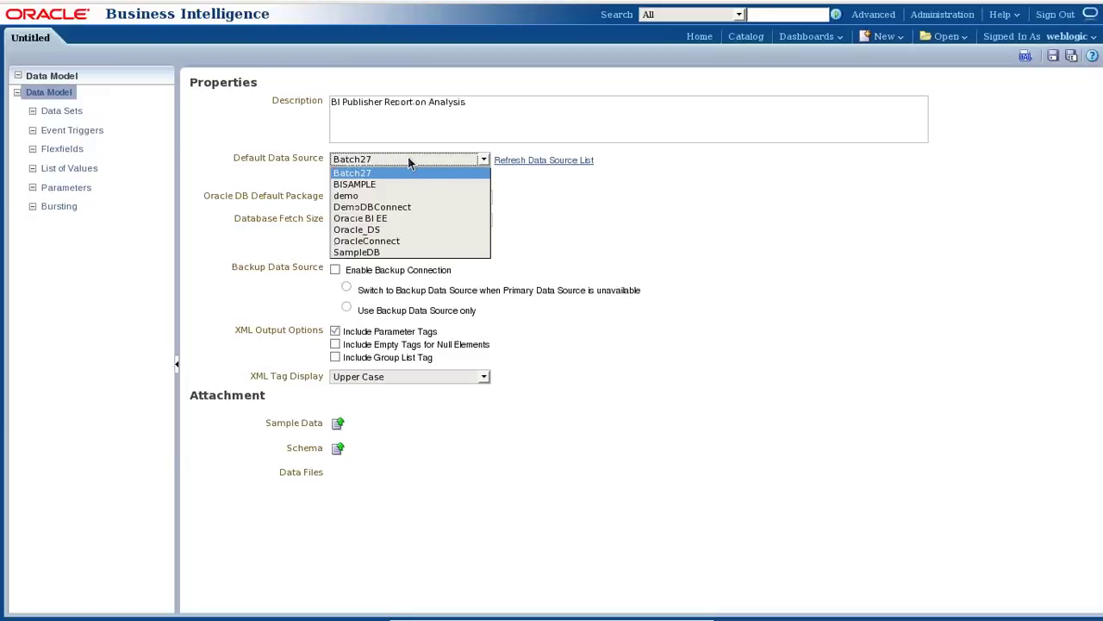
click(392, 221)
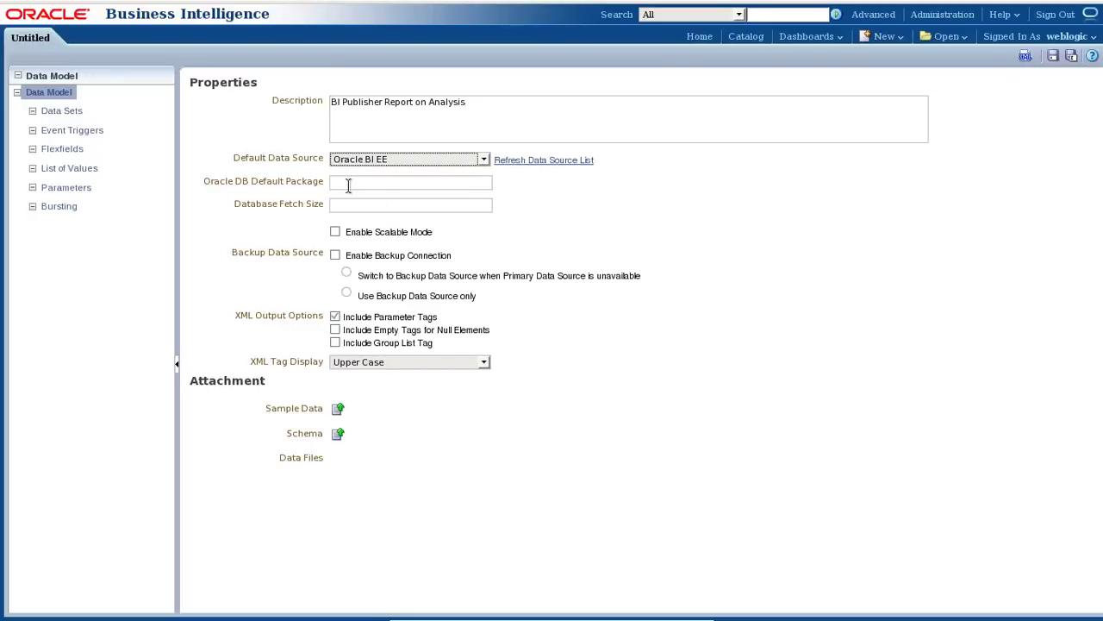
Save the data model as BI_DataModel_Analysis in Shared Folders/Components/MyAnalysis/Batch26/BI Report.
click(1065, 55)
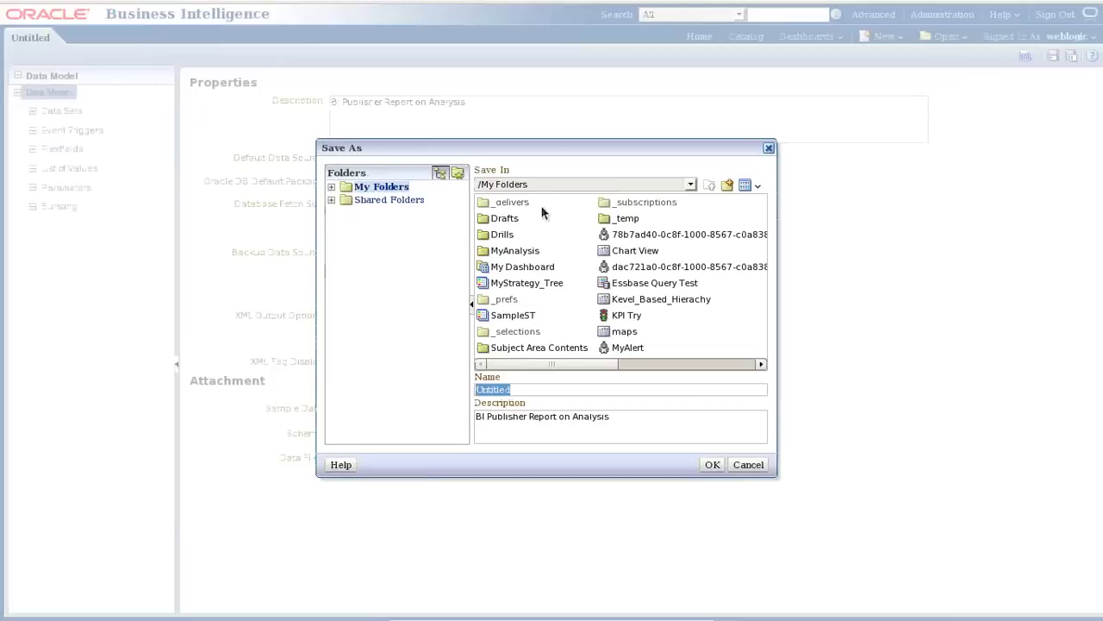
click(332, 200)
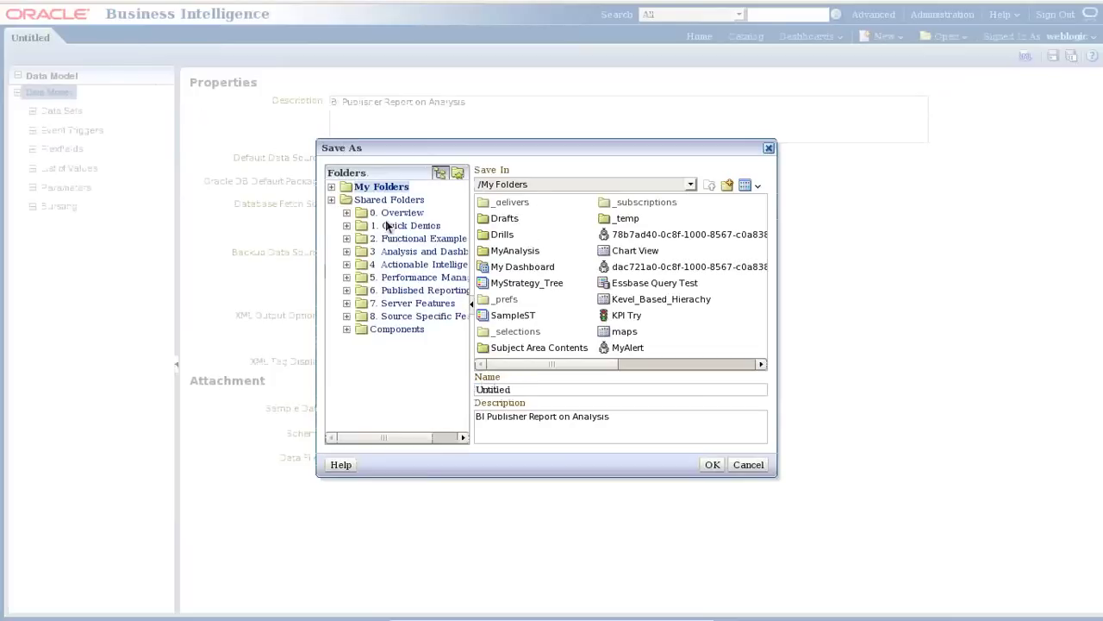
click(384, 330)
double_click(523, 204)
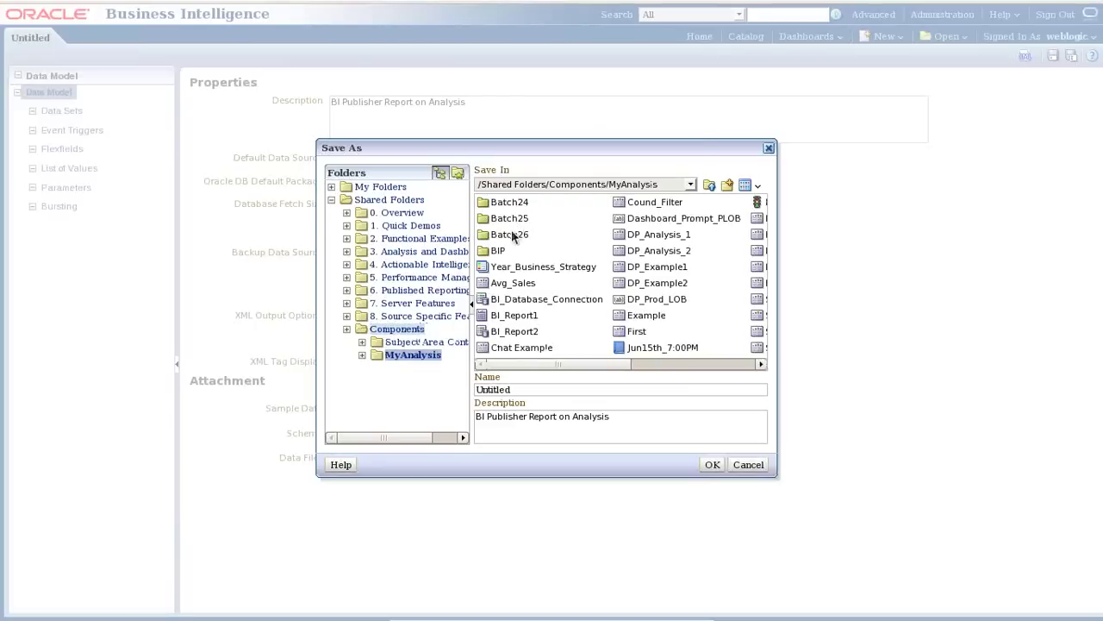
double_click(516, 235)
double_click(512, 205)
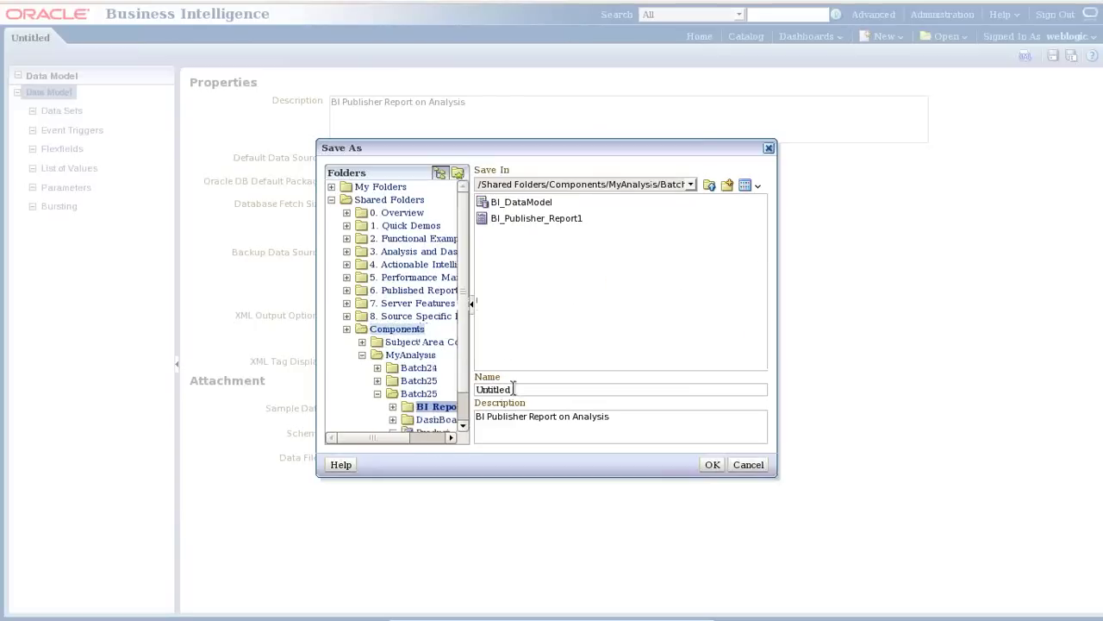
click(541, 204)
click(554, 387)
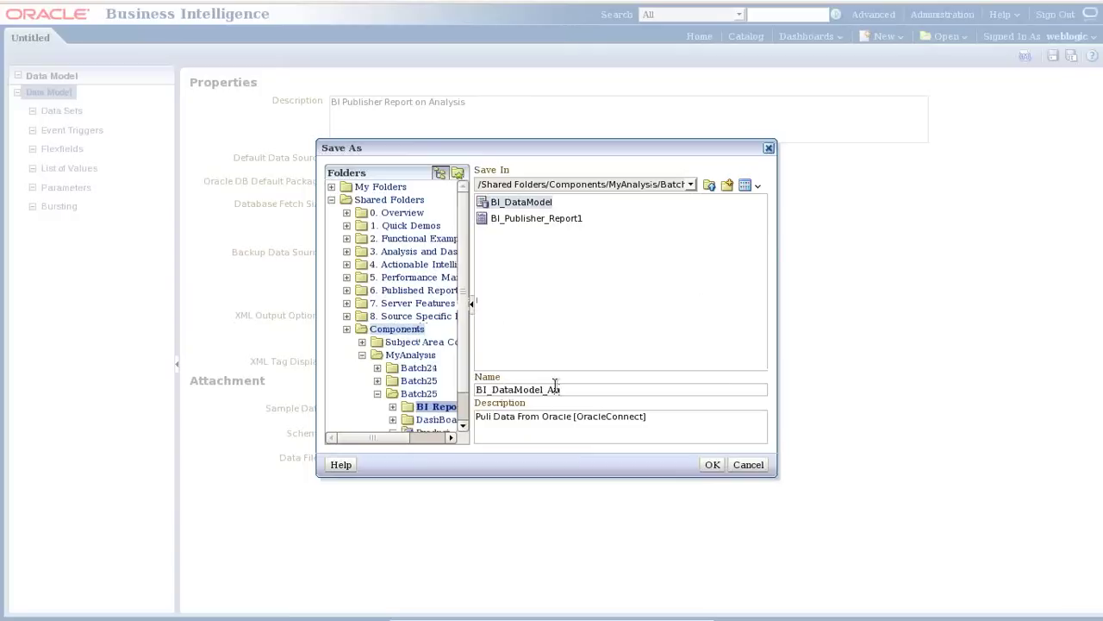
text(_Analysis)
click(712, 465)
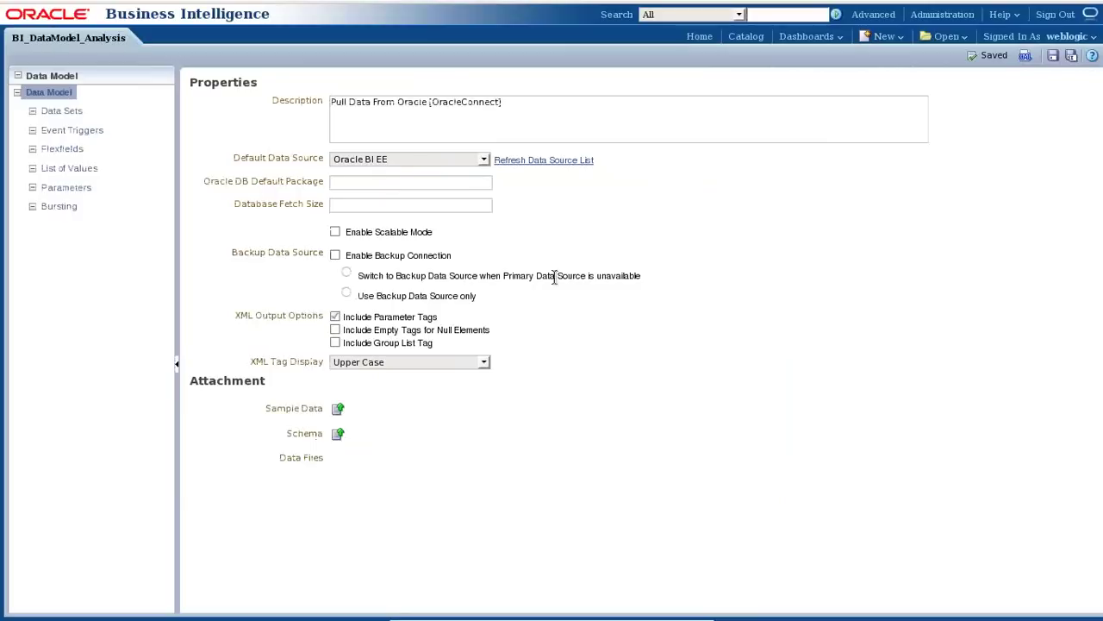
Show the data model's Data Sets, then switch to the other session's Administration page.
click(74, 113)
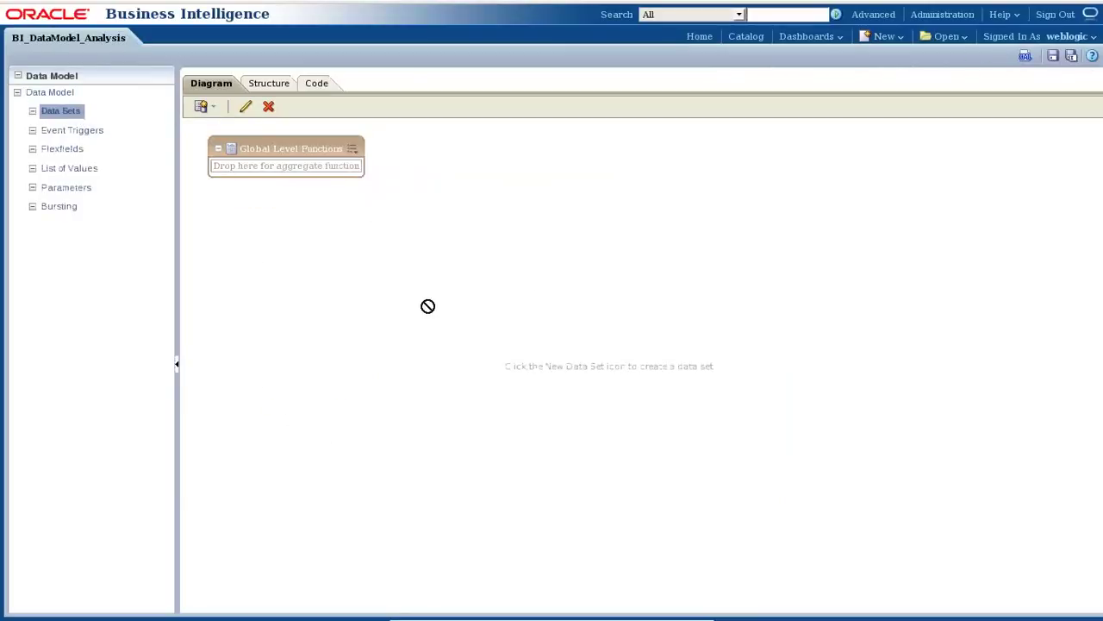
mouse_move(222, 5)
click(259, 38)
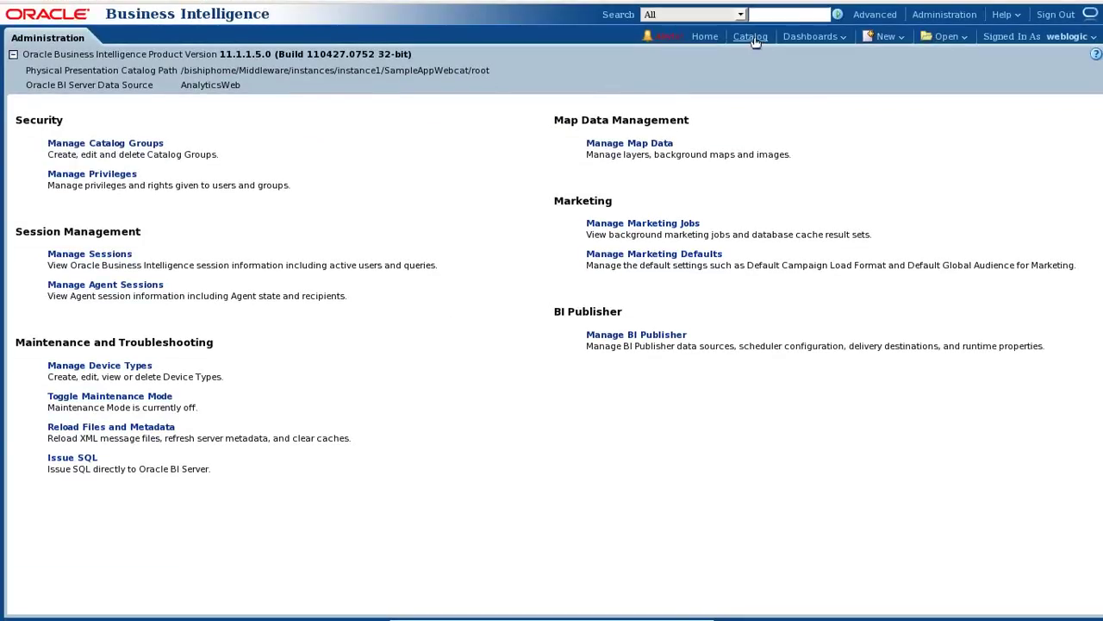
View the TopAnalysis results in Shared Folders > Components > MyAnalysis > Batch26, then return to BI Publisher.
click(752, 37)
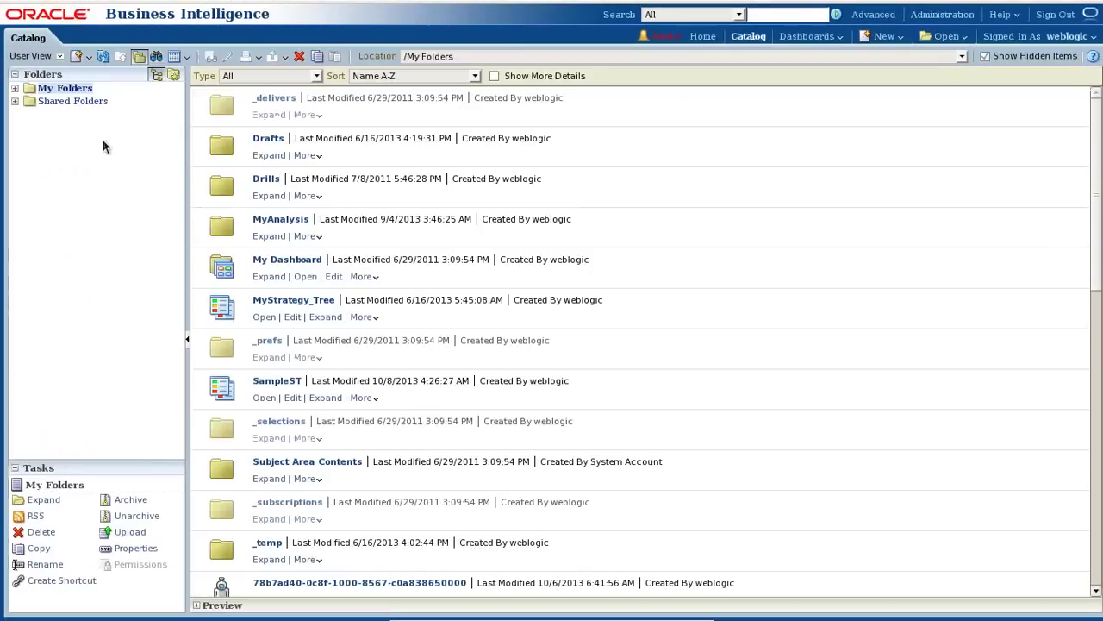
click(14, 101)
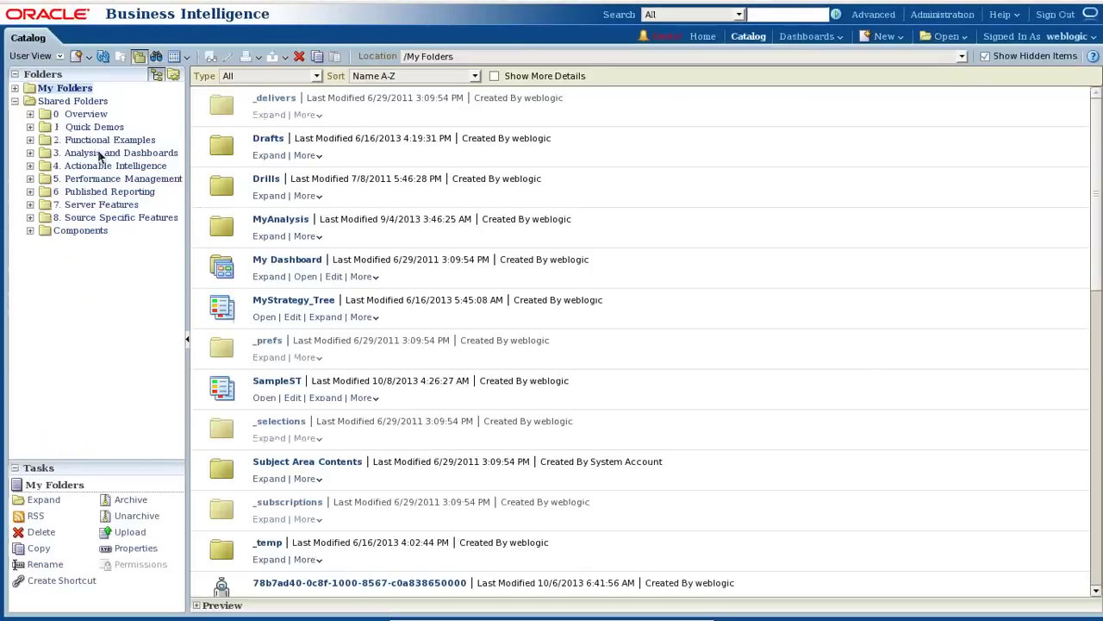
click(82, 230)
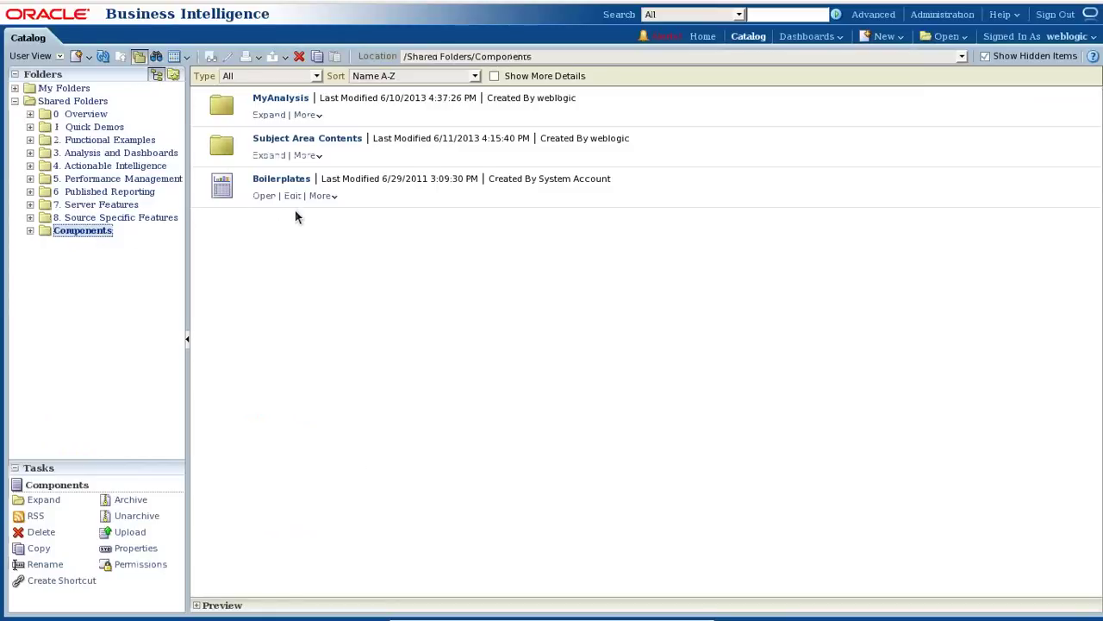
click(281, 134)
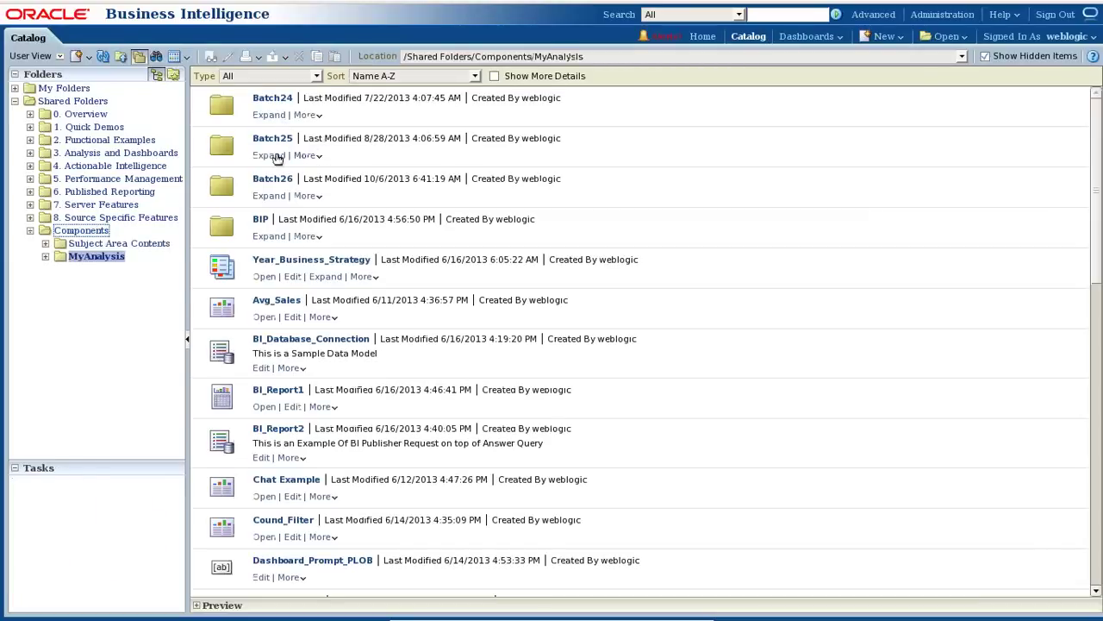
click(269, 195)
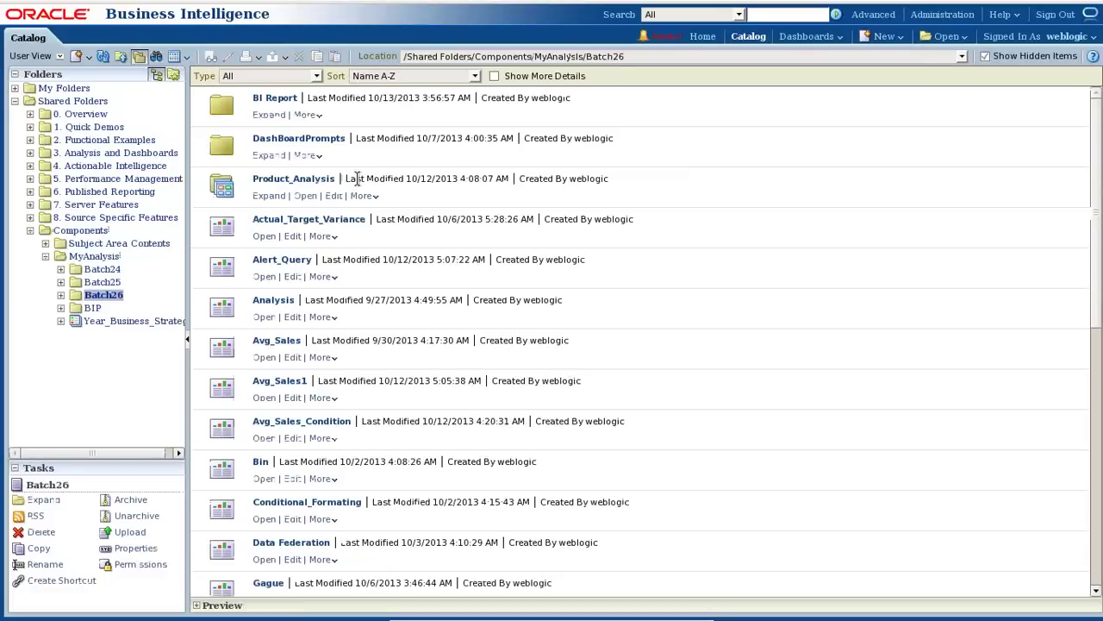
scroll(297, 483, down, 3)
scroll(289, 569, down, 8)
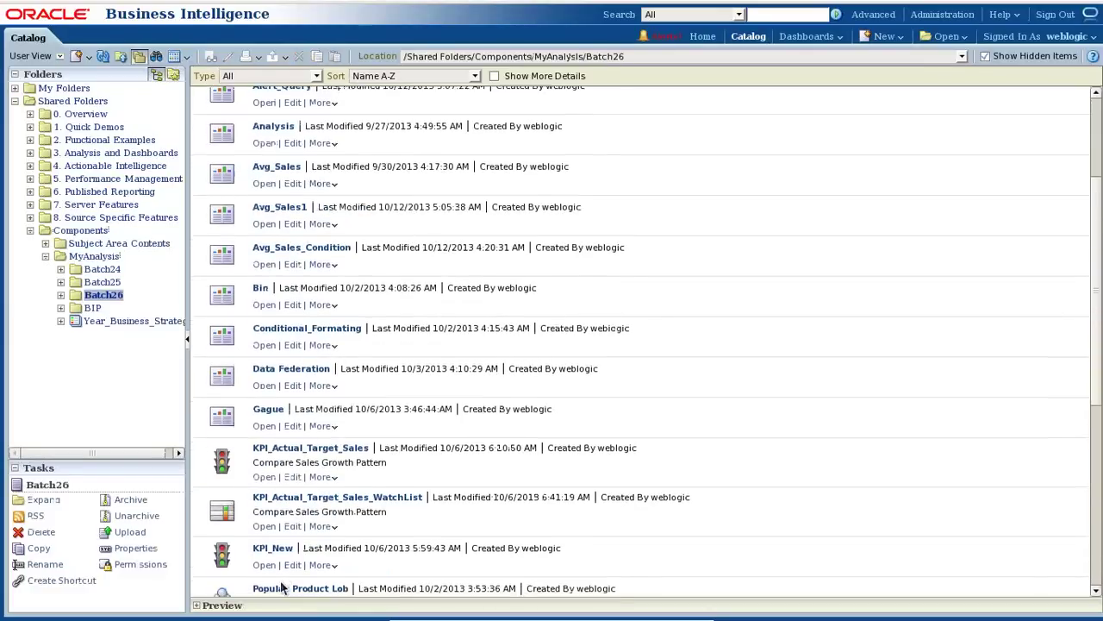
click(266, 546)
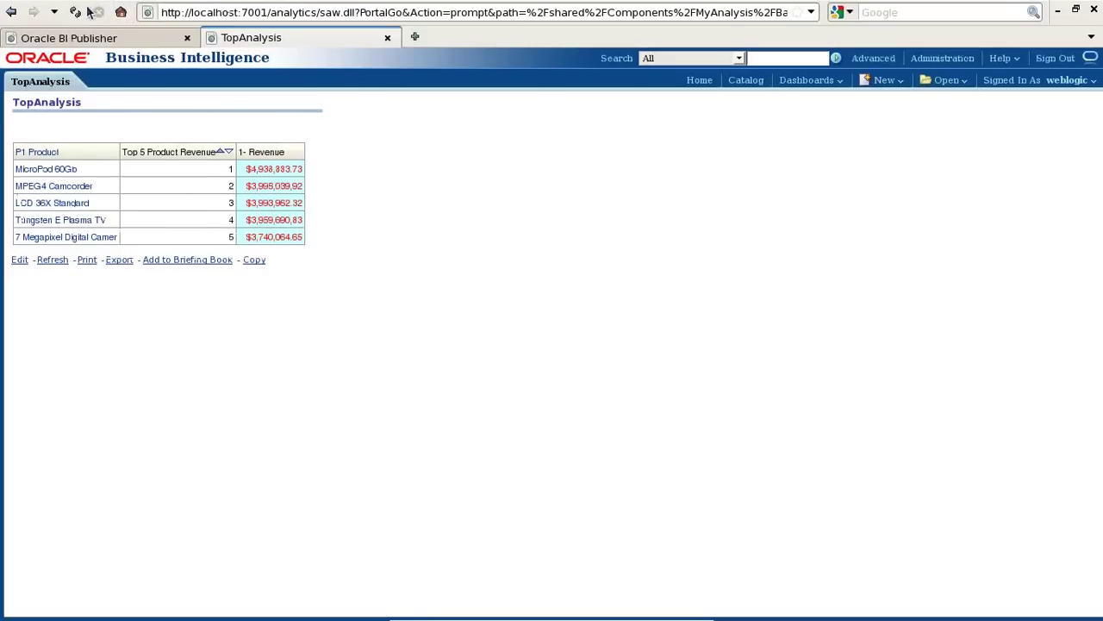
click(78, 37)
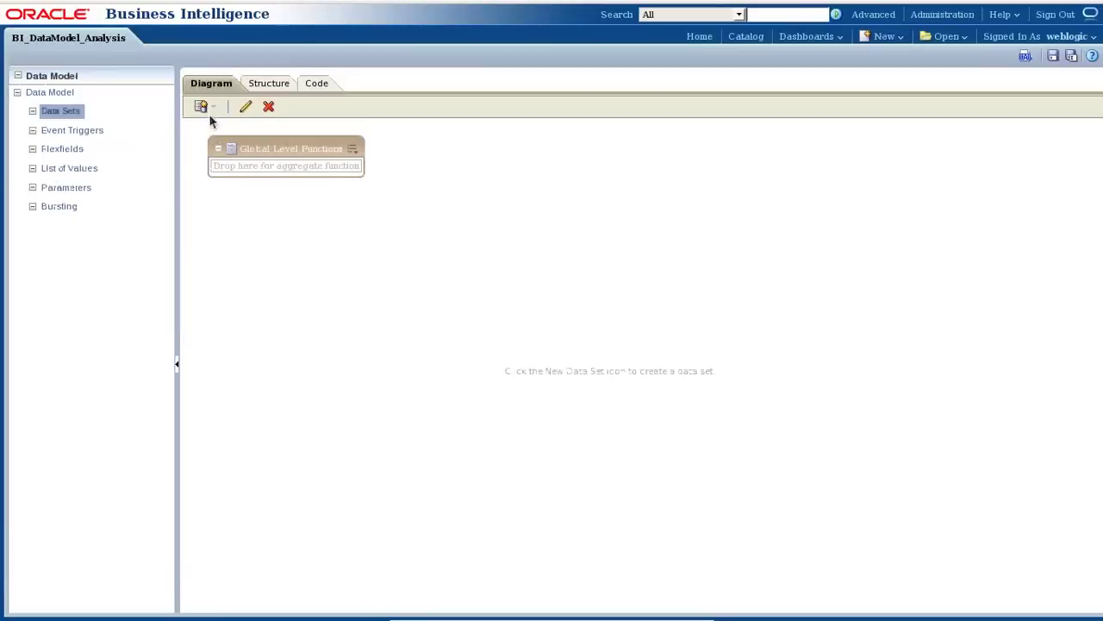
Start a new Oracle BI Analysis data set and browse the catalog for its analysis.
click(208, 108)
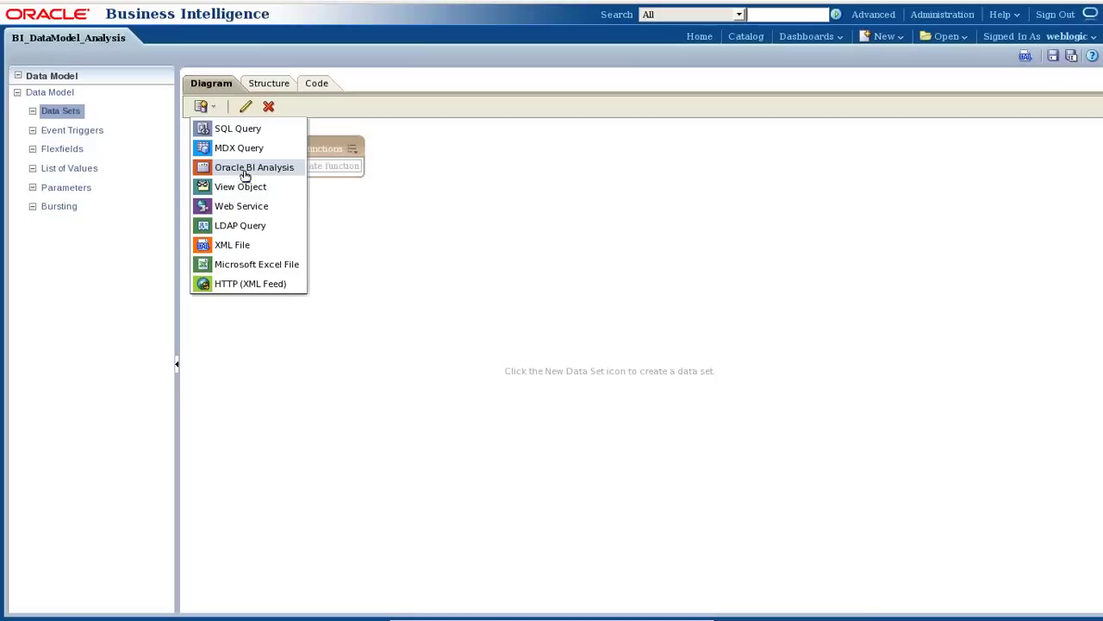
click(246, 175)
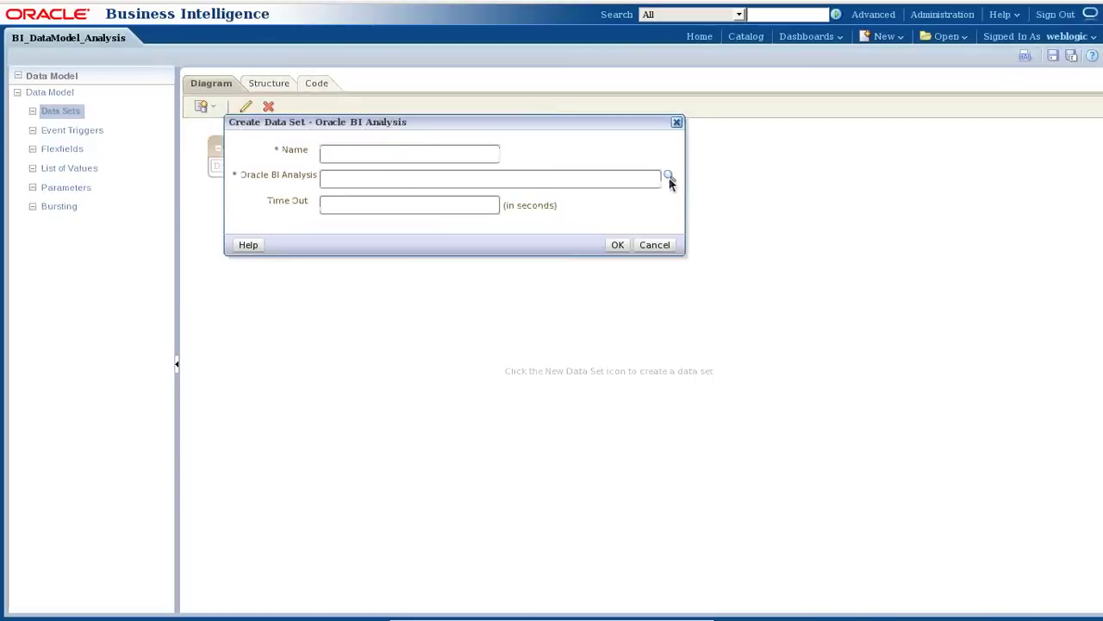
click(669, 178)
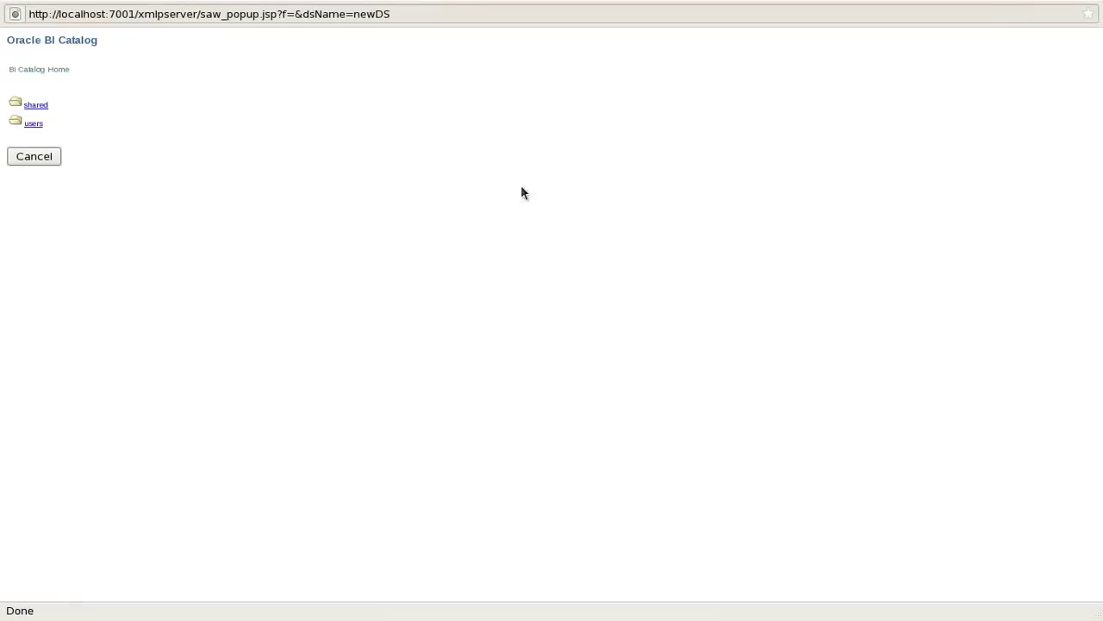
Look through users > weblogic > MyAnalysis, then close the catalog browser without picking an analysis.
click(38, 125)
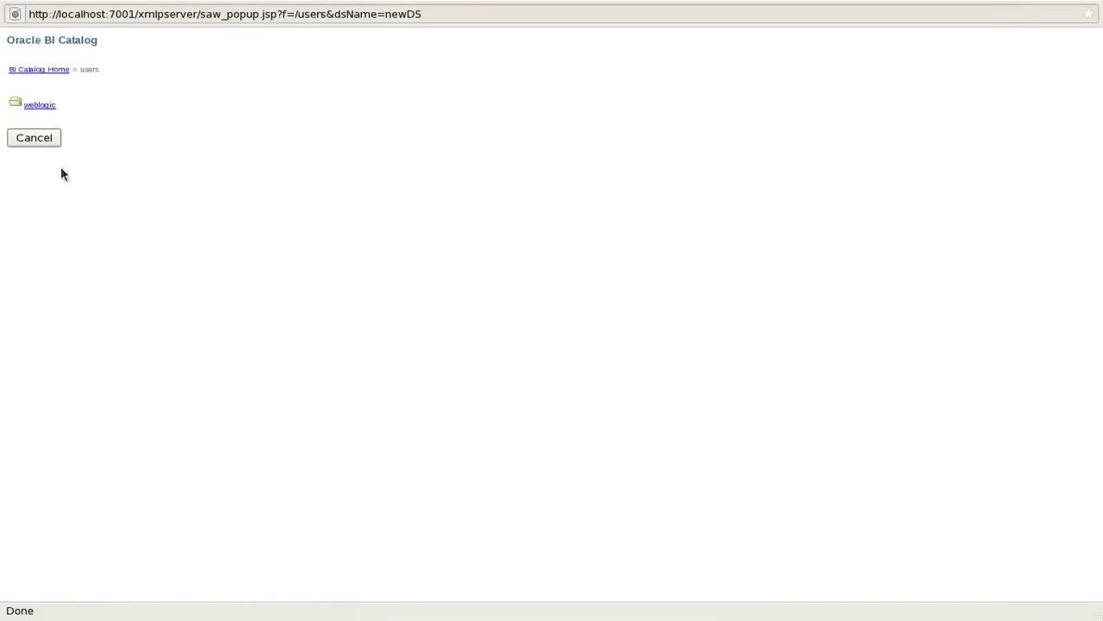
click(42, 106)
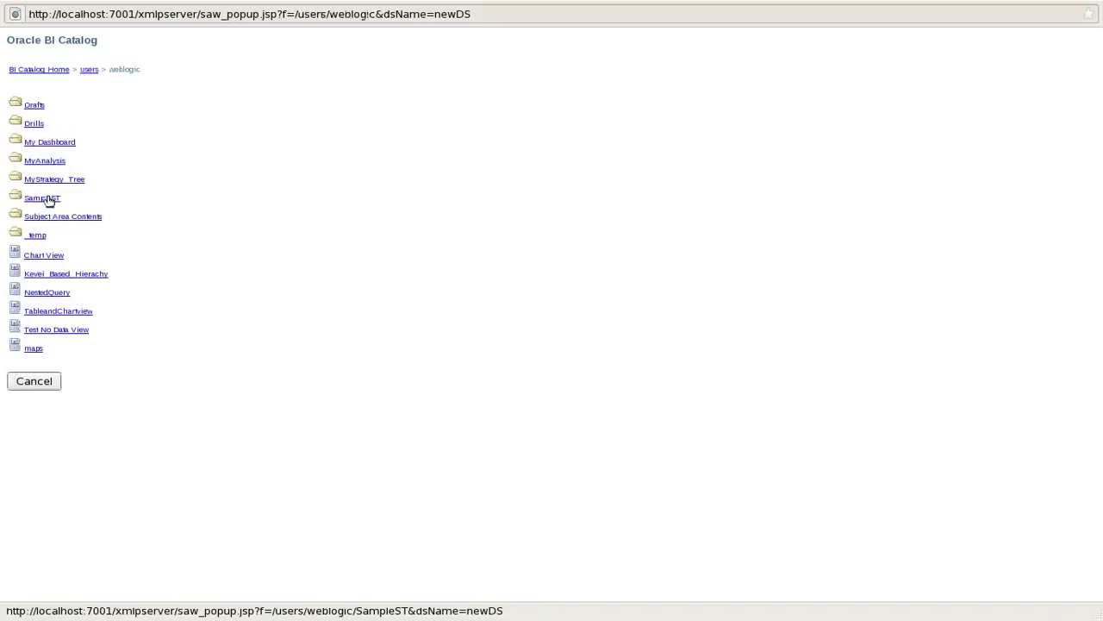
click(45, 161)
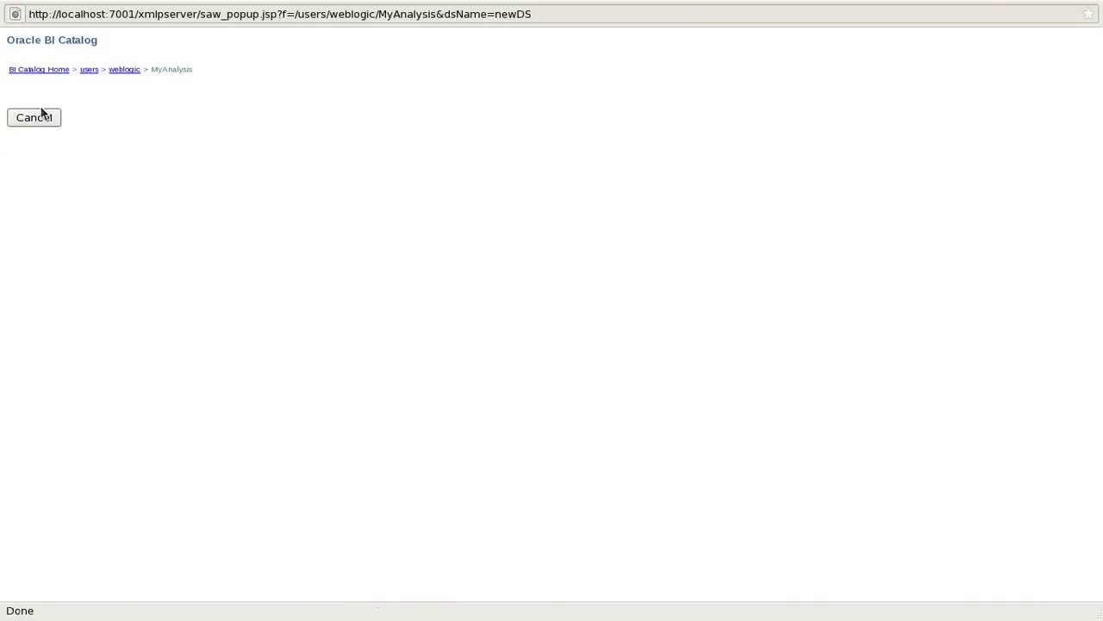
click(126, 71)
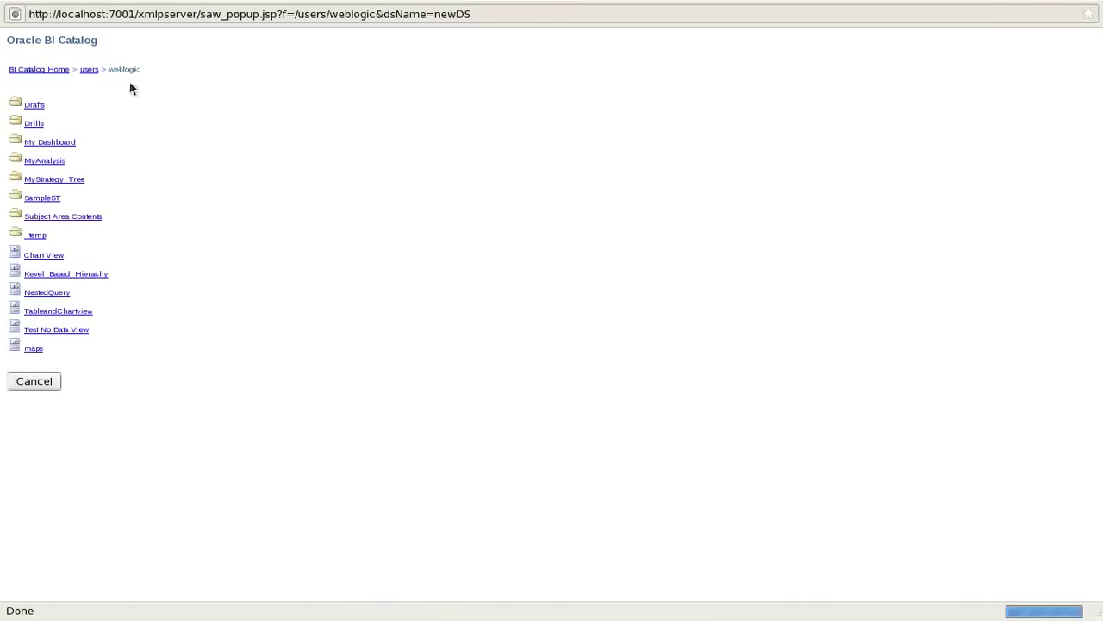
click(35, 381)
click(458, 155)
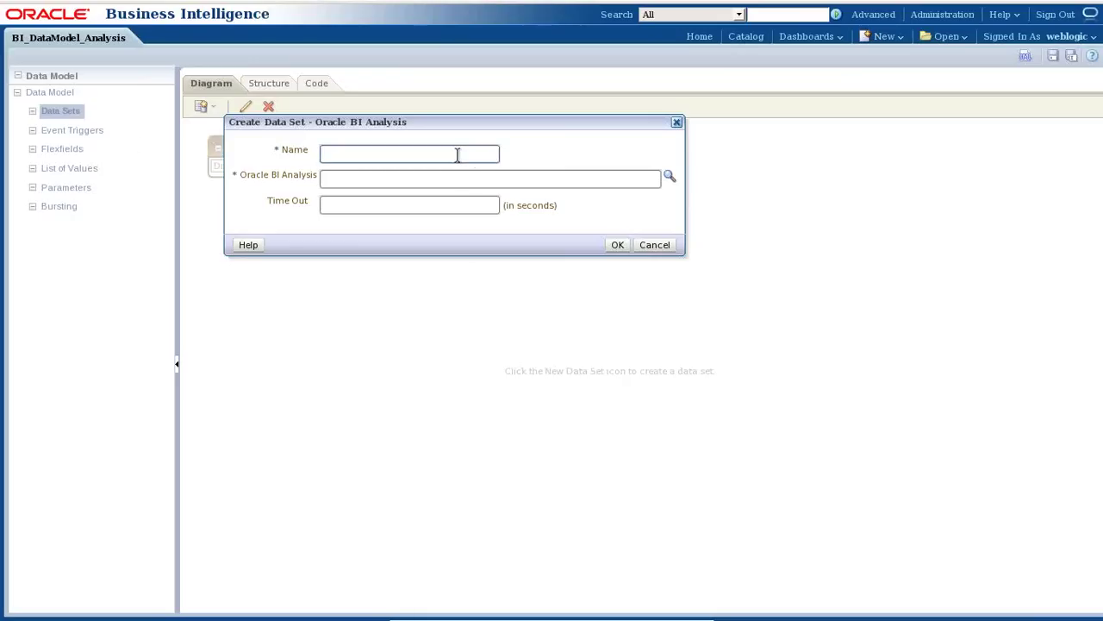
Name the data set BIAnalysis and reopen the catalog browser at the users folder.
text(BIAnalysis)
click(670, 179)
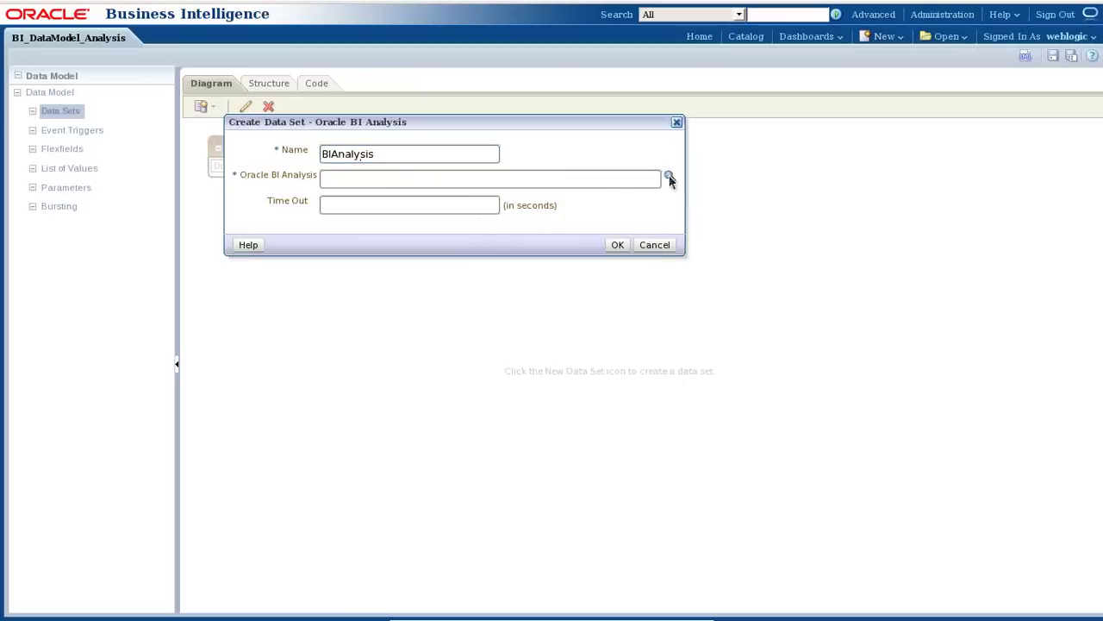
click(32, 125)
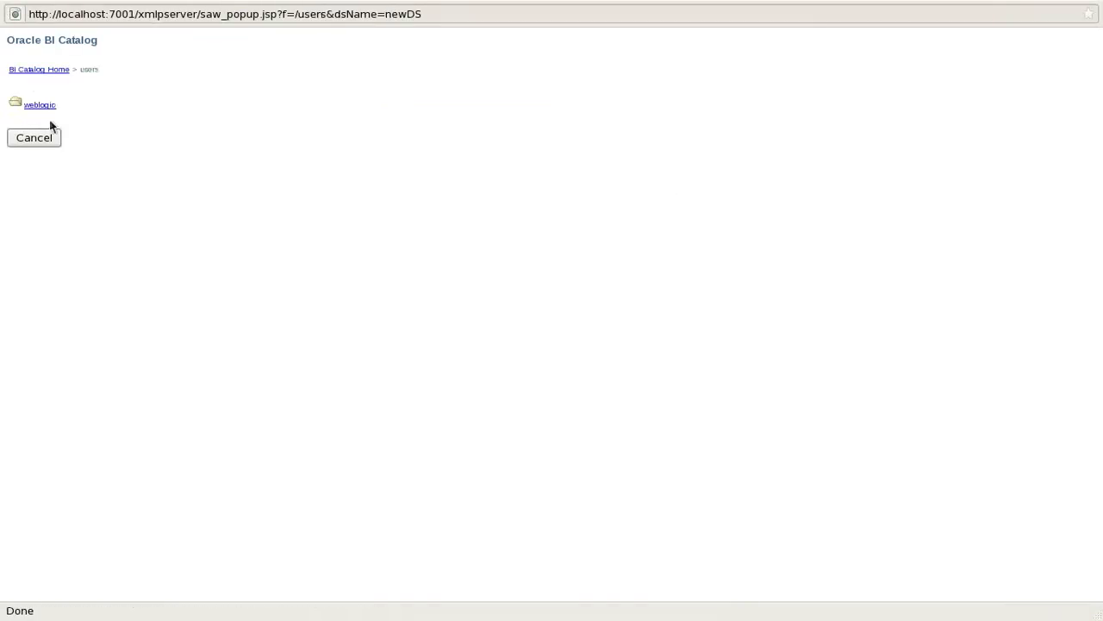
Check weblogic > MyAnalysis again, then cancel both the catalog browser and the BIAnalysis data set.
click(43, 108)
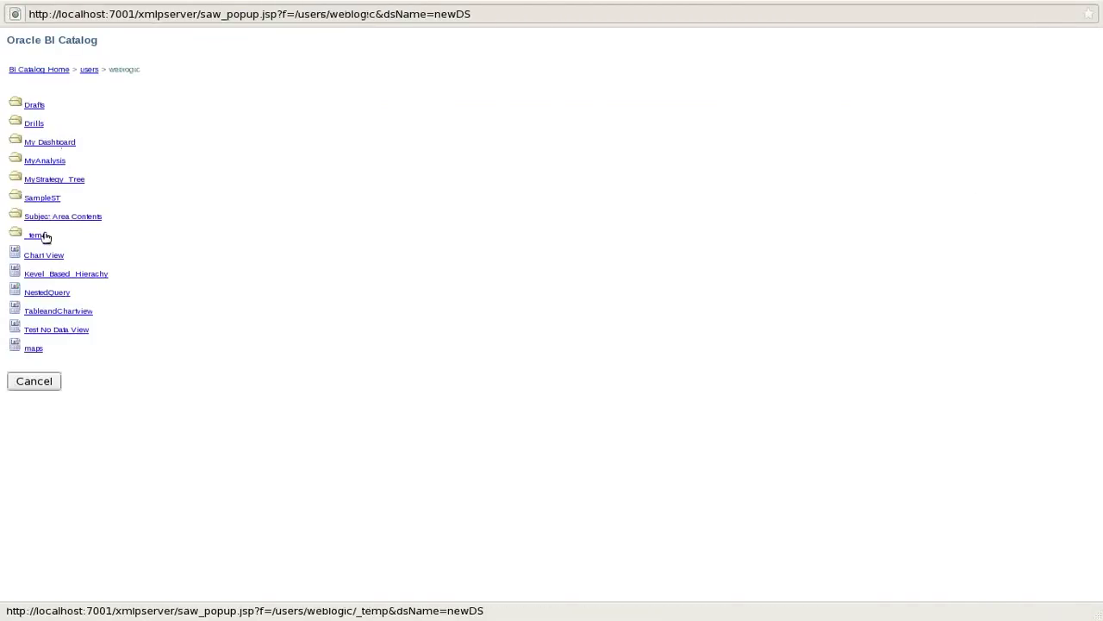
click(45, 160)
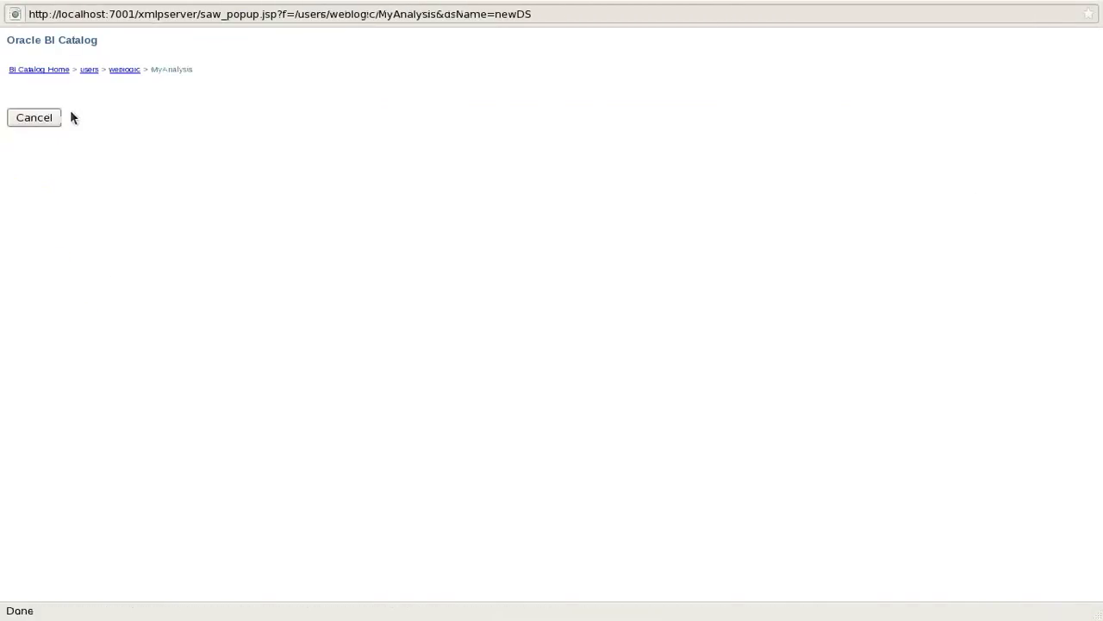
click(125, 70)
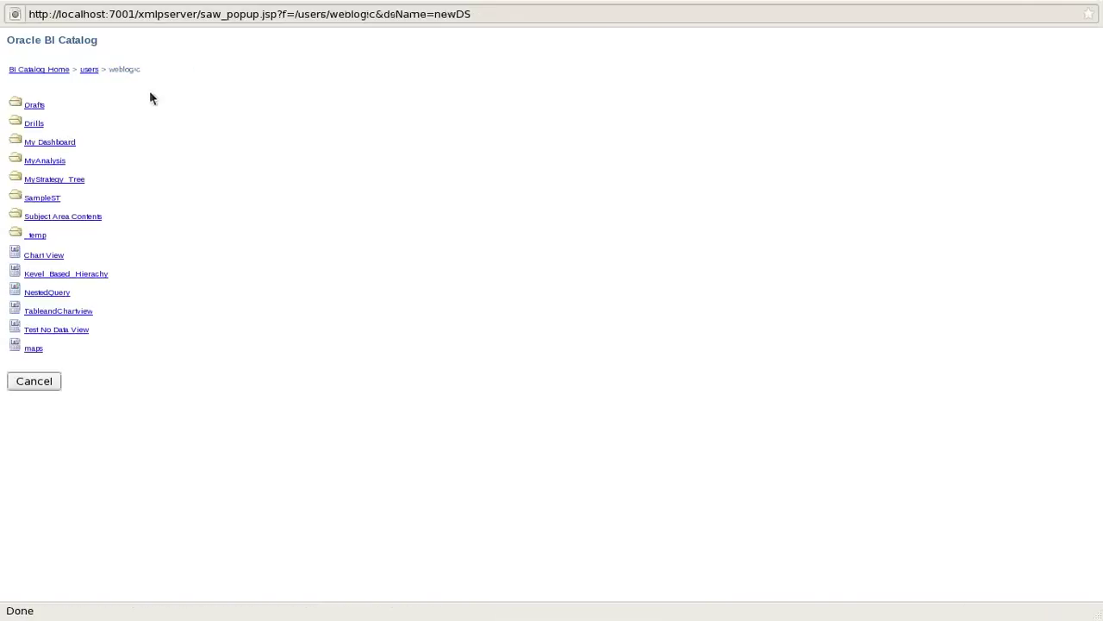
click(36, 383)
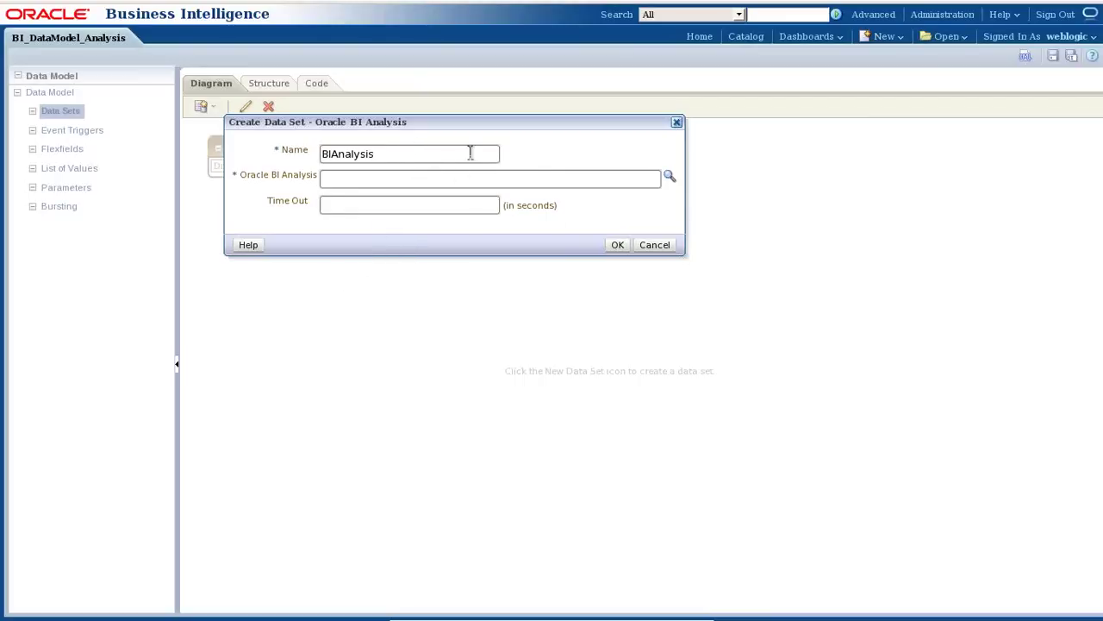
click(655, 245)
click(212, 107)
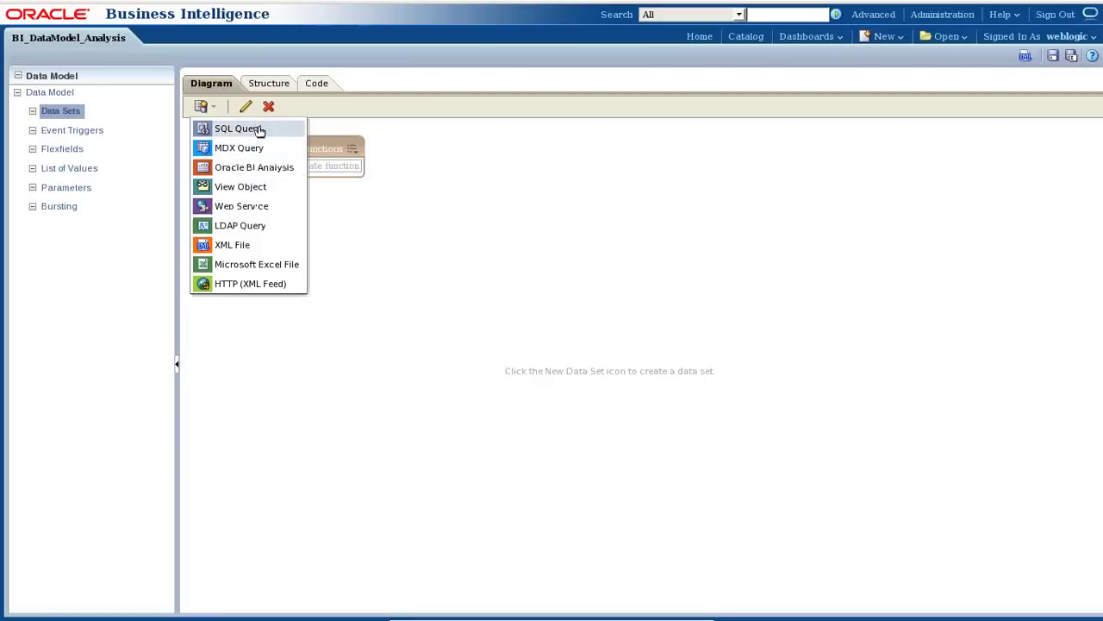
Start a SQL Query data set with Oracle BI EE as its data source and launch Query Builder.
click(258, 130)
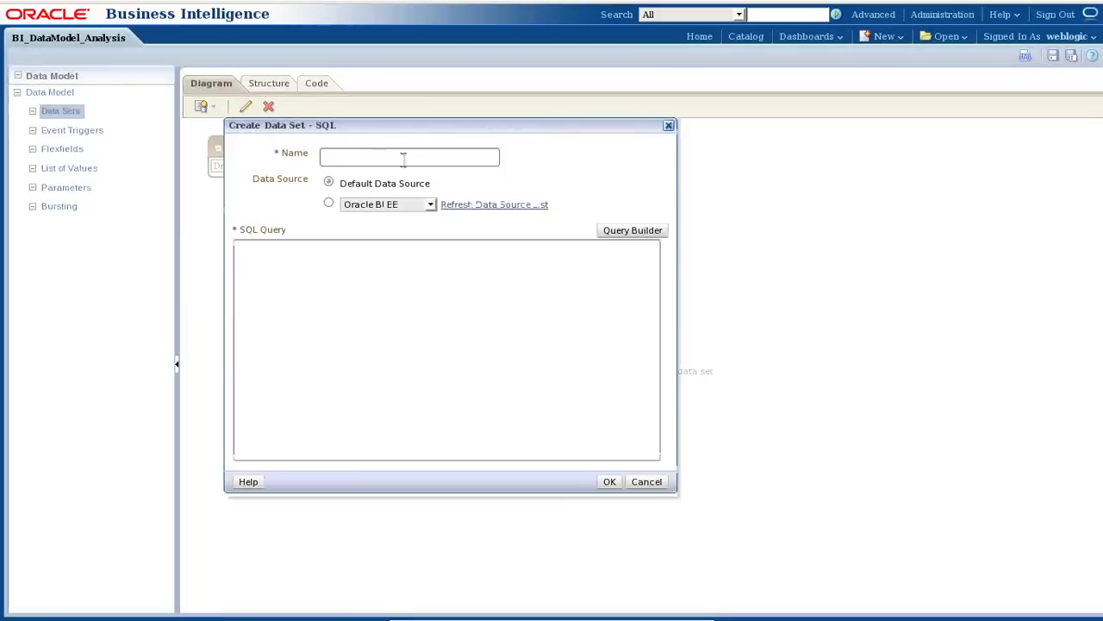
click(429, 207)
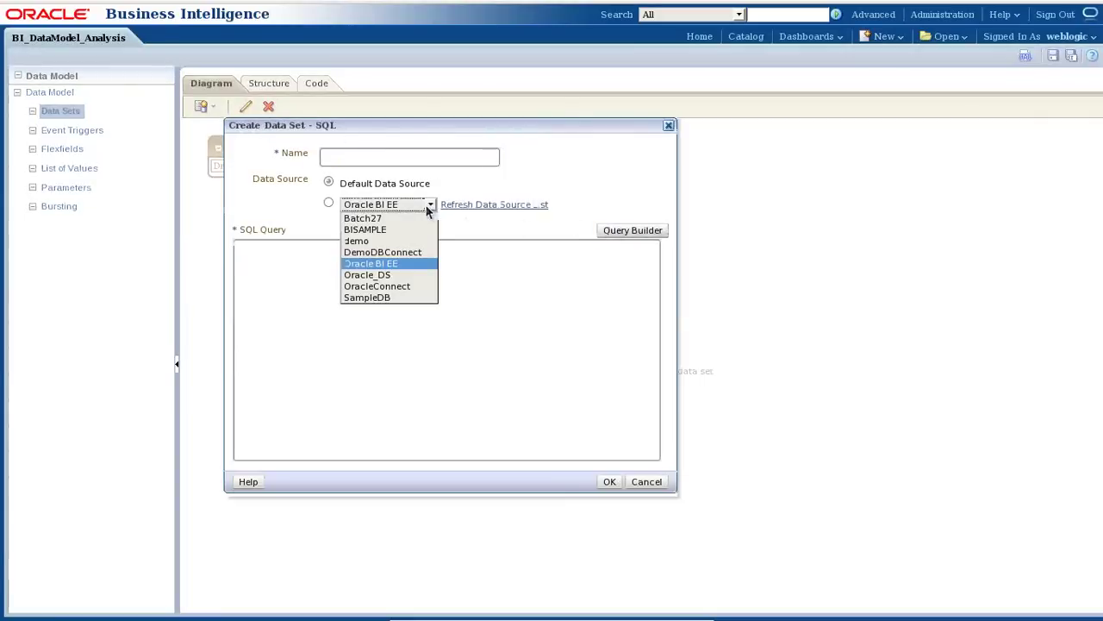
click(428, 210)
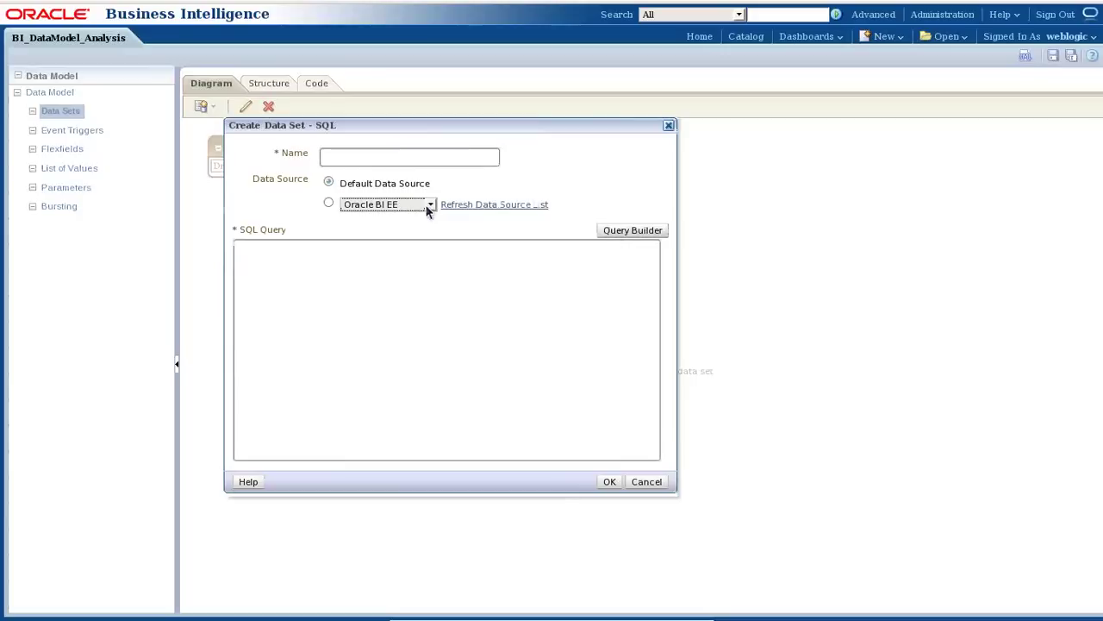
click(428, 210)
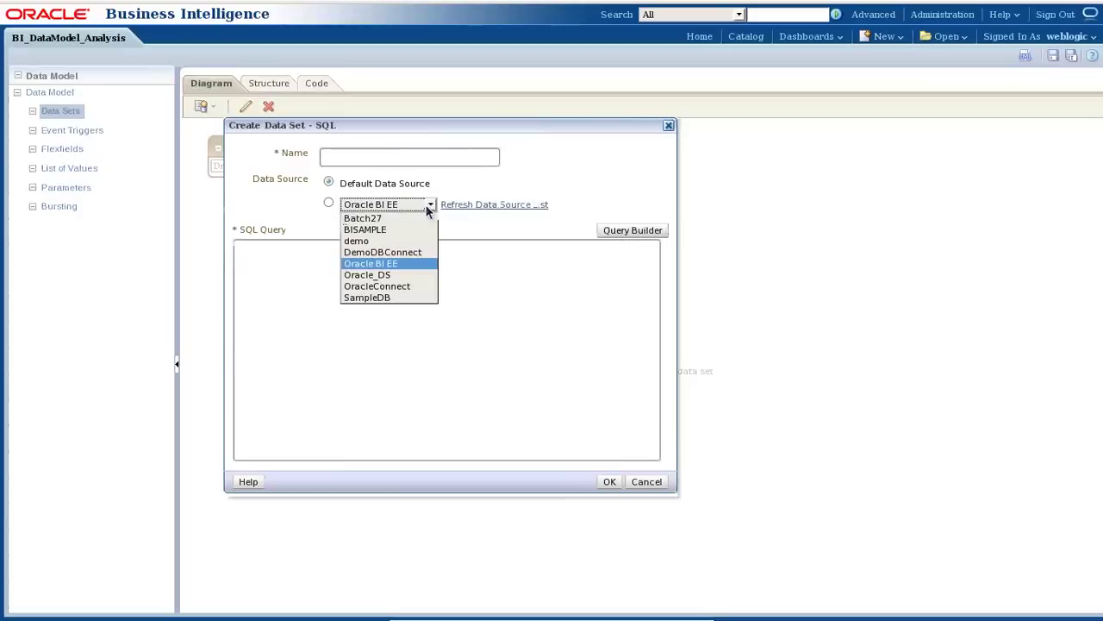
click(429, 209)
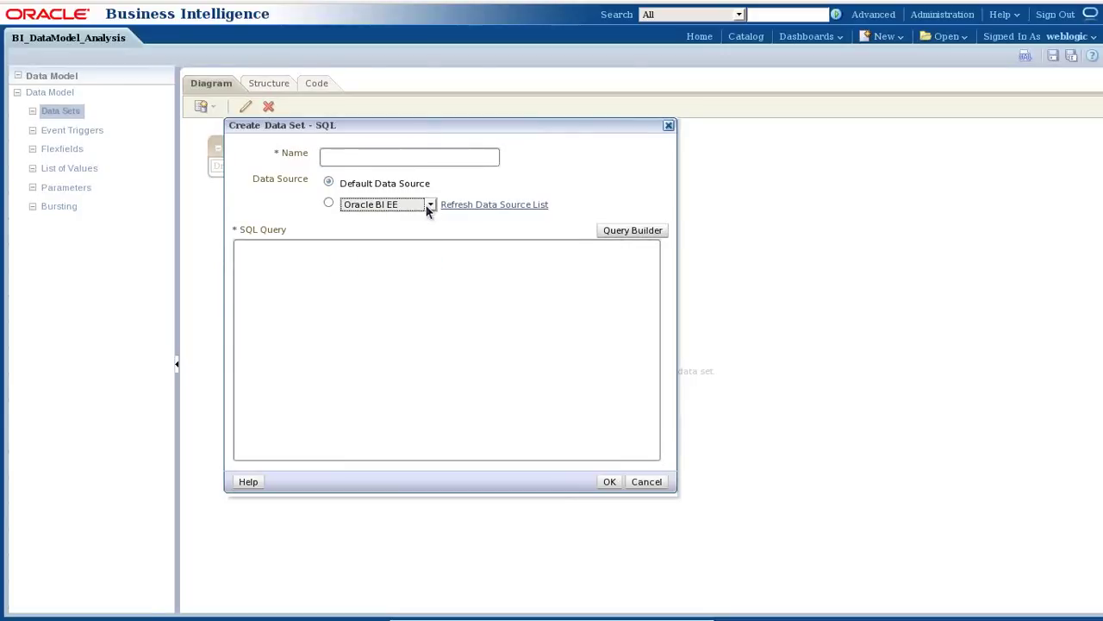
click(633, 230)
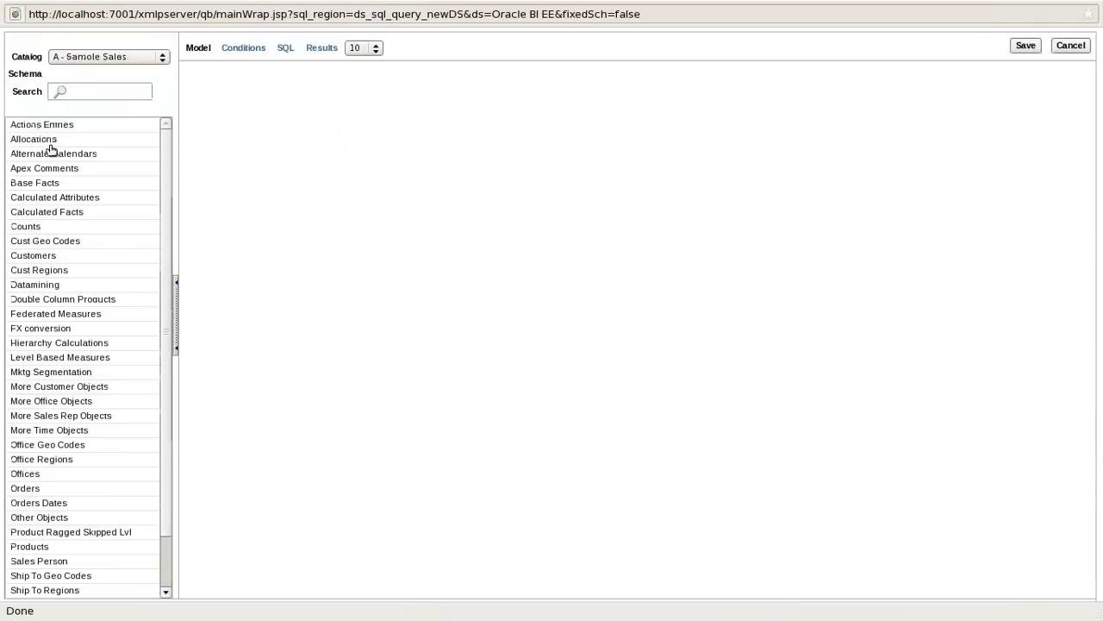
Discard Query Builder and the SQL data set without defining any query.
scroll(129, 377, down, 2)
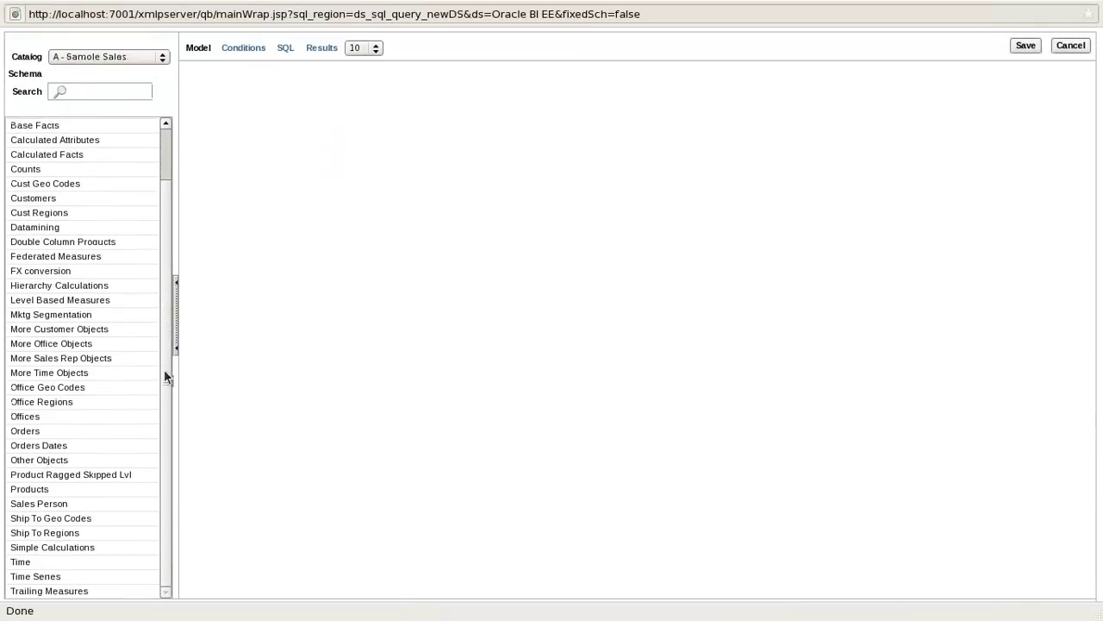
scroll(129, 377, up, 2)
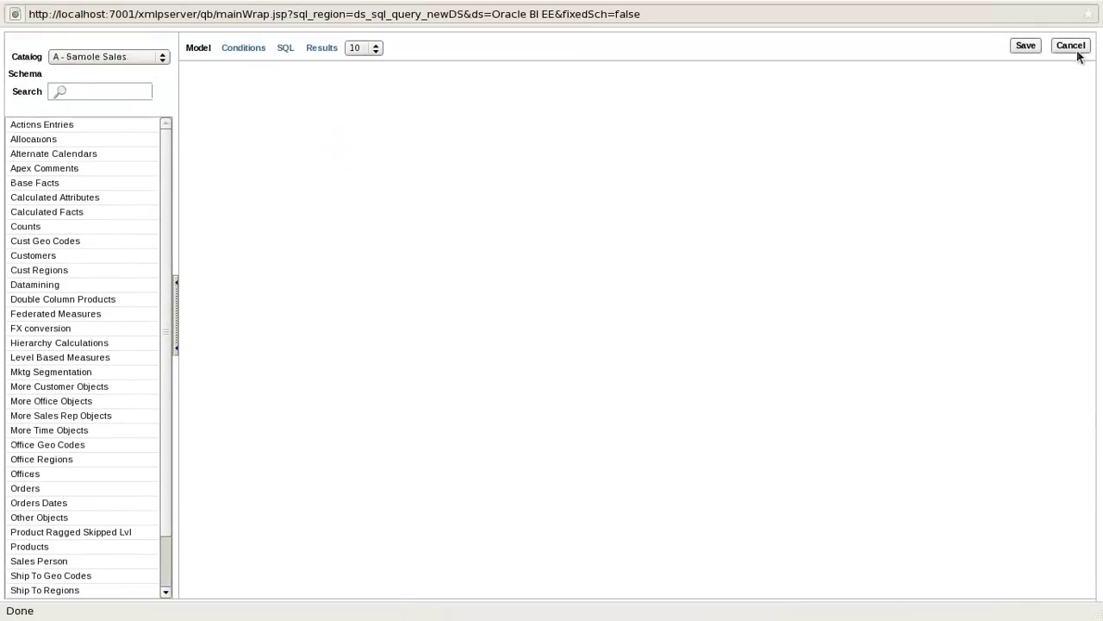
click(1071, 45)
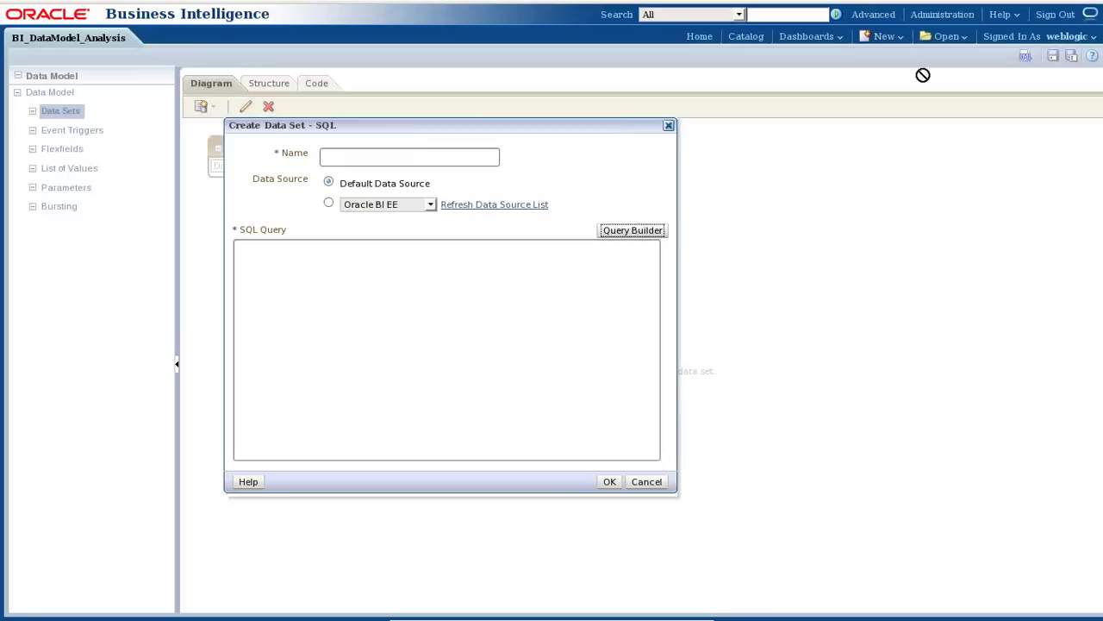
click(638, 480)
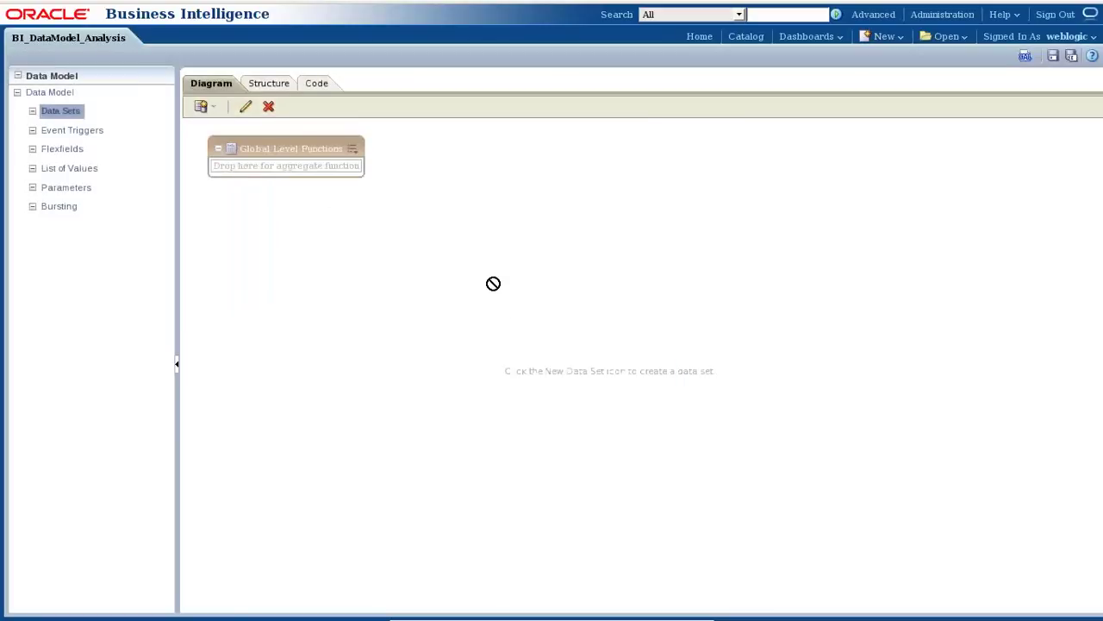
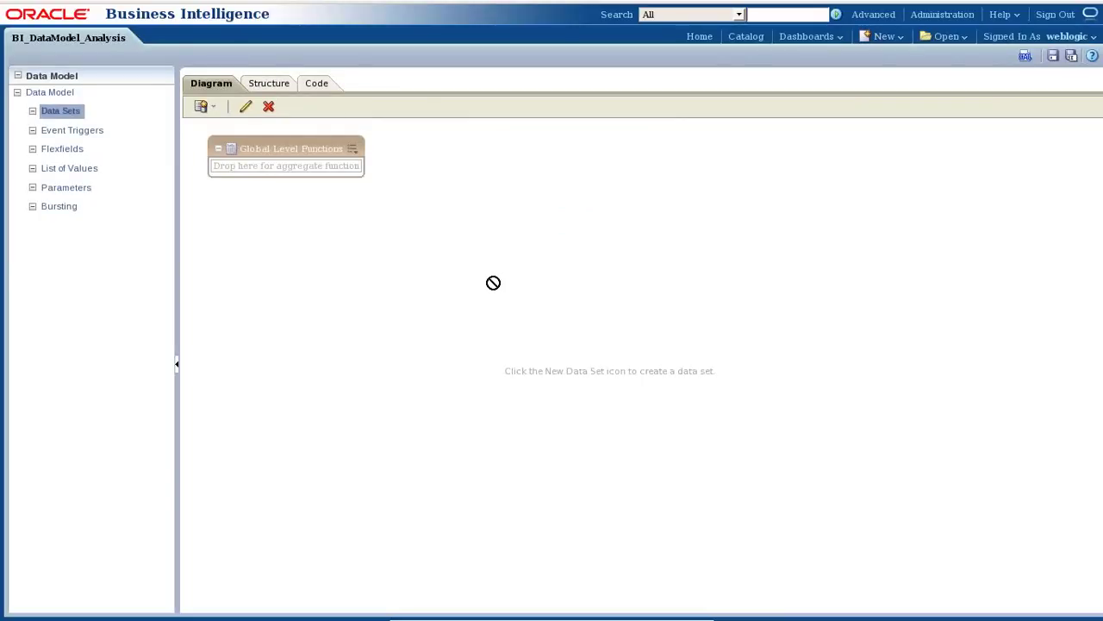
Start a new Oracle BI Analysis data set named TopAnalysis.
click(204, 109)
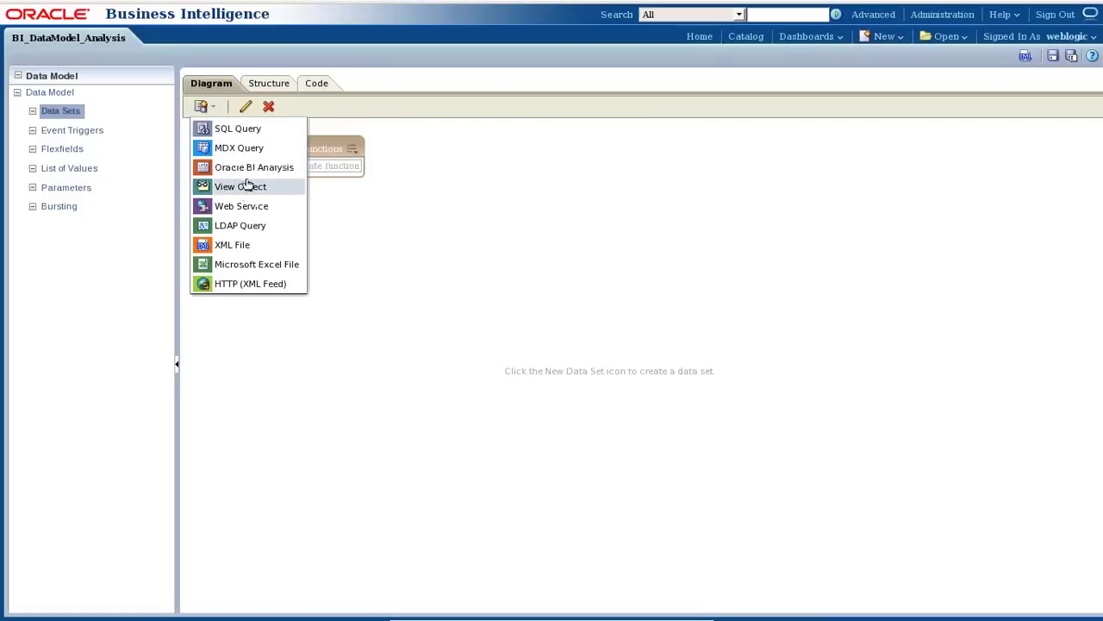
click(250, 167)
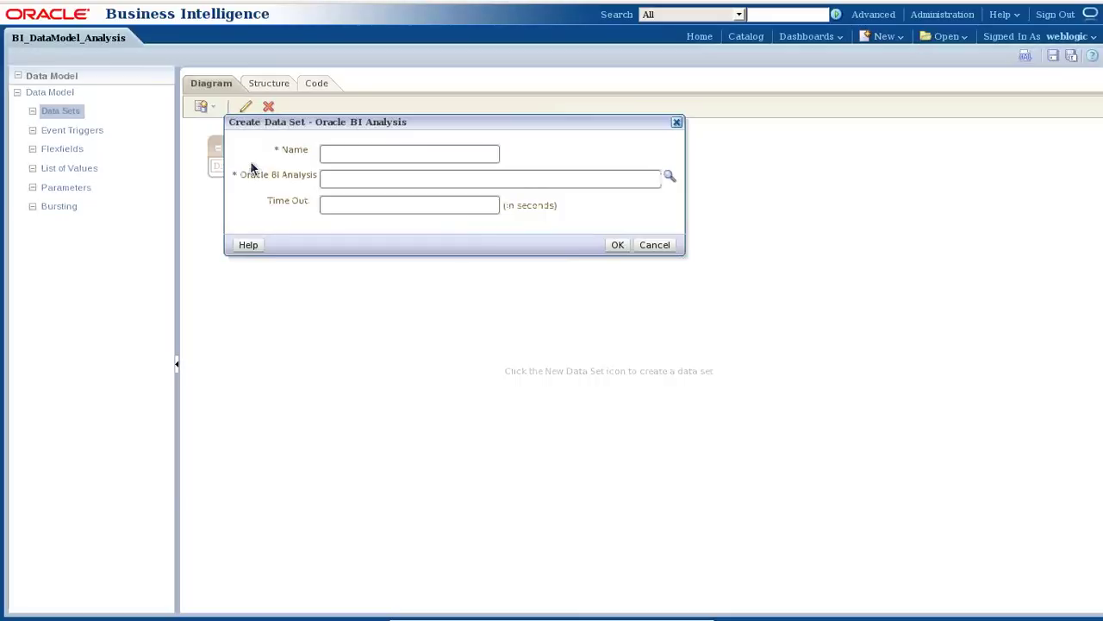
click(437, 148)
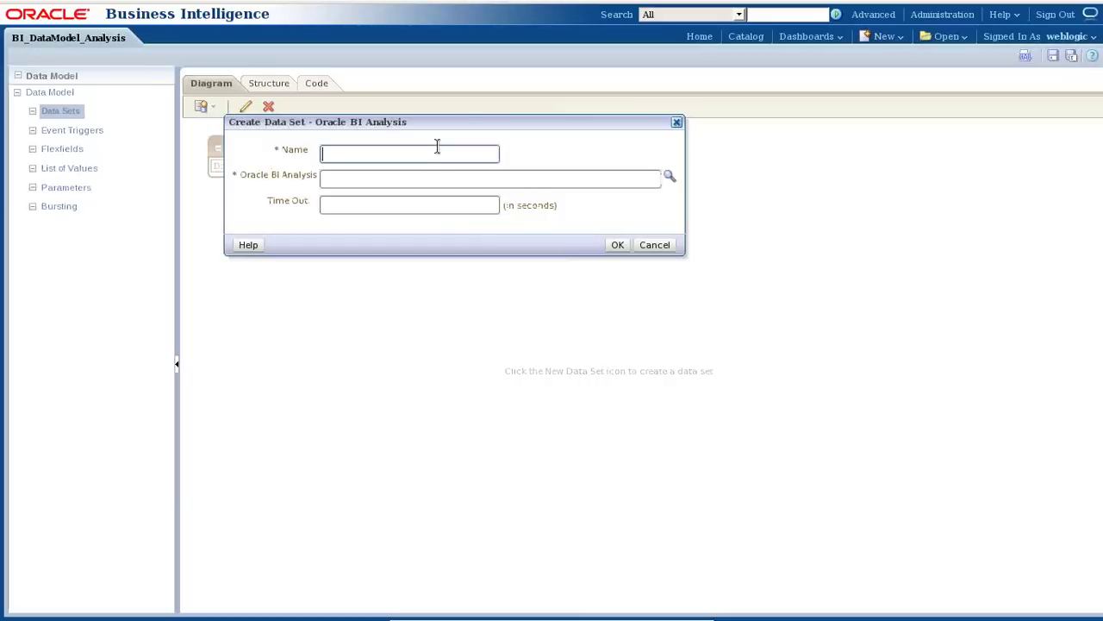
text(TopAnalysis)
Browse the catalog to the user's MyAnalysis folder, then close the browser without choosing an analysis.
click(669, 178)
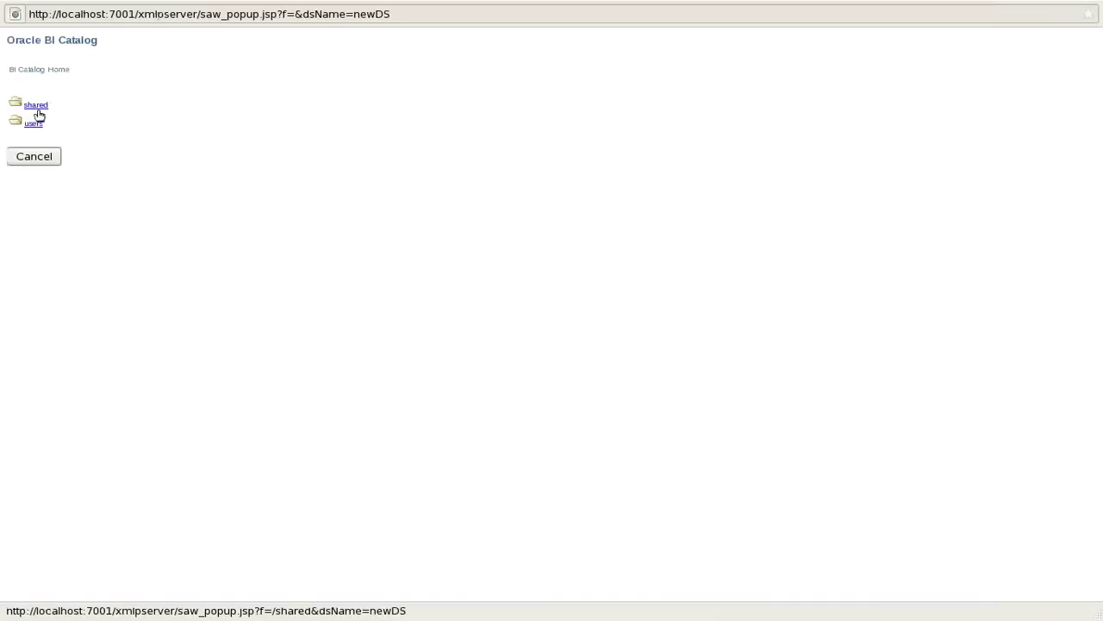
click(33, 124)
click(36, 105)
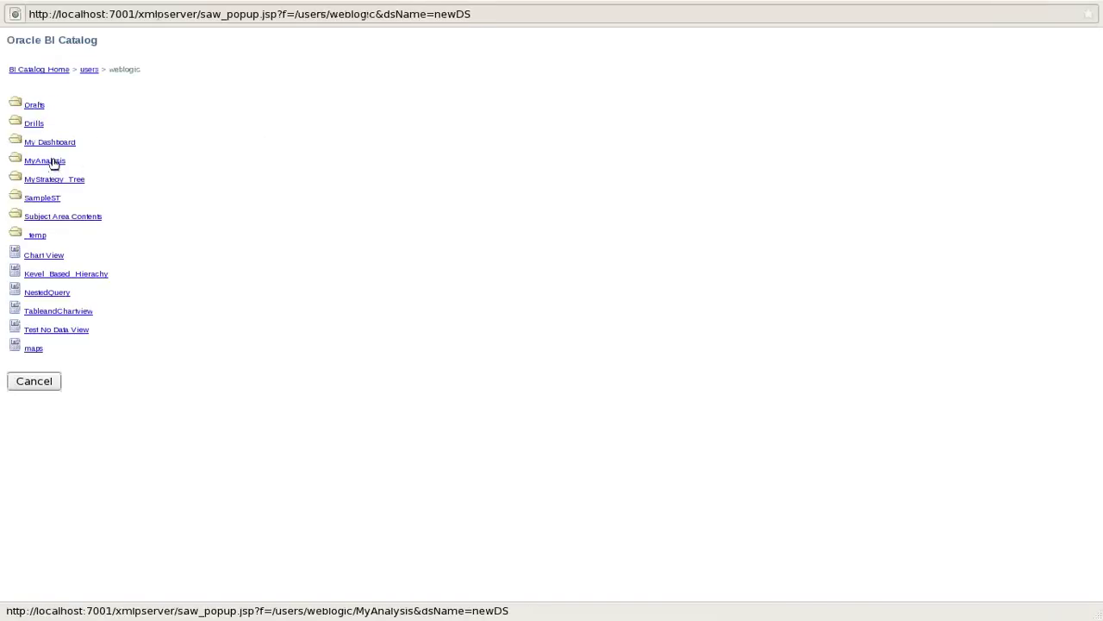
click(52, 160)
click(43, 119)
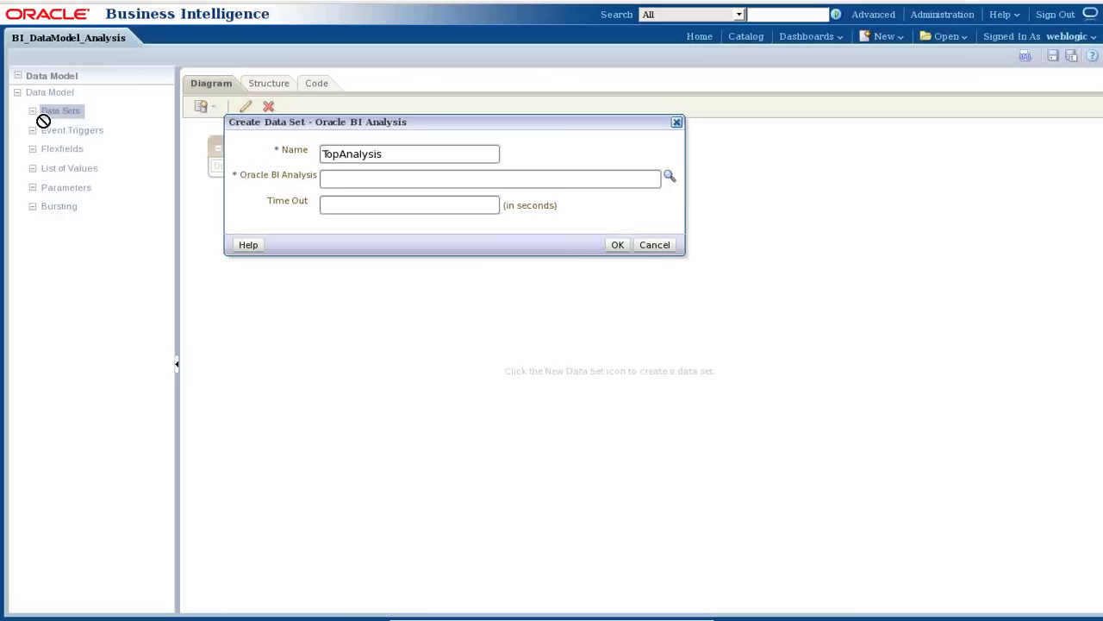
Pick shared/Components/MyAnalysis/Batch26/TopAnalysis as the source analysis and clear the mistyped timeout digit.
click(670, 177)
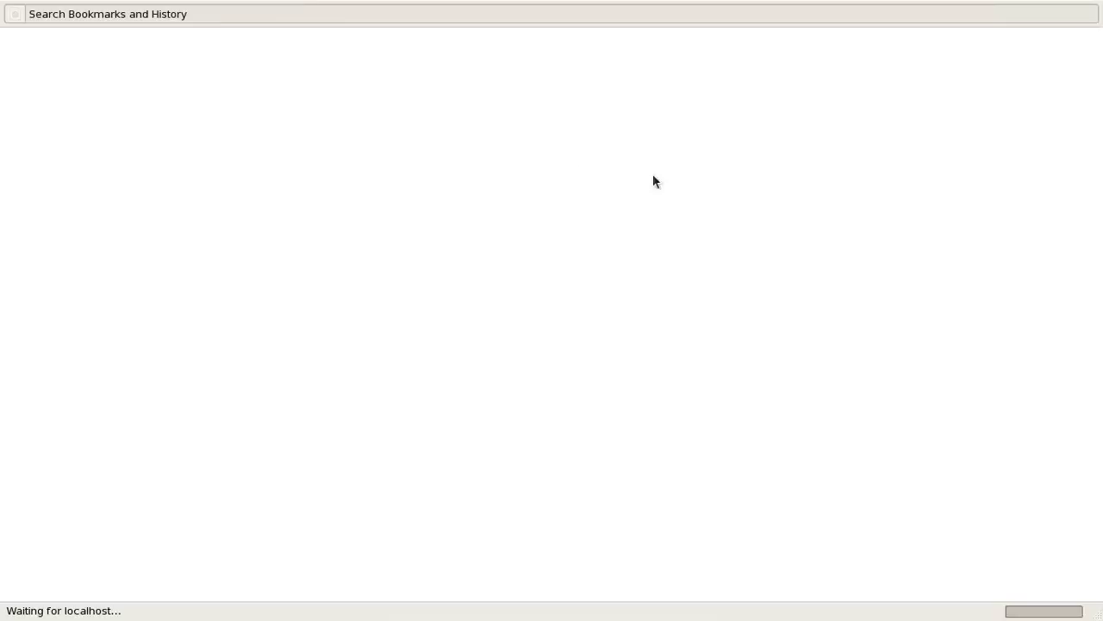
click(48, 104)
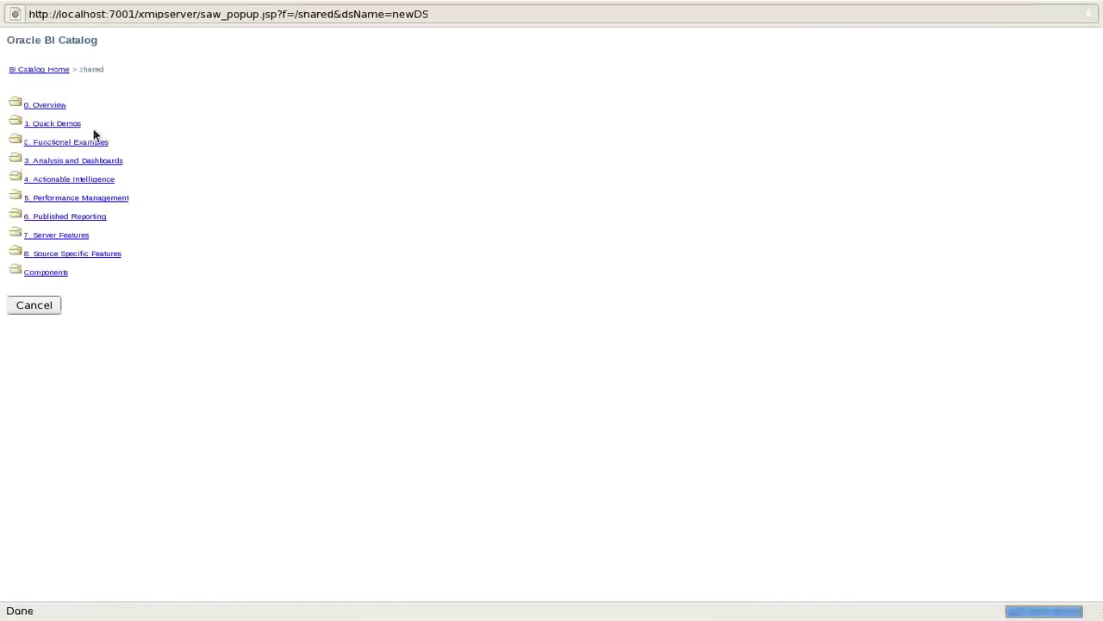
click(56, 273)
click(47, 106)
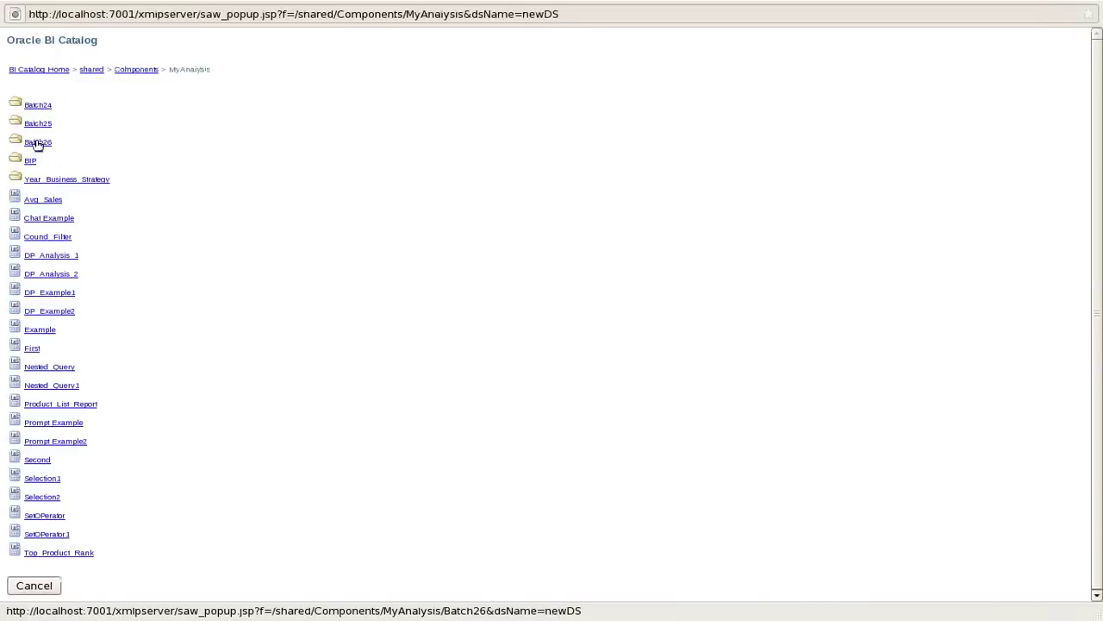
click(38, 141)
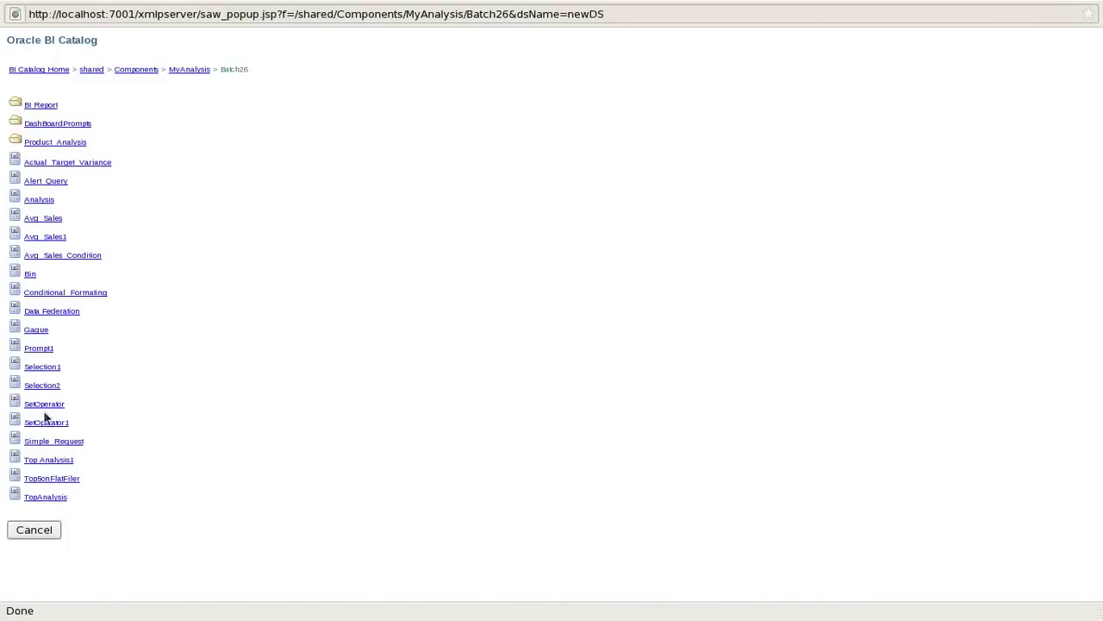
click(35, 497)
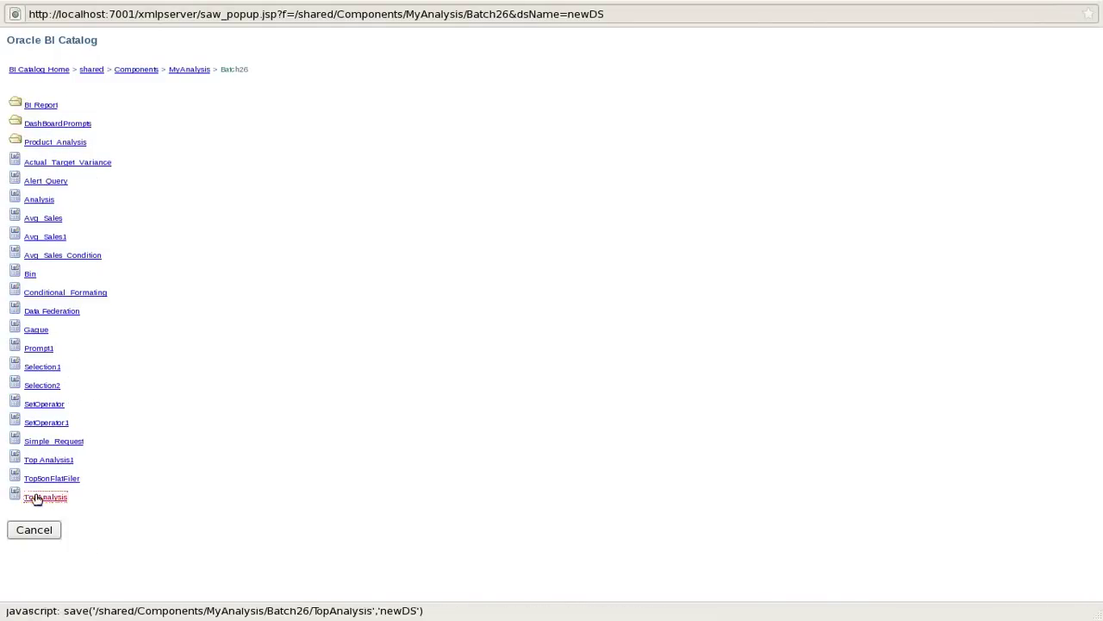
click(415, 199)
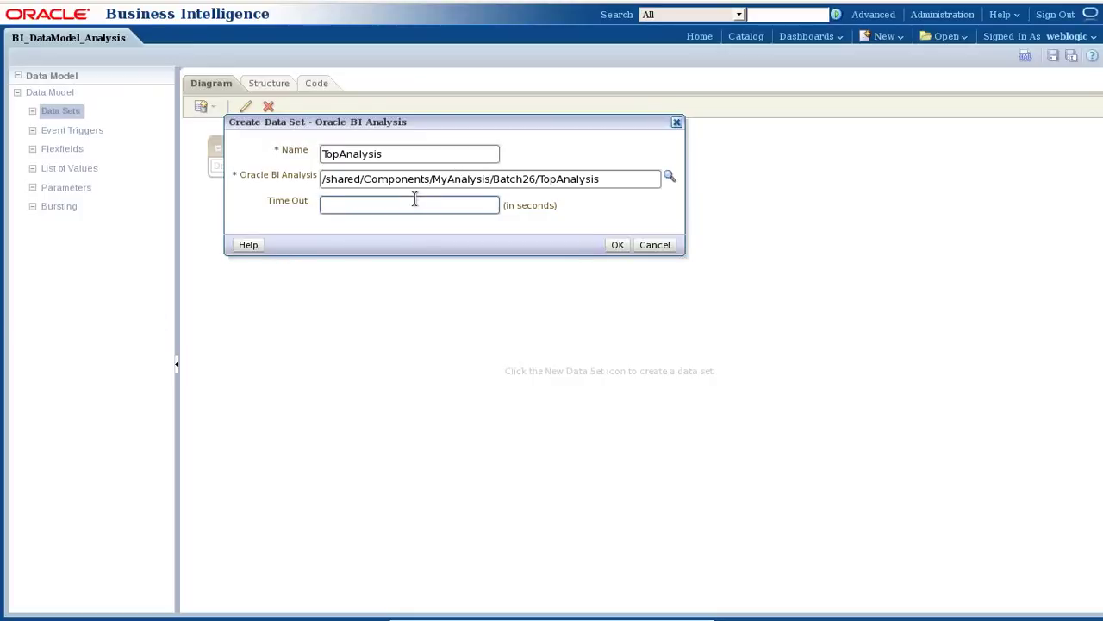
text(2)
key(BackSpace)
Set a 60-second timeout, create the data set, check the TopAnalysis tab, and return to the G_1 diagram.
text(60)
click(617, 245)
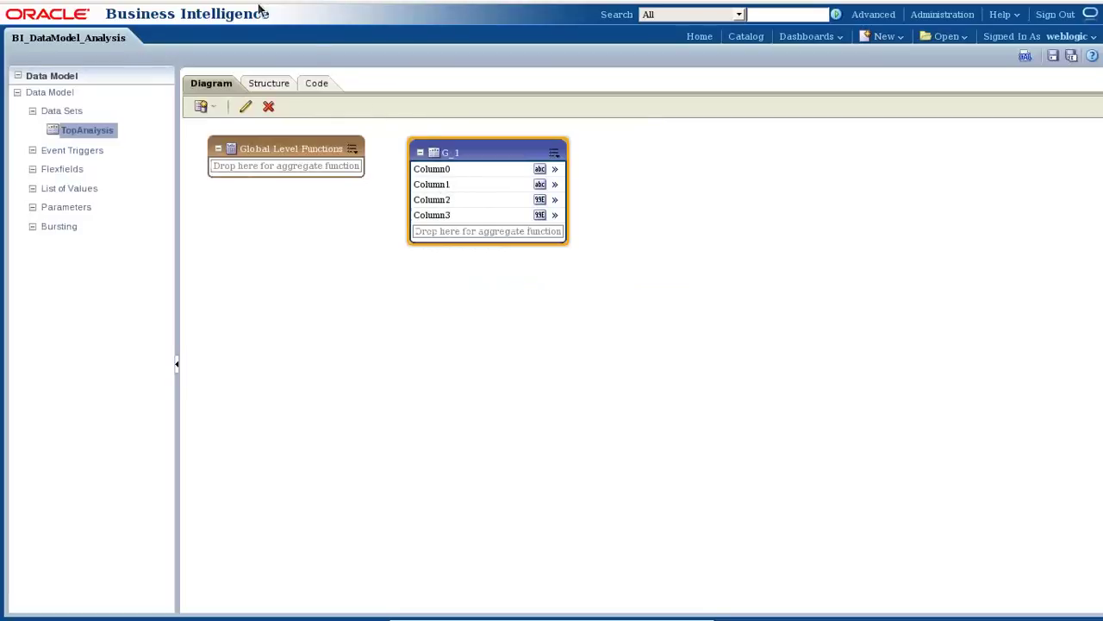
mouse_move(258, 9)
click(256, 41)
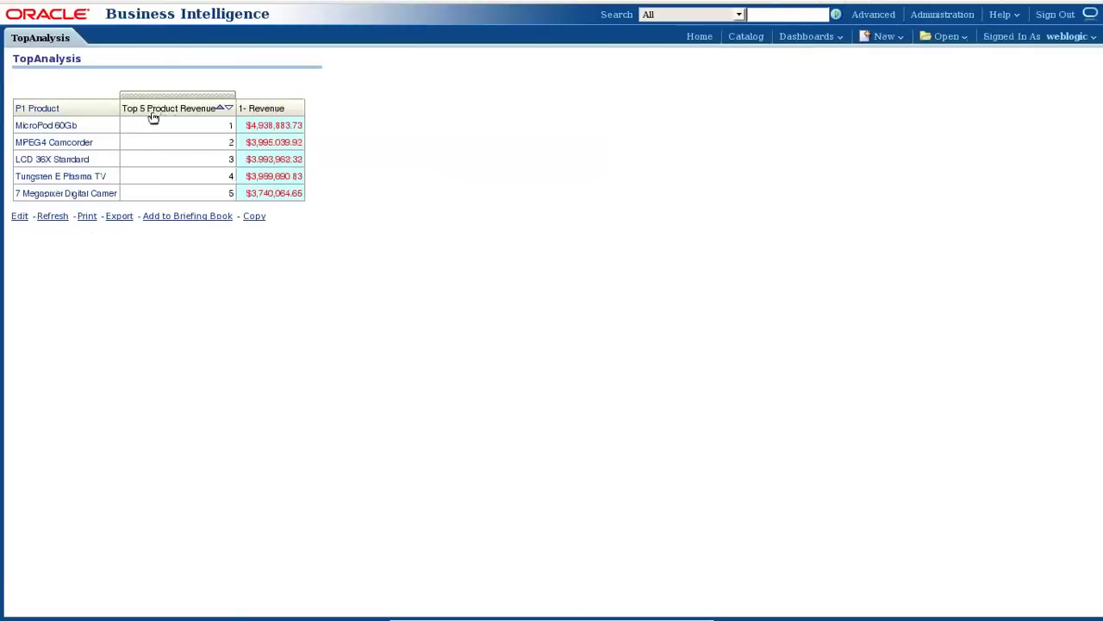
mouse_move(69, 8)
click(76, 40)
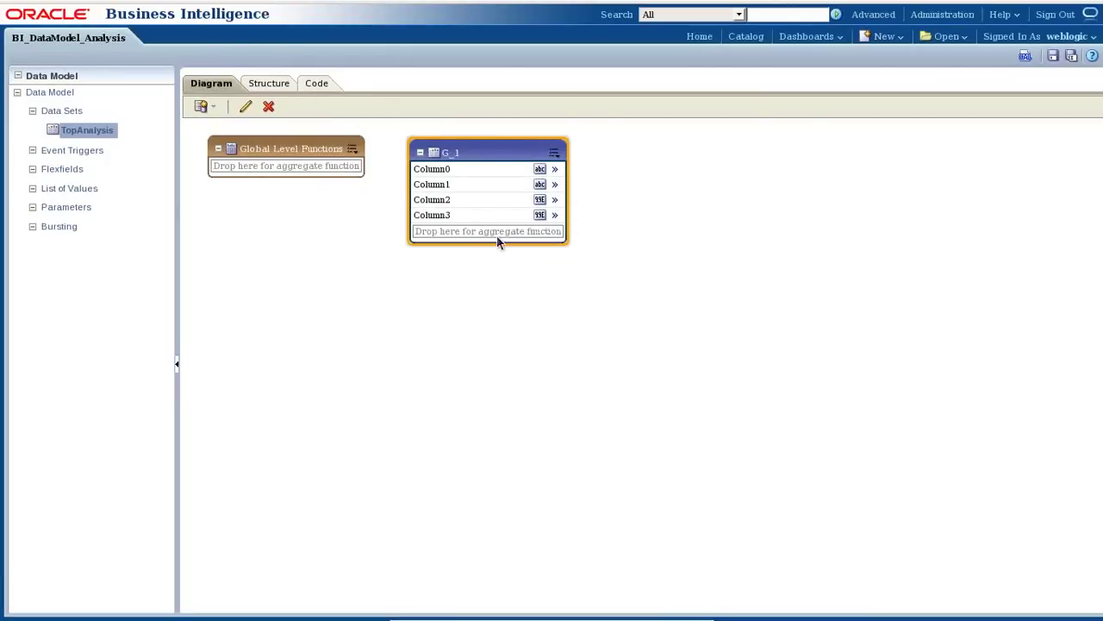
click(454, 168)
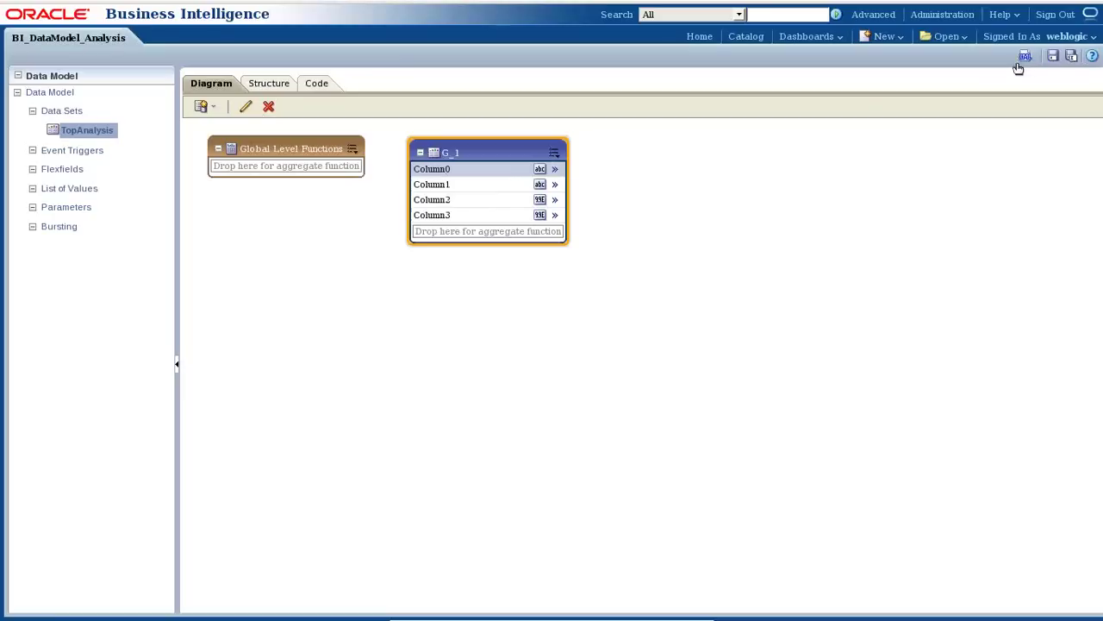
Save the data model, run the data preview, and store its XML output as sample data.
click(1053, 56)
click(1026, 57)
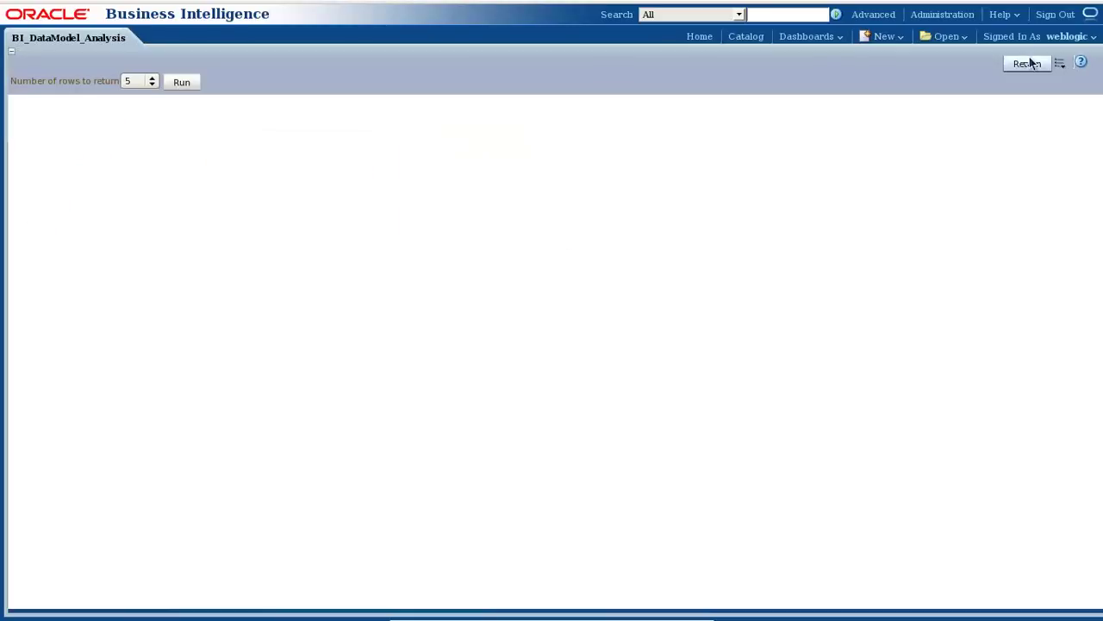
click(184, 85)
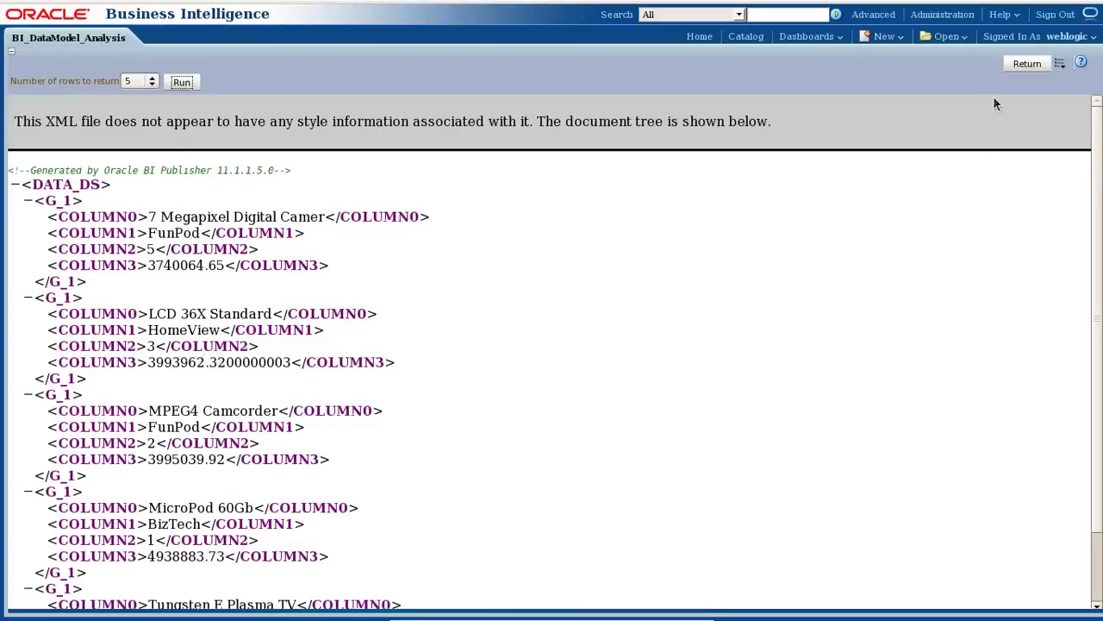
click(1060, 63)
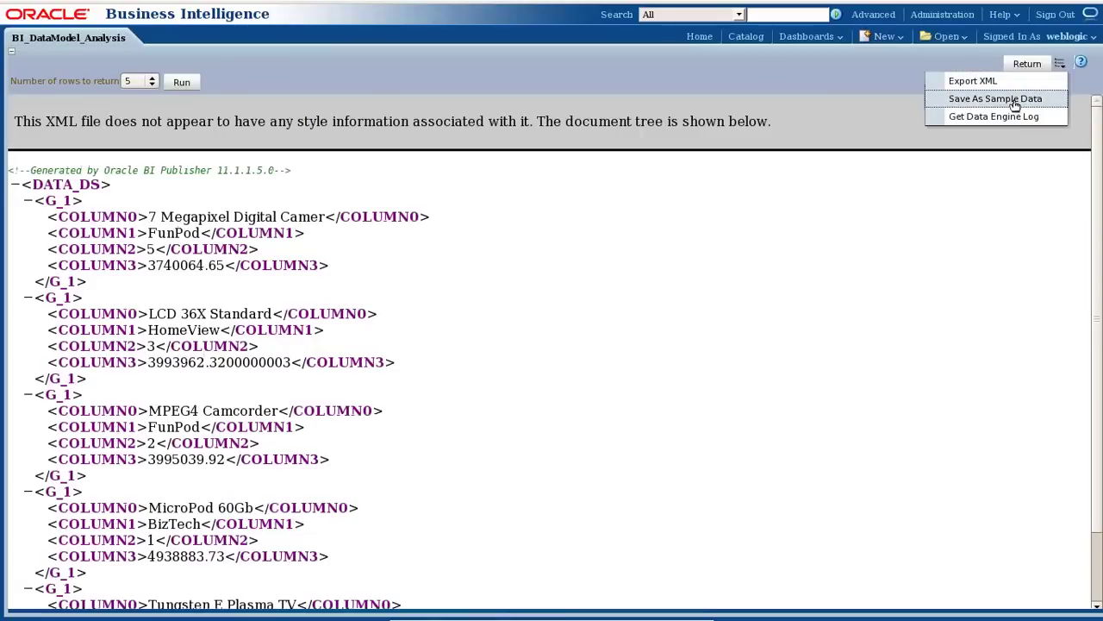
click(1016, 100)
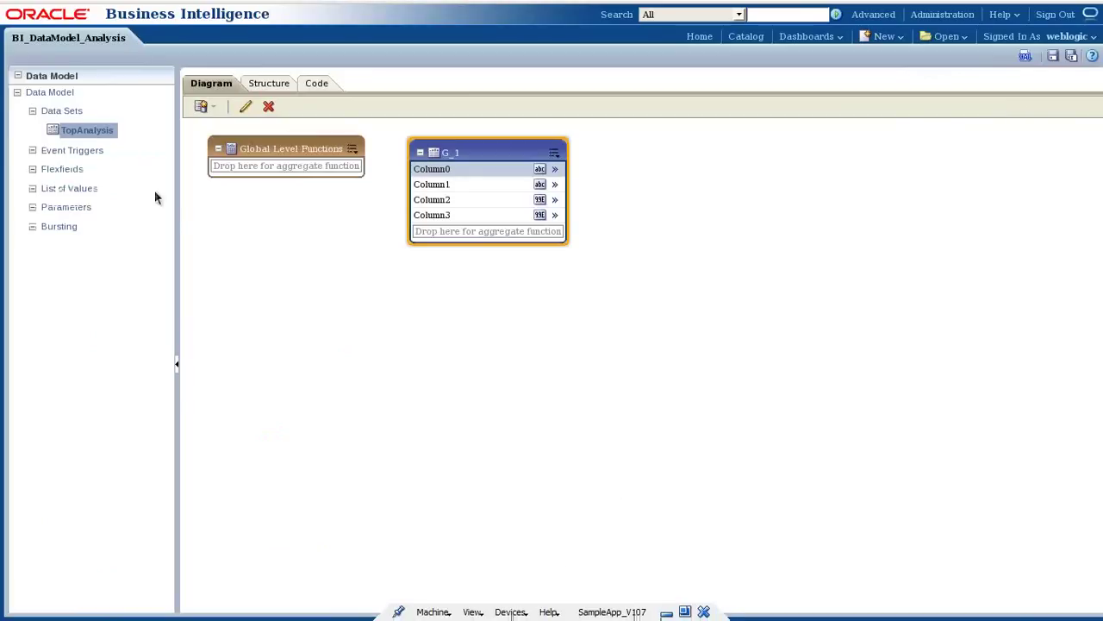
click(28, 93)
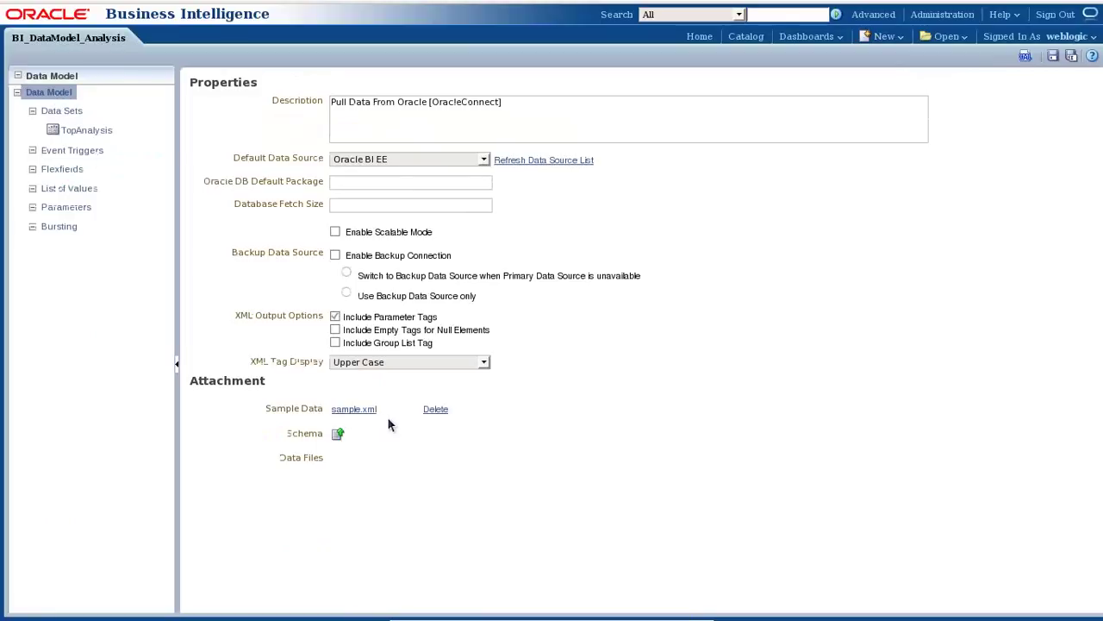
Confirm sample.xml is attached in the data model properties and save the data model again.
click(73, 130)
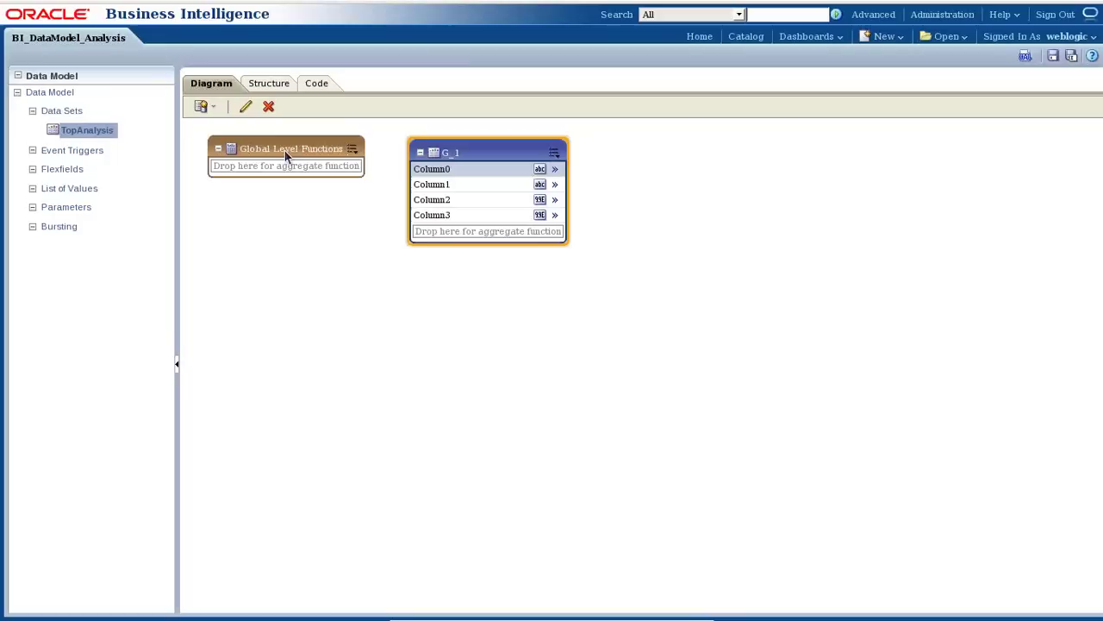
click(50, 93)
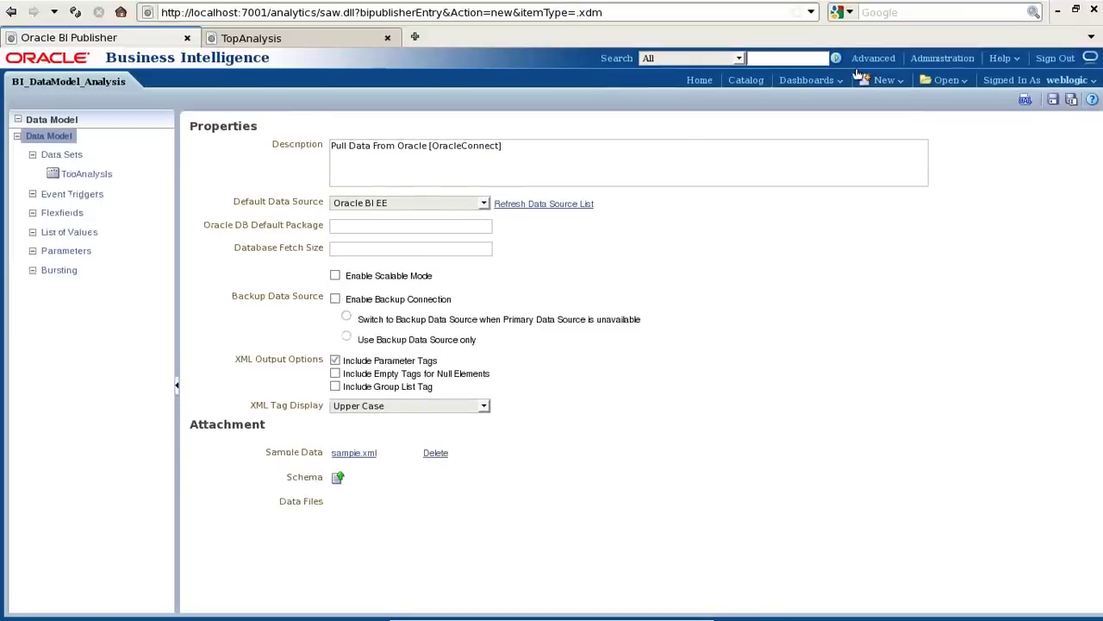
click(1054, 57)
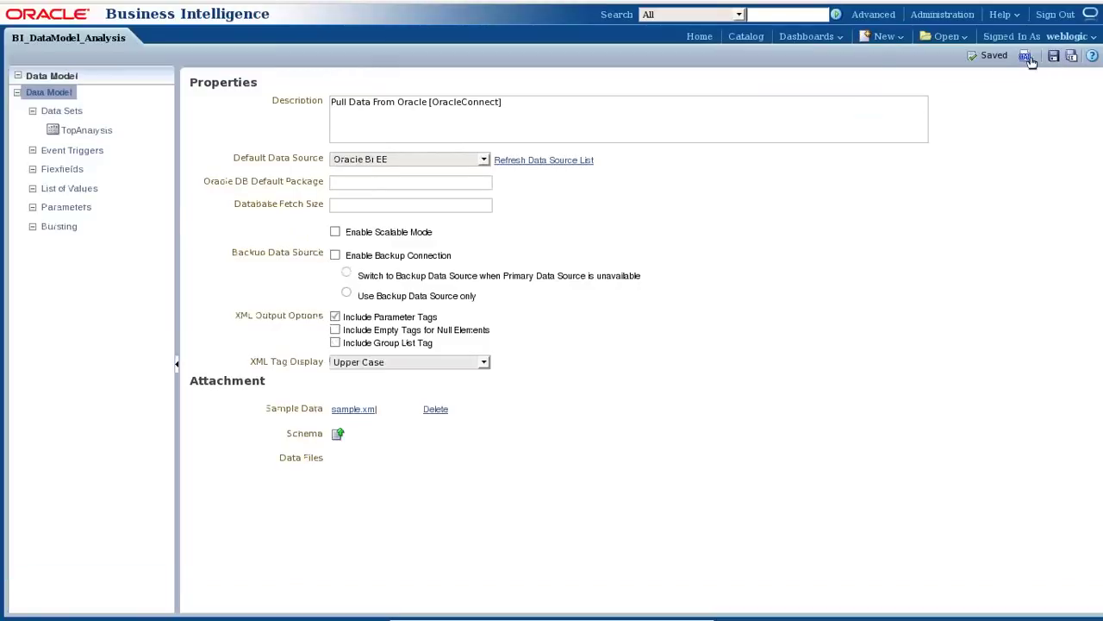
click(900, 39)
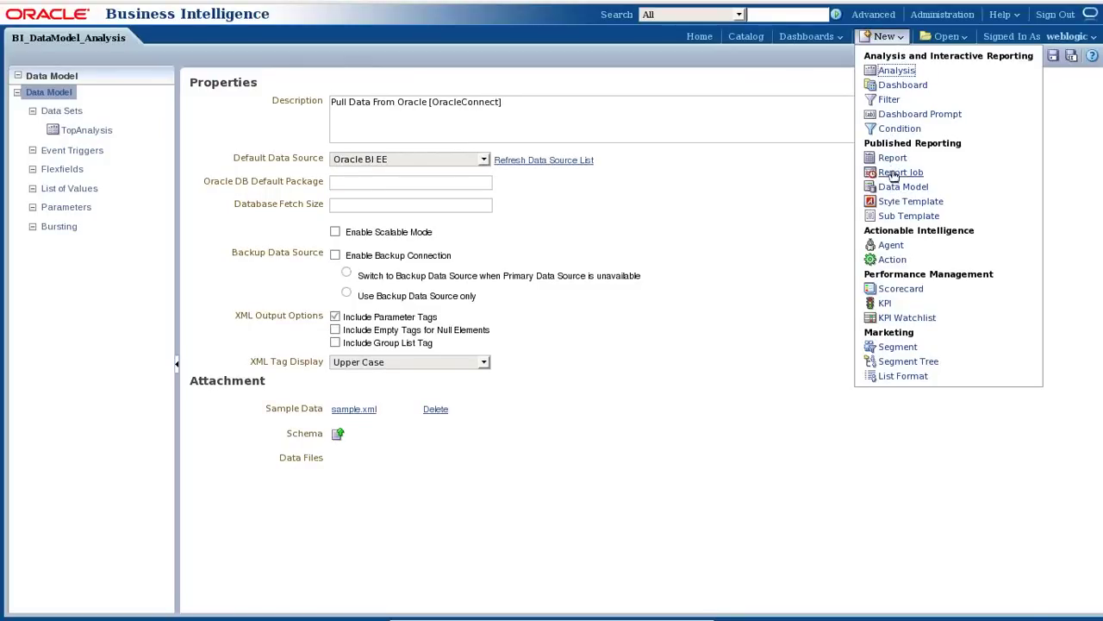
Create a new report on BI_DataModel_Analysis using a Blank (Portrait) layout.
click(893, 158)
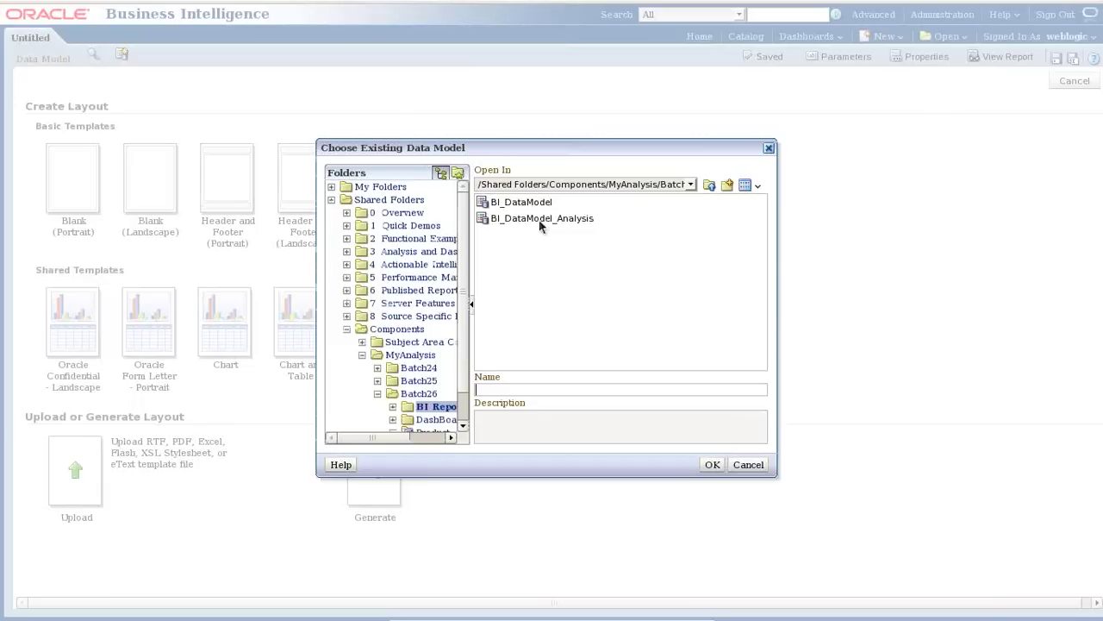
click(542, 220)
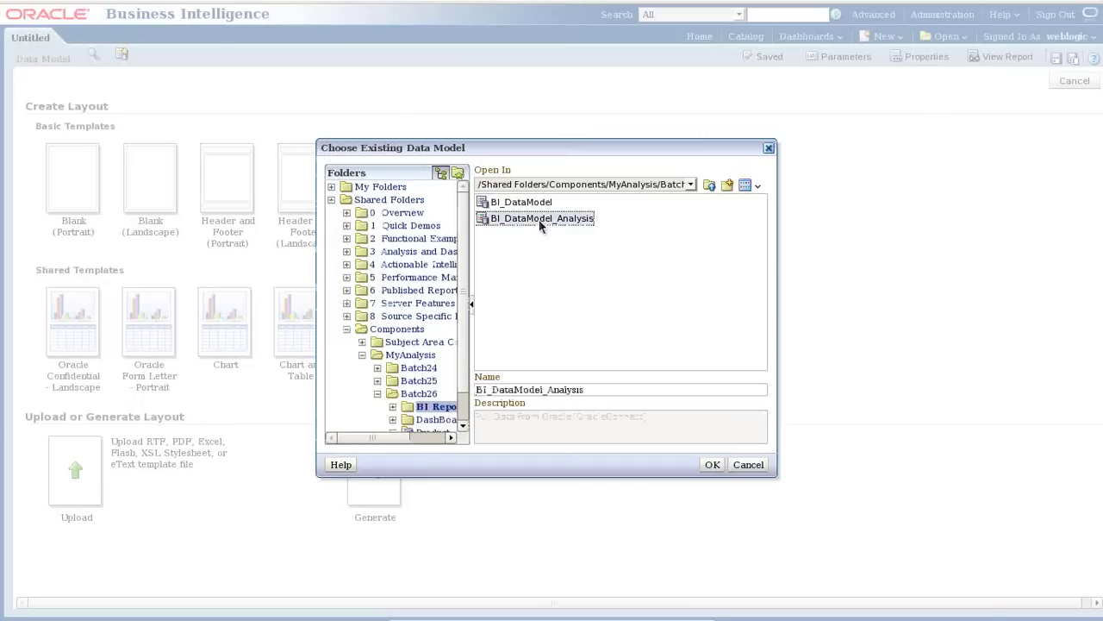
click(712, 465)
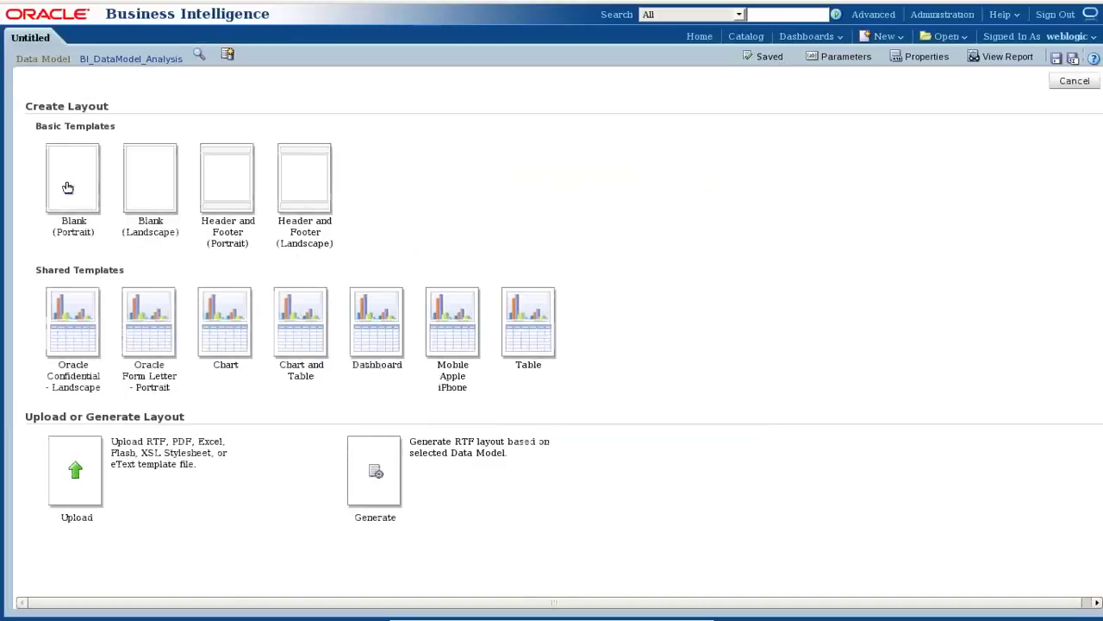
click(67, 187)
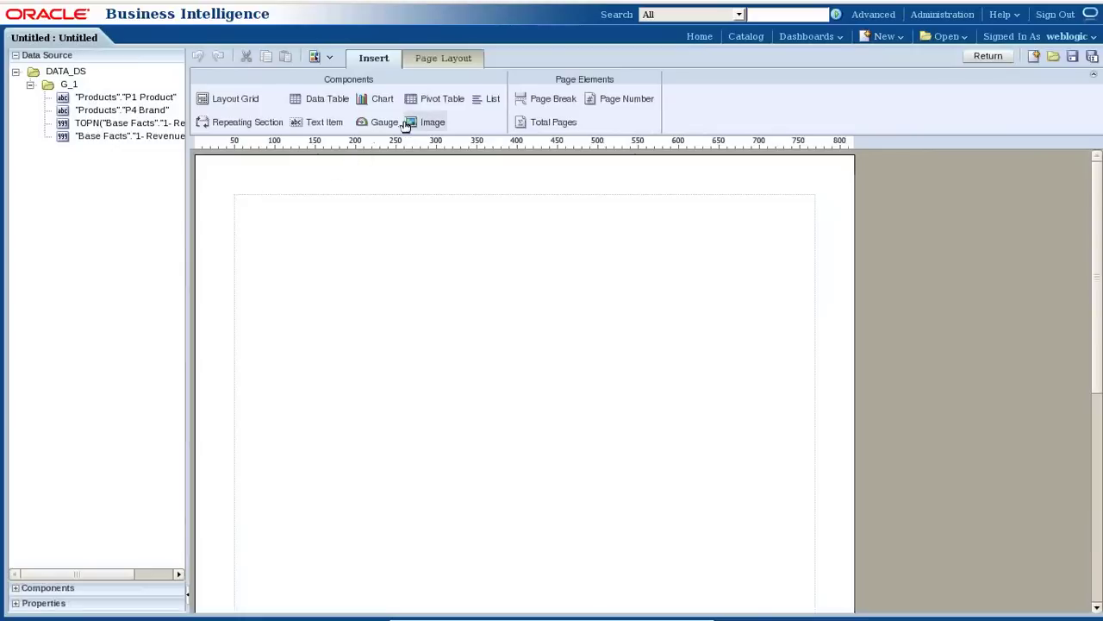
Insert a data table with P1 Product, P4 Brand, TOPN revenue rank and Revenue columns.
drag(324, 102, 353, 239)
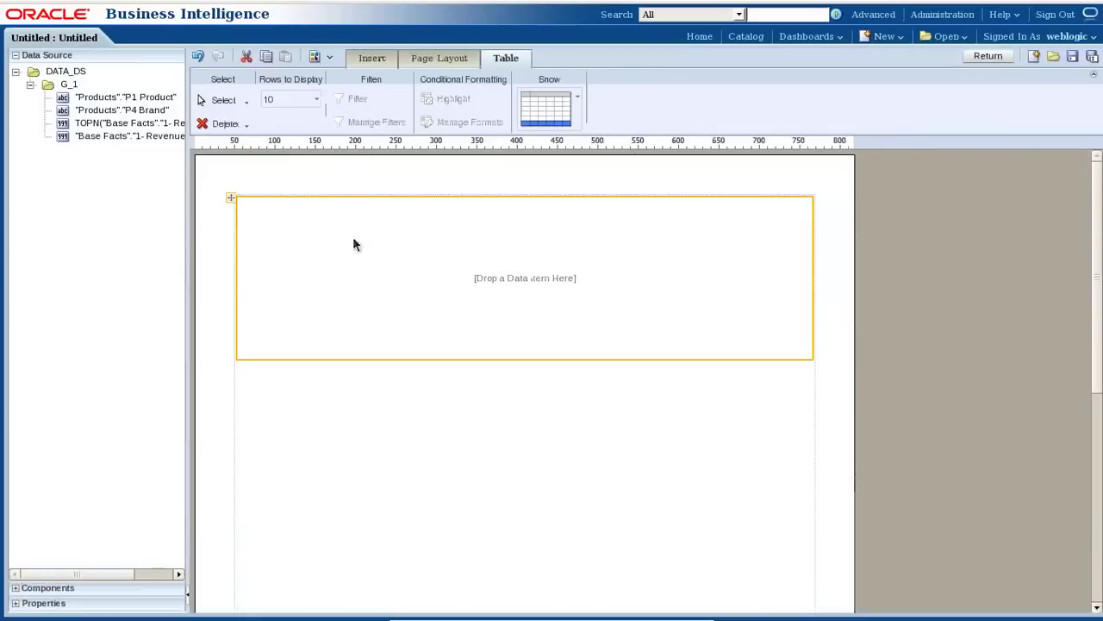
click(90, 98)
click(105, 139)
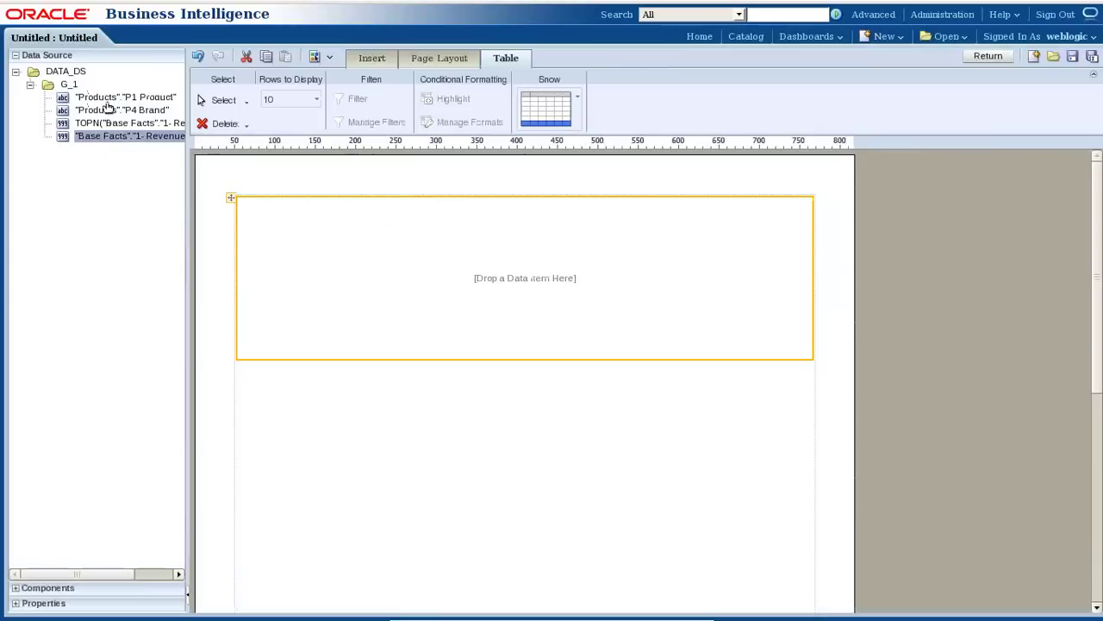
drag(107, 100, 248, 215)
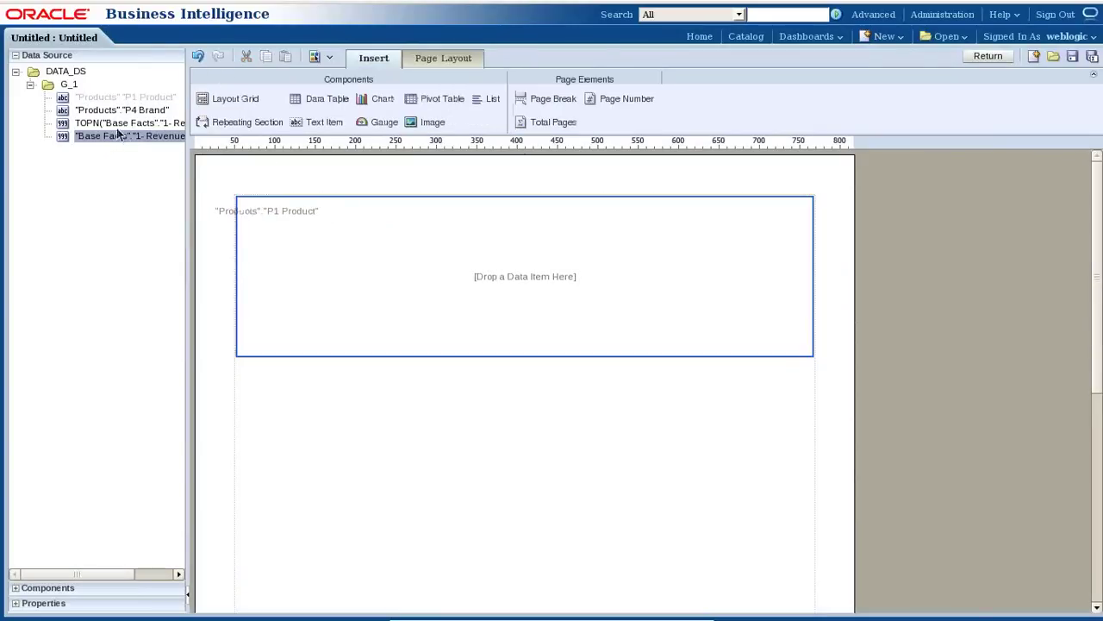
drag(121, 110, 371, 233)
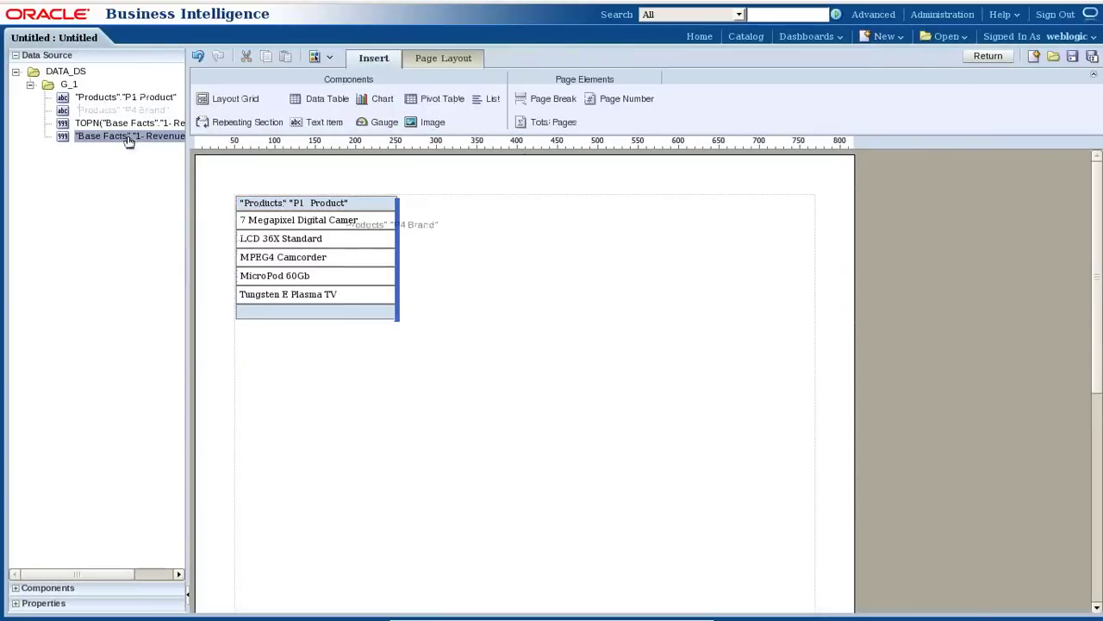
drag(121, 124, 560, 246)
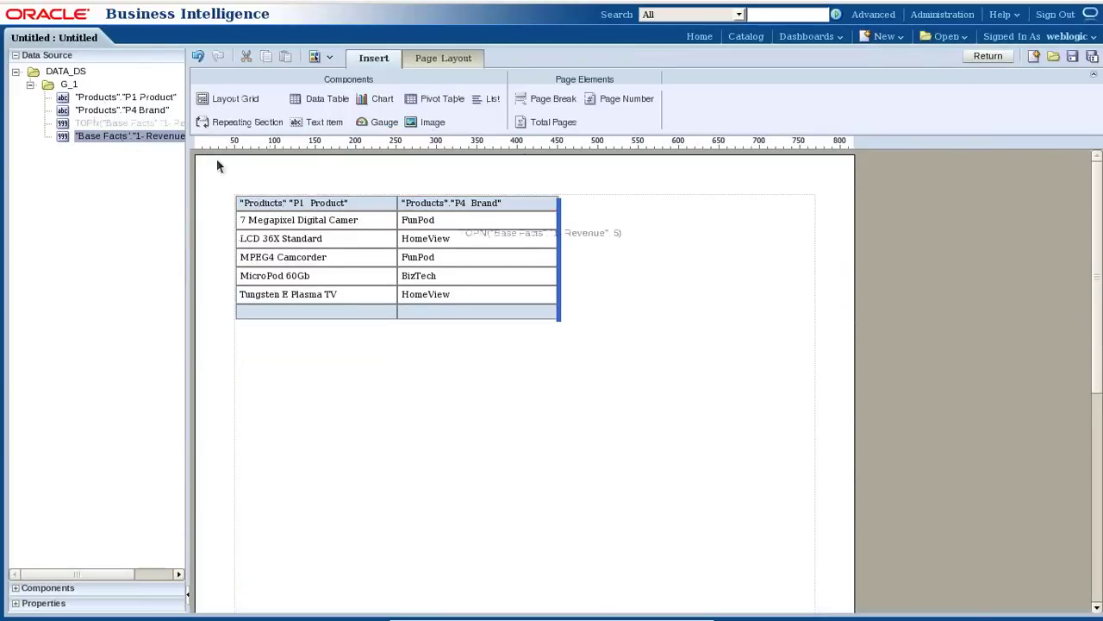
drag(154, 140, 702, 236)
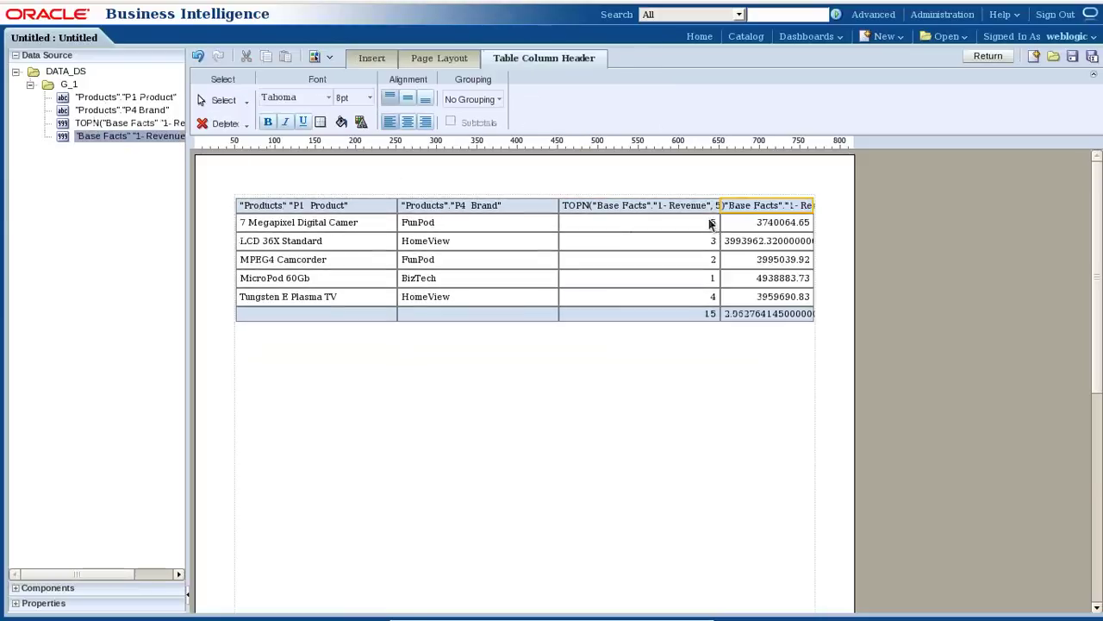
click(700, 205)
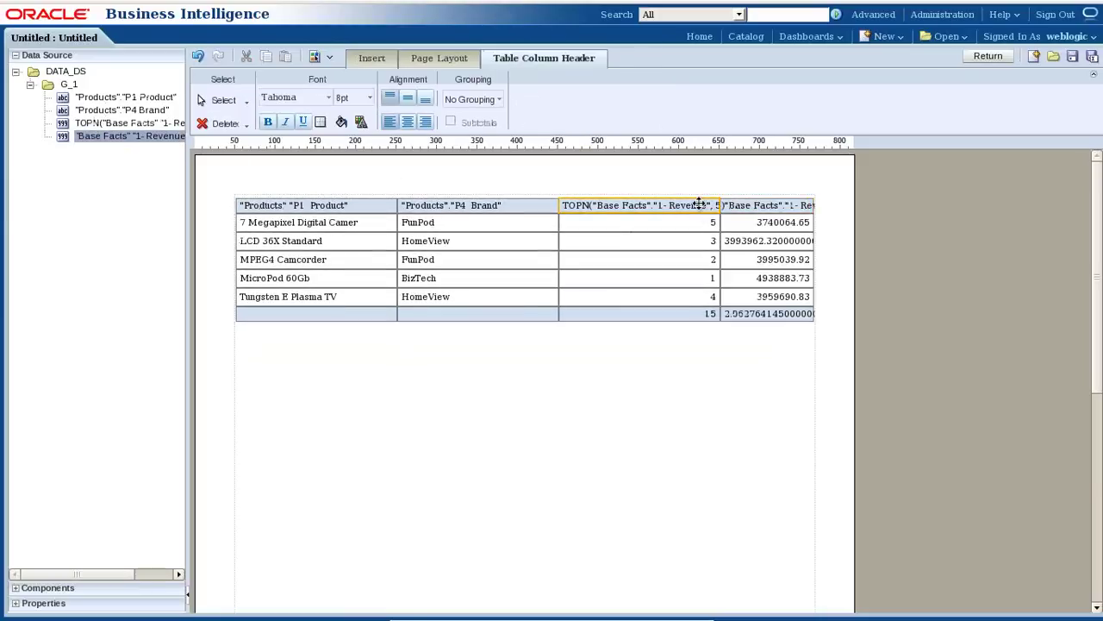
click(426, 64)
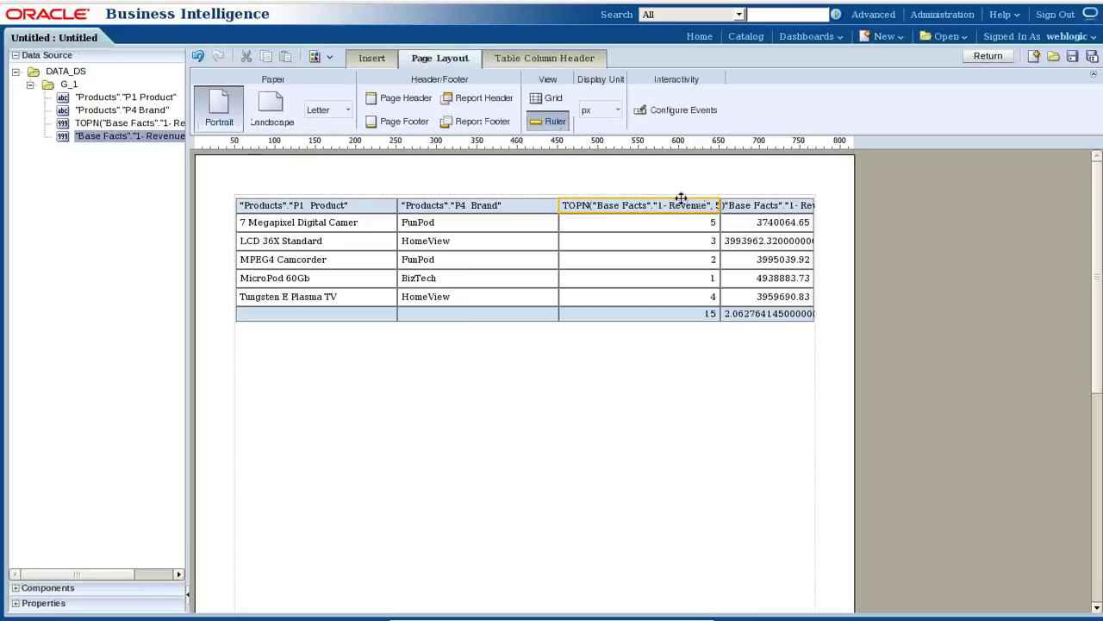
click(517, 62)
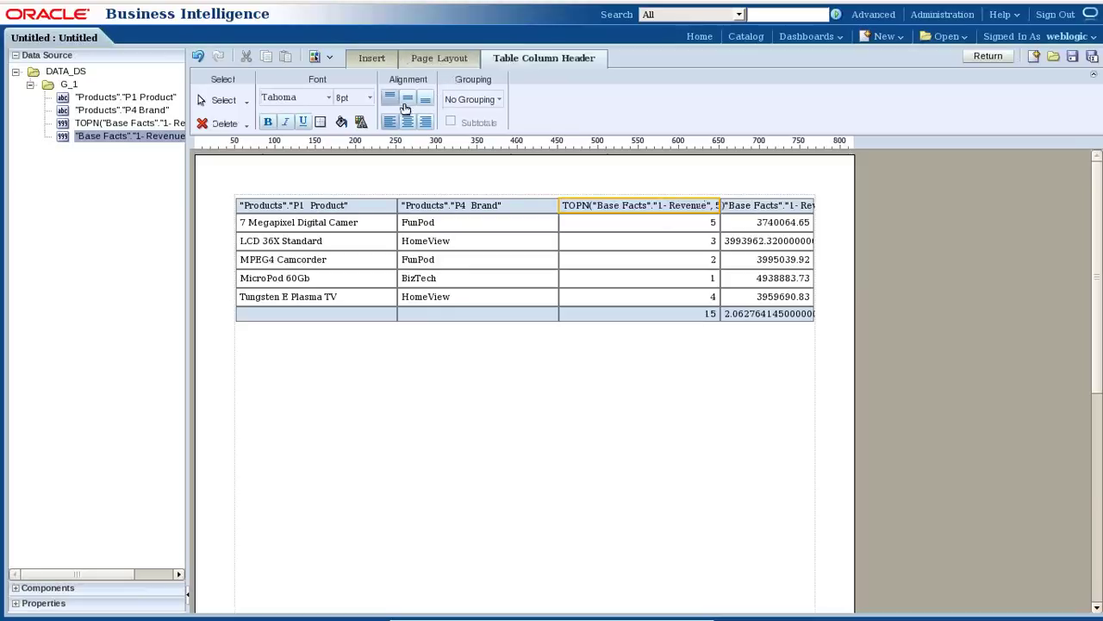
Sort the table ascending by TOPN rank and replace the TOPN total with the label 'Total Sales'.
click(699, 238)
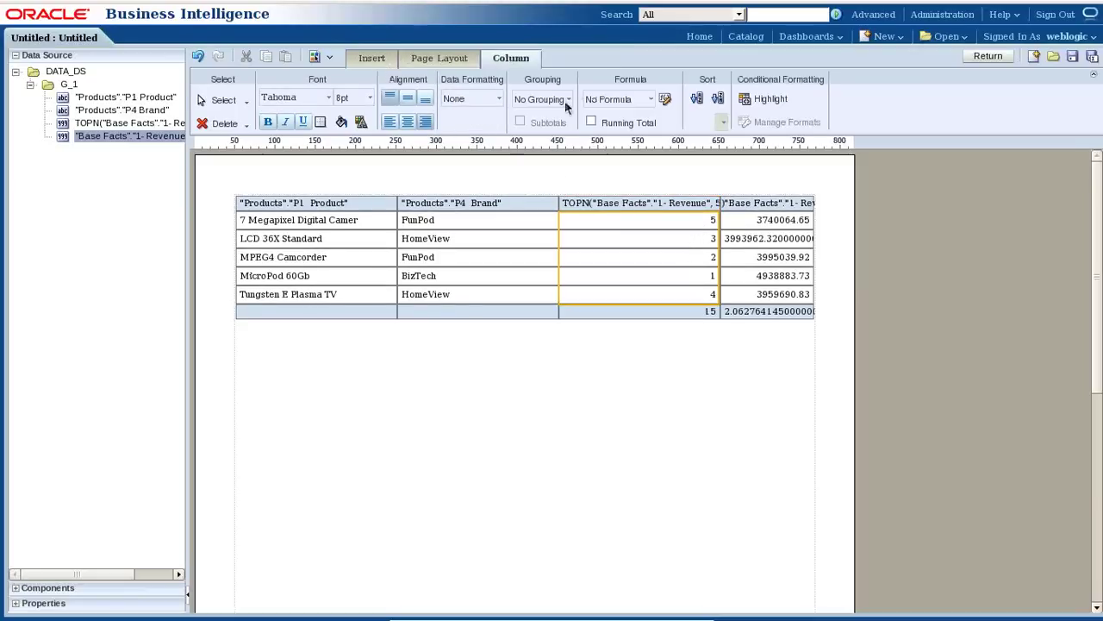
click(698, 99)
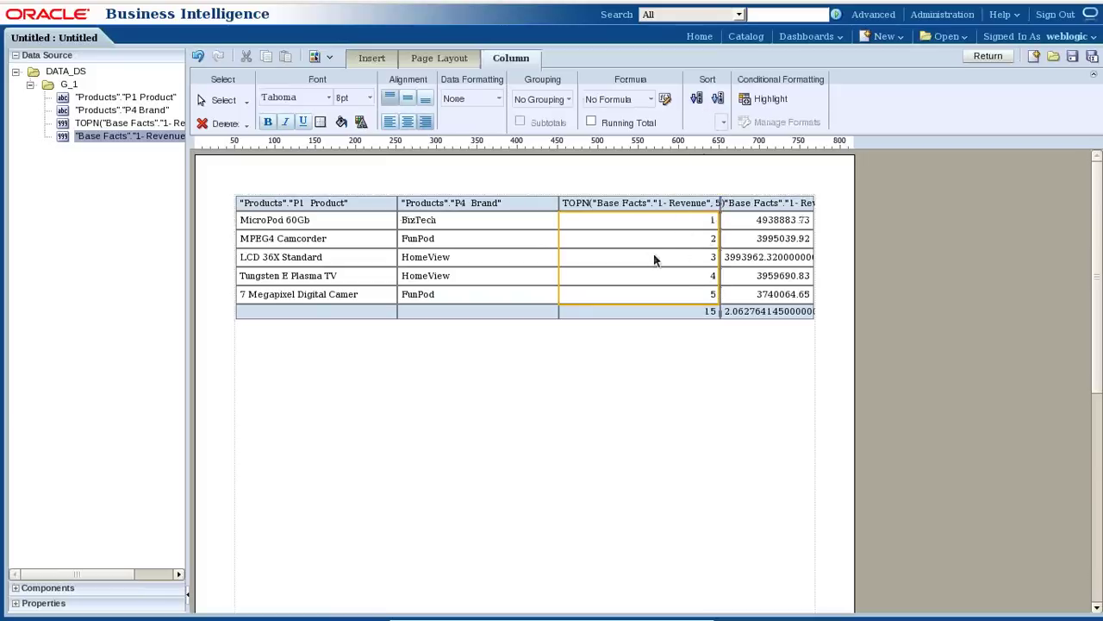
click(712, 312)
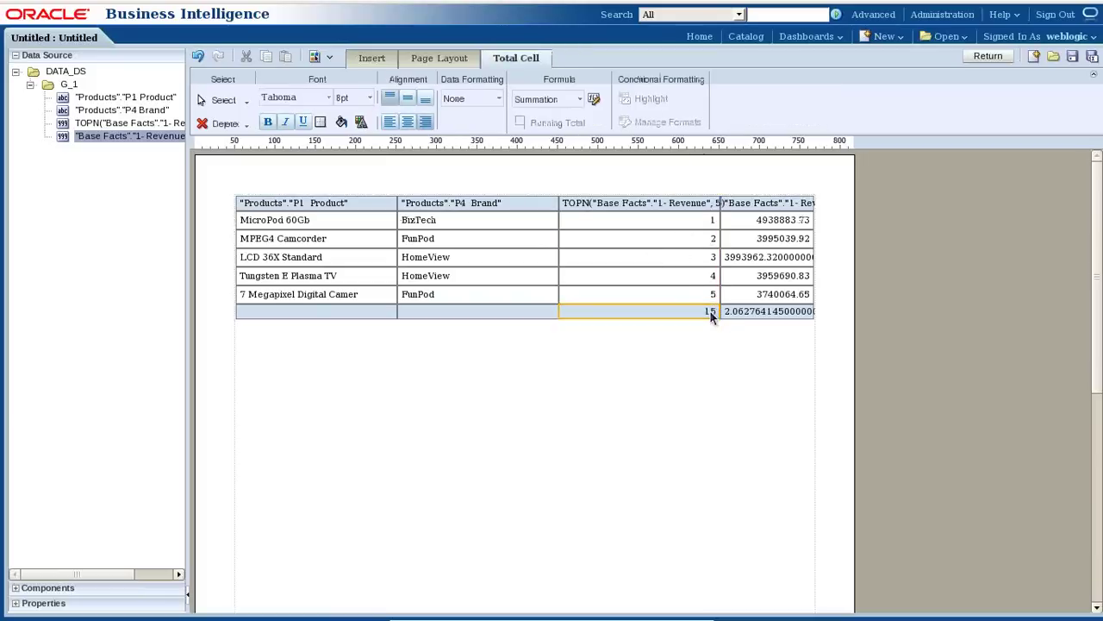
click(582, 100)
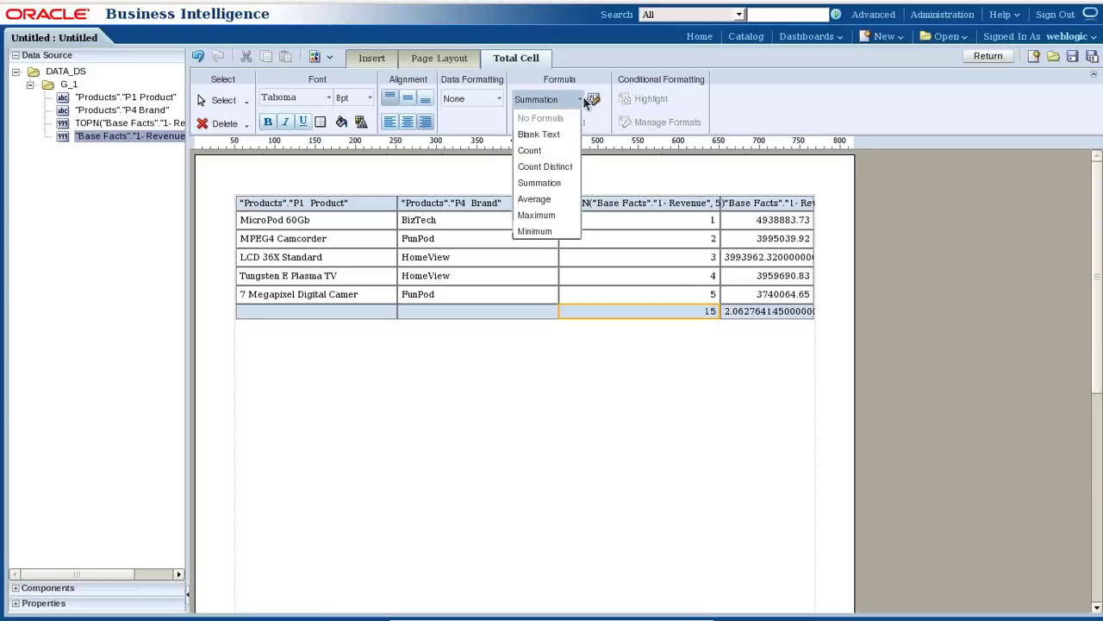
click(539, 134)
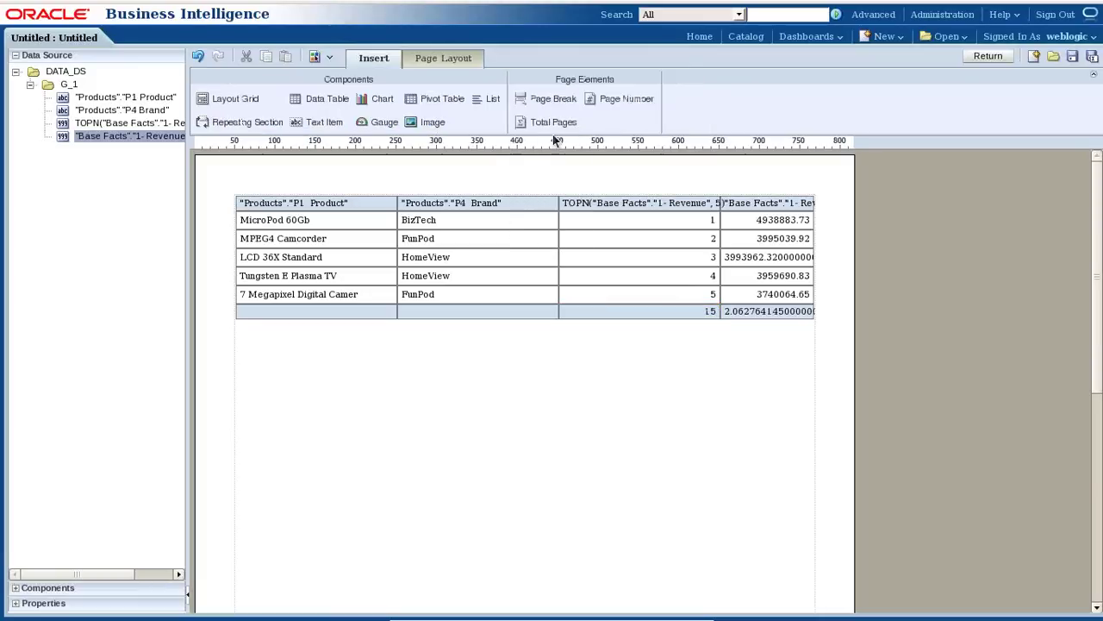
click(639, 314)
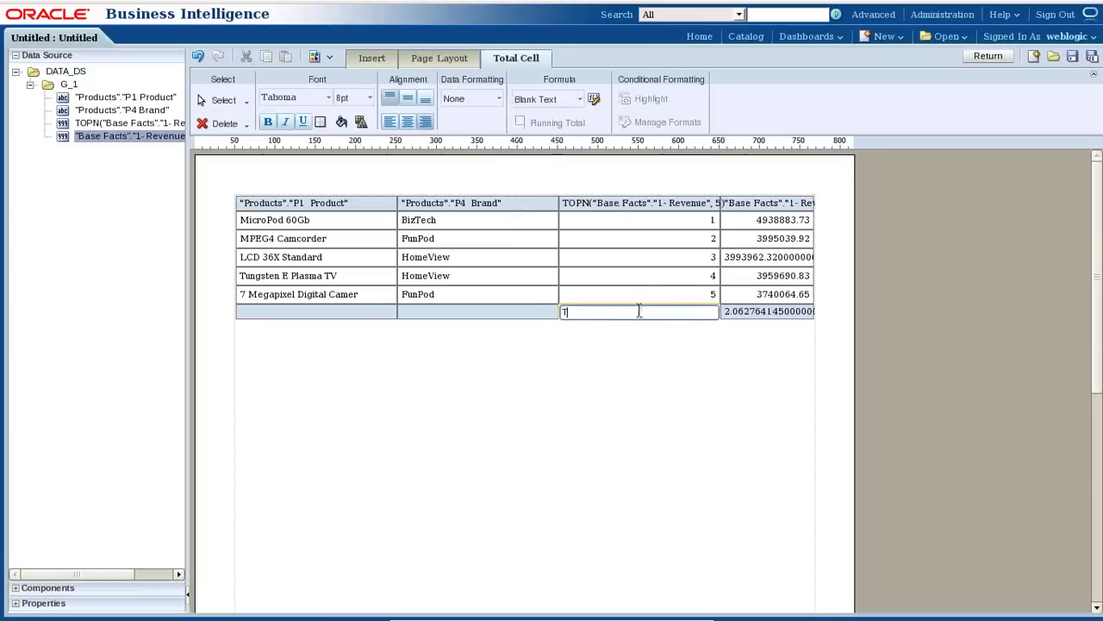
text(Total Sales)
click(590, 368)
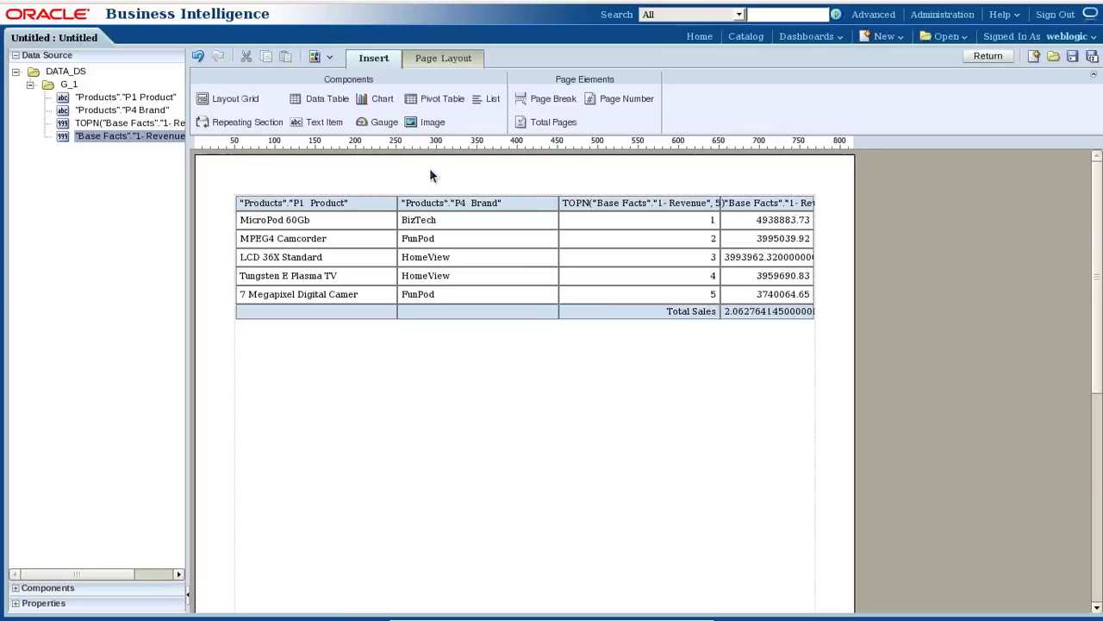
click(784, 208)
click(664, 207)
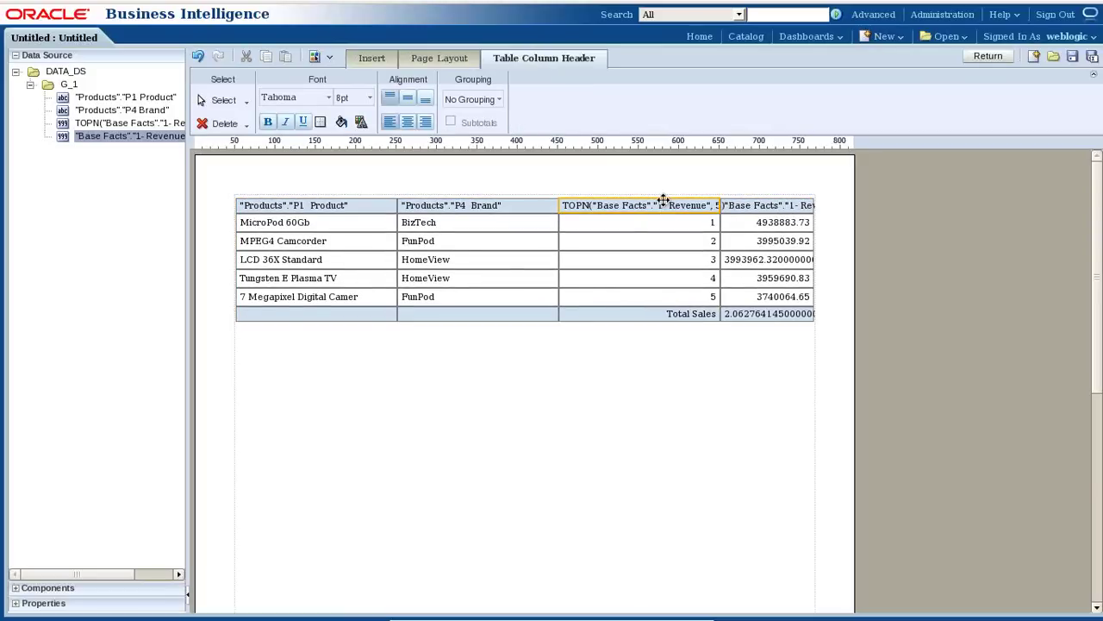
Rename the TOPN header to 'Top Products' and the revenue header to 'Product Revenue'.
double_click(662, 206)
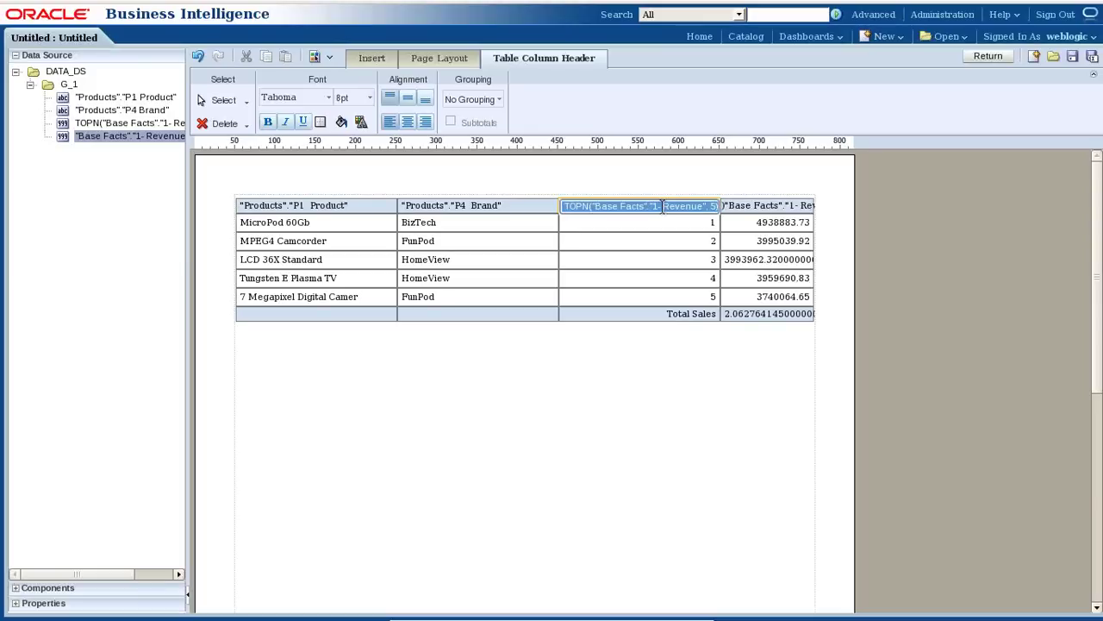
text(Top Products)
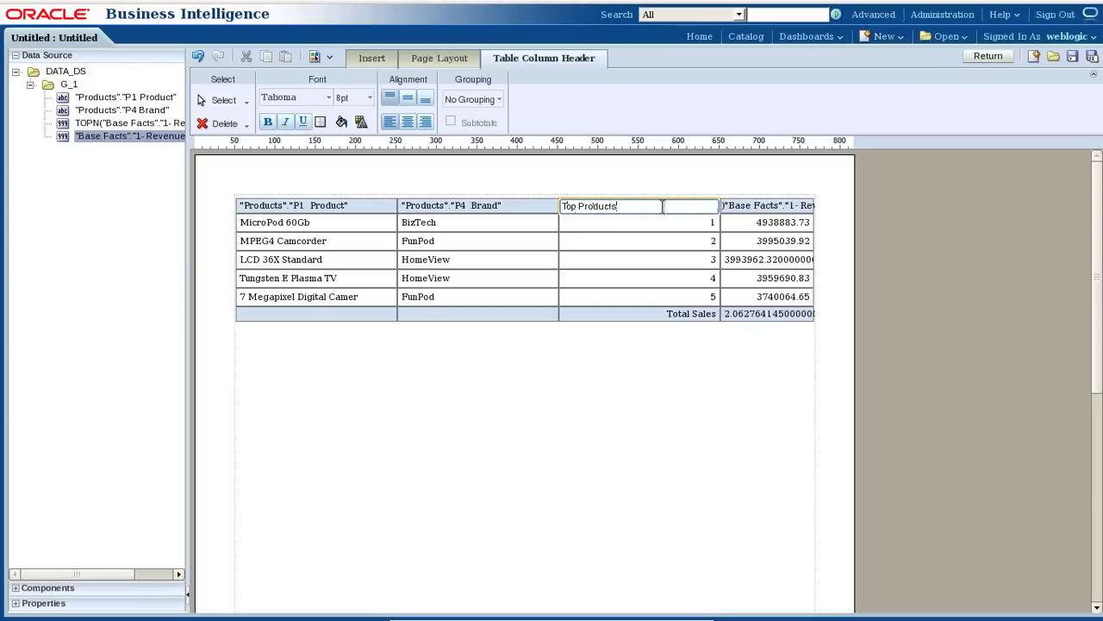
double_click(766, 206)
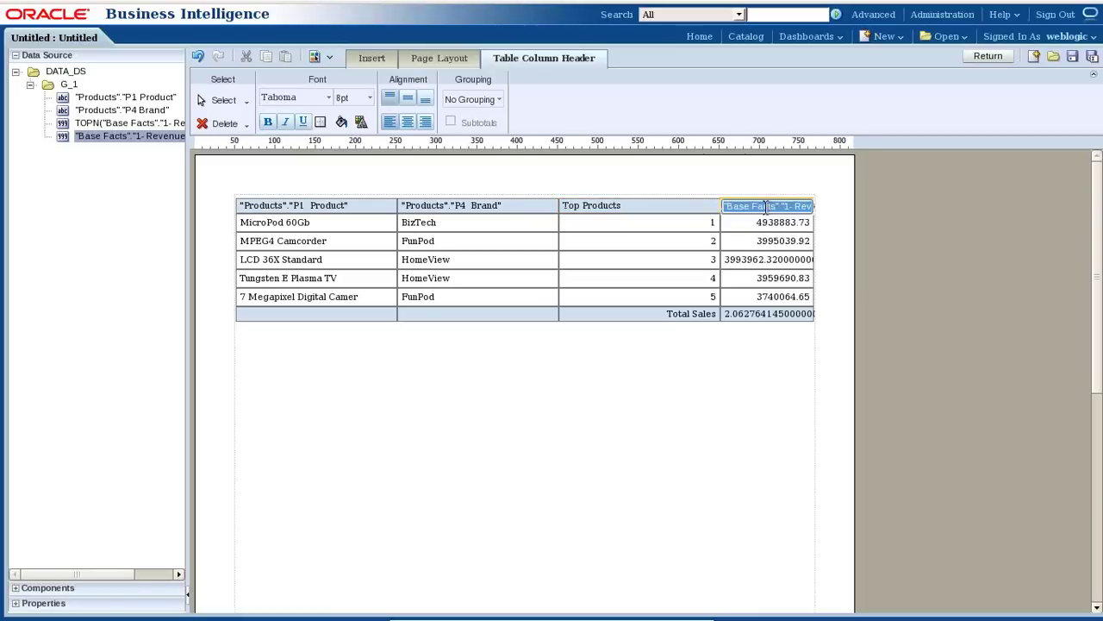
text(Product Re)
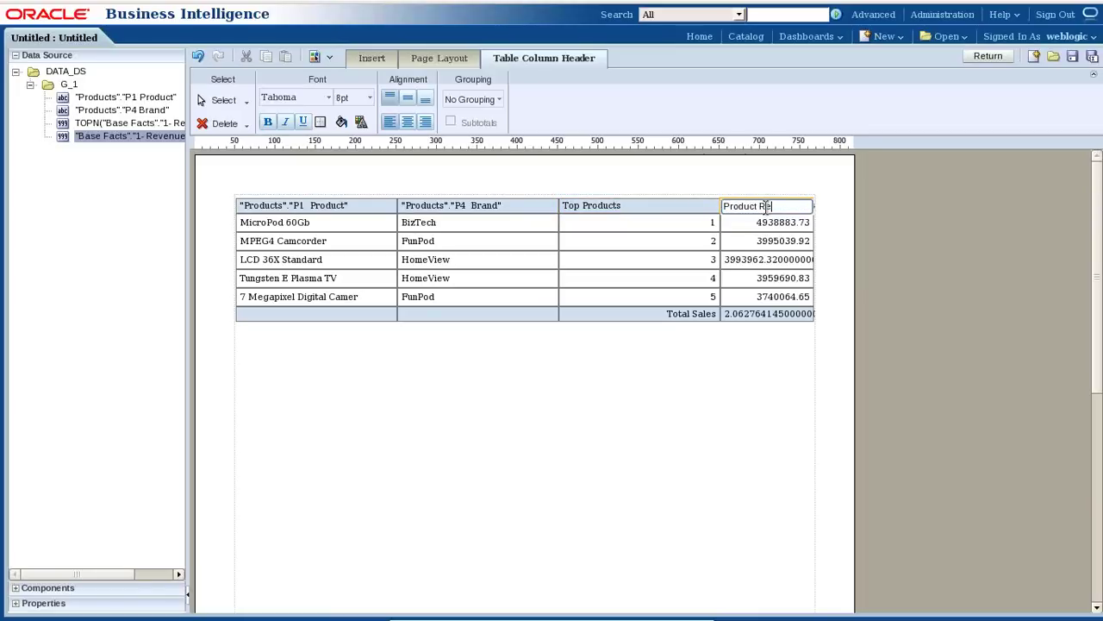
text(venue)
Save the layout under the name BI_Report_On_Analysis.
click(1072, 57)
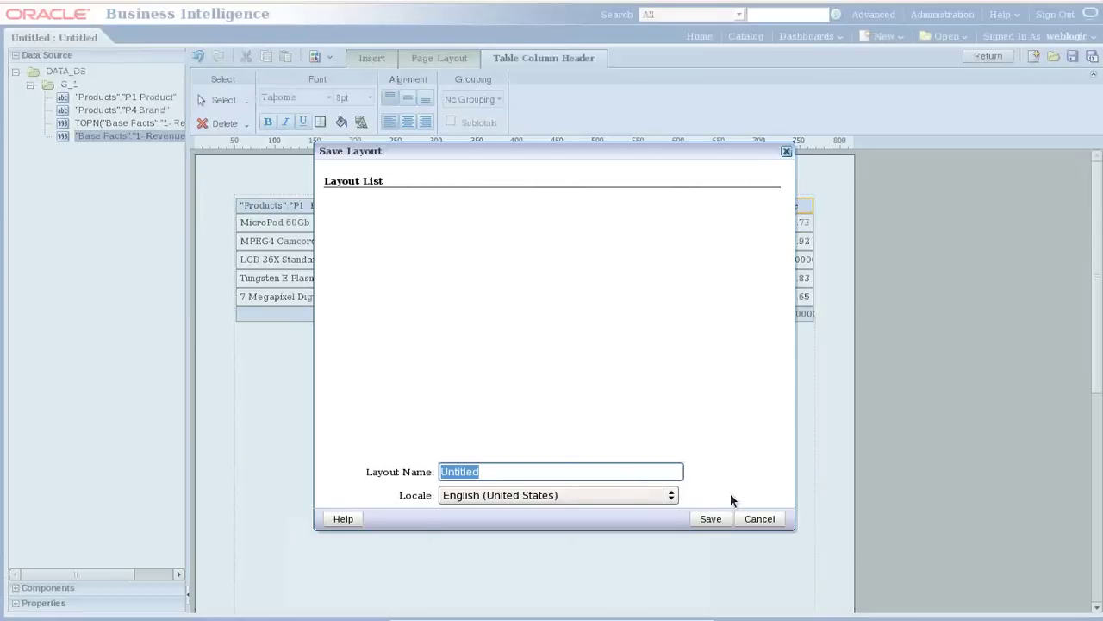
text(BI_Repo)
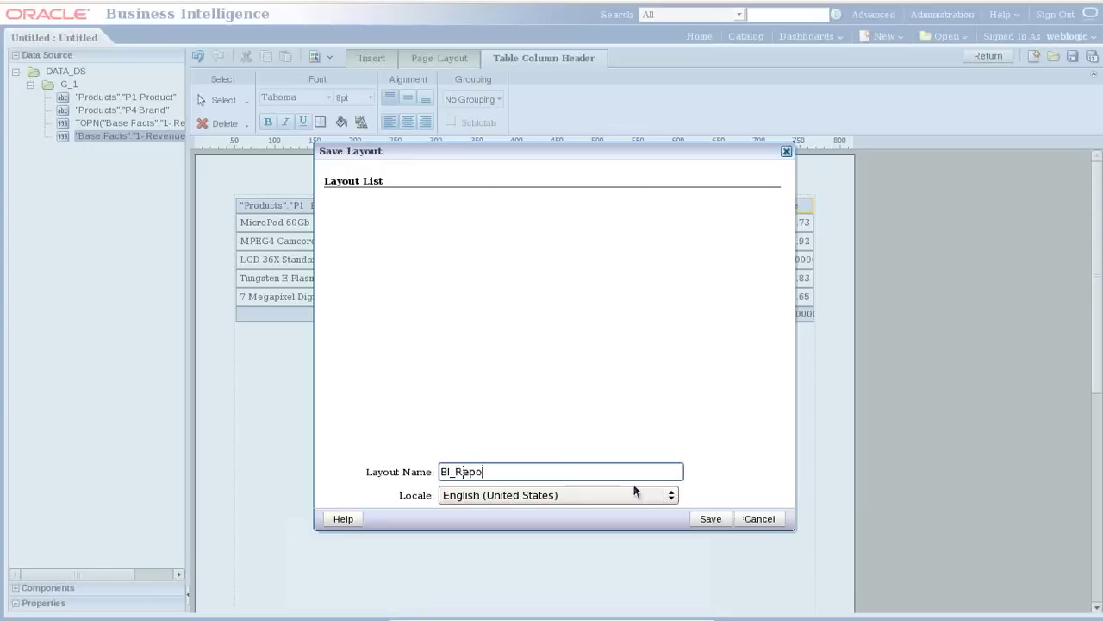
text(rt_On_Analysis)
click(709, 520)
Add a bar chart of Revenue by P1 Product below the table, drop the brand series, and save.
drag(374, 109, 355, 385)
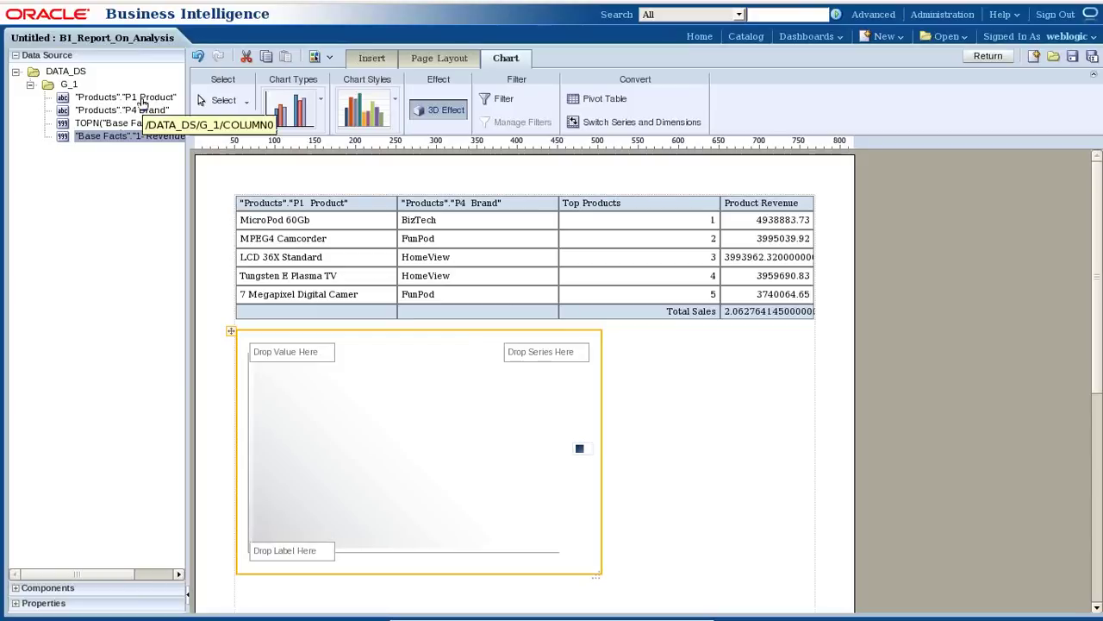
drag(141, 102, 274, 355)
drag(298, 537, 299, 539)
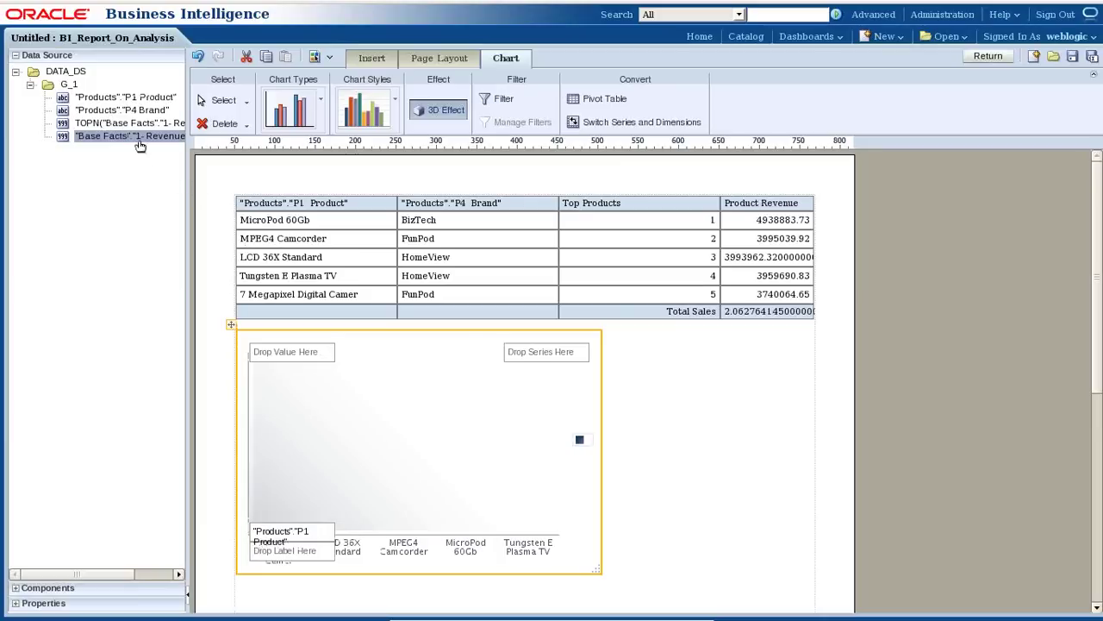
drag(246, 269, 298, 360)
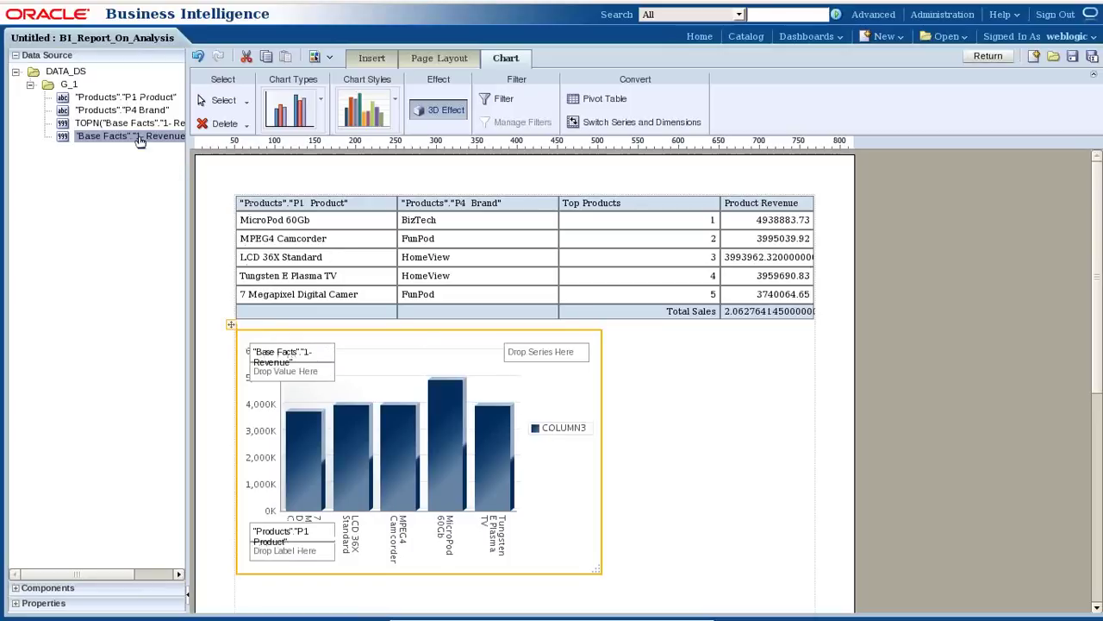
drag(454, 295, 535, 356)
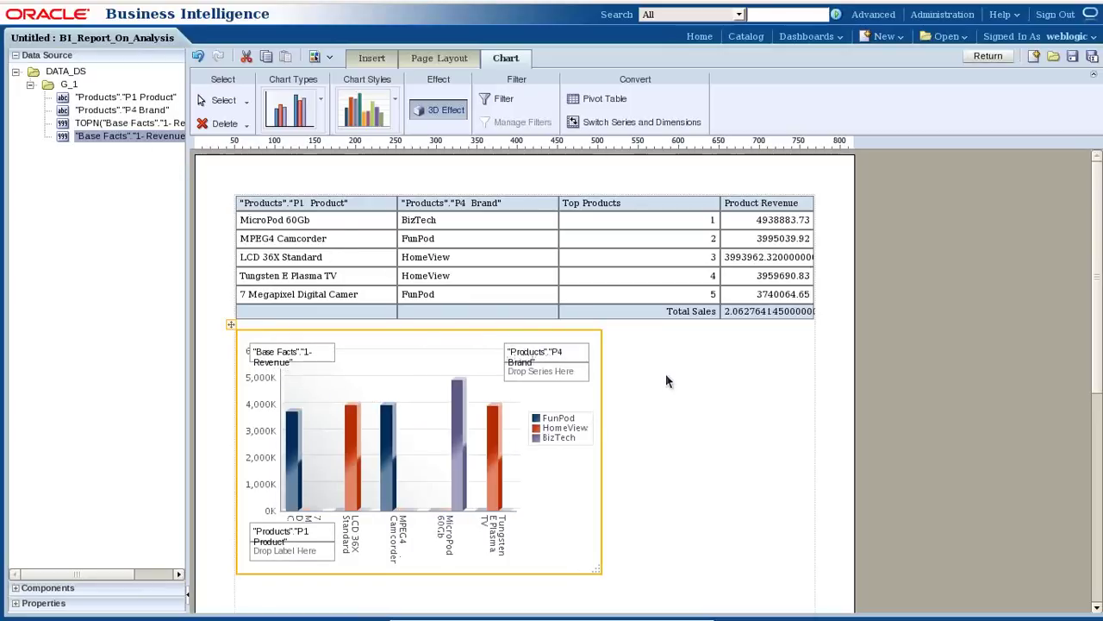
click(568, 353)
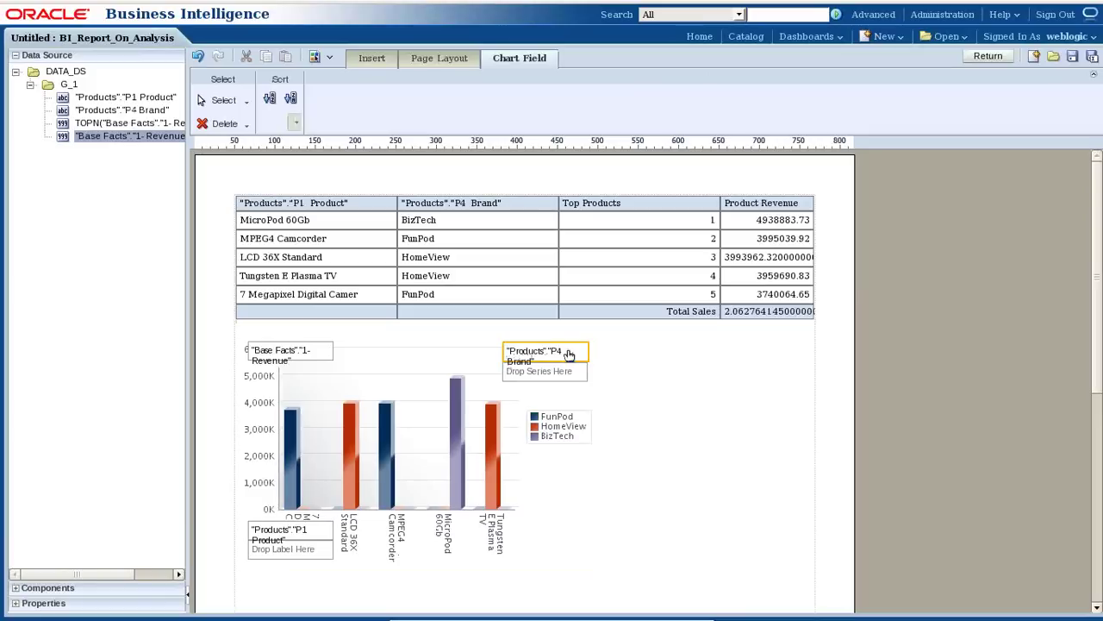
key(Delete)
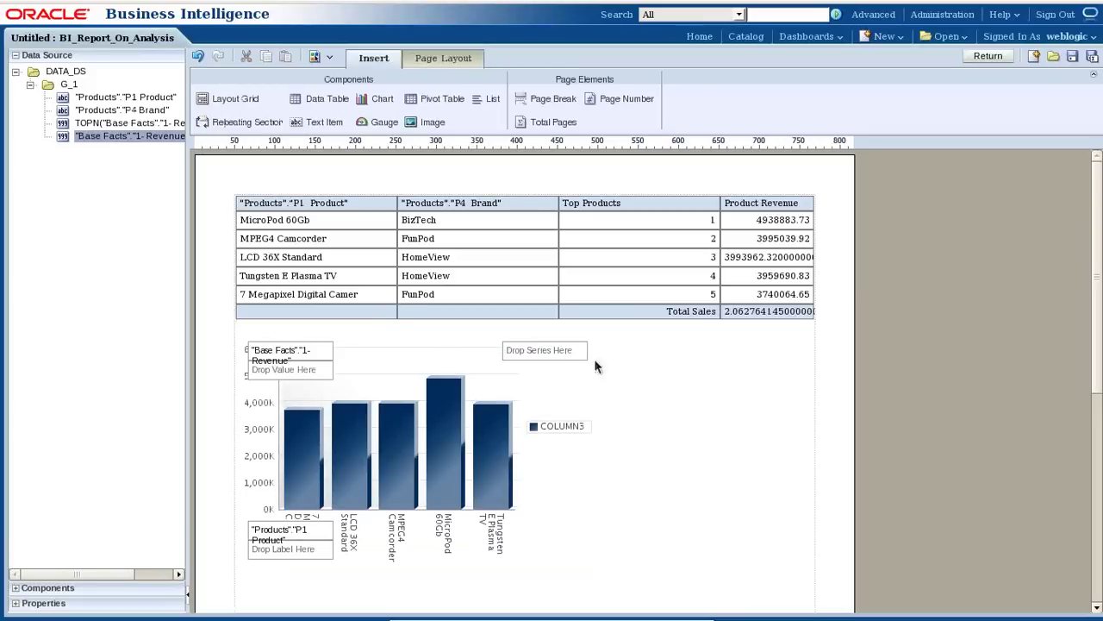
click(1073, 56)
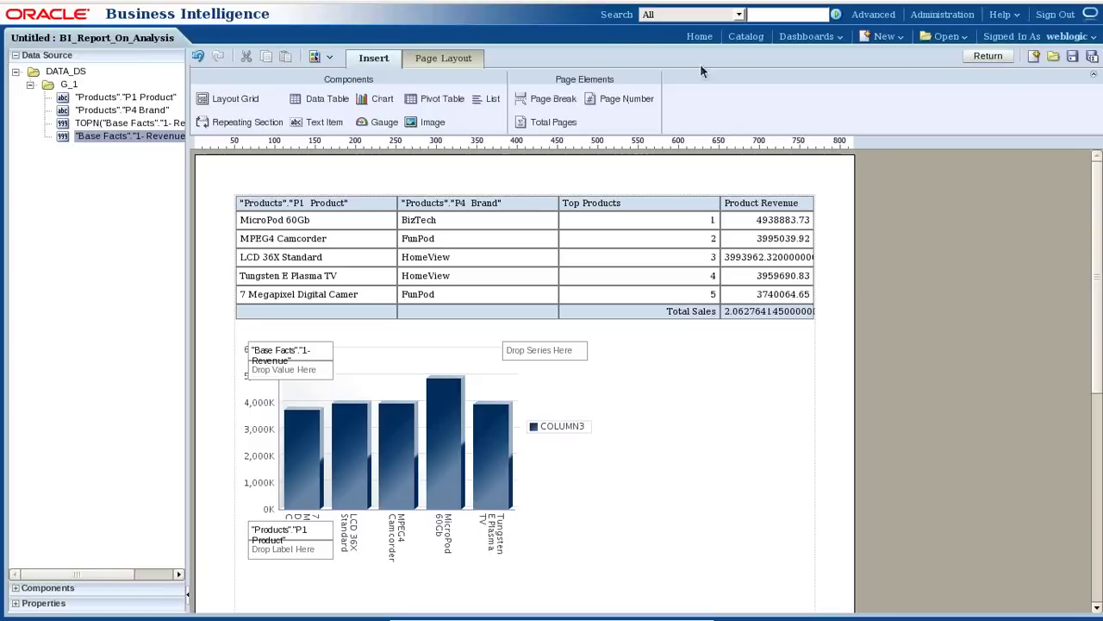
Save the layout, return to the report, dismiss the save-first warning and bring up Save As.
click(1072, 56)
click(1002, 58)
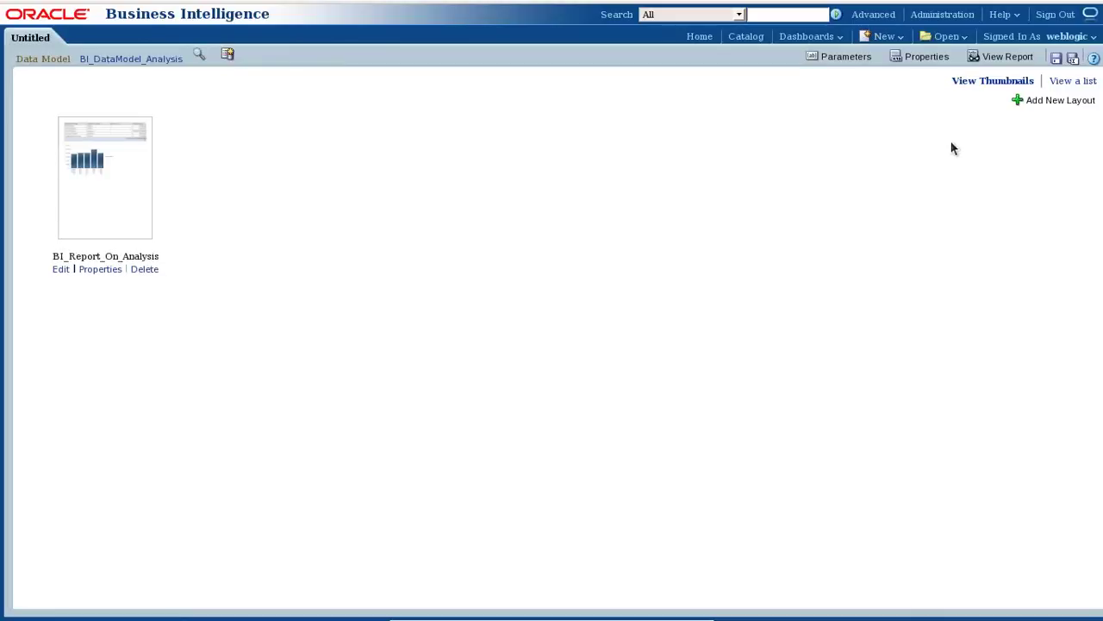
click(1001, 61)
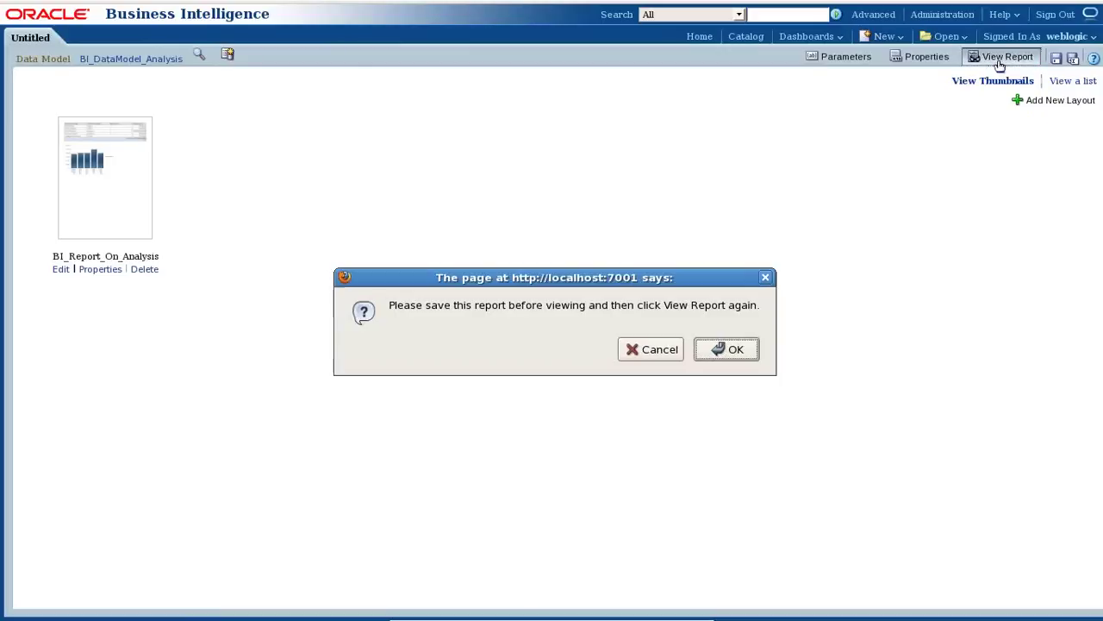
click(766, 276)
click(1056, 57)
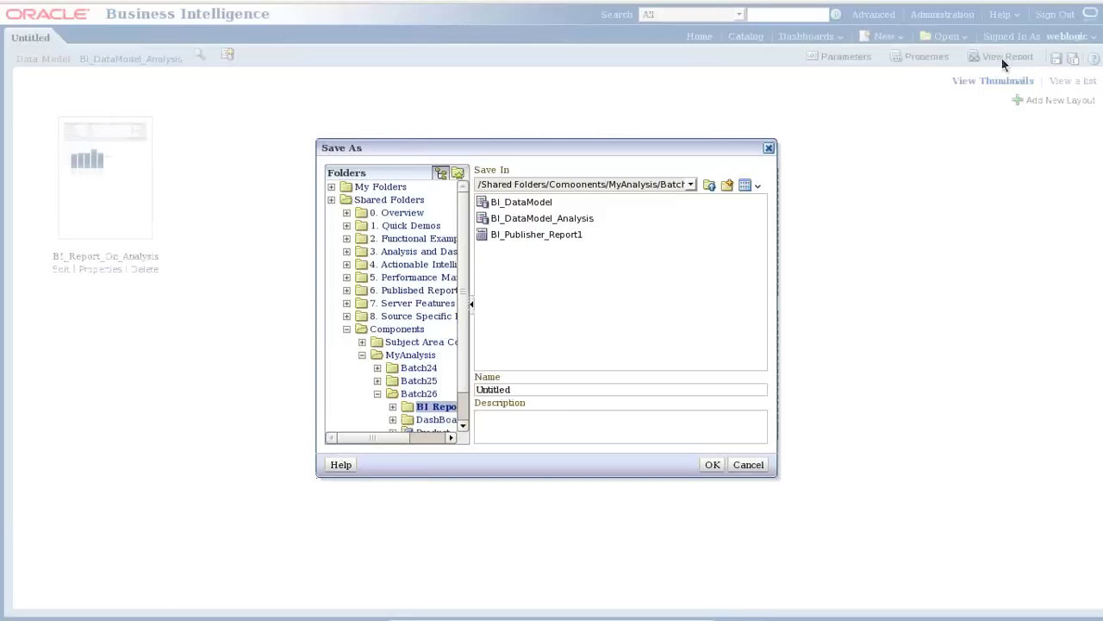
Save the report in Batch26 as BI_Publisher_Report_Actual.
click(569, 236)
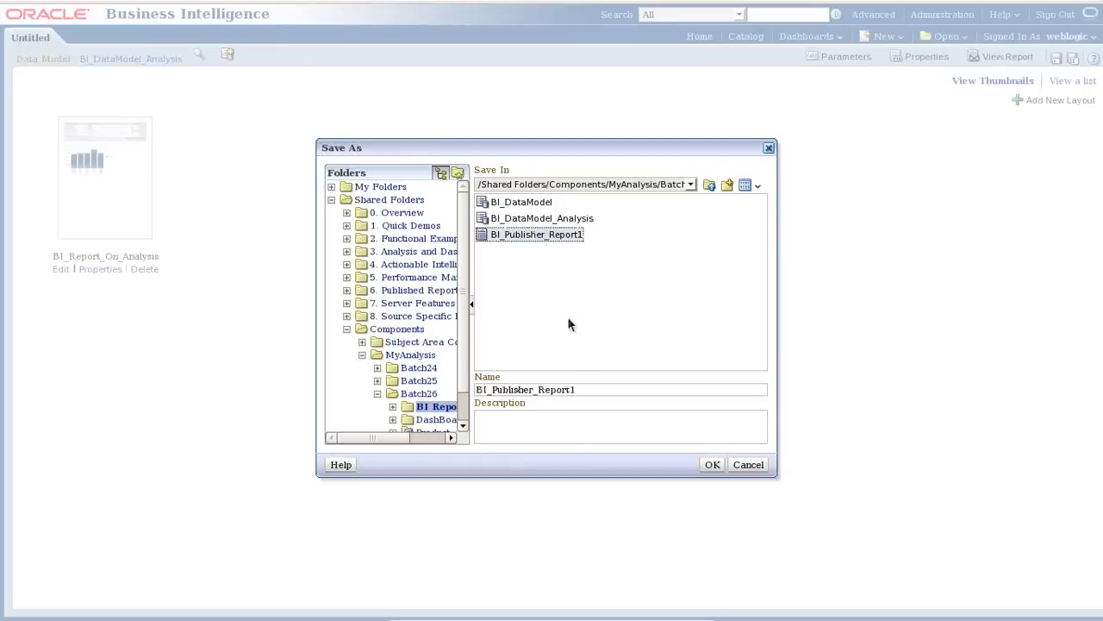
click(586, 390)
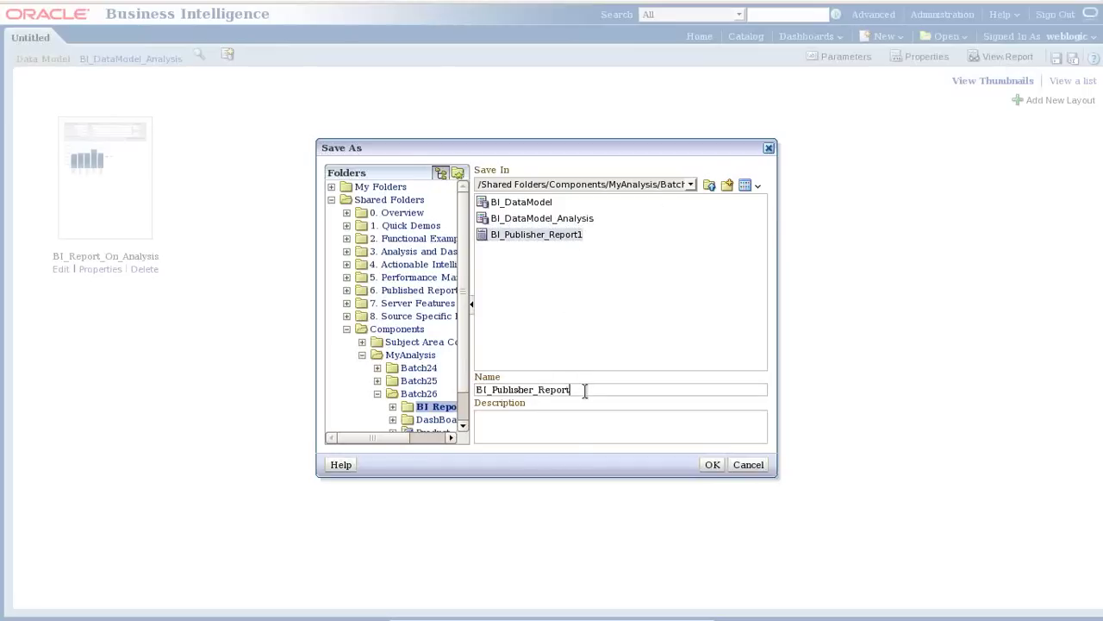
text(_Actual)
key(Return)
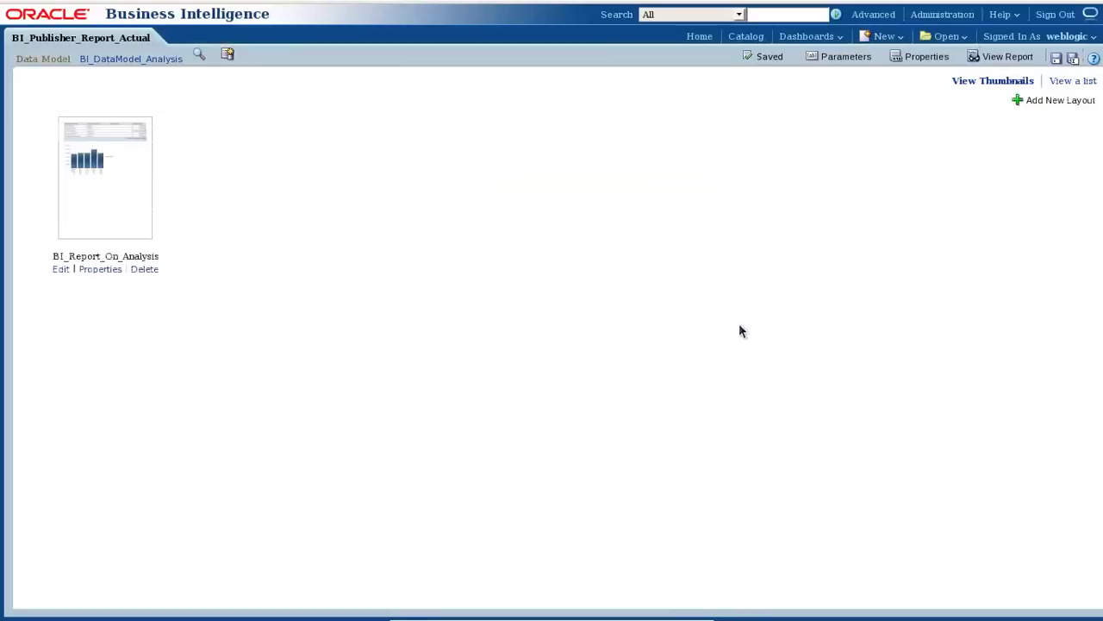
click(1056, 58)
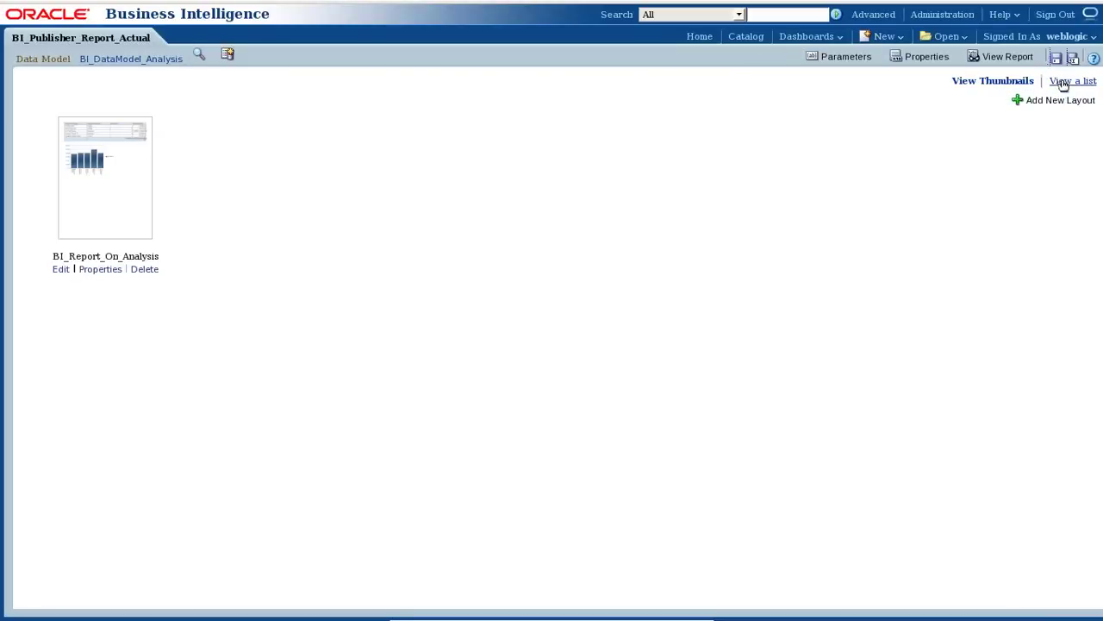
View BI_Publisher_Report_Actual and compare its five-product table and chart with the TopAnalysis tab.
click(1006, 56)
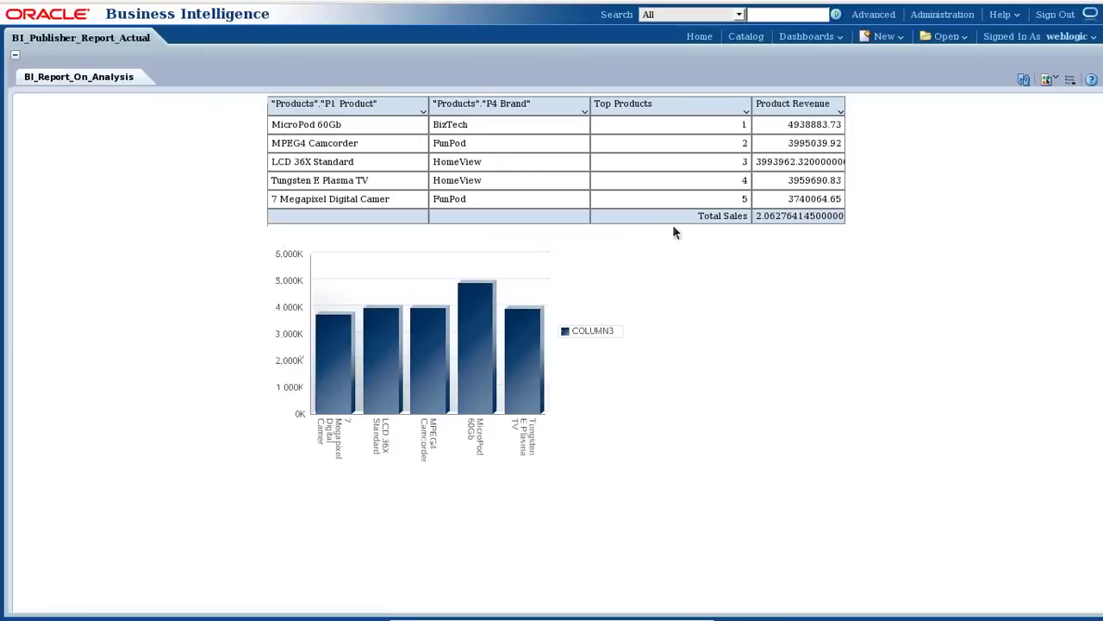
mouse_move(175, 0)
click(245, 42)
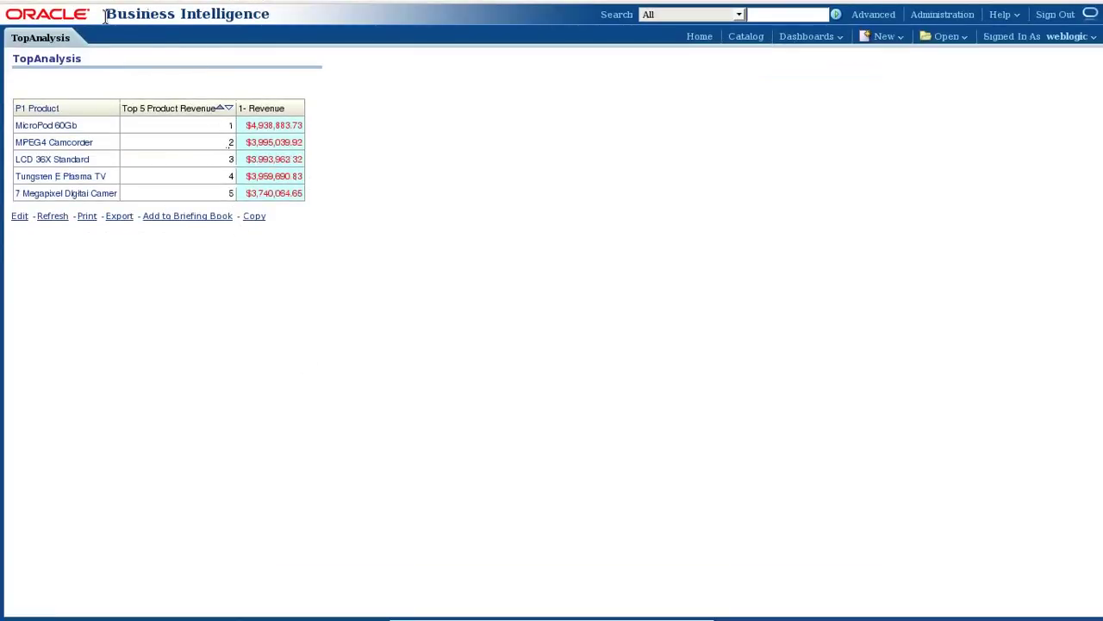
mouse_move(80, 4)
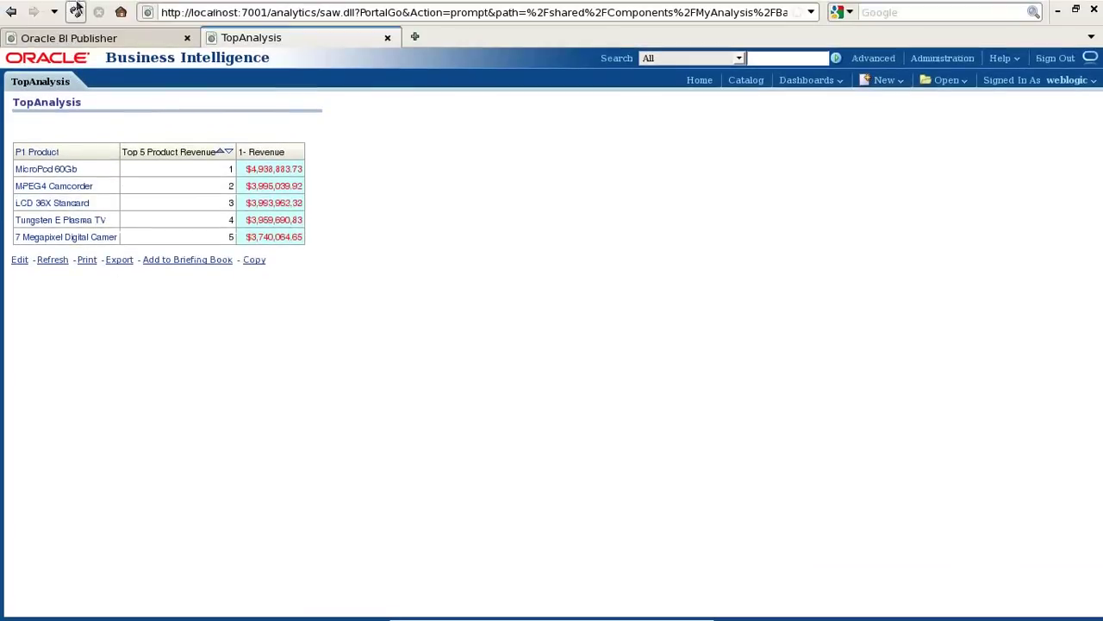
click(74, 38)
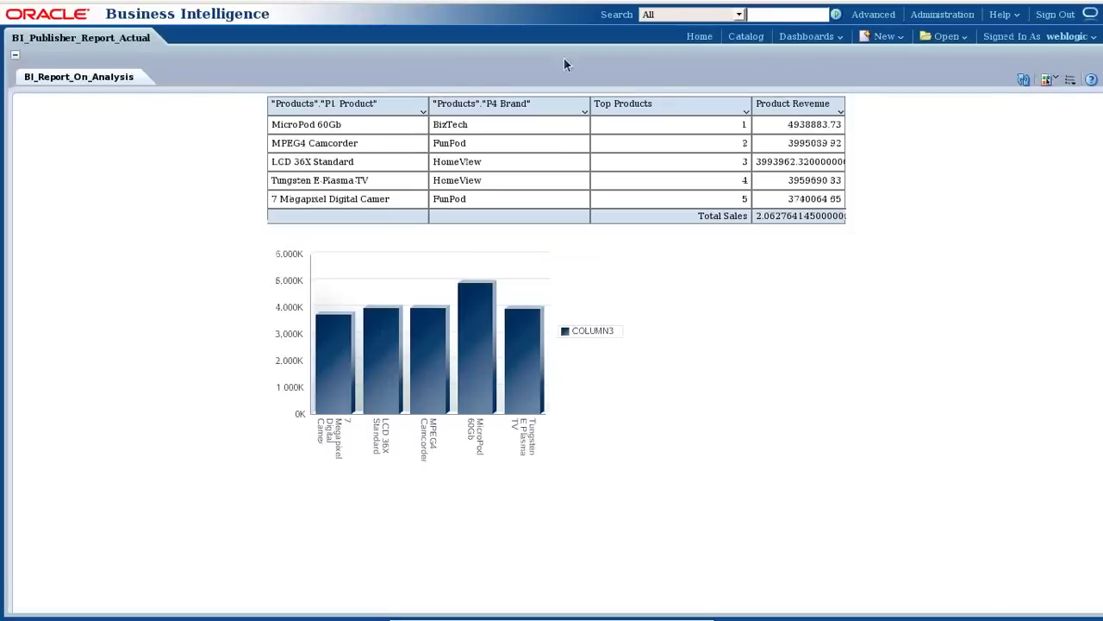
Browse the catalog through Shared Folders > Components > MyAnalysis into the DashBoardPrompts folder.
mouse_move(871, 5)
click(811, 36)
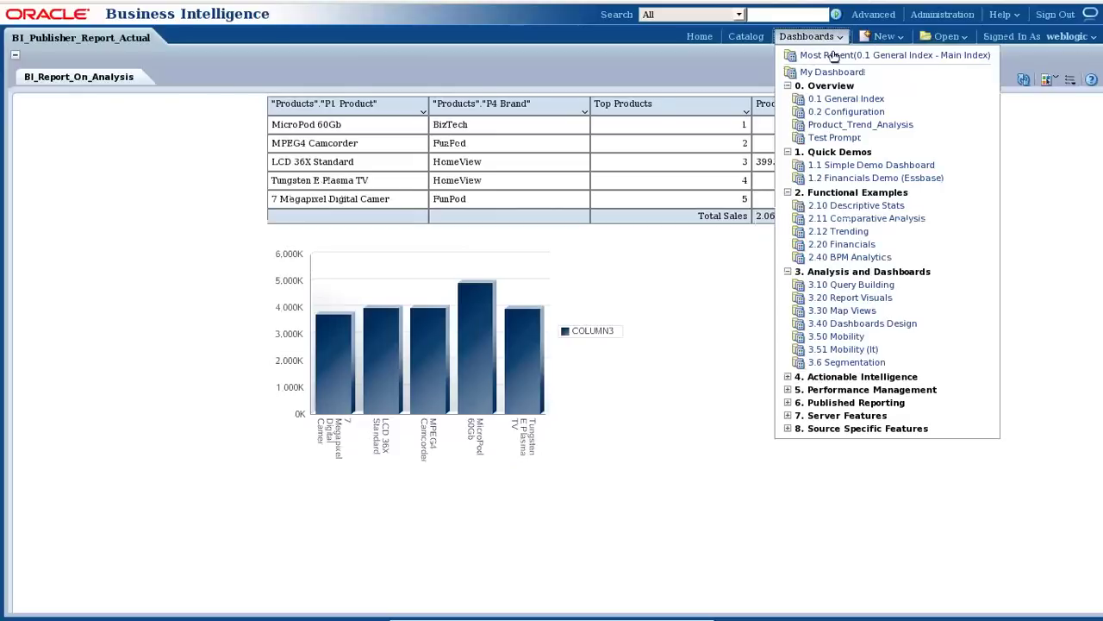
click(747, 37)
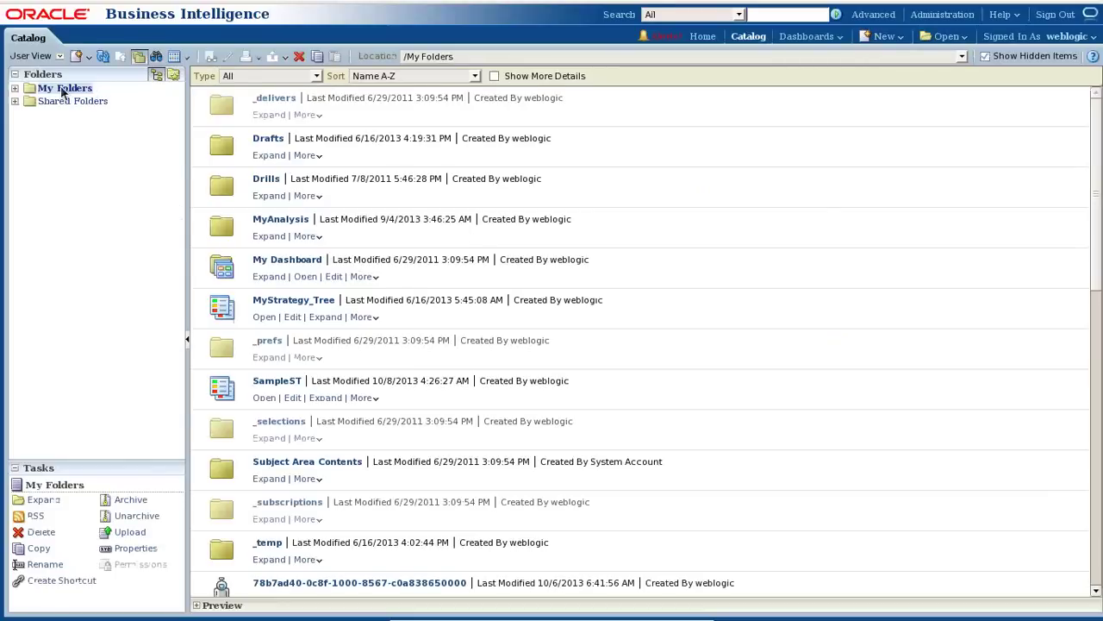
click(14, 101)
click(82, 231)
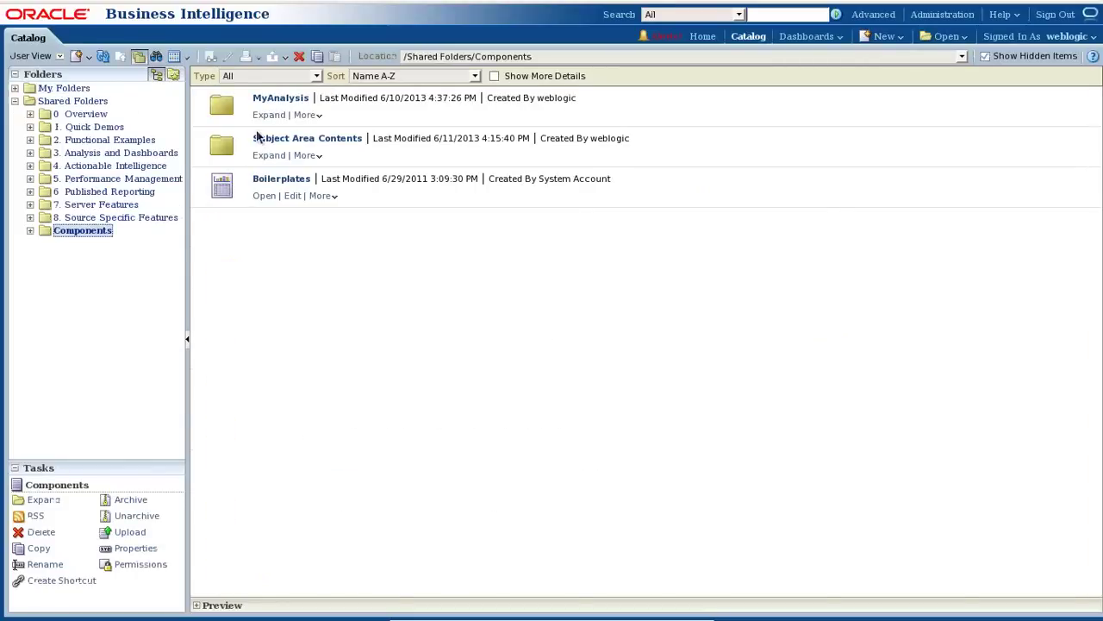
click(274, 116)
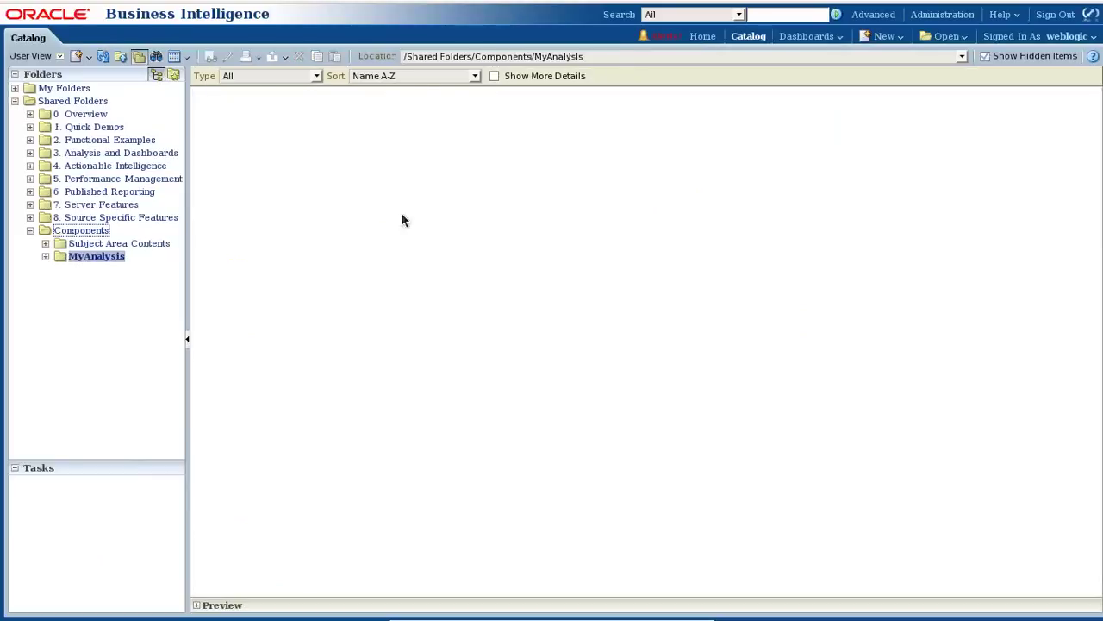
scroll(449, 337, down, 3)
scroll(449, 425, up, 3)
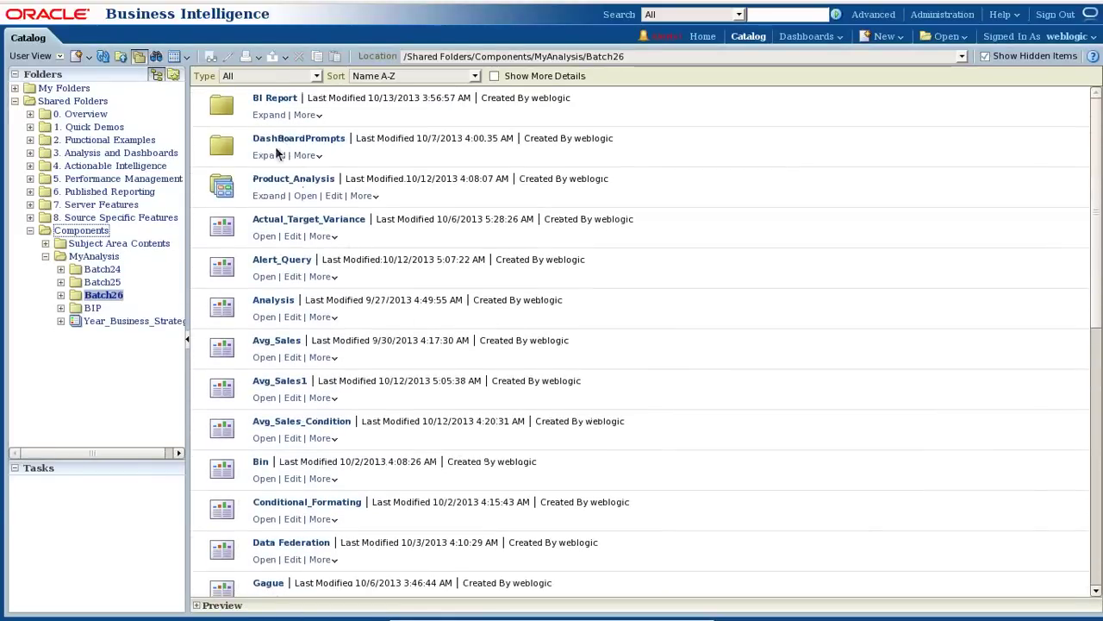
click(270, 156)
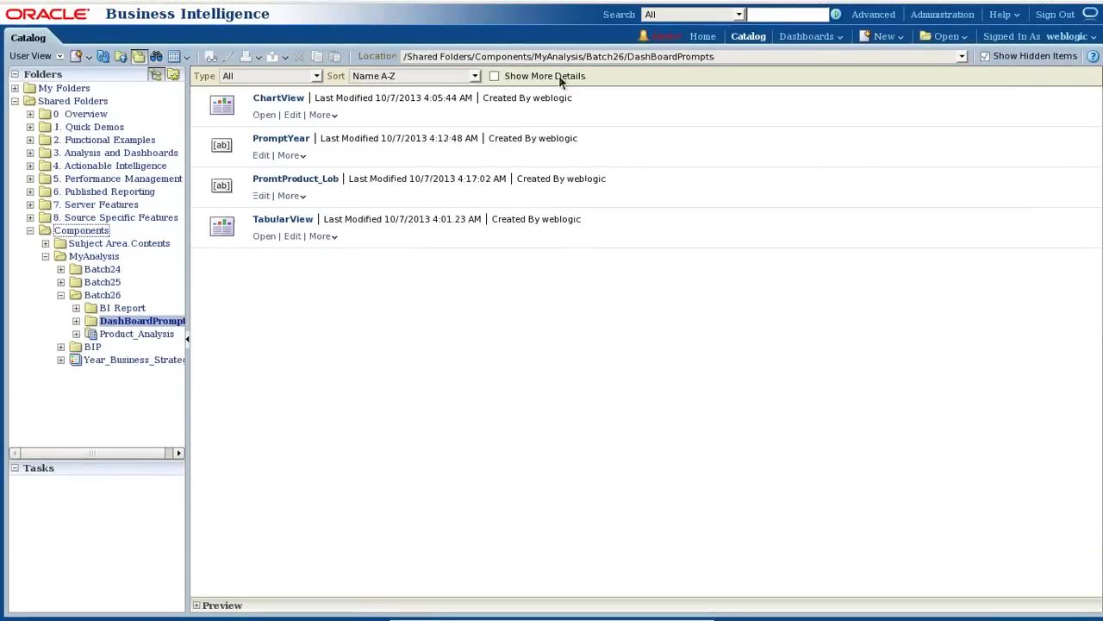
Go back up to Batch26, reopen DashBoardPrompts, then return to Batch26 again.
click(824, 56)
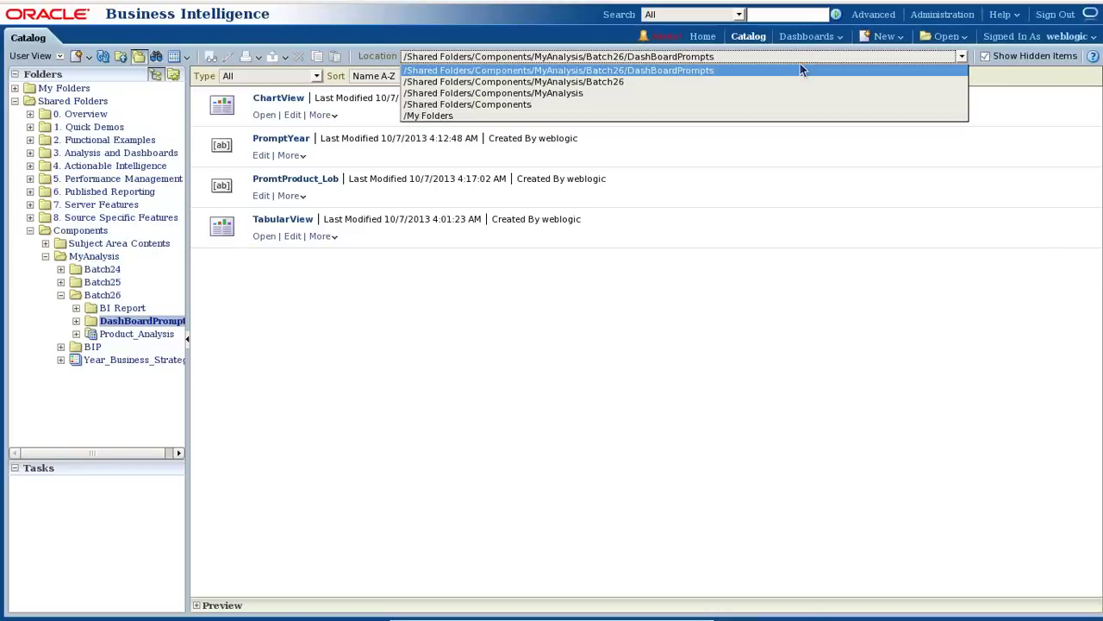
click(672, 80)
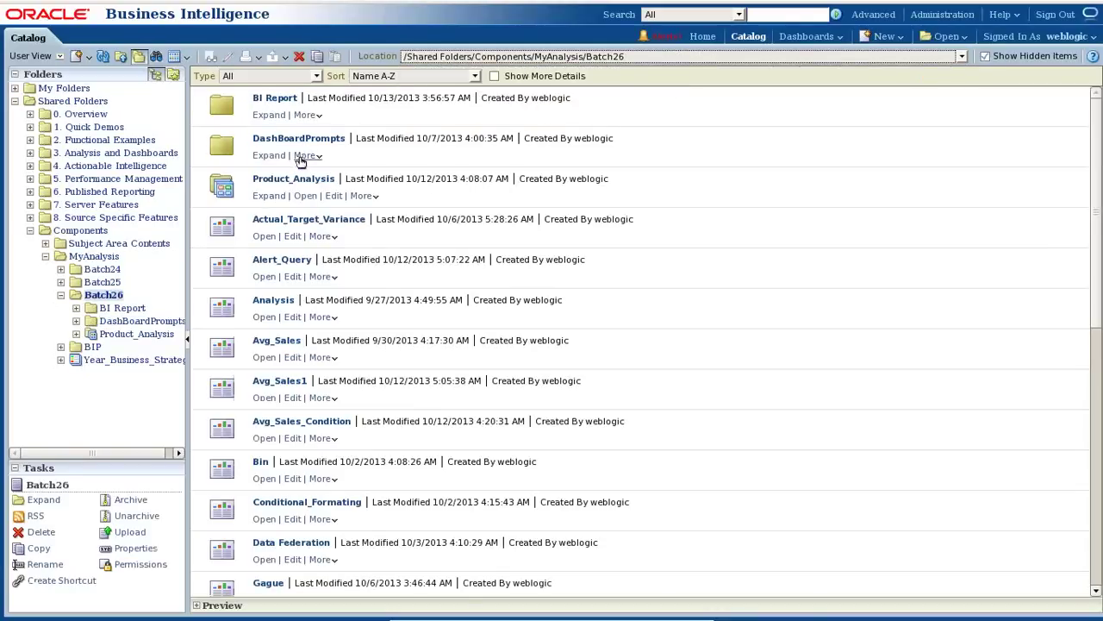
click(308, 155)
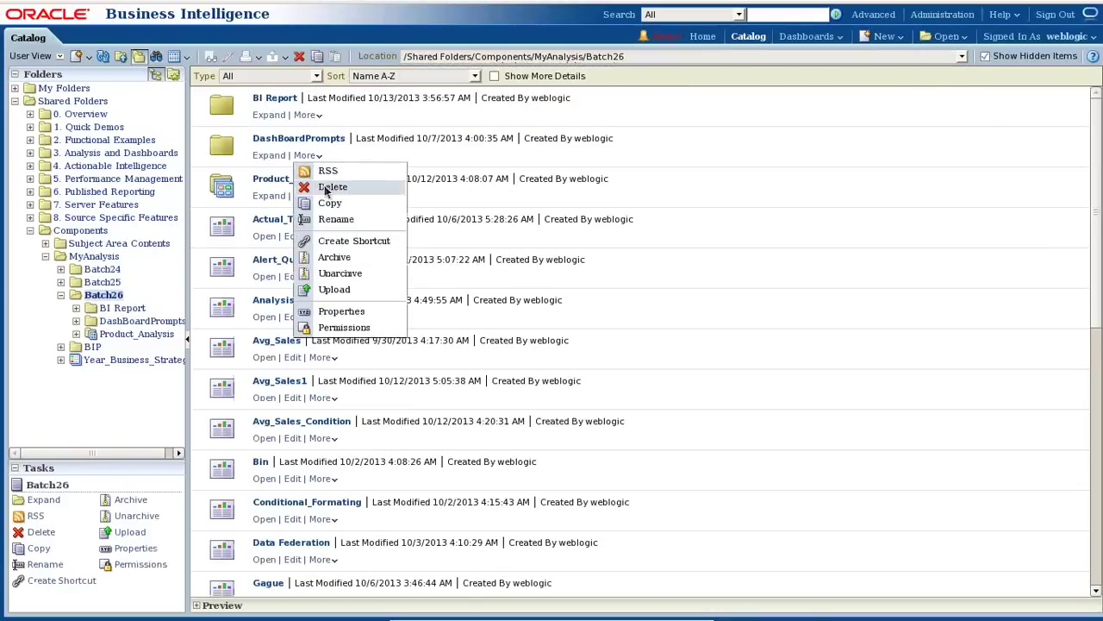
click(277, 157)
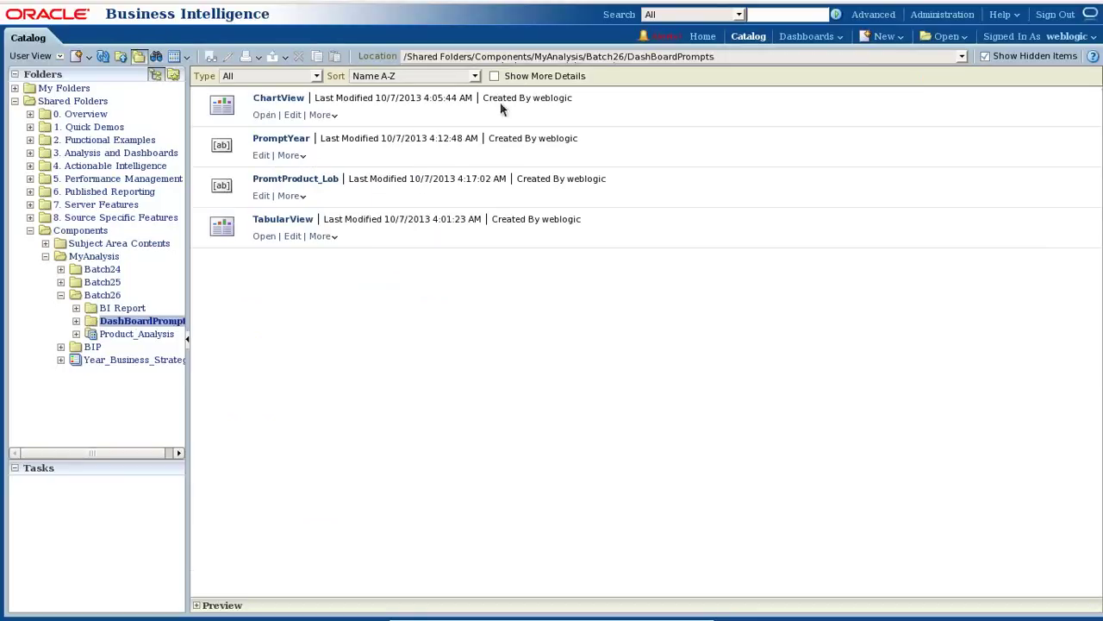
click(942, 52)
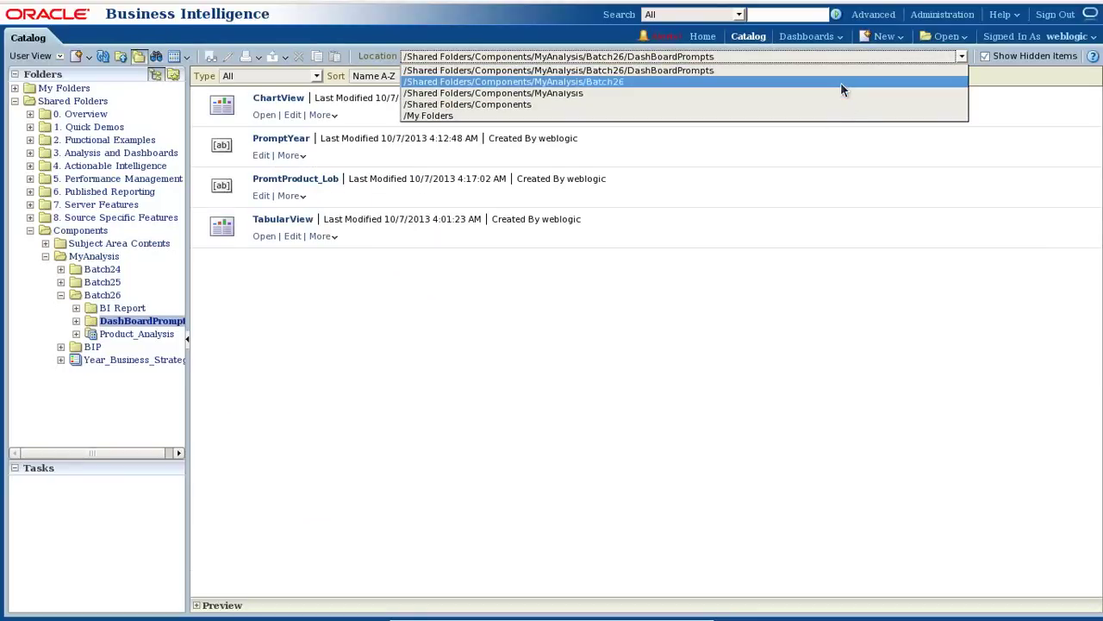
click(840, 82)
scroll(520, 399, down, 10)
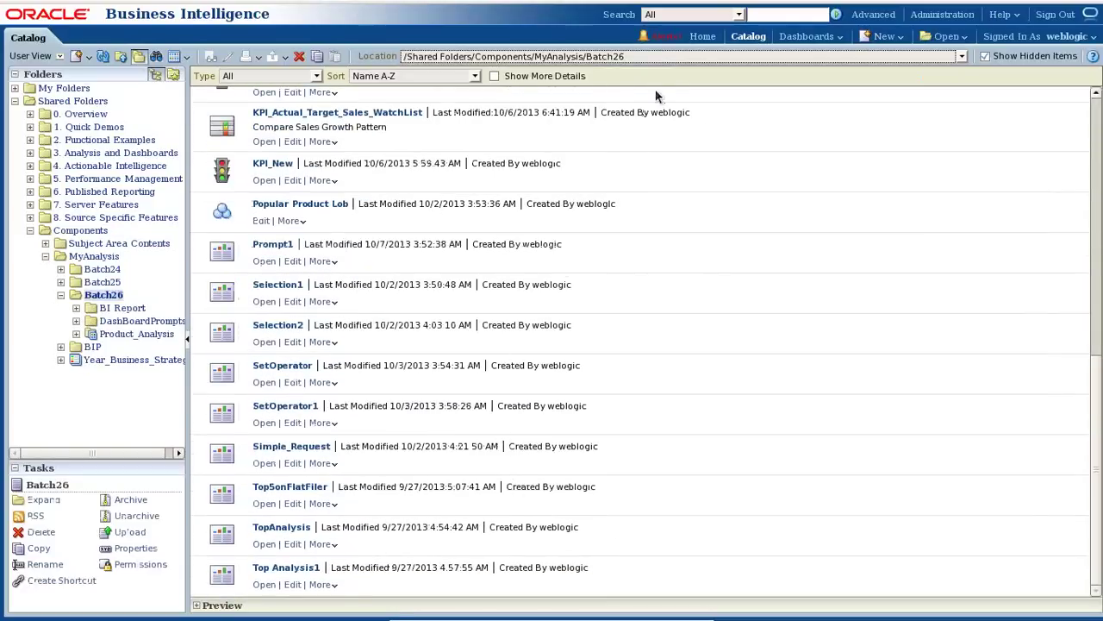
Look inside Batch25, then open My Folders > My Dashboard.
click(100, 283)
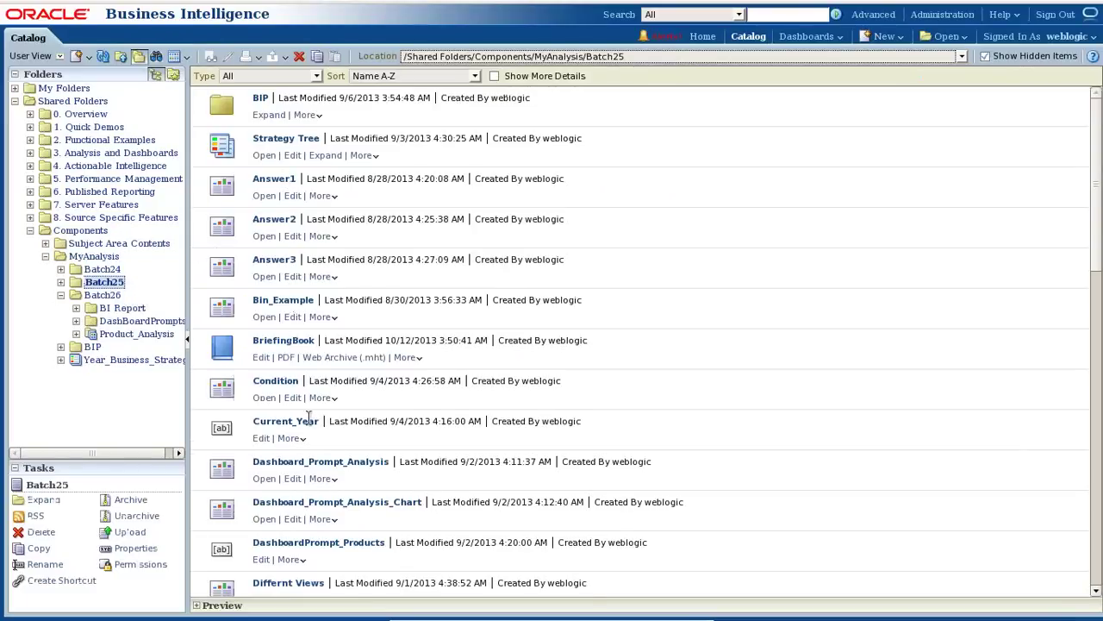
scroll(309, 418, down, 9)
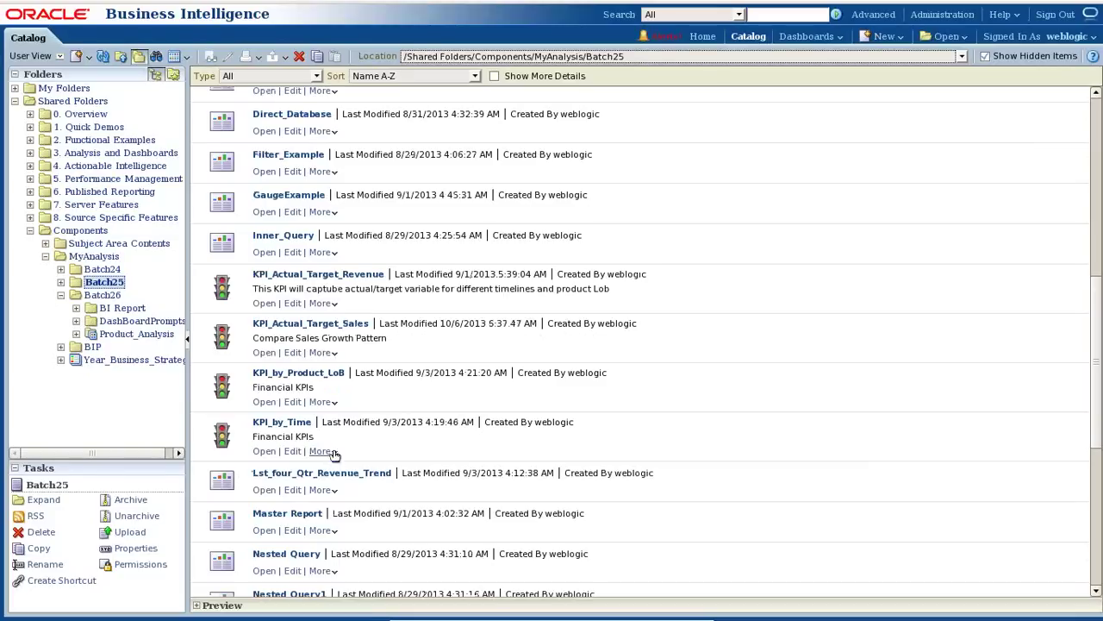
click(15, 89)
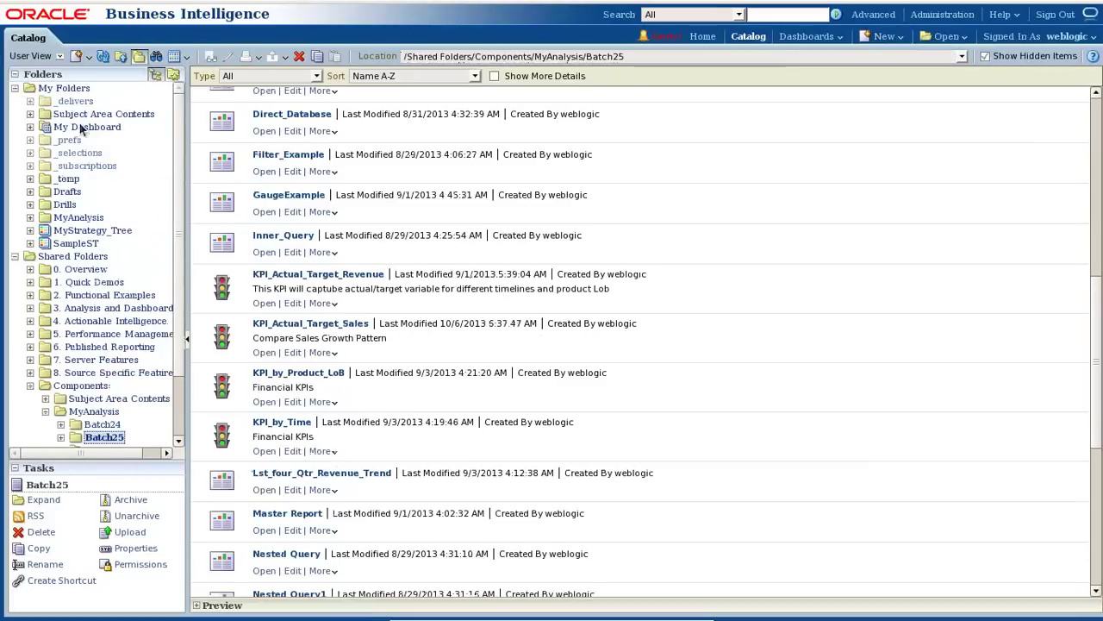
click(84, 127)
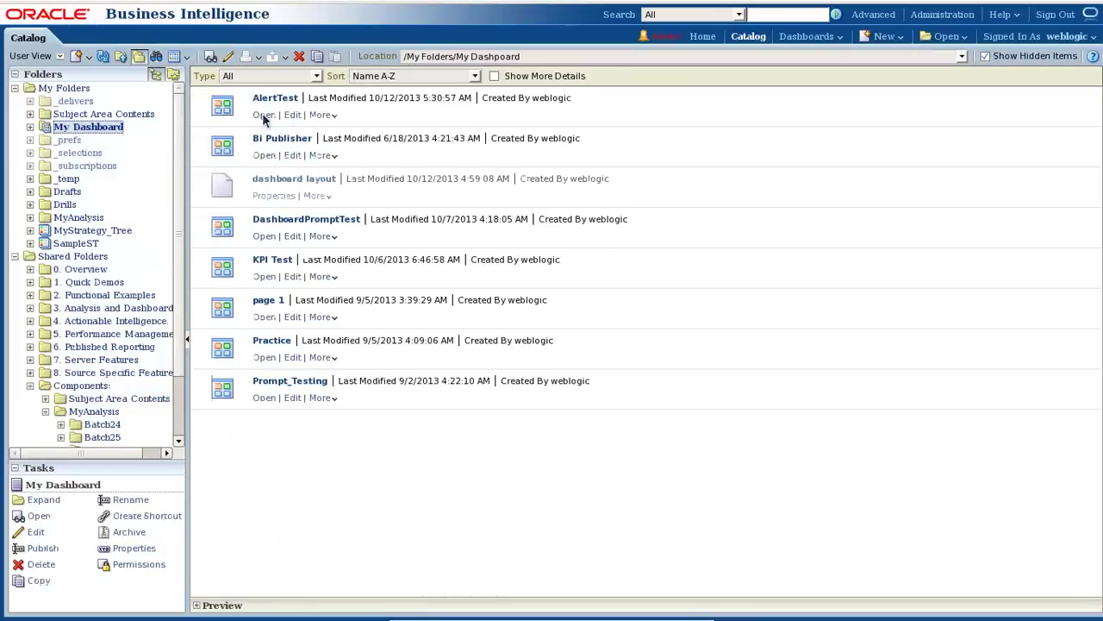
Open the AlertTest dashboard page and switch it to Edit Dashboard mode.
click(263, 114)
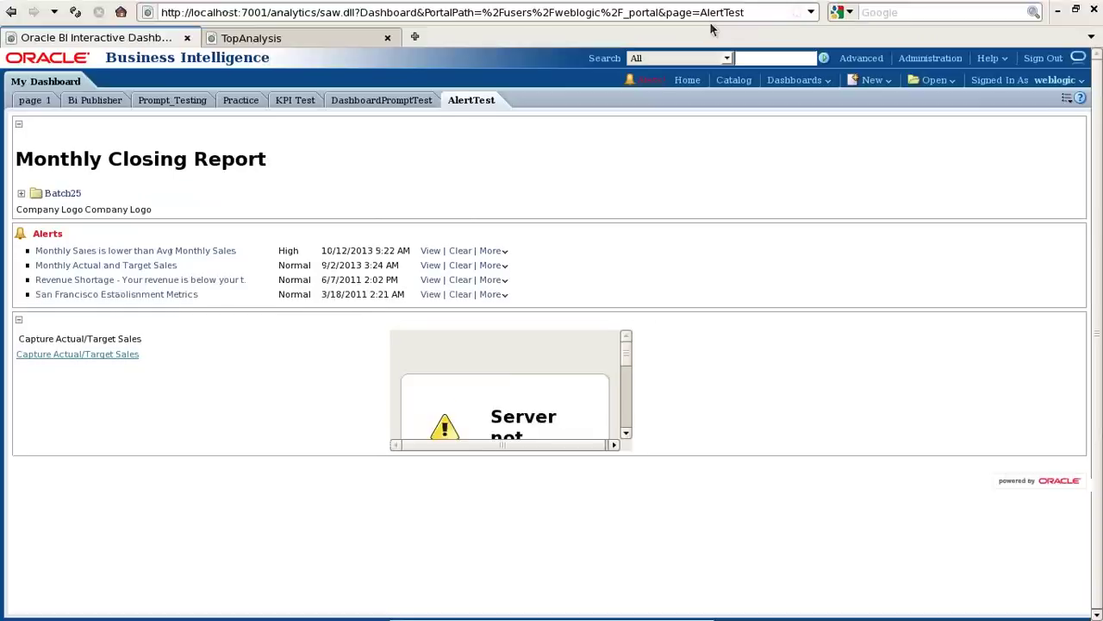
click(1080, 57)
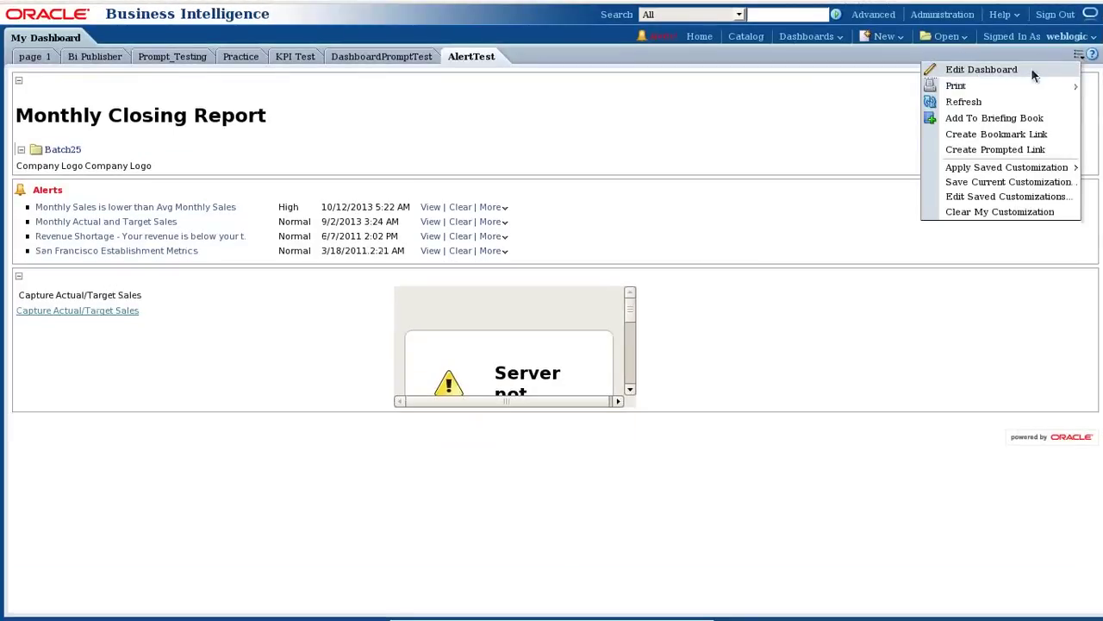
click(1032, 73)
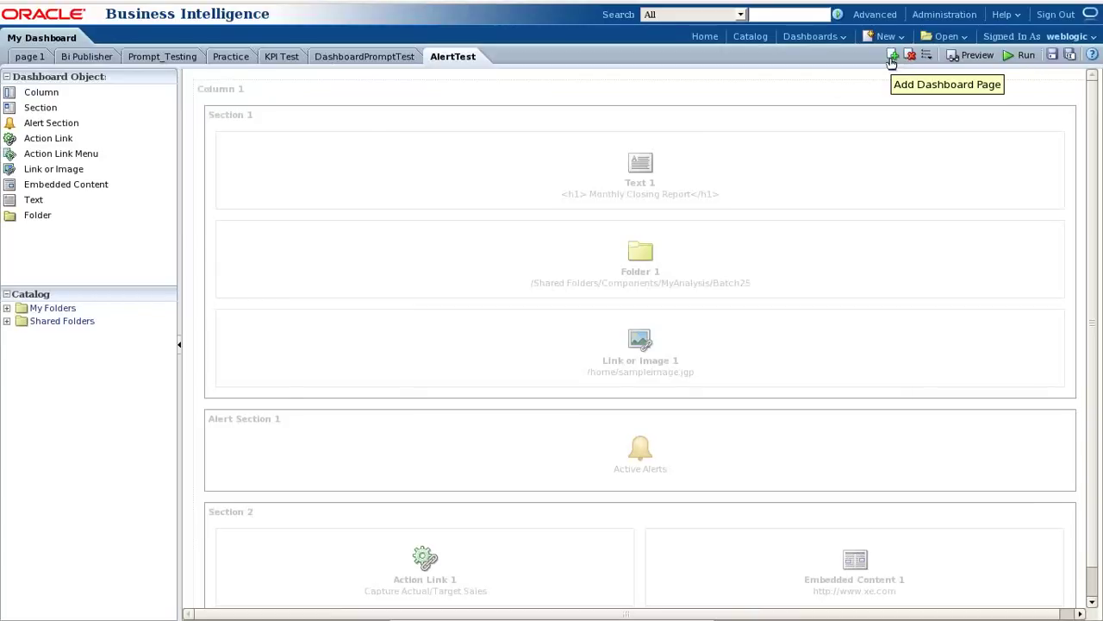
Add a new dashboard page titled 'BI Repprt' and drop a Column onto it.
click(892, 57)
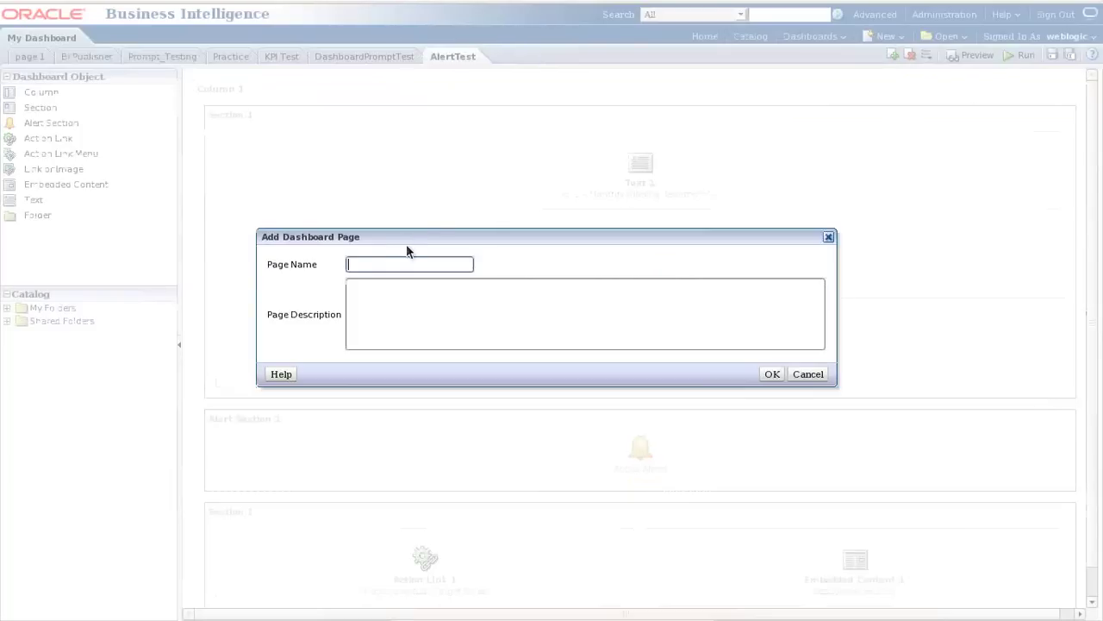
text(BI Repprt)
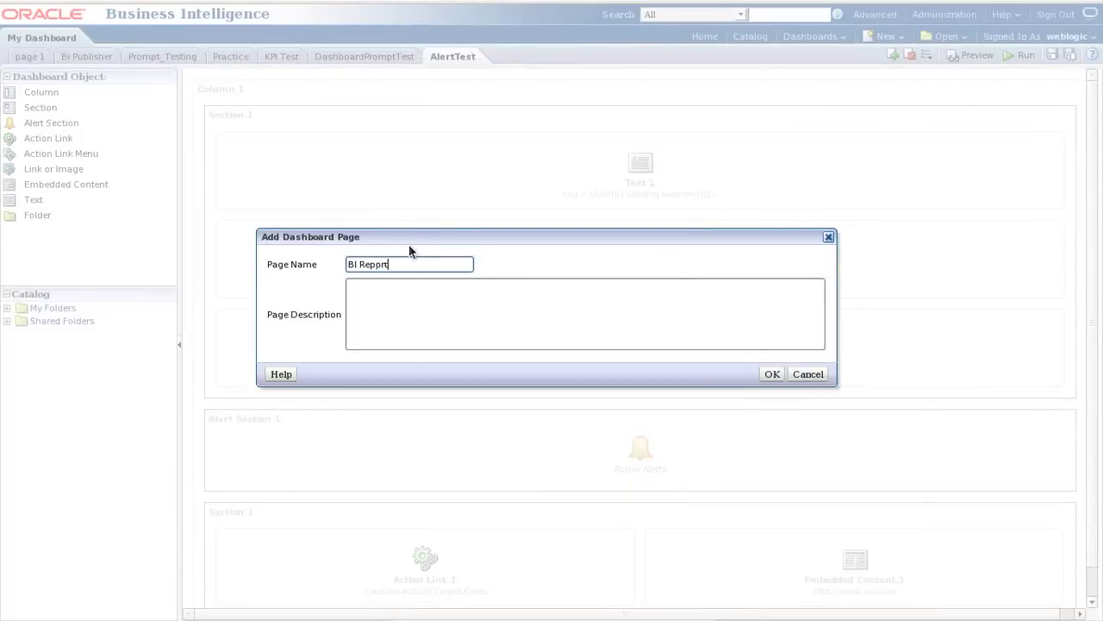
key(Return)
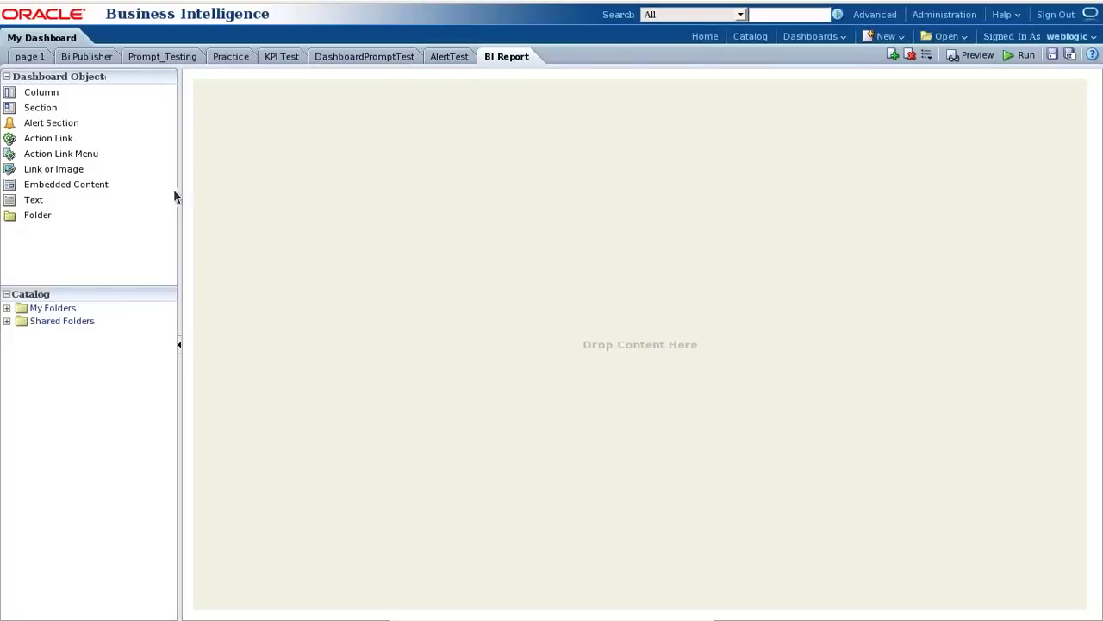
drag(43, 97, 276, 131)
Add Section 1 to the column and place the TopAnalysis view from Batch26 in it.
drag(43, 108, 327, 149)
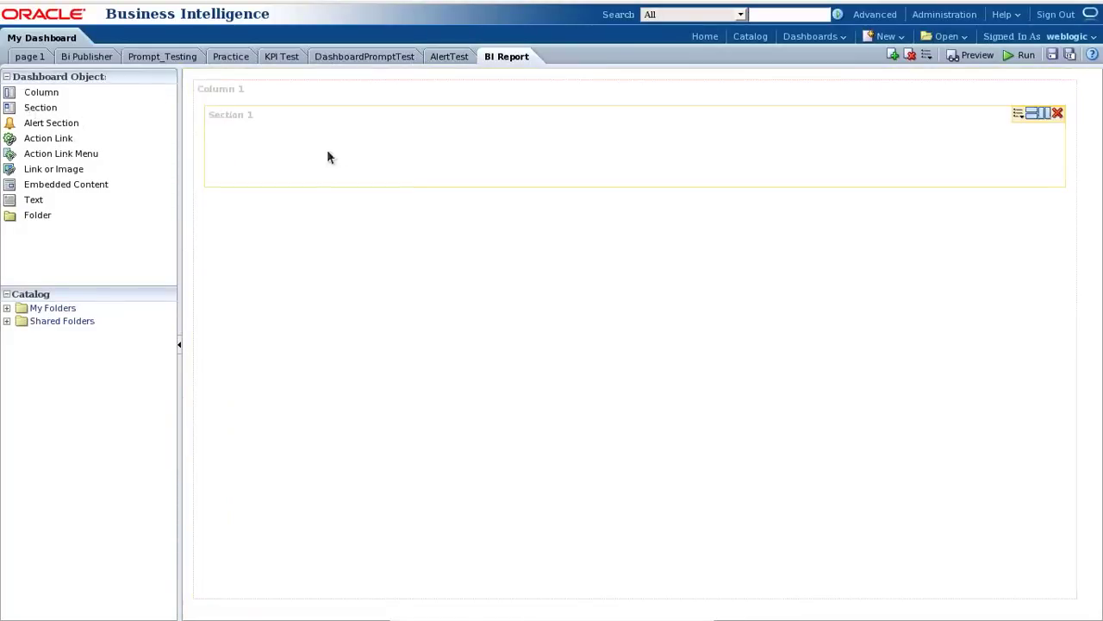
click(7, 320)
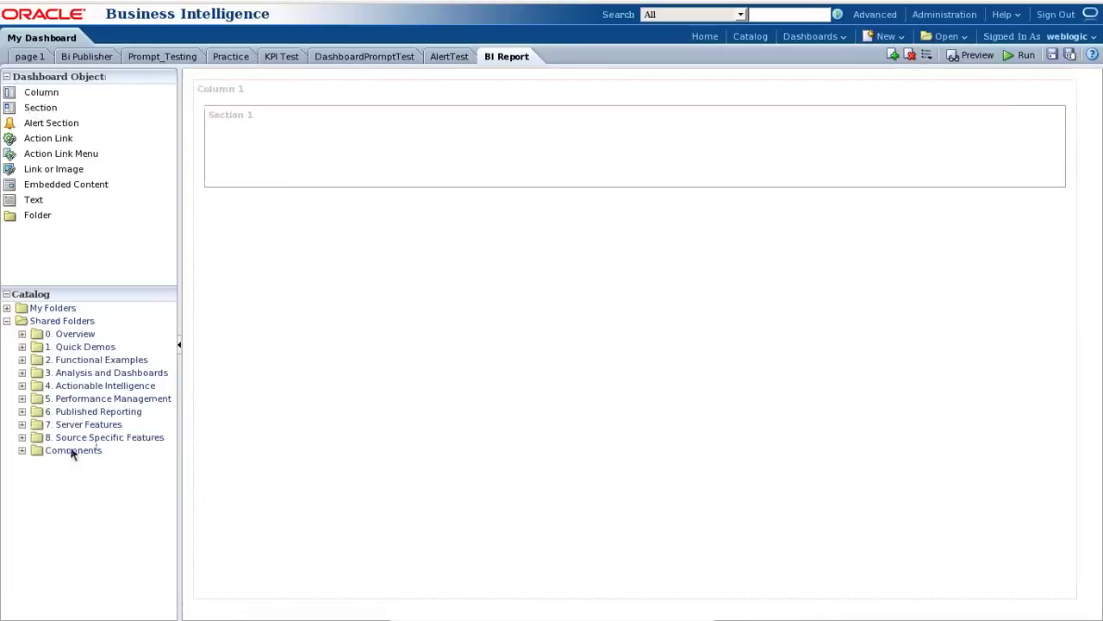
click(22, 450)
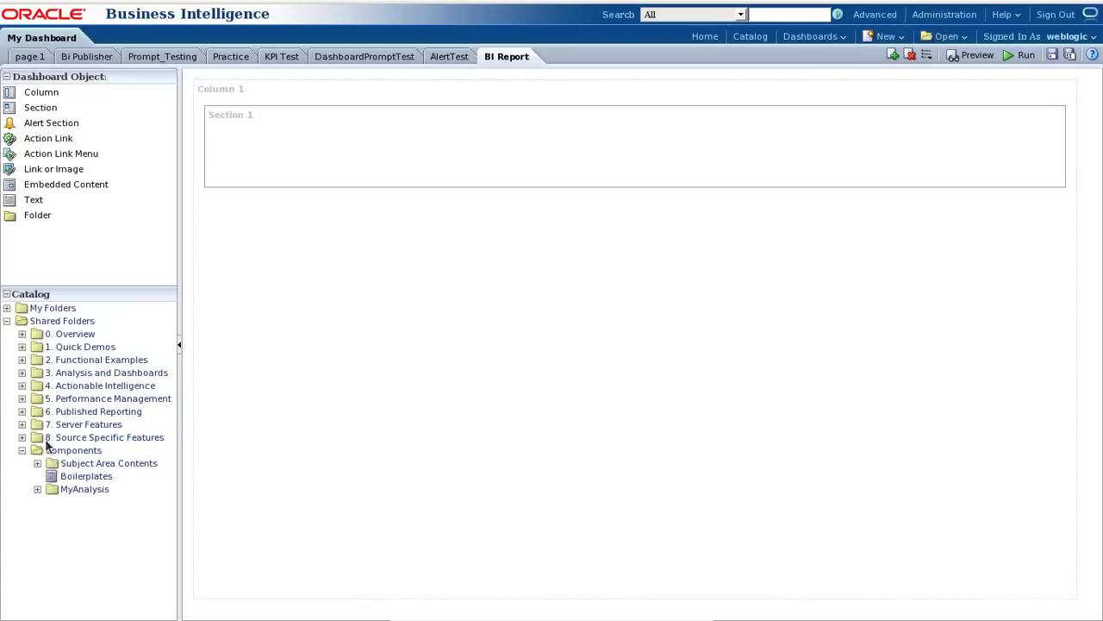
click(38, 489)
scroll(95, 457, down, 3)
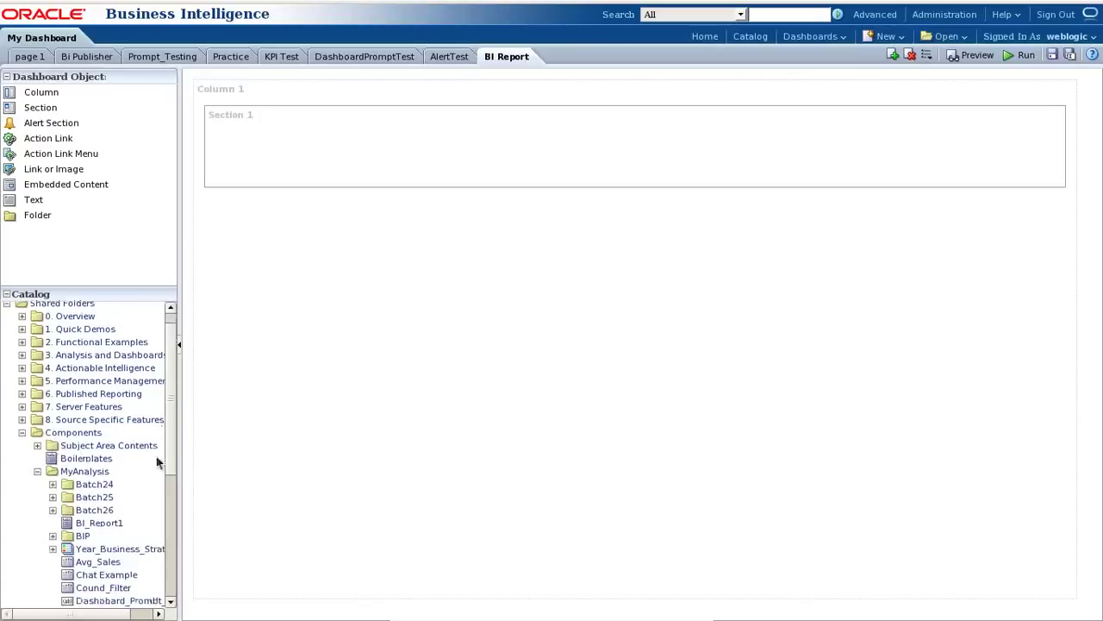
click(53, 426)
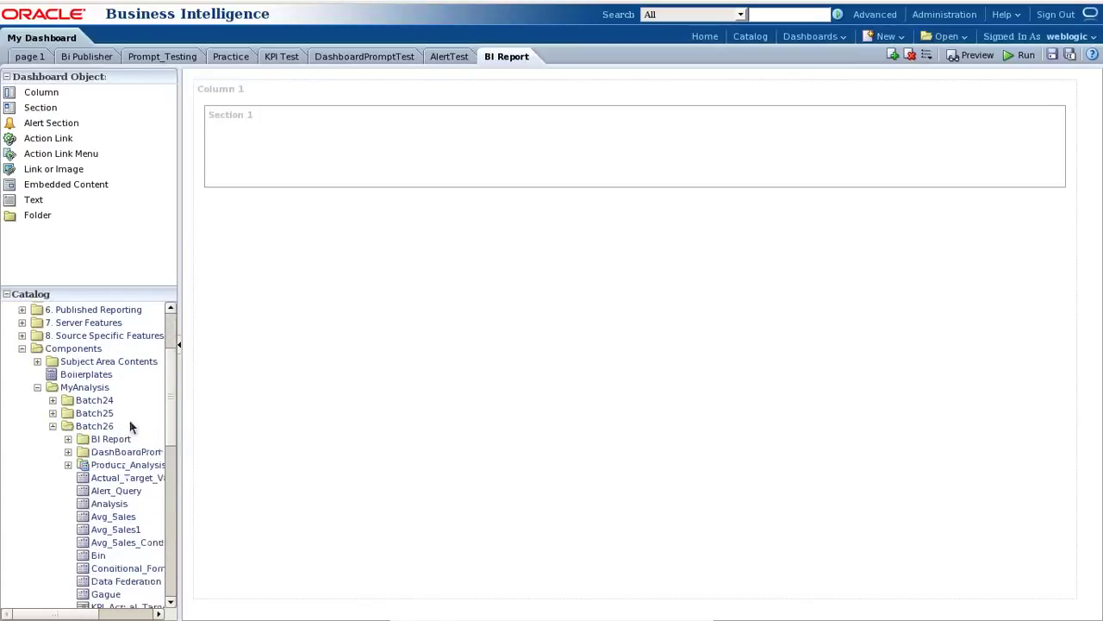
scroll(130, 427, down, 6)
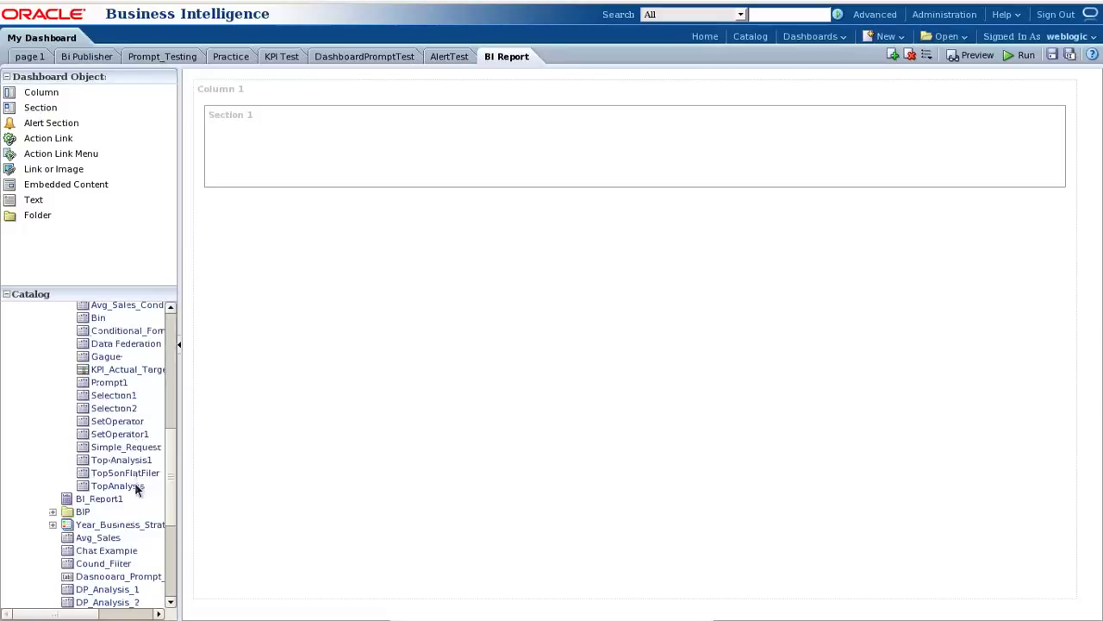
drag(136, 488, 413, 126)
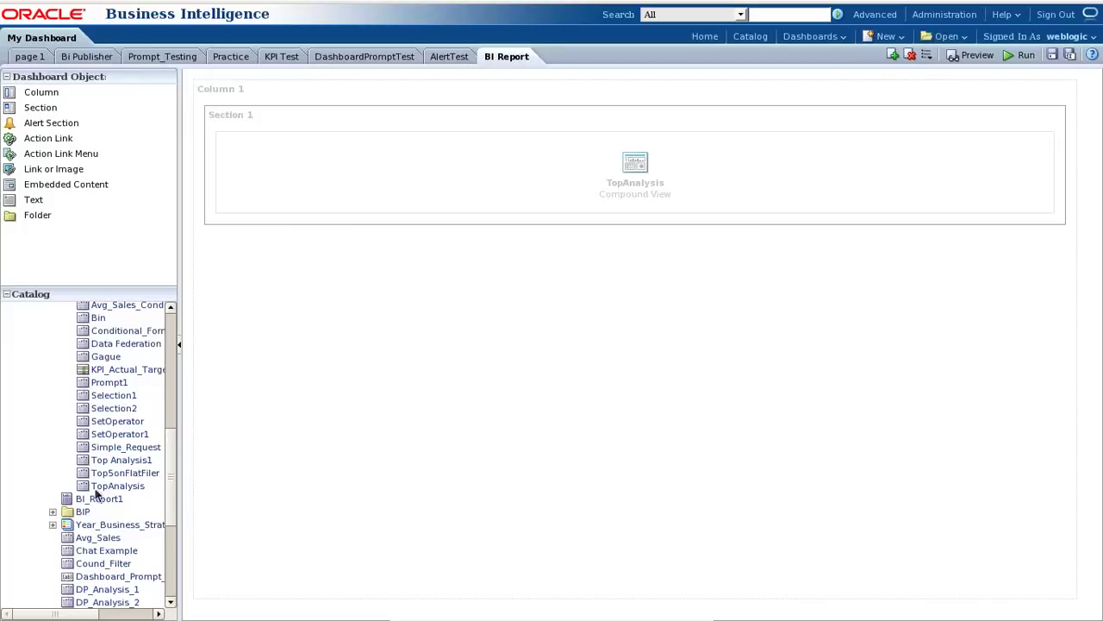
Widen the catalog panel and place BI_Publisher_Report_Actual below TopAnalysis in Section 1.
click(53, 512)
scroll(147, 463, down, 5)
drag(178, 451, 202, 364)
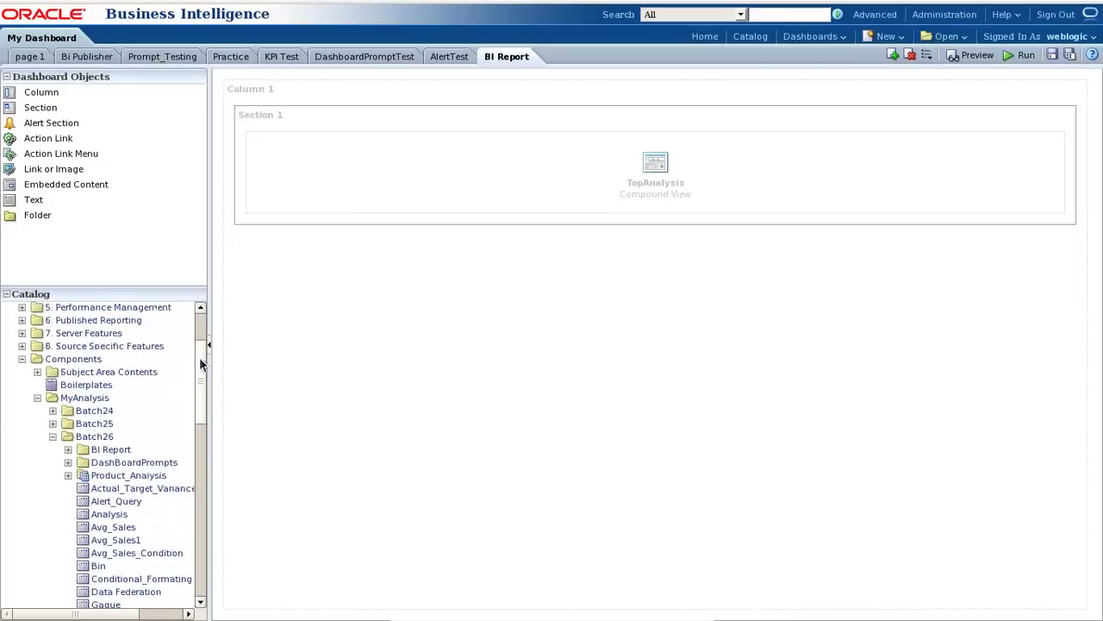
click(68, 449)
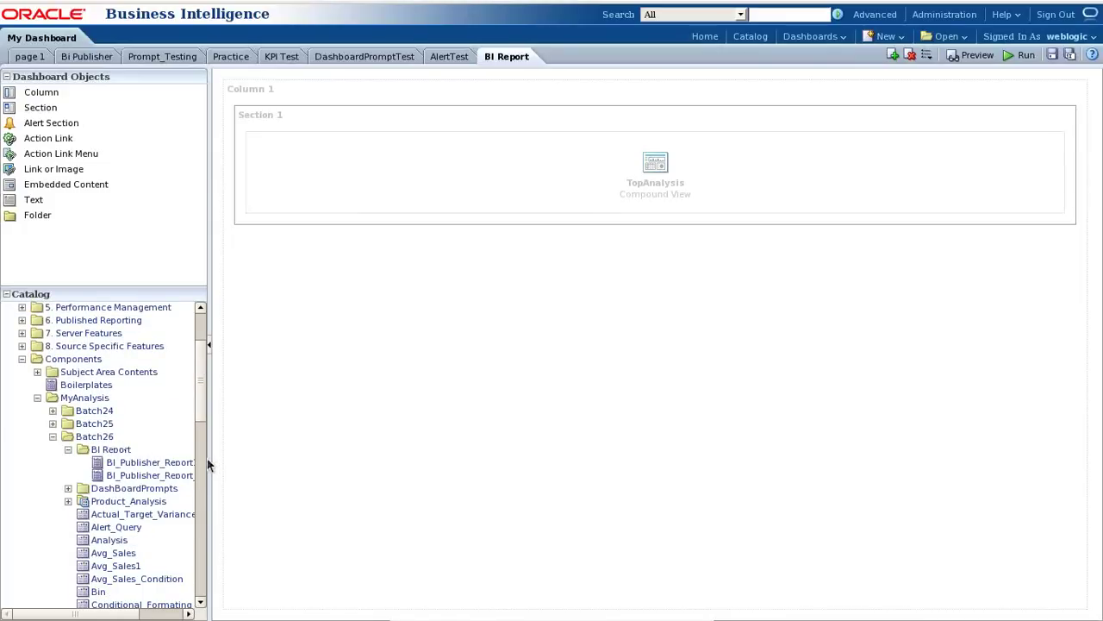
drag(212, 455, 308, 457)
drag(188, 476, 675, 226)
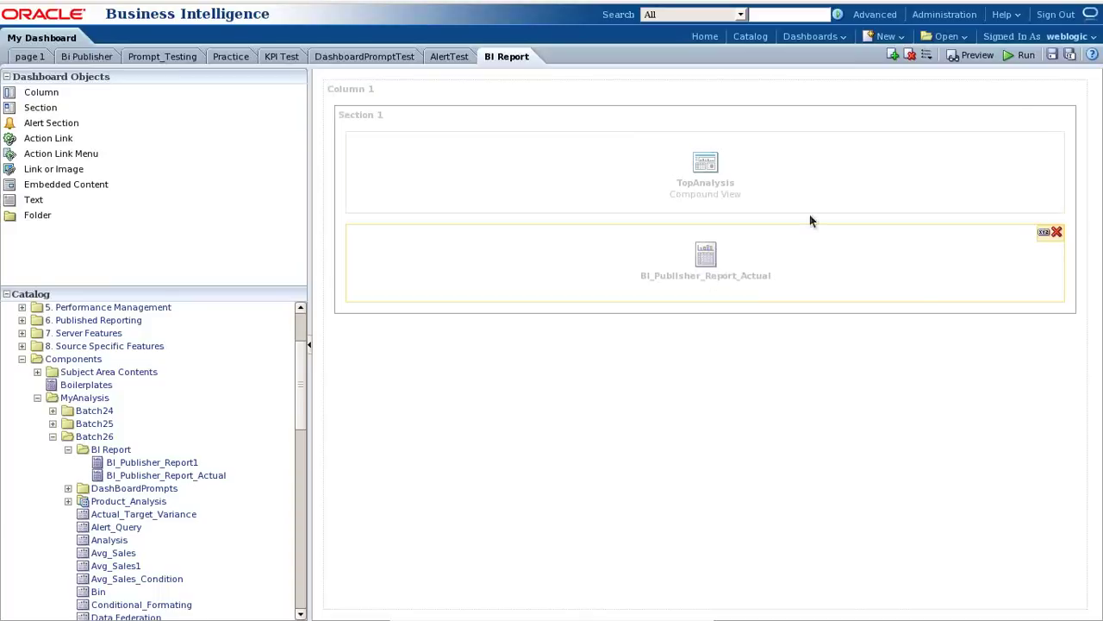
Save and run the BI Report dashboard, checking the report's export options.
click(1052, 59)
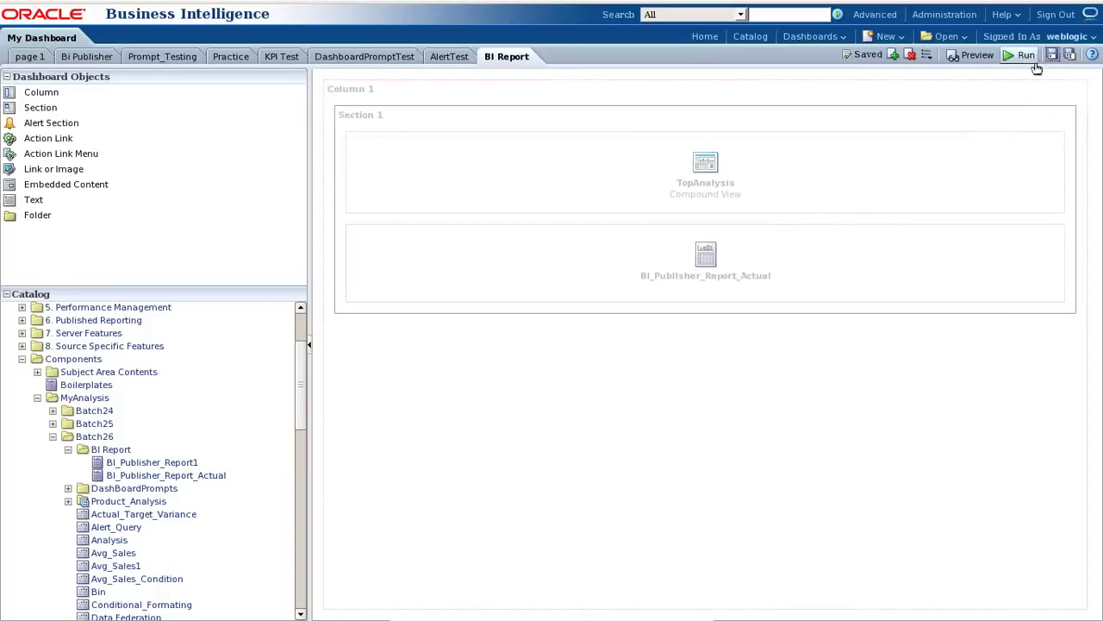
click(1023, 56)
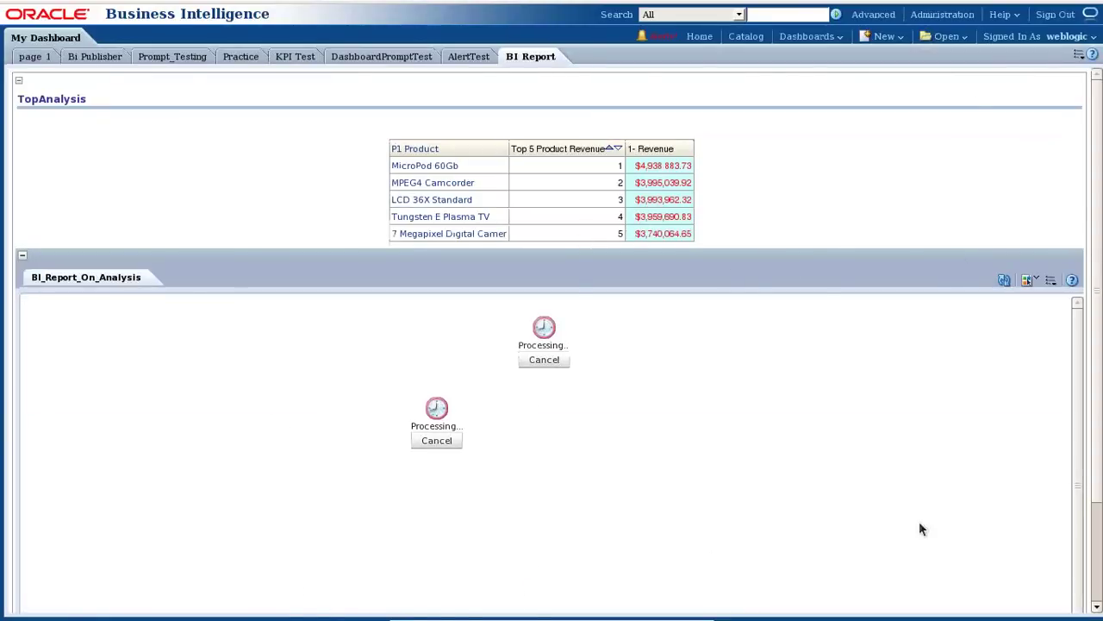
click(1053, 283)
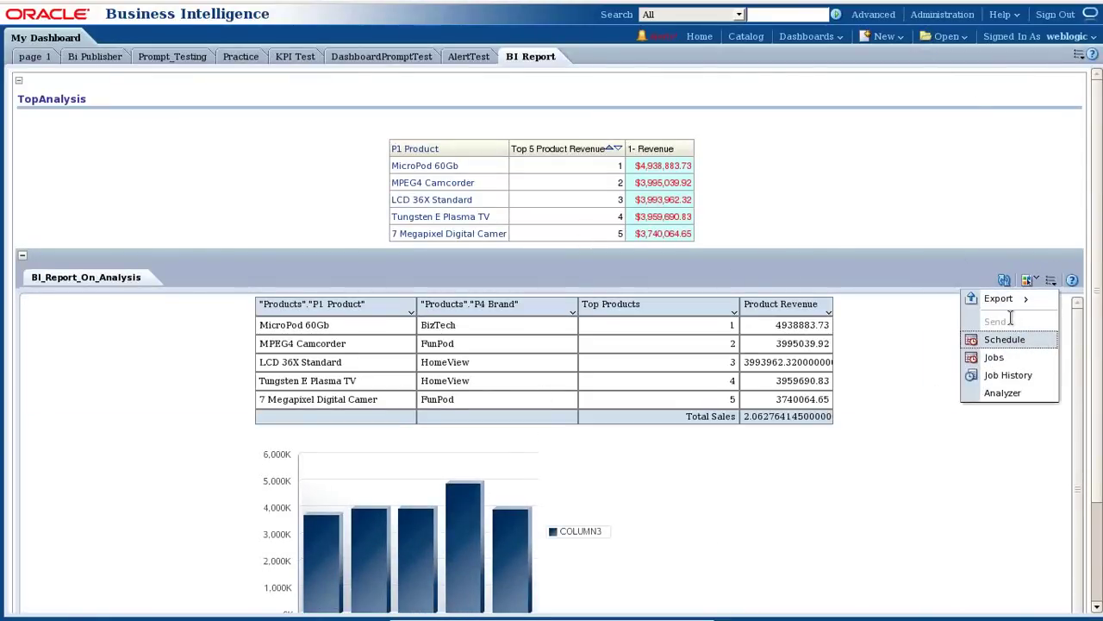
mouse_move(1004, 299)
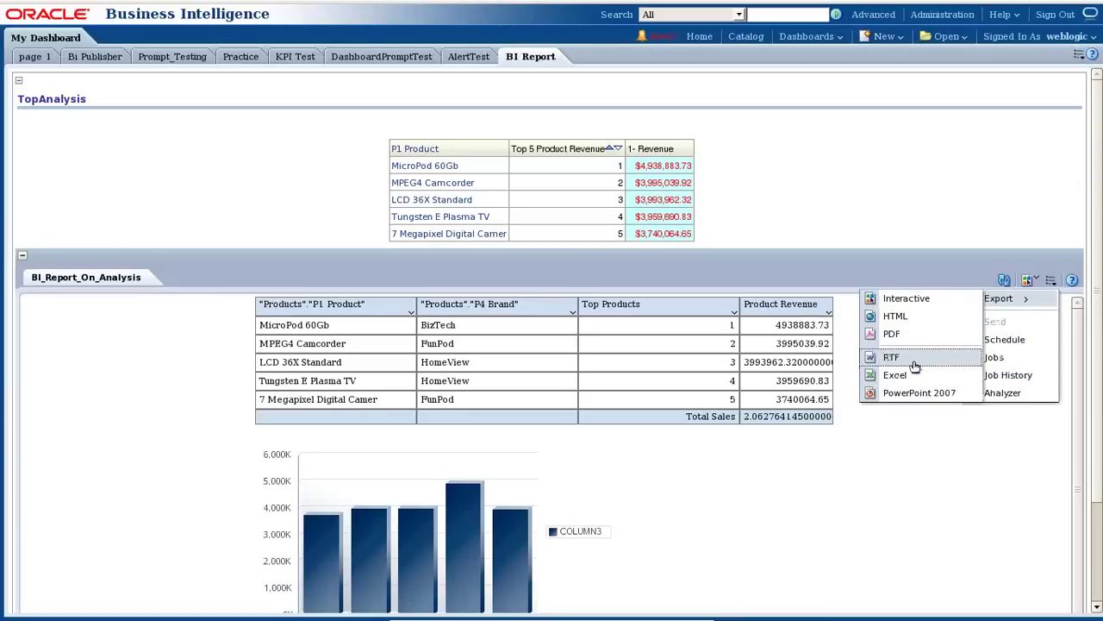
click(917, 479)
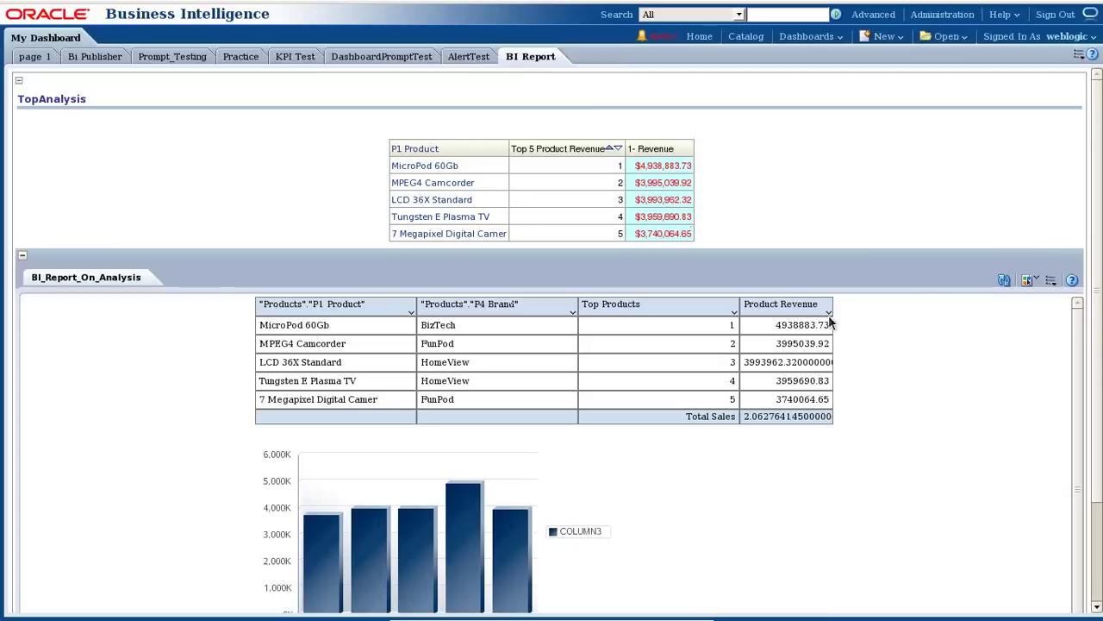
Return the dashboard to Edit Dashboard mode from the page options.
click(1082, 54)
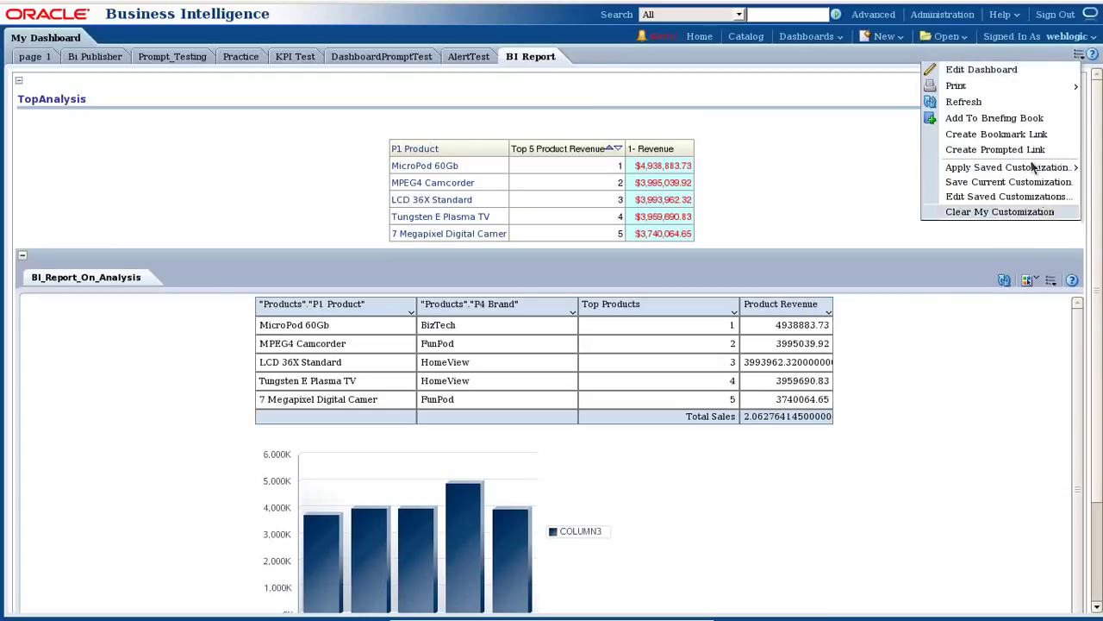
click(1009, 72)
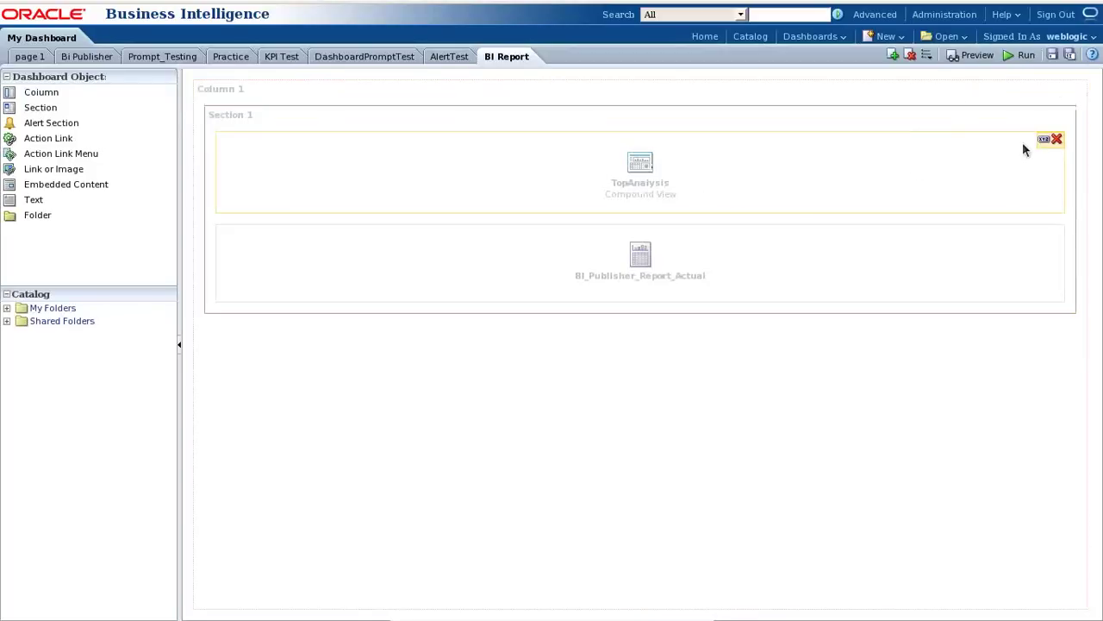
mouse_move(522, 534)
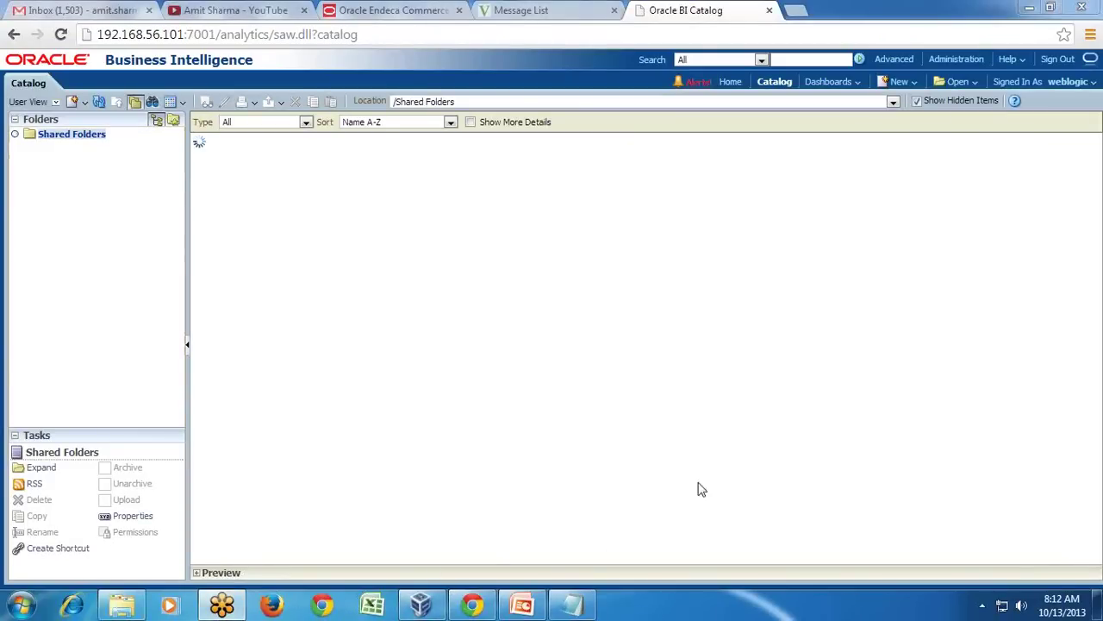
In Notepad, copy the Example#4 line to the end of the notes.
click(572, 605)
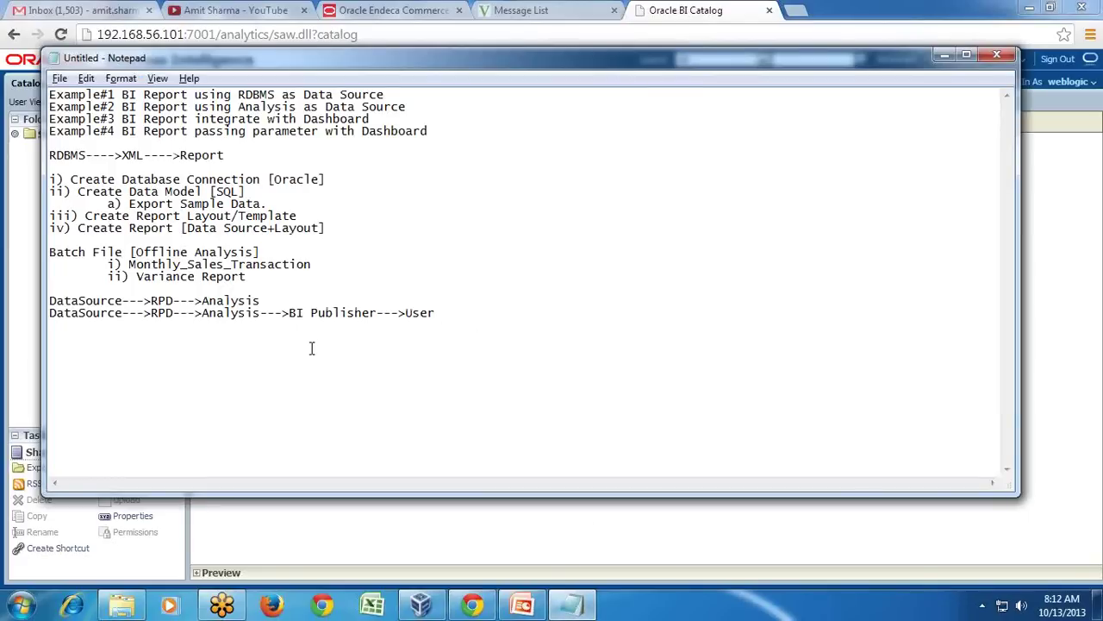
drag(109, 131, 392, 147)
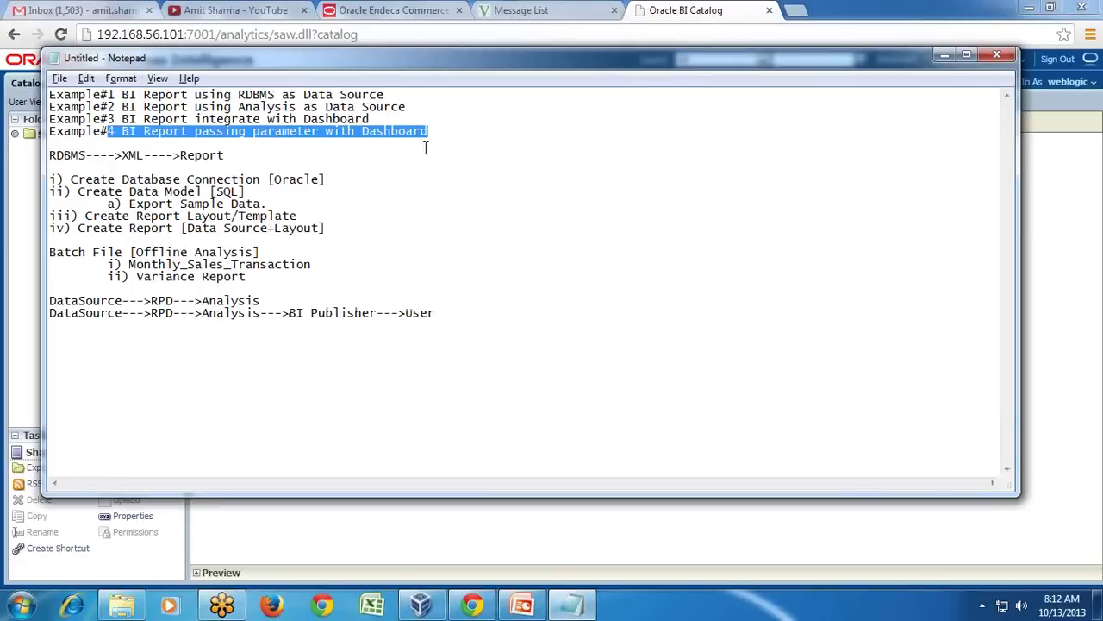
click(476, 145)
drag(171, 146, 49, 136)
key(ctrl+c)
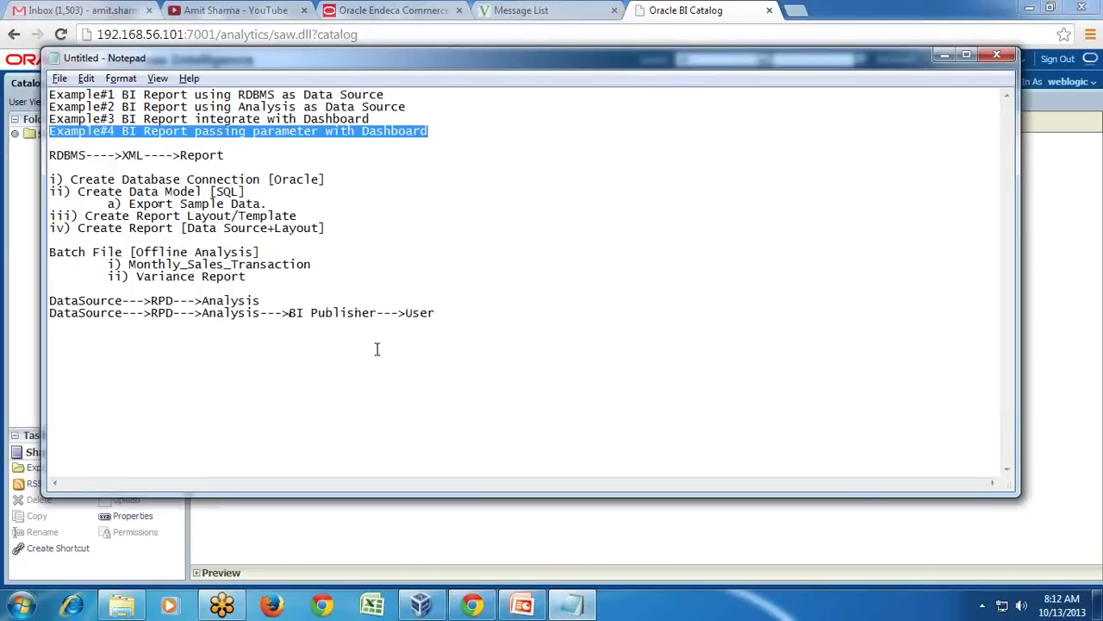
click(139, 338)
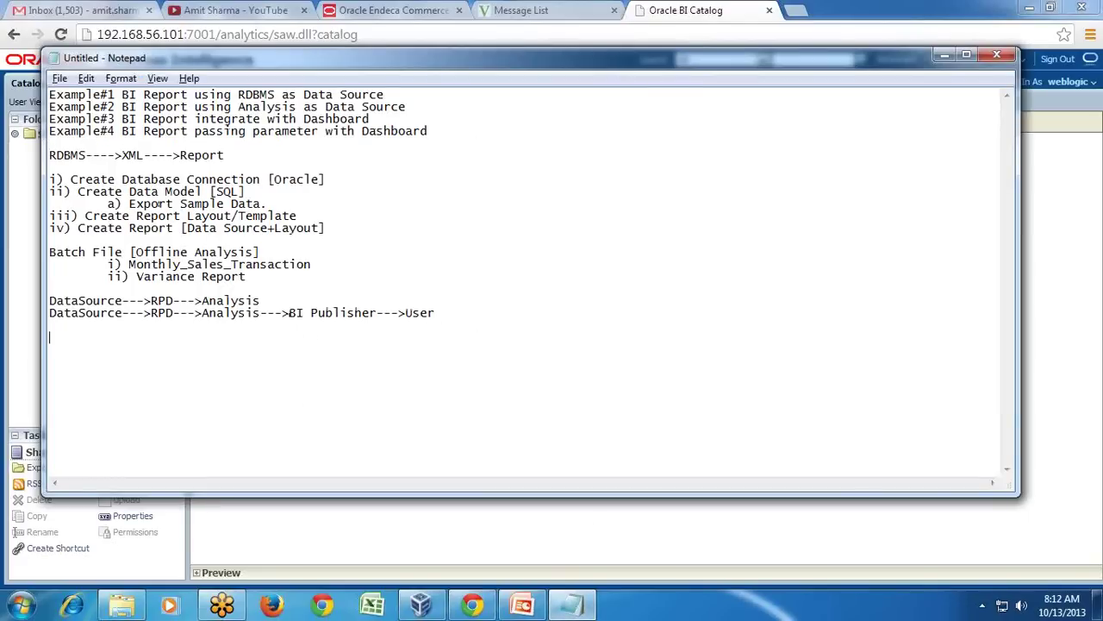
key(ctrl+v)
Add 'a) Dashboard Prompt "Year"', 'b) Modify Analysis with Year as Filter' and the 'Dashboard Prompt--->Answer/Anslysis--->BI Publisher' flow.
text(a) )
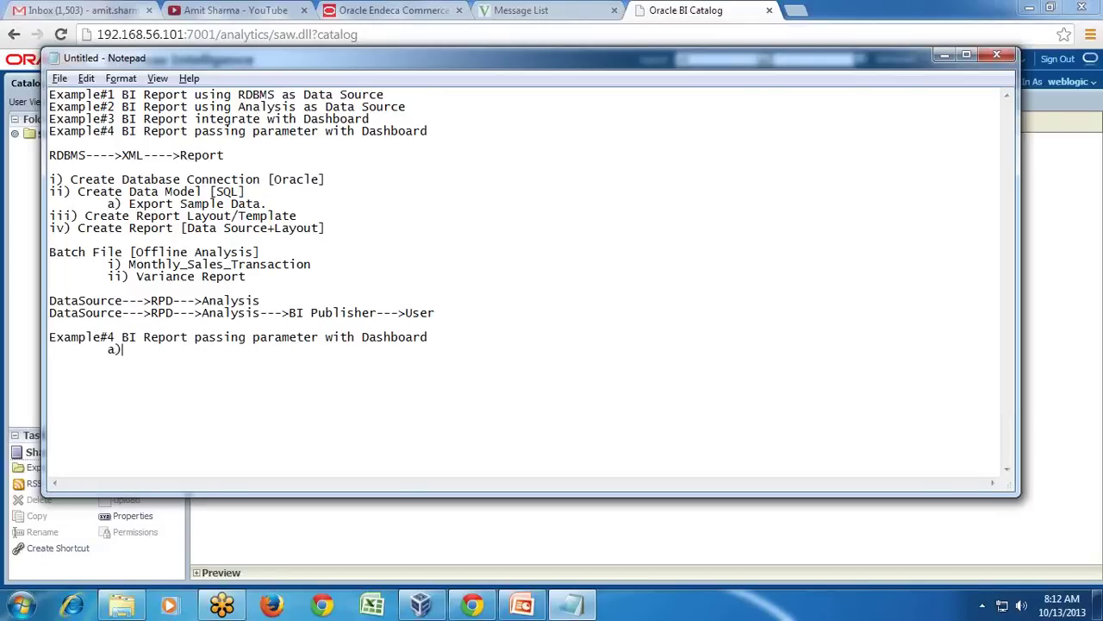
text(Dashboard Prompt )
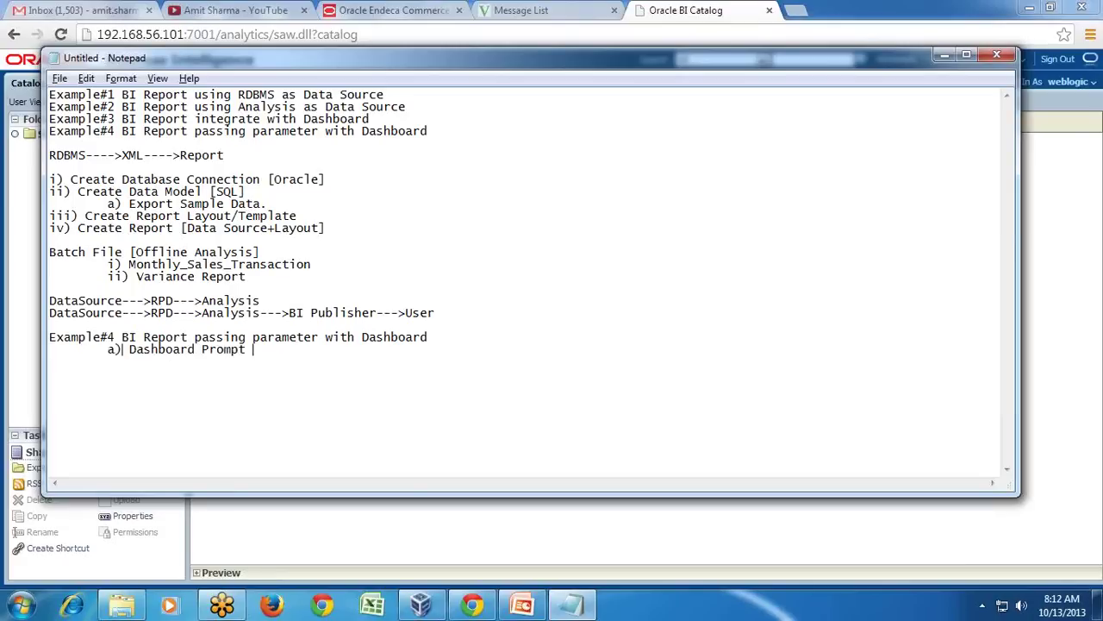
text("Year" 	b)
text())
text( Modif)
text(y Ana)
text(lysis with)
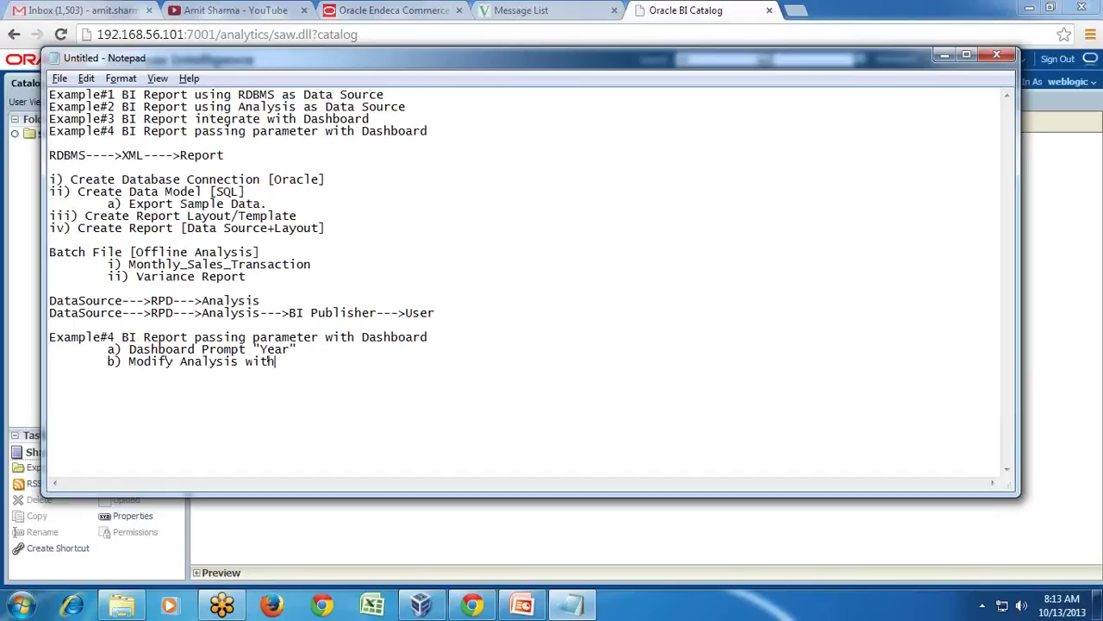
text( Year as Filte)
key(BackSpace)
text(ter)
text(Da)
text(shb)
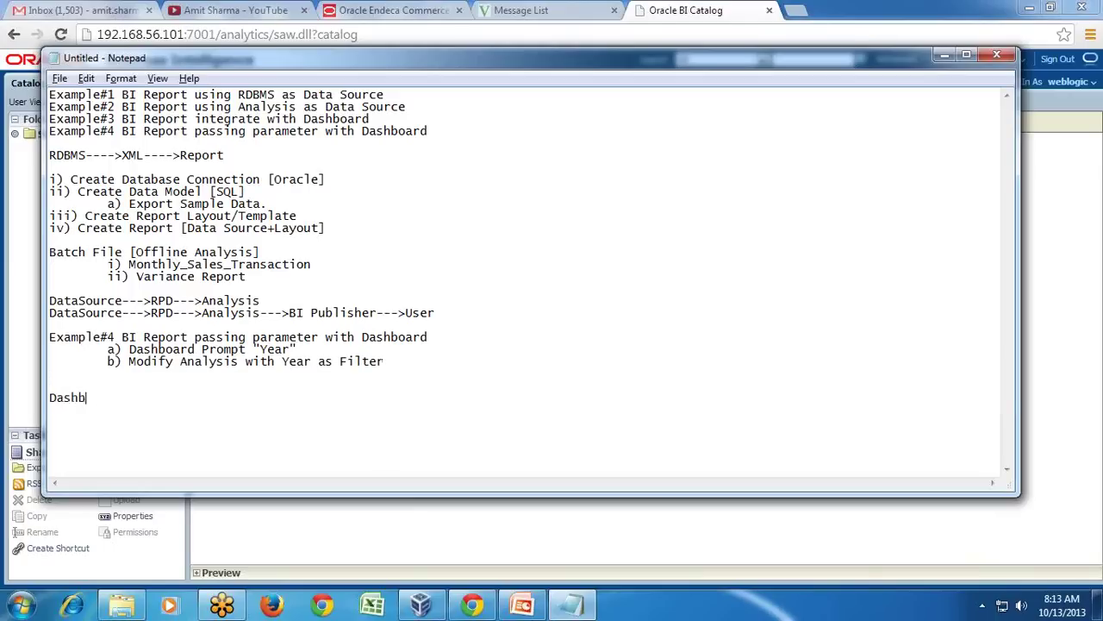
text(oard Prompt--->Answer/Anslysi)
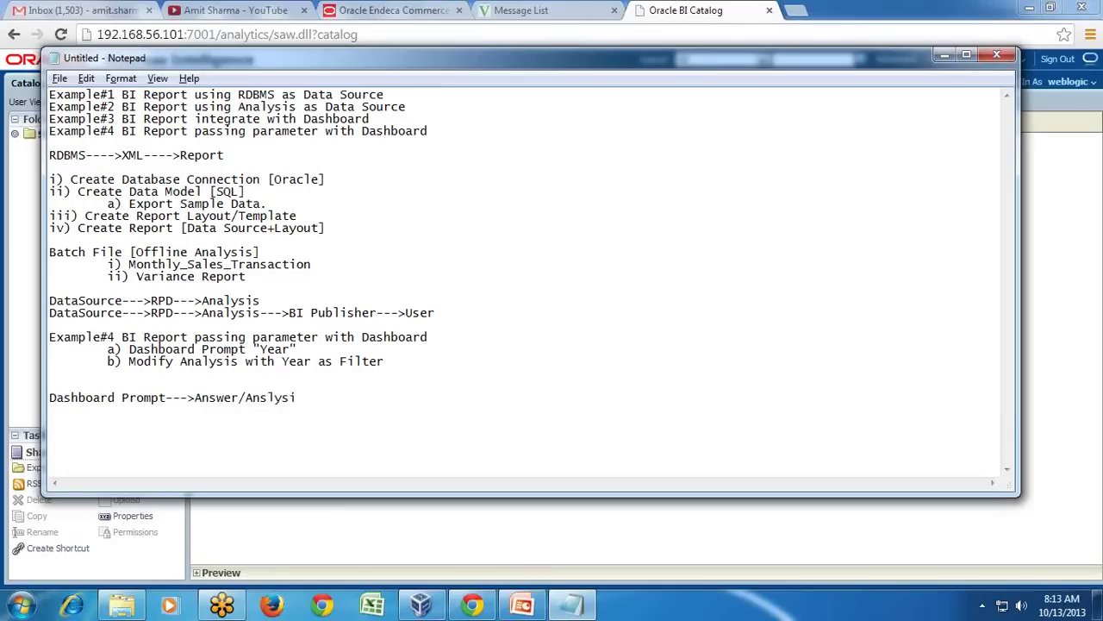
text(s--->BI Publisher)
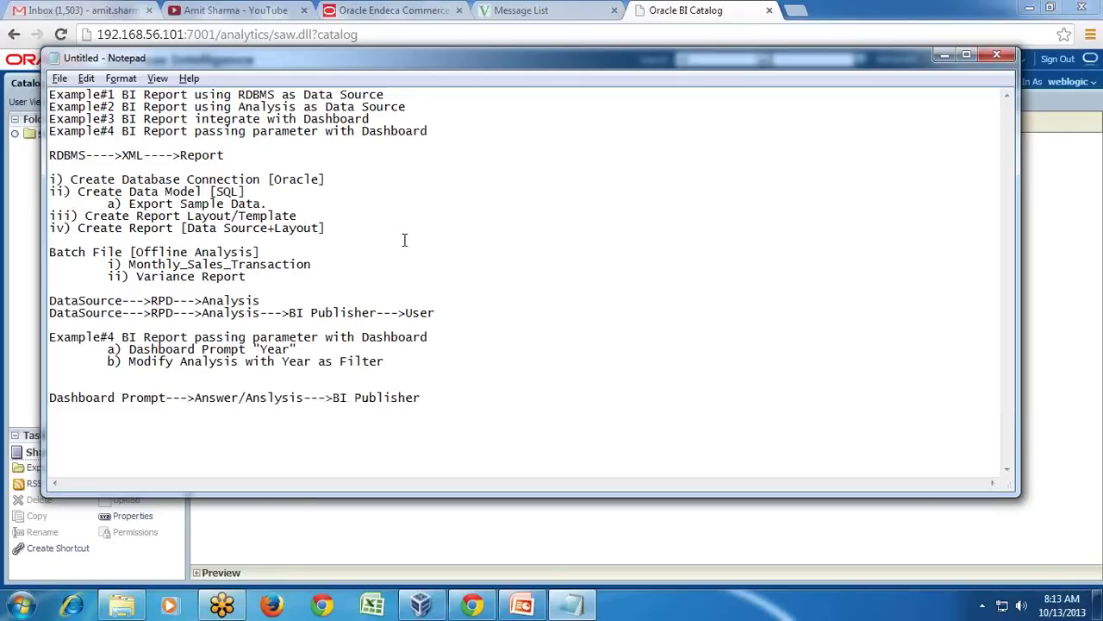
click(676, 8)
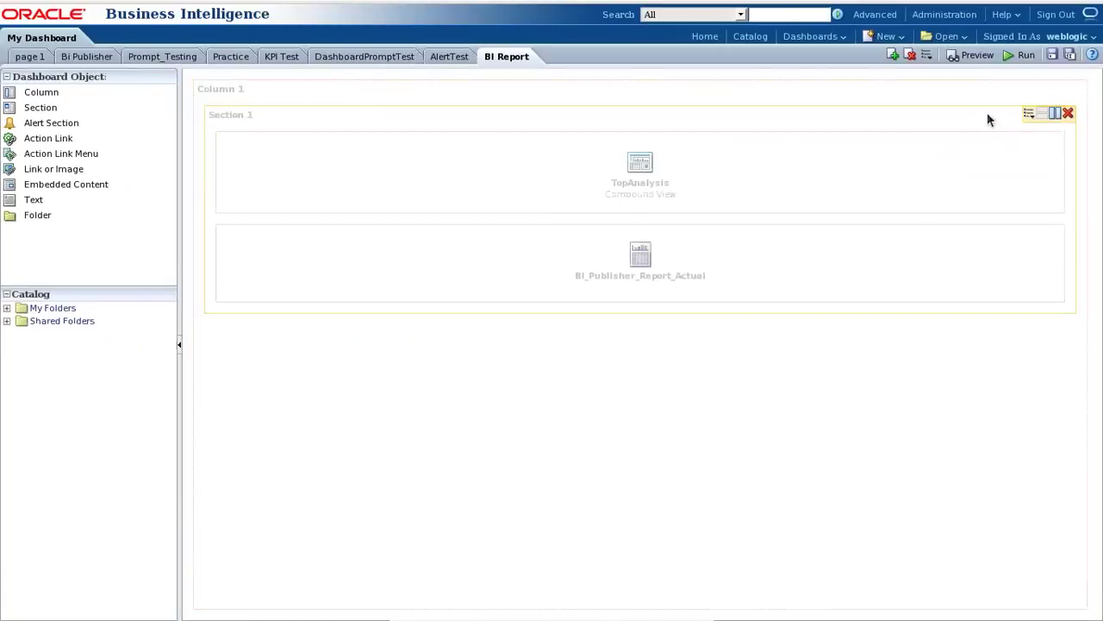
Start a new dashboard prompt on the Sample Sales subject area.
click(886, 36)
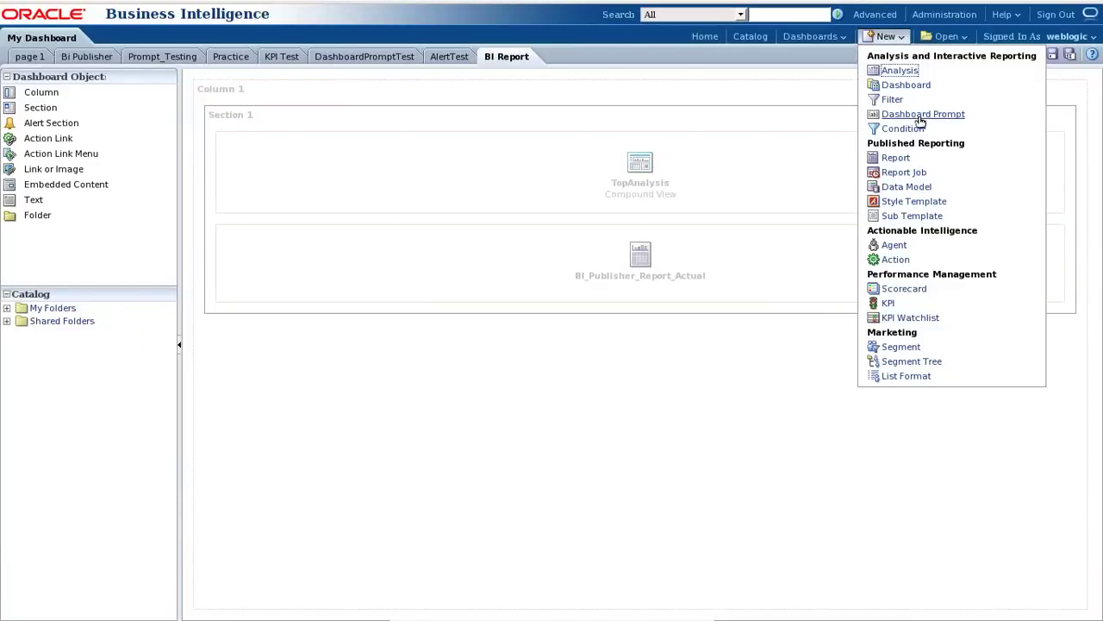
click(900, 70)
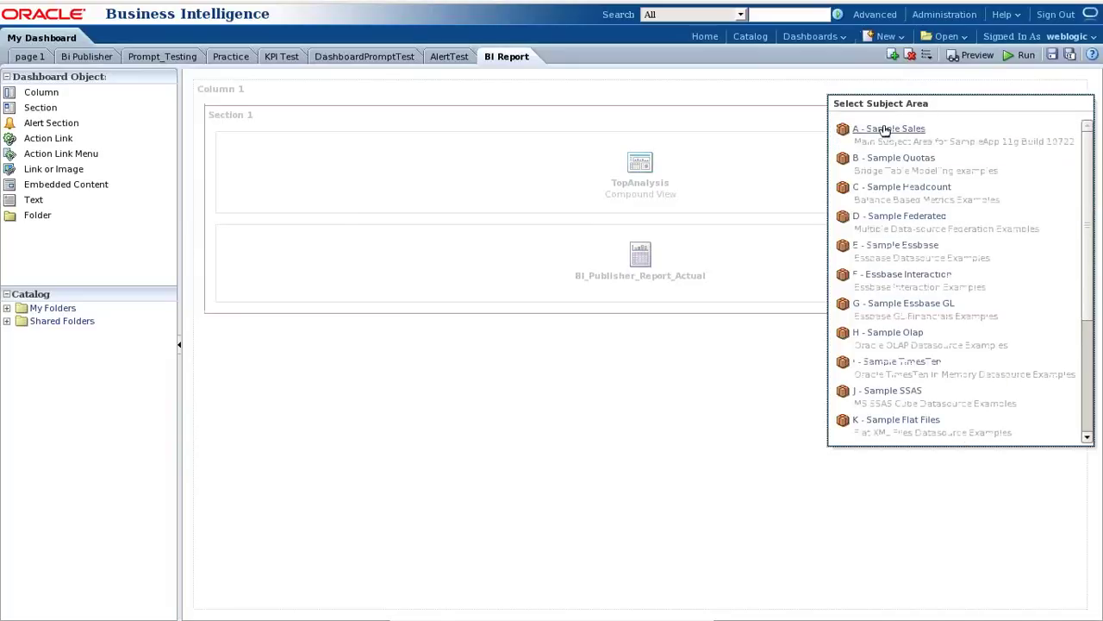
click(887, 130)
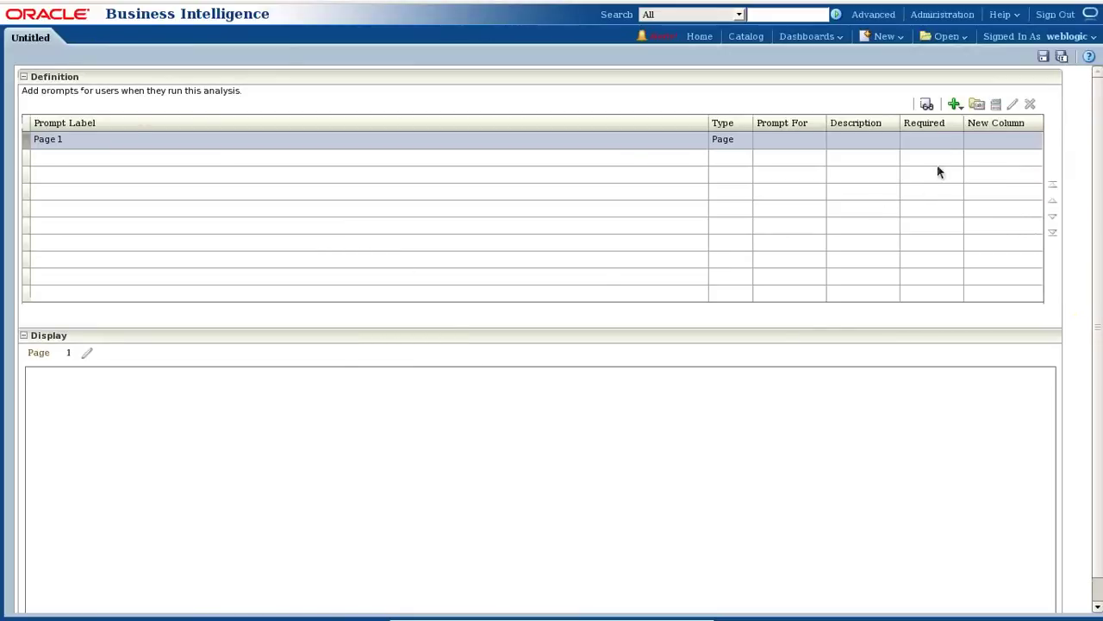
click(874, 40)
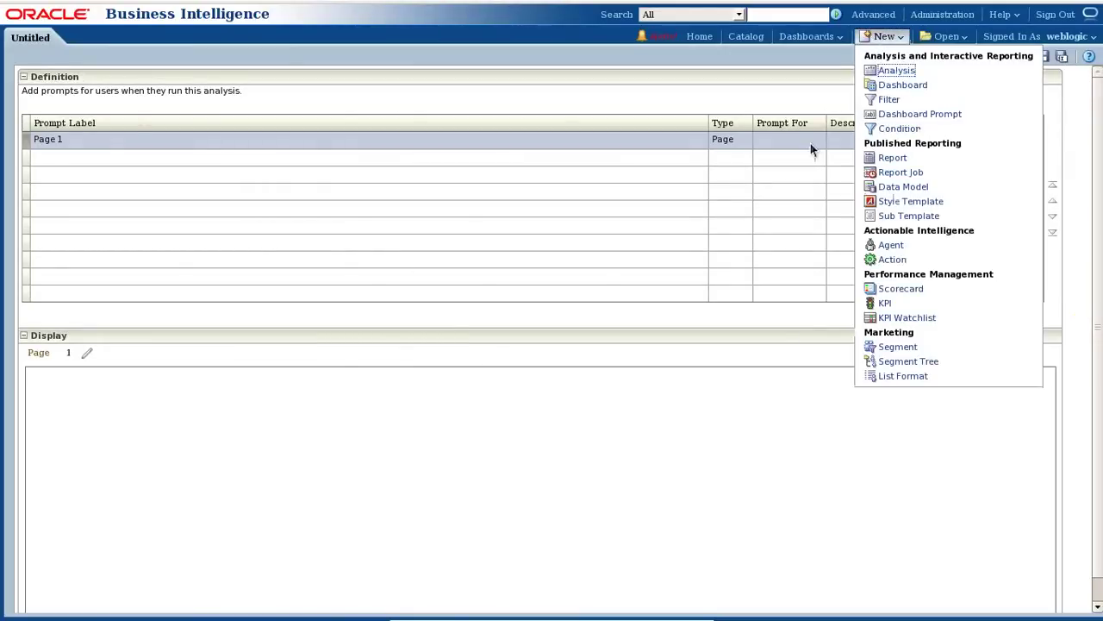
click(793, 84)
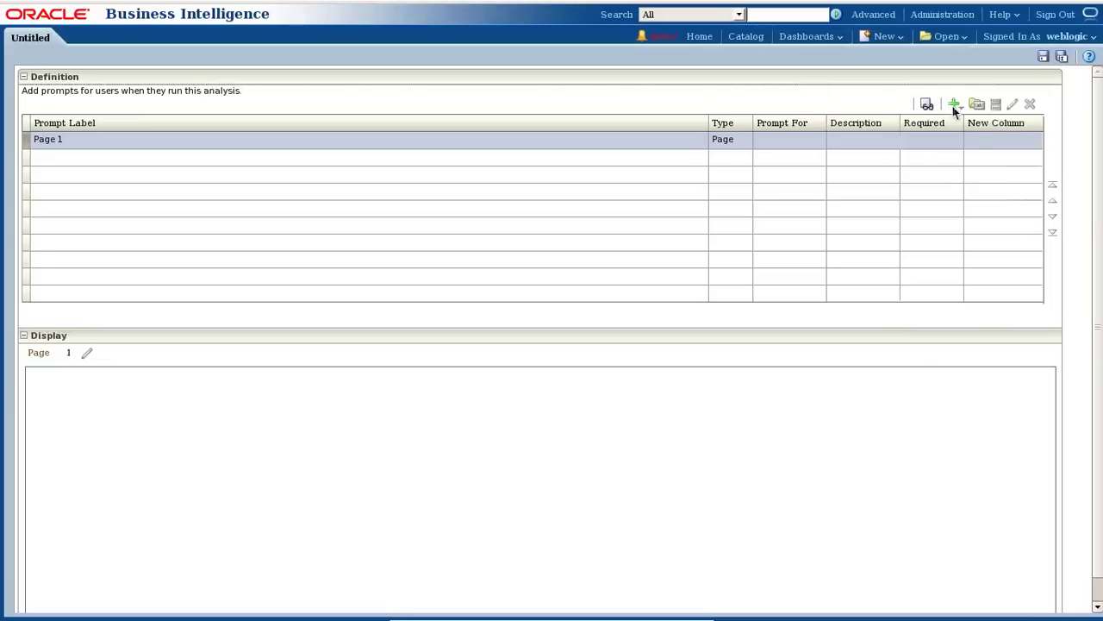
Add a Choice List column prompt on Time > T05 Per Name Year labelled 'PL Enter Year'.
click(954, 110)
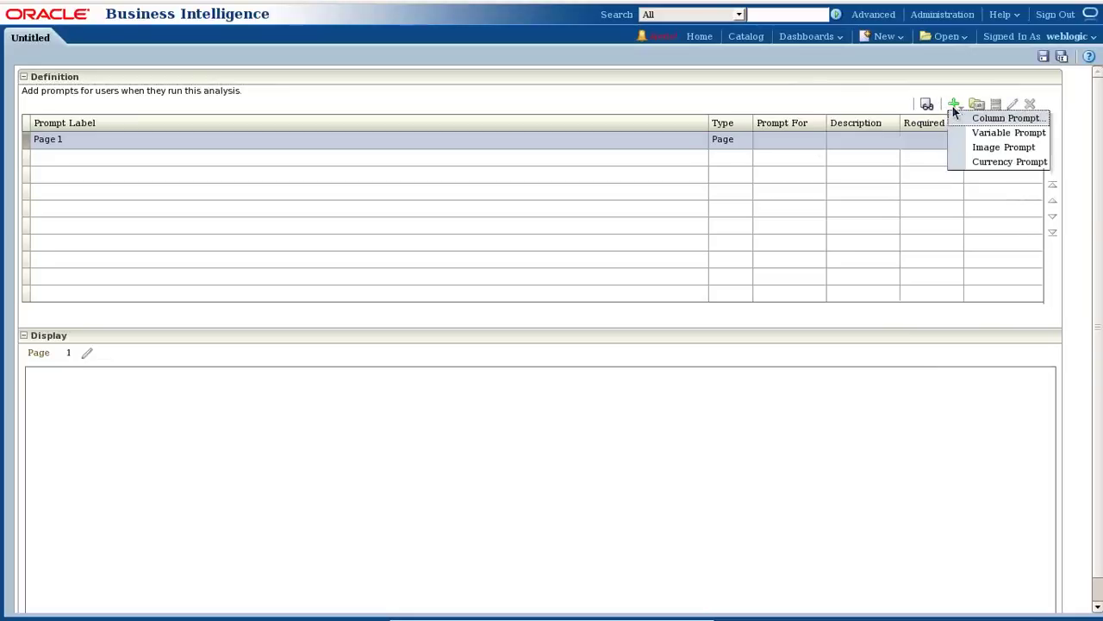
click(980, 122)
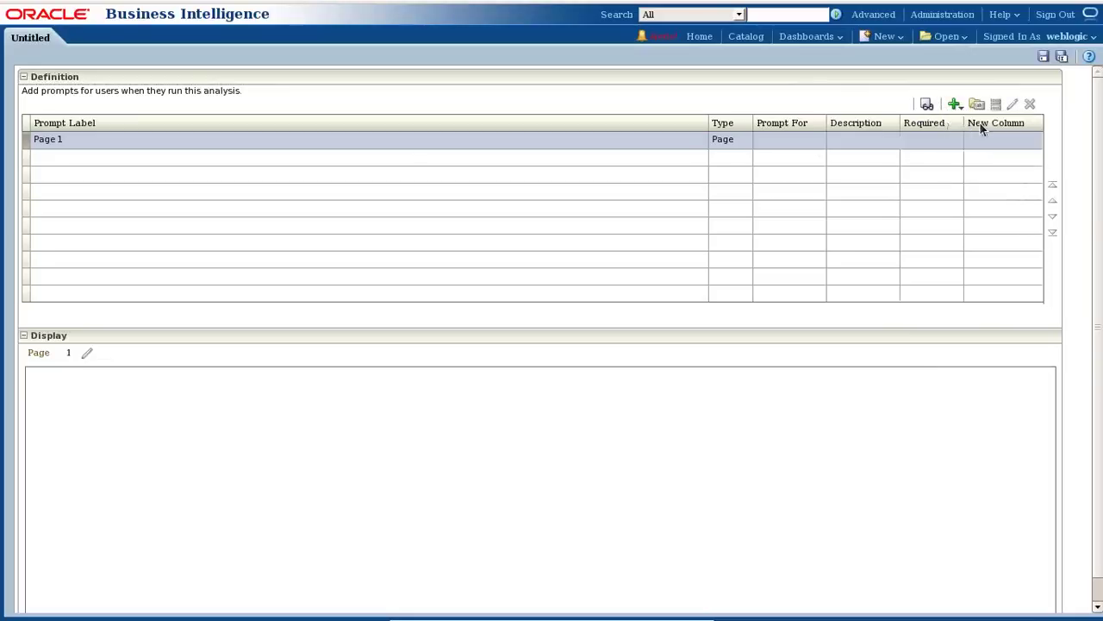
click(447, 192)
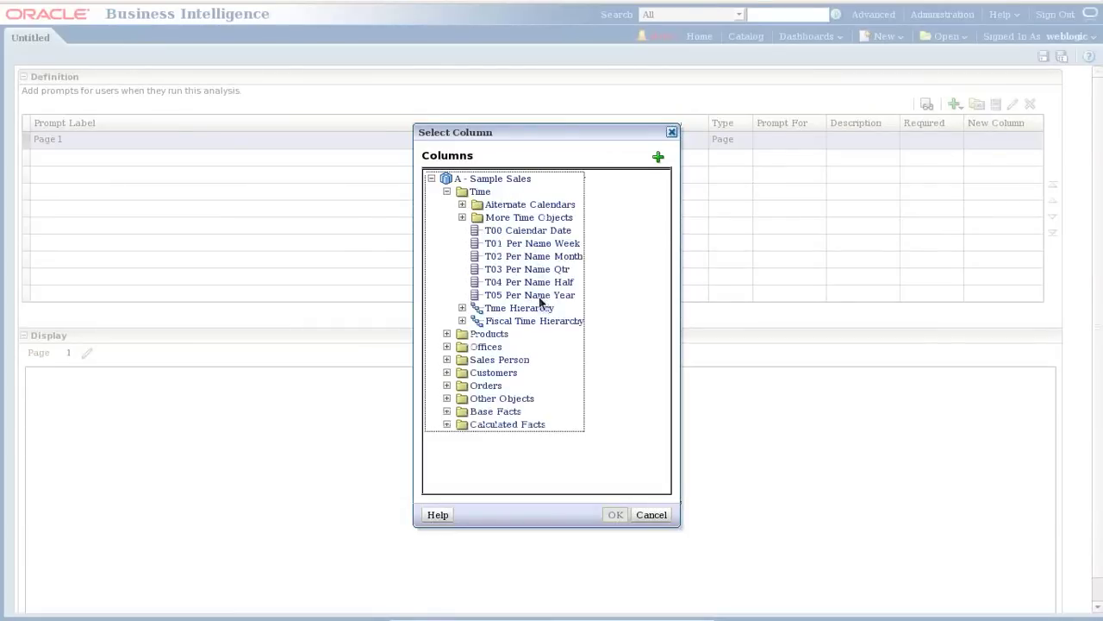
click(541, 297)
click(615, 515)
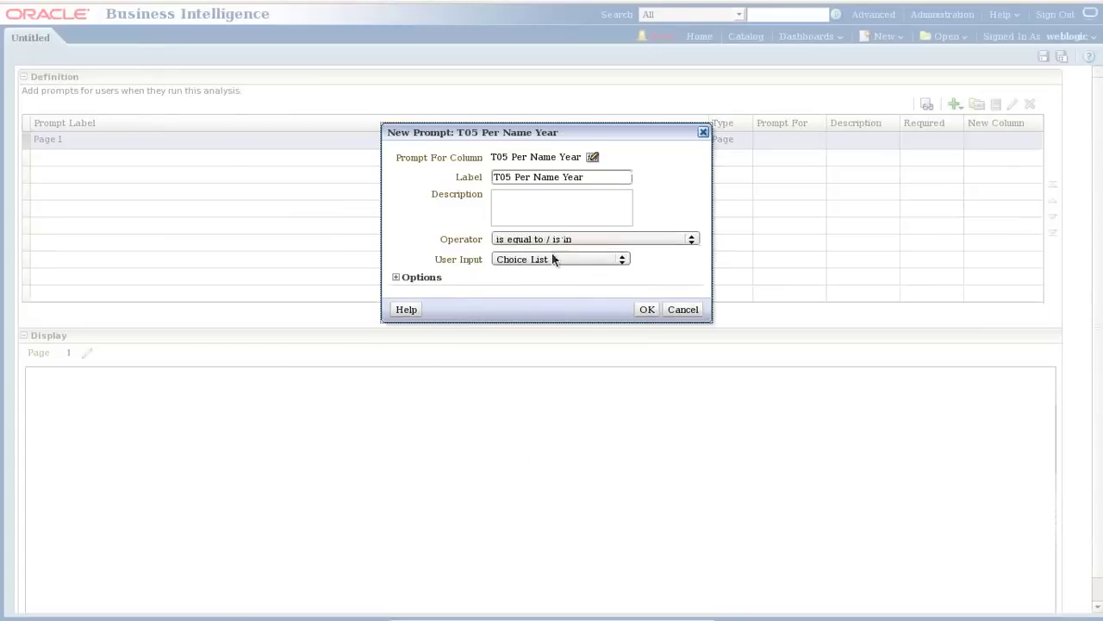
click(551, 260)
click(551, 260)
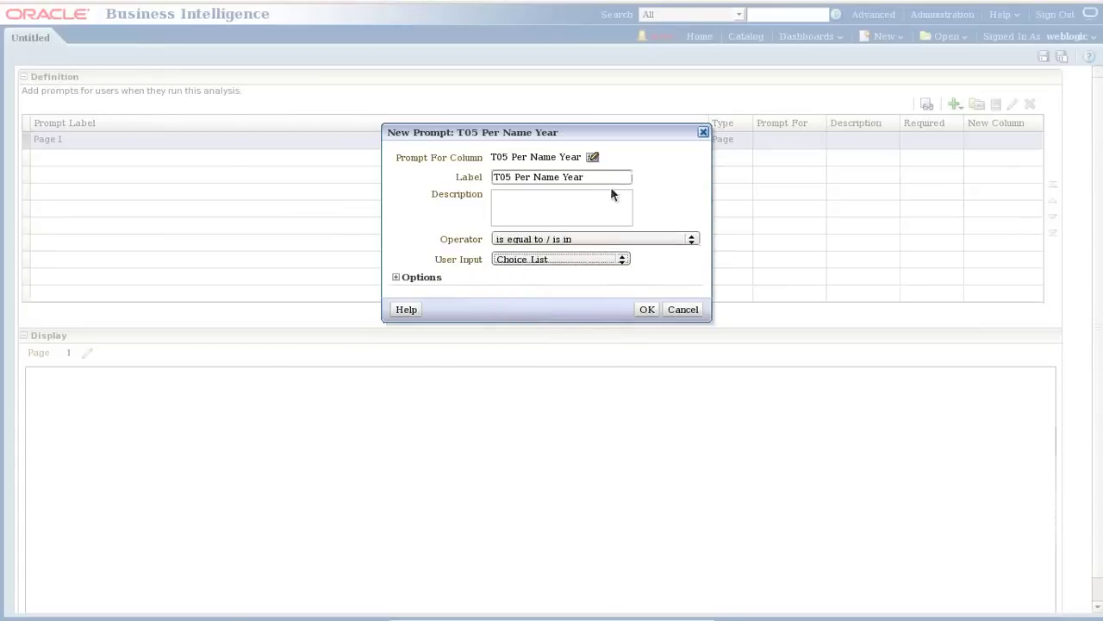
drag(606, 178, 448, 183)
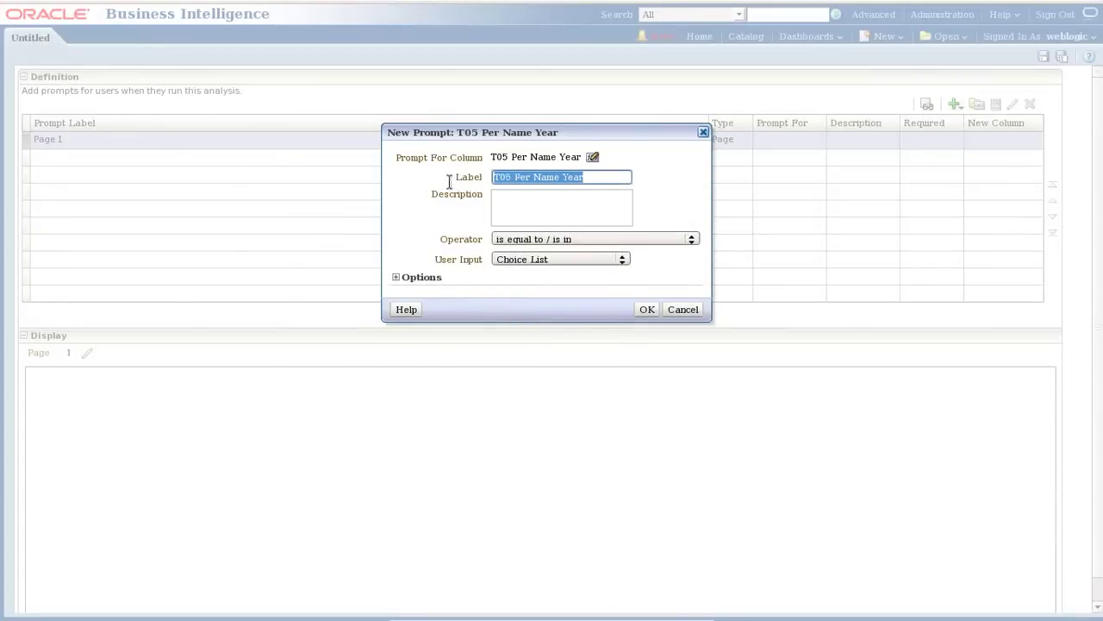
text(PL Enter)
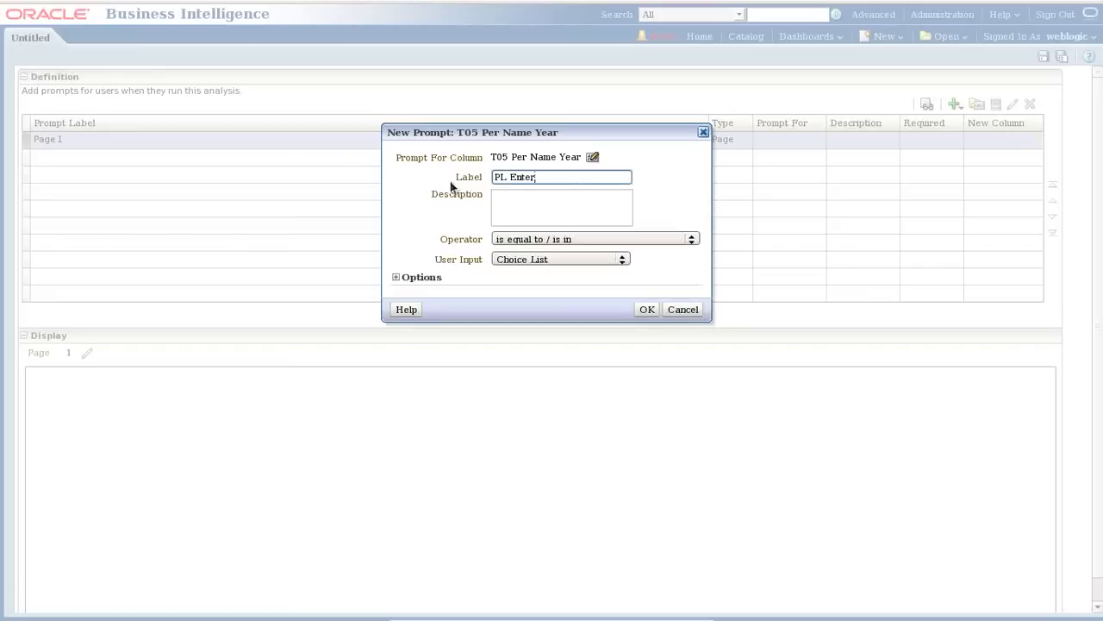
text( Year)
click(644, 310)
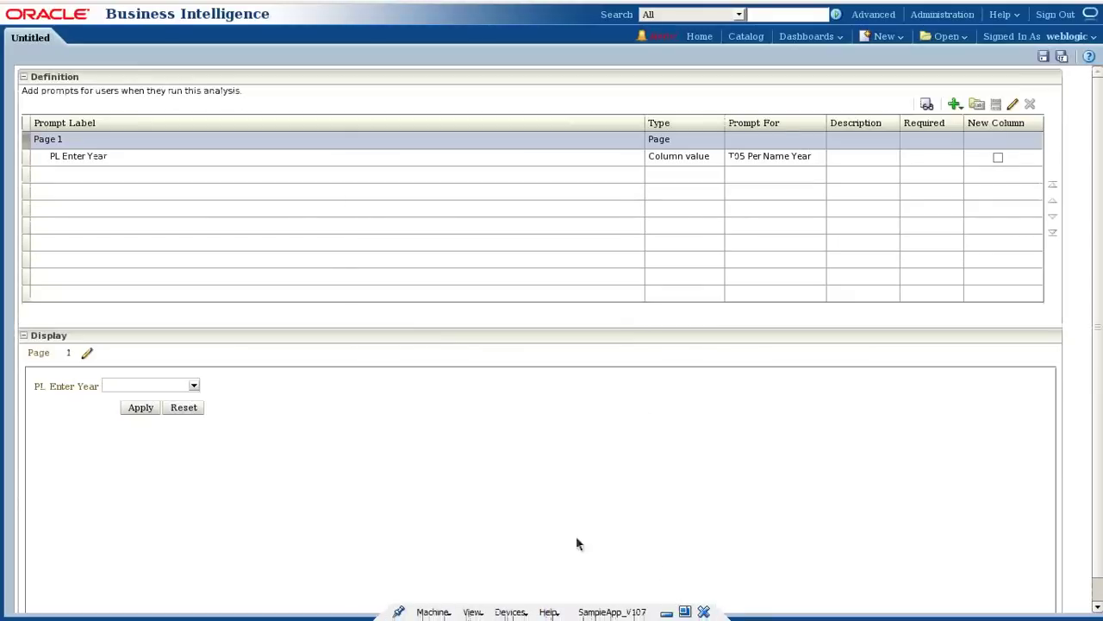
Check the prompt's year values in the preview and save the dashboard prompt.
click(194, 386)
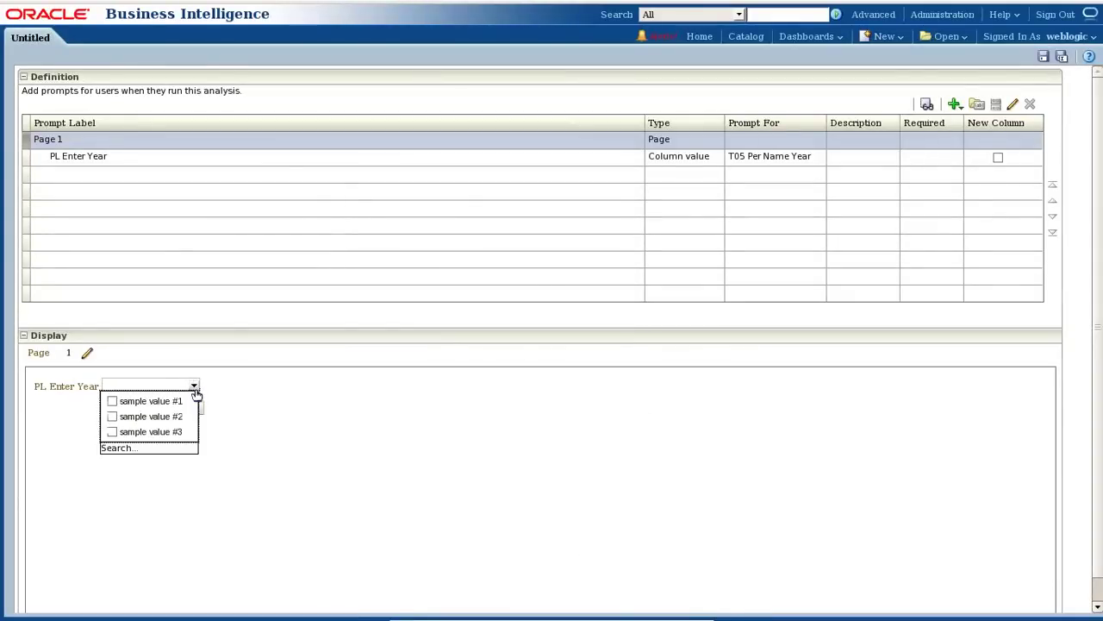
click(195, 388)
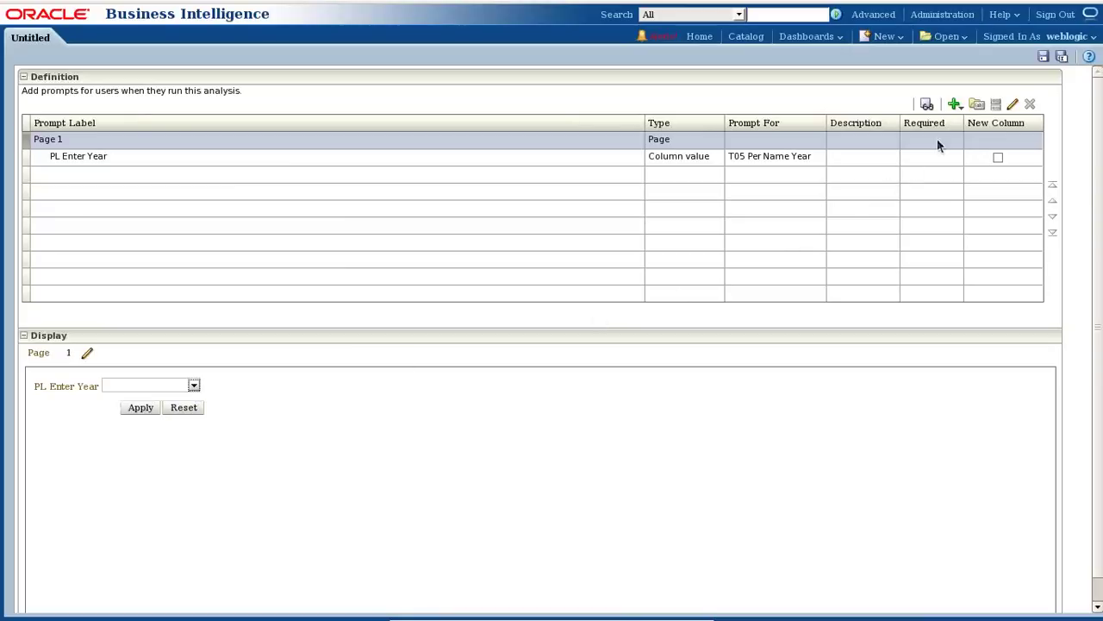
click(1043, 56)
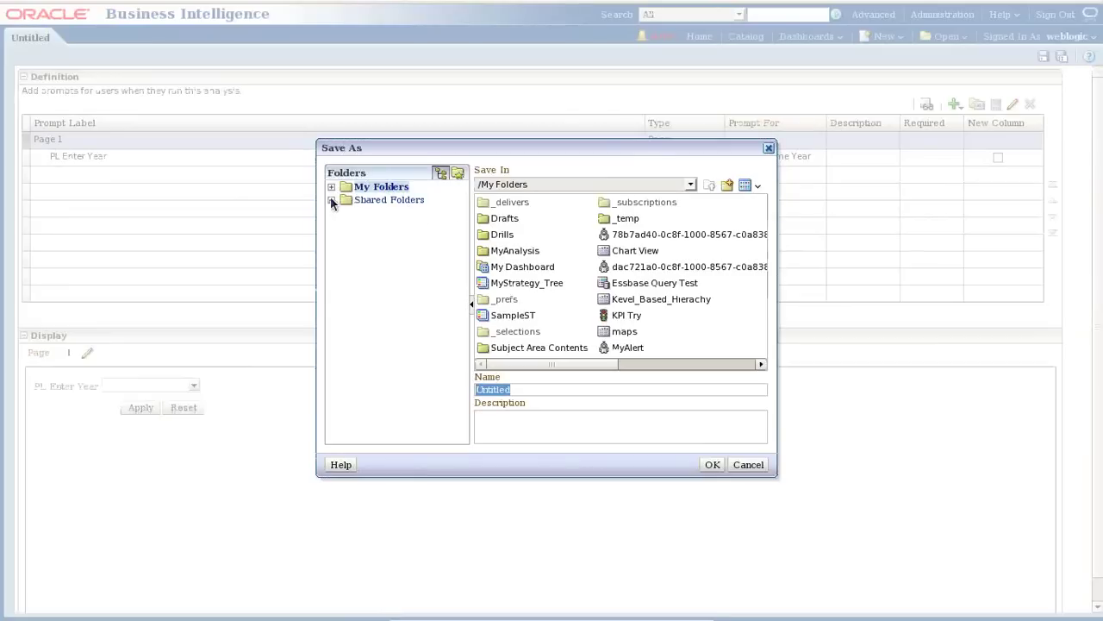
Browse the save dialog to Shared Folders/Components/MyAnalysis/Batch26/BI Report.
click(331, 200)
click(399, 328)
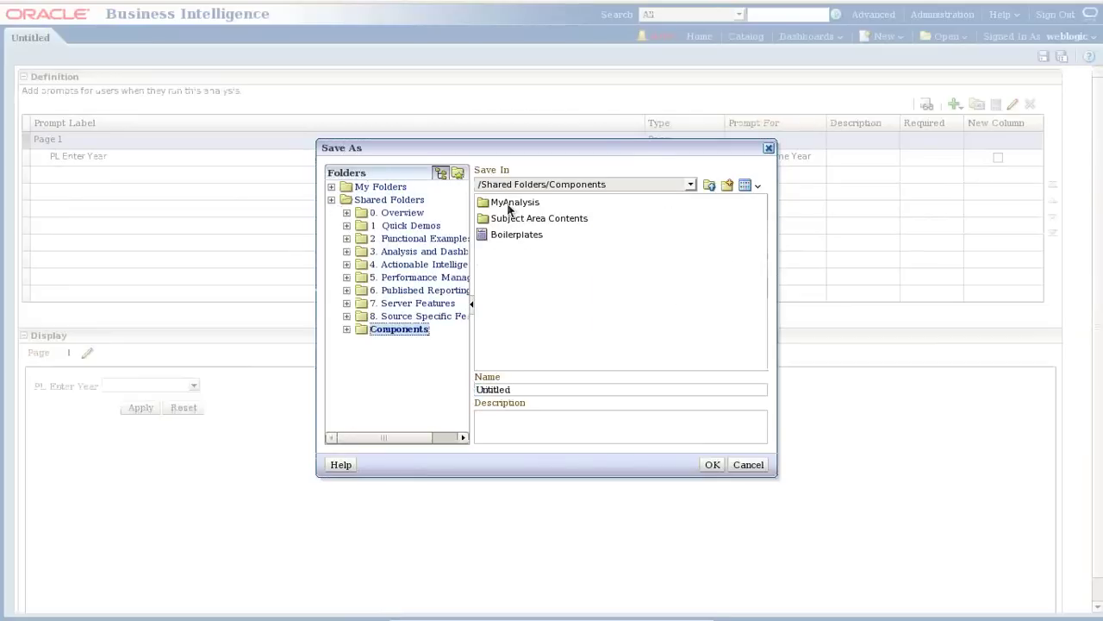
double_click(511, 203)
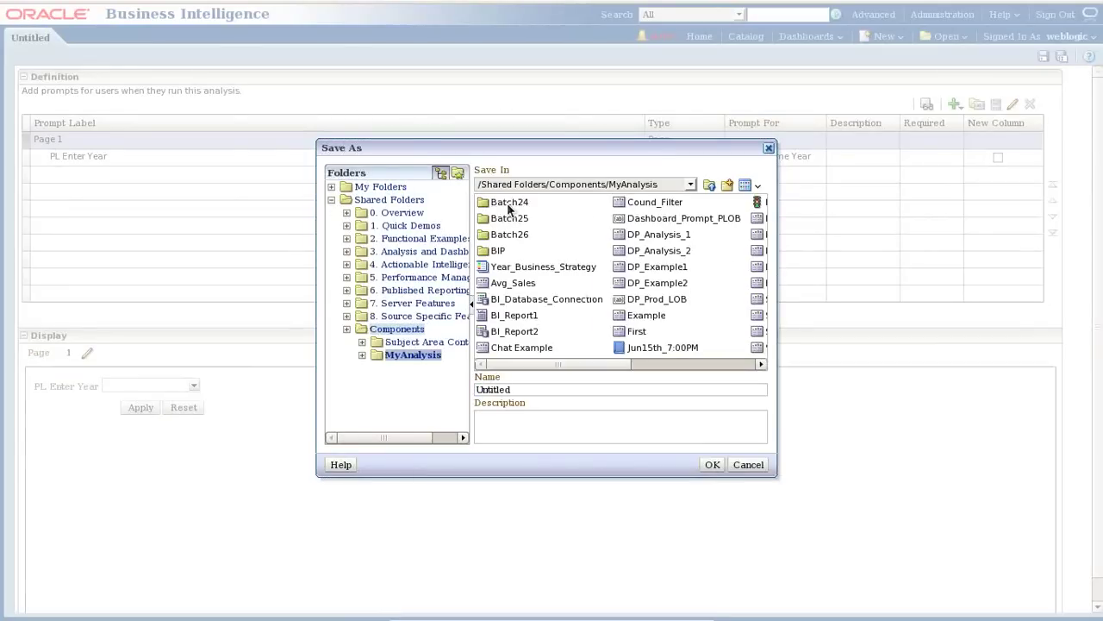
double_click(498, 251)
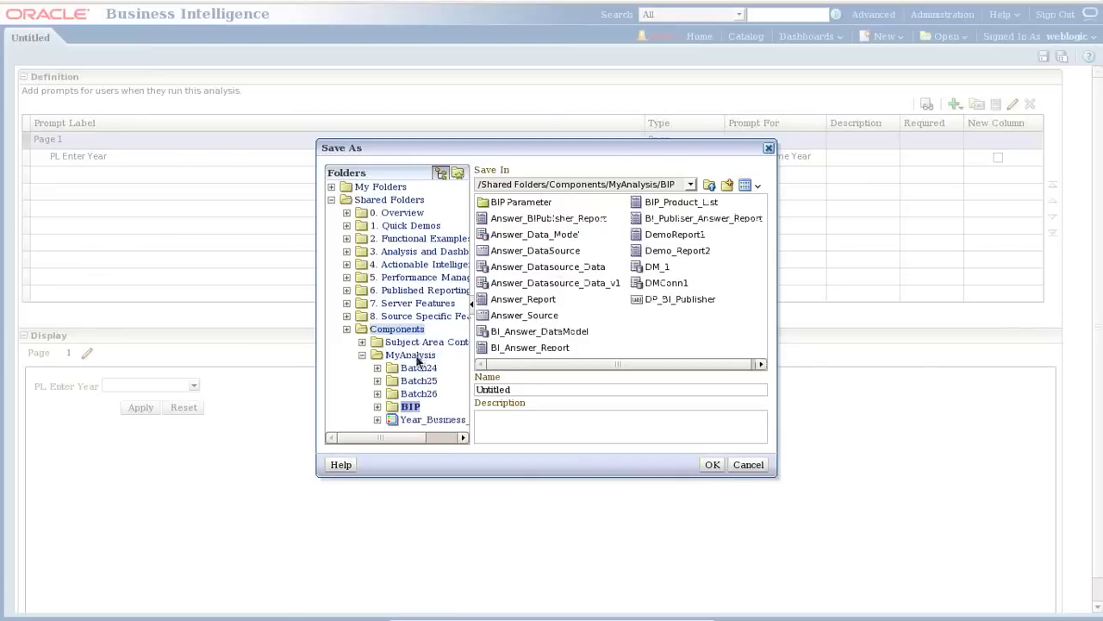
click(421, 394)
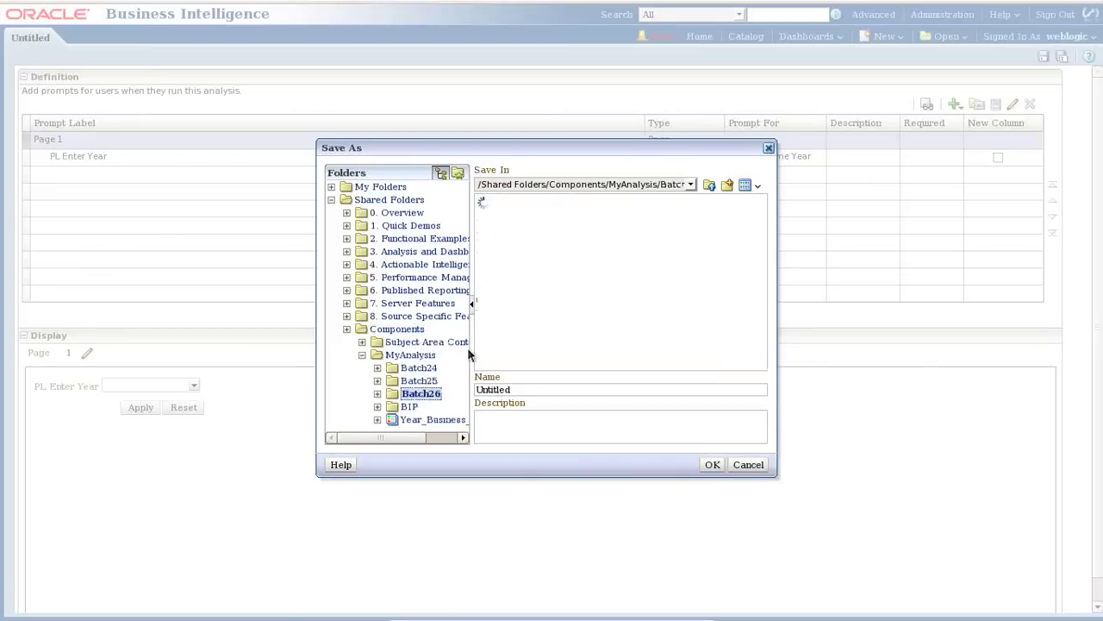
double_click(515, 203)
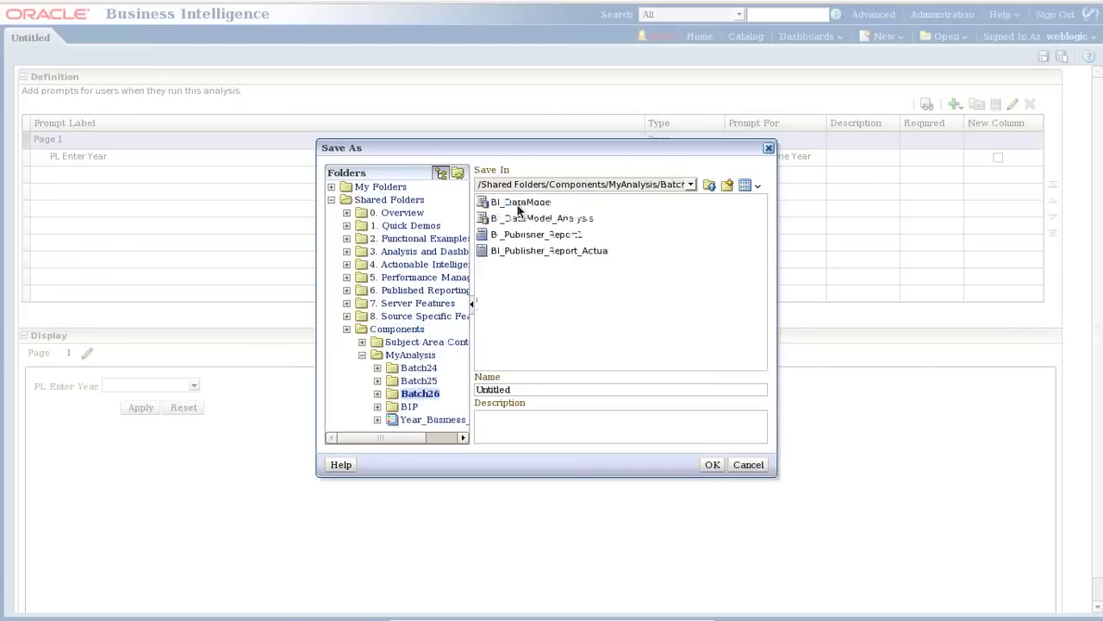
Name the prompt DP_Year and save it there.
double_click(524, 389)
text(DP)
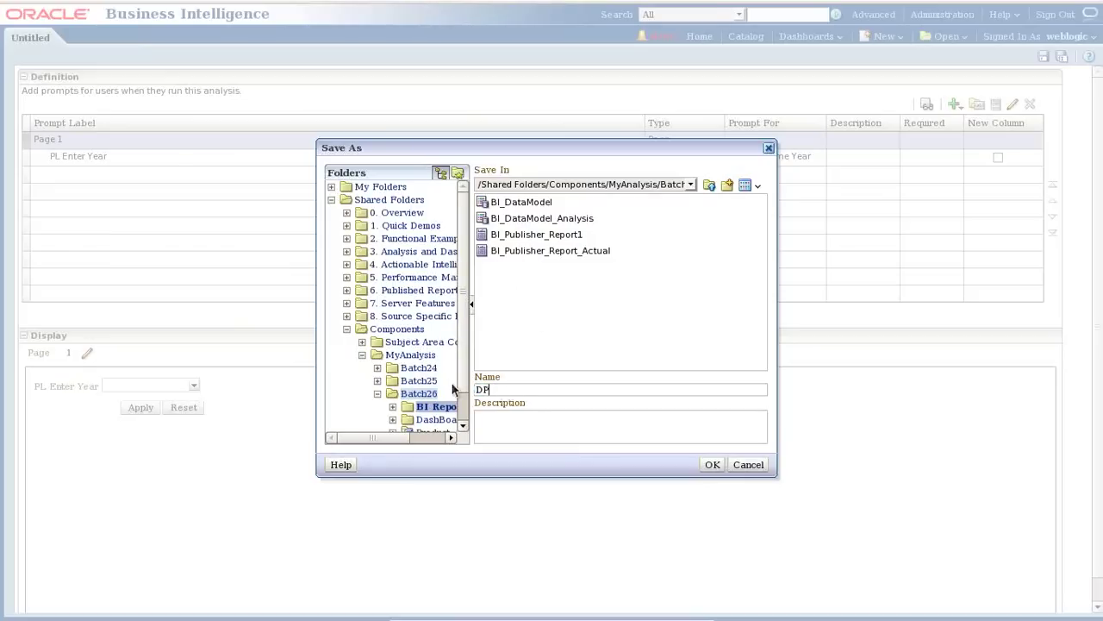
text(_Year)
key(Return)
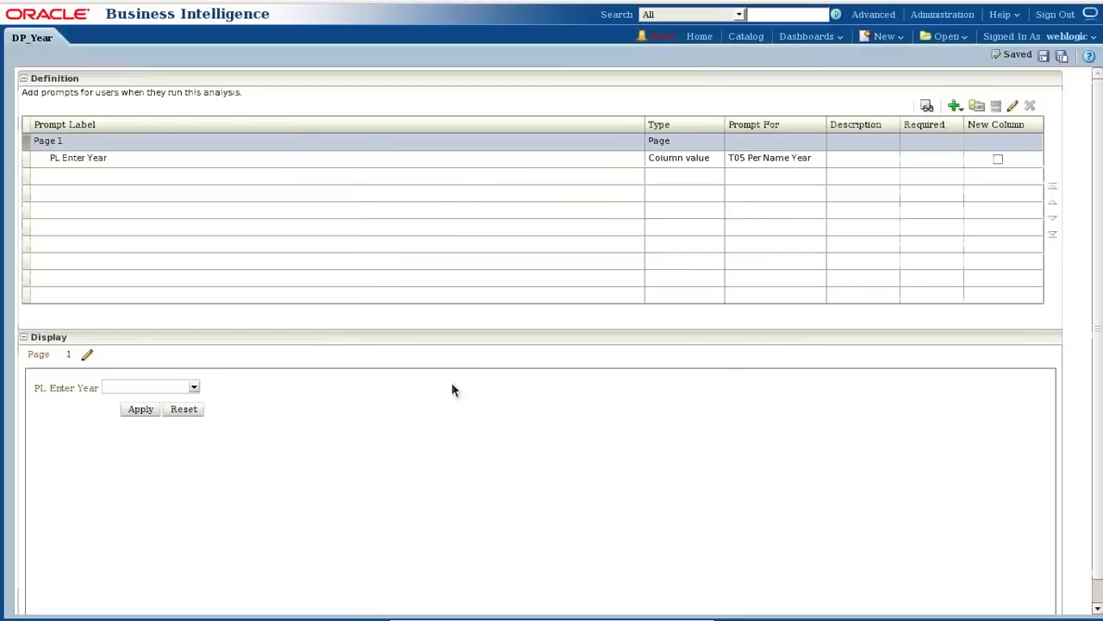
Preview DP_Year to confirm PL Enter Year offers 2004–2011, then close the preview.
click(927, 106)
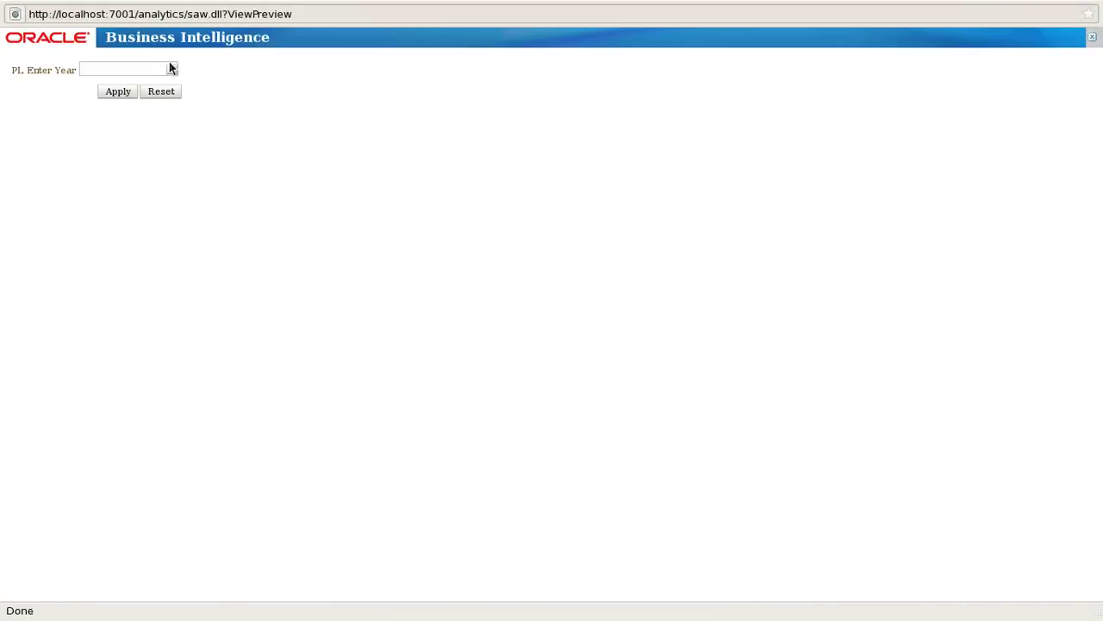
click(171, 69)
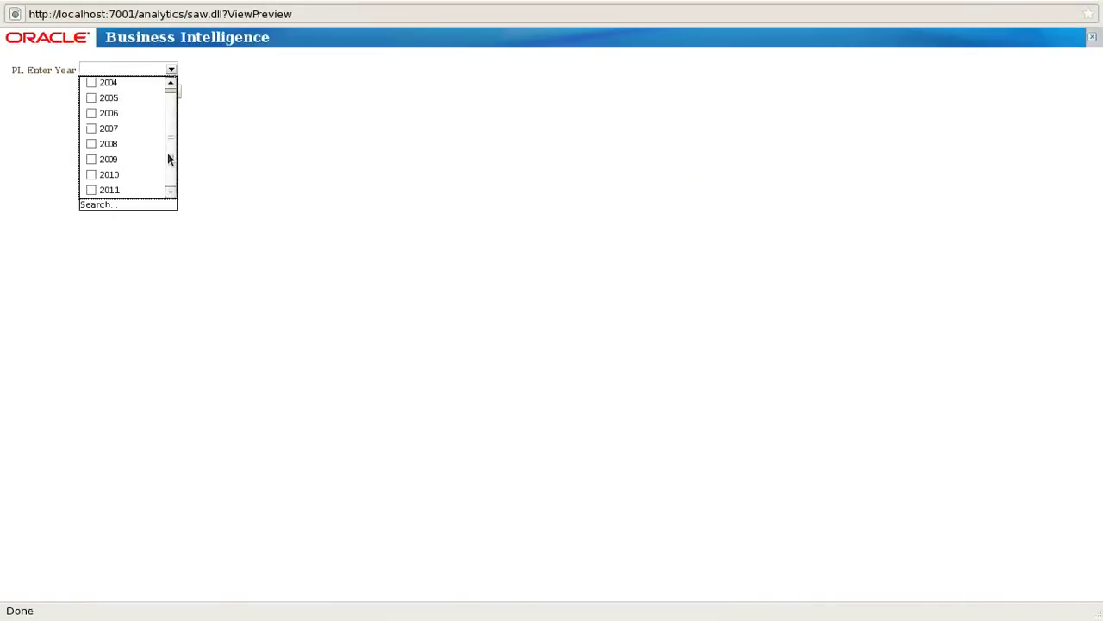
click(218, 120)
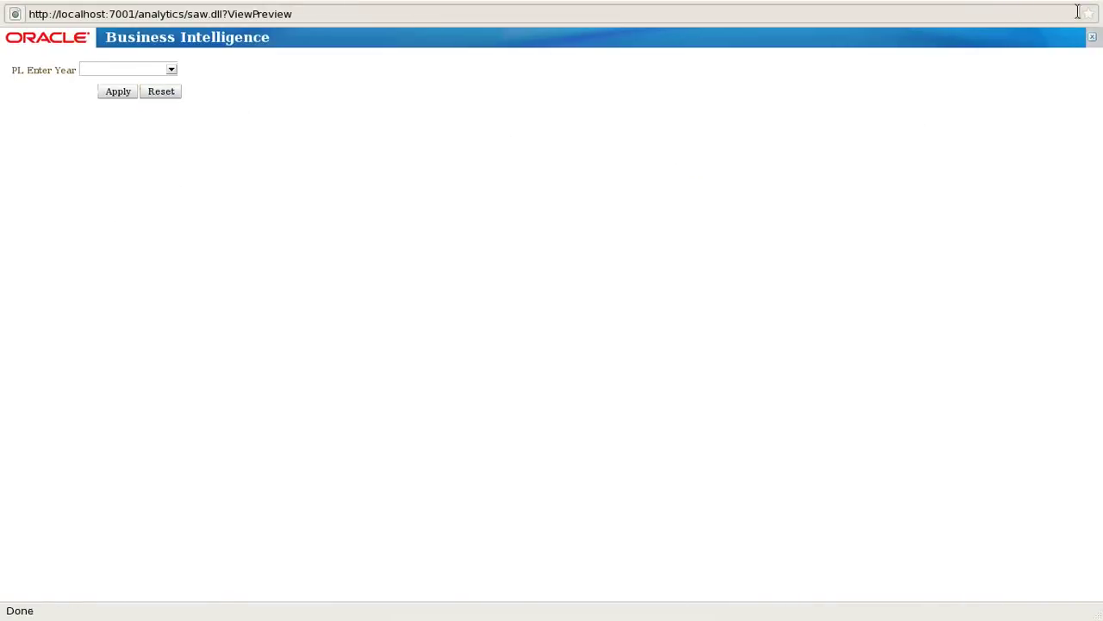
click(1092, 38)
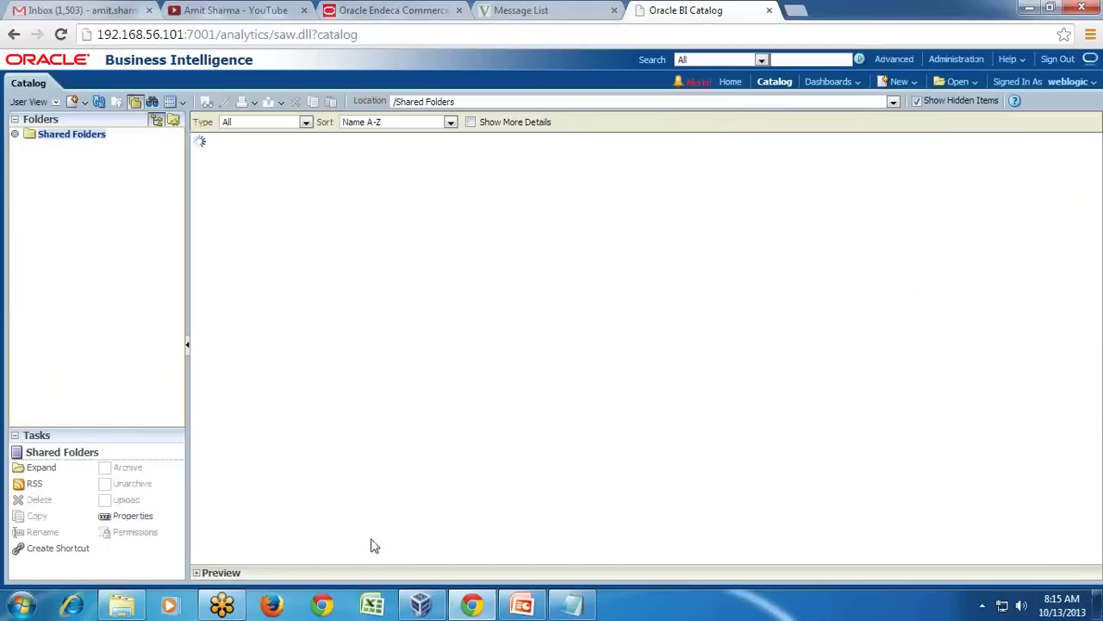
click(573, 604)
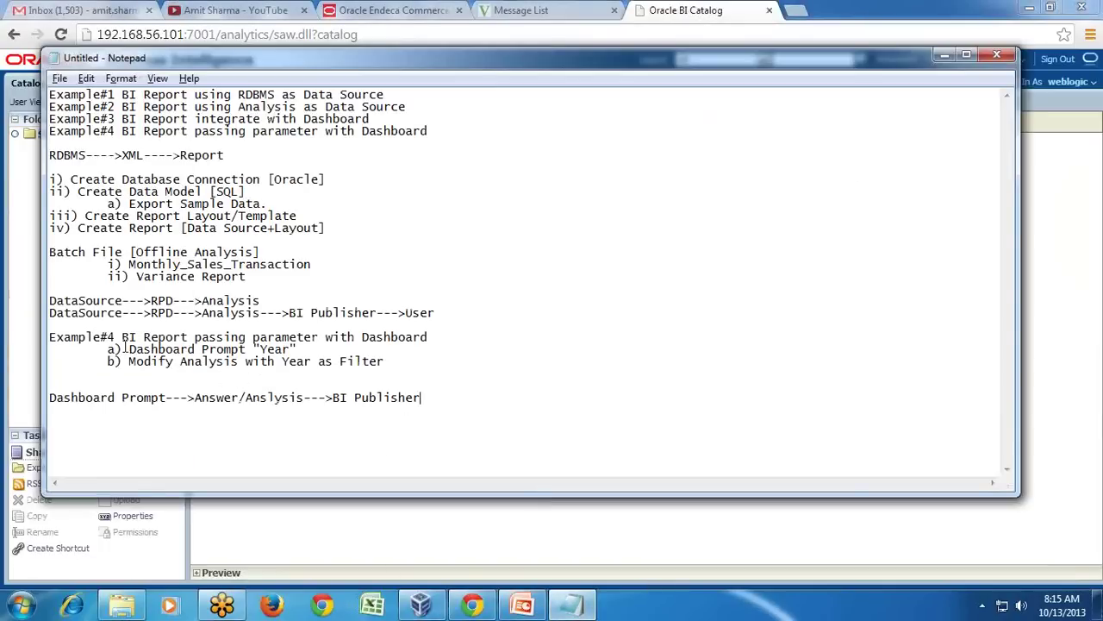
Mark the a) Dashboard Prompt "Year" line Done in the notes, then return to the catalog.
drag(127, 349, 293, 349)
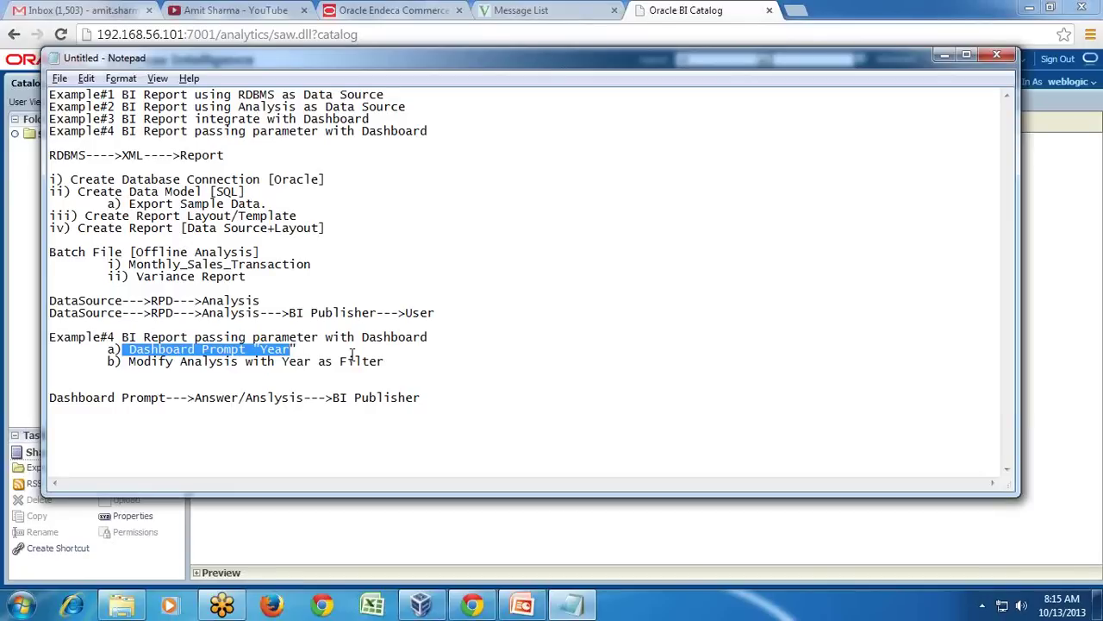
click(354, 354)
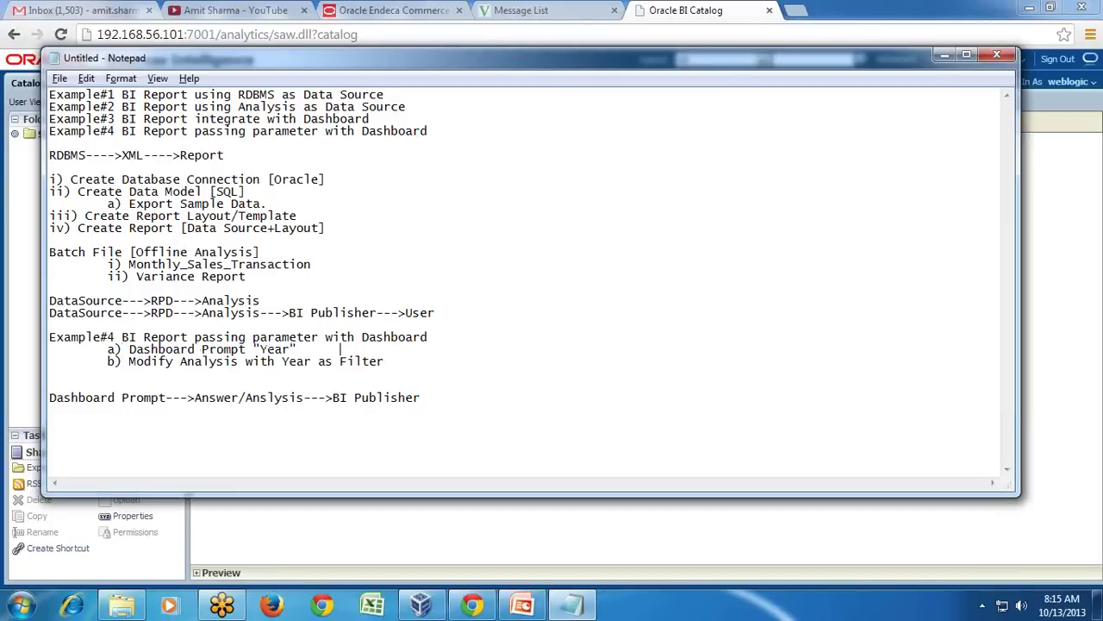
text(Done)
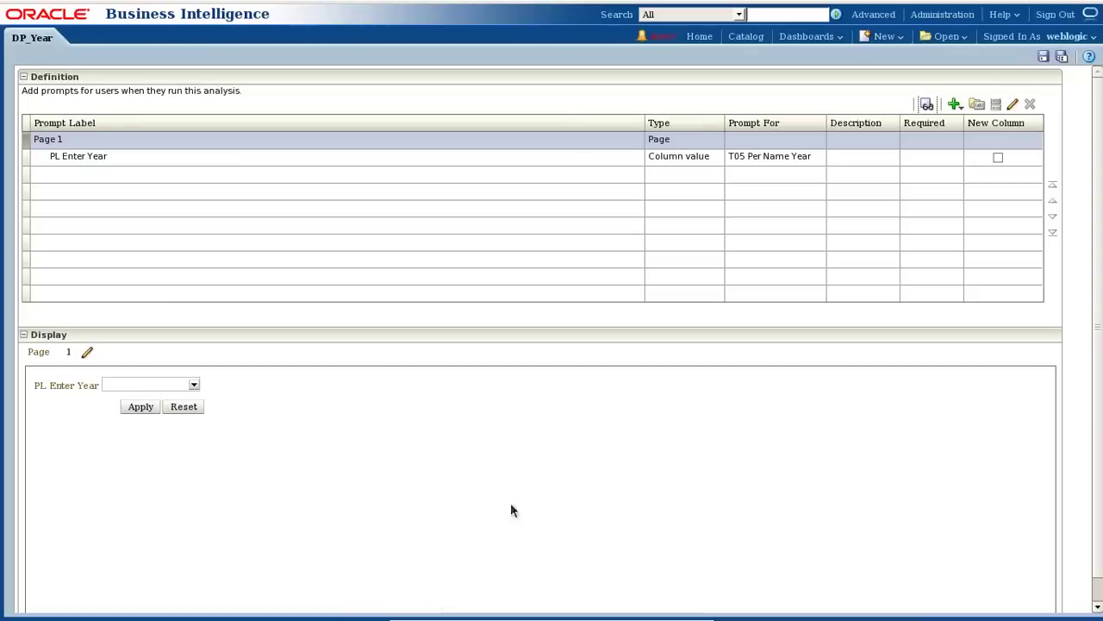
click(794, 40)
click(750, 38)
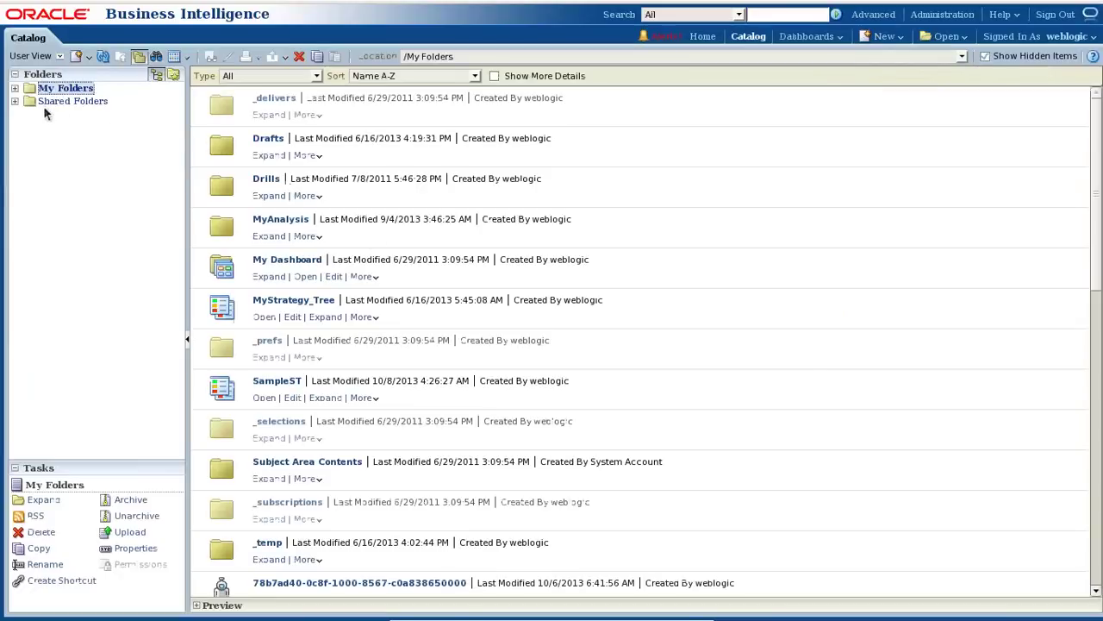
Edit My Dashboard, go to its BI Report page, and edit the TopAnalysis analysis.
click(15, 89)
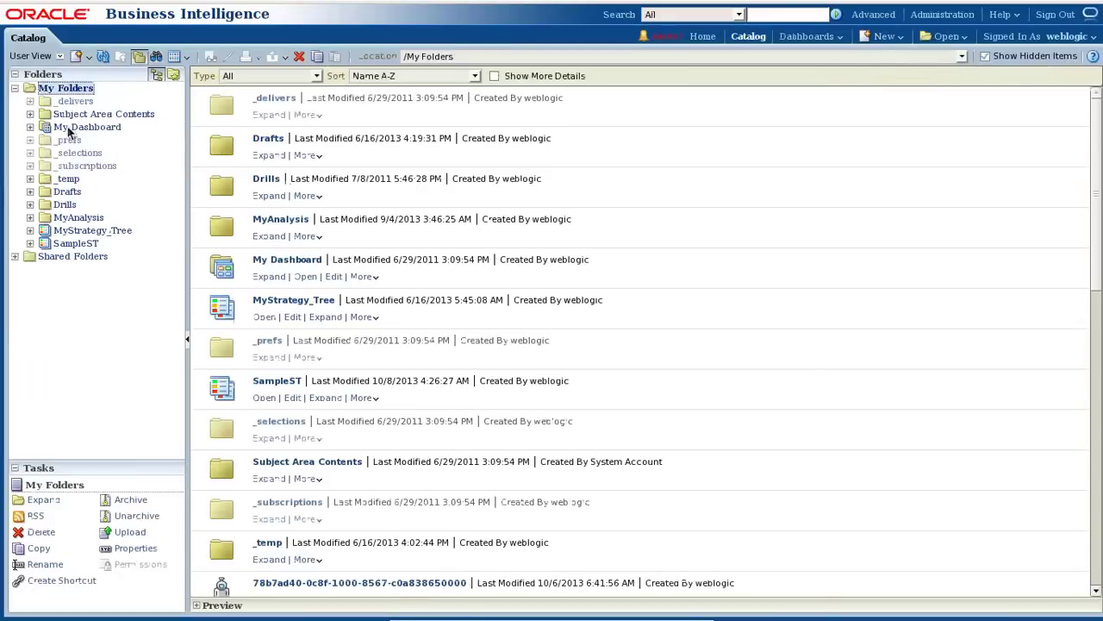
click(73, 127)
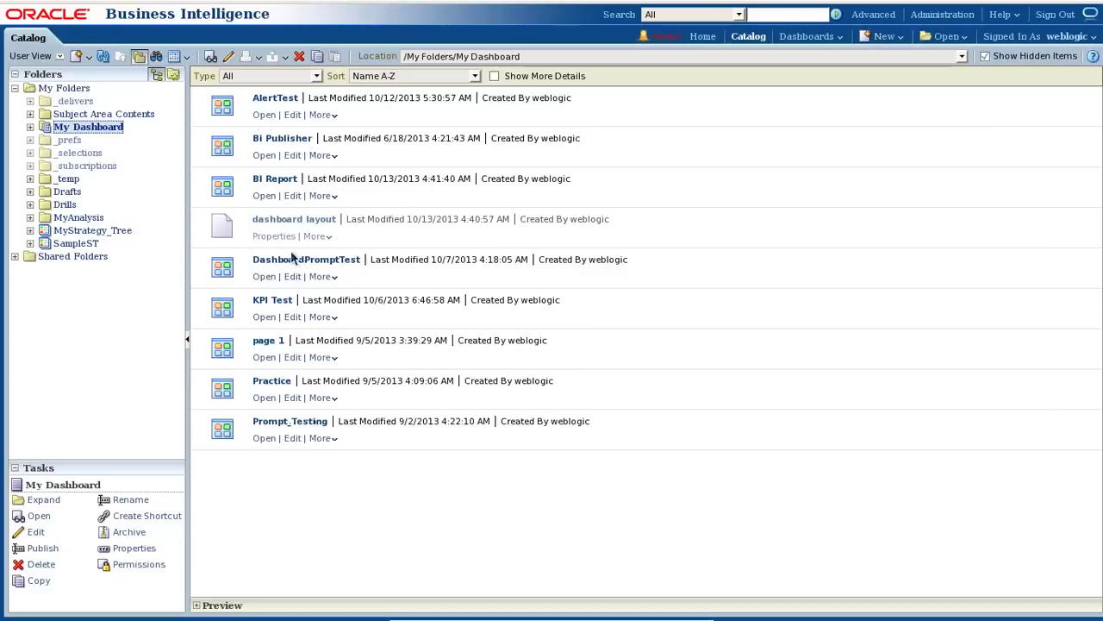
click(293, 155)
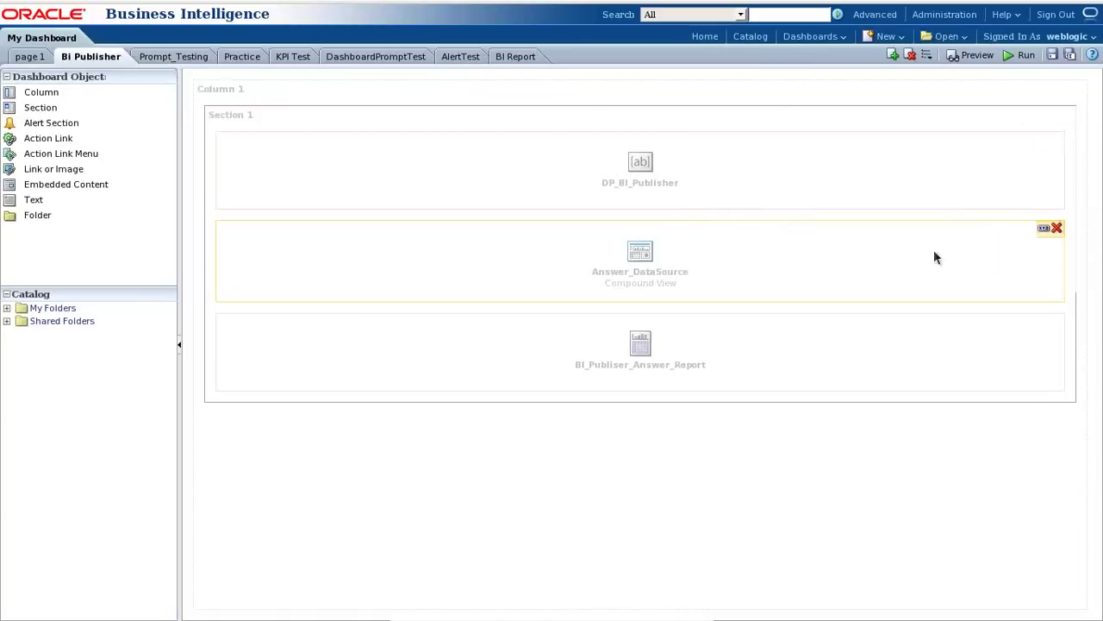
click(1045, 235)
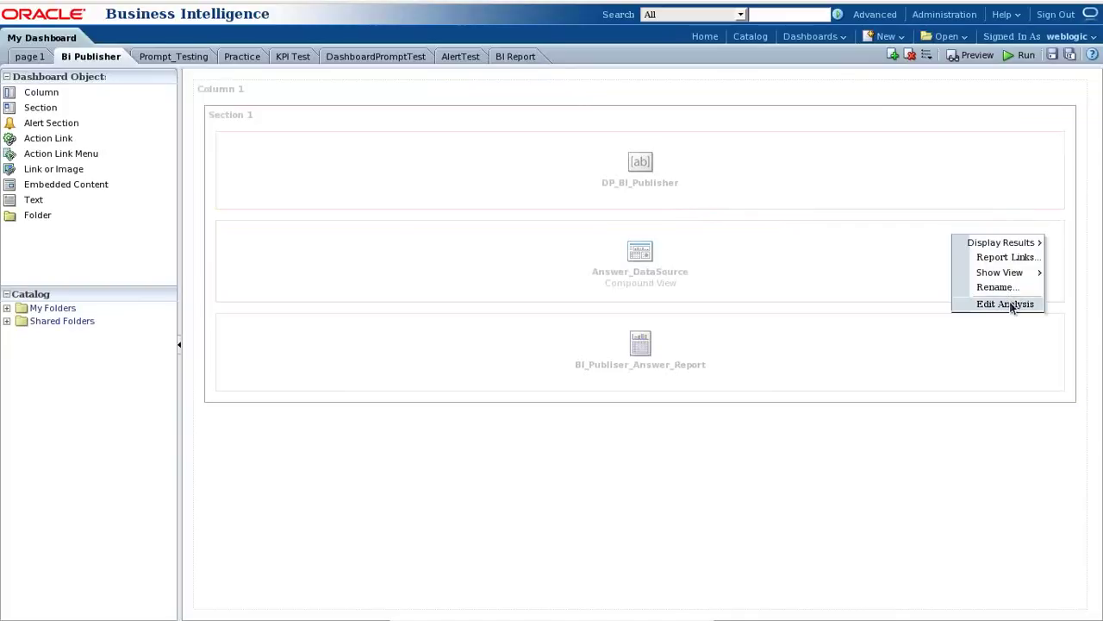
click(526, 59)
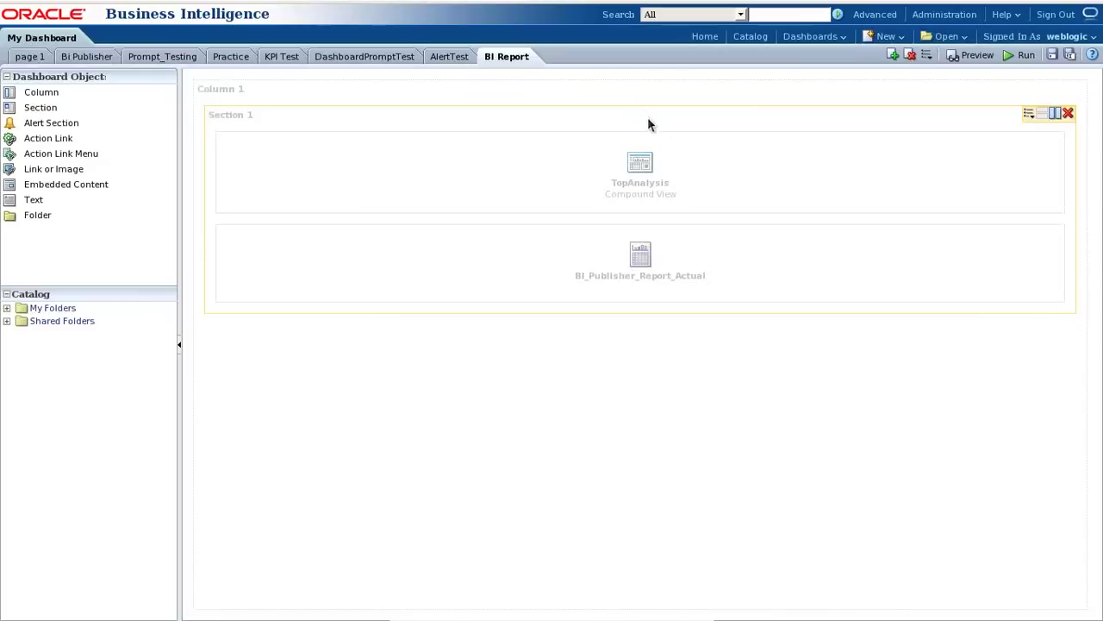
click(1044, 141)
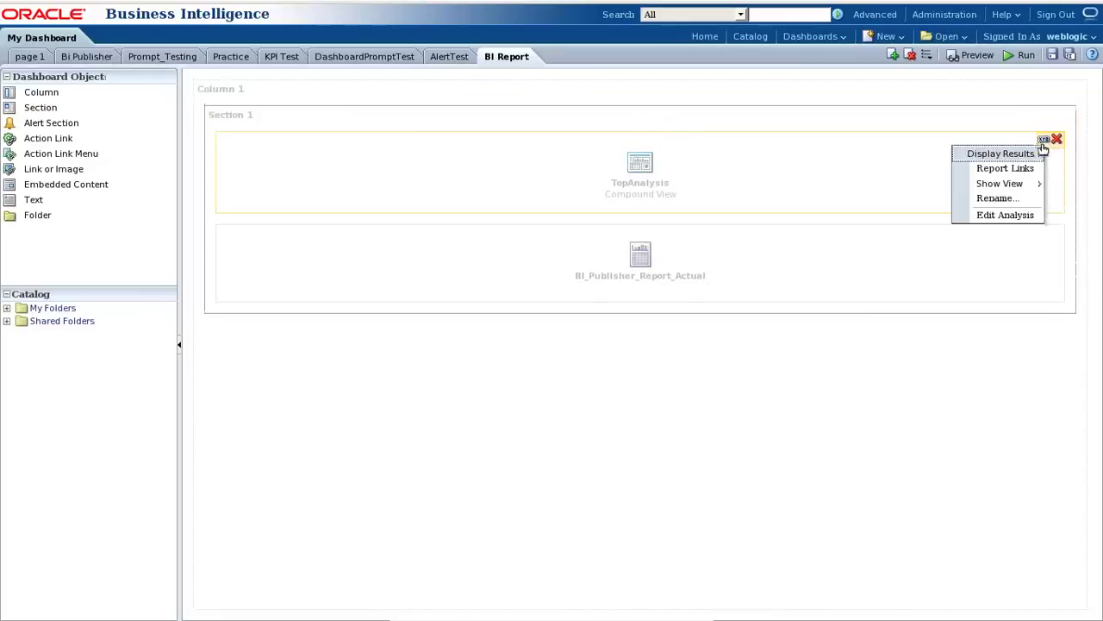
click(1000, 215)
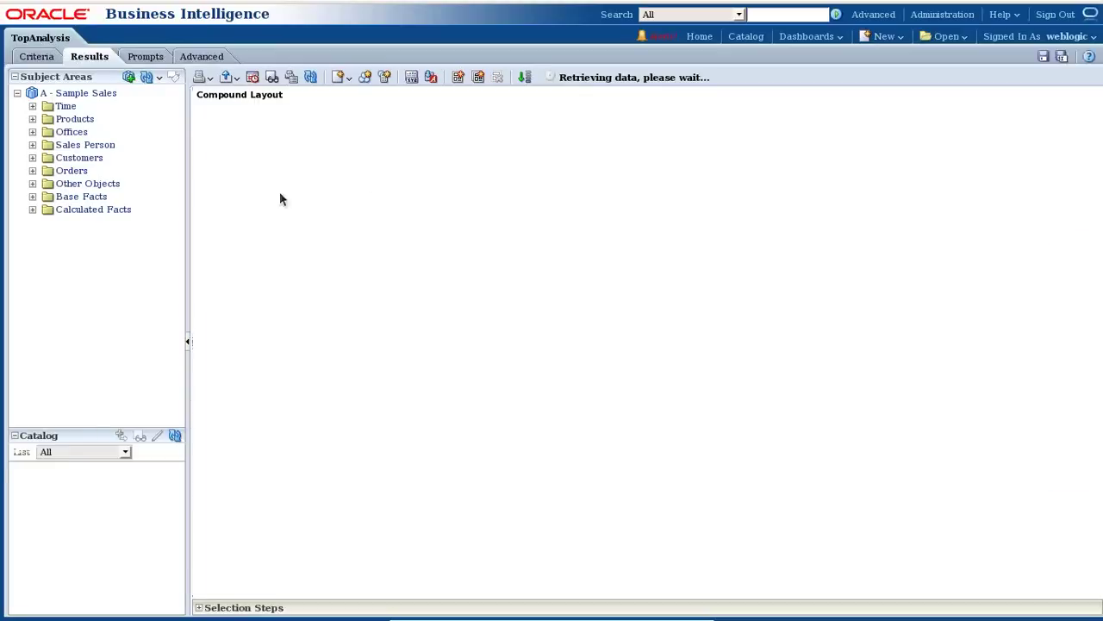
Add a 'T05 Per Name Year is prompted' filter to TopAnalysis and save the analysis.
click(37, 57)
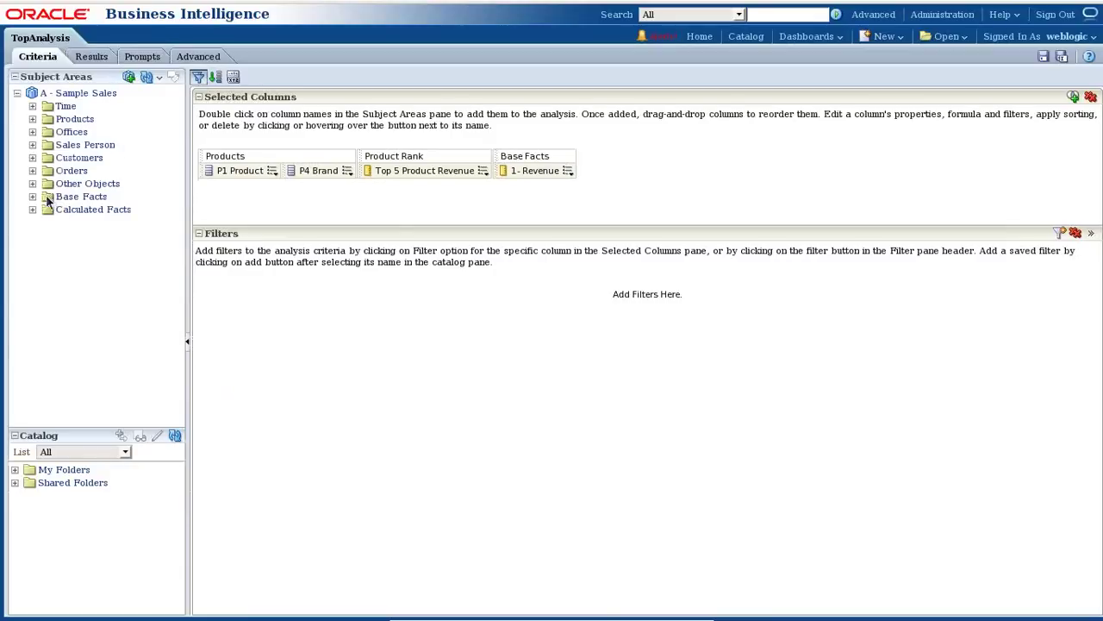
click(32, 106)
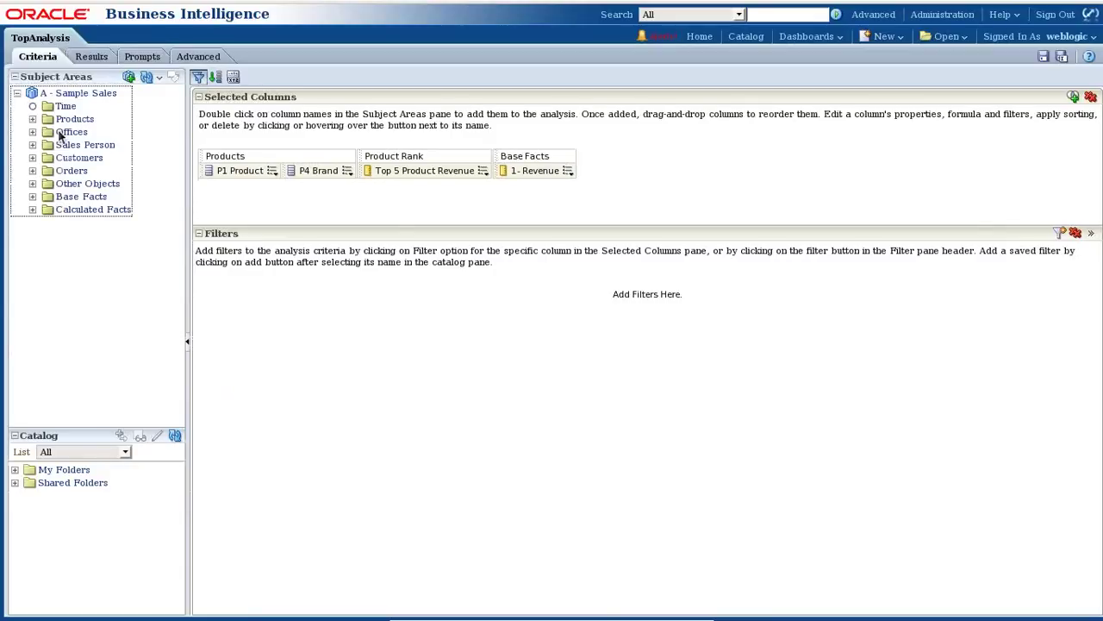
drag(123, 211, 552, 234)
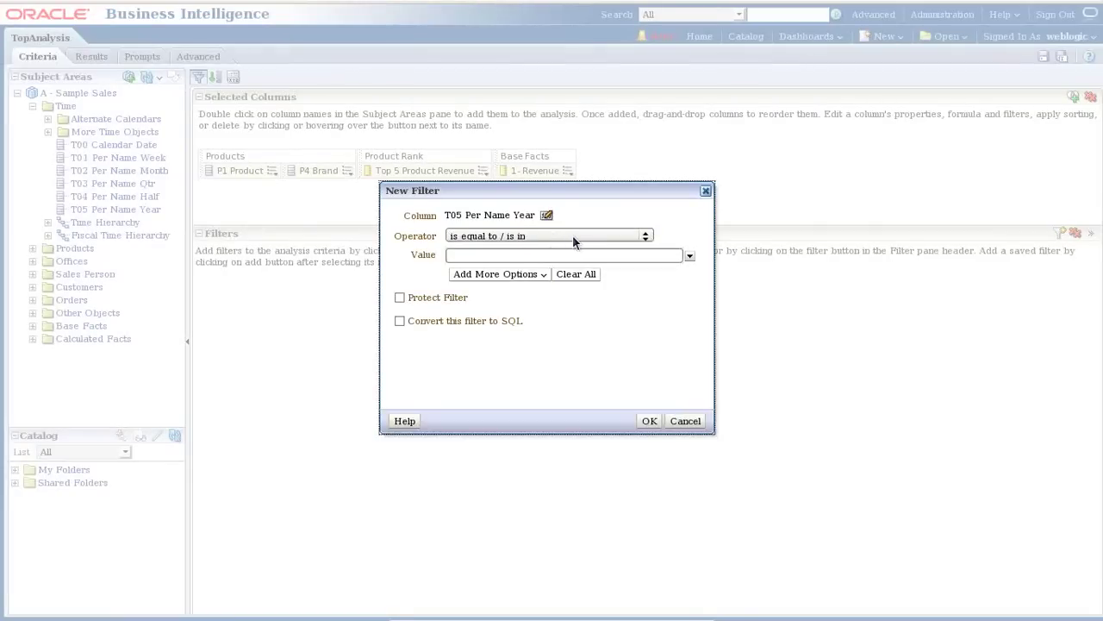
click(571, 234)
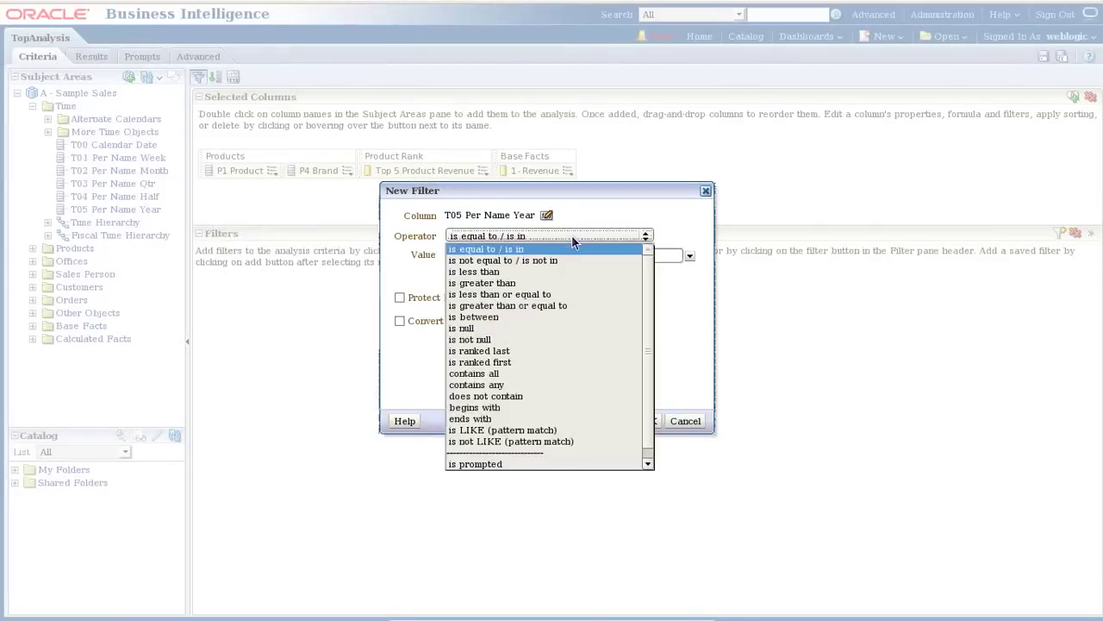
click(522, 462)
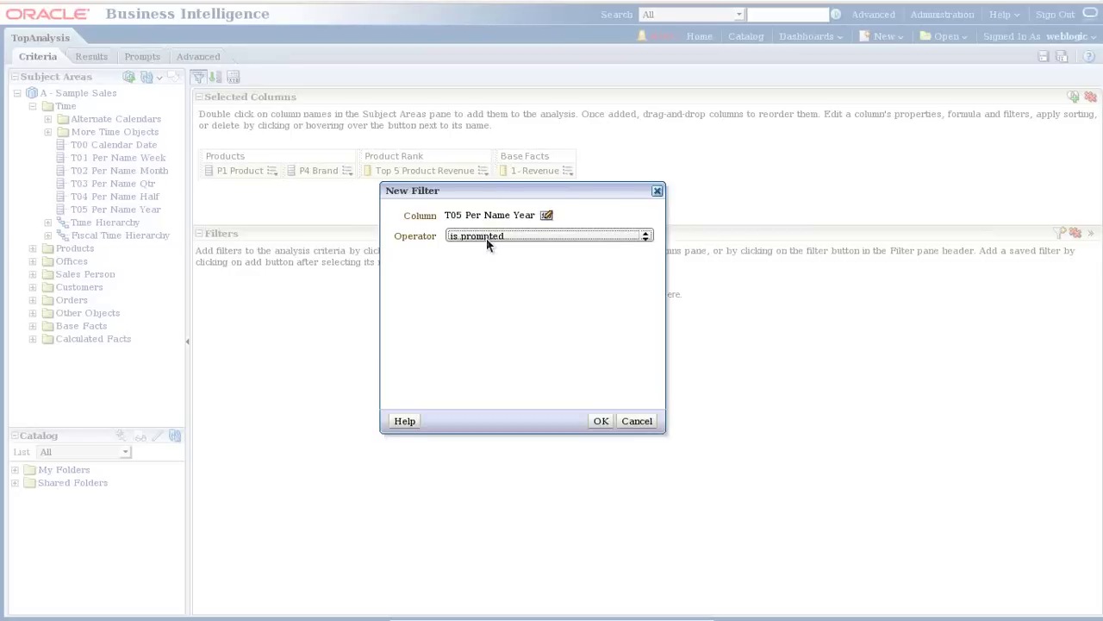
click(599, 422)
click(1043, 57)
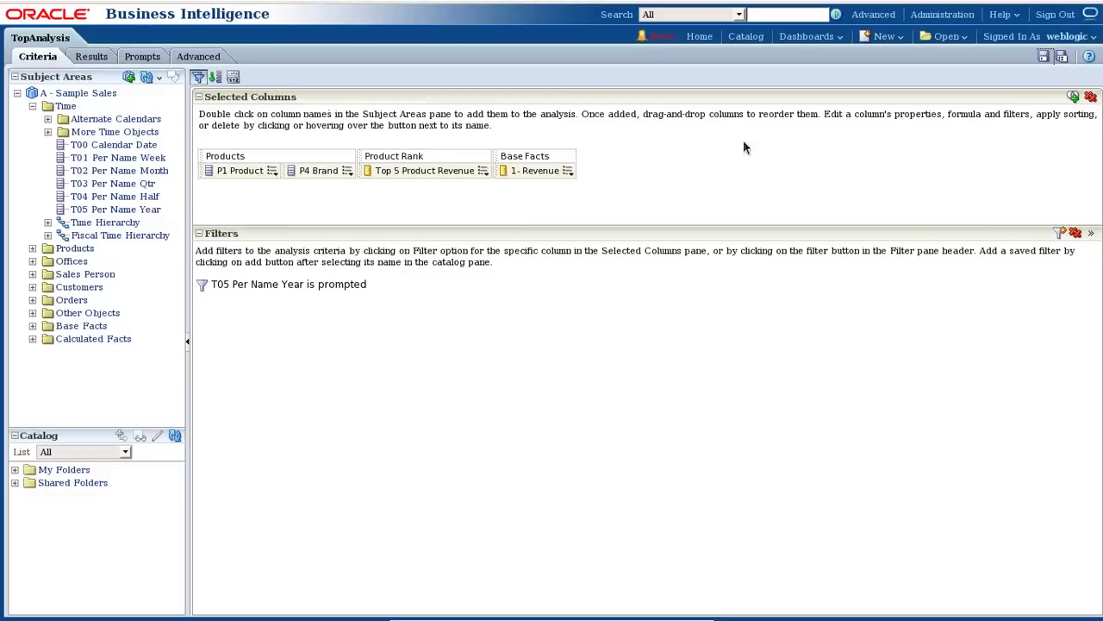
click(744, 39)
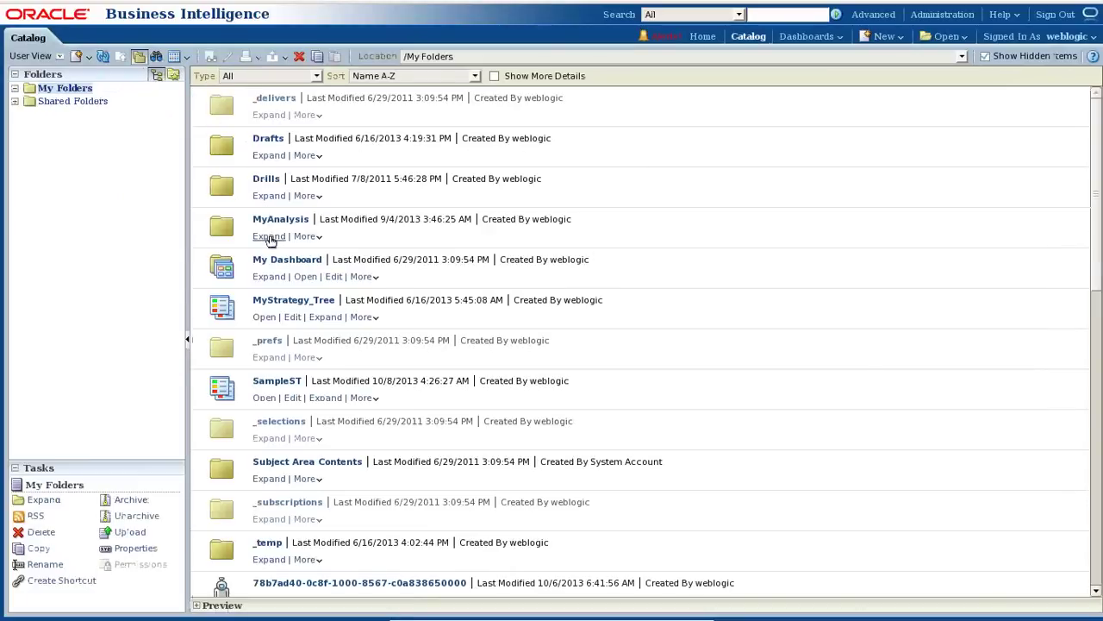
Open the BI Report dashboard page in edit mode.
click(268, 277)
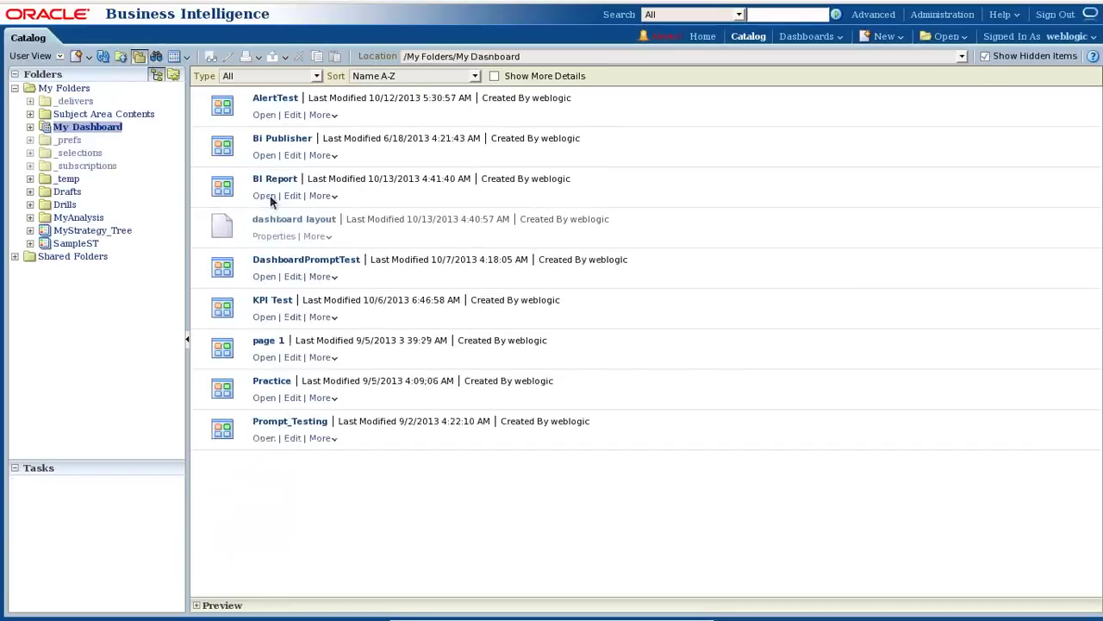
click(265, 195)
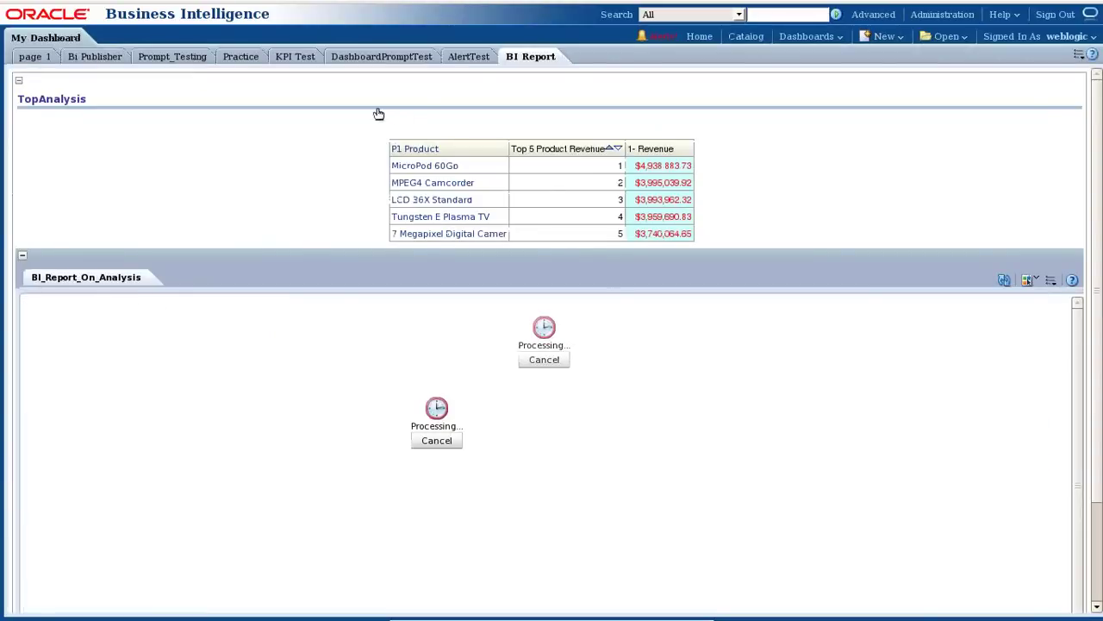
click(1078, 55)
click(974, 69)
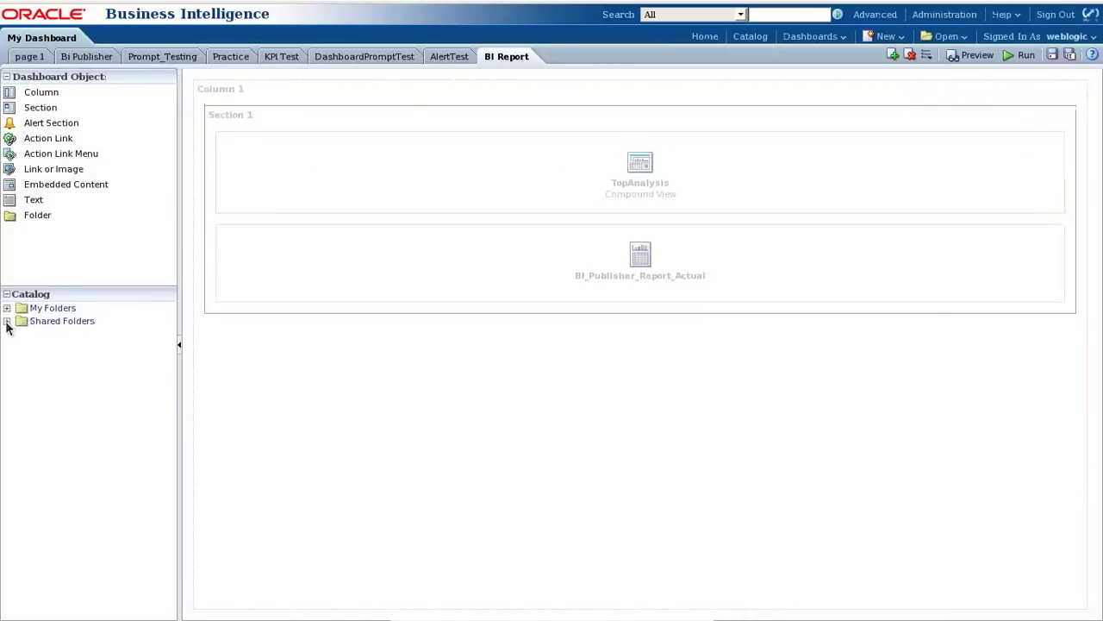
Place the DP_Year prompt from Batch26/BI Report at the top of Section 1 and save.
click(7, 320)
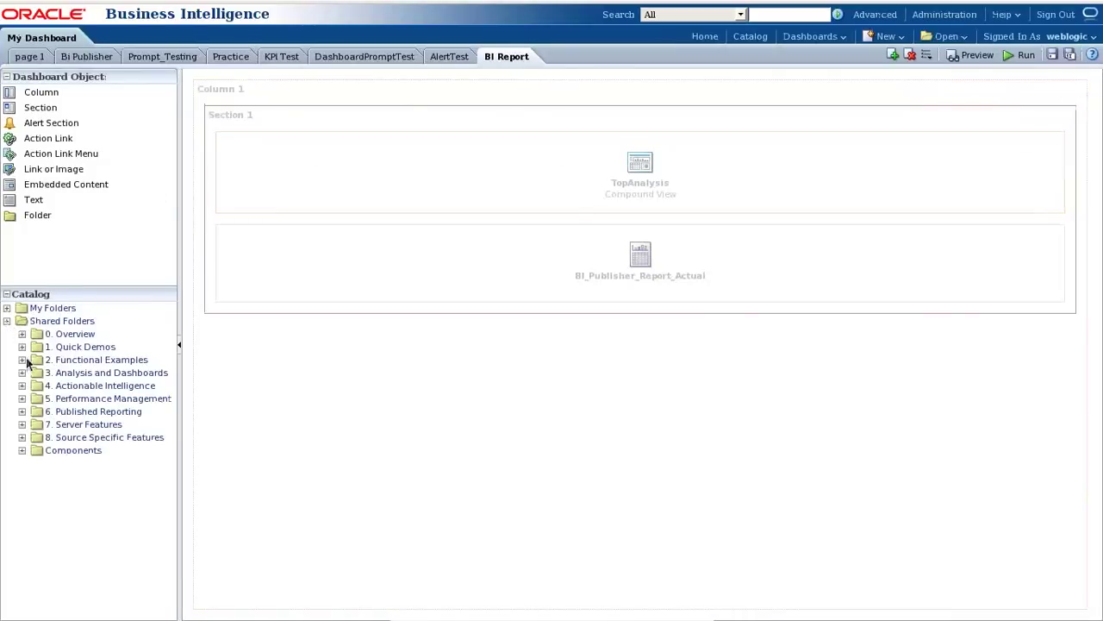
click(22, 450)
click(38, 463)
click(52, 476)
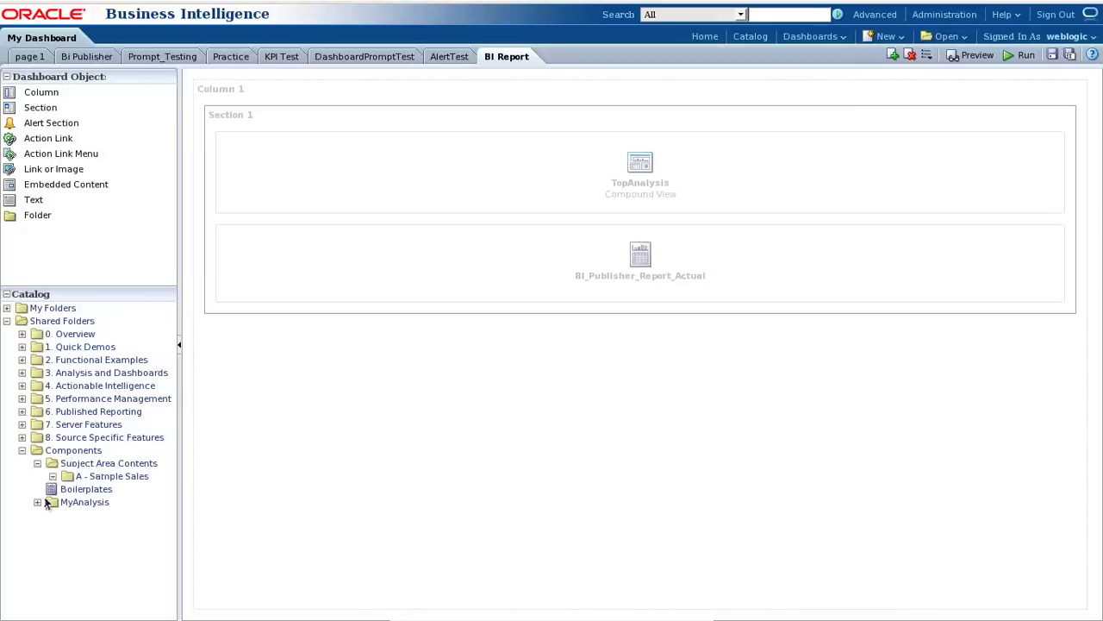
click(38, 502)
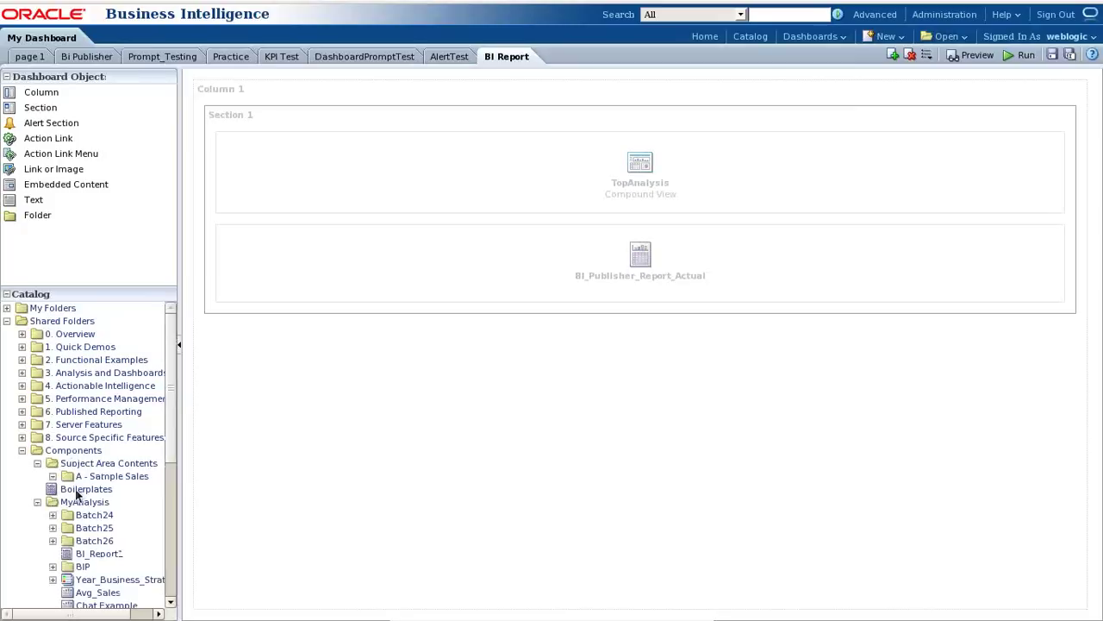
click(54, 540)
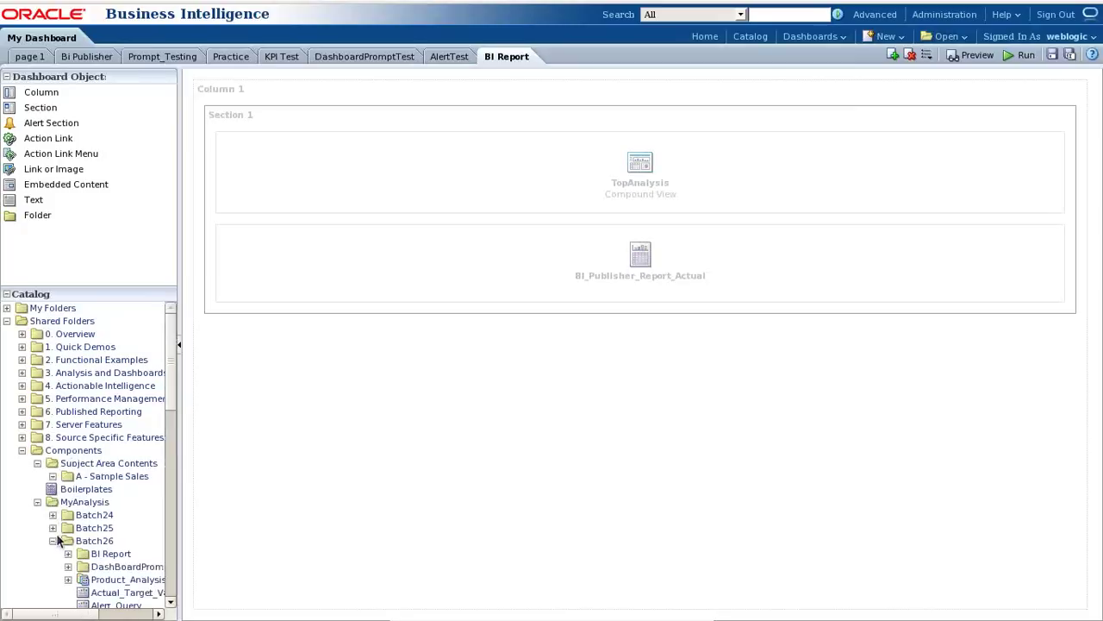
click(68, 553)
scroll(136, 532, down, 2)
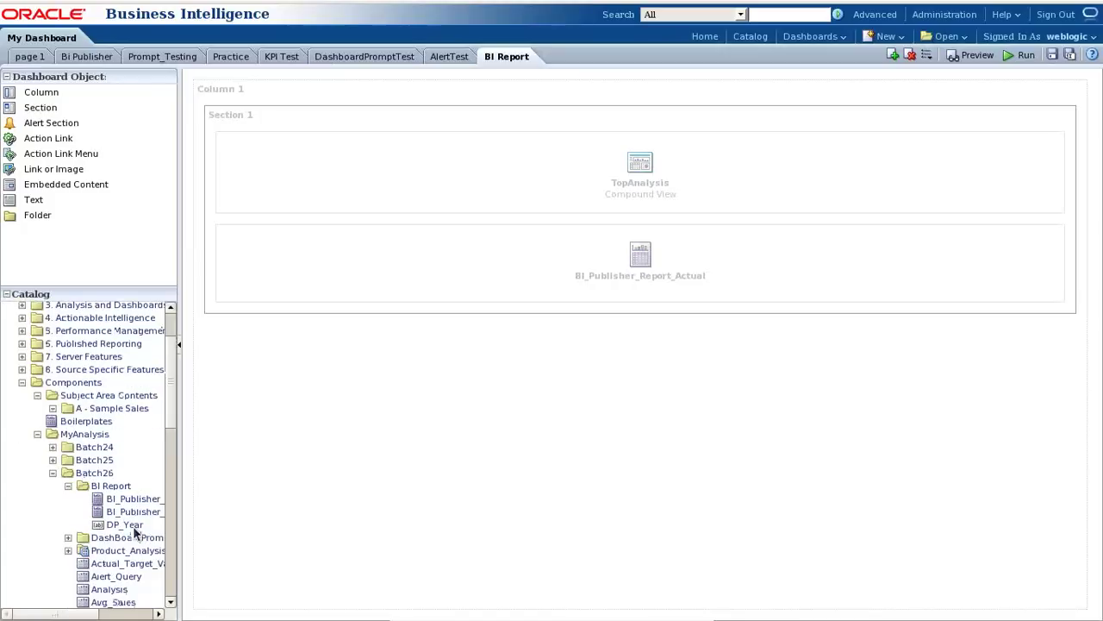
drag(125, 529, 558, 154)
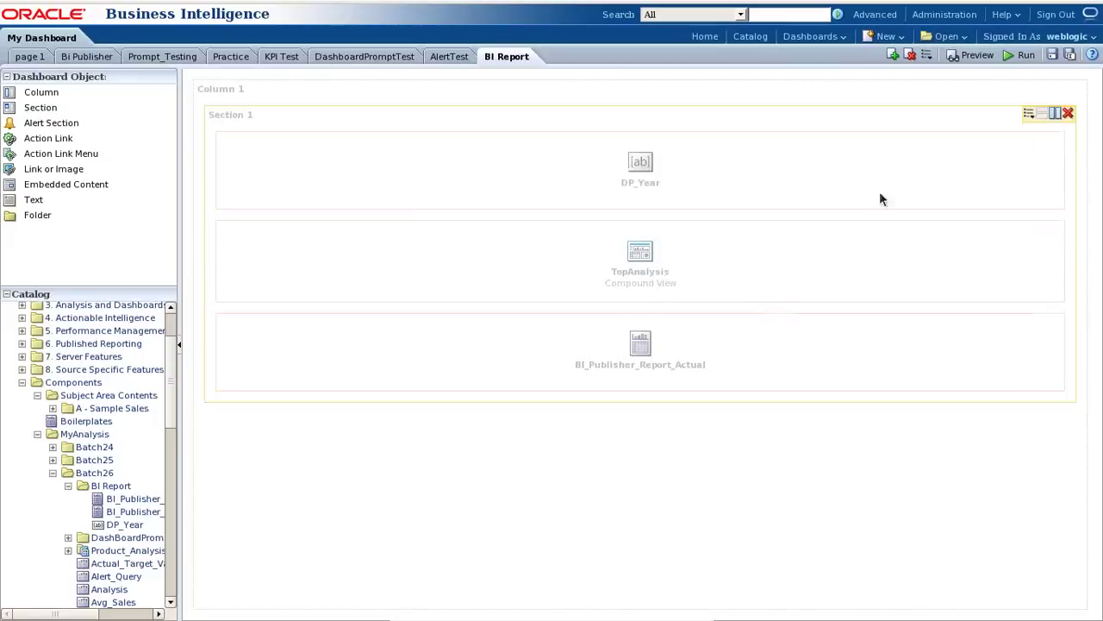
click(1052, 54)
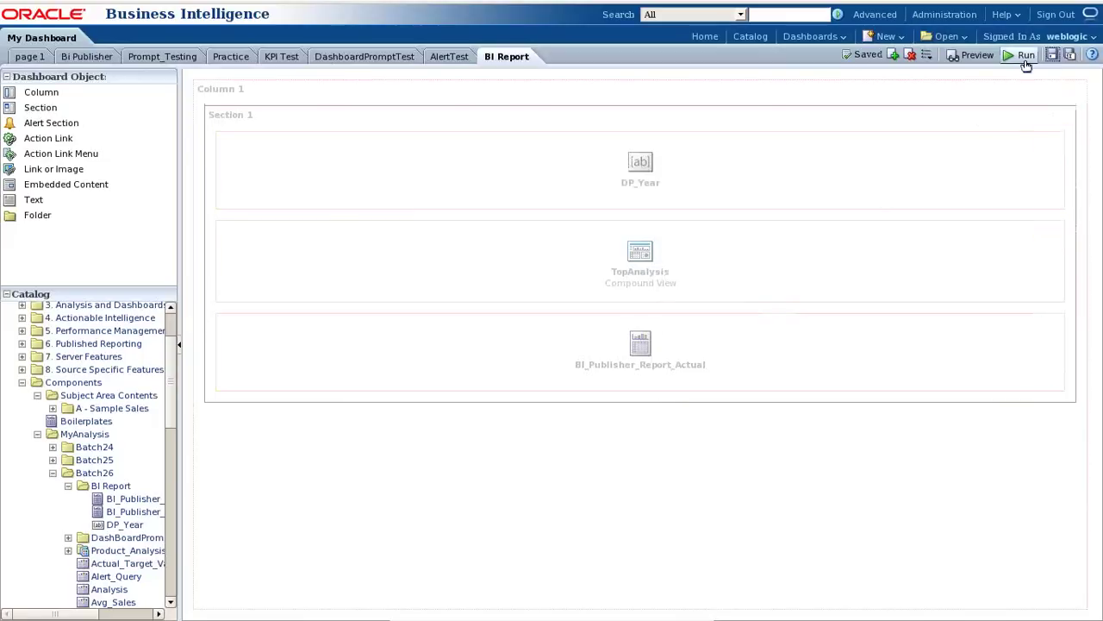
Run the dashboard and apply 2006 as the prompt year.
click(1024, 56)
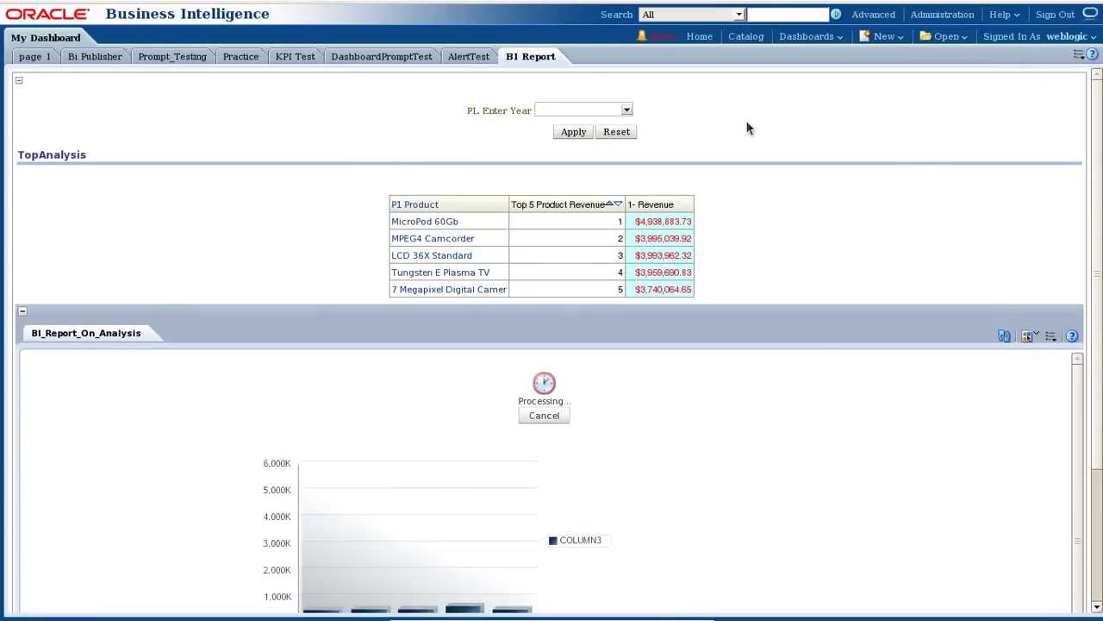
click(627, 110)
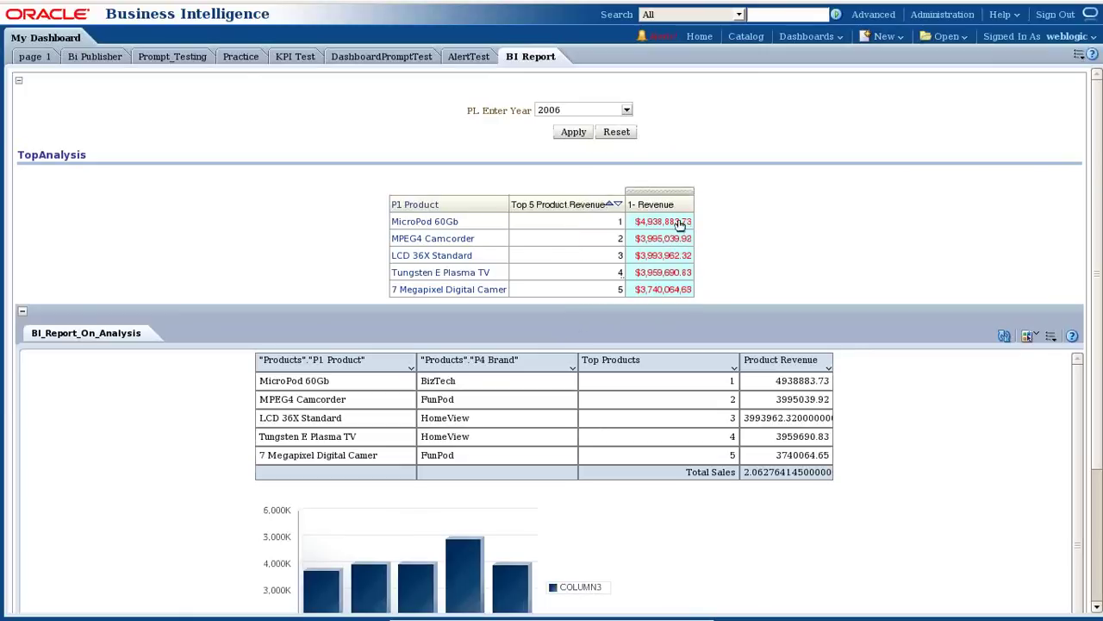
click(575, 132)
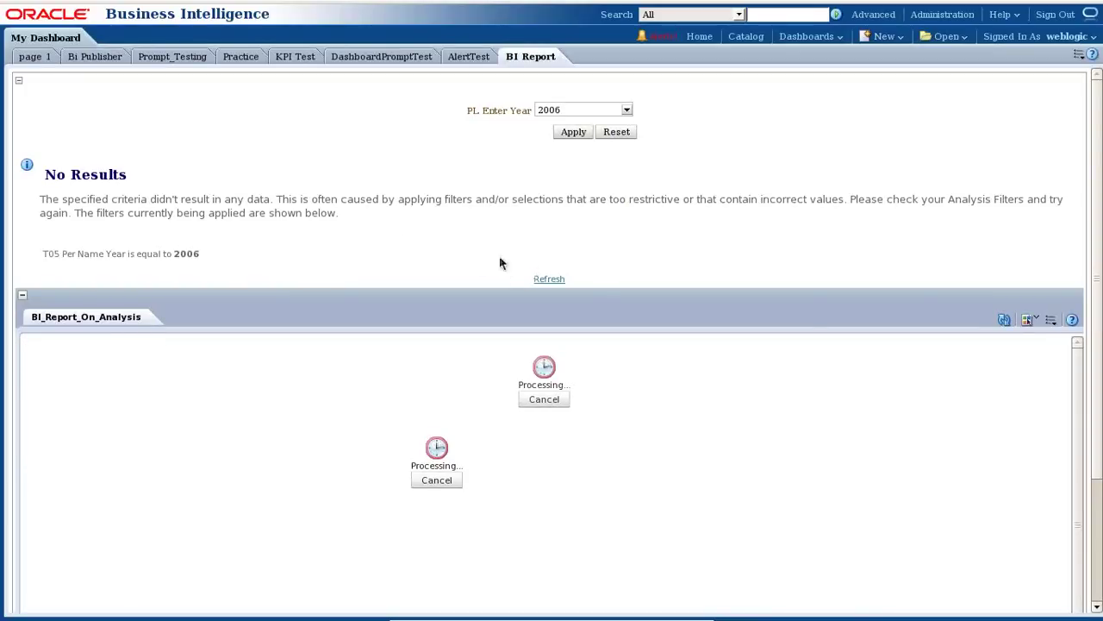
Change the prompt year to 2010 and apply it to the reports.
scroll(626, 448, down, 1)
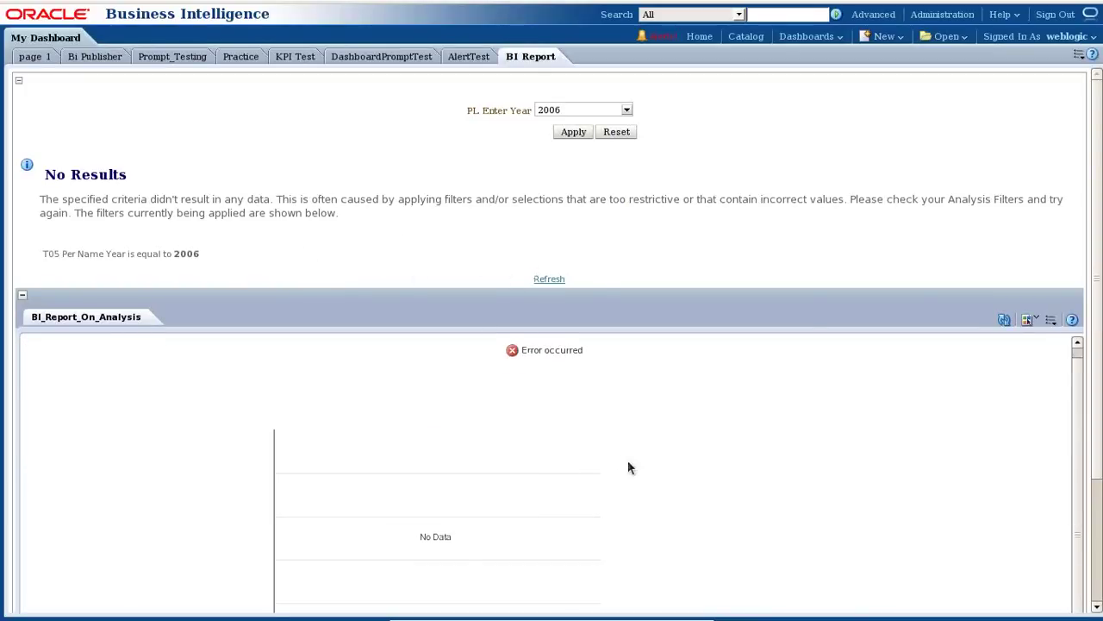
scroll(612, 507, up, 1)
click(627, 112)
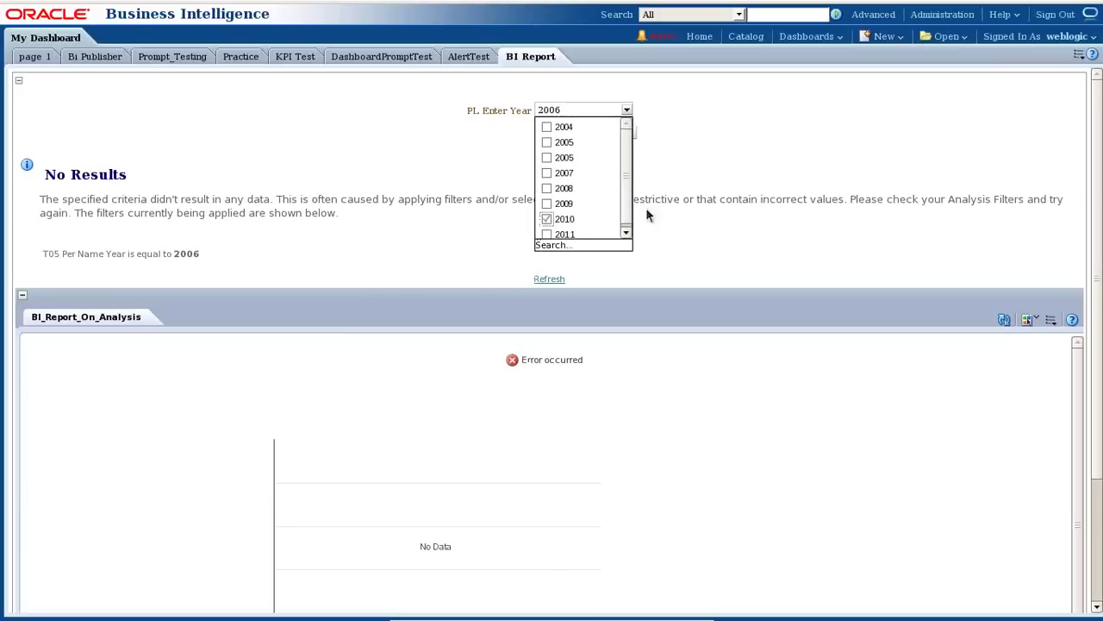
click(699, 183)
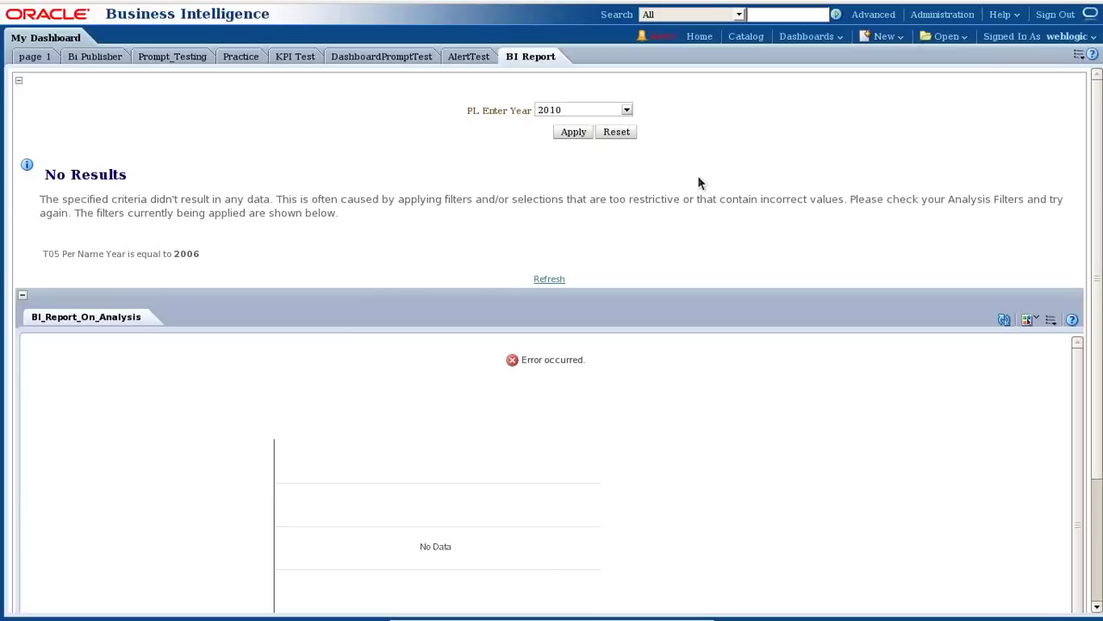
click(574, 132)
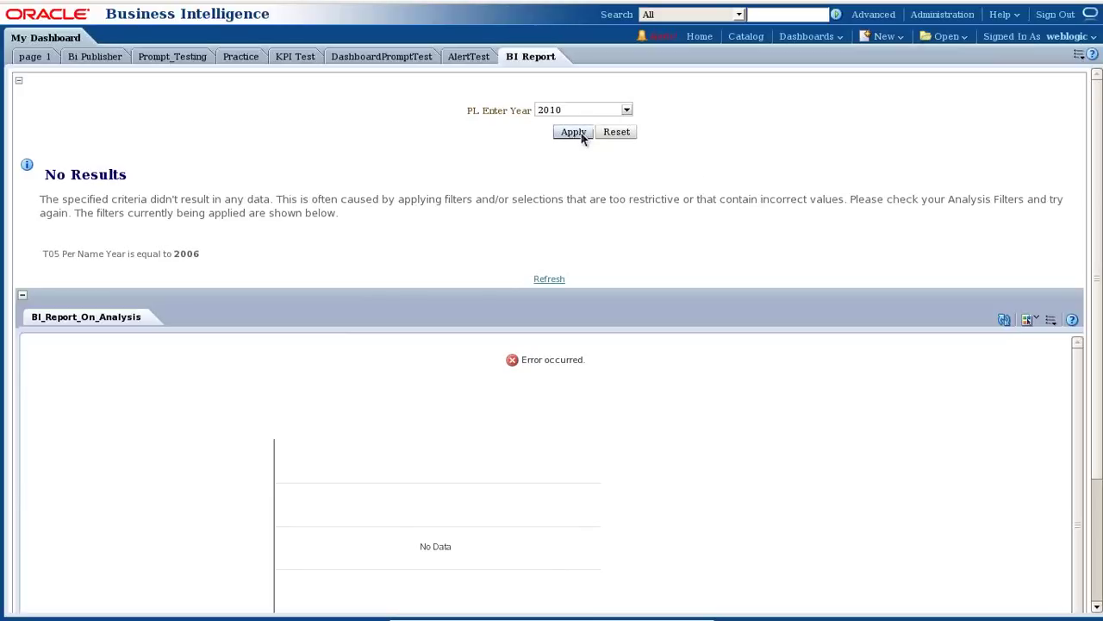